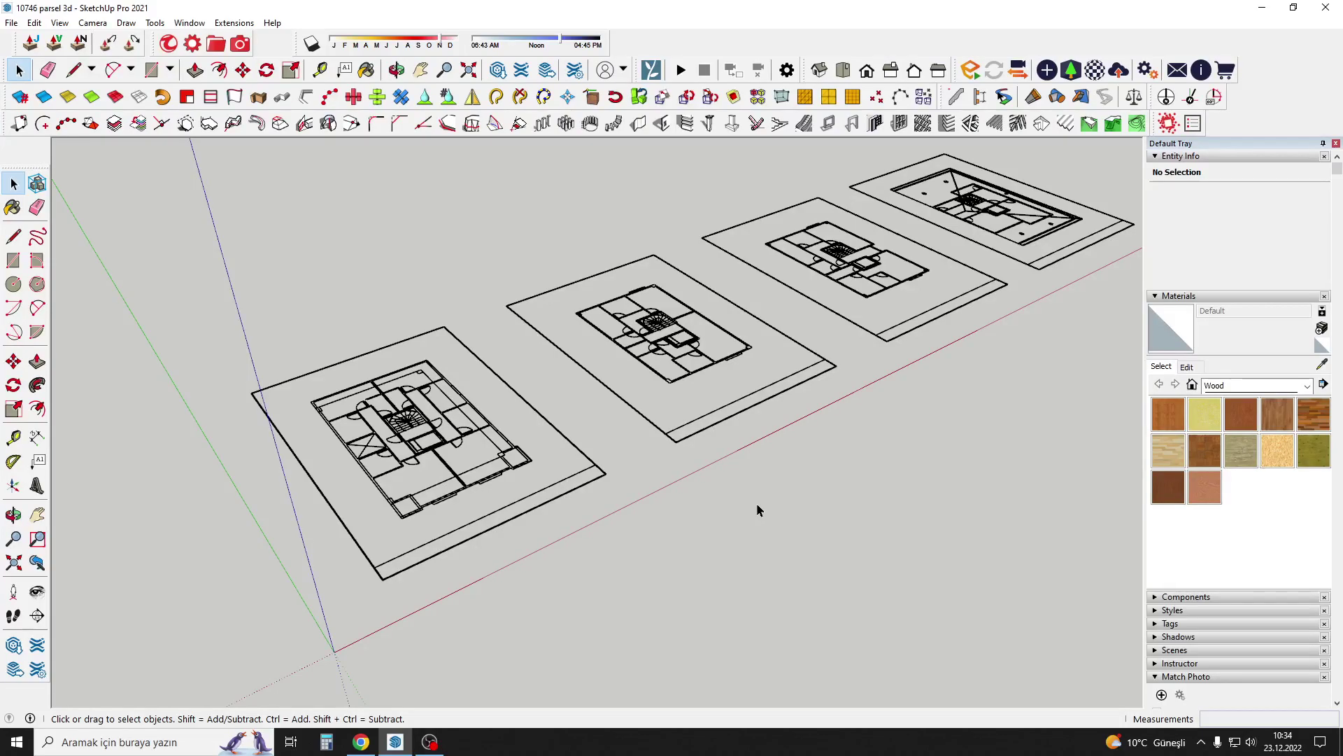
Pan and zoom onto the first of the four floor plans and tilt the view over it.
{"action": "key", "text": "h"}
{"action": "left_click_drag", "start_coordinate": [531, 464], "coordinate": [578, 438]}
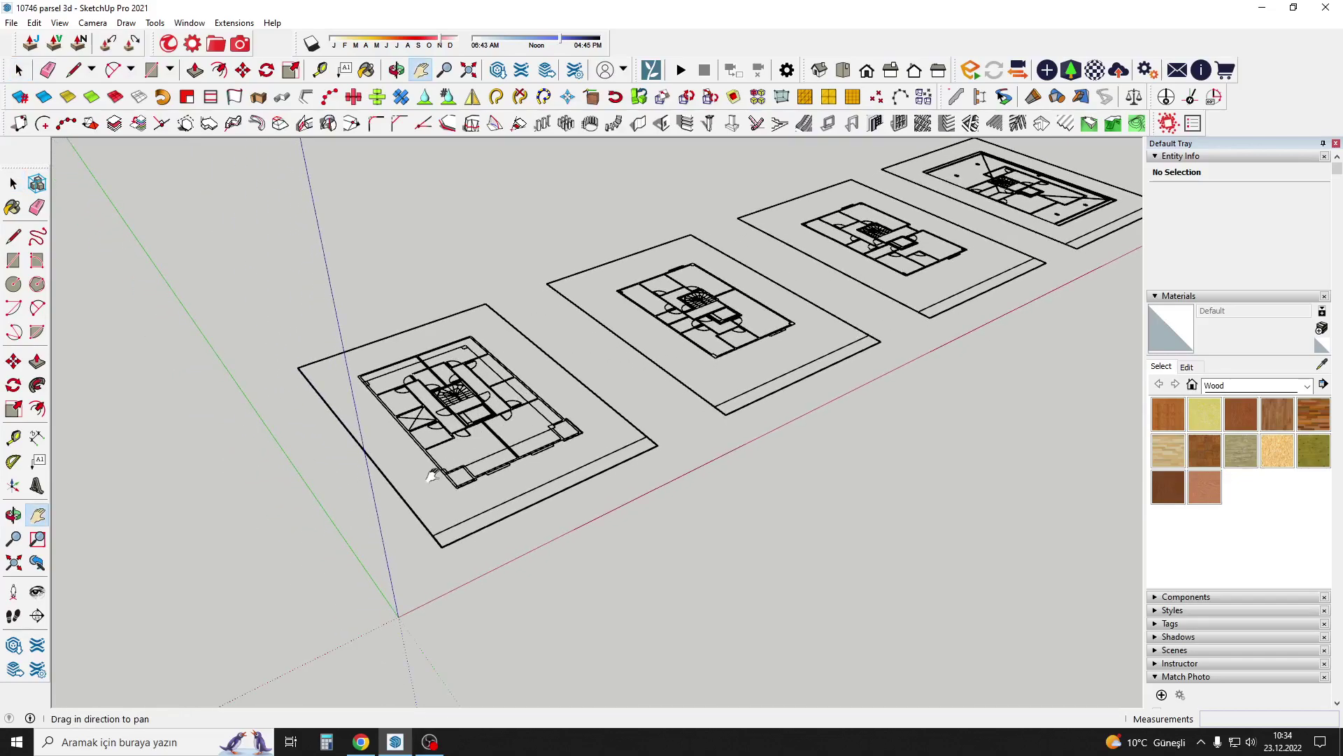
{"action": "scroll", "coordinate": [441, 441], "scroll_direction": "up", "scroll_amount": 2}
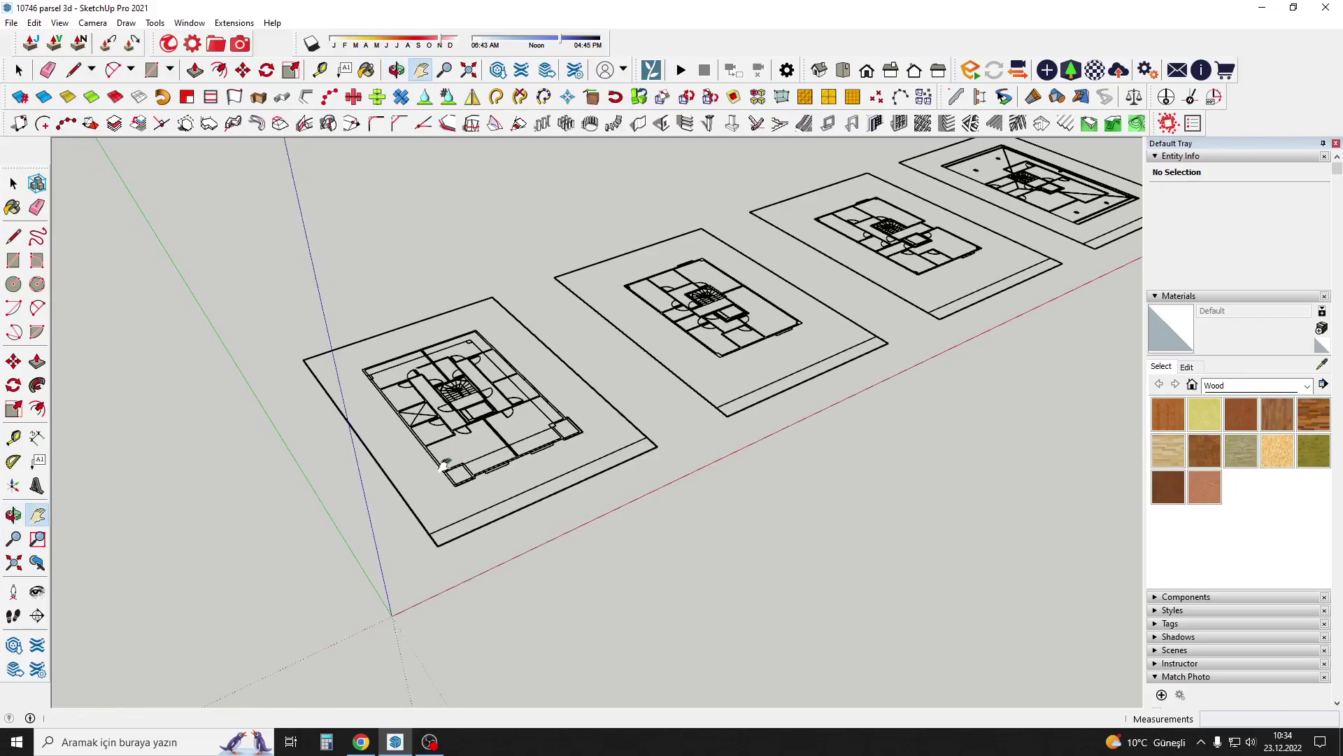
{"action": "scroll", "coordinate": [413, 406], "scroll_direction": "up", "scroll_amount": 2}
{"action": "scroll", "coordinate": [378, 364], "scroll_direction": "up", "scroll_amount": 2}
{"action": "key", "text": "o"}
{"action": "left_click_drag", "start_coordinate": [346, 327], "coordinate": [293, 280]}
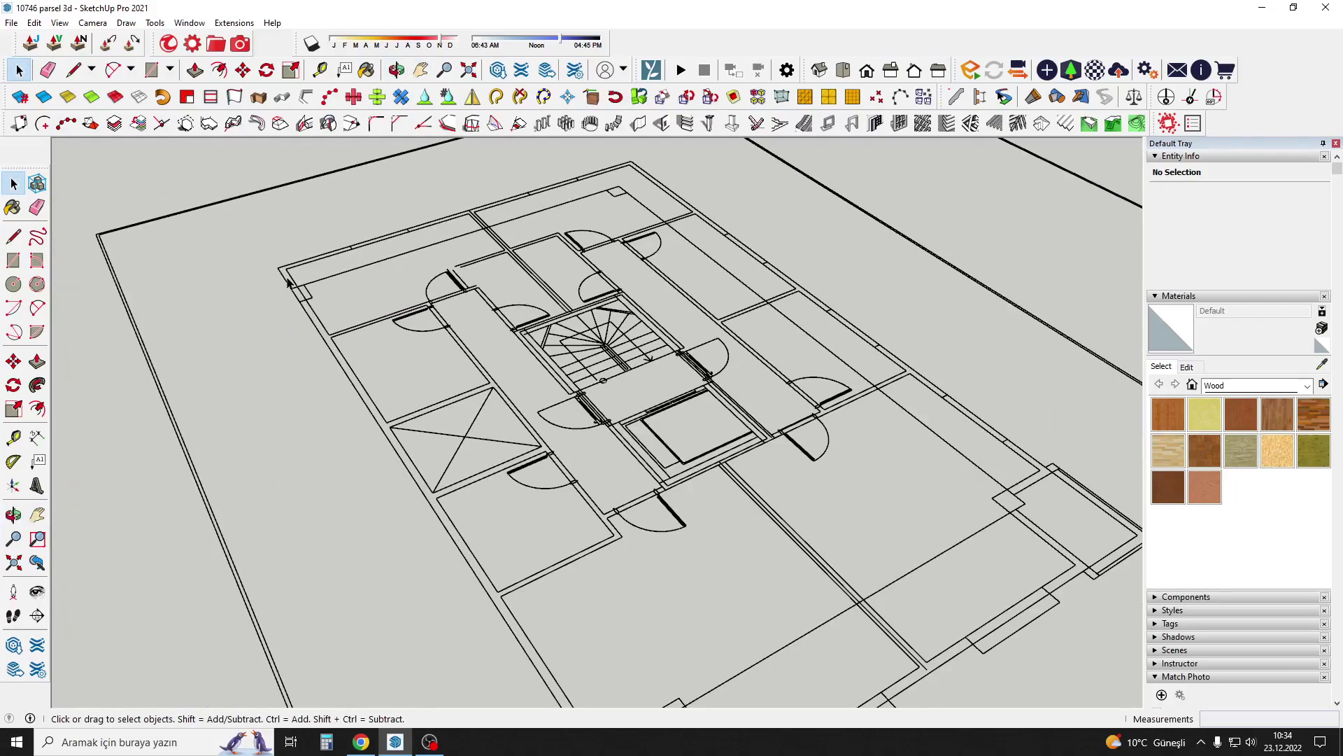
{"action": "key", "text": "r"}
{"action": "mouse_move", "coordinate": [287, 276]}
{"action": "middle_mouse_down"}
{"action": "mouse_move", "coordinate": [360, 369]}
{"action": "mouse_move", "coordinate": [409, 354]}
{"action": "mouse_move", "coordinate": [420, 381]}
{"action": "mouse_move", "coordinate": [315, 309]}
{"action": "middle_mouse_up"}
Draw a rectangle corner to corner over the first floor plan's outline.
{"action": "key", "text": "space"}
{"action": "key", "text": "r"}
{"action": "left_click", "coordinate": [308, 312]}
{"action": "middle_click_drag", "start_coordinate": [630, 315], "coordinate": [633, 308]}
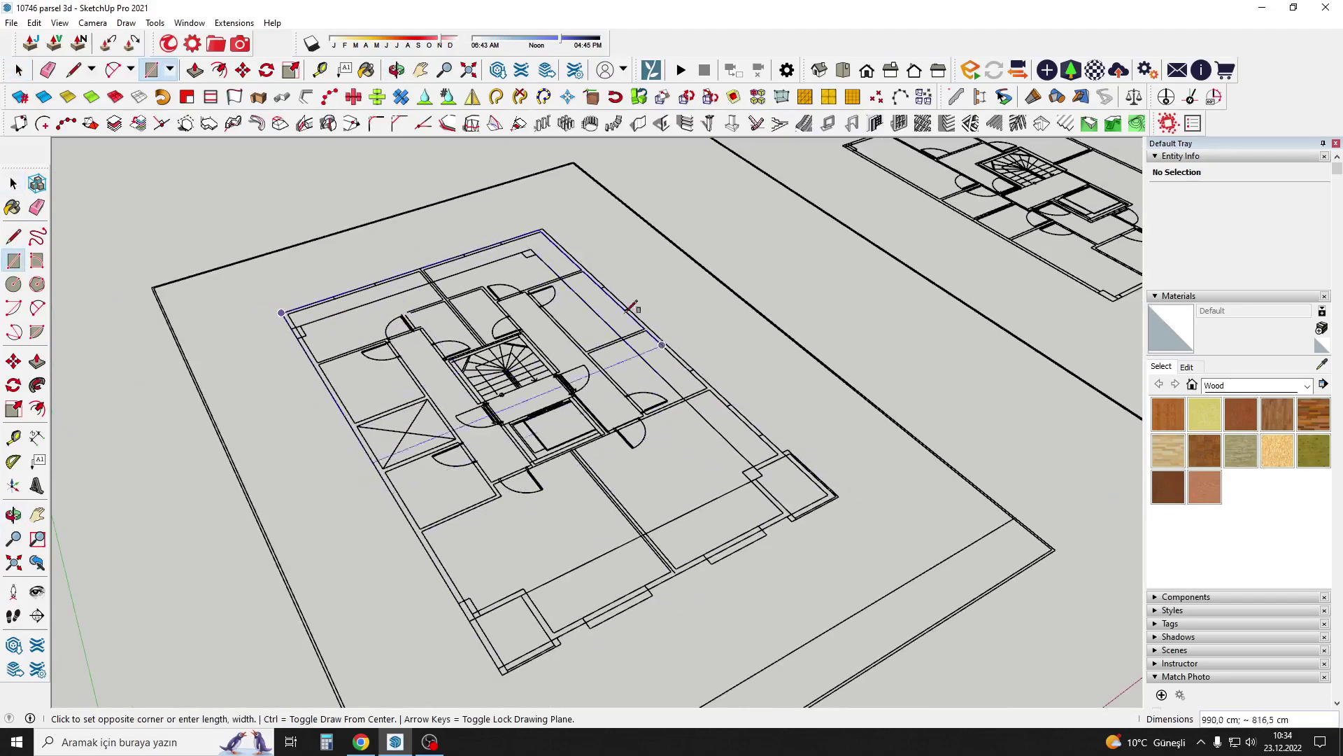
{"action": "scroll", "coordinate": [700, 406], "scroll_direction": "up", "scroll_amount": 1}
{"action": "scroll", "coordinate": [784, 462], "scroll_direction": "up", "scroll_amount": 1}
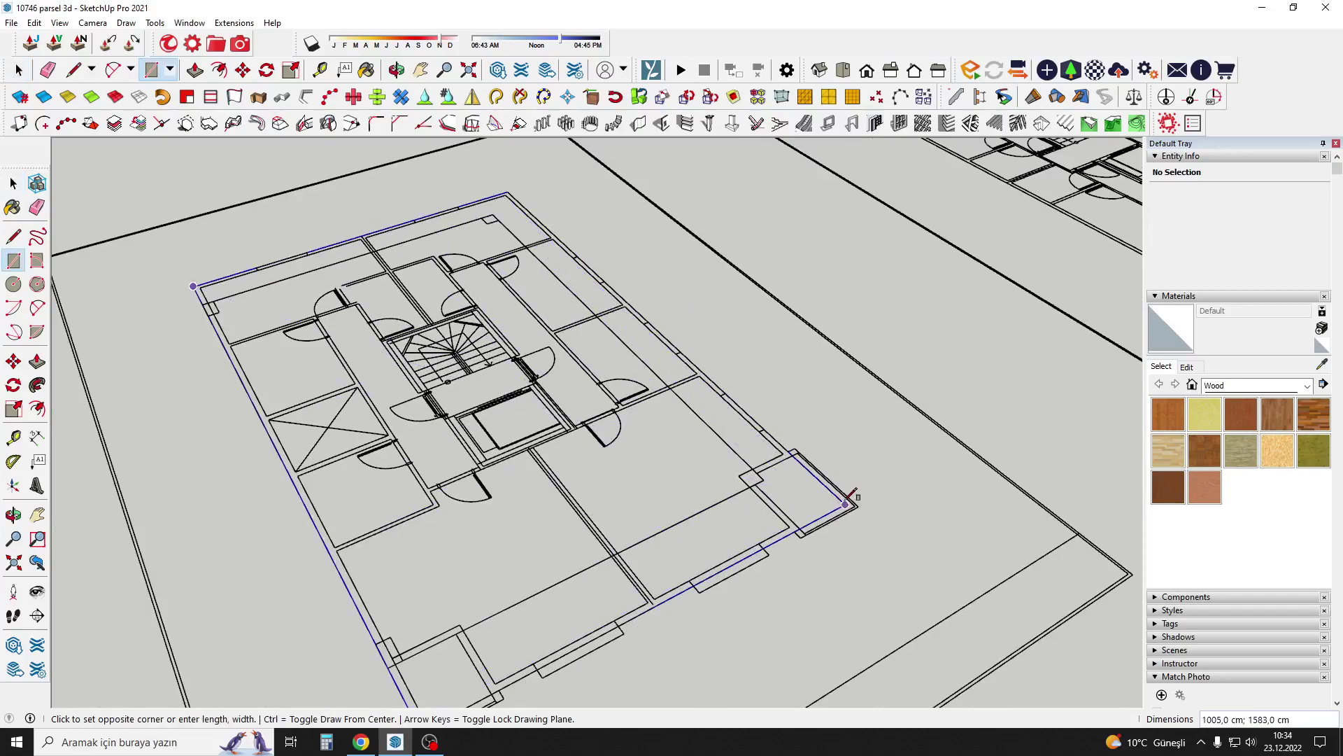
{"action": "left_click", "coordinate": [850, 498]}
{"action": "scroll", "coordinate": [568, 449], "scroll_direction": "down", "scroll_amount": 3}
{"action": "middle_click_drag", "start_coordinate": [569, 449], "coordinate": [543, 356]}
Start a second rectangle at the plan's top-left corner, then abandon it.
{"action": "key", "text": "space"}
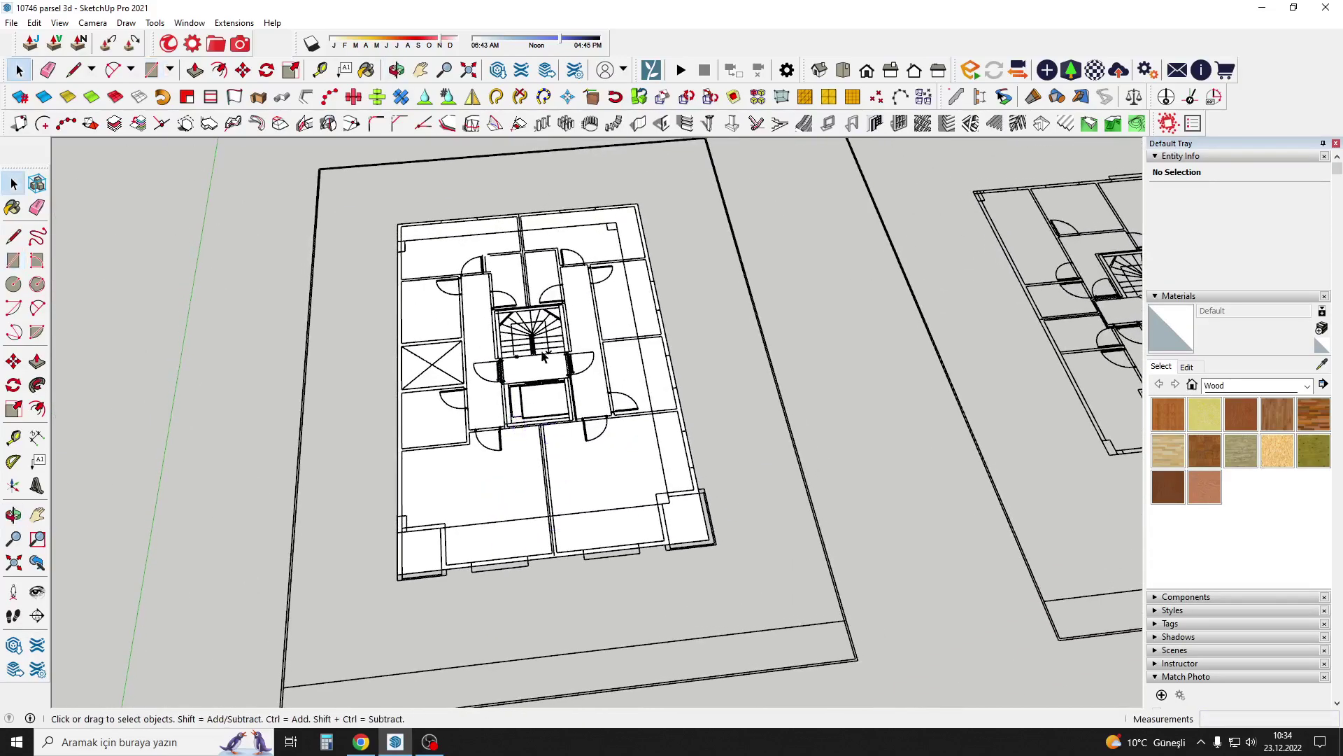
{"action": "key", "text": "t"}
{"action": "key", "text": "r"}
{"action": "left_click", "coordinate": [398, 217]}
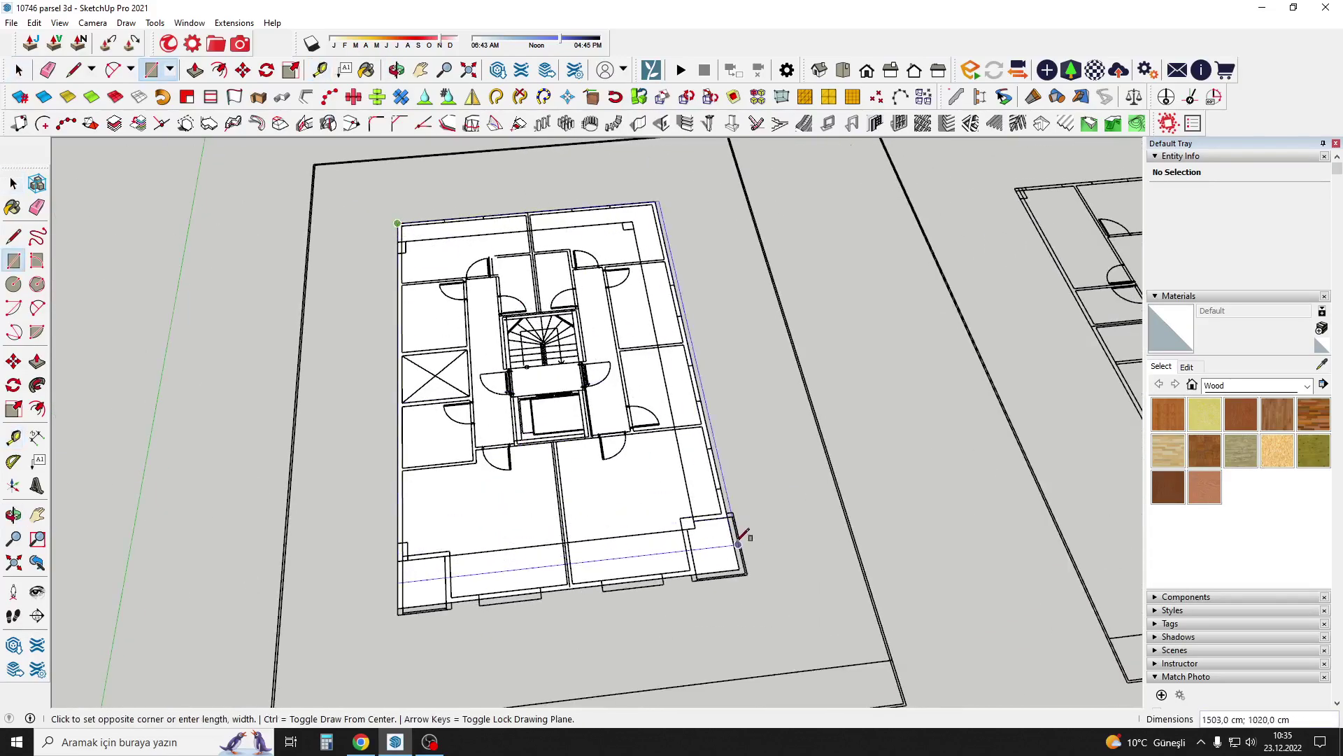
{"action": "scroll", "coordinate": [738, 553], "scroll_direction": "up", "scroll_amount": 1}
{"action": "left_click", "coordinate": [151, 70]}
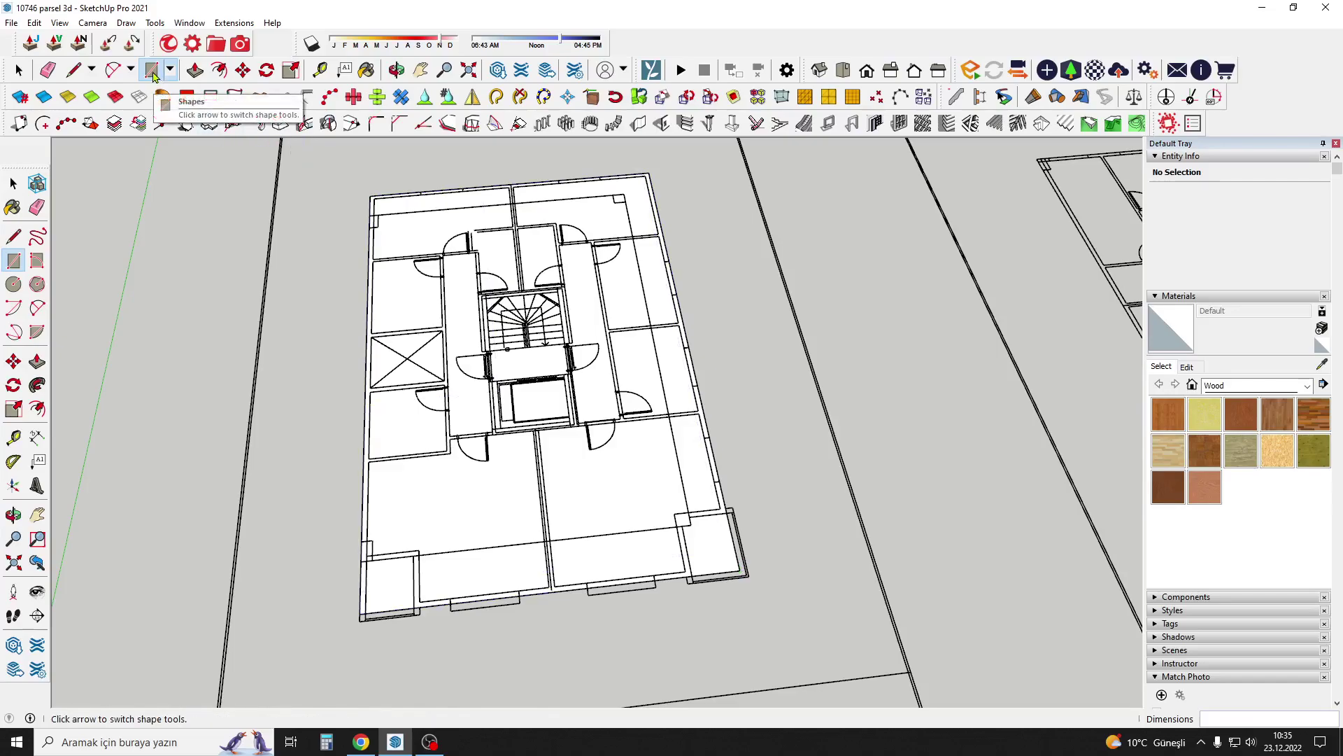
{"action": "scroll", "coordinate": [550, 365], "scroll_direction": "down", "scroll_amount": 2}
{"action": "mouse_move", "coordinate": [600, 429]}
{"action": "middle_mouse_down"}
{"action": "mouse_move", "coordinate": [561, 366]}
{"action": "mouse_move", "coordinate": [609, 396]}
{"action": "middle_mouse_up"}
Select all of the plan's geometry and make it a group.
{"action": "key", "text": "space"}
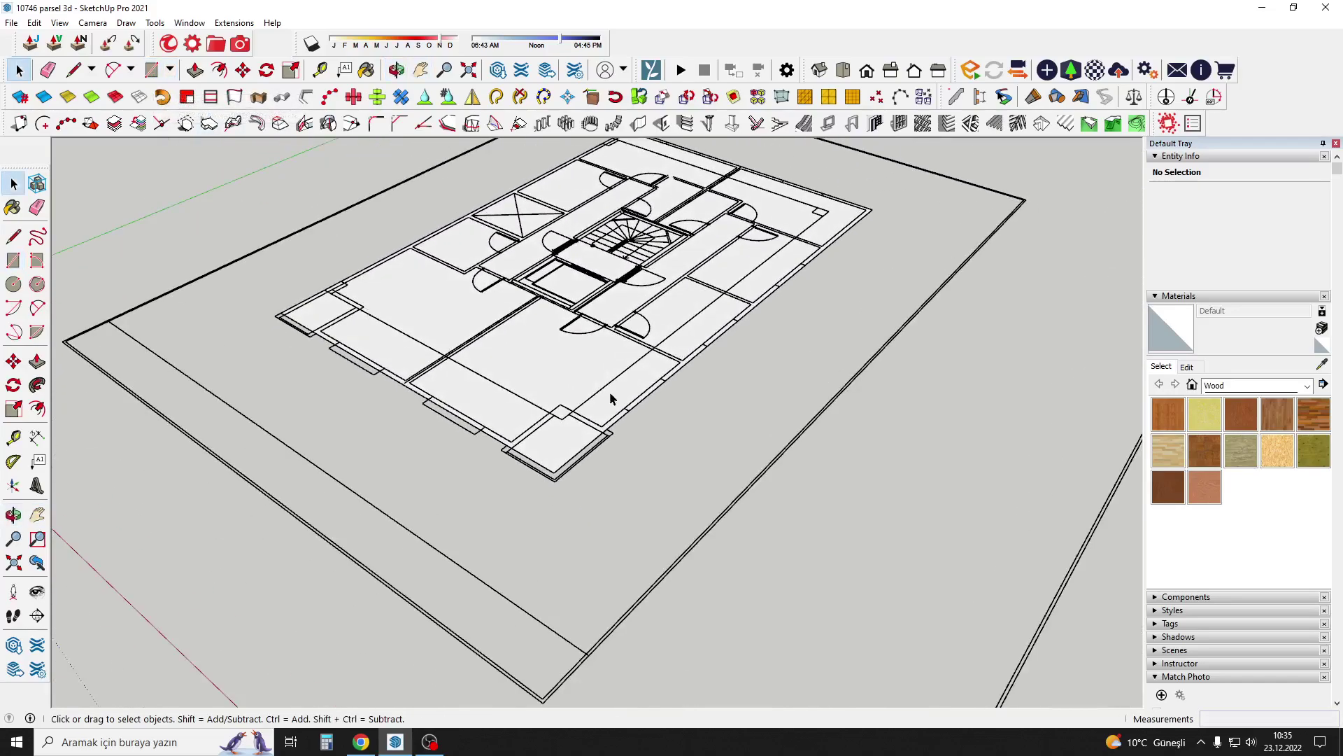
{"action": "key", "text": "p"}
{"action": "middle_click_drag", "start_coordinate": [648, 465], "coordinate": [569, 384]}
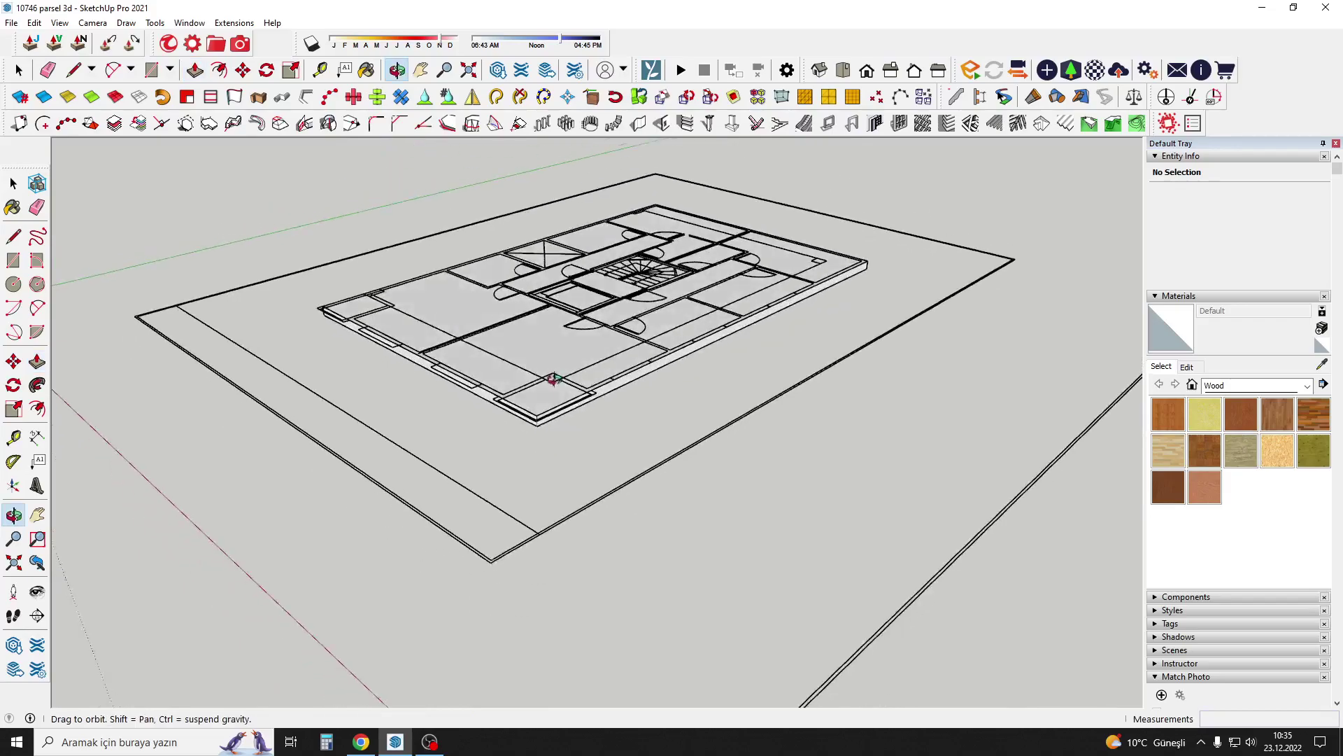
{"action": "scroll", "coordinate": [570, 384], "scroll_direction": "up", "scroll_amount": 2}
{"action": "key", "text": "space"}
{"action": "right_click", "coordinate": [567, 374]}
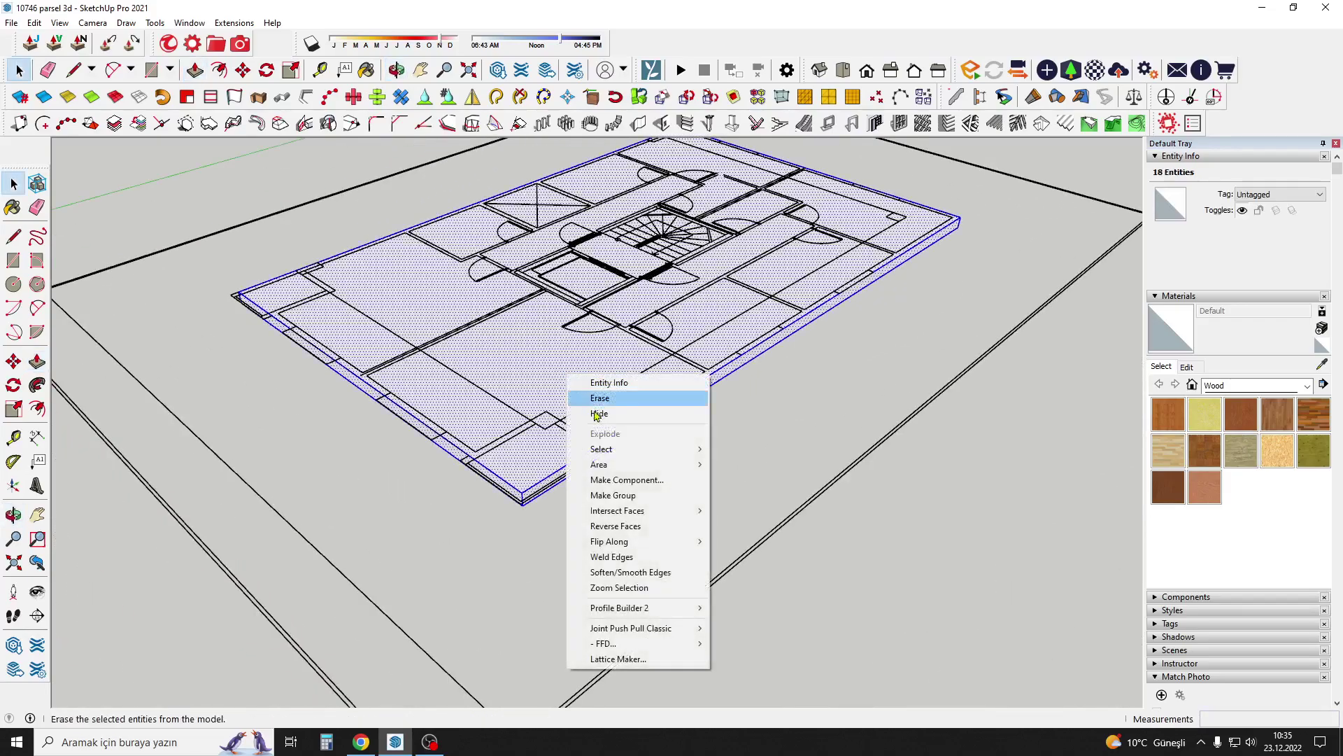
{"action": "left_click", "coordinate": [614, 496]}
{"action": "left_click", "coordinate": [605, 494]}
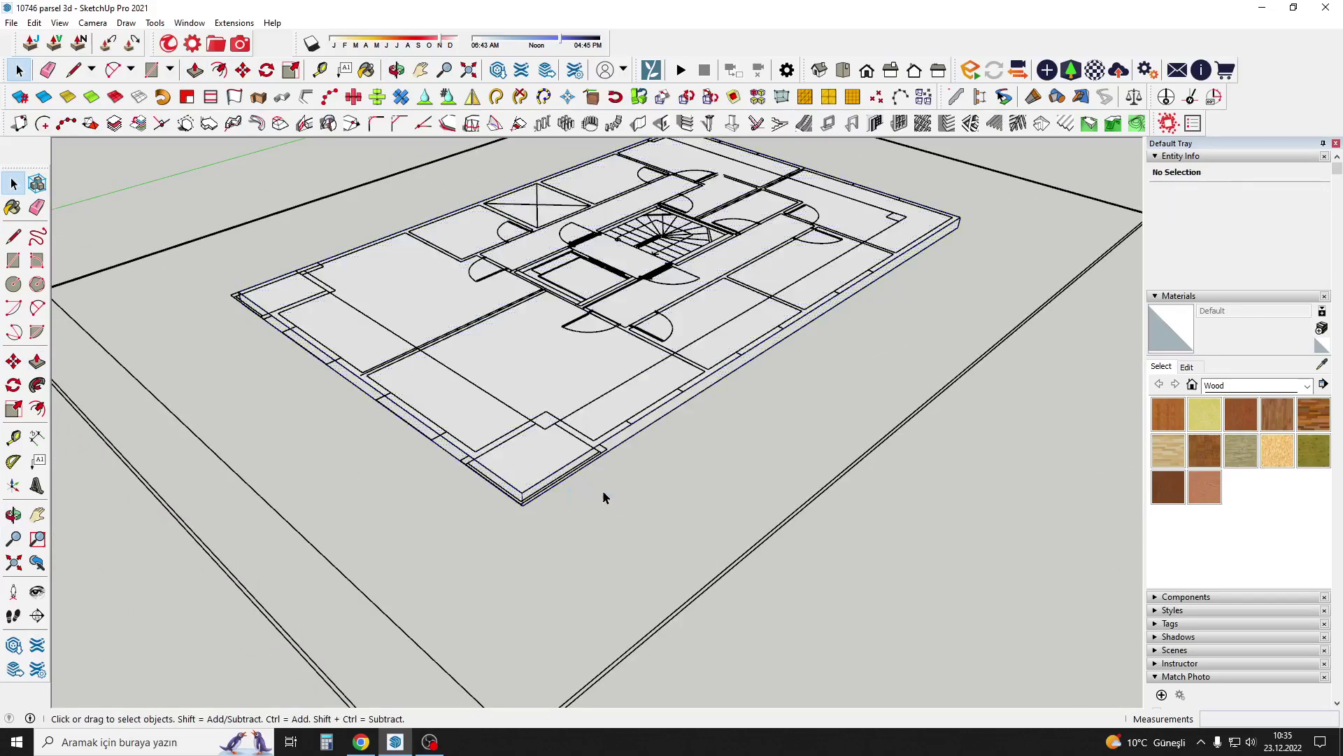
{"action": "middle_click_drag", "start_coordinate": [602, 495], "coordinate": [819, 485]}
From the floor plan, draw a 270 cm vertical edge and a 15 cm edge along red.
{"action": "mouse_move", "coordinate": [298, 422]}
{"action": "middle_mouse_down"}
{"action": "mouse_move", "coordinate": [590, 495]}
{"action": "mouse_move", "coordinate": [553, 401]}
{"action": "mouse_move", "coordinate": [728, 368]}
{"action": "mouse_move", "coordinate": [639, 351]}
{"action": "middle_mouse_up"}
{"action": "scroll", "coordinate": [598, 480], "scroll_direction": "up", "scroll_amount": 1}
{"action": "key", "text": "l"}
{"action": "left_click", "coordinate": [629, 373]}
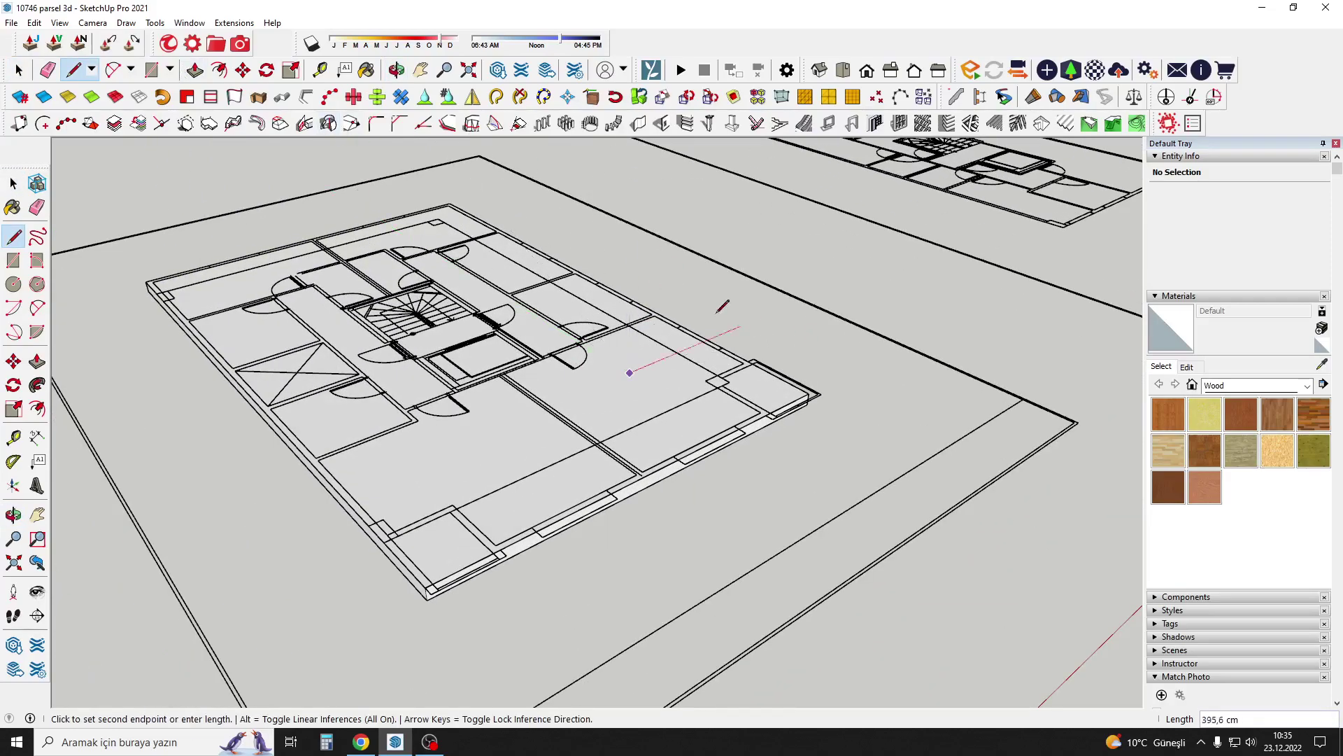
{"action": "scroll", "coordinate": [644, 249], "scroll_direction": "up", "scroll_amount": 1}
{"action": "type", "text": "270"}
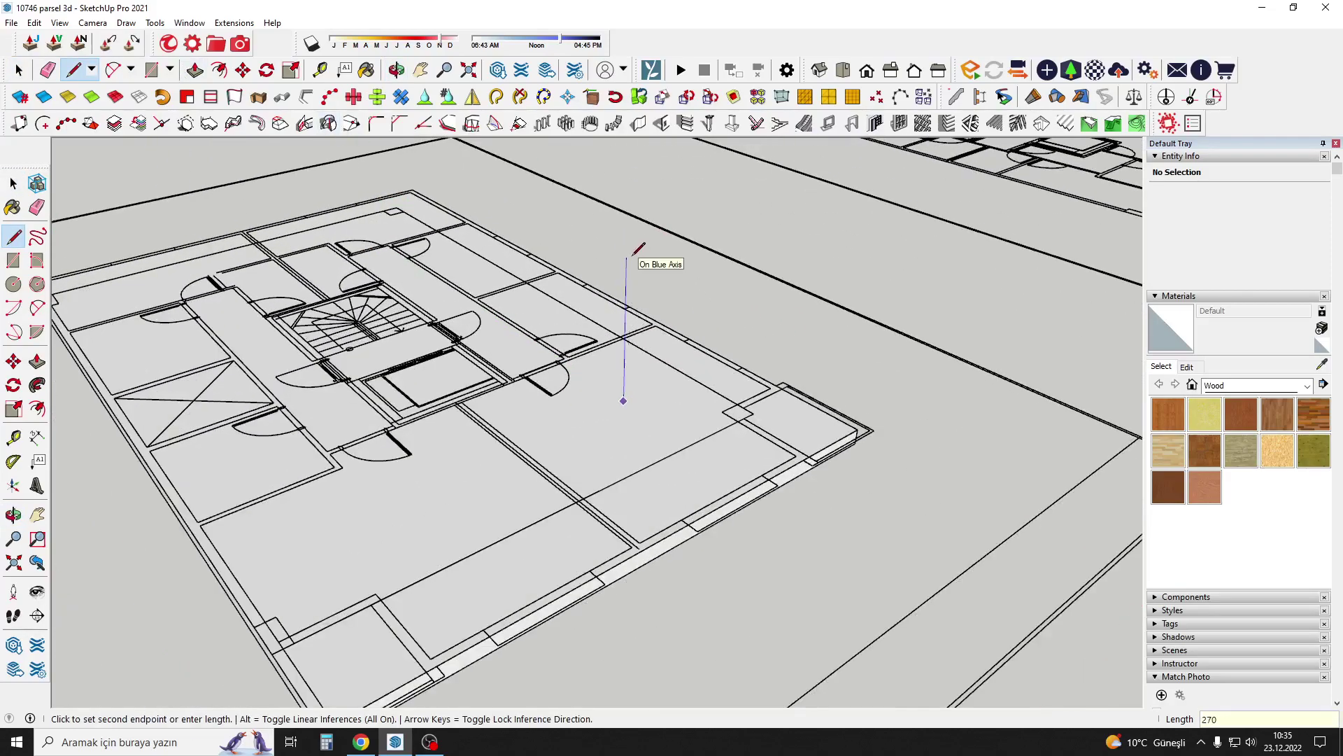
{"action": "key", "text": "Return"}
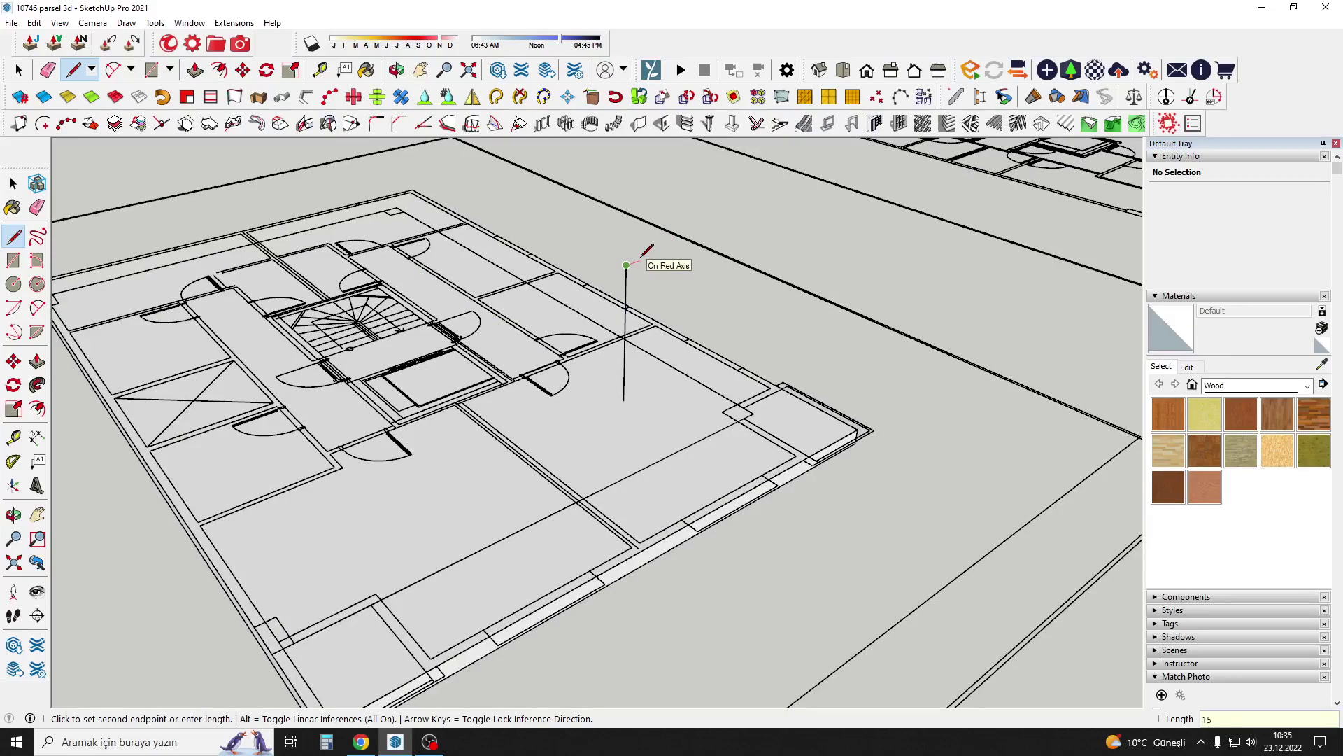
{"action": "key", "text": "Return"}
Close the strip with the second 270 cm vertical edge and select the new face.
{"action": "type", "text": "70"}
{"action": "key", "text": "Return"}
{"action": "scroll", "coordinate": [615, 366], "scroll_direction": "up", "scroll_amount": 2}
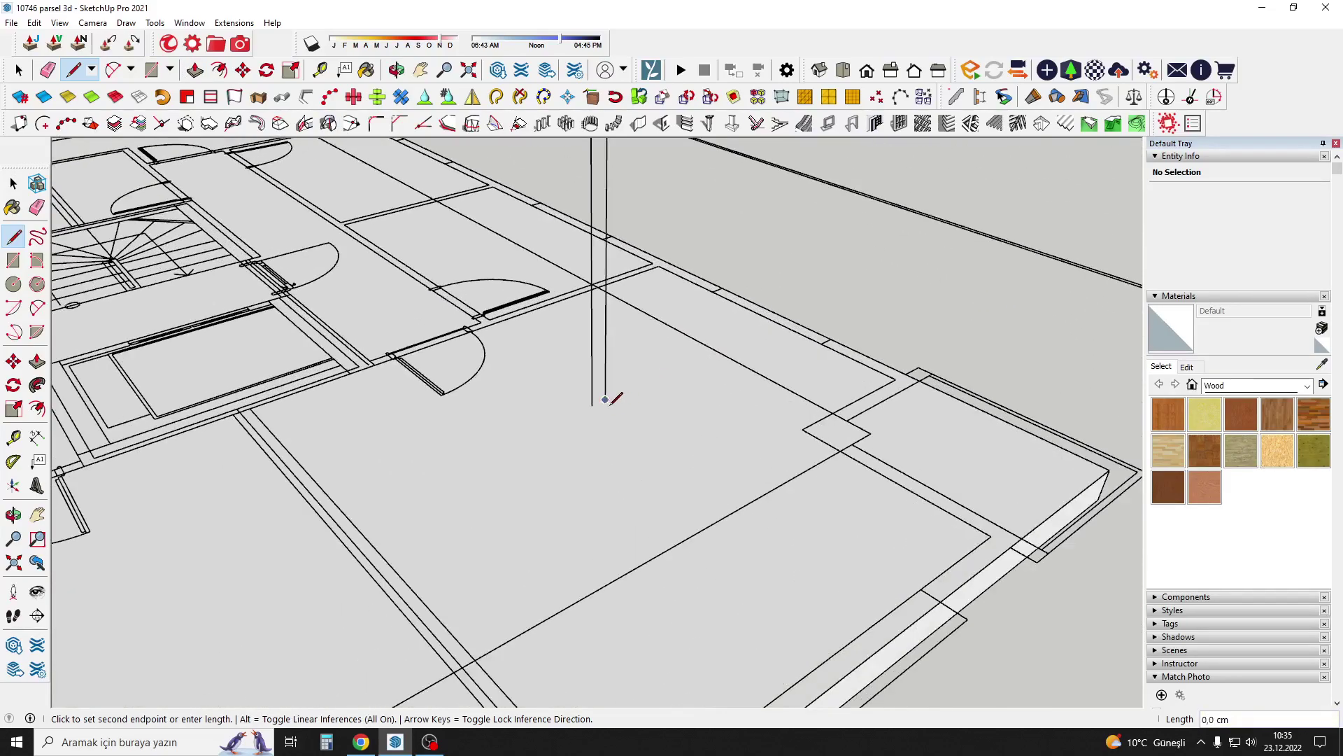
{"action": "key", "text": "space"}
{"action": "mouse_move", "coordinate": [600, 411]}
{"action": "middle_mouse_down"}
{"action": "mouse_move", "coordinate": [592, 317]}
{"action": "mouse_move", "coordinate": [607, 250]}
{"action": "middle_mouse_up"}
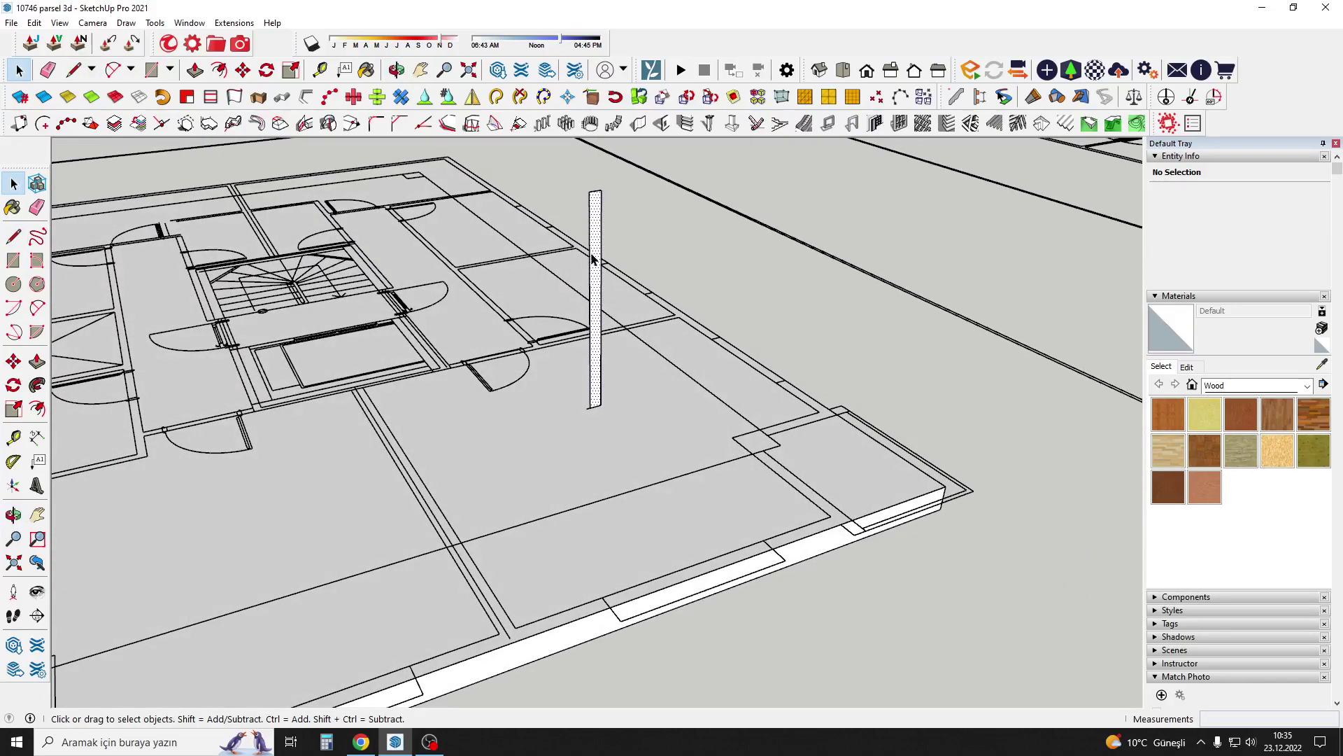
{"action": "left_click", "coordinate": [593, 262]}
{"action": "scroll", "coordinate": [594, 263], "scroll_direction": "up", "scroll_amount": 1}
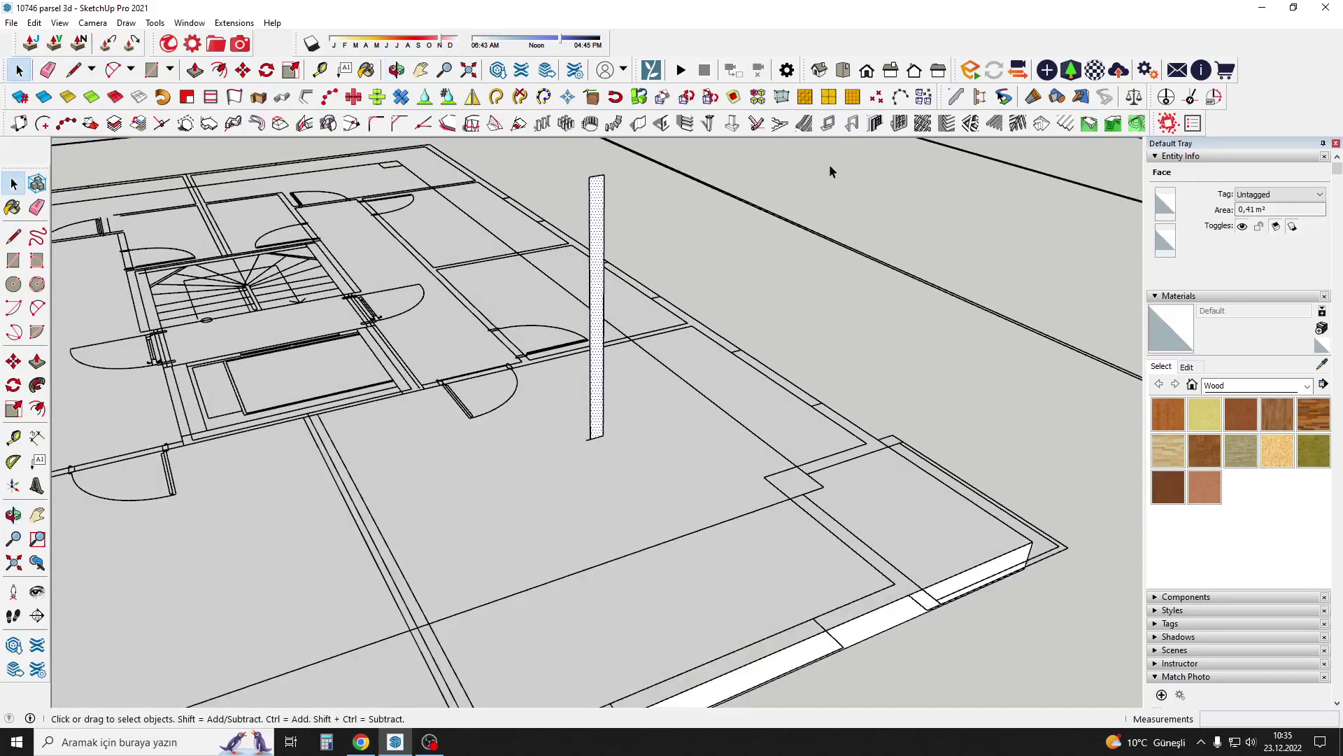
Create a new Profile Builder profile from the strip, keeping the name Profile.
{"action": "left_click", "coordinate": [955, 97]}
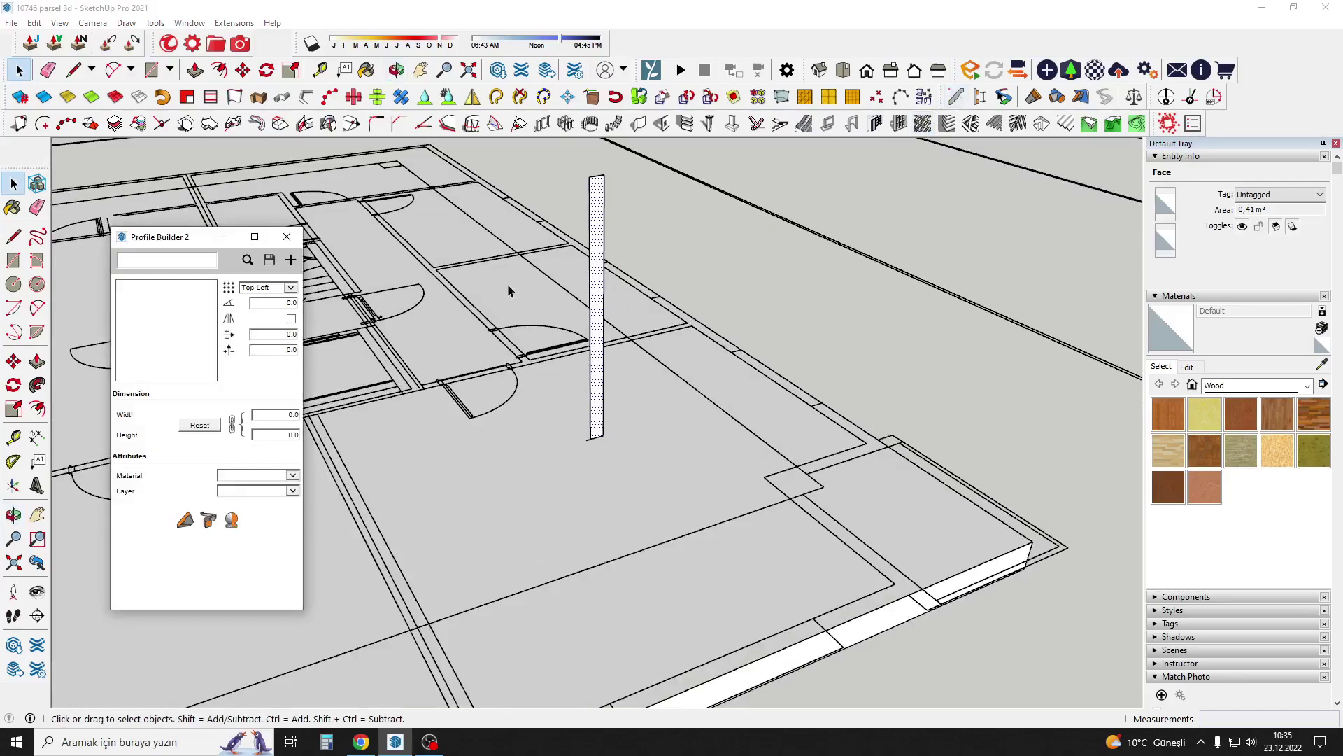
{"action": "left_click", "coordinate": [290, 263]}
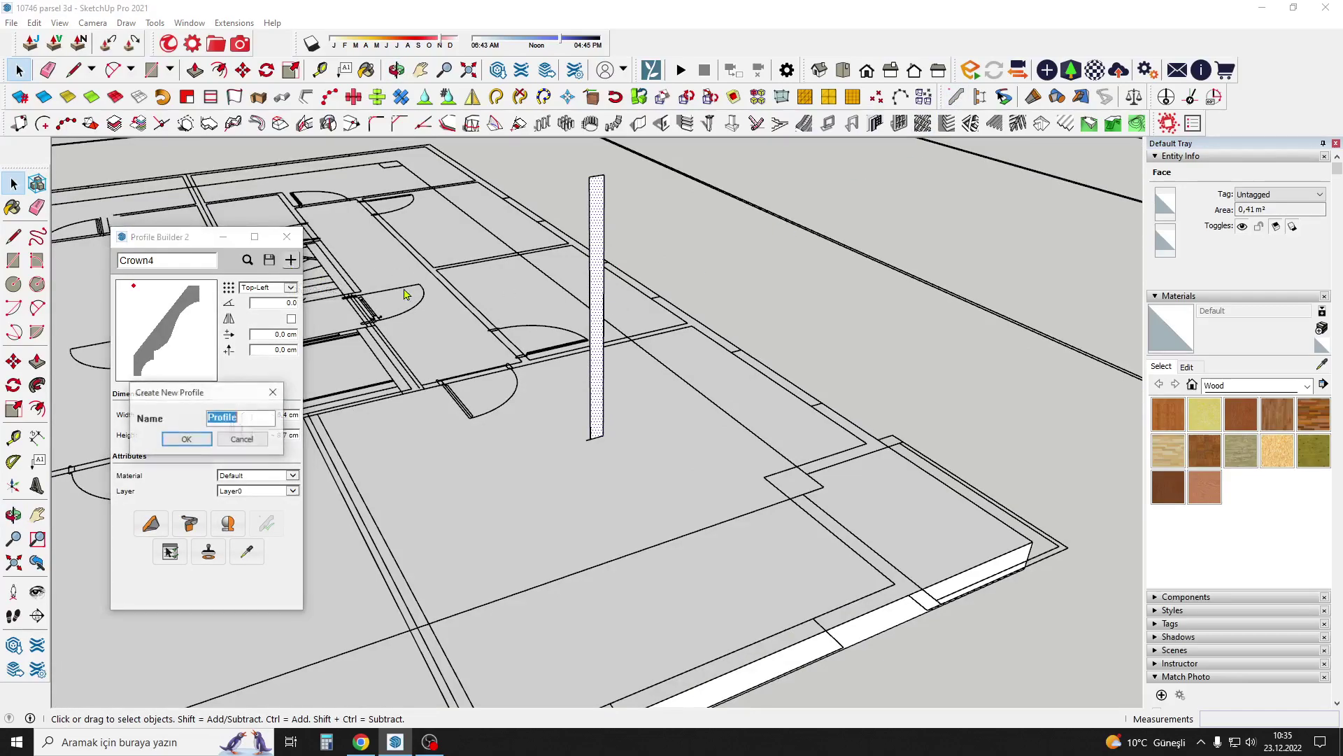
{"action": "left_click", "coordinate": [186, 439]}
{"action": "mouse_move", "coordinate": [555, 315]}
{"action": "middle_mouse_down"}
{"action": "mouse_move", "coordinate": [602, 284]}
{"action": "mouse_move", "coordinate": [633, 285]}
{"action": "middle_mouse_up"}
Set the profile's alignment to Bottom-Left.
{"action": "left_click", "coordinate": [694, 264]}
{"action": "scroll", "coordinate": [634, 285], "scroll_direction": "down", "scroll_amount": 3}
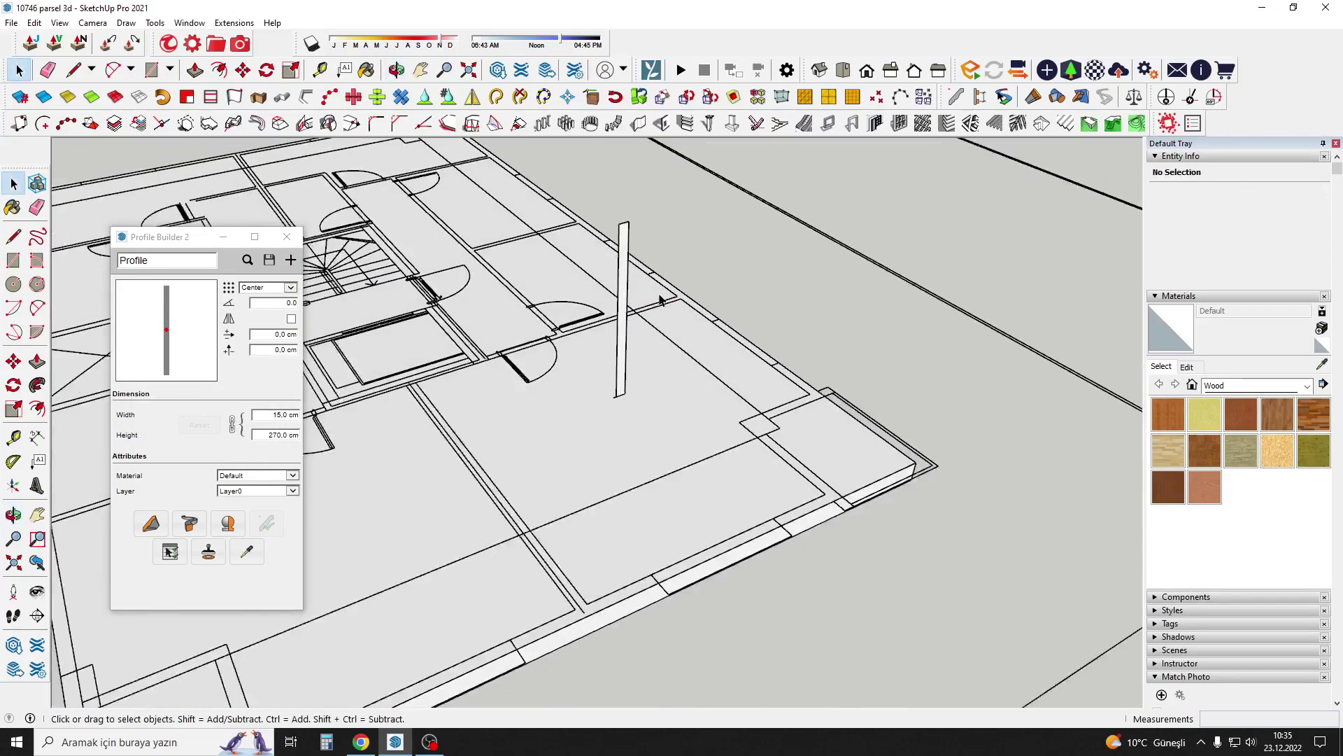
{"action": "left_click", "coordinate": [280, 287]}
{"action": "left_click", "coordinate": [264, 304]}
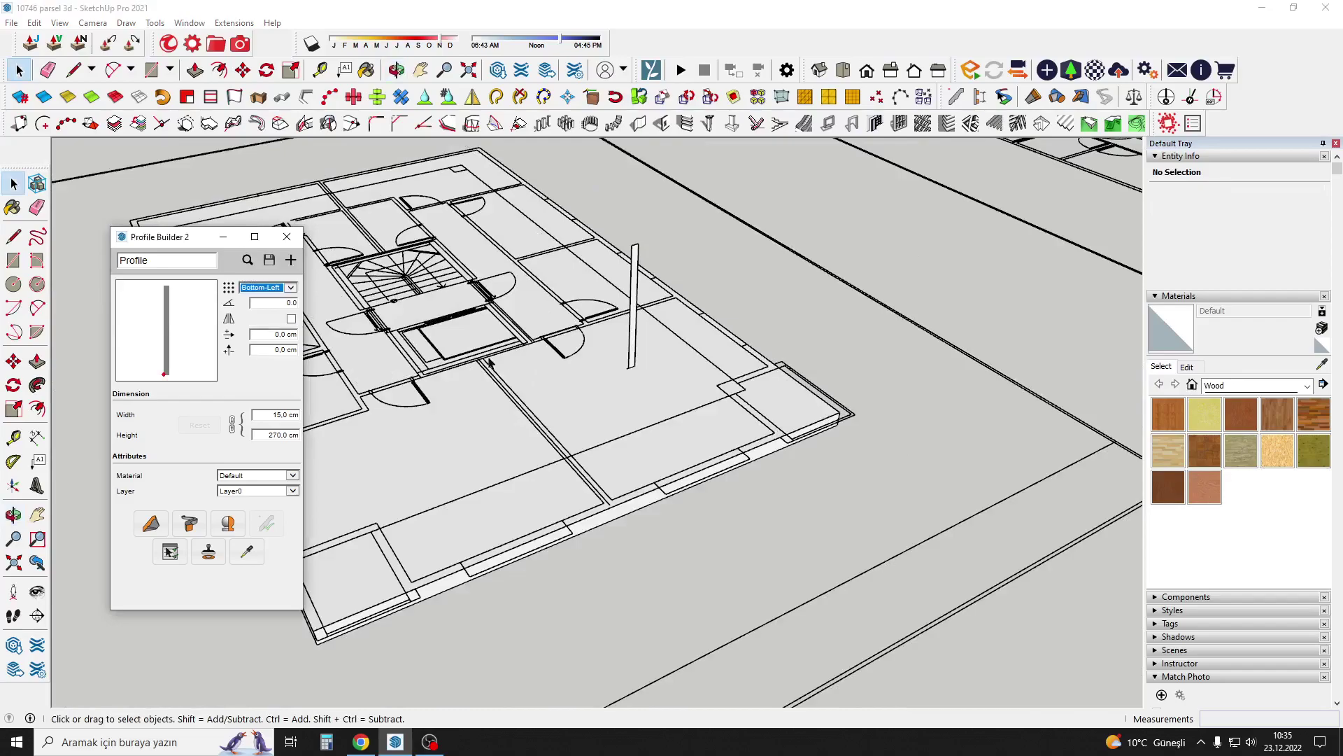
{"action": "mouse_move", "coordinate": [490, 361]}
{"action": "middle_mouse_down"}
{"action": "mouse_move", "coordinate": [588, 375]}
{"action": "mouse_move", "coordinate": [586, 363]}
{"action": "middle_mouse_up"}
Activate Profile Builder's member tool and zoom in on the plan's corner.
{"action": "left_click", "coordinate": [150, 524]}
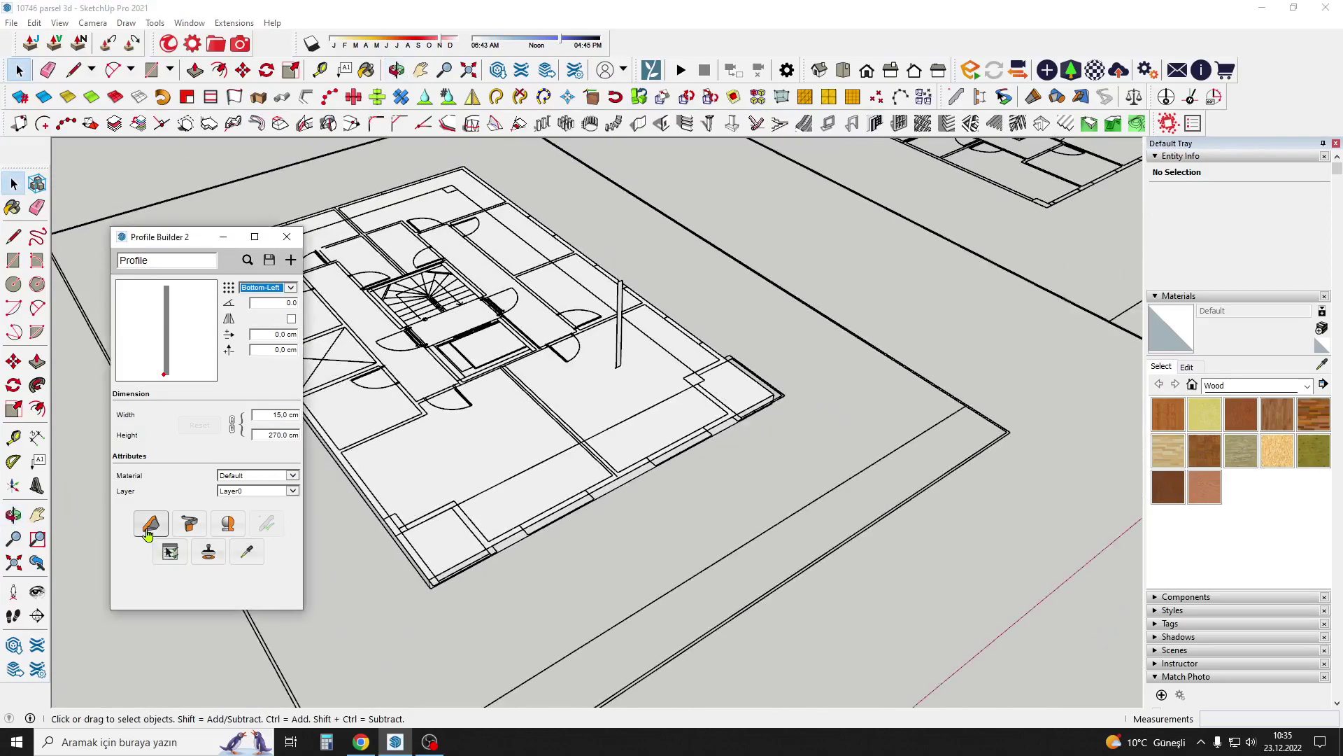
{"action": "middle_click_drag", "start_coordinate": [420, 454], "coordinate": [490, 514]}
{"action": "scroll", "coordinate": [606, 495], "scroll_direction": "up", "scroll_amount": 2}
{"action": "scroll", "coordinate": [606, 495], "scroll_direction": "up", "scroll_amount": 2}
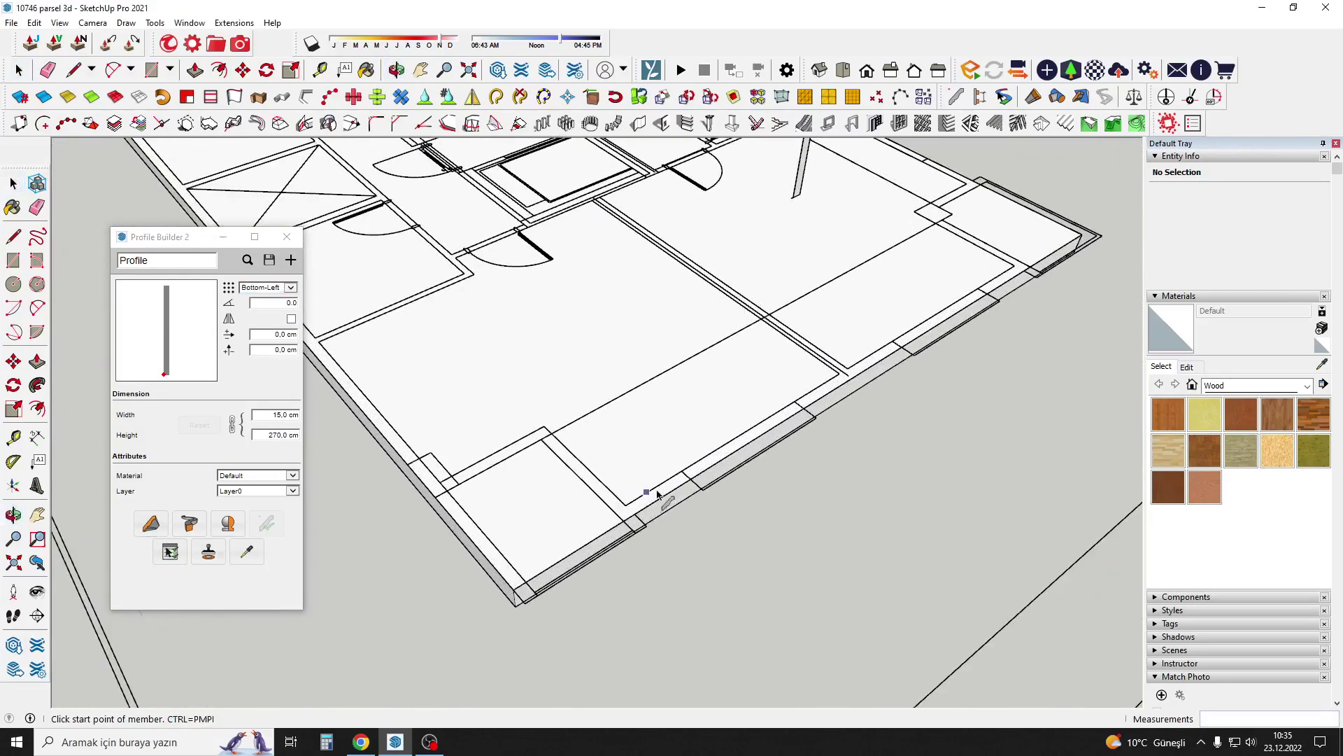
{"action": "scroll", "coordinate": [700, 484], "scroll_direction": "up", "scroll_amount": 2}
{"action": "mouse_move", "coordinate": [717, 450]}
{"action": "middle_mouse_down"}
{"action": "mouse_move", "coordinate": [1085, 321]}
{"action": "mouse_move", "coordinate": [938, 372]}
{"action": "mouse_move", "coordinate": [686, 408]}
{"action": "mouse_move", "coordinate": [888, 306]}
{"action": "mouse_move", "coordinate": [710, 411]}
{"action": "middle_mouse_up"}
{"action": "scroll", "coordinate": [767, 383], "scroll_direction": "up", "scroll_amount": 2}
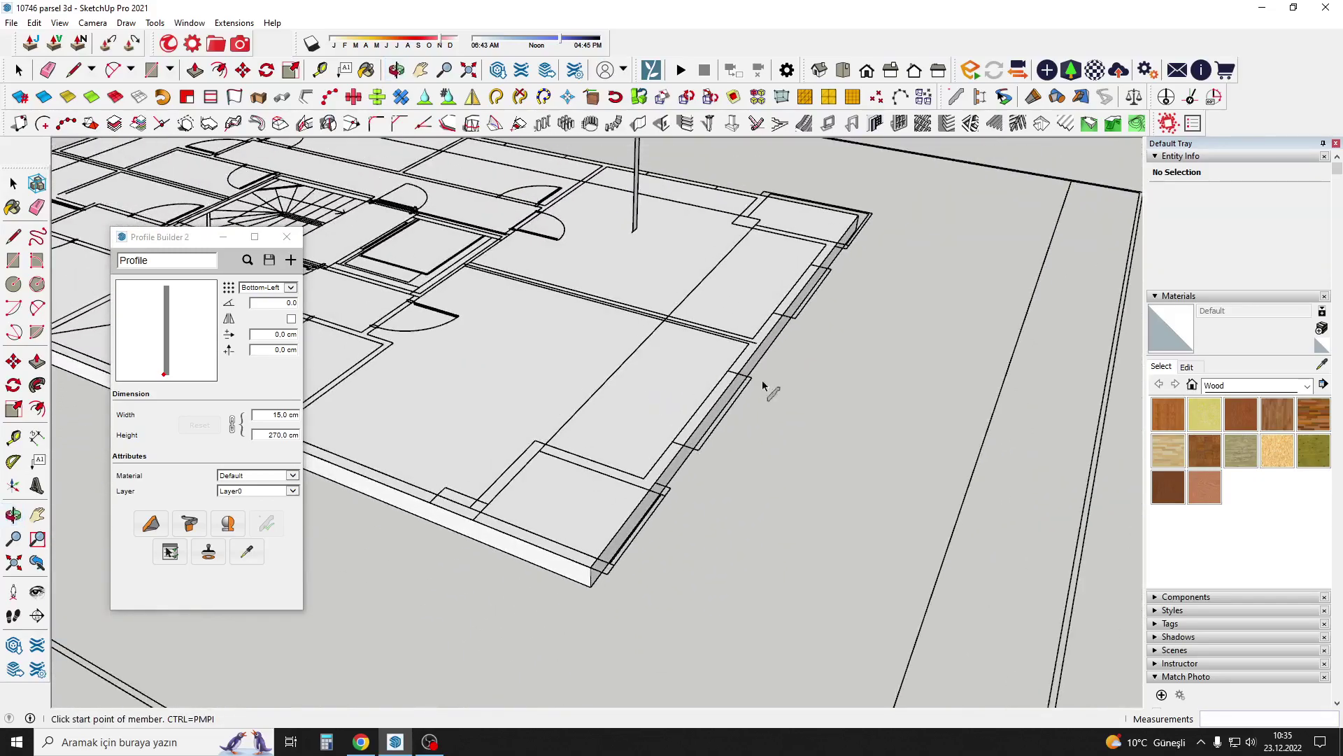
{"action": "scroll", "coordinate": [606, 525], "scroll_direction": "up", "scroll_amount": 2}
{"action": "scroll", "coordinate": [606, 525], "scroll_direction": "up", "scroll_amount": 1}
{"action": "scroll", "coordinate": [639, 509], "scroll_direction": "up", "scroll_amount": 2}
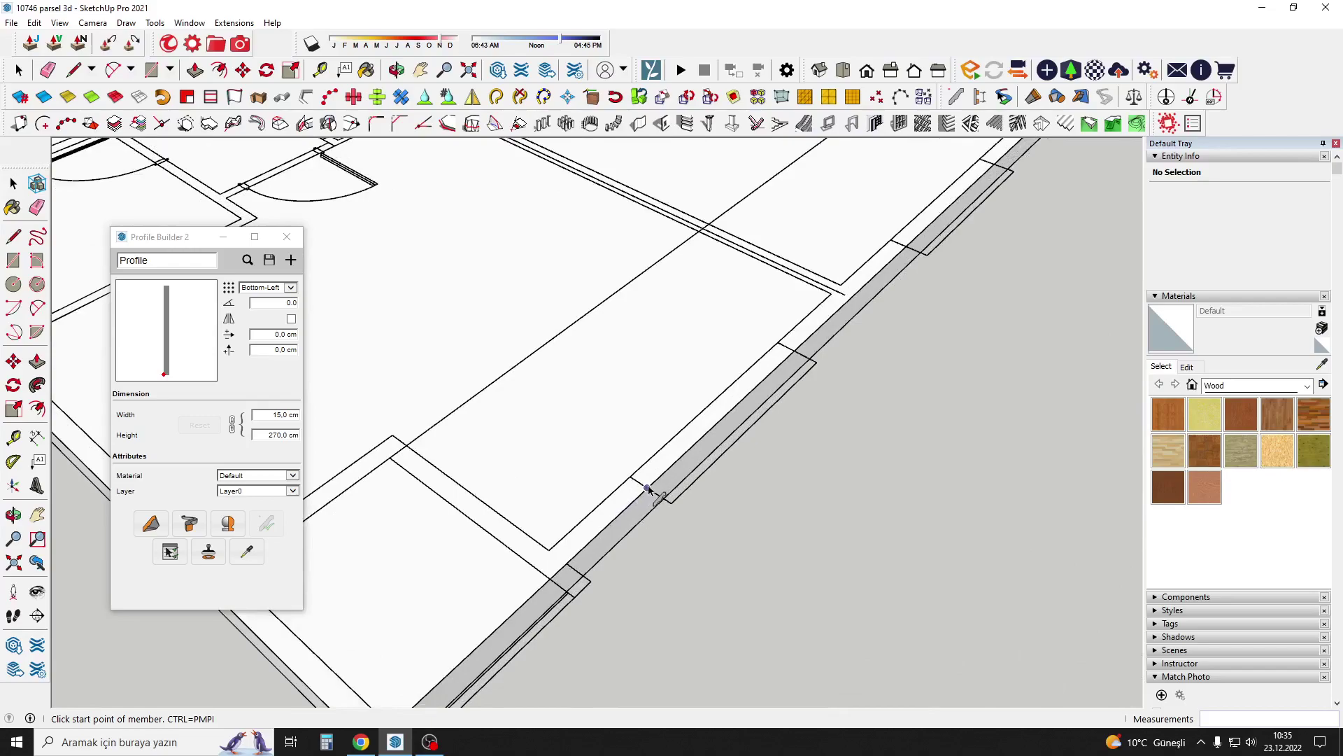
Build a 150 cm wall member along the plan's edge.
{"action": "left_click", "coordinate": [648, 488]}
{"action": "scroll", "coordinate": [648, 488], "scroll_direction": "down", "scroll_amount": 2}
{"action": "middle_click_drag", "start_coordinate": [648, 487], "coordinate": [810, 405]}
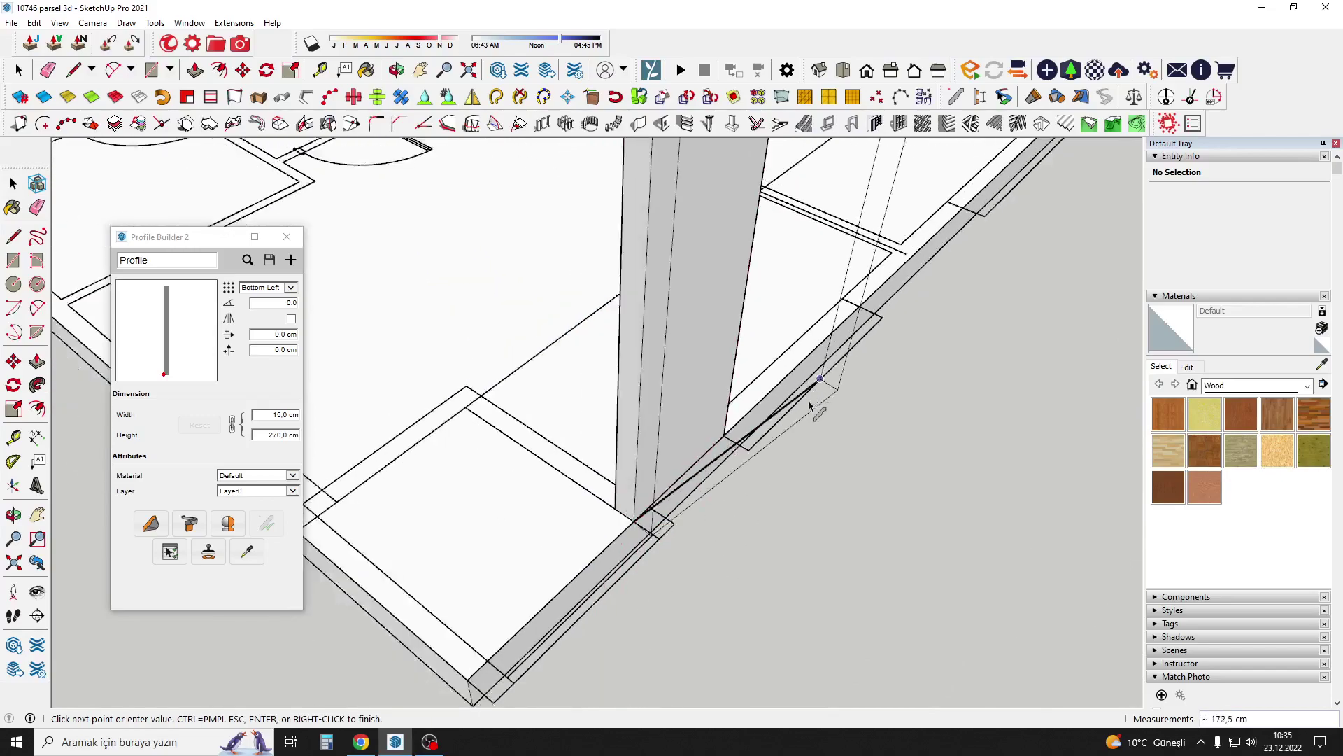
{"action": "scroll", "coordinate": [809, 406], "scroll_direction": "down", "scroll_amount": 2}
{"action": "scroll", "coordinate": [564, 405], "scroll_direction": "up", "scroll_amount": 2}
{"action": "left_click", "coordinate": [564, 404]}
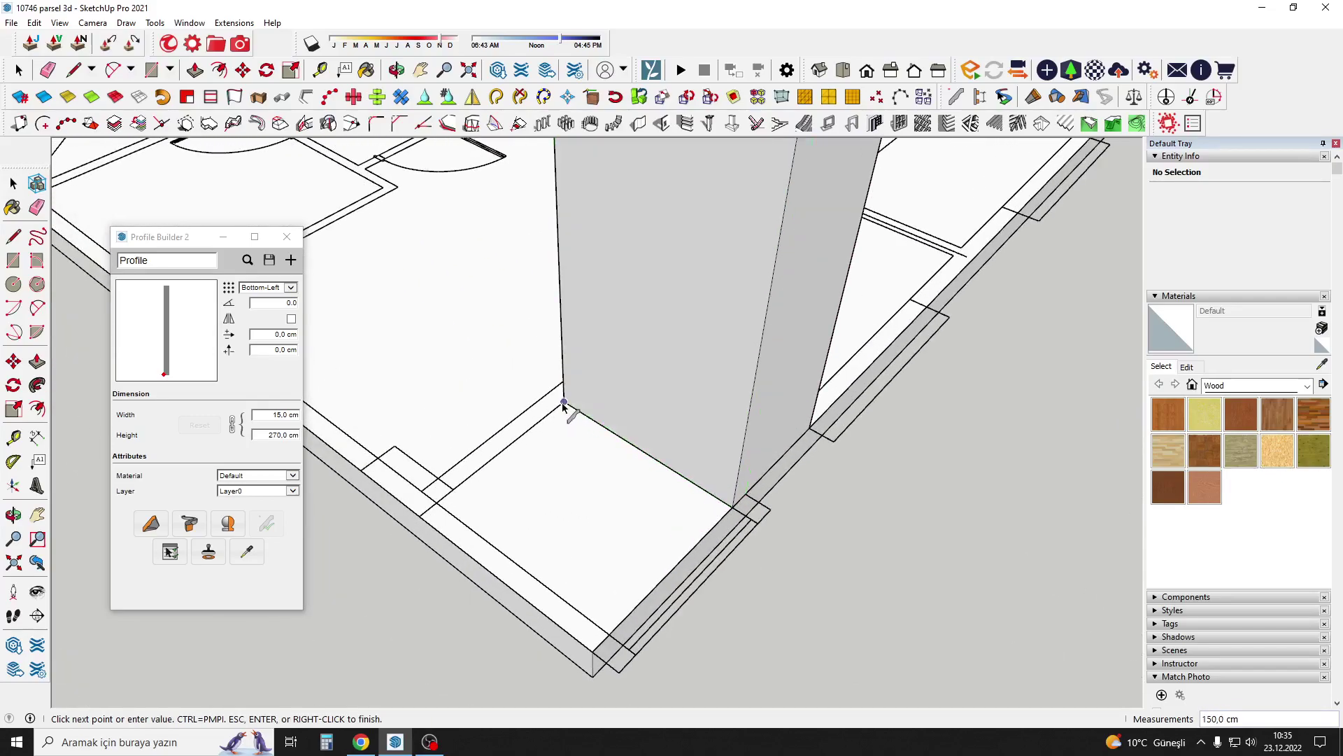
{"action": "scroll", "coordinate": [564, 405], "scroll_direction": "up", "scroll_amount": 1}
{"action": "key", "text": "Escape"}
Add an 80 cm wall member at the base corner and start the next member from its end.
{"action": "scroll", "coordinate": [548, 393], "scroll_direction": "down", "scroll_amount": 3}
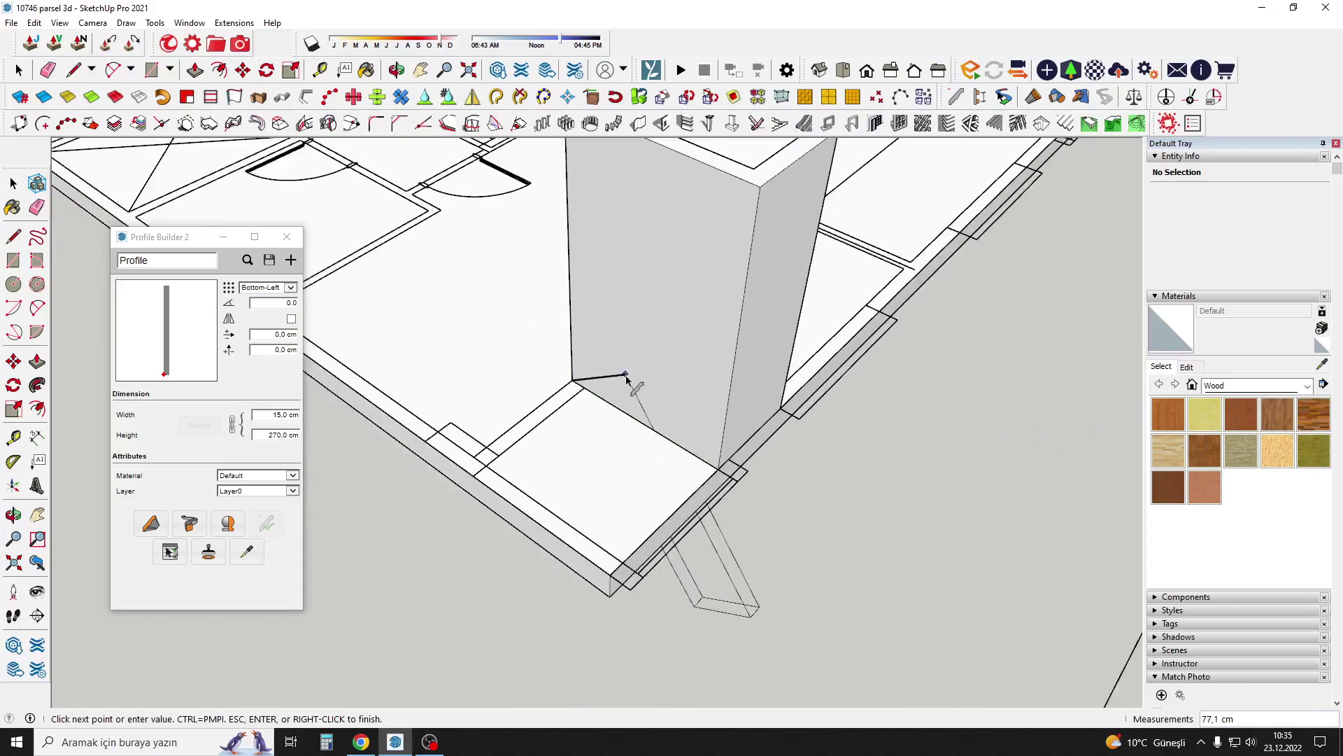
{"action": "mouse_move", "coordinate": [616, 389]}
{"action": "middle_mouse_down"}
{"action": "mouse_move", "coordinate": [547, 420]}
{"action": "mouse_move", "coordinate": [501, 291]}
{"action": "middle_mouse_up"}
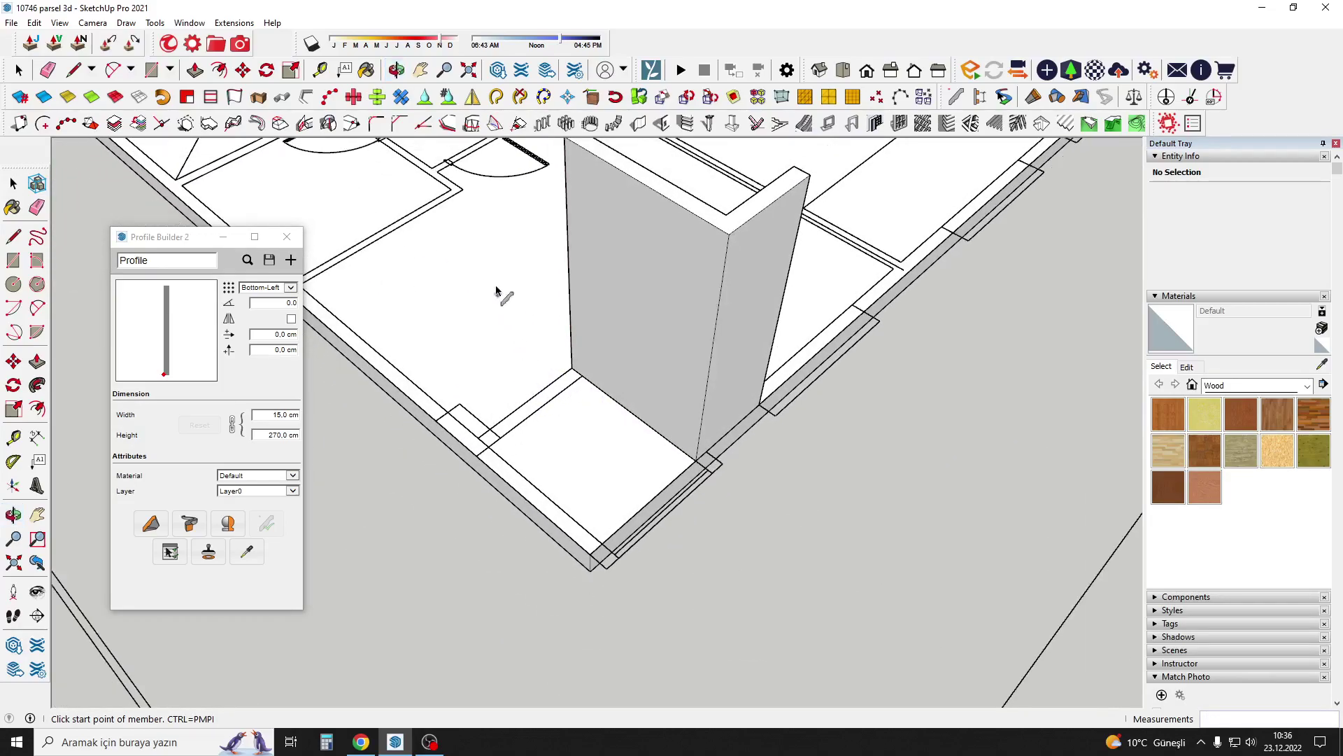
{"action": "scroll", "coordinate": [501, 291], "scroll_direction": "down", "scroll_amount": 3}
{"action": "scroll", "coordinate": [588, 371], "scroll_direction": "up", "scroll_amount": 1}
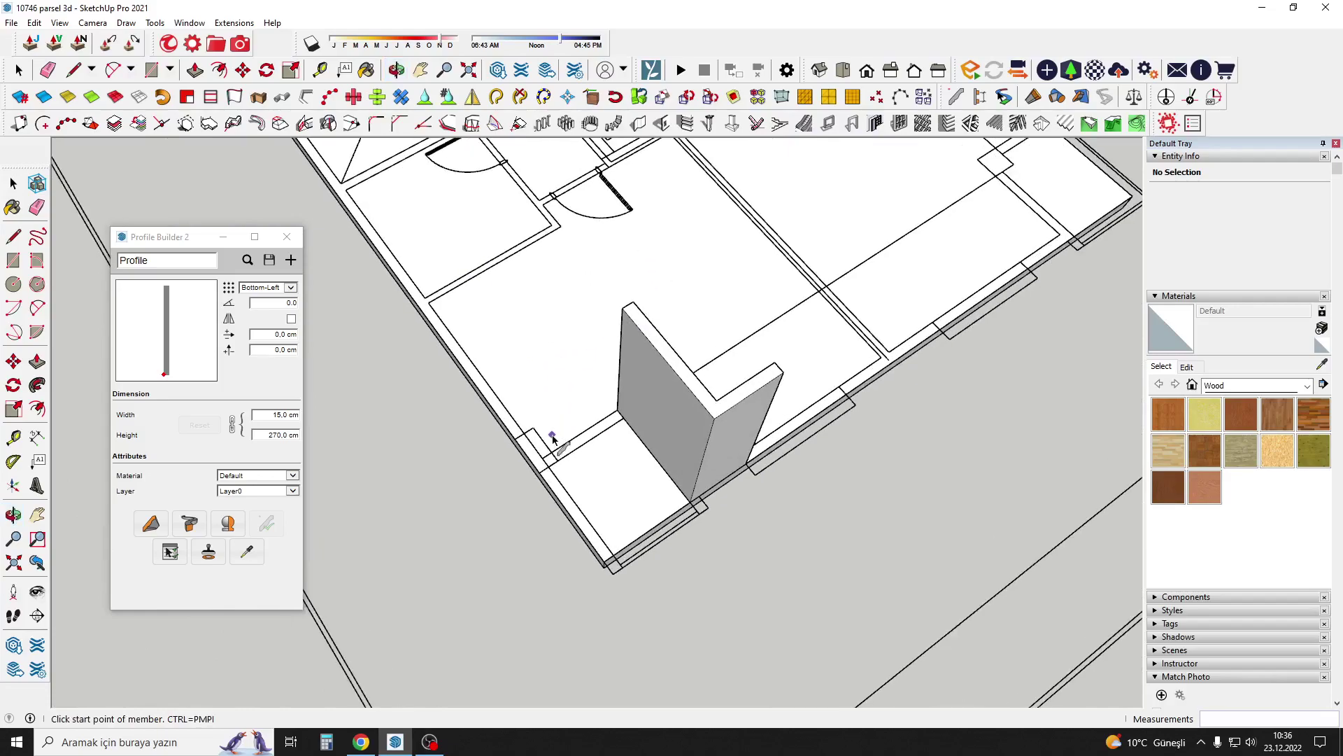
{"action": "scroll", "coordinate": [630, 426], "scroll_direction": "up", "scroll_amount": 1}
{"action": "scroll", "coordinate": [588, 392], "scroll_direction": "up", "scroll_amount": 2}
{"action": "scroll", "coordinate": [609, 440], "scroll_direction": "up", "scroll_amount": 2}
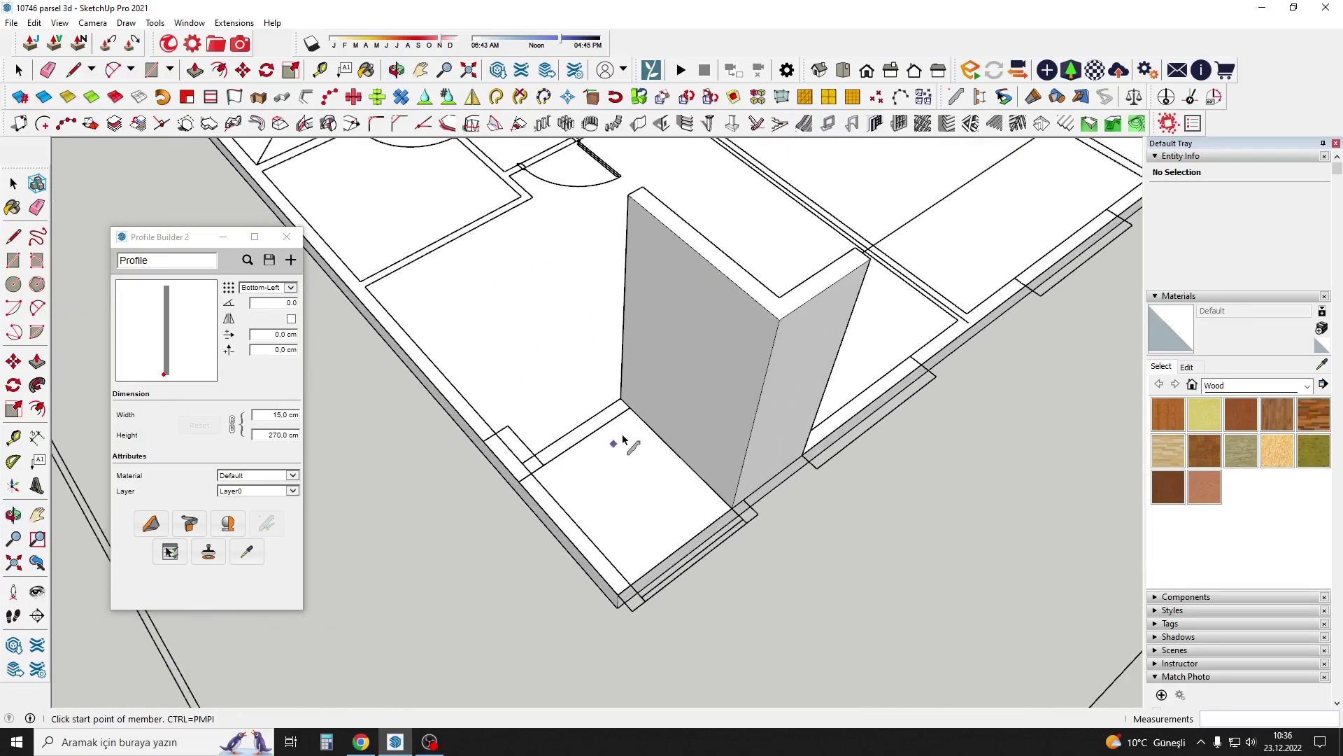
{"action": "scroll", "coordinate": [620, 444], "scroll_direction": "up", "scroll_amount": 1}
{"action": "left_click", "coordinate": [597, 425]}
{"action": "type", "text": "80"}
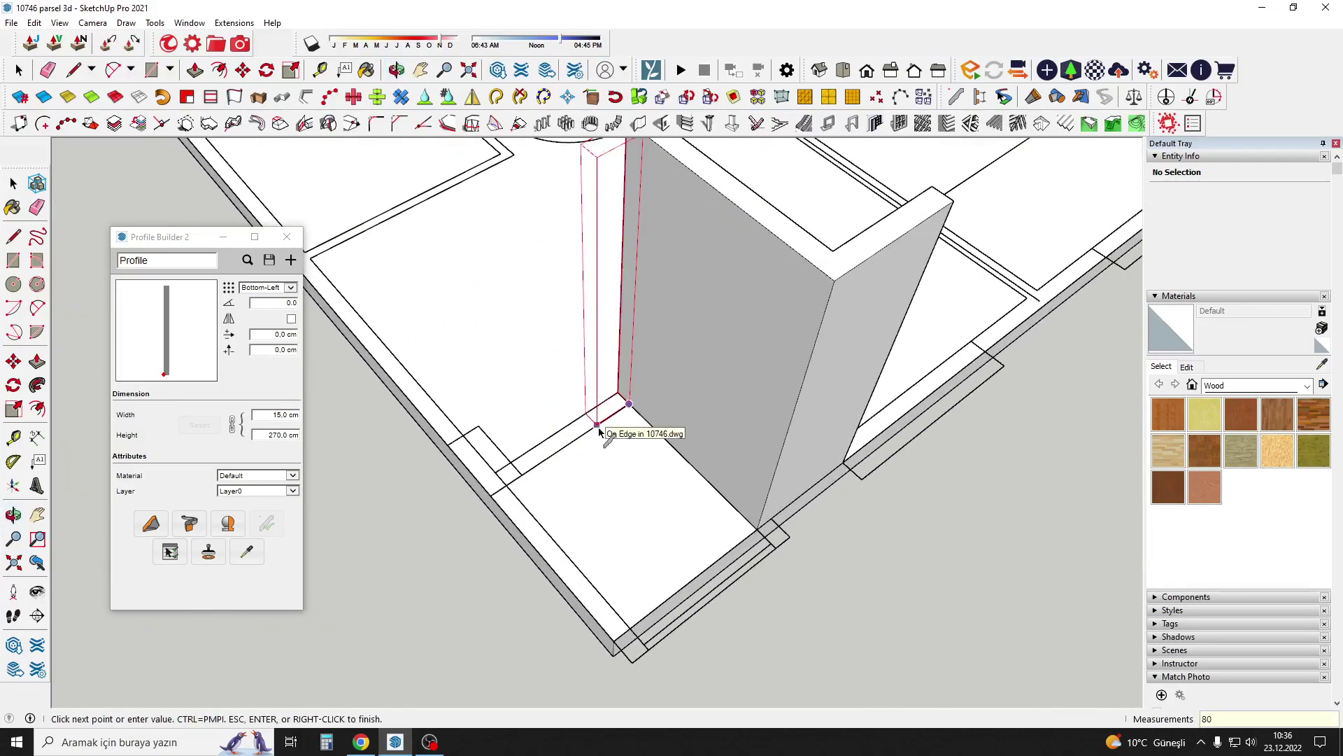
{"action": "key", "text": "Return"}
{"action": "left_click", "coordinate": [560, 465]}
{"action": "scroll", "coordinate": [497, 483], "scroll_direction": "up", "scroll_amount": 1}
{"action": "scroll", "coordinate": [490, 493], "scroll_direction": "up", "scroll_amount": 1}
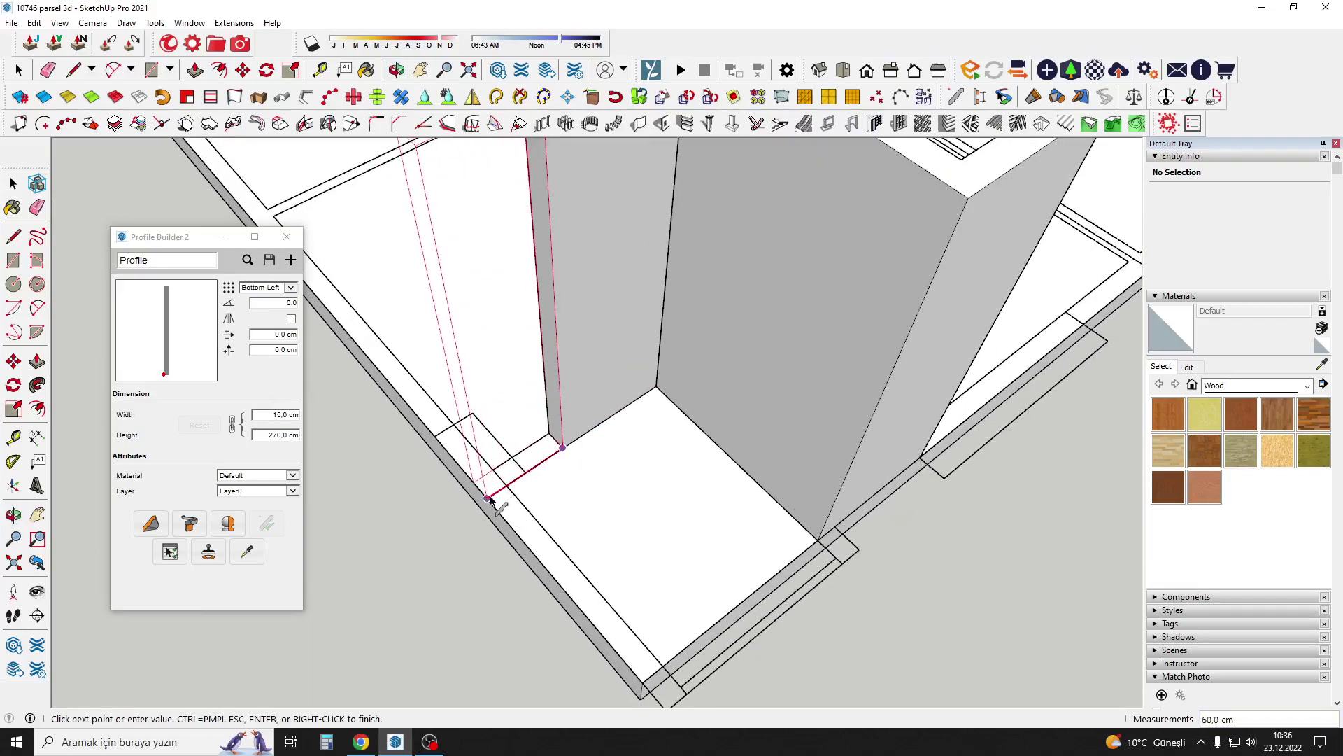
{"action": "scroll", "coordinate": [488, 498], "scroll_direction": "down", "scroll_amount": 3}
{"action": "scroll", "coordinate": [469, 482], "scroll_direction": "down", "scroll_amount": 3}
Orbit around the far wall corner and cancel the unfinished wall member.
{"action": "scroll", "coordinate": [458, 474], "scroll_direction": "down", "scroll_amount": 2}
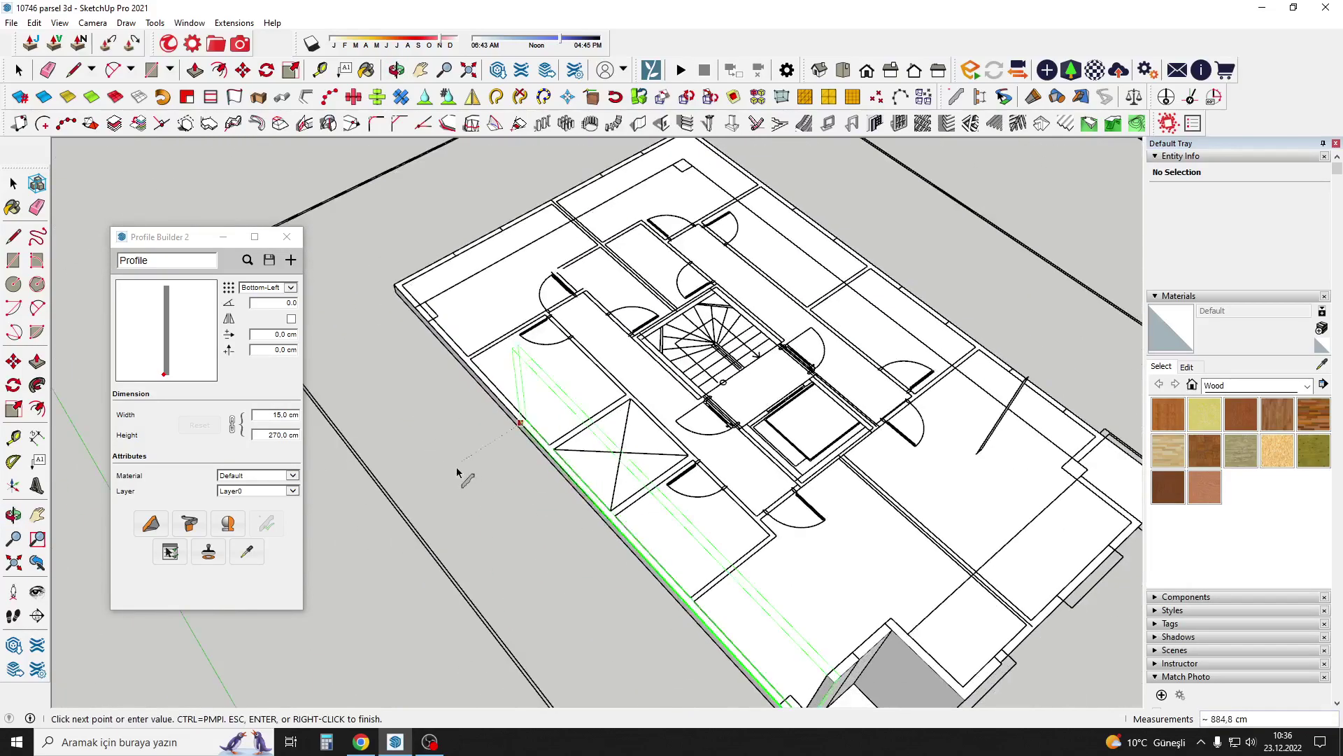
{"action": "middle_click_drag", "start_coordinate": [458, 474], "coordinate": [700, 501]}
{"action": "scroll", "coordinate": [734, 499], "scroll_direction": "up", "scroll_amount": 3}
{"action": "scroll", "coordinate": [754, 500], "scroll_direction": "up", "scroll_amount": 3}
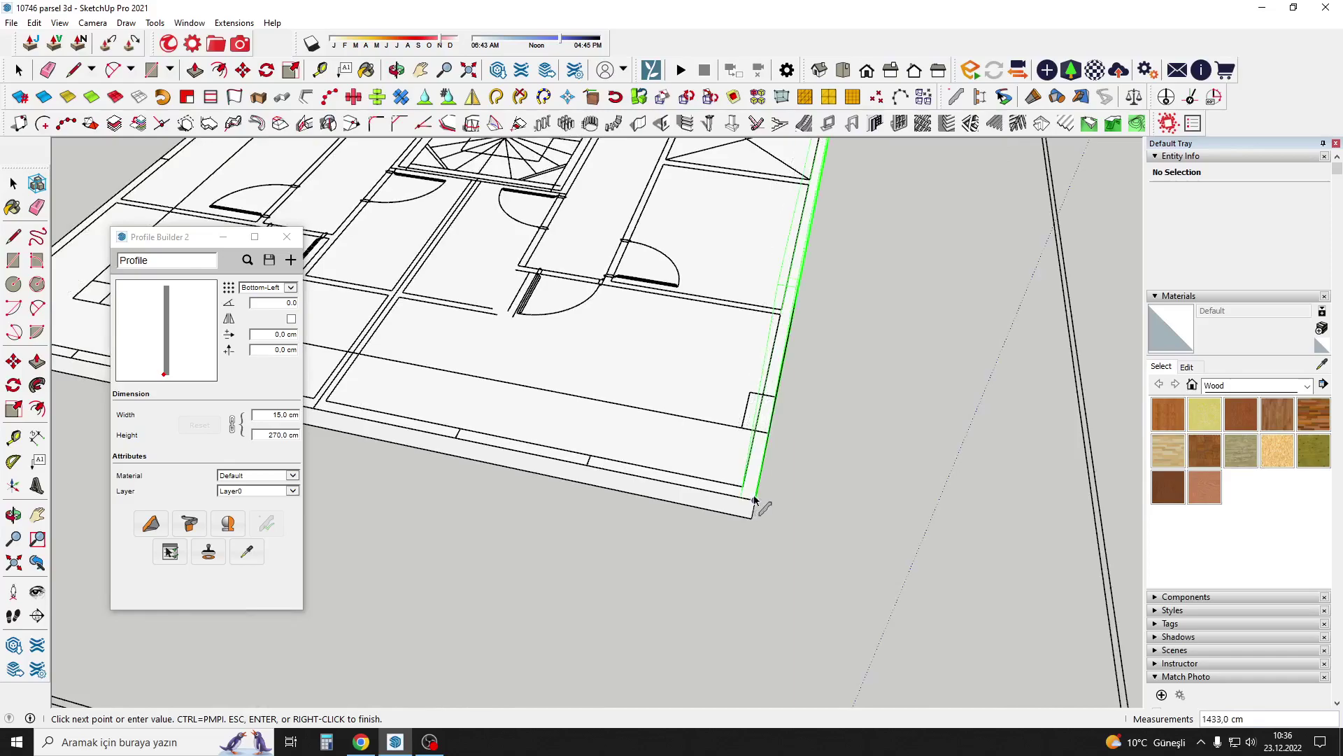
{"action": "scroll", "coordinate": [754, 499], "scroll_direction": "down", "scroll_amount": 3}
{"action": "mouse_move", "coordinate": [557, 429]}
{"action": "middle_mouse_down"}
{"action": "mouse_move", "coordinate": [629, 455]}
{"action": "mouse_move", "coordinate": [699, 375]}
{"action": "middle_mouse_up"}
{"action": "scroll", "coordinate": [630, 454], "scroll_direction": "up", "scroll_amount": 2}
{"action": "scroll", "coordinate": [683, 479], "scroll_direction": "up", "scroll_amount": 2}
{"action": "scroll", "coordinate": [684, 479], "scroll_direction": "down", "scroll_amount": 3}
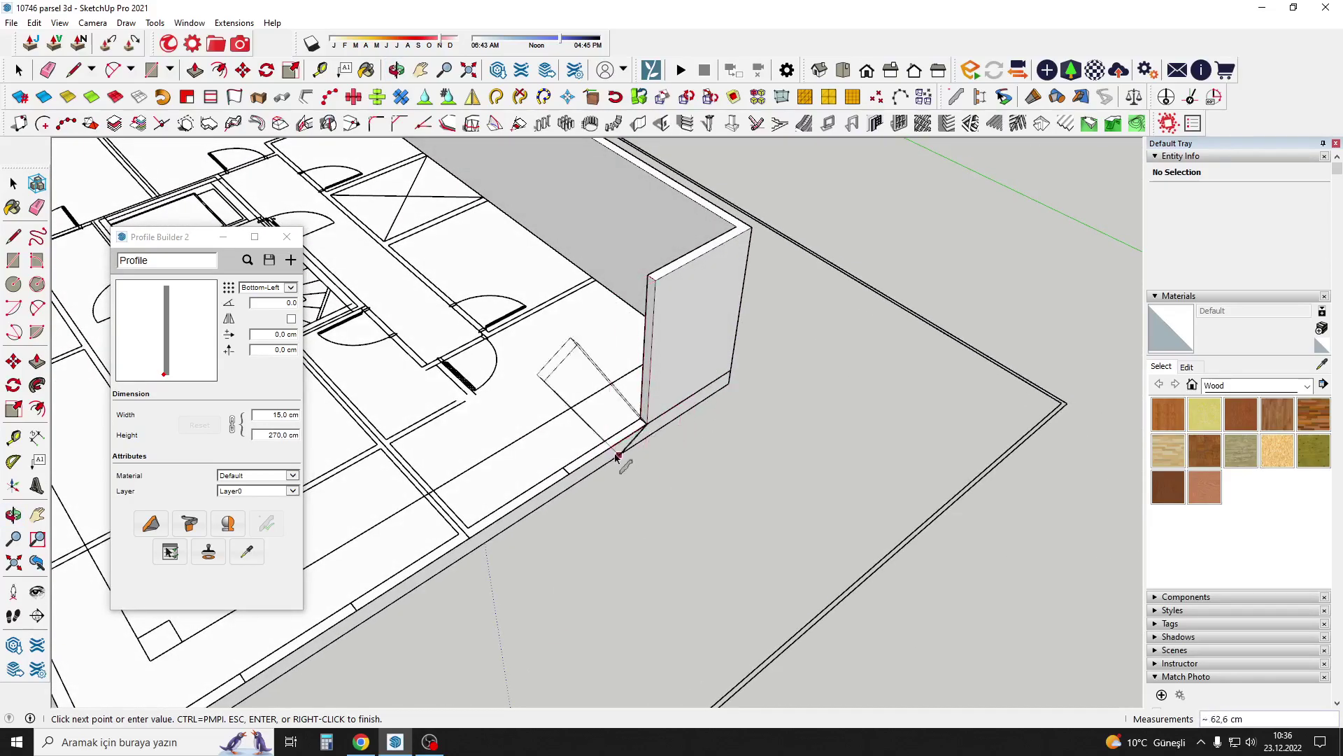
{"action": "mouse_move", "coordinate": [621, 456]}
{"action": "middle_mouse_down"}
{"action": "mouse_move", "coordinate": [640, 422]}
{"action": "mouse_move", "coordinate": [609, 392]}
{"action": "middle_mouse_up"}
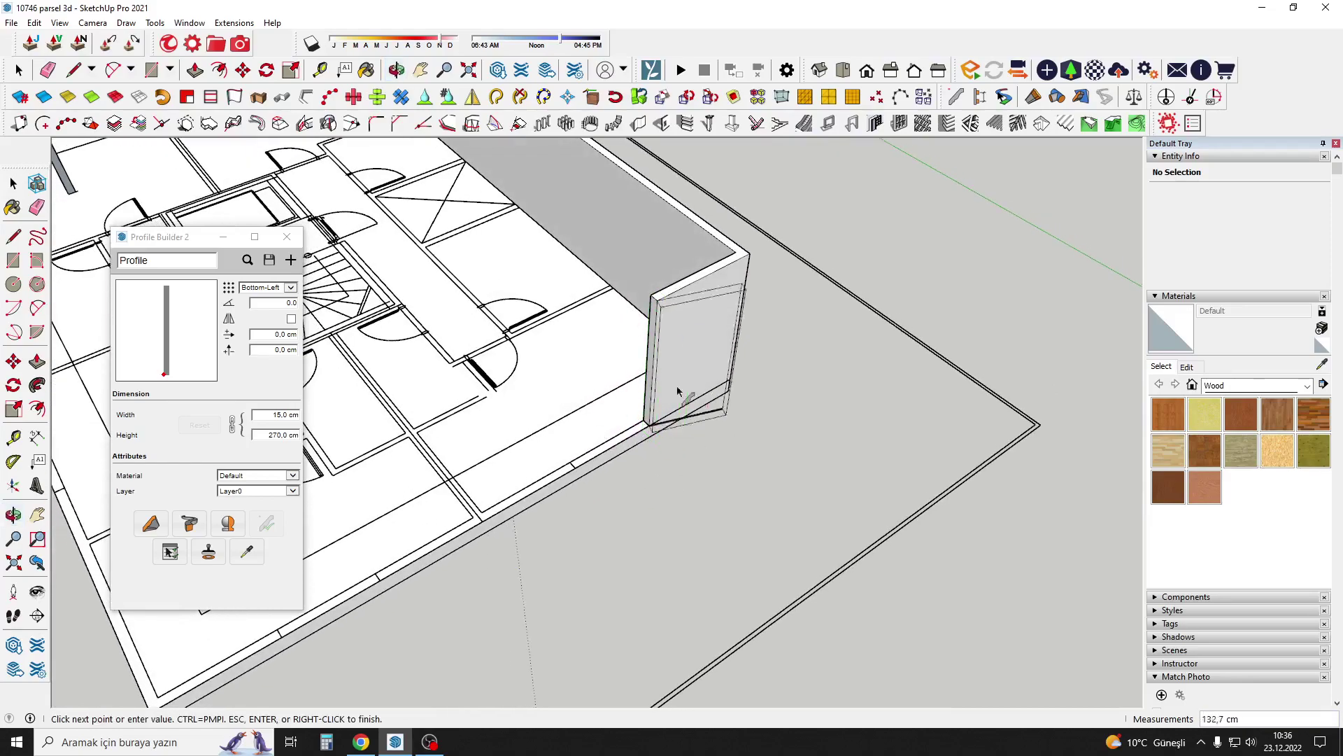
{"action": "scroll", "coordinate": [575, 469], "scroll_direction": "up", "scroll_amount": 2}
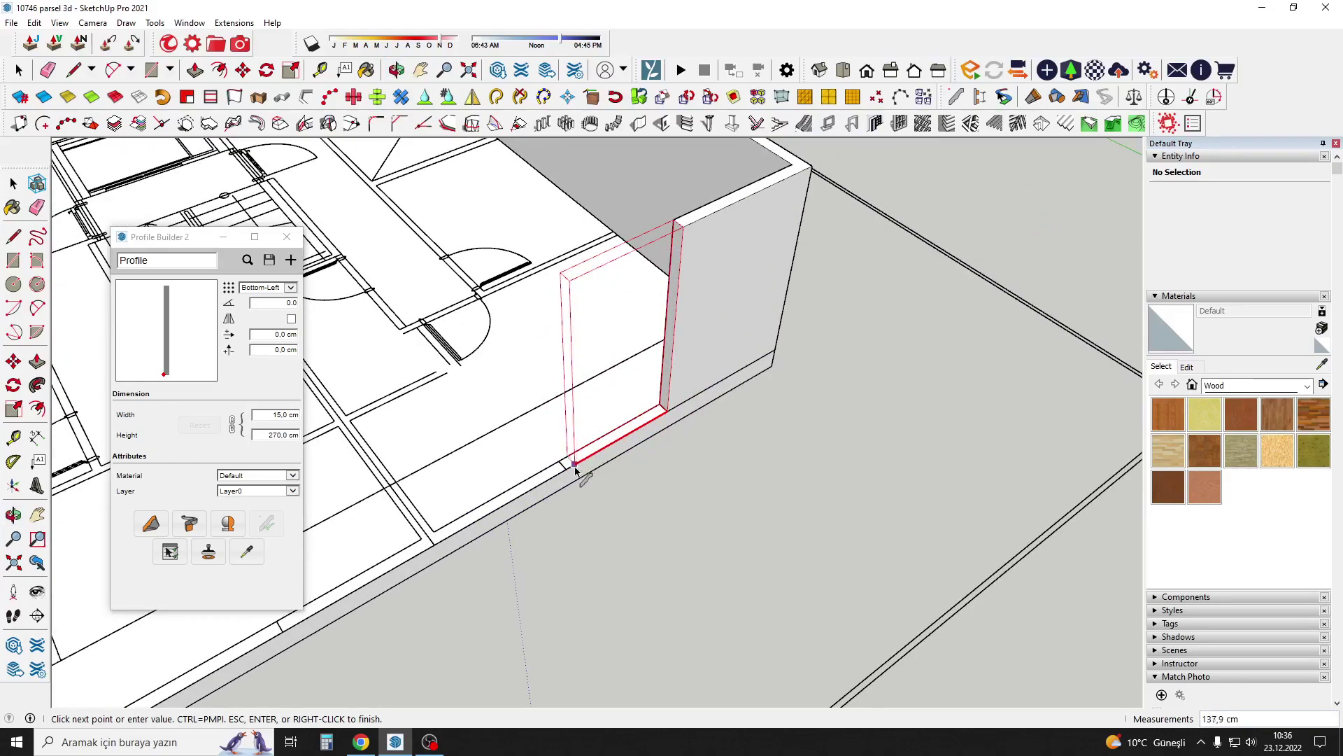
{"action": "middle_click_drag", "start_coordinate": [620, 465], "coordinate": [630, 427]}
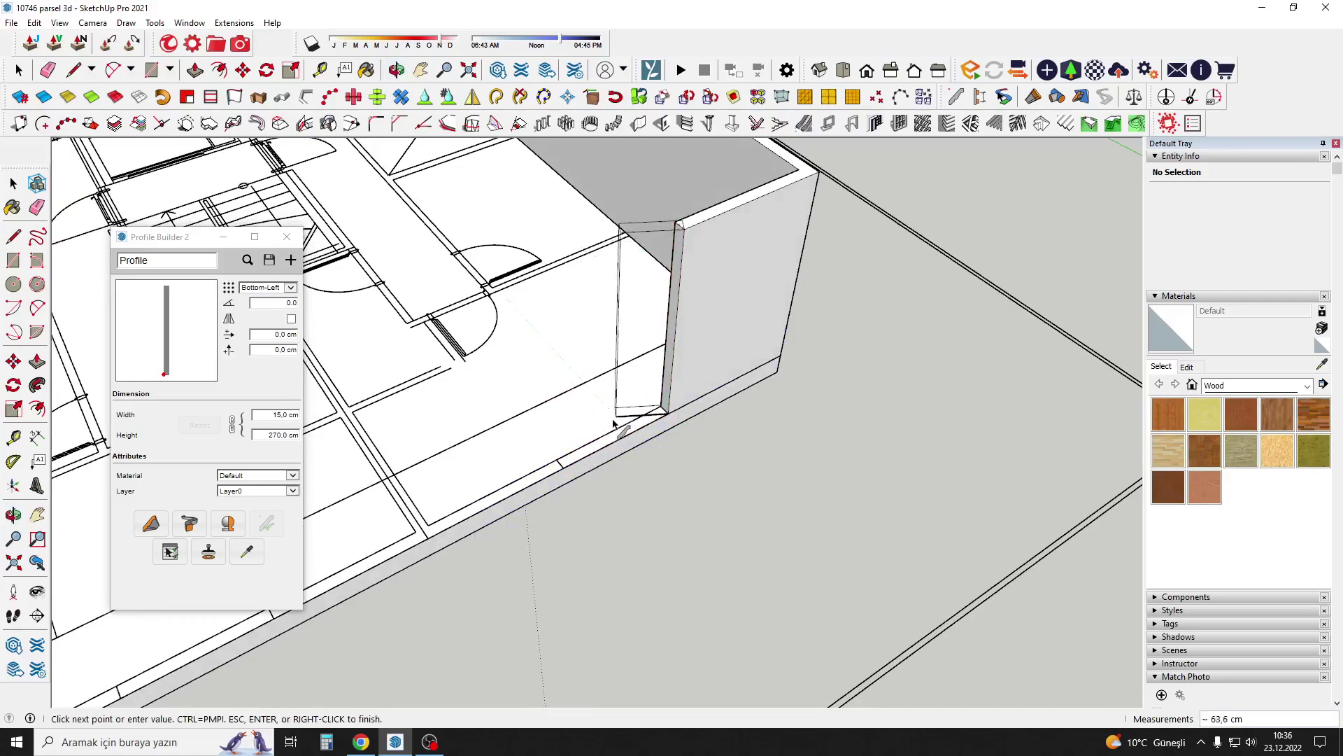
{"action": "key", "text": "Escape"}
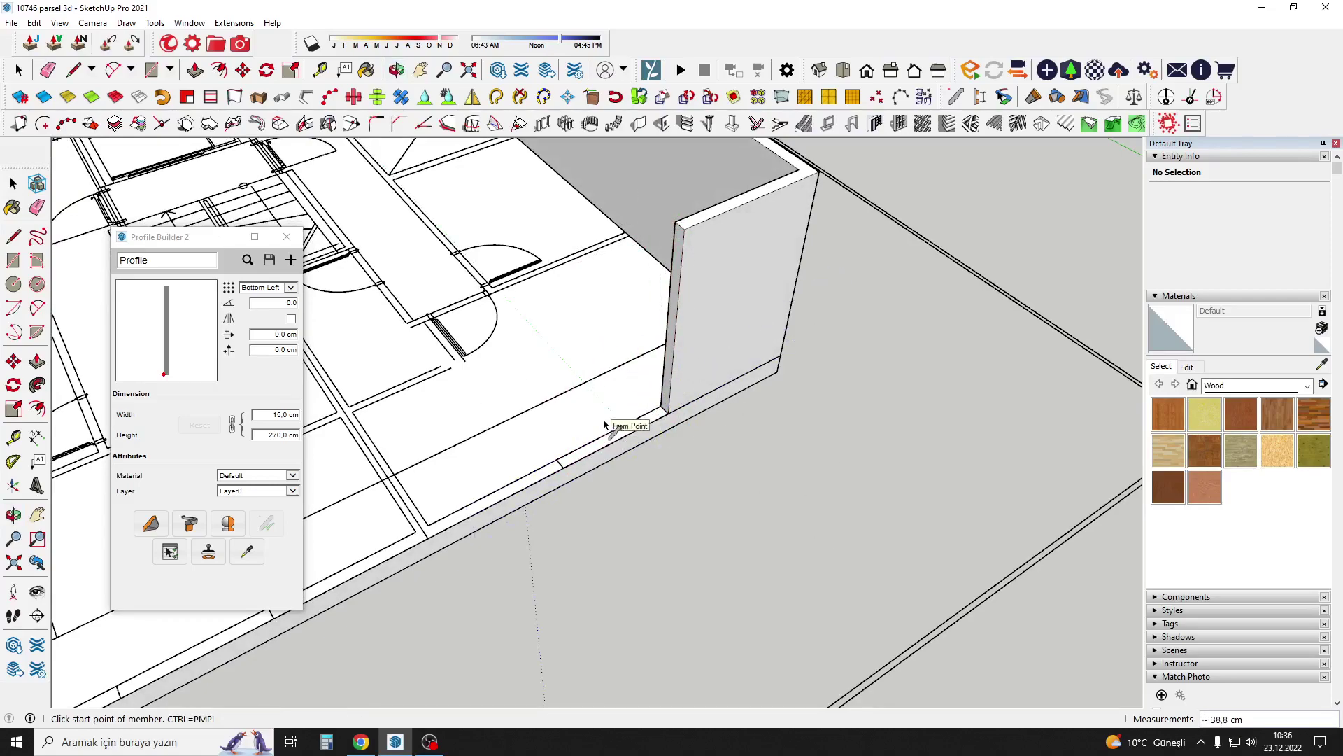
Add a wall member from the wall's bottom corner and end the run.
{"action": "middle_click_drag", "start_coordinate": [547, 367], "coordinate": [574, 392]}
{"action": "scroll", "coordinate": [621, 426], "scroll_direction": "up", "scroll_amount": 2}
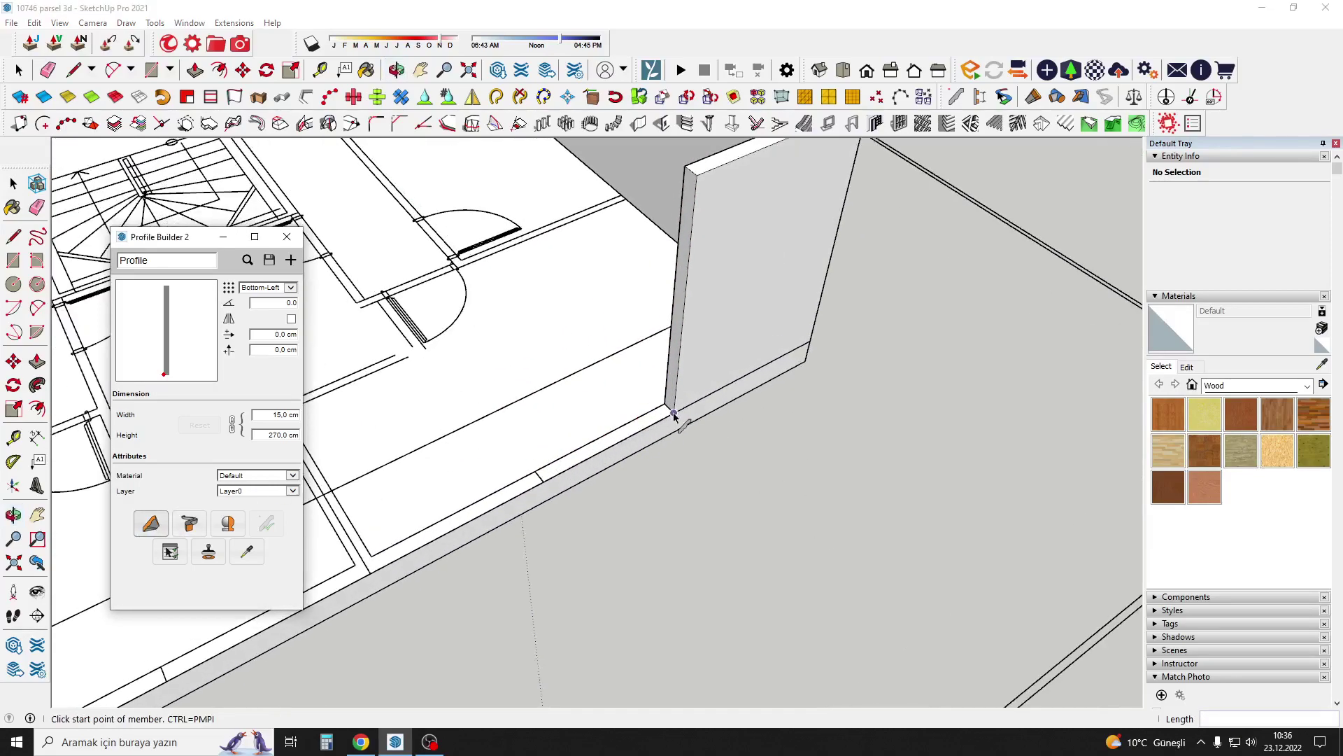
{"action": "left_click", "coordinate": [545, 480]}
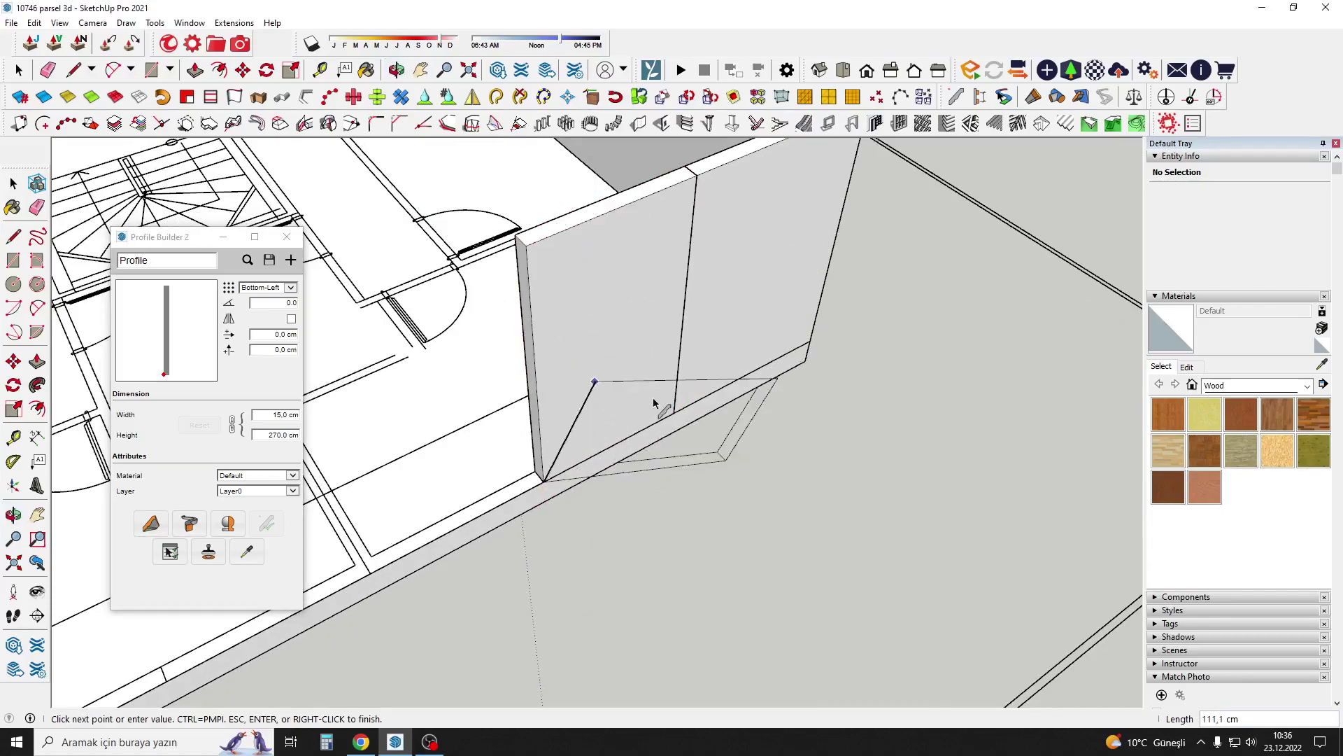
{"action": "key", "text": "Escape"}
{"action": "scroll", "coordinate": [663, 397], "scroll_direction": "down", "scroll_amount": 3}
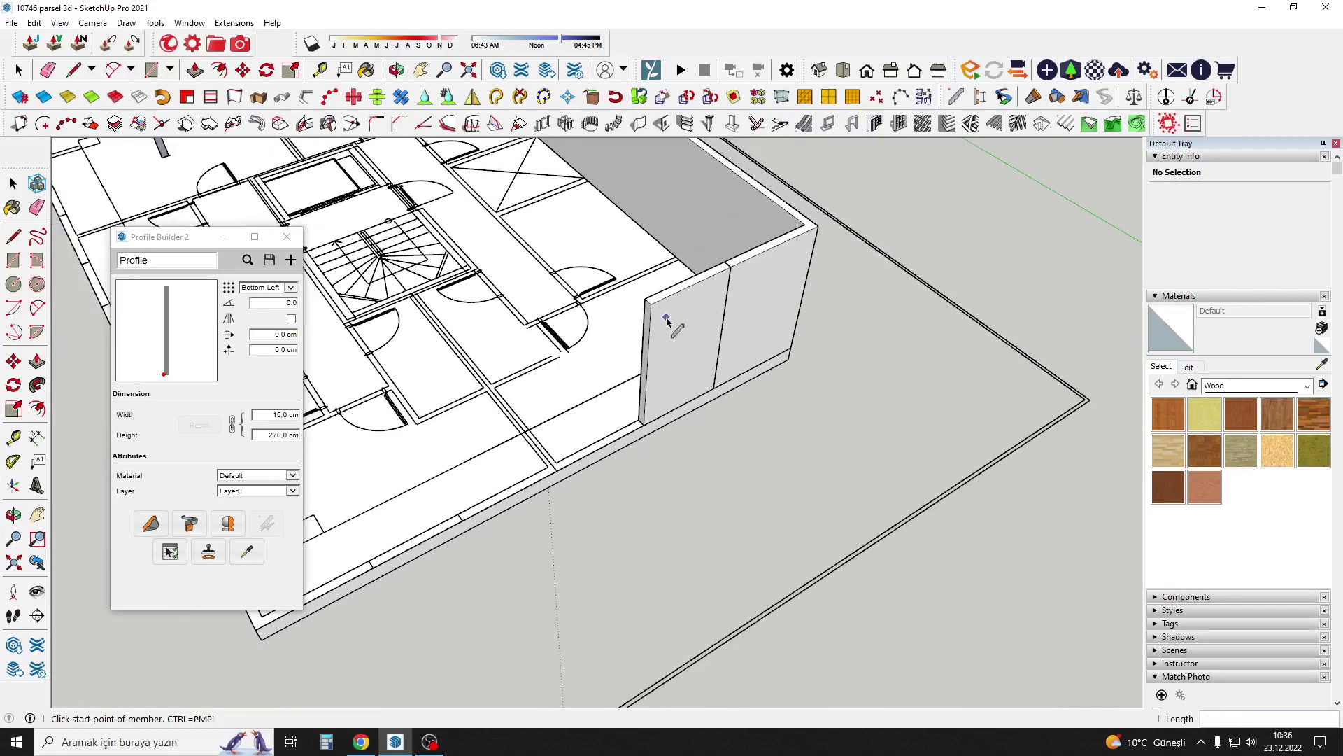
{"action": "mouse_move", "coordinate": [646, 324]}
{"action": "middle_mouse_down"}
{"action": "mouse_move", "coordinate": [795, 300]}
{"action": "mouse_move", "coordinate": [788, 501]}
{"action": "middle_mouse_up"}
{"action": "key", "text": "space"}
Check the new wall panel, then start another member at the wall corner.
{"action": "left_click", "coordinate": [787, 290]}
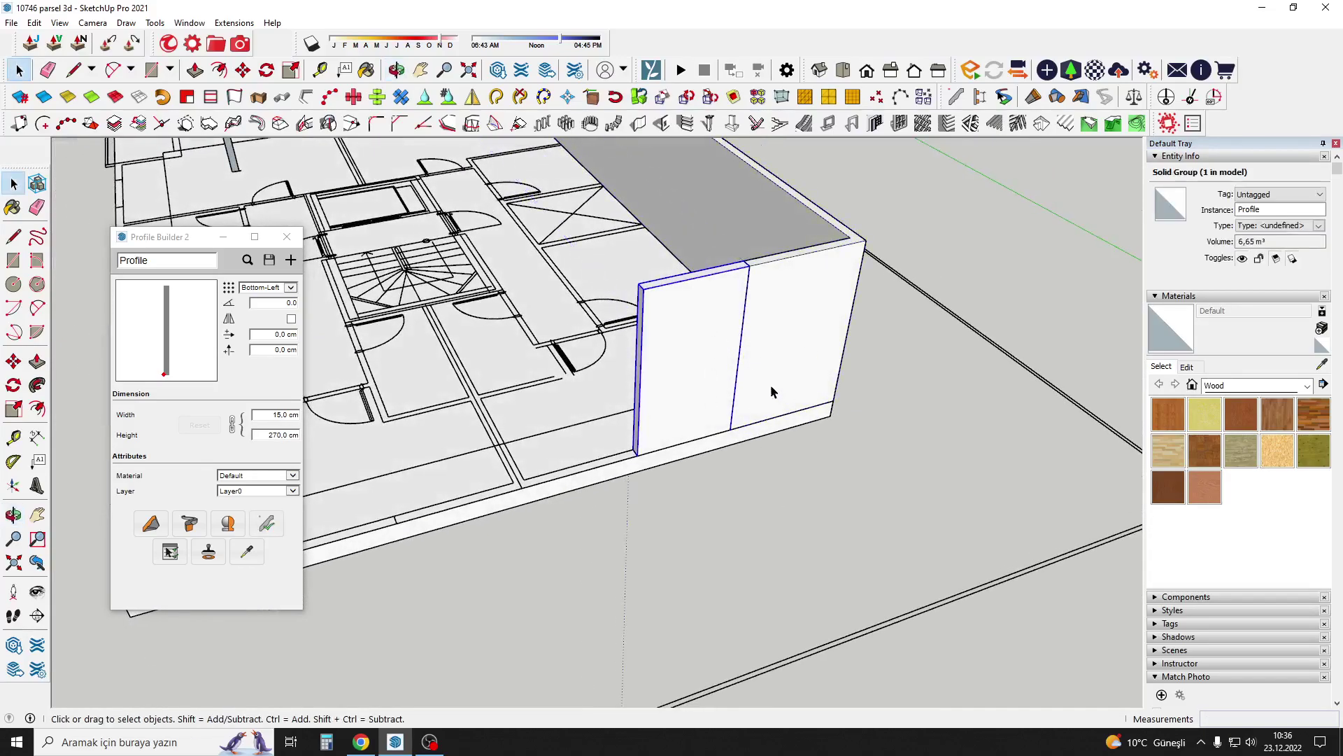
{"action": "middle_click_drag", "start_coordinate": [772, 391], "coordinate": [788, 481]}
{"action": "left_click", "coordinate": [788, 481]}
{"action": "scroll", "coordinate": [656, 509], "scroll_direction": "up", "scroll_amount": 3}
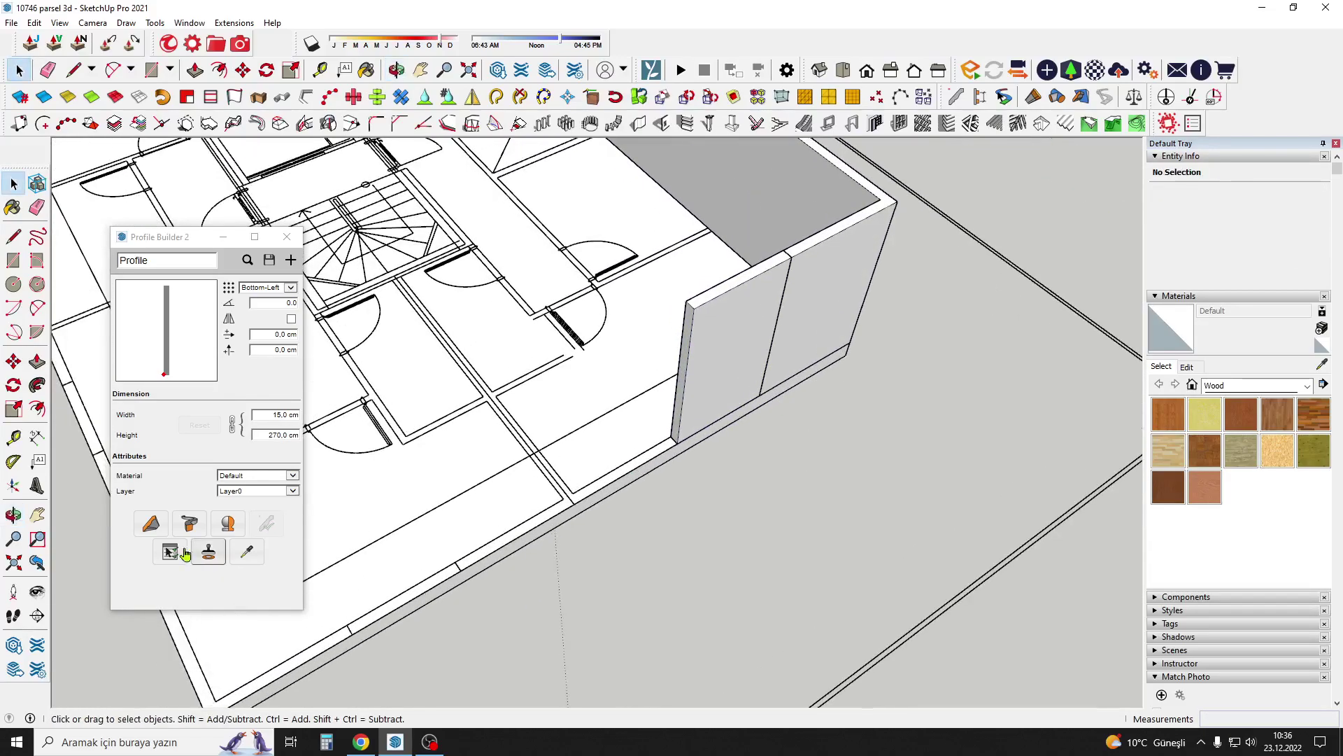
{"action": "left_click", "coordinate": [150, 523]}
{"action": "scroll", "coordinate": [678, 455], "scroll_direction": "up", "scroll_amount": 2}
{"action": "left_click", "coordinate": [680, 441]}
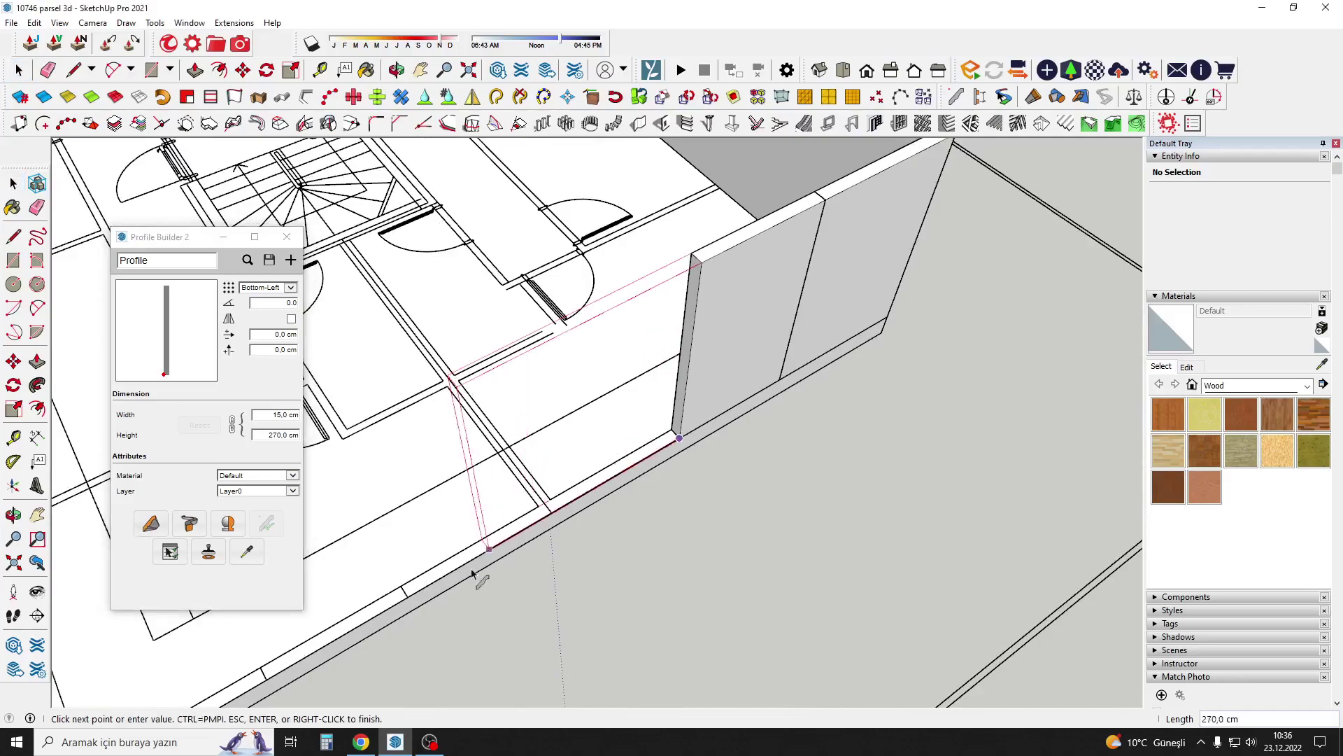
{"action": "mouse_move", "coordinate": [412, 595]}
{"action": "middle_mouse_down"}
{"action": "mouse_move", "coordinate": [644, 446]}
{"action": "mouse_move", "coordinate": [696, 341]}
{"action": "middle_mouse_up"}
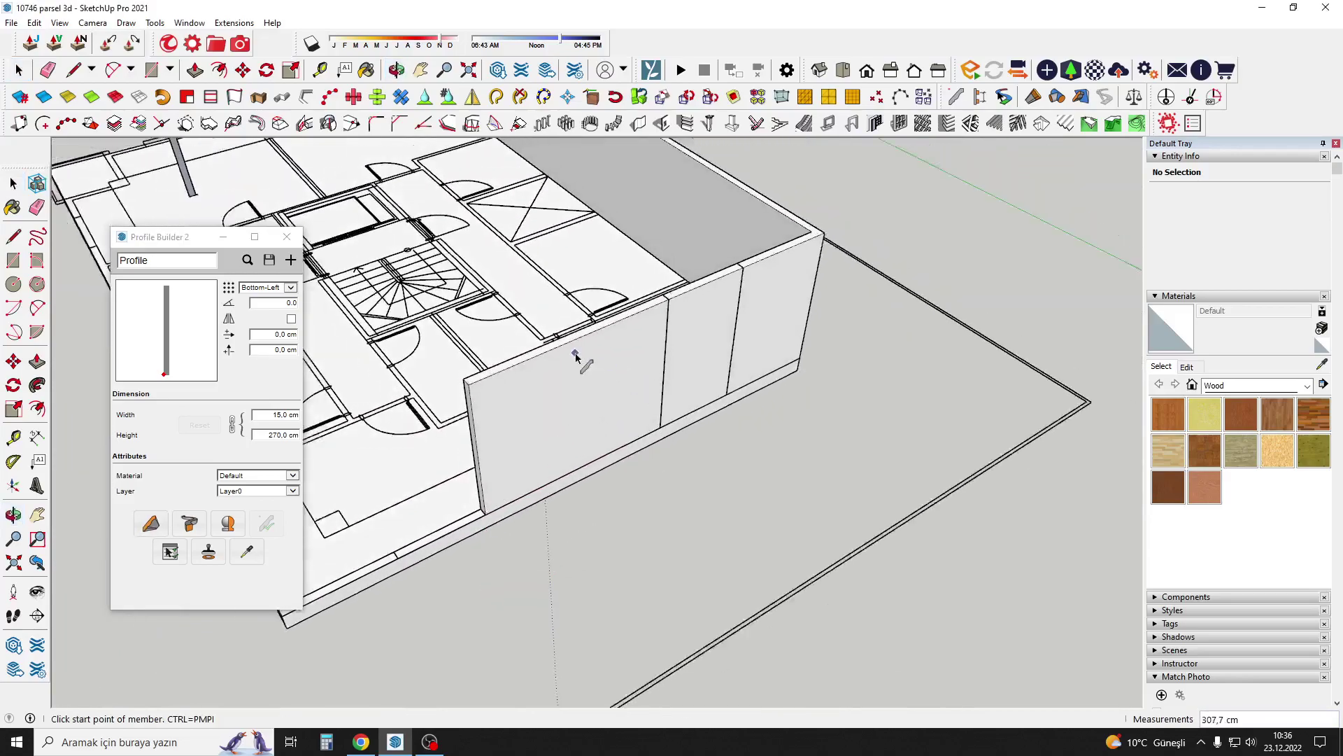
{"action": "key", "text": "space"}
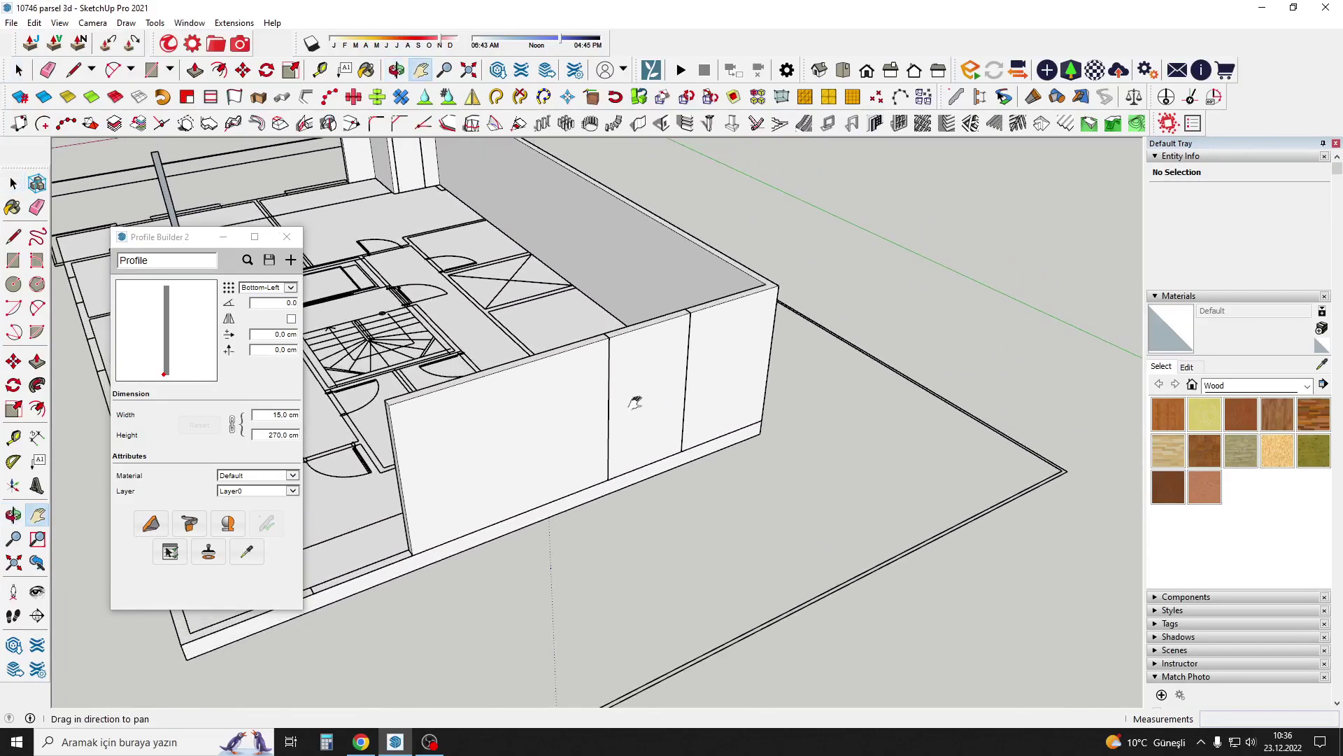
{"action": "mouse_move", "coordinate": [689, 372]}
{"action": "middle_mouse_down"}
{"action": "mouse_move", "coordinate": [636, 420]}
{"action": "mouse_move", "coordinate": [610, 358]}
{"action": "middle_mouse_up"}
{"action": "left_click", "coordinate": [645, 422]}
{"action": "scroll", "coordinate": [645, 422], "scroll_direction": "up", "scroll_amount": 1}
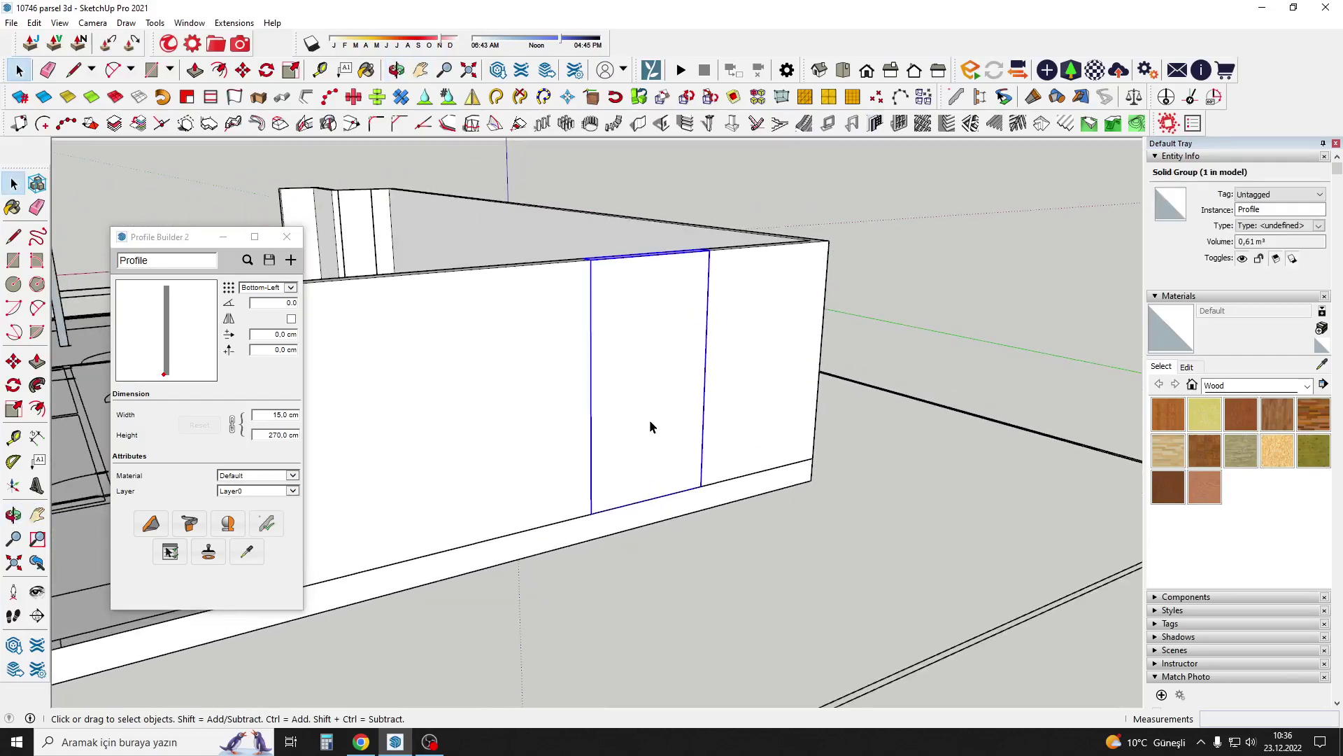
{"action": "key", "text": "m"}
{"action": "left_click", "coordinate": [649, 423]}
{"action": "key", "text": "Escape"}
{"action": "key", "text": "space"}
{"action": "middle_click_drag", "start_coordinate": [639, 371], "coordinate": [537, 420]}
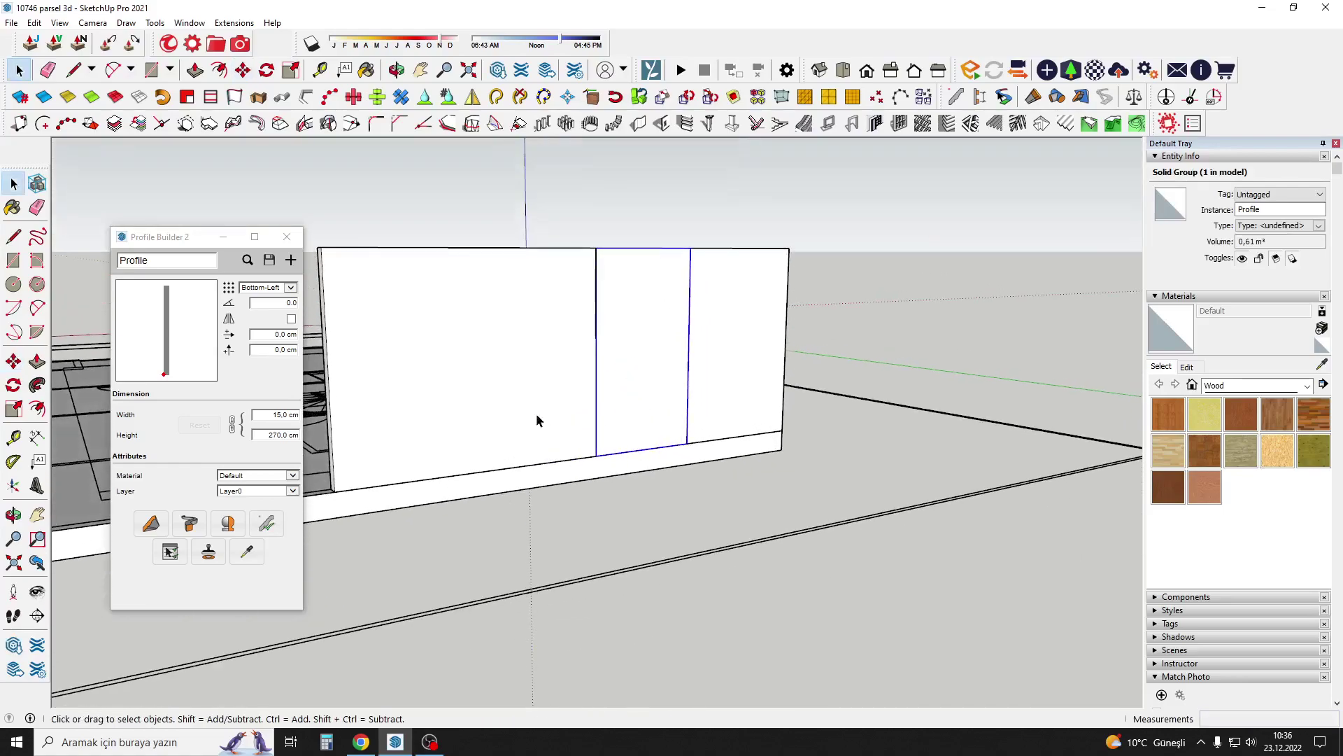
{"action": "left_click_drag", "start_coordinate": [502, 373], "coordinate": [758, 555]}
{"action": "middle_click_drag", "start_coordinate": [759, 555], "coordinate": [678, 480]}
{"action": "left_click_drag", "start_coordinate": [498, 413], "coordinate": [793, 589]}
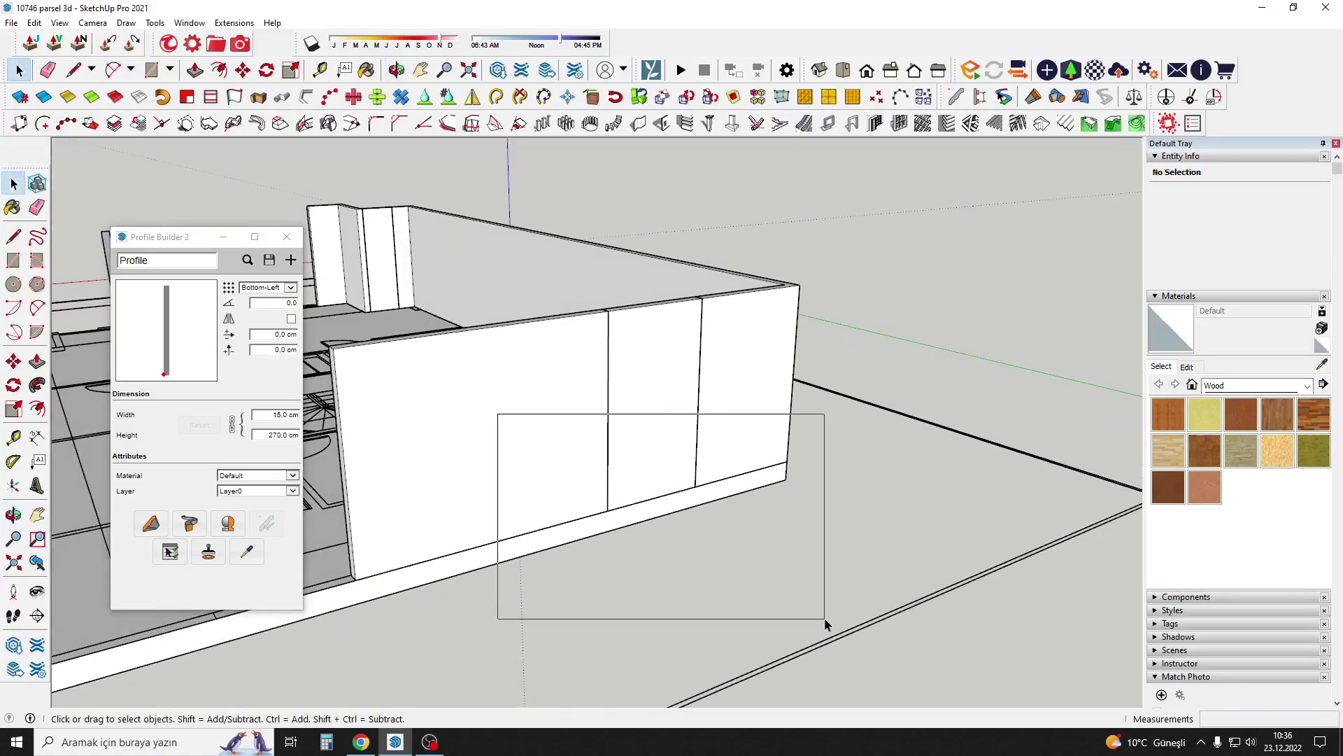
{"action": "middle_click_drag", "start_coordinate": [793, 590], "coordinate": [703, 527]}
{"action": "key", "text": "m"}
{"action": "left_click", "coordinate": [658, 427]}
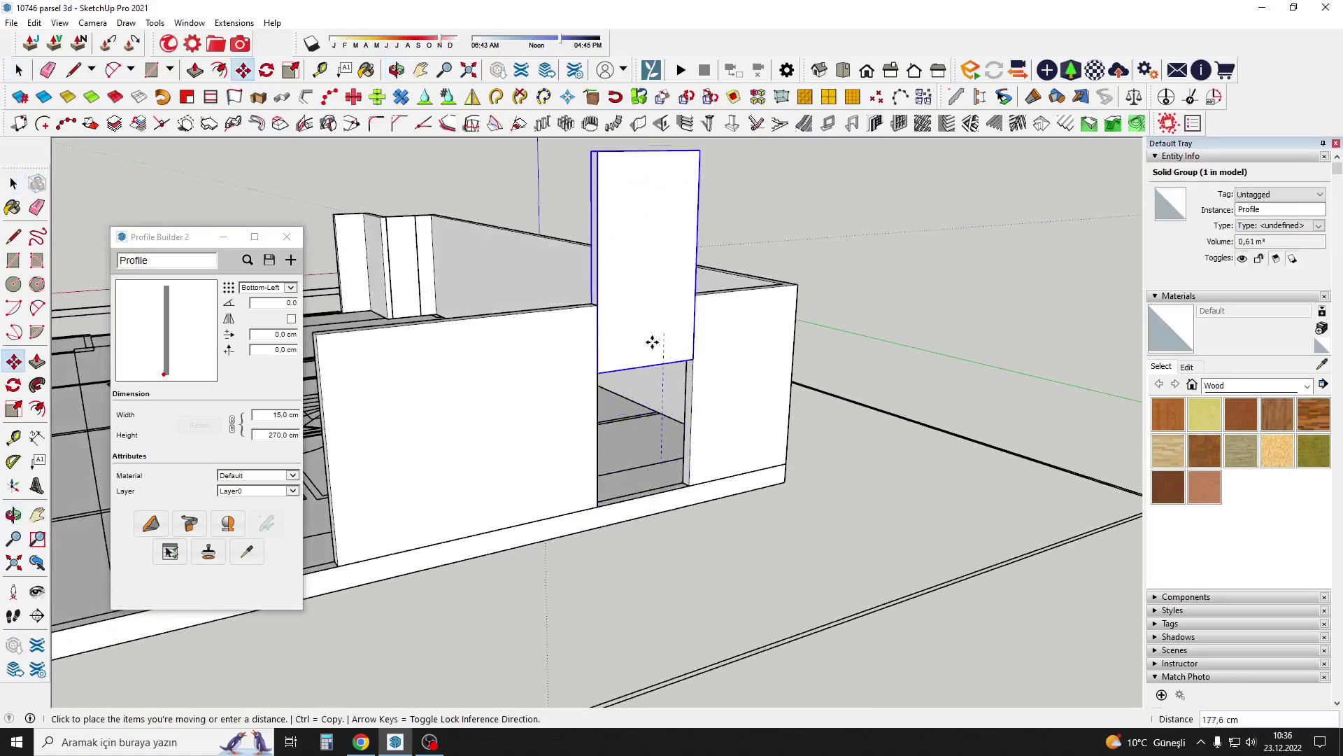
{"action": "key", "text": "Escape"}
{"action": "key", "text": "space"}
{"action": "mouse_move", "coordinate": [648, 361]}
{"action": "middle_mouse_down", "text": "shift"}
{"action": "mouse_move", "coordinate": [645, 380]}
{"action": "mouse_move", "coordinate": [625, 364]}
{"action": "mouse_move", "coordinate": [625, 330]}
{"action": "middle_mouse_up", "text": "shift"}
{"action": "left_click", "coordinate": [643, 338]}
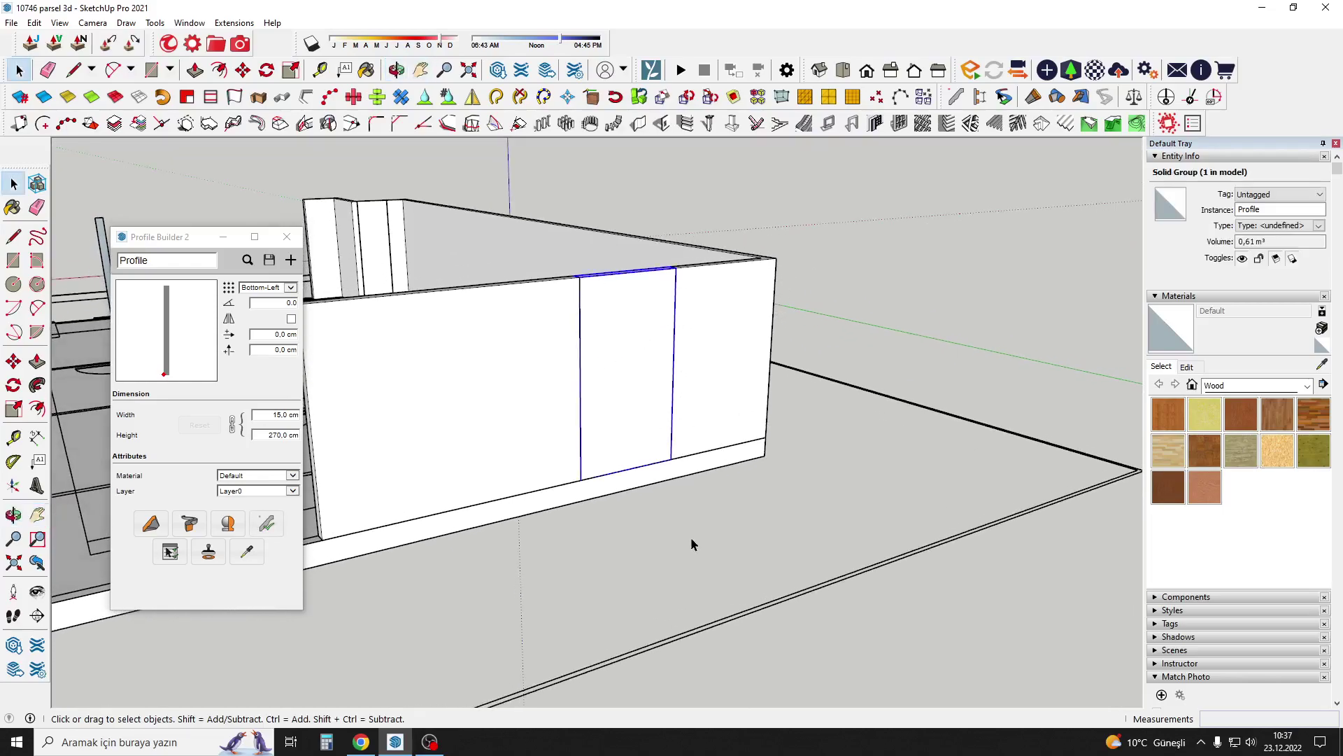
{"action": "left_click", "coordinate": [603, 317]}
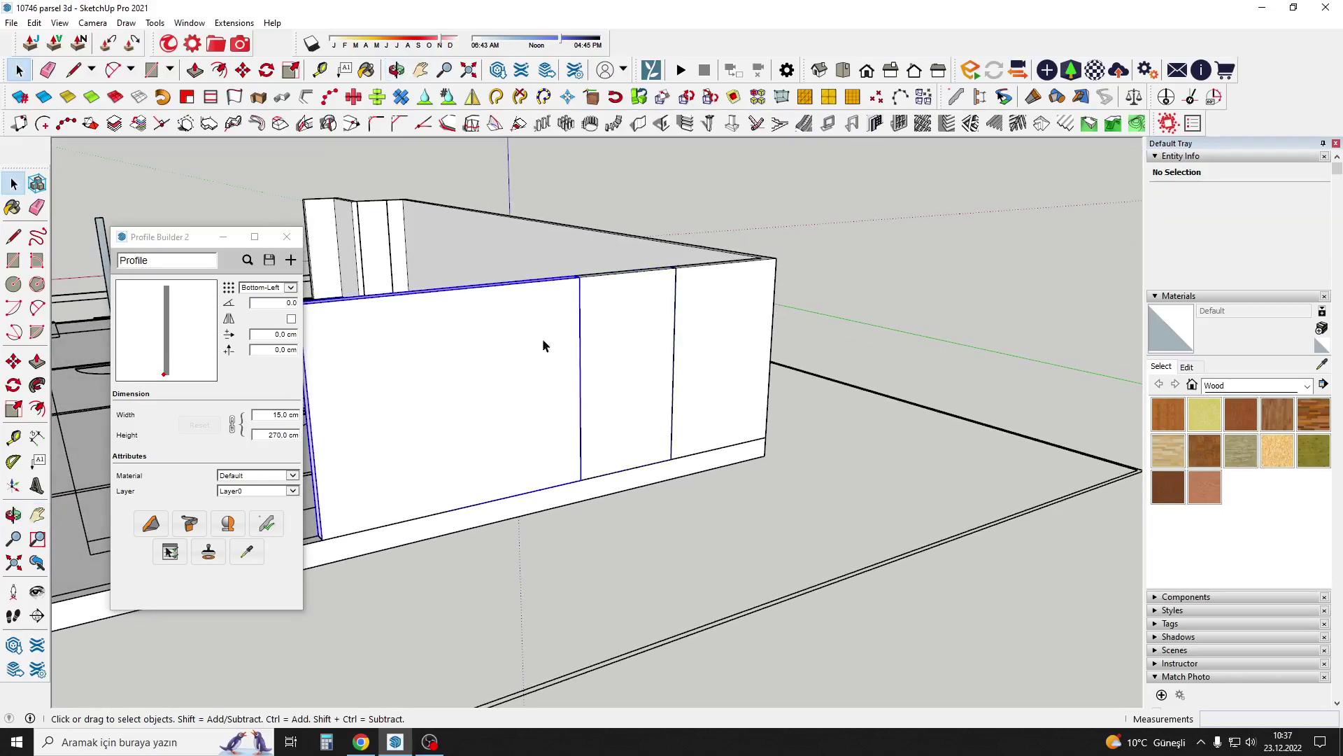
{"action": "left_click", "coordinate": [771, 313]}
{"action": "scroll", "coordinate": [686, 336], "scroll_direction": "up", "scroll_amount": 1}
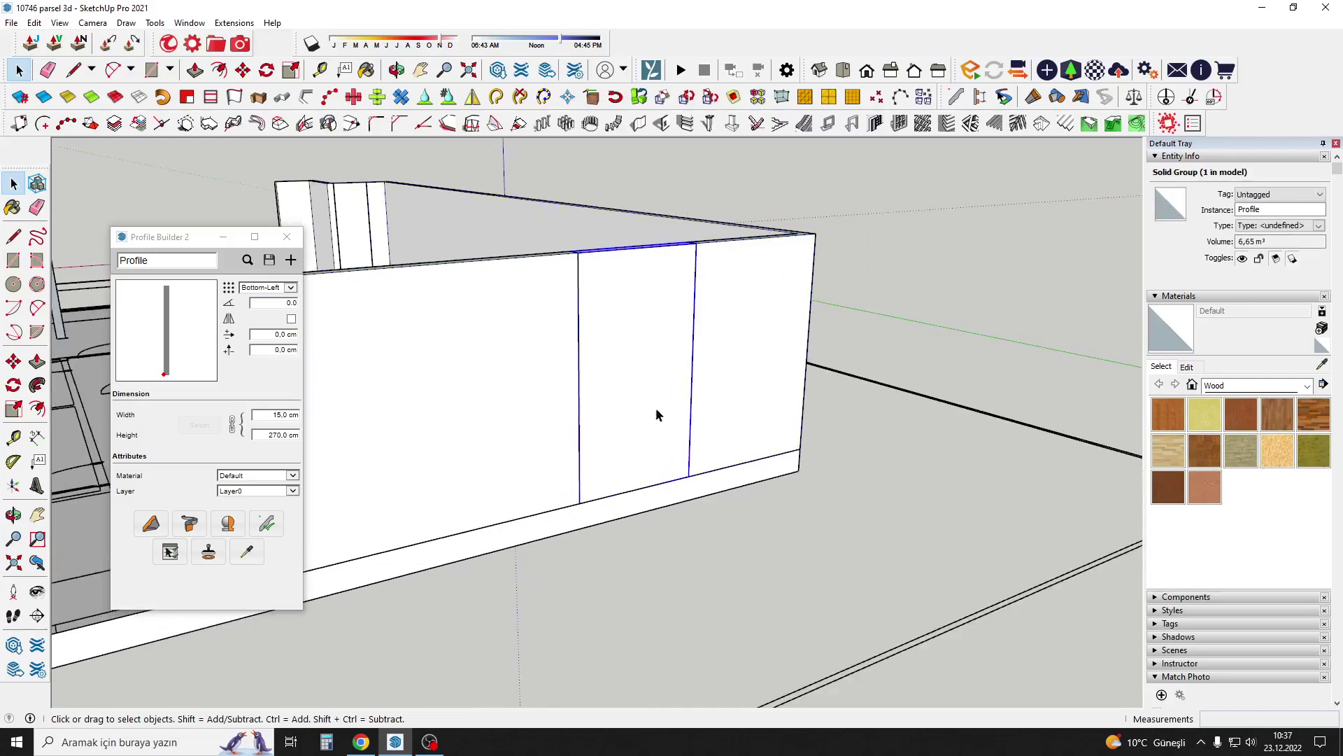
{"action": "double_click", "coordinate": [642, 326]}
{"action": "left_click", "coordinate": [642, 305]}
{"action": "mouse_move", "coordinate": [642, 305]}
{"action": "middle_mouse_down"}
{"action": "mouse_move", "coordinate": [600, 294]}
{"action": "mouse_move", "coordinate": [668, 272]}
{"action": "mouse_move", "coordinate": [720, 381]}
{"action": "mouse_move", "coordinate": [648, 393]}
{"action": "mouse_move", "coordinate": [565, 352]}
{"action": "mouse_move", "coordinate": [585, 338]}
{"action": "middle_mouse_up"}
{"action": "left_click", "coordinate": [668, 273]}
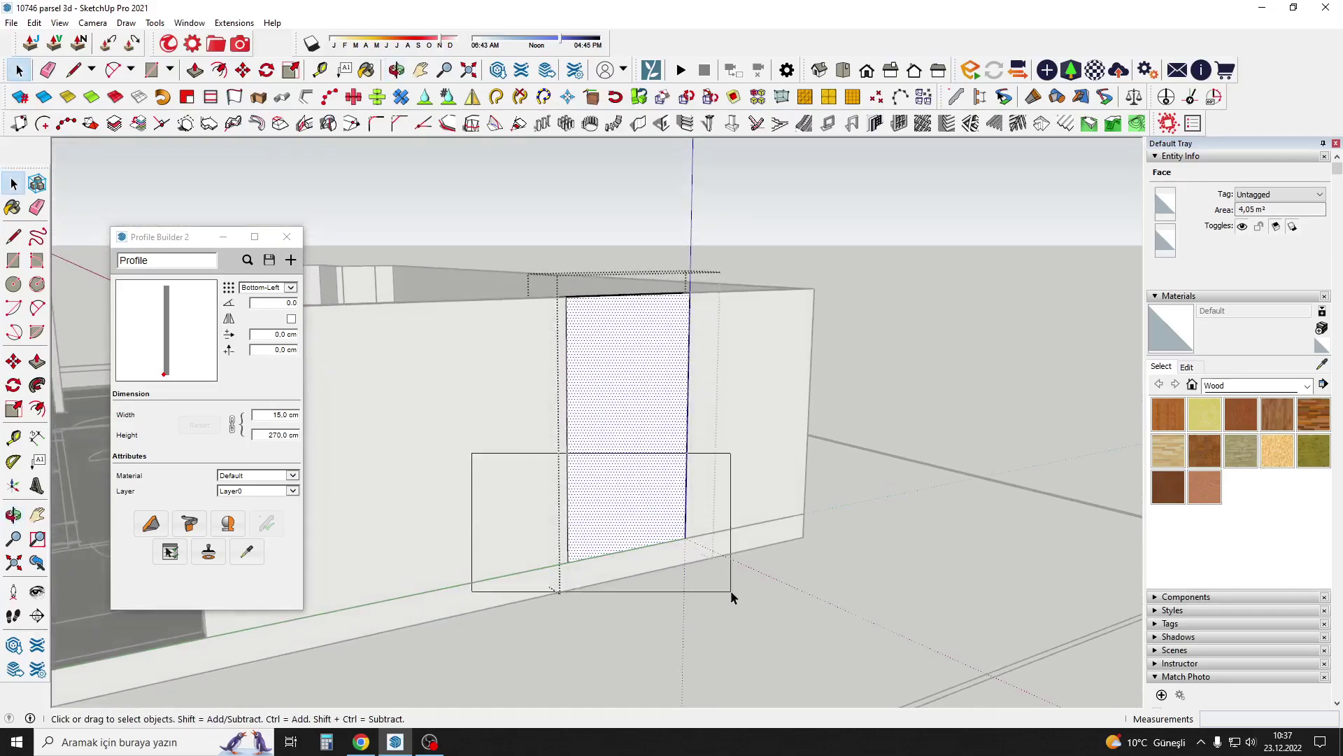
{"action": "left_click_drag", "start_coordinate": [731, 596], "coordinate": [731, 594]}
{"action": "left_click_drag", "start_coordinate": [435, 428], "coordinate": [553, 513]}
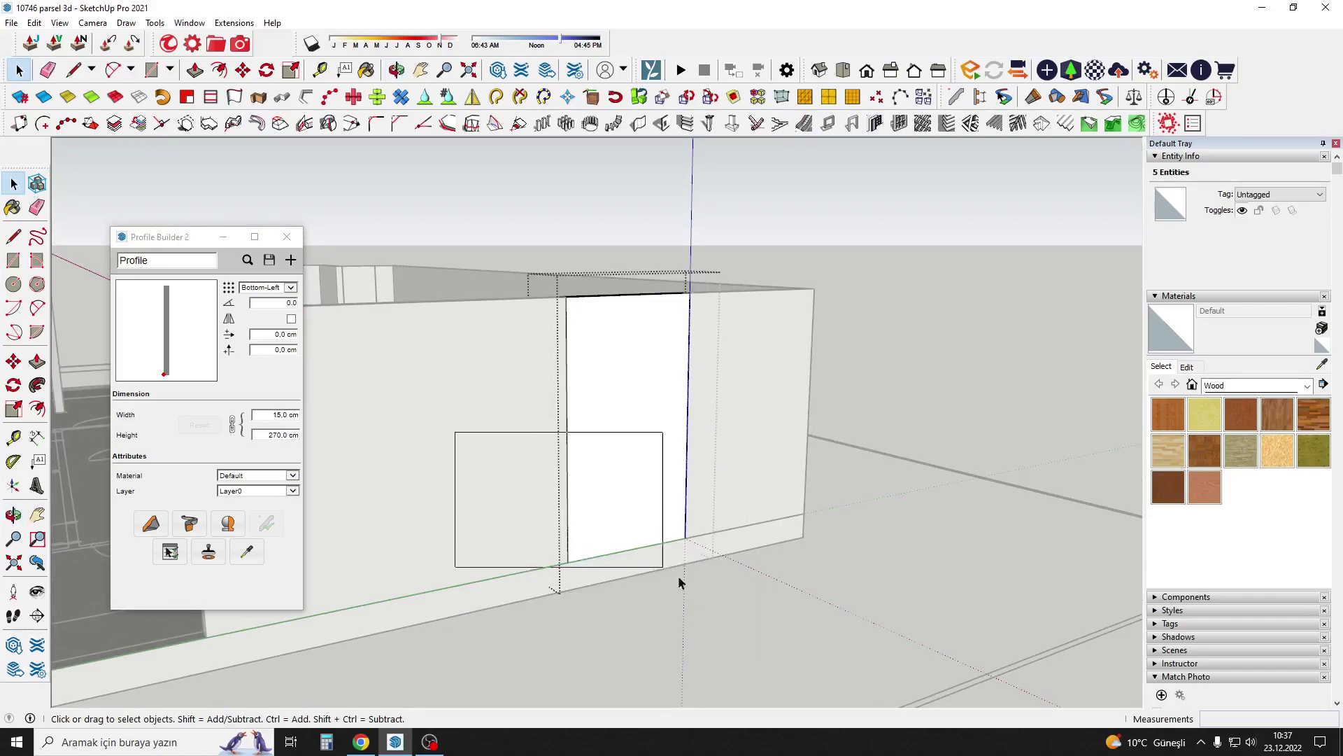
{"action": "mouse_move", "coordinate": [678, 582]}
{"action": "left_mouse_down"}
{"action": "mouse_move", "coordinate": [717, 620]}
{"action": "mouse_move", "coordinate": [843, 669]}
{"action": "left_mouse_up"}
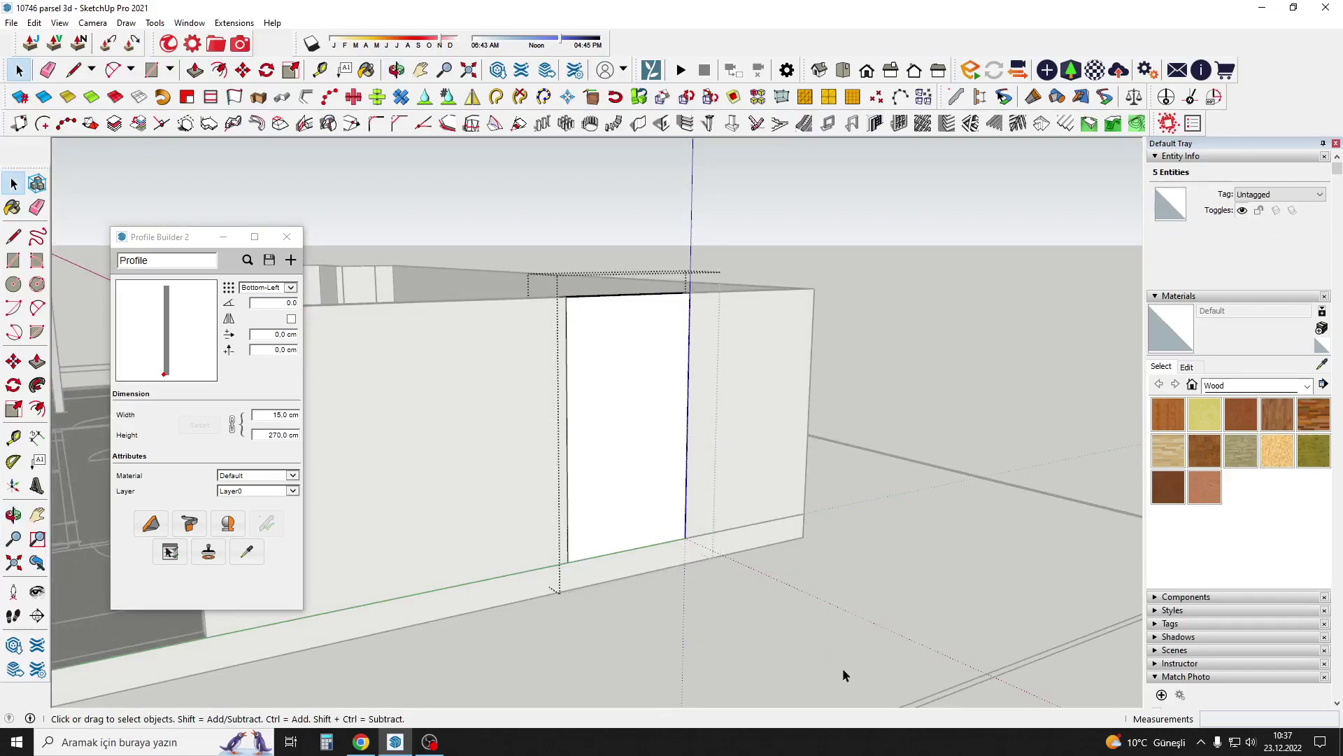
{"action": "mouse_move", "coordinate": [798, 635]}
{"action": "middle_mouse_down"}
{"action": "mouse_move", "coordinate": [655, 445]}
{"action": "mouse_move", "coordinate": [639, 558]}
{"action": "middle_mouse_up"}
{"action": "scroll", "coordinate": [639, 558], "scroll_direction": "up", "scroll_amount": 4}
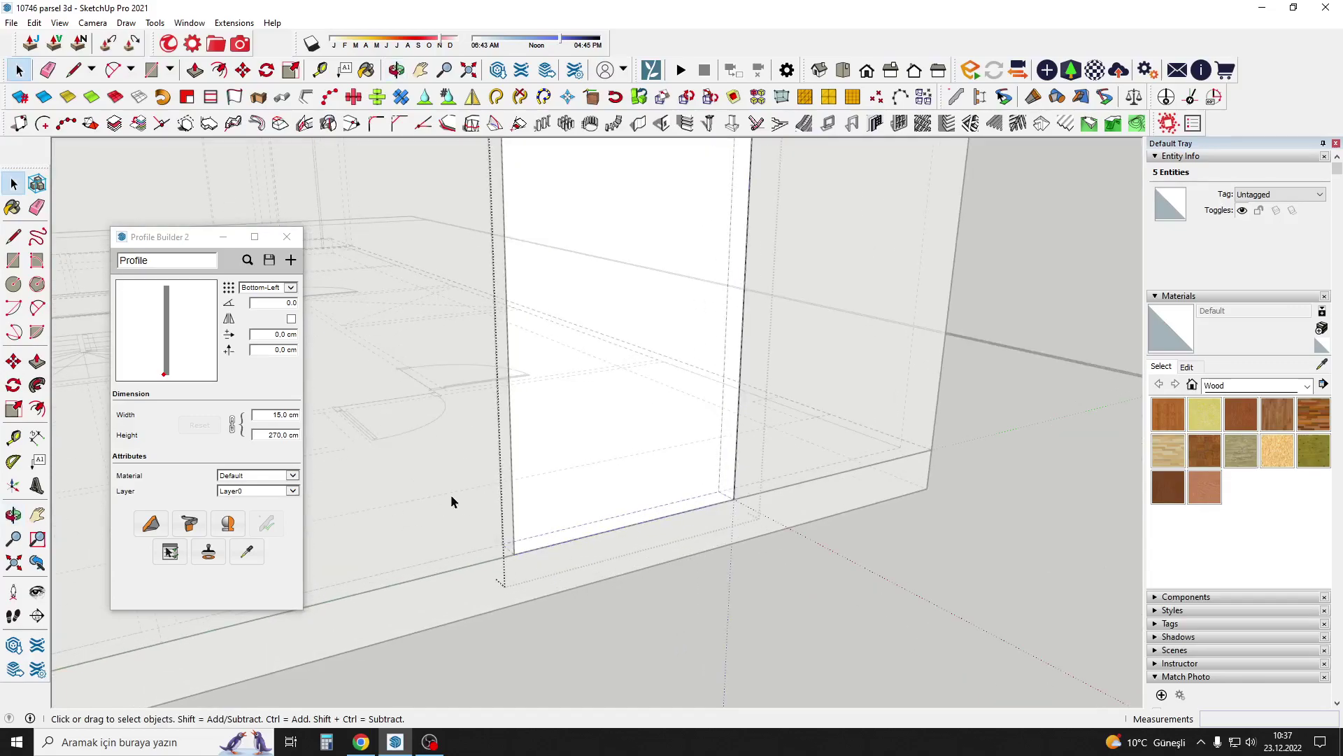
{"action": "scroll", "coordinate": [560, 537], "scroll_direction": "up", "scroll_amount": 2}
{"action": "middle_click_drag", "start_coordinate": [560, 538], "coordinate": [971, 420]}
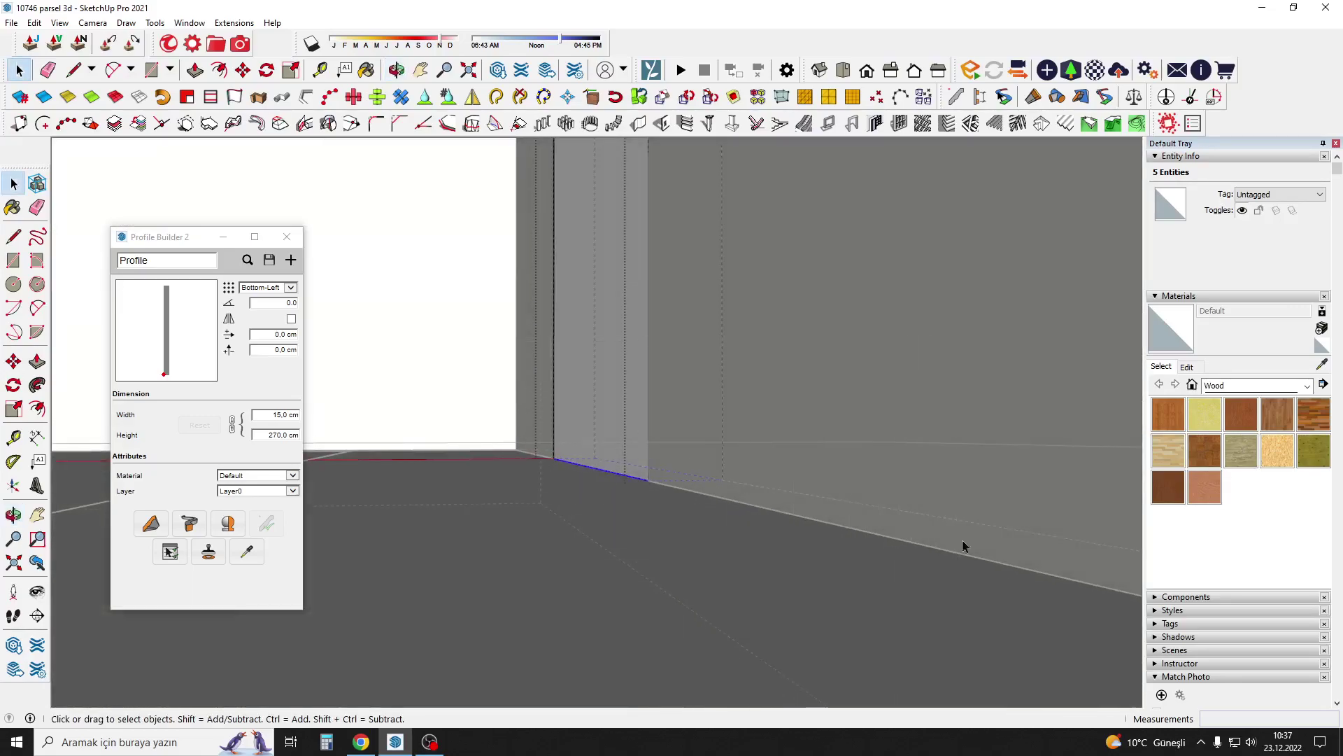
{"action": "scroll", "coordinate": [447, 472], "scroll_direction": "down", "scroll_amount": 5}
{"action": "mouse_move", "coordinate": [447, 472]}
{"action": "middle_mouse_down"}
{"action": "mouse_move", "coordinate": [372, 532]}
{"action": "mouse_move", "coordinate": [340, 481]}
{"action": "mouse_move", "coordinate": [511, 488]}
{"action": "mouse_move", "coordinate": [510, 465]}
{"action": "mouse_move", "coordinate": [552, 450]}
{"action": "mouse_move", "coordinate": [486, 435]}
{"action": "mouse_move", "coordinate": [469, 378]}
{"action": "middle_mouse_up"}
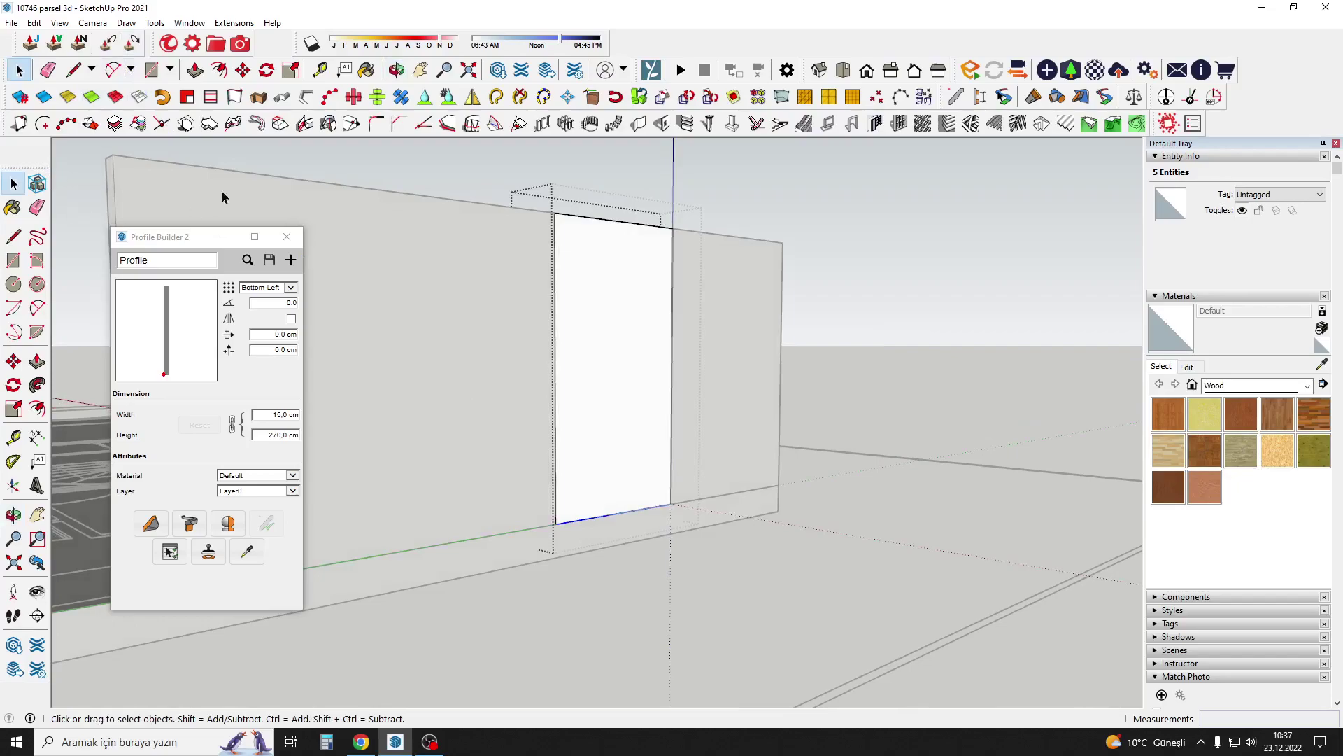
Copy the panel's bottom edge 220 cm upward with Move and Ctrl.
{"action": "left_click", "coordinate": [242, 71]}
{"action": "left_click", "coordinate": [528, 493]}
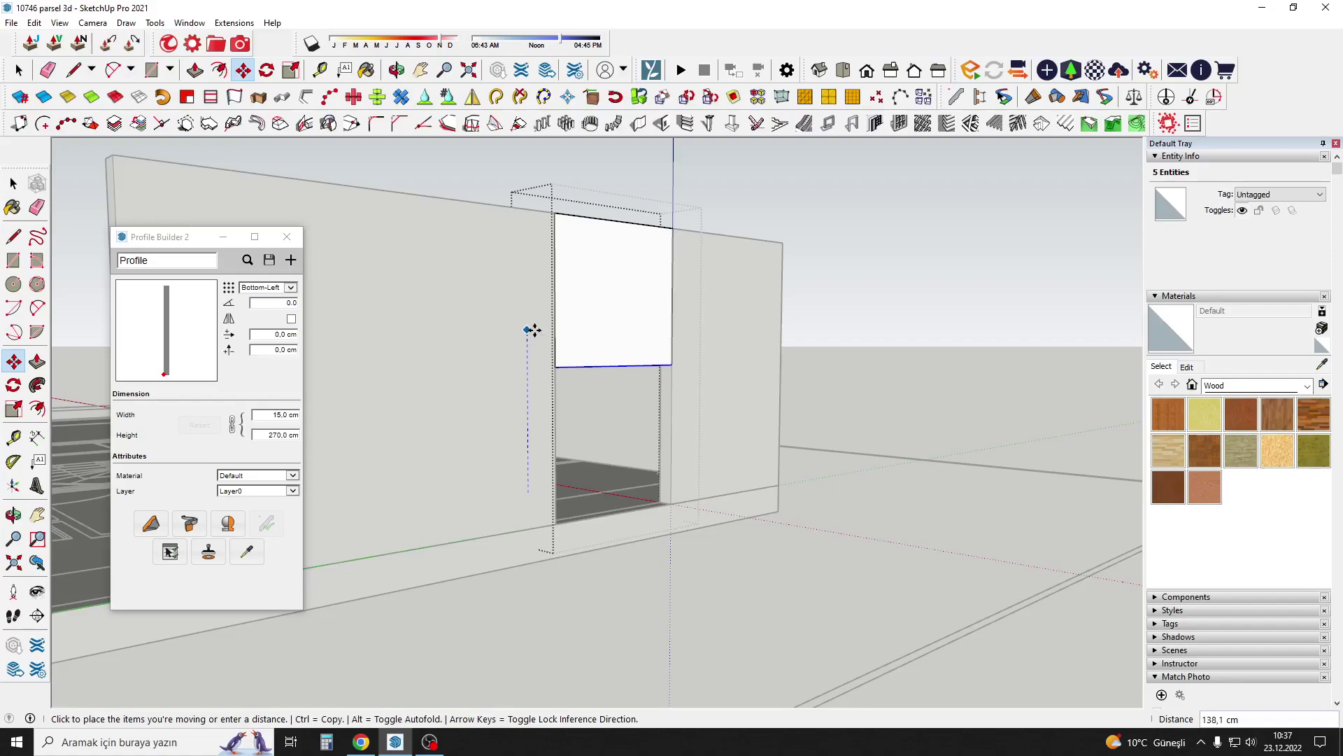
{"action": "key", "text": "ctrl"}
{"action": "type", "text": "220"}
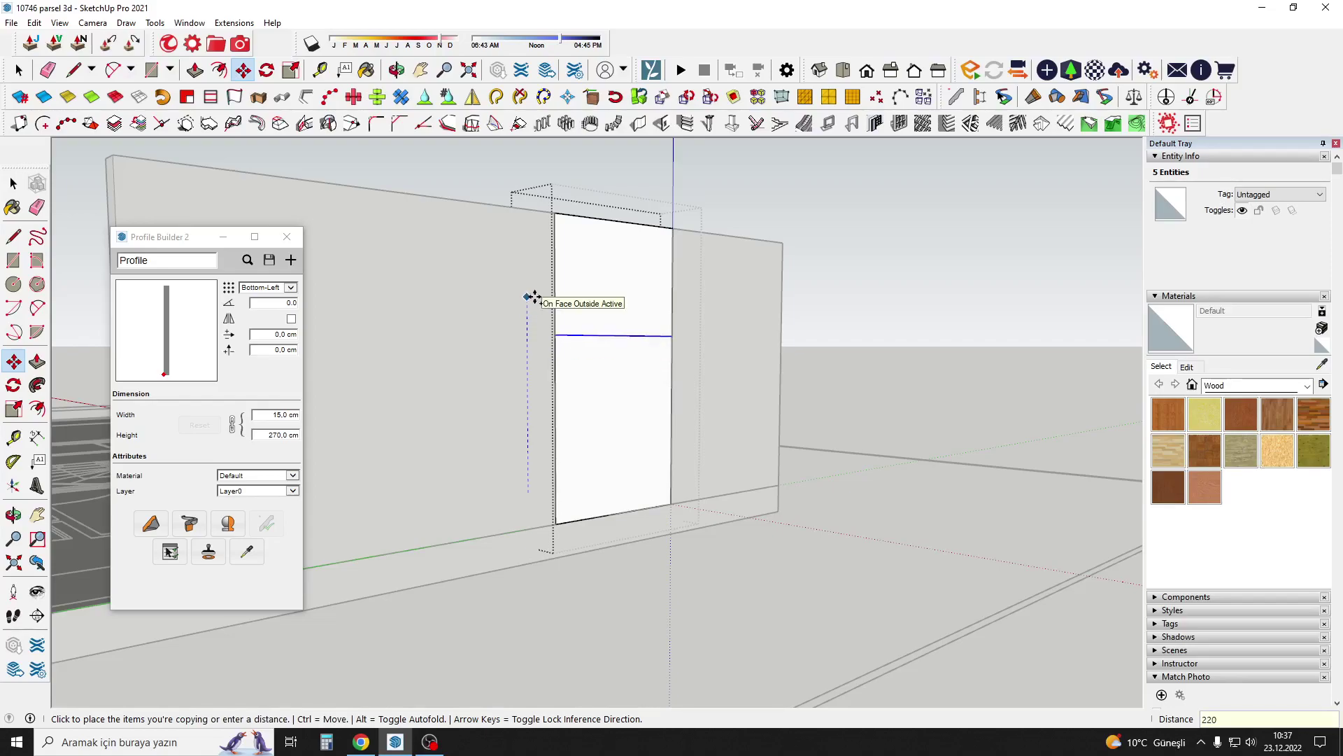
{"action": "key", "text": "Return"}
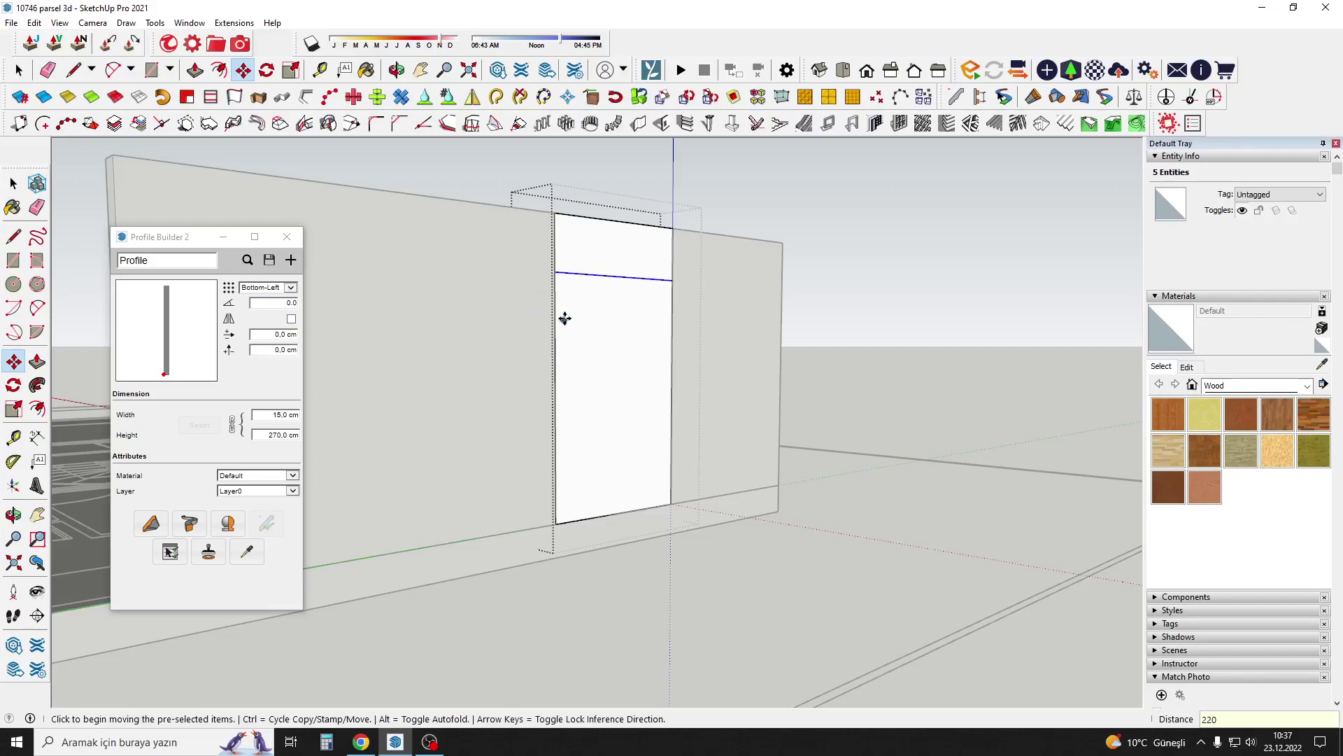
Copy the new edge 140 cm downward.
{"action": "middle_click_drag", "start_coordinate": [564, 315], "coordinate": [475, 314]}
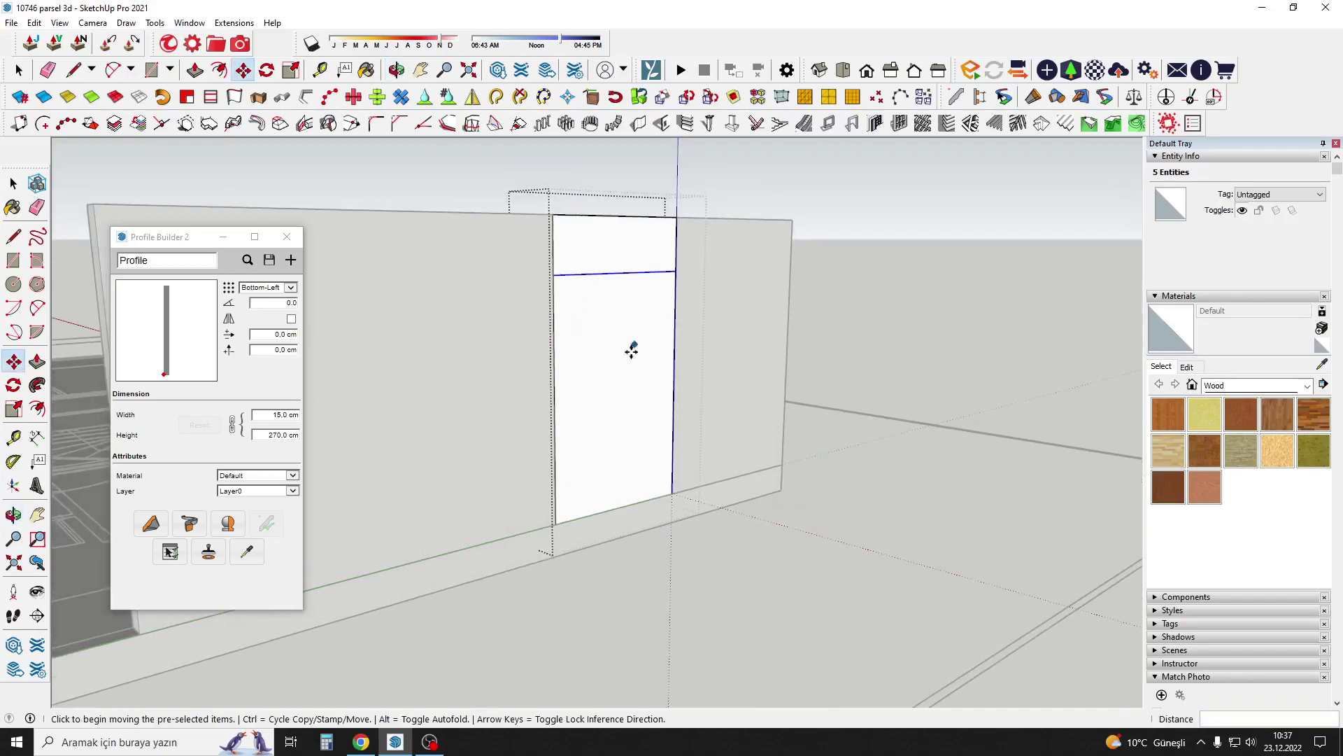
{"action": "middle_click_drag", "start_coordinate": [543, 264], "coordinate": [583, 419]}
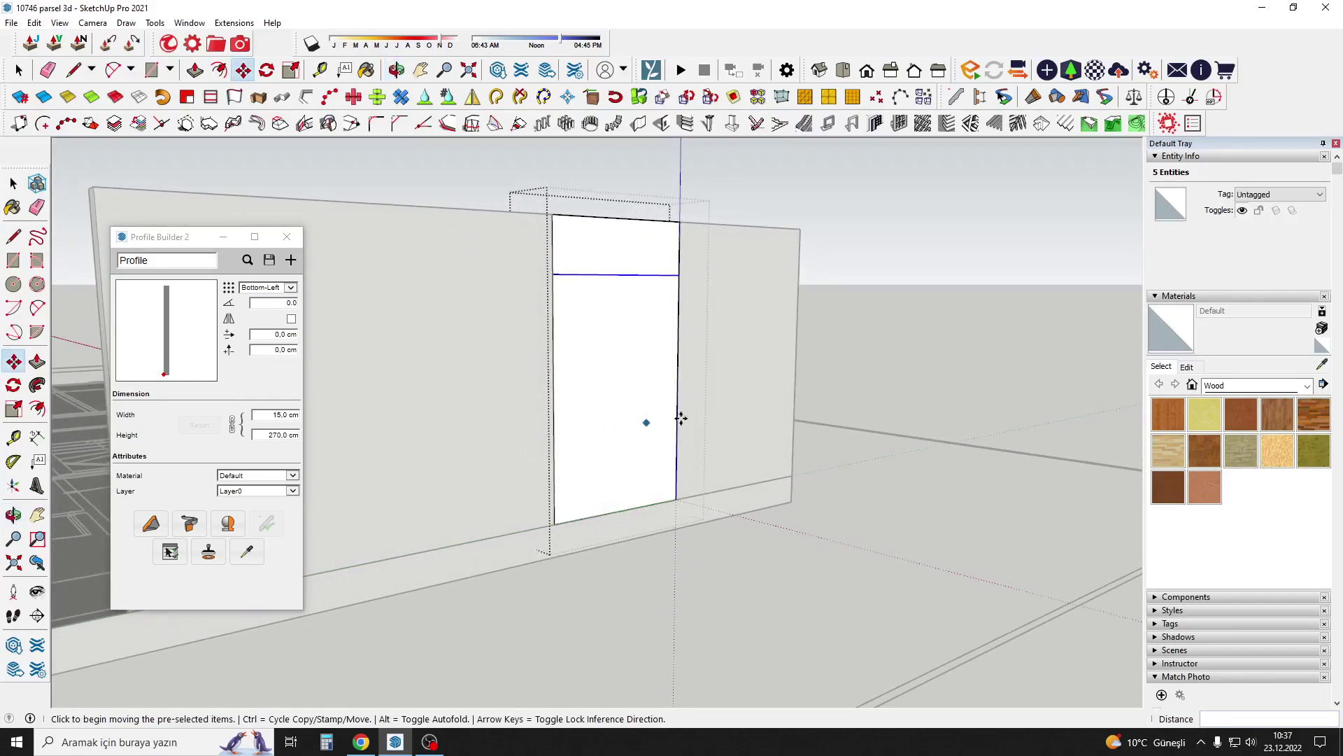
{"action": "left_click", "coordinate": [534, 287]}
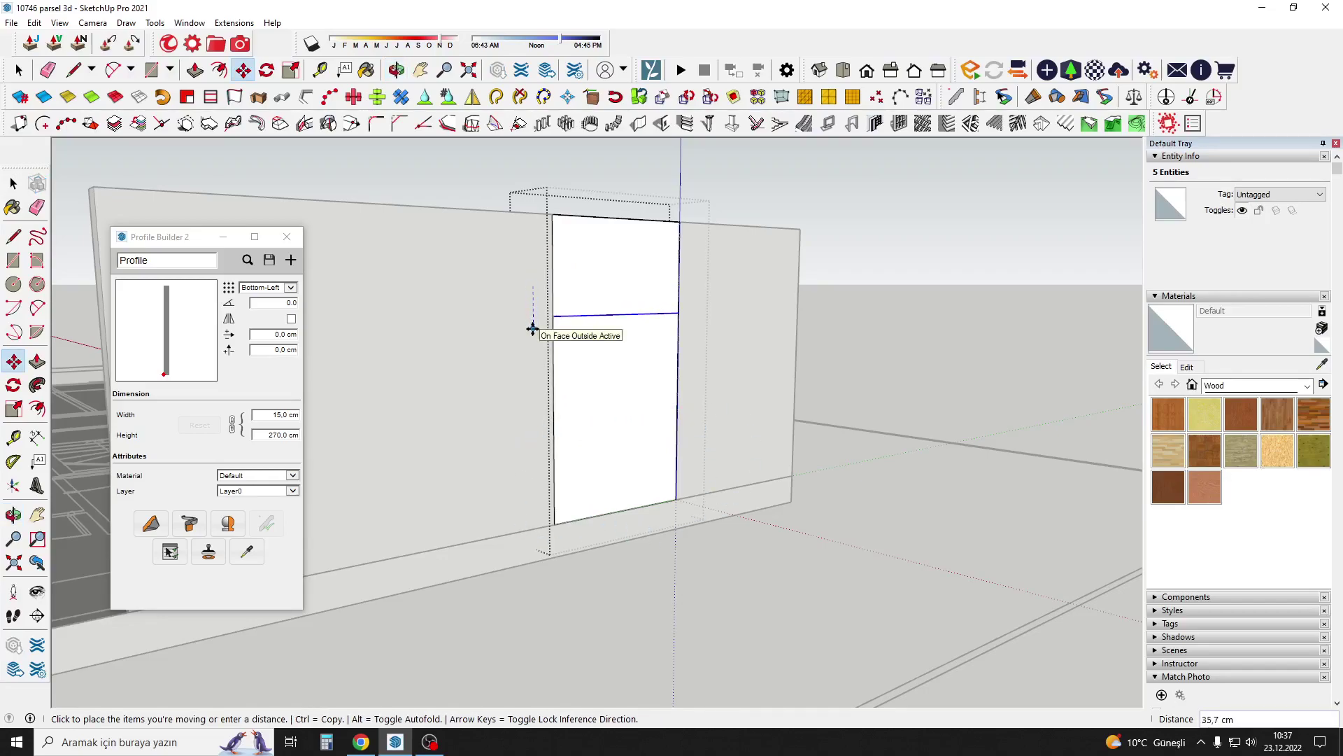
{"action": "key", "text": "ctrl"}
{"action": "type", "text": "140"}
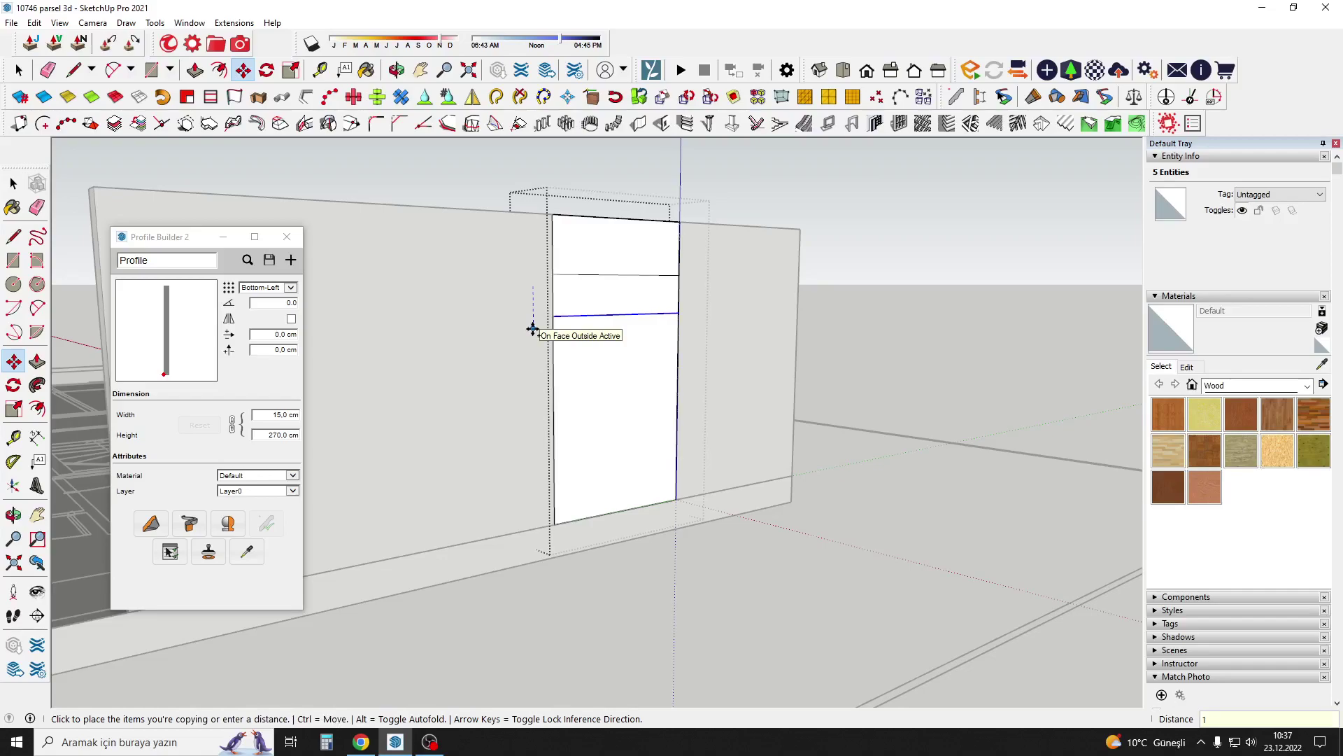
{"action": "key", "text": "Return"}
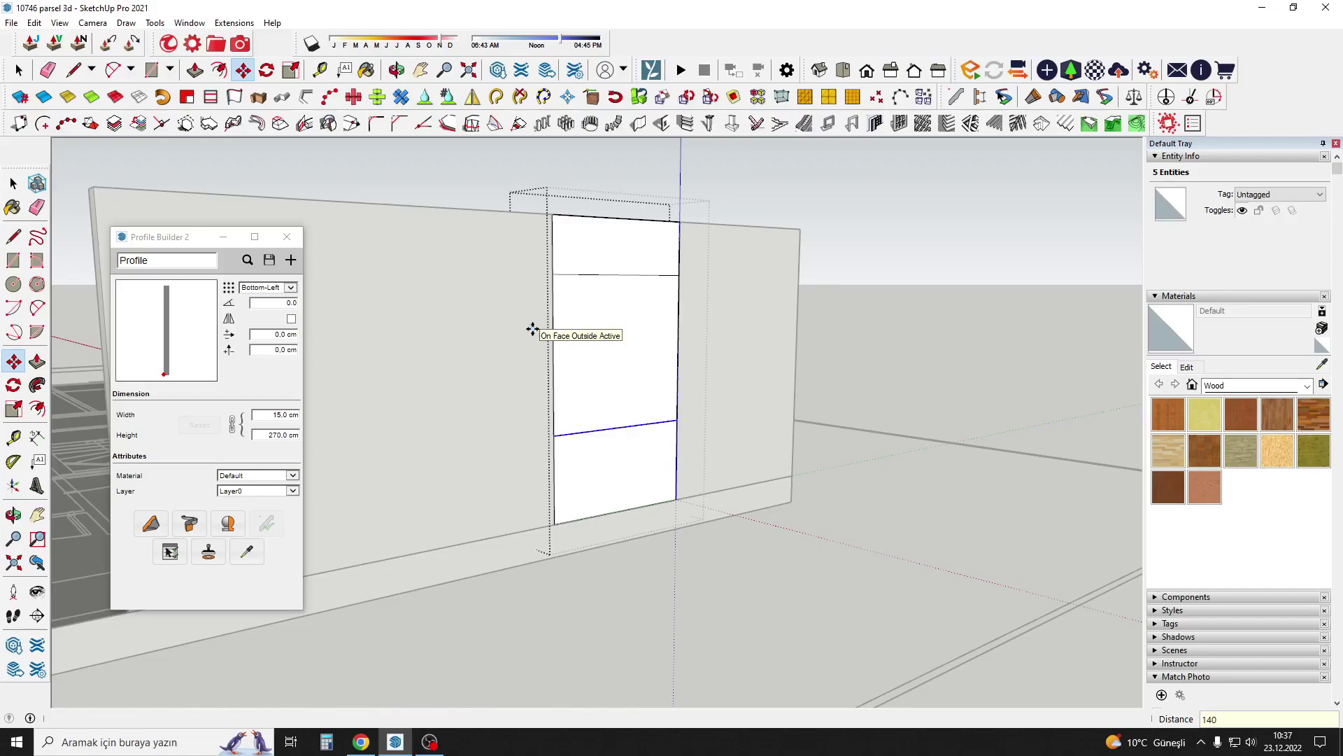
Select the middle band of the split panel.
{"action": "mouse_move", "coordinate": [533, 329]}
{"action": "middle_mouse_down"}
{"action": "mouse_move", "coordinate": [511, 396]}
{"action": "mouse_move", "coordinate": [658, 437]}
{"action": "middle_mouse_up"}
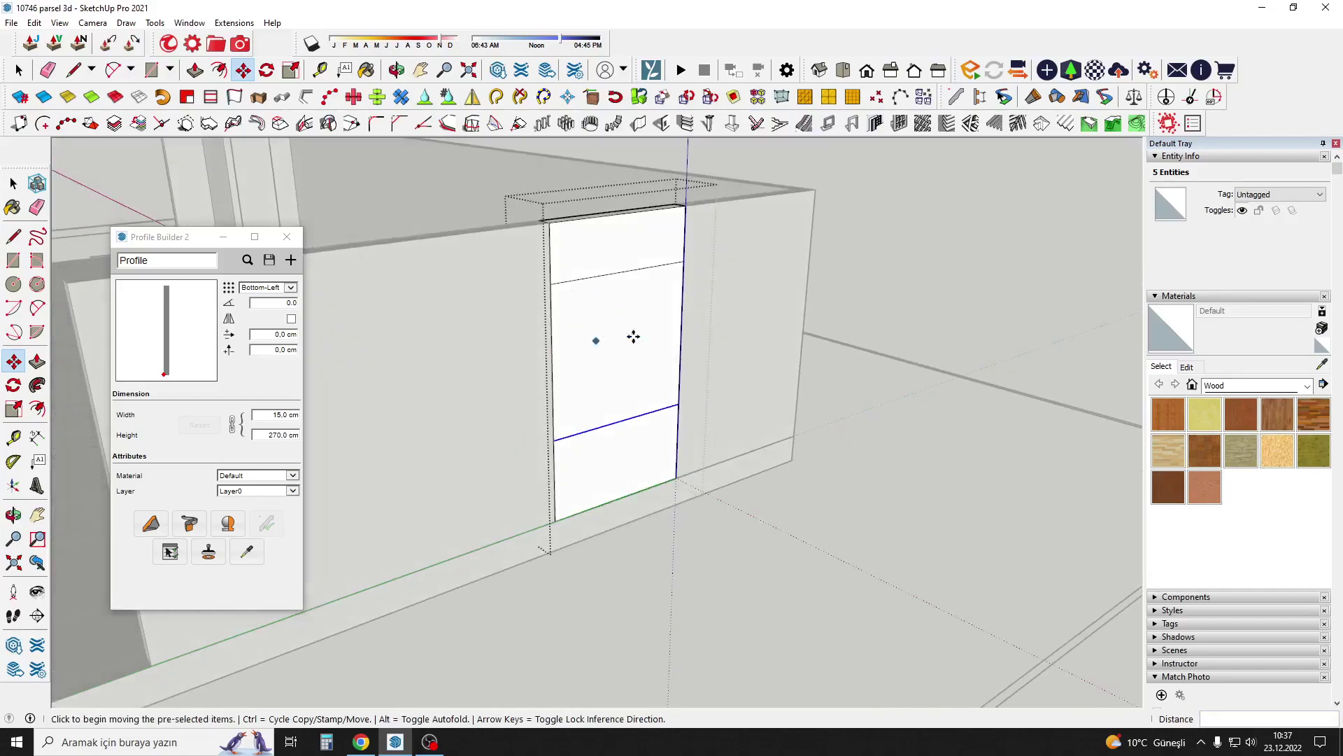
{"action": "middle_click_drag", "start_coordinate": [615, 366], "coordinate": [574, 341]}
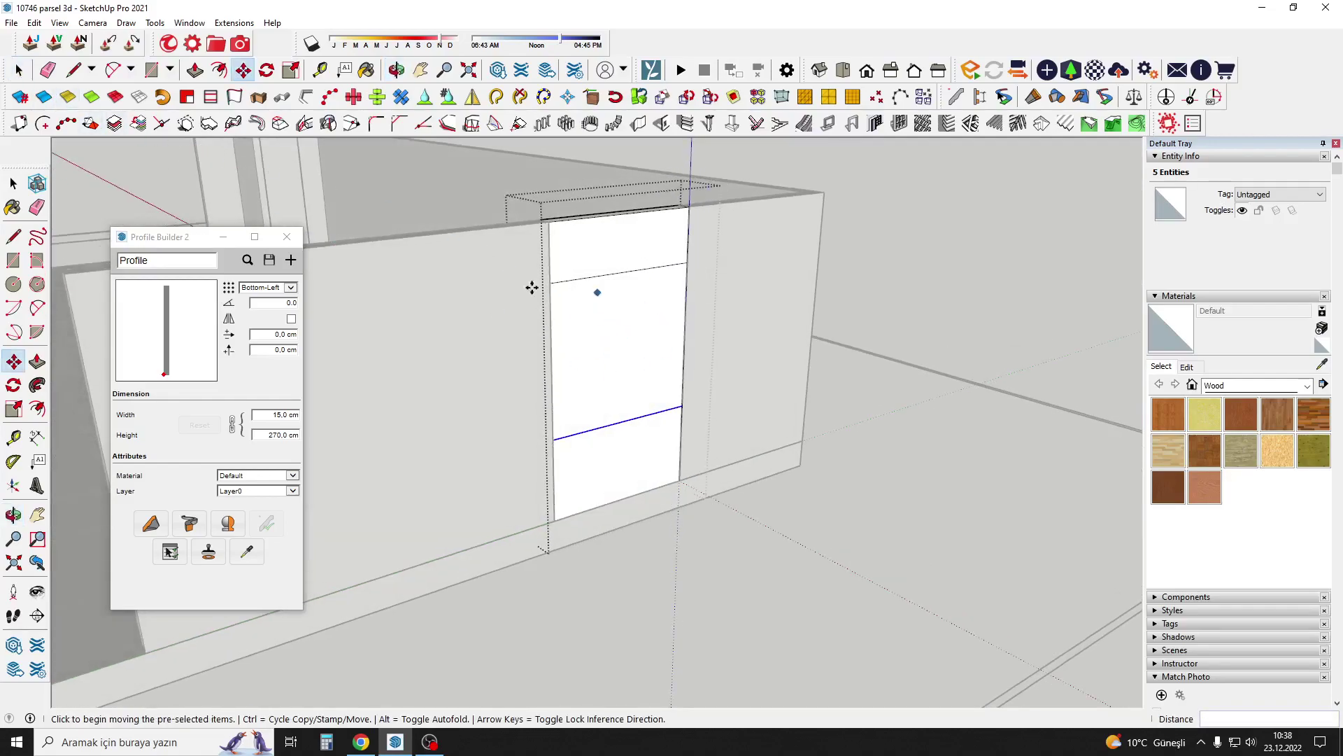
{"action": "left_click", "coordinate": [19, 70]}
{"action": "mouse_move", "coordinate": [609, 328]}
{"action": "middle_mouse_down"}
{"action": "mouse_move", "coordinate": [633, 309]}
{"action": "mouse_move", "coordinate": [649, 334]}
{"action": "middle_mouse_up"}
{"action": "left_click", "coordinate": [627, 315]}
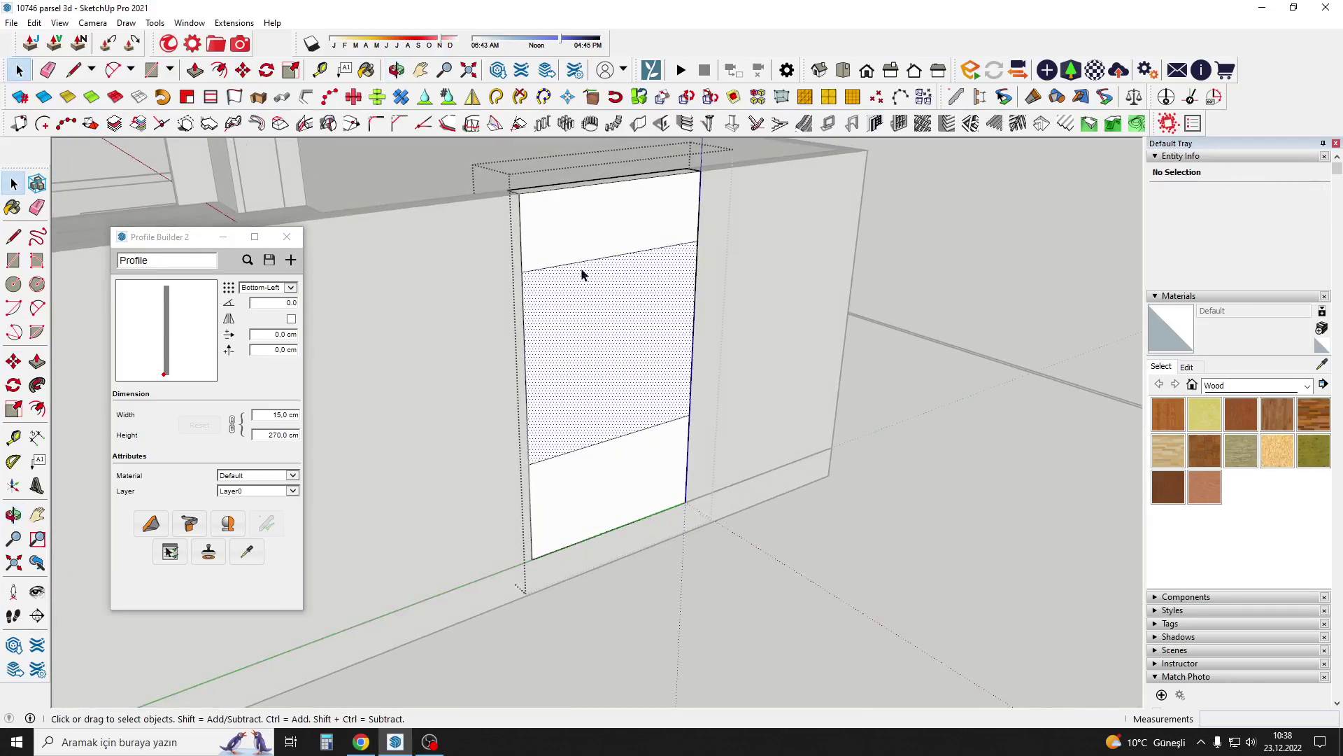
Push the middle band of the panel 15 cm through the wall to open the window.
{"action": "left_click", "coordinate": [522, 342]}
{"action": "middle_click_drag", "start_coordinate": [522, 342], "coordinate": [963, 392]}
{"action": "mouse_move", "coordinate": [789, 266]}
{"action": "middle_mouse_down"}
{"action": "mouse_move", "coordinate": [557, 264]}
{"action": "mouse_move", "coordinate": [592, 301]}
{"action": "middle_mouse_up"}
{"action": "left_click", "coordinate": [242, 70]}
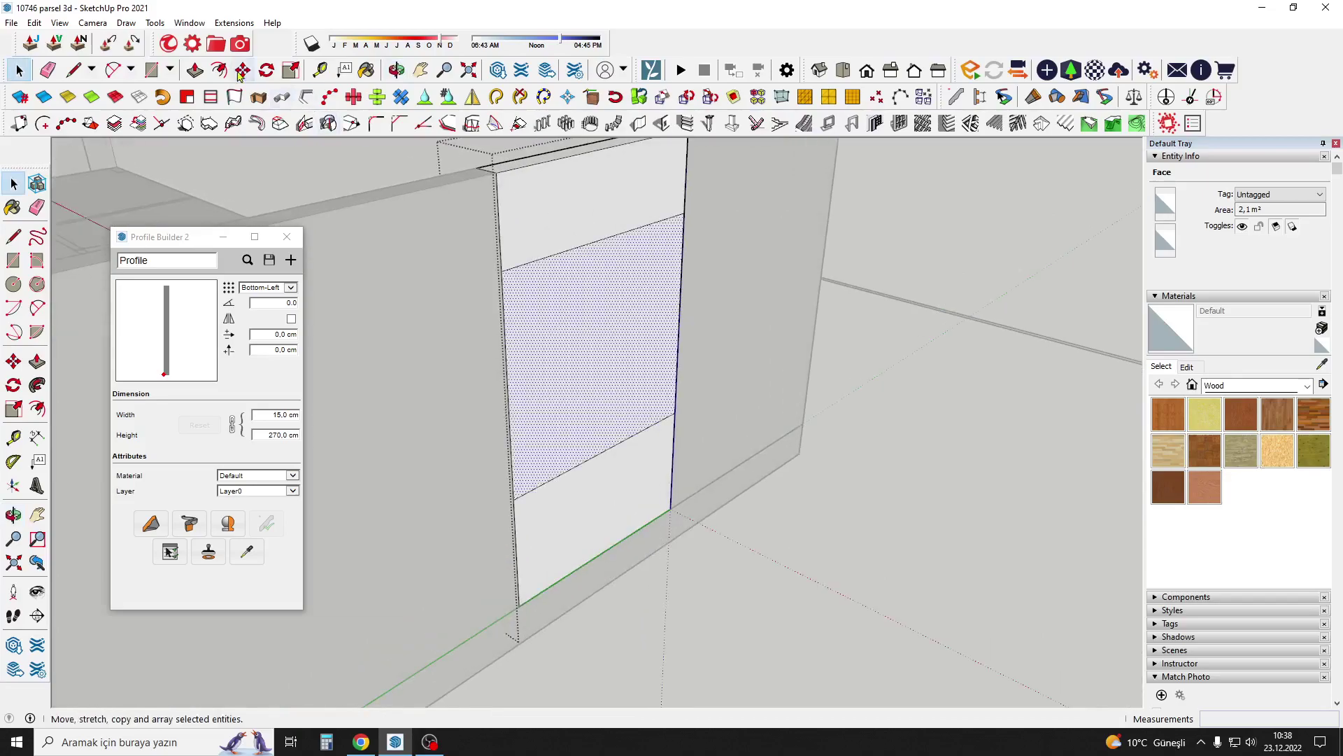
{"action": "left_click", "coordinate": [188, 71]}
{"action": "left_click", "coordinate": [631, 337]}
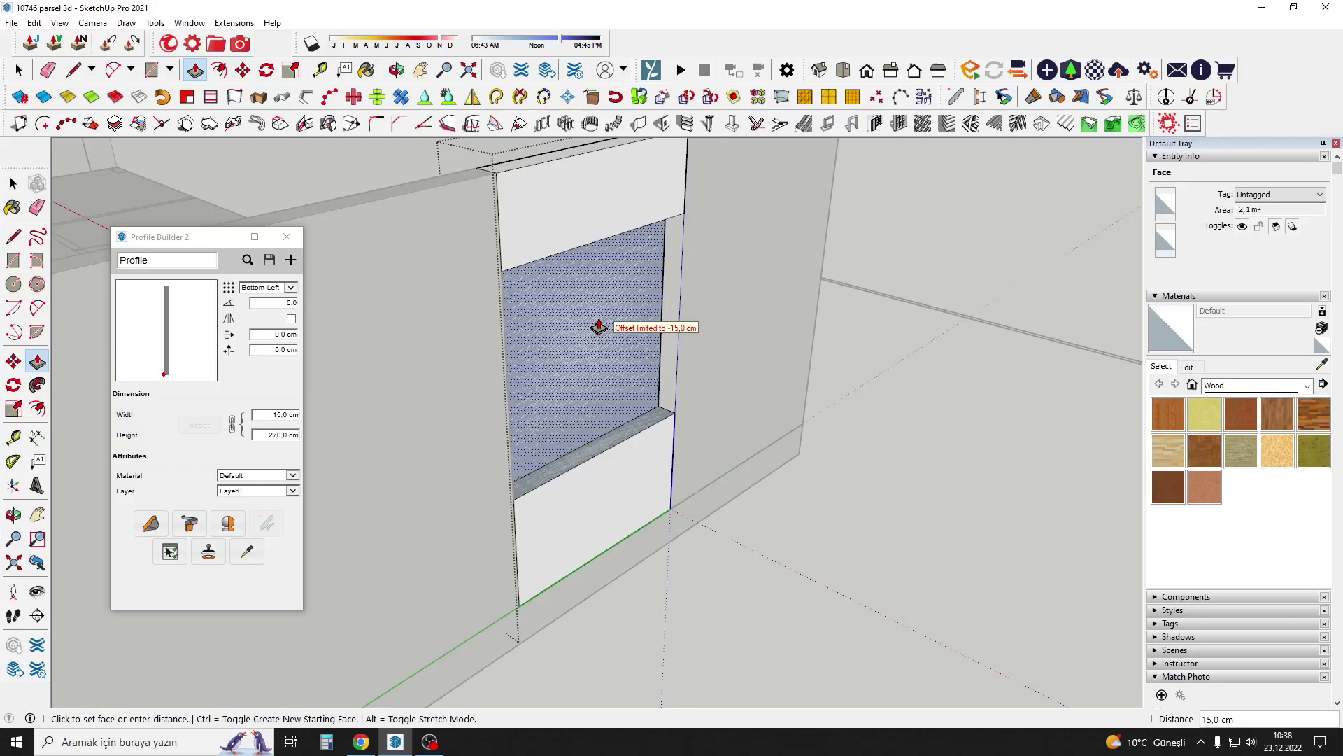
{"action": "type", "text": "15"}
{"action": "left_click", "coordinate": [599, 327]}
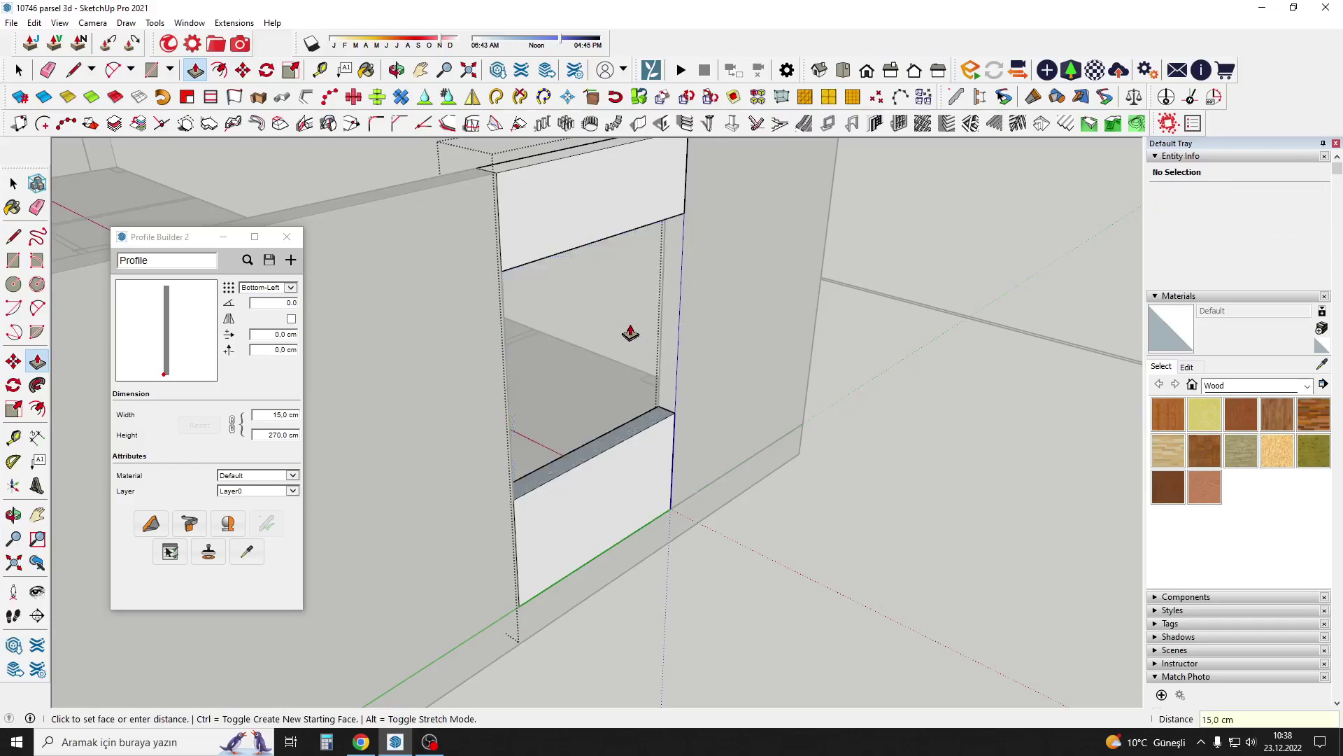
{"action": "key", "text": "space"}
Inspect the new window opening and select the plain wall face on the left.
{"action": "mouse_move", "coordinate": [627, 330]}
{"action": "middle_mouse_down"}
{"action": "mouse_move", "coordinate": [809, 387]}
{"action": "mouse_move", "coordinate": [695, 415]}
{"action": "middle_mouse_up"}
{"action": "scroll", "coordinate": [809, 388], "scroll_direction": "up", "scroll_amount": 3}
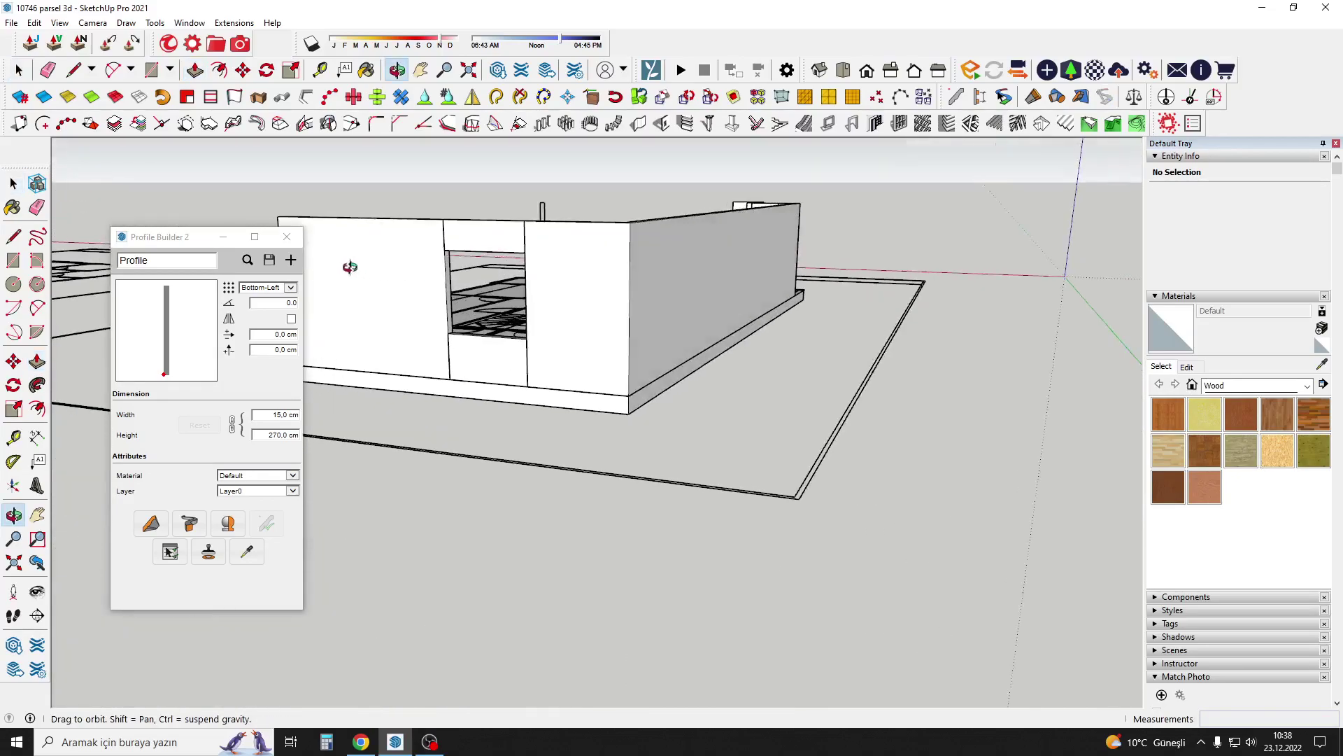
{"action": "scroll", "coordinate": [695, 415], "scroll_direction": "down", "scroll_amount": 5}
{"action": "mouse_move", "coordinate": [789, 401]}
{"action": "middle_mouse_down"}
{"action": "mouse_move", "coordinate": [711, 467]}
{"action": "mouse_move", "coordinate": [615, 324]}
{"action": "middle_mouse_up"}
{"action": "scroll", "coordinate": [710, 467], "scroll_direction": "up", "scroll_amount": 3}
{"action": "scroll", "coordinate": [584, 337], "scroll_direction": "up", "scroll_amount": 3}
{"action": "left_click", "coordinate": [584, 337]}
{"action": "scroll", "coordinate": [588, 321], "scroll_direction": "up", "scroll_amount": 2}
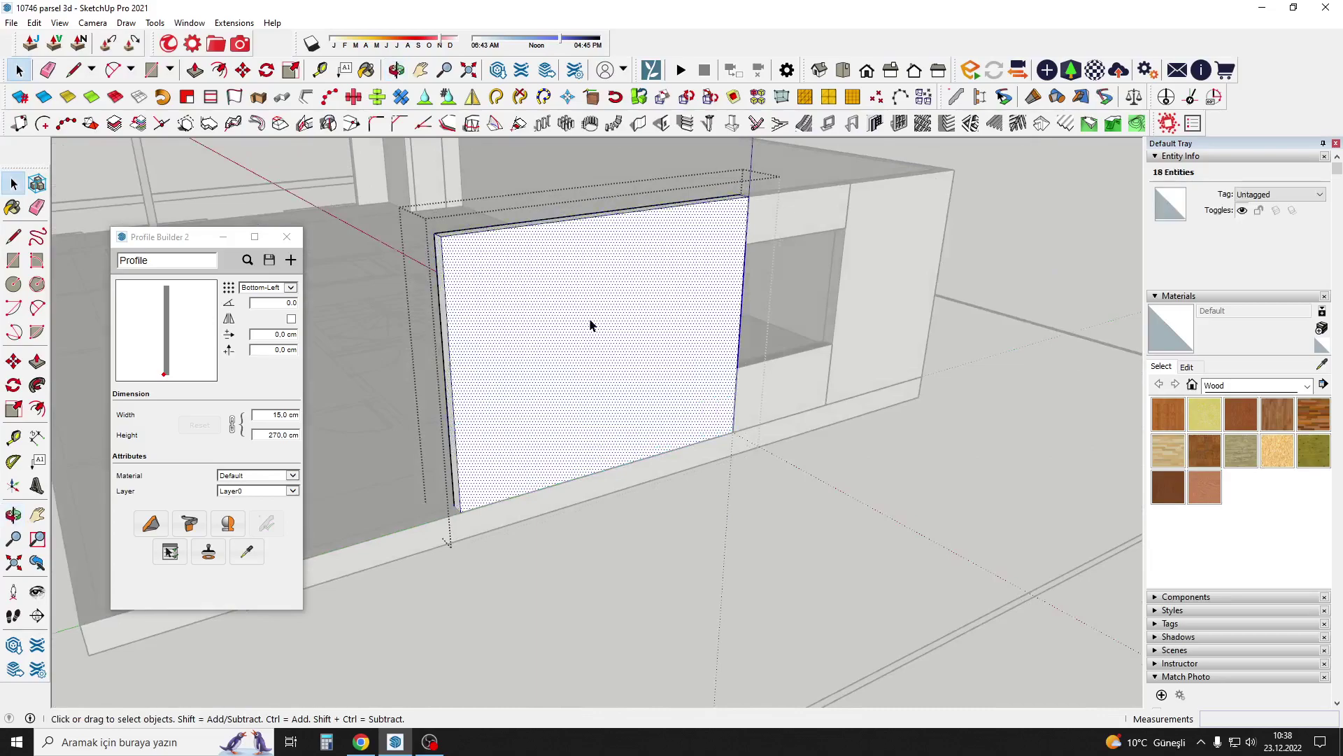
Draw a square face of about 1,06 m² on the left wall panel with Line.
{"action": "scroll", "coordinate": [568, 364], "scroll_direction": "up", "scroll_amount": 2}
{"action": "key", "text": "l"}
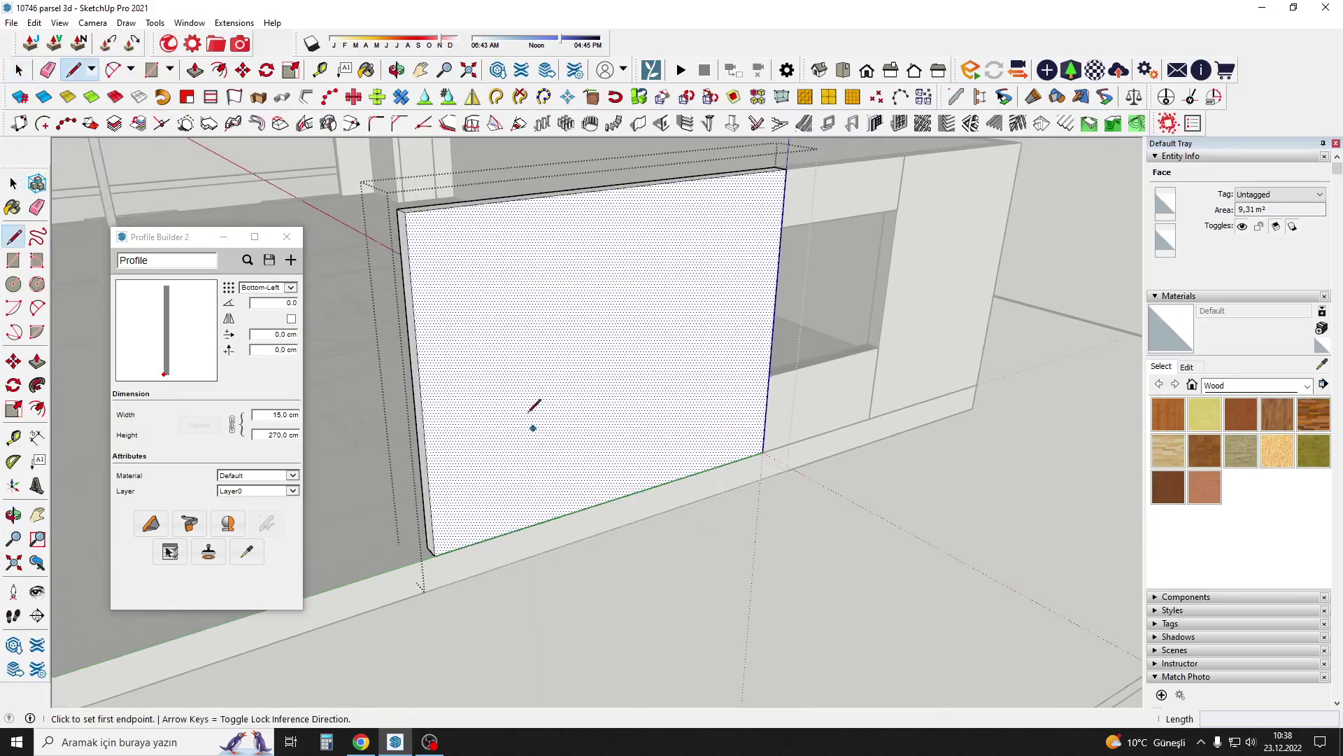
{"action": "left_click", "coordinate": [524, 390]}
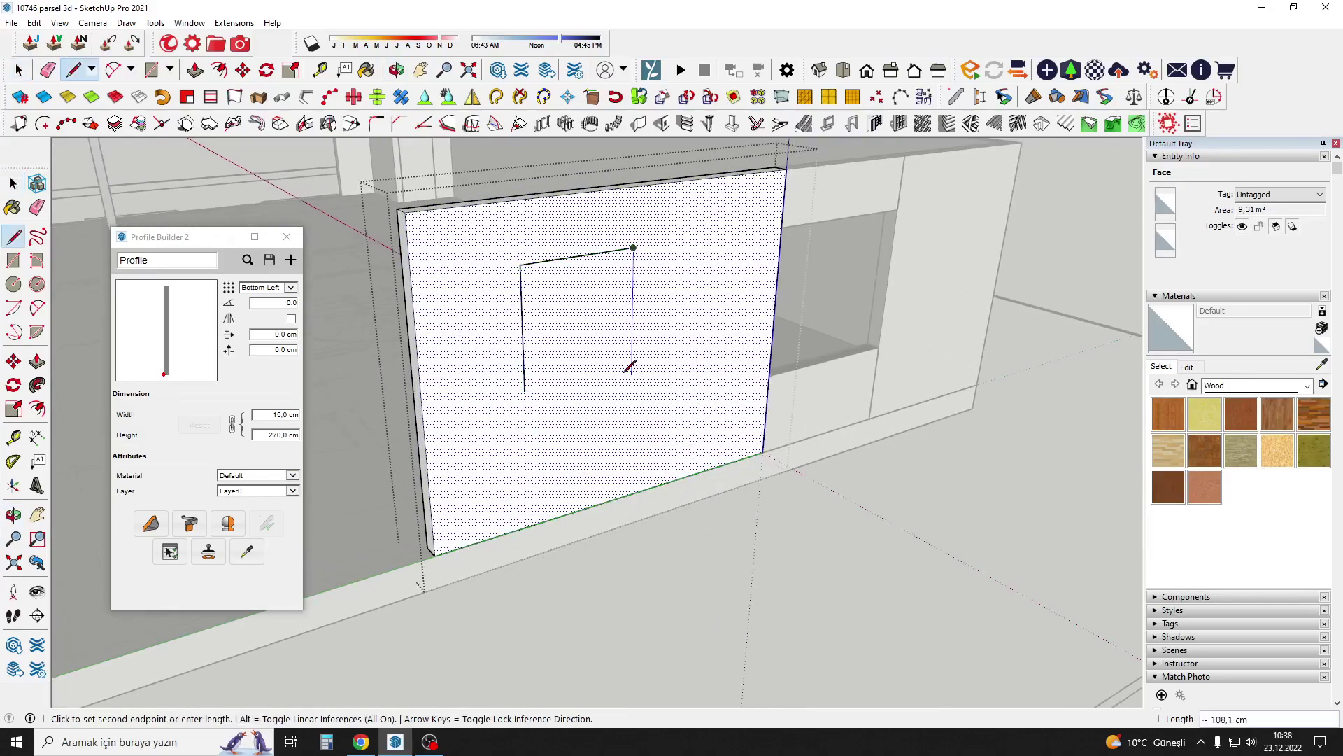
{"action": "left_click", "coordinate": [525, 390]}
{"action": "key", "text": "space"}
{"action": "left_click", "coordinate": [604, 328]}
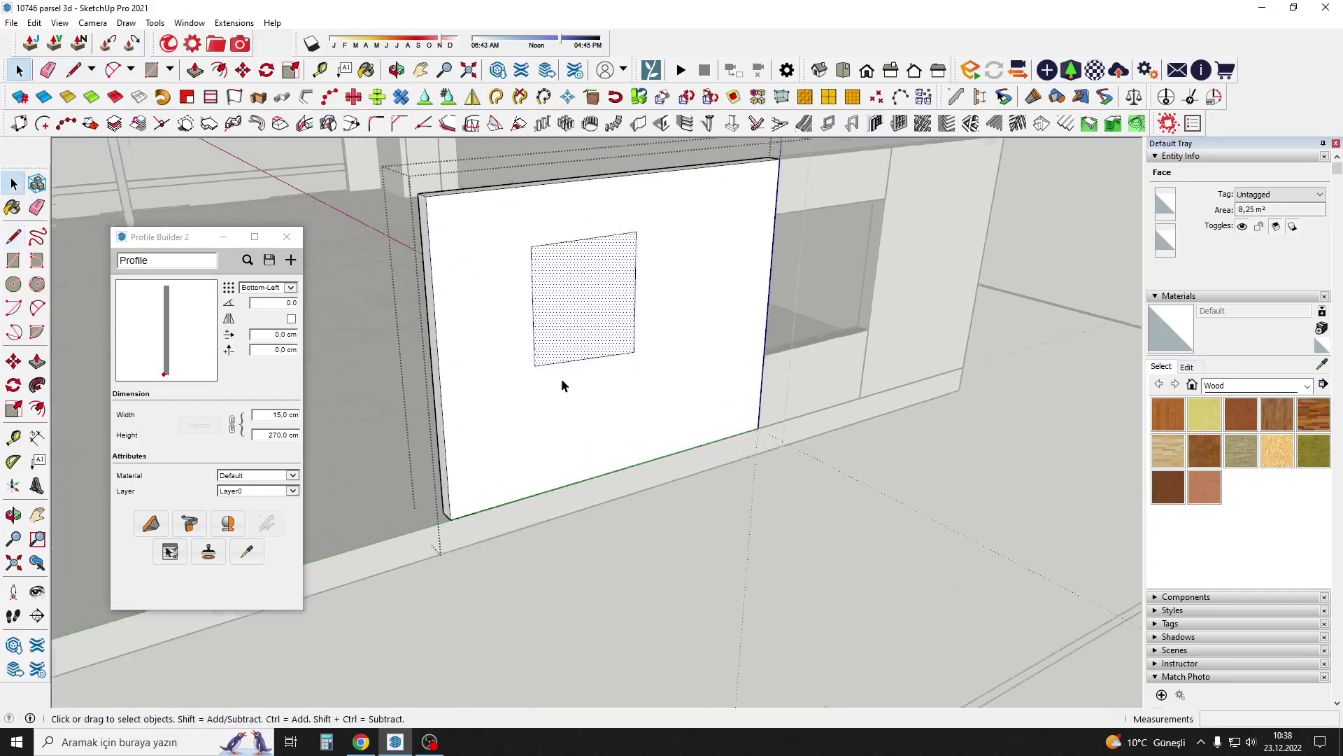
{"action": "mouse_move", "coordinate": [561, 379]}
{"action": "middle_mouse_down"}
{"action": "mouse_move", "coordinate": [648, 316]}
{"action": "mouse_move", "coordinate": [635, 334]}
{"action": "mouse_move", "coordinate": [591, 315]}
{"action": "mouse_move", "coordinate": [623, 312]}
{"action": "mouse_move", "coordinate": [581, 324]}
{"action": "mouse_move", "coordinate": [549, 279]}
{"action": "mouse_move", "coordinate": [672, 429]}
{"action": "mouse_move", "coordinate": [571, 306]}
{"action": "mouse_move", "coordinate": [672, 318]}
{"action": "mouse_move", "coordinate": [663, 382]}
{"action": "middle_mouse_up"}
{"action": "left_click", "coordinate": [672, 429]}
Select the window opening's outline and bring up its context menu.
{"action": "key", "text": "r"}
{"action": "middle_click_drag", "start_coordinate": [772, 233], "coordinate": [569, 351]}
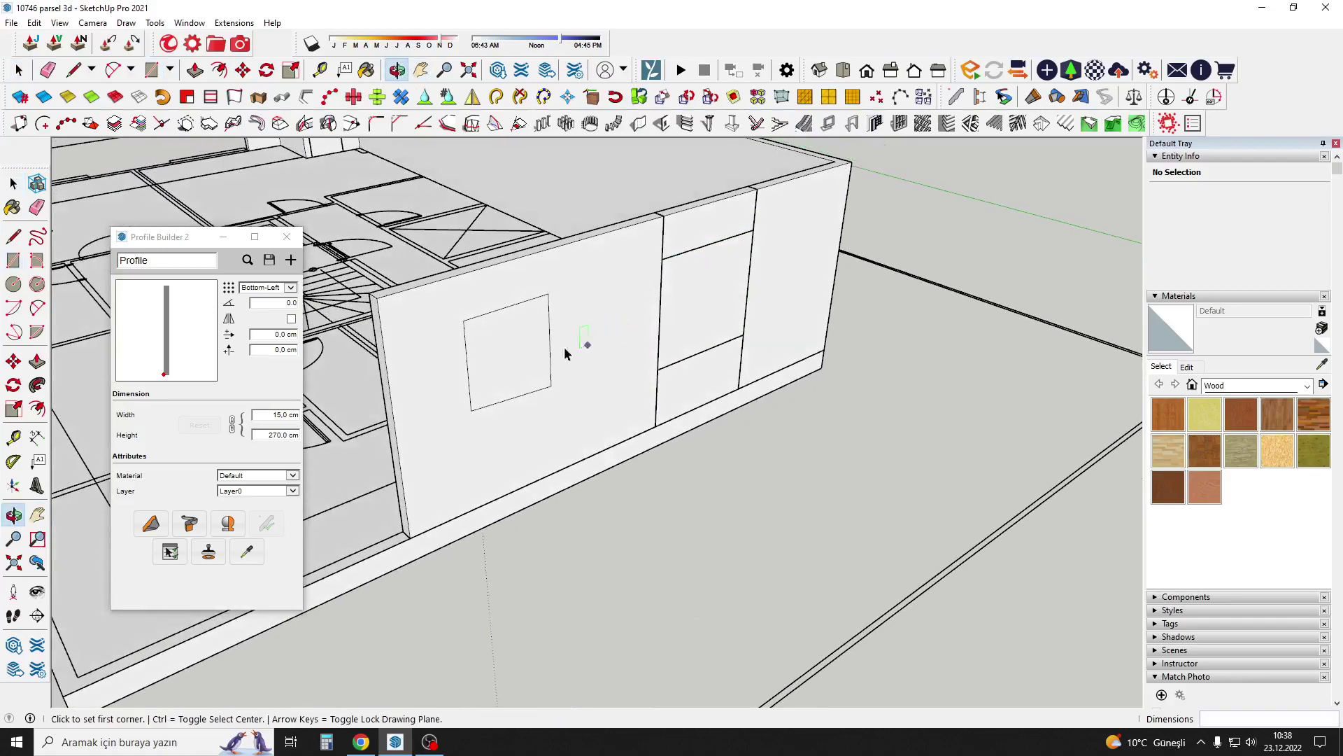
{"action": "key", "text": "space"}
{"action": "left_click", "coordinate": [704, 280]}
{"action": "right_click", "coordinate": [705, 278]}
Group the window outline and place a copy of it on the wall over the drawn square.
{"action": "left_click", "coordinate": [752, 396]}
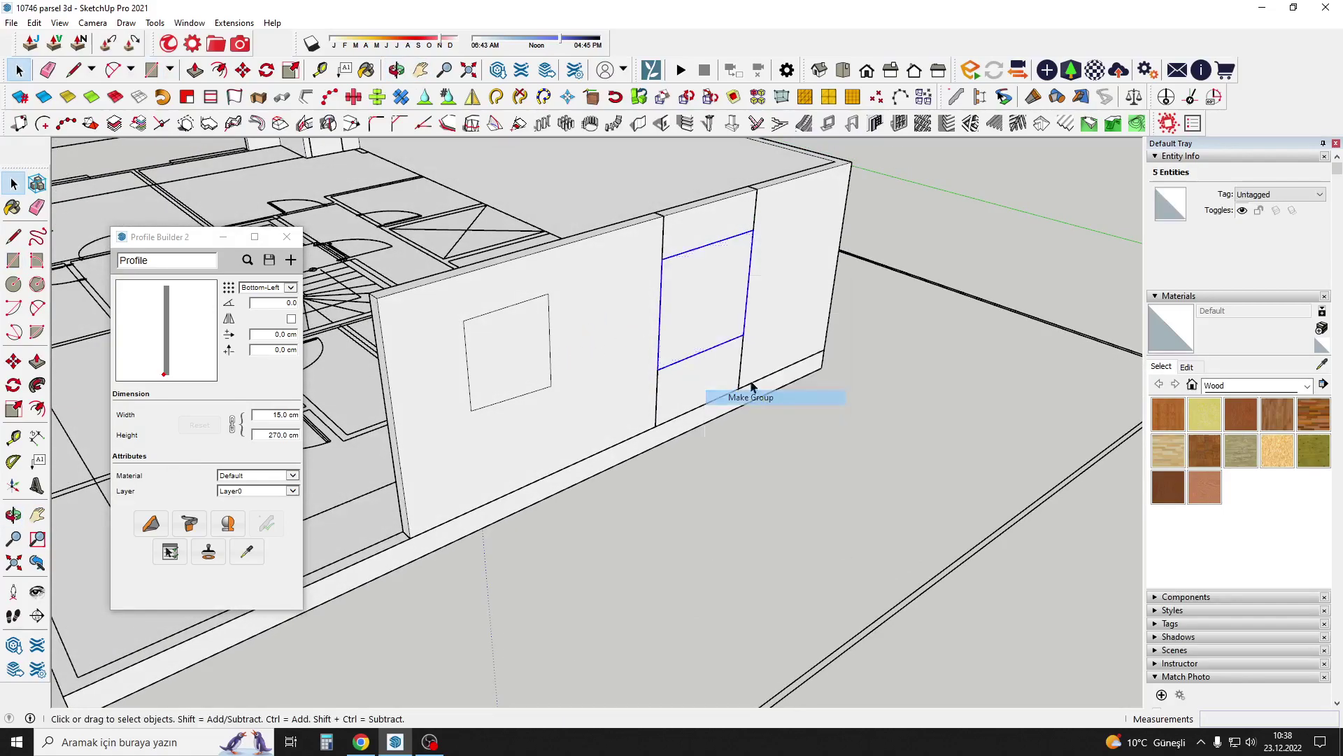
{"action": "middle_click_drag", "start_coordinate": [752, 397], "coordinate": [709, 342]}
{"action": "key", "text": "m"}
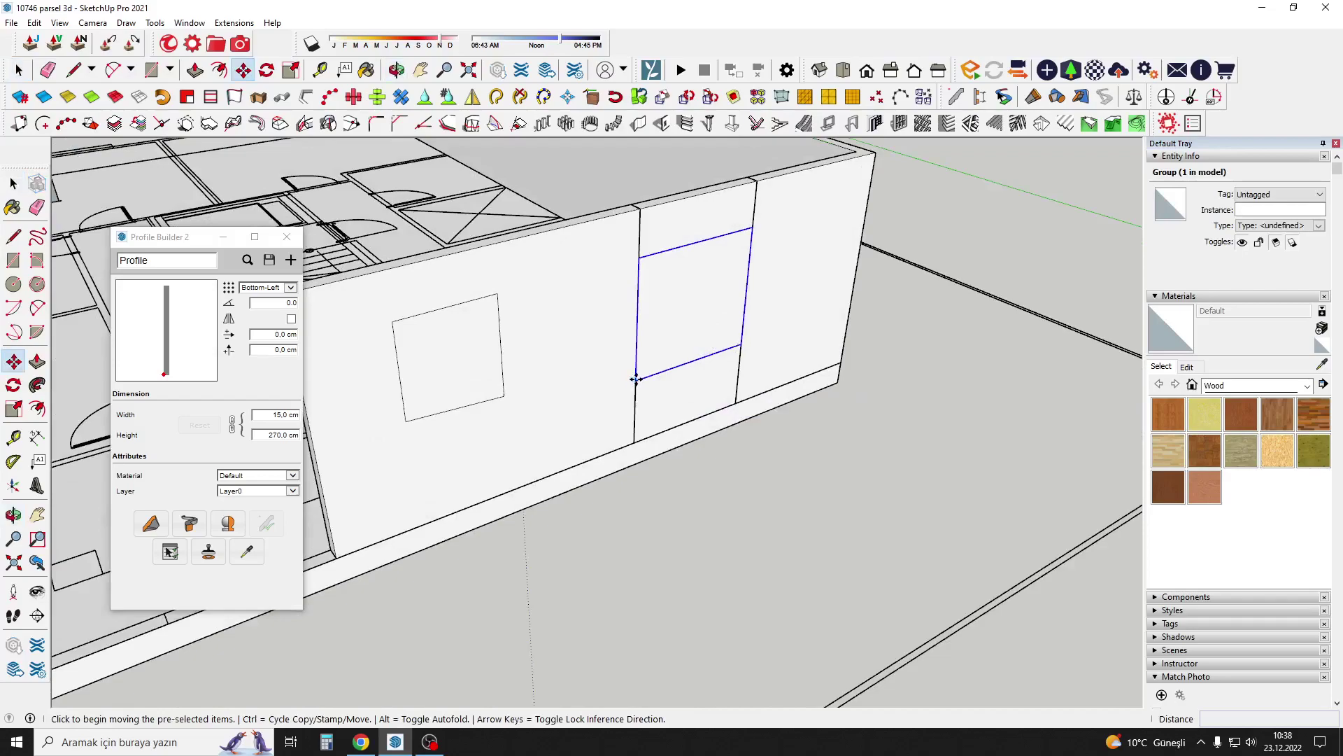
{"action": "left_click", "coordinate": [636, 378]}
{"action": "key", "text": "Escape"}
{"action": "middle_click_drag", "start_coordinate": [434, 448], "coordinate": [469, 447]}
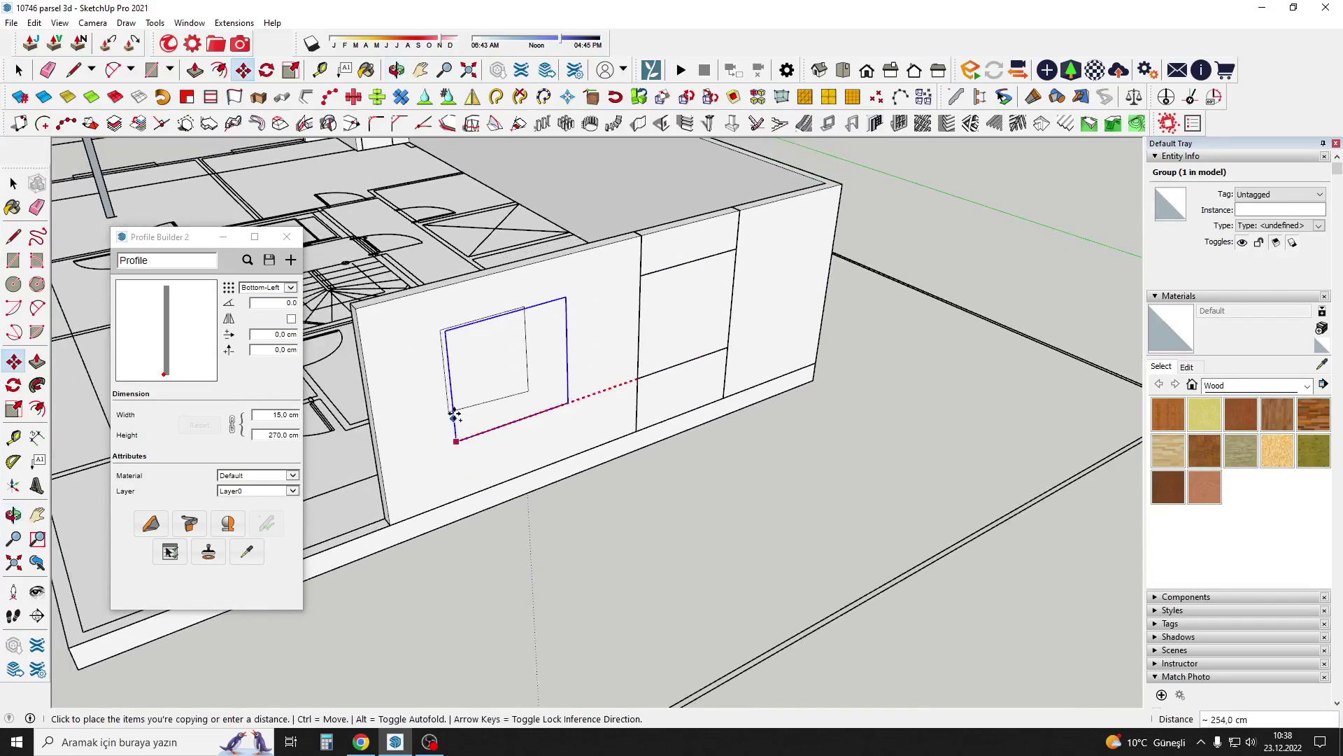
{"action": "middle_click_drag", "start_coordinate": [439, 404], "coordinate": [450, 372]}
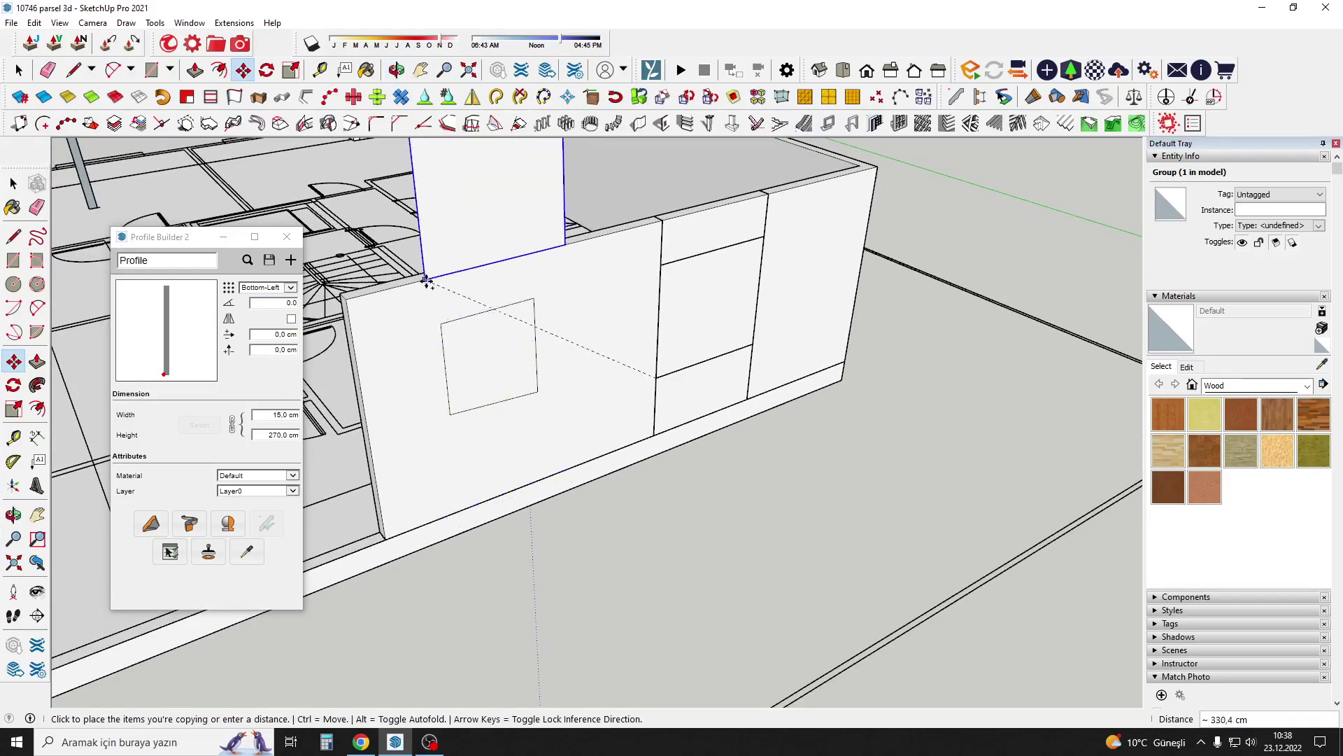
{"action": "middle_click_drag", "start_coordinate": [423, 275], "coordinate": [590, 354]}
{"action": "left_click", "coordinate": [591, 354]}
{"action": "key", "text": "space"}
Delete the selected face so the opening passes through the wall.
{"action": "mouse_move", "coordinate": [720, 335]}
{"action": "middle_mouse_down"}
{"action": "mouse_move", "coordinate": [695, 309]}
{"action": "mouse_move", "coordinate": [714, 329]}
{"action": "mouse_move", "coordinate": [598, 298]}
{"action": "mouse_move", "coordinate": [561, 257]}
{"action": "middle_mouse_up"}
{"action": "key", "text": "Delete"}
{"action": "key", "text": "space"}
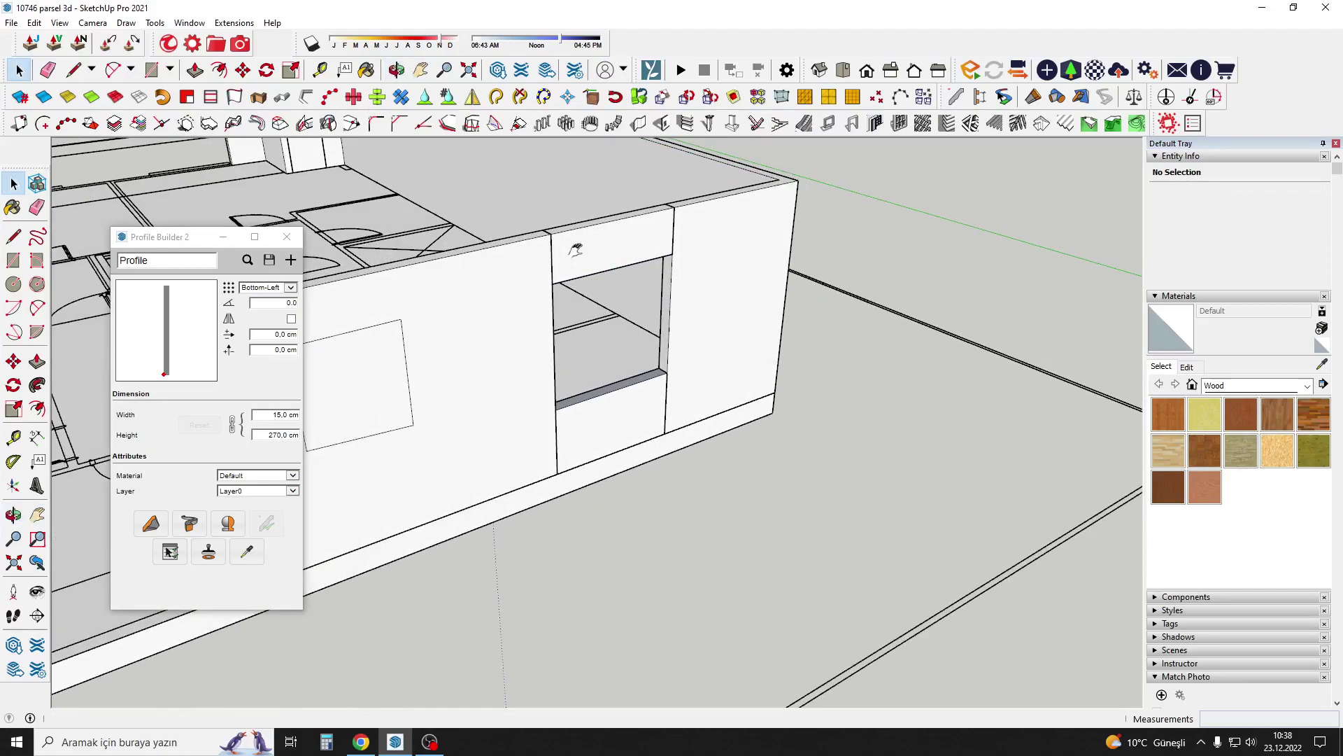
Raise the wall panel group's top face into a tall piece.
{"action": "double_click", "coordinate": [610, 256]}
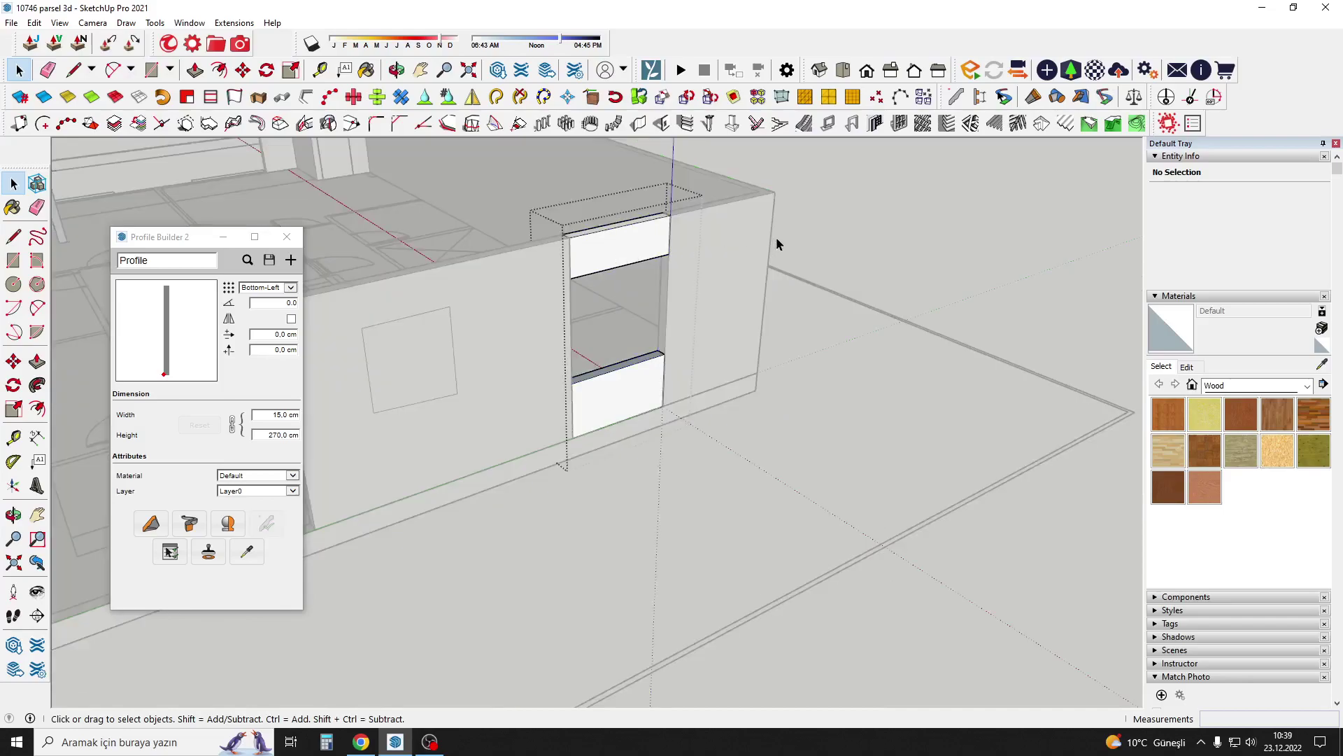
{"action": "left_click", "coordinate": [606, 287]}
{"action": "scroll", "coordinate": [606, 287], "scroll_direction": "up", "scroll_amount": 2}
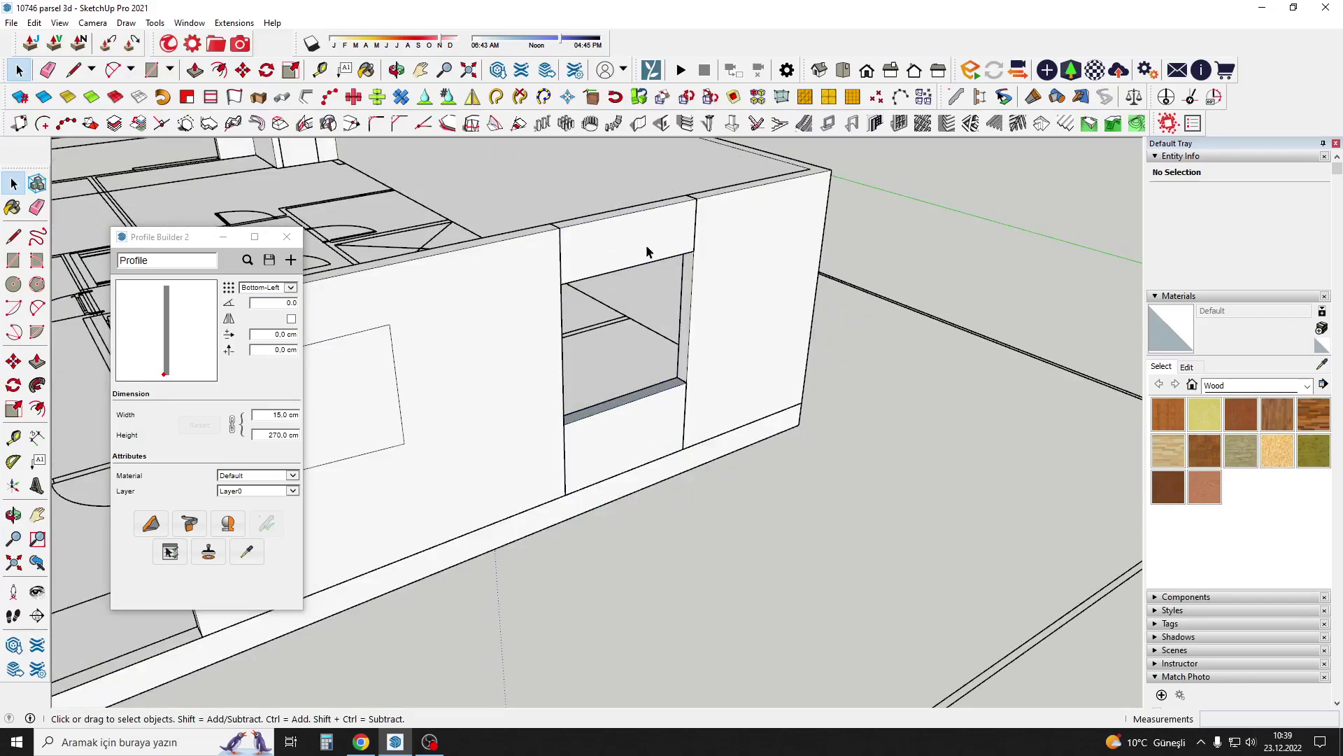
{"action": "double_click", "coordinate": [644, 429]}
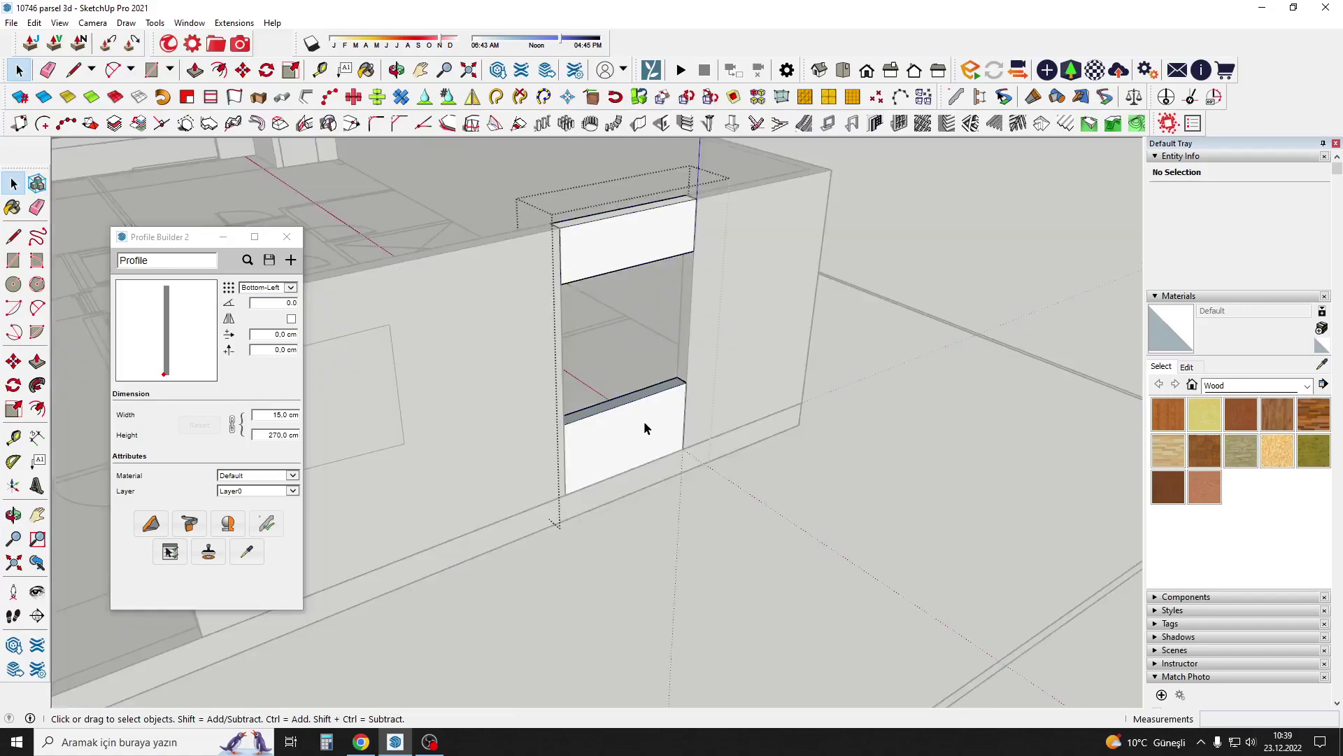
{"action": "left_click", "coordinate": [644, 406]}
{"action": "scroll", "coordinate": [644, 403], "scroll_direction": "up", "scroll_amount": 2}
{"action": "key", "text": "p"}
{"action": "left_click", "coordinate": [666, 394]}
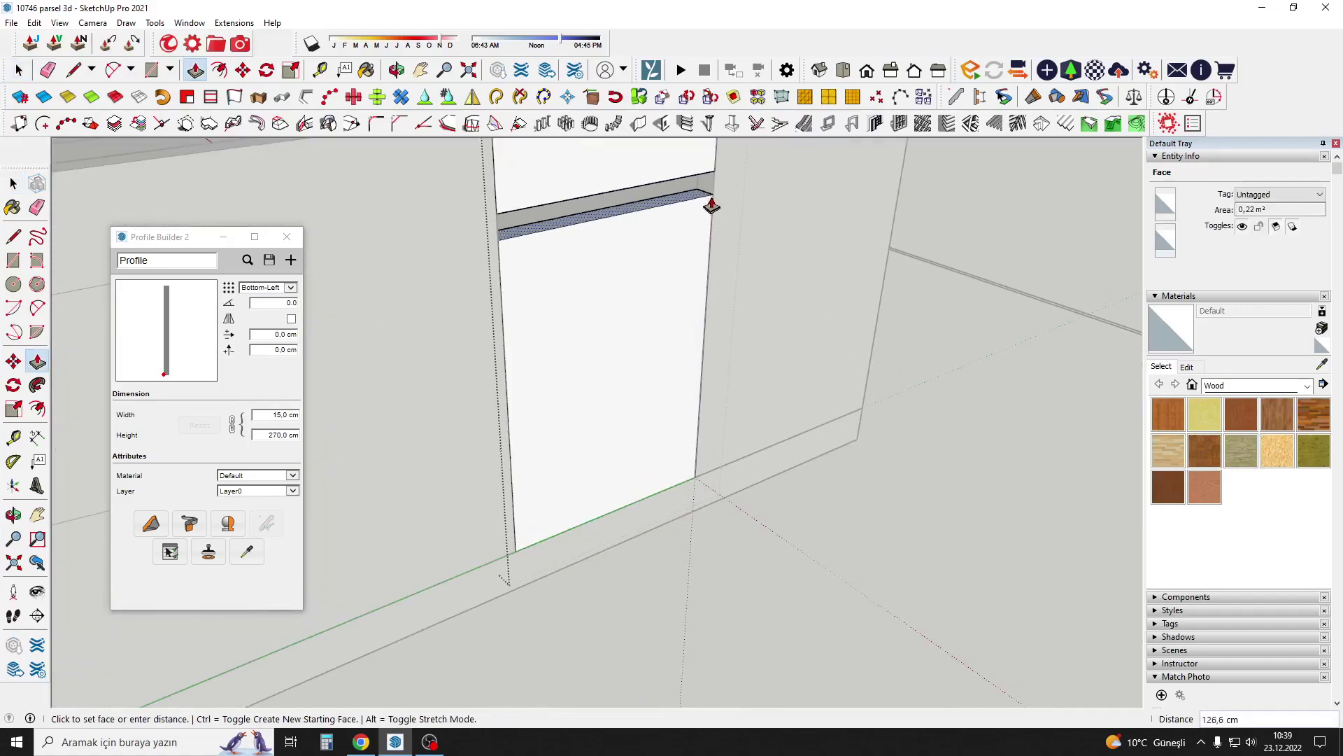
{"action": "left_click", "coordinate": [711, 174]}
{"action": "key", "text": "space"}
Delete the frame piece left in the window opening.
{"action": "scroll", "coordinate": [552, 437], "scroll_direction": "down", "scroll_amount": 3}
{"action": "scroll", "coordinate": [626, 377], "scroll_direction": "down", "scroll_amount": 3}
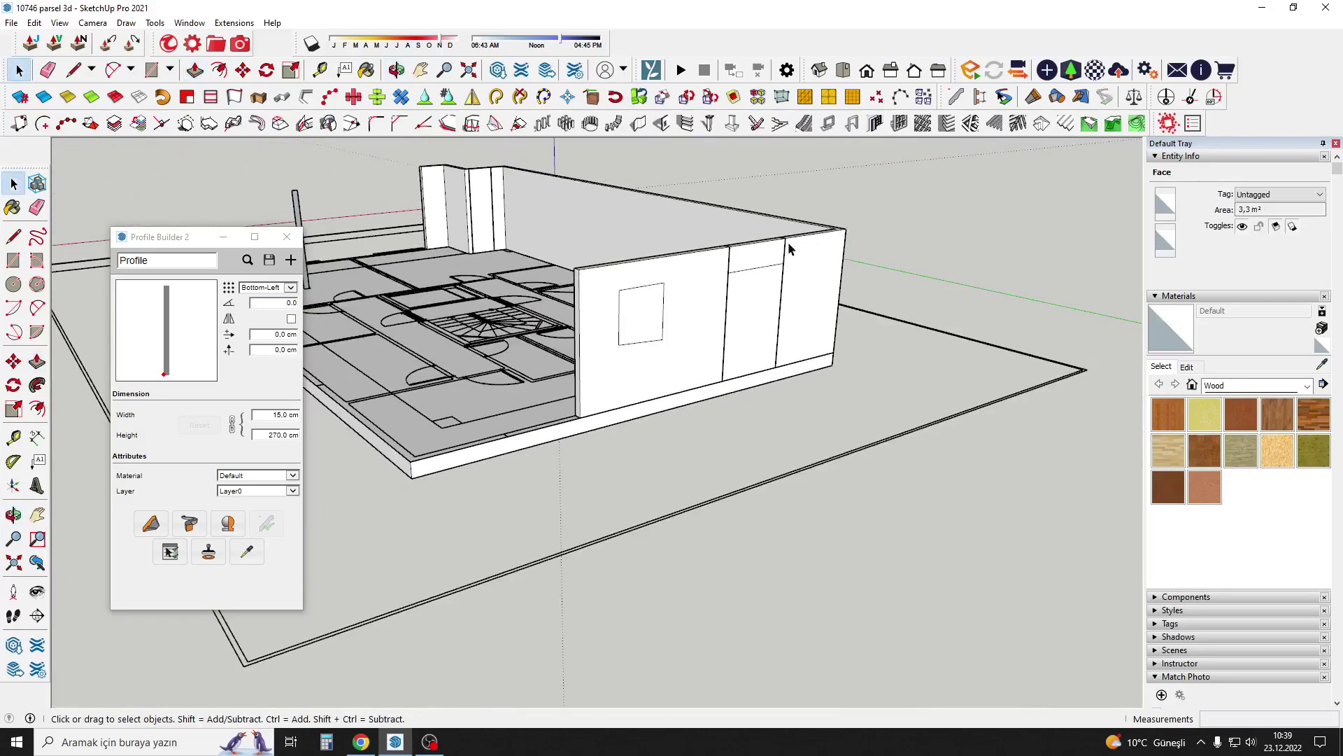
{"action": "middle_click_drag", "start_coordinate": [786, 249], "coordinate": [644, 288]}
{"action": "scroll", "coordinate": [804, 399], "scroll_direction": "up", "scroll_amount": 3}
{"action": "scroll", "coordinate": [782, 390], "scroll_direction": "up", "scroll_amount": 2}
{"action": "scroll", "coordinate": [782, 390], "scroll_direction": "down", "scroll_amount": 3}
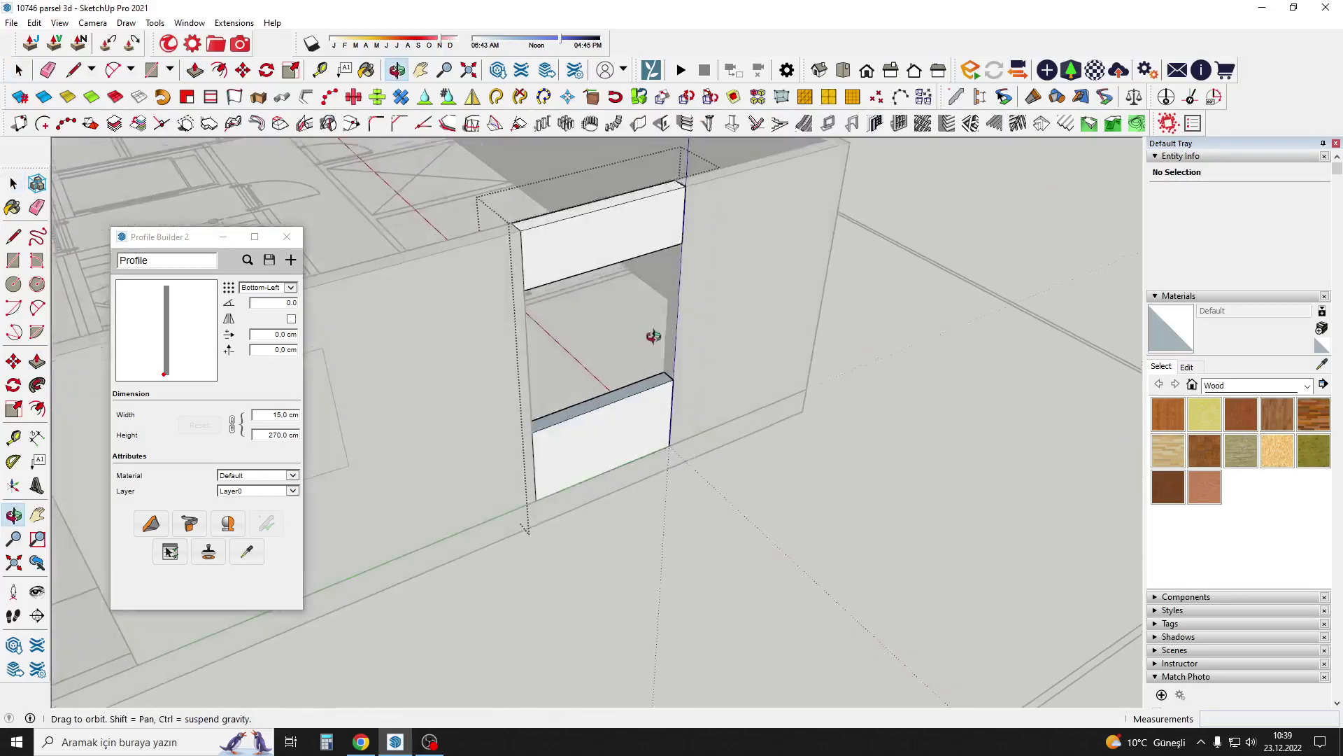
{"action": "scroll", "coordinate": [618, 240], "scroll_direction": "up", "scroll_amount": 2}
{"action": "left_click", "coordinate": [618, 235]}
{"action": "key", "text": "Delete"}
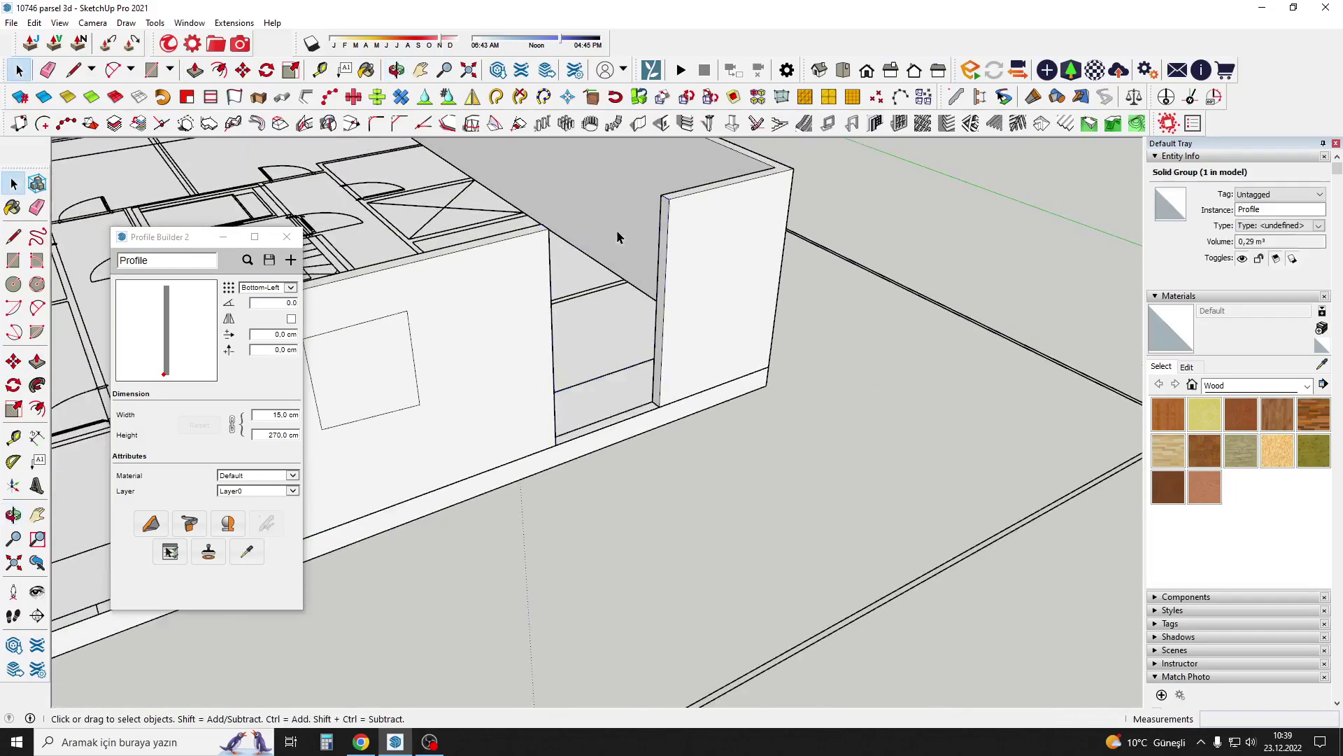
Extend the next panel group by pulling out its narrow side face.
{"action": "double_click", "coordinate": [698, 261]}
{"action": "key", "text": "p"}
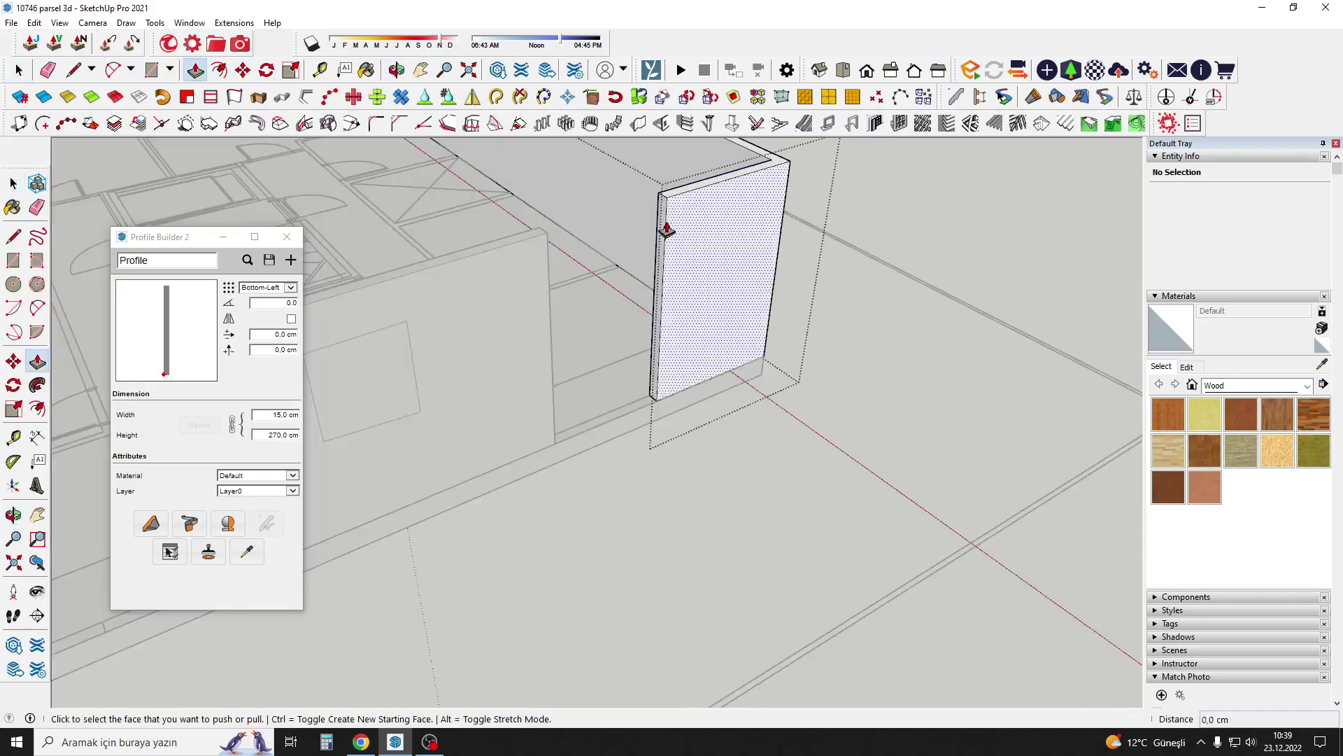
{"action": "left_click", "coordinate": [665, 225]}
{"action": "left_click", "coordinate": [546, 240]}
{"action": "key", "text": "space"}
{"action": "scroll", "coordinate": [640, 333], "scroll_direction": "down", "scroll_amount": 3}
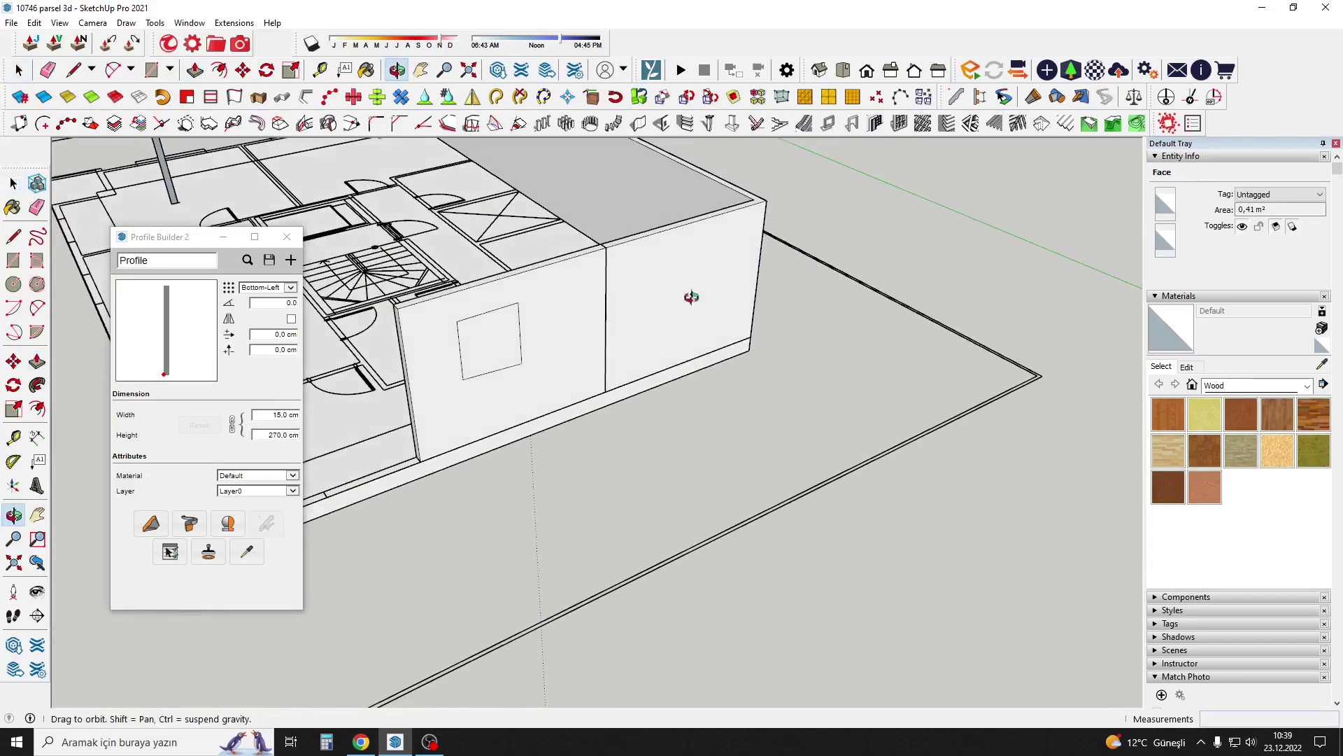
{"action": "mouse_move", "coordinate": [690, 297]}
{"action": "middle_mouse_down"}
{"action": "mouse_move", "coordinate": [676, 286]}
{"action": "mouse_move", "coordinate": [699, 311]}
{"action": "mouse_move", "coordinate": [686, 333]}
{"action": "middle_mouse_up"}
{"action": "scroll", "coordinate": [710, 310], "scroll_direction": "up", "scroll_amount": 2}
{"action": "scroll", "coordinate": [710, 310], "scroll_direction": "down", "scroll_amount": 3}
Pull another wall panel's side face out to its new length.
{"action": "double_click", "coordinate": [690, 313]}
{"action": "scroll", "coordinate": [691, 312], "scroll_direction": "up", "scroll_amount": 3}
{"action": "key", "text": "p"}
{"action": "left_click", "coordinate": [665, 336]}
{"action": "left_click", "coordinate": [727, 325]}
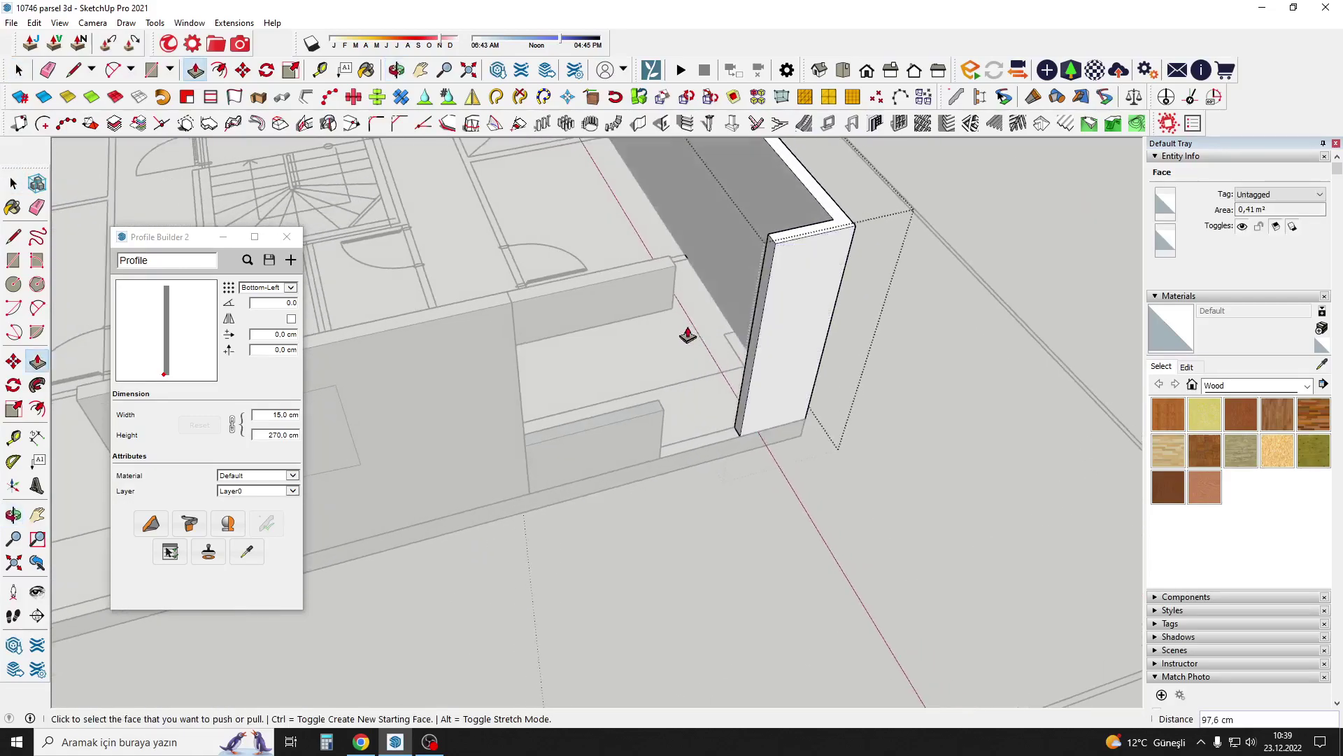
{"action": "key", "text": "space"}
Move the window frame group further right along the wall.
{"action": "key", "text": "Escape"}
{"action": "left_click", "coordinate": [656, 295]}
{"action": "key", "text": "m"}
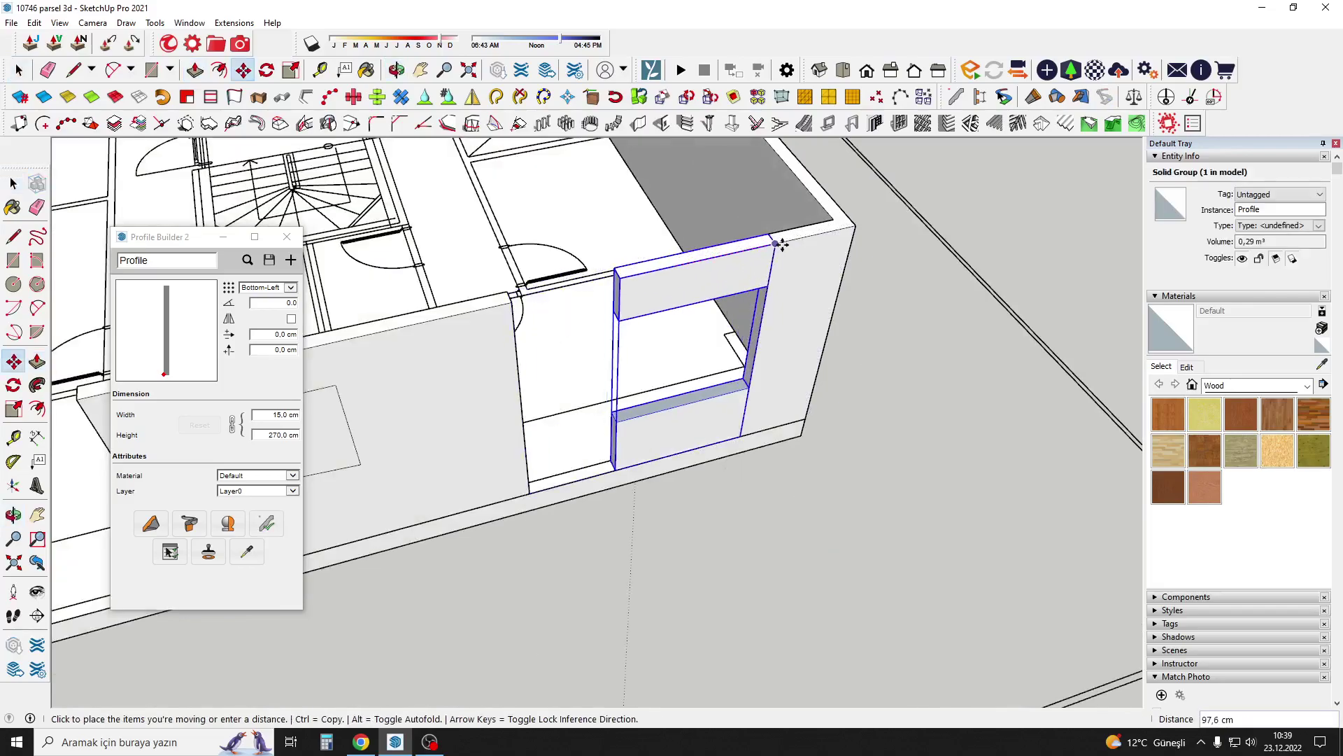
{"action": "left_click", "coordinate": [774, 240]}
{"action": "key", "text": "space"}
{"action": "middle_click_drag", "start_coordinate": [774, 240], "coordinate": [486, 290]}
Lengthen the wall by pulling its end face with Push/Pull.
{"action": "double_click", "coordinate": [486, 290]}
{"action": "key", "text": "p"}
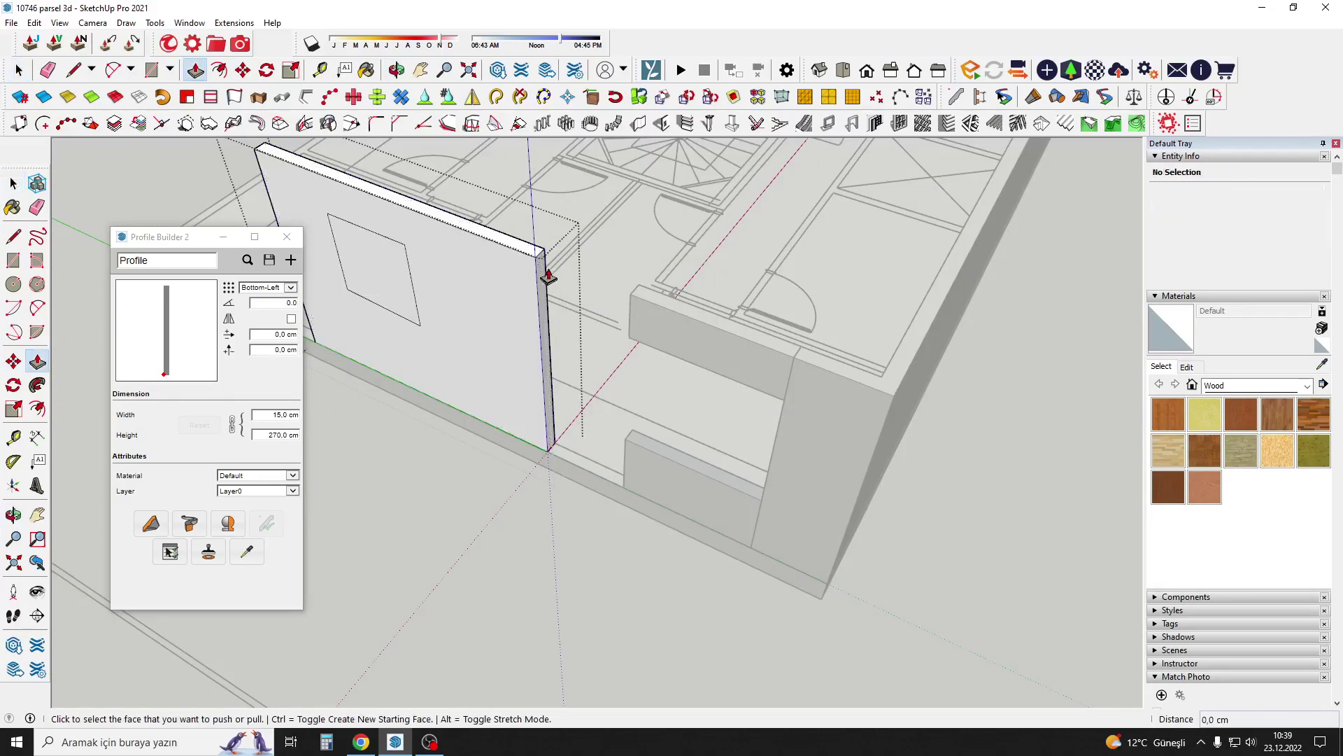
{"action": "left_click", "coordinate": [544, 273]}
{"action": "left_click", "coordinate": [623, 300]}
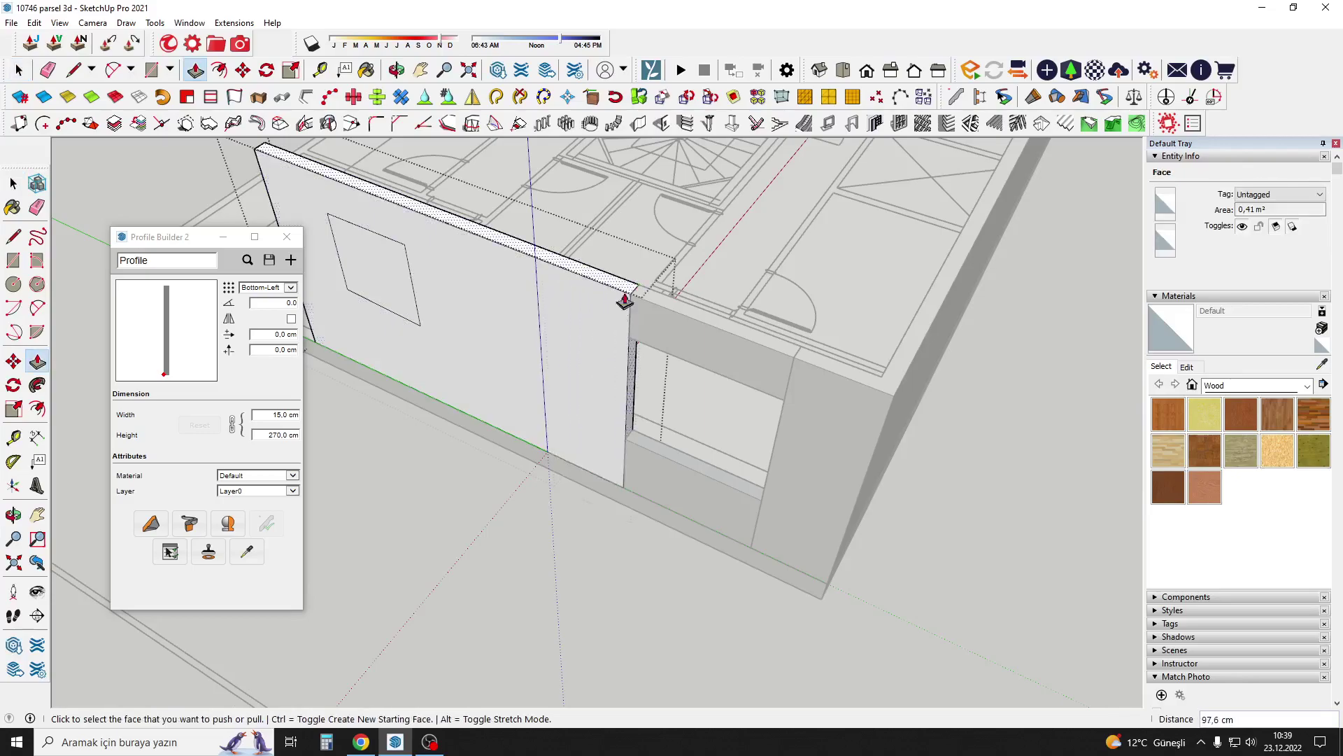
{"action": "key", "text": "space"}
{"action": "mouse_move", "coordinate": [624, 300]}
{"action": "middle_mouse_down"}
{"action": "mouse_move", "coordinate": [756, 330]}
{"action": "mouse_move", "coordinate": [670, 320]}
{"action": "middle_mouse_up"}
{"action": "left_click", "coordinate": [670, 319]}
Erase the rectangle sketched on the wall.
{"action": "double_click", "coordinate": [672, 321]}
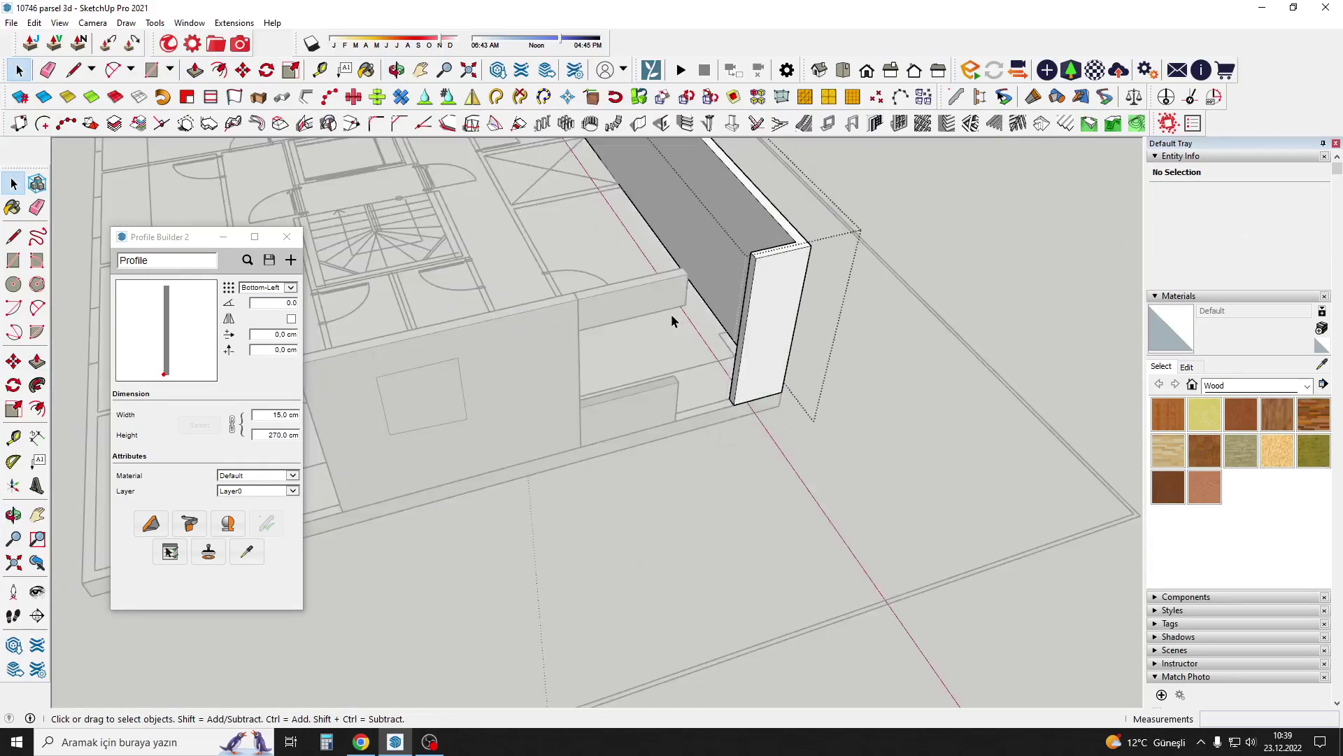
{"action": "scroll", "coordinate": [671, 320], "scroll_direction": "down", "scroll_amount": 3}
{"action": "mouse_move", "coordinate": [671, 320]}
{"action": "middle_mouse_down"}
{"action": "mouse_move", "coordinate": [591, 375]}
{"action": "mouse_move", "coordinate": [573, 334]}
{"action": "mouse_move", "coordinate": [521, 365]}
{"action": "middle_mouse_up"}
{"action": "scroll", "coordinate": [521, 366], "scroll_direction": "up", "scroll_amount": 3}
{"action": "scroll", "coordinate": [571, 335], "scroll_direction": "up", "scroll_amount": 2}
{"action": "double_click", "coordinate": [588, 345]}
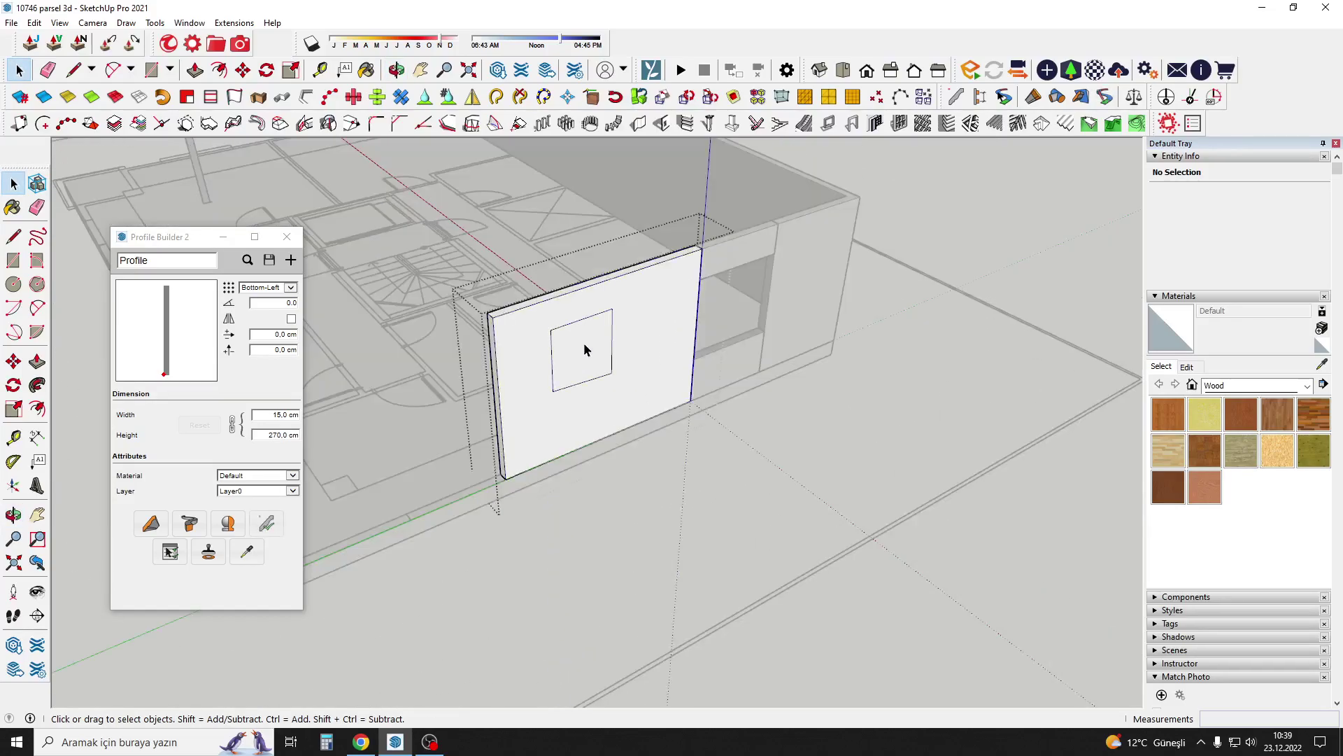
{"action": "key", "text": "e"}
{"action": "left_click_drag", "start_coordinate": [618, 355], "coordinate": [618, 355]}
{"action": "key", "text": "space"}
Copy the window frame onto the wall's left part.
{"action": "scroll", "coordinate": [618, 354], "scroll_direction": "down", "scroll_amount": 3}
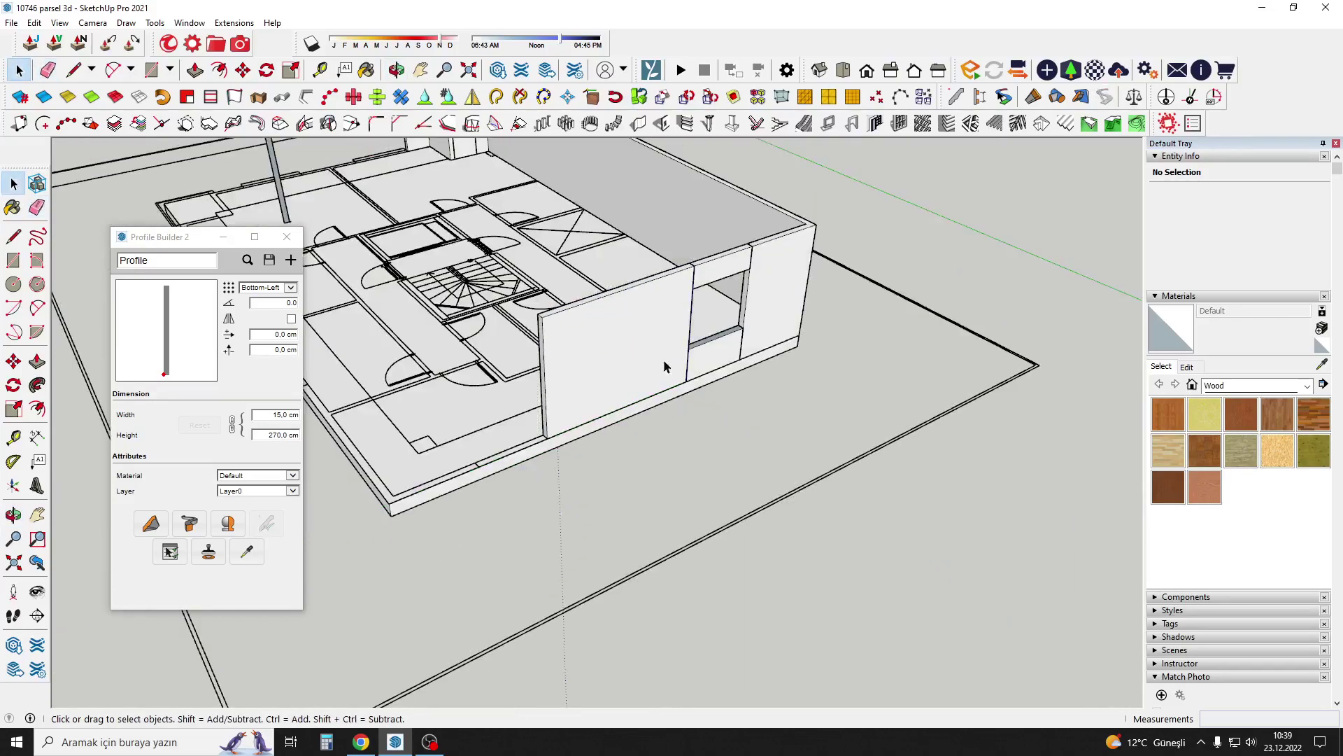
{"action": "mouse_move", "coordinate": [666, 363]}
{"action": "middle_mouse_down"}
{"action": "mouse_move", "coordinate": [874, 300]}
{"action": "mouse_move", "coordinate": [779, 322]}
{"action": "mouse_move", "coordinate": [634, 416]}
{"action": "middle_mouse_up"}
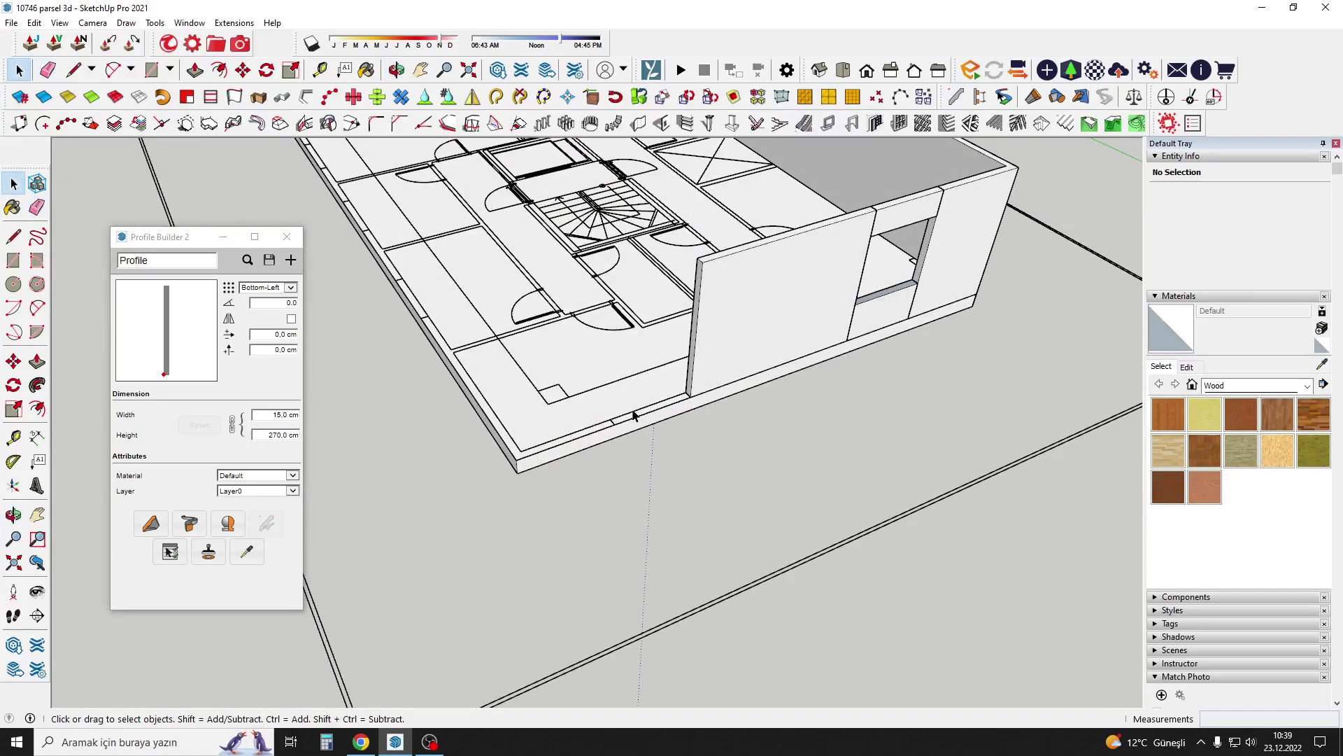
{"action": "left_click", "coordinate": [751, 343]}
{"action": "middle_click_drag", "start_coordinate": [750, 343], "coordinate": [903, 352]}
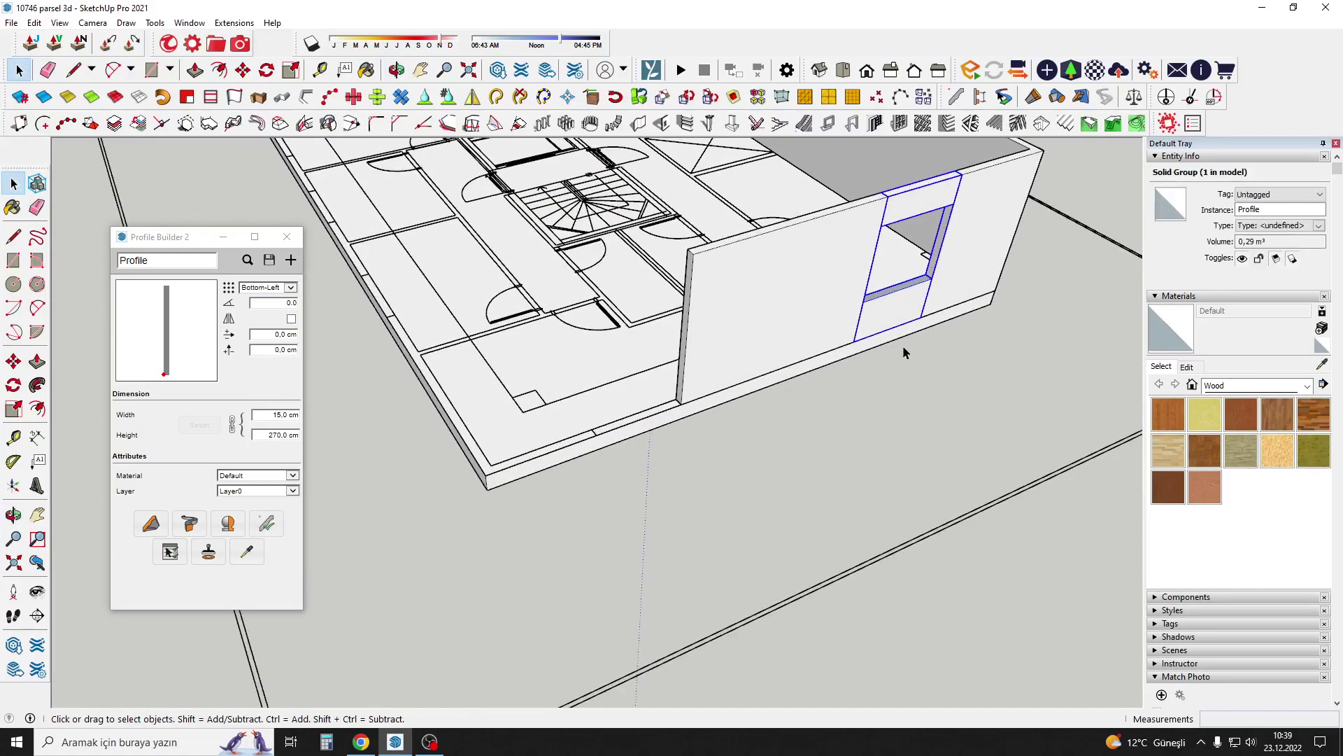
{"action": "middle_click_drag", "start_coordinate": [617, 421], "coordinate": [773, 375]}
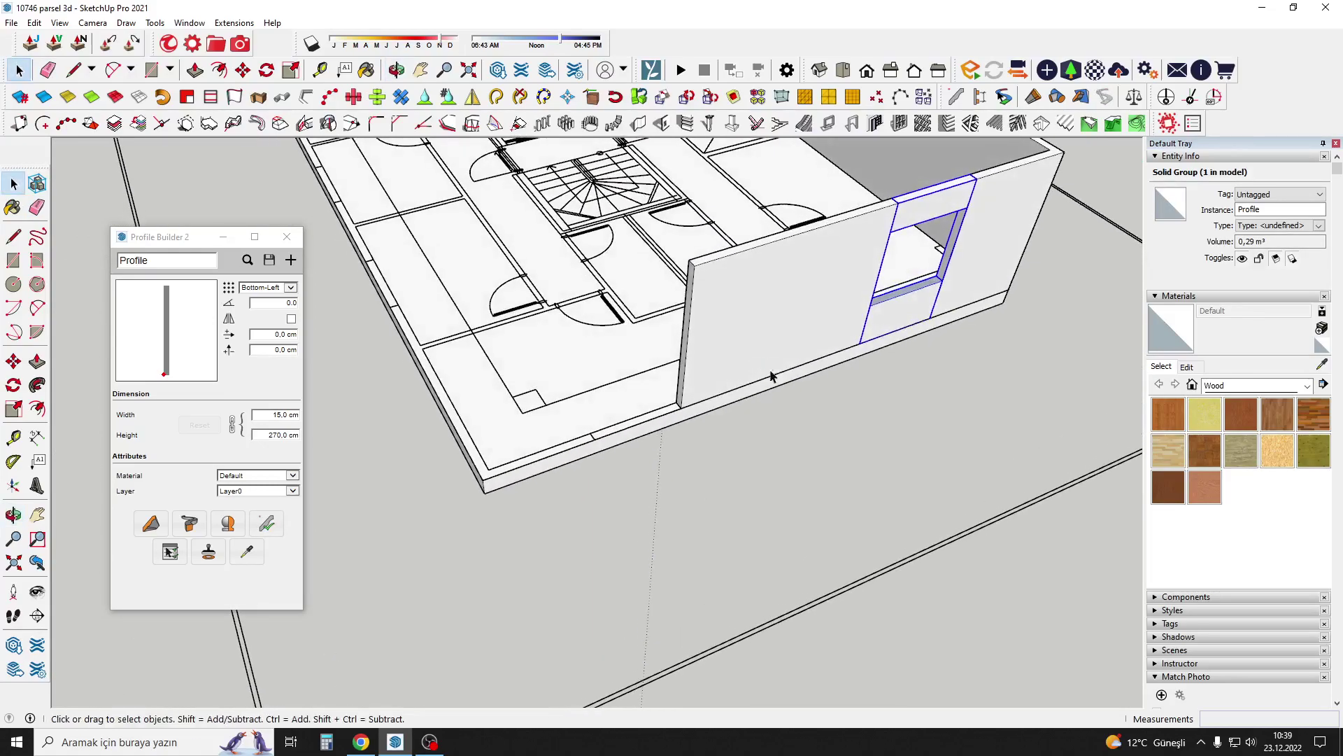
{"action": "key", "text": "m"}
{"action": "left_click", "coordinate": [931, 318]}
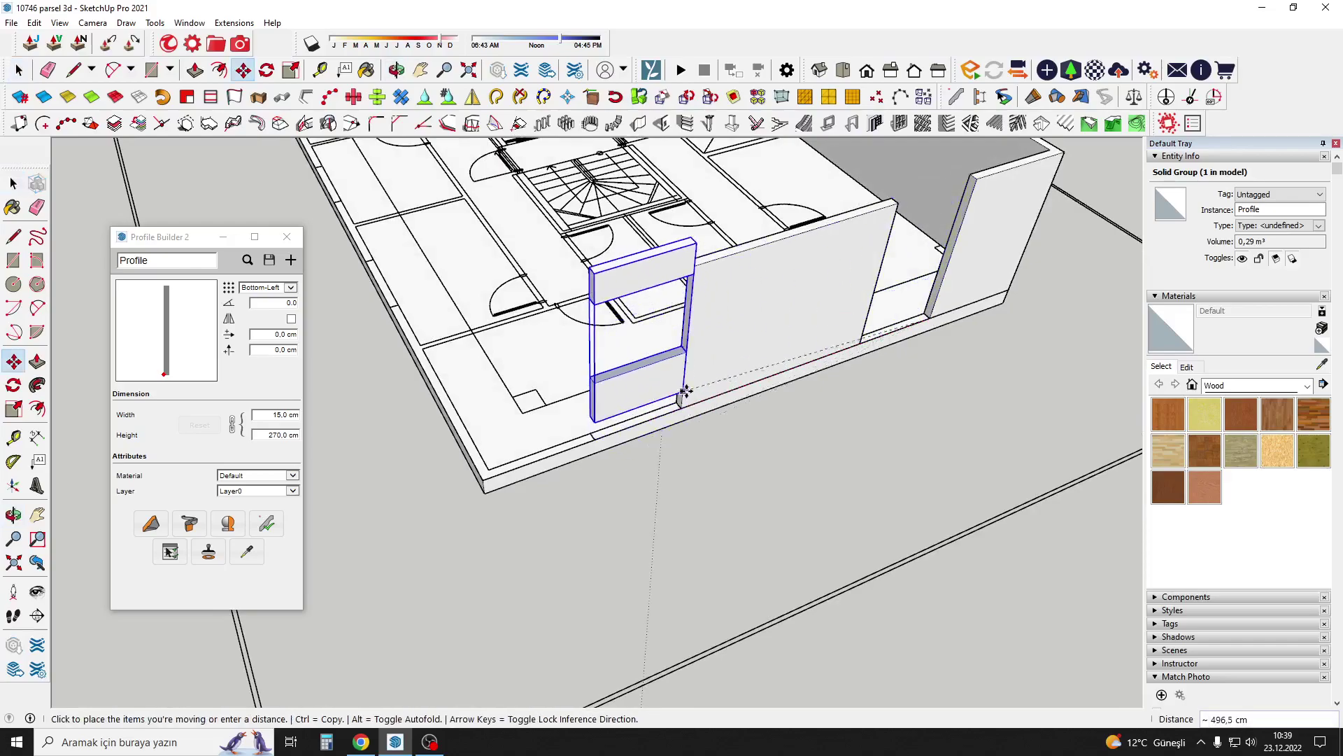
{"action": "left_click", "coordinate": [719, 465]}
{"action": "mouse_move", "coordinate": [720, 464]}
{"action": "middle_mouse_down"}
{"action": "mouse_move", "coordinate": [801, 441]}
{"action": "mouse_move", "coordinate": [779, 482]}
{"action": "middle_mouse_up"}
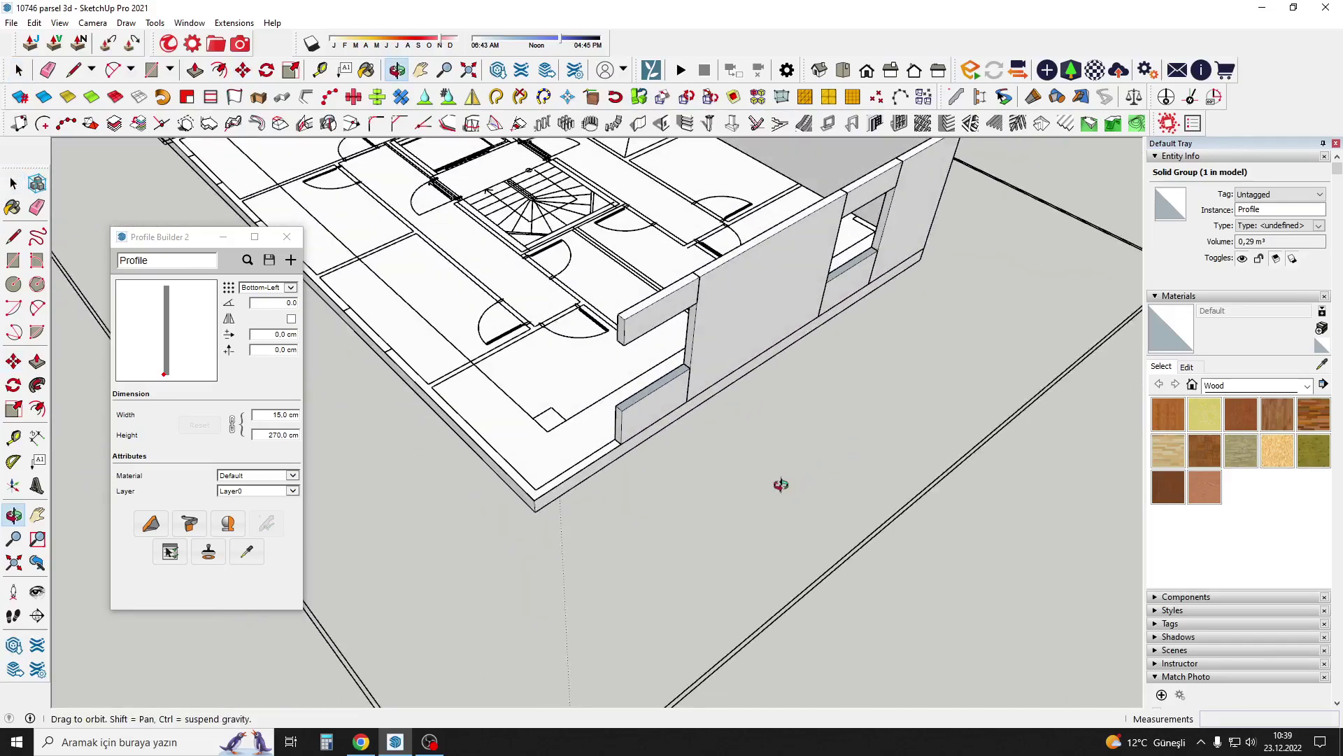
{"action": "key", "text": "space"}
Start a Profile Builder wall member at the wall base, then look over the building.
{"action": "left_click", "coordinate": [140, 532]}
{"action": "scroll", "coordinate": [592, 494], "scroll_direction": "up", "scroll_amount": 3}
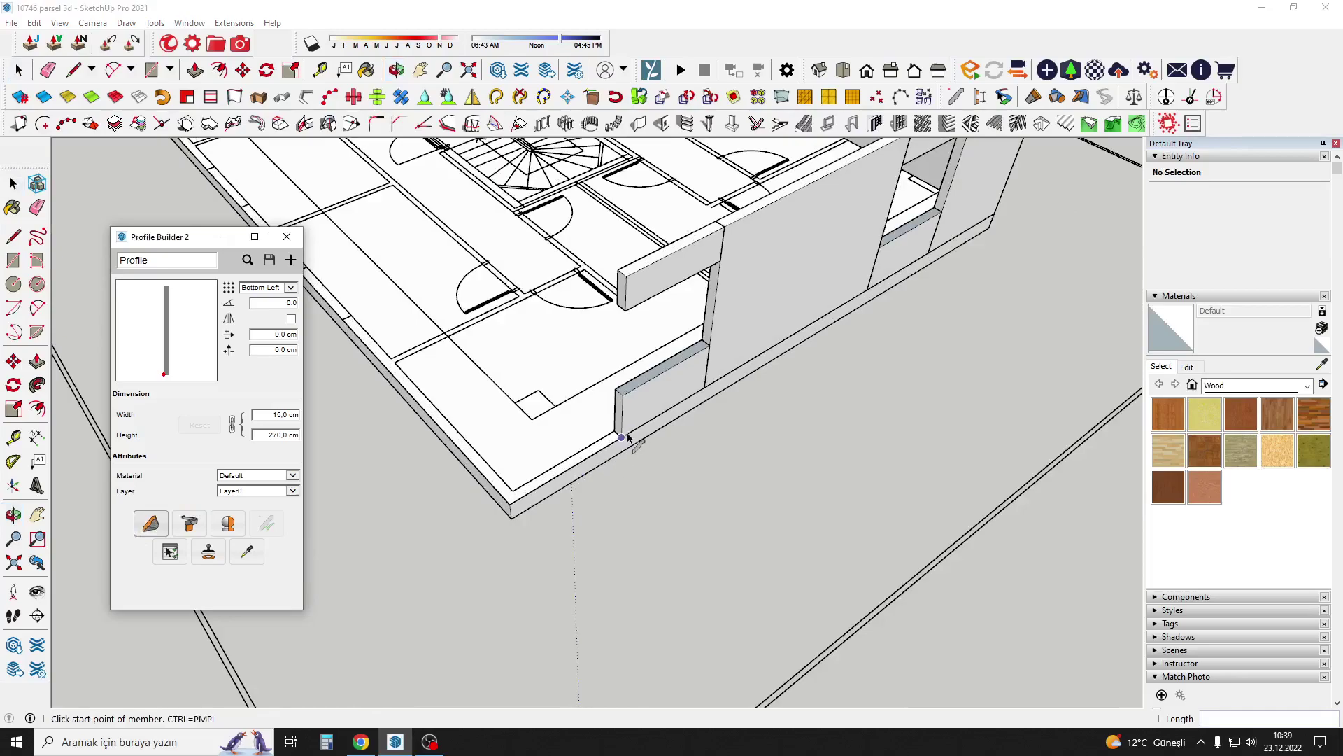
{"action": "left_click", "coordinate": [628, 438]}
{"action": "scroll", "coordinate": [636, 460], "scroll_direction": "up", "scroll_amount": 2}
{"action": "middle_click_drag", "start_coordinate": [636, 460], "coordinate": [611, 338]}
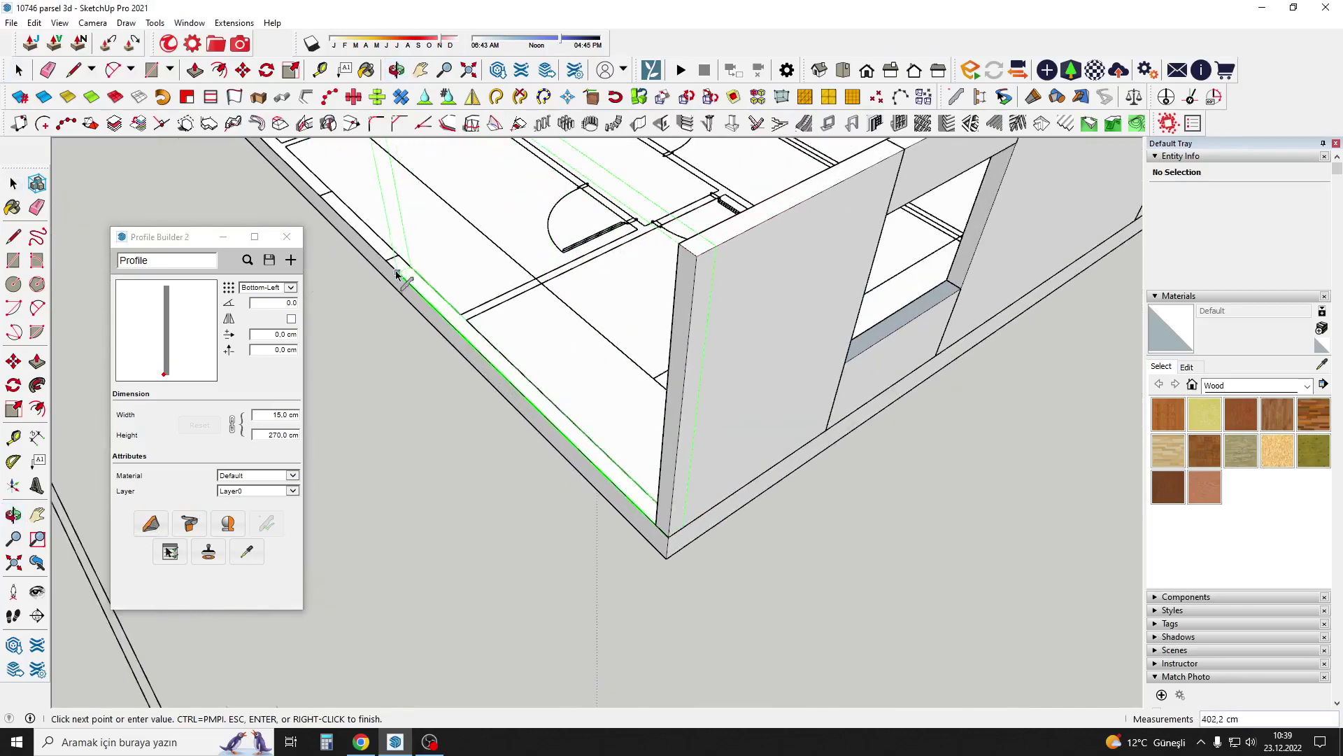
{"action": "scroll", "coordinate": [611, 338], "scroll_direction": "down", "scroll_amount": 3}
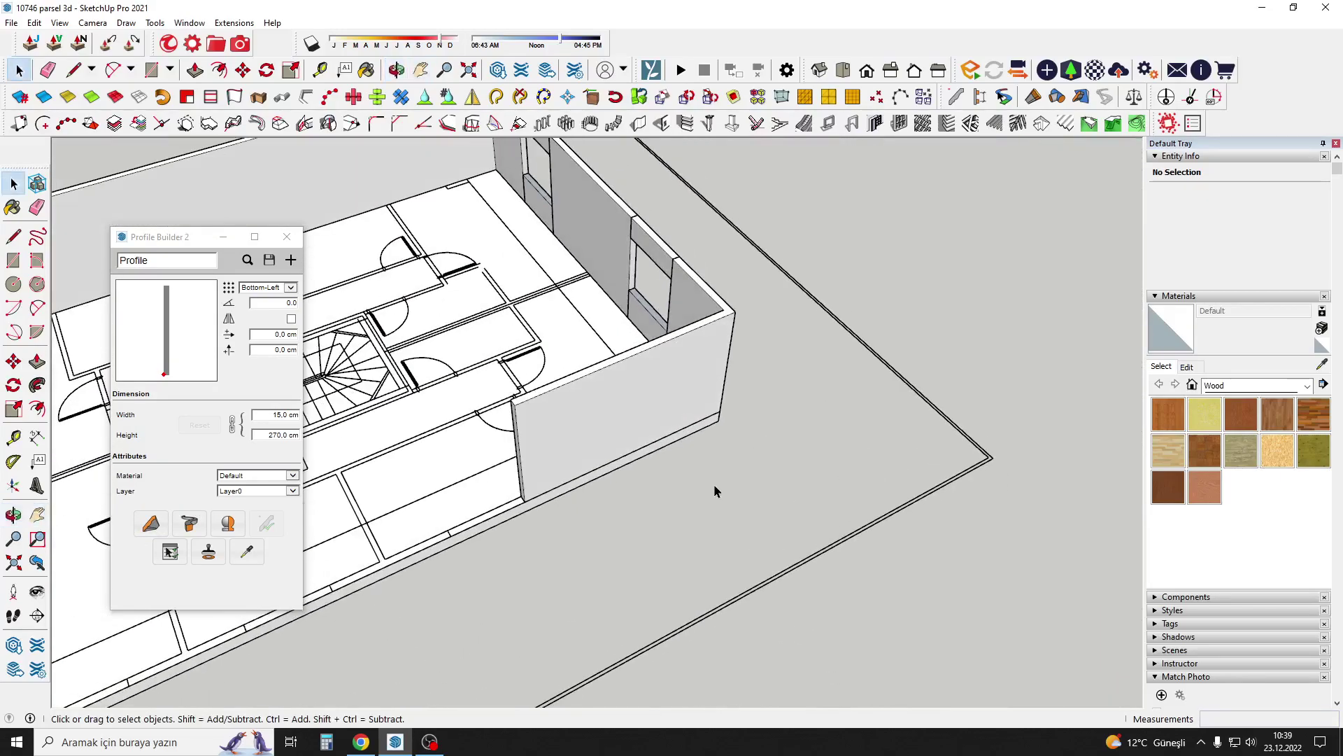
{"action": "scroll", "coordinate": [714, 486], "scroll_direction": "down", "scroll_amount": 3}
{"action": "middle_click_drag", "start_coordinate": [713, 486], "coordinate": [571, 313]}
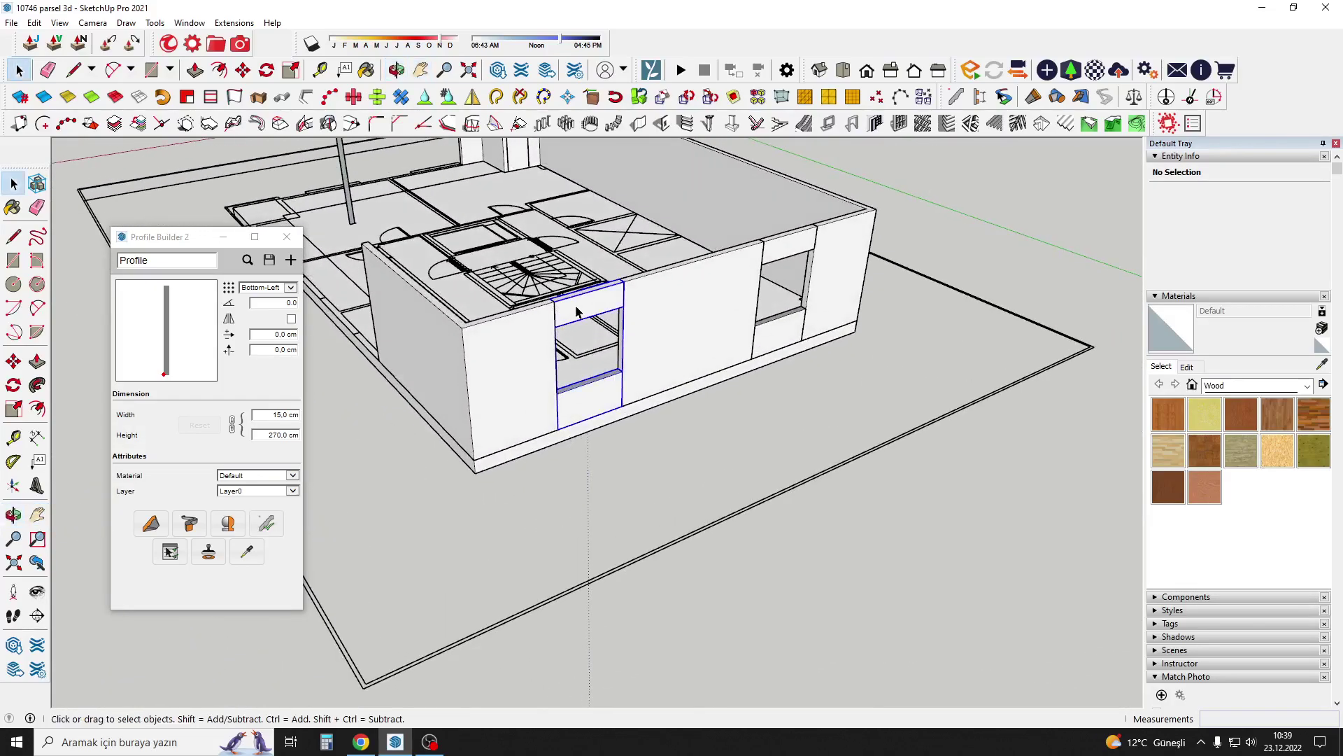
Delete the copied window frame from the left opening.
{"action": "left_click", "coordinate": [576, 311]}
{"action": "key", "text": "Delete"}
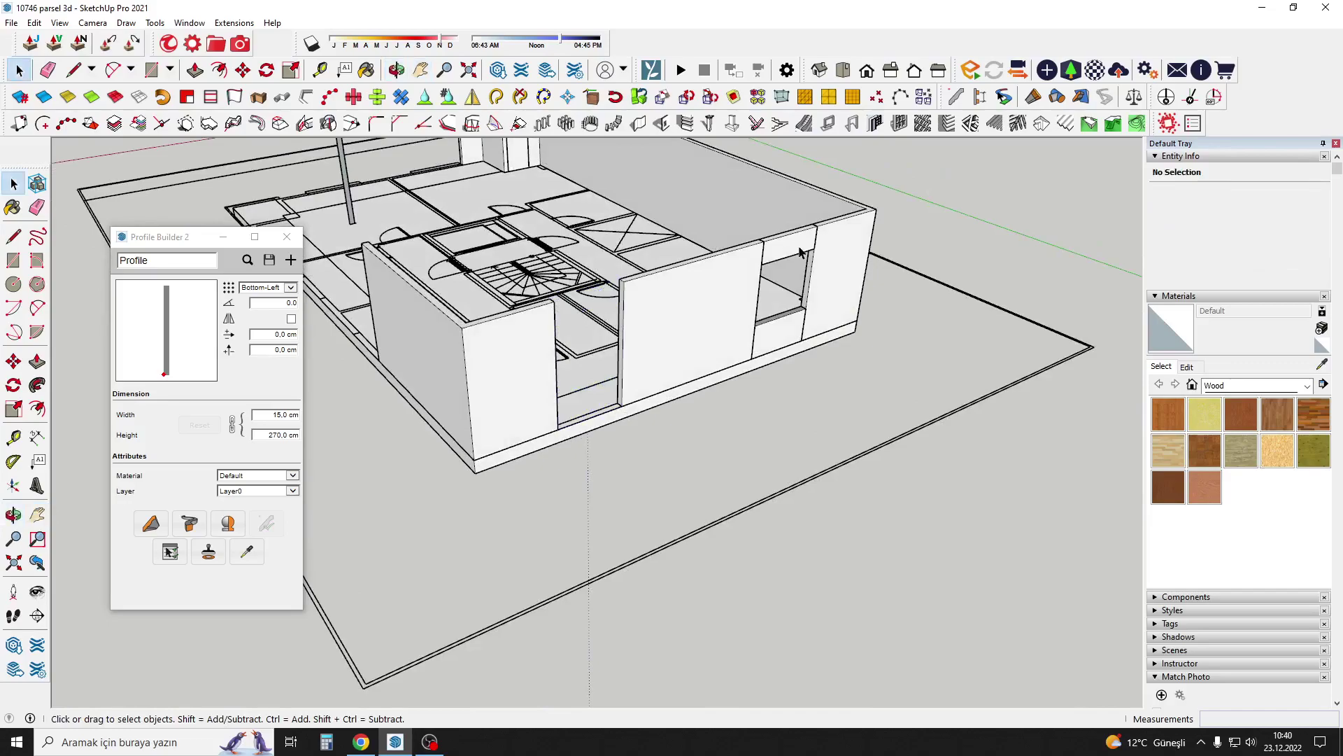
{"action": "left_click", "coordinate": [788, 245]}
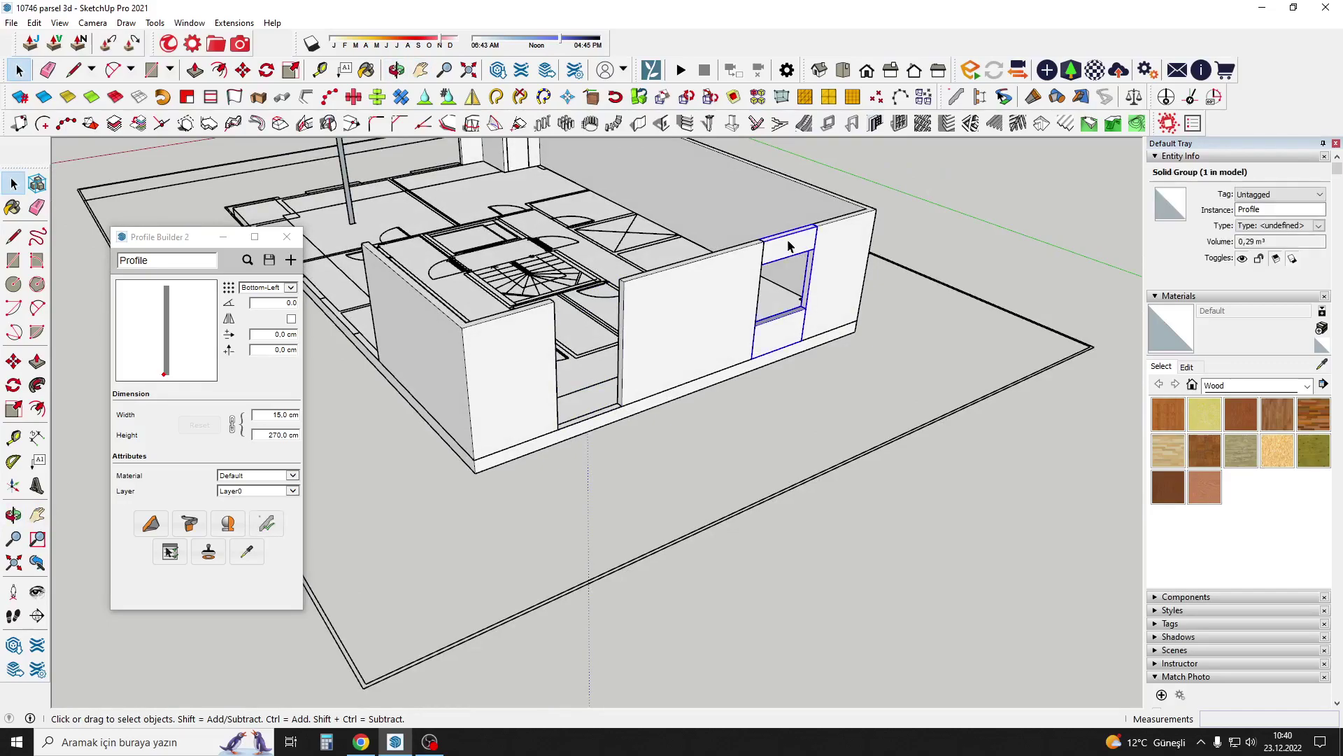
Convert the window frame group into a component.
{"action": "right_click", "coordinate": [788, 245]}
{"action": "left_click", "coordinate": [832, 365]}
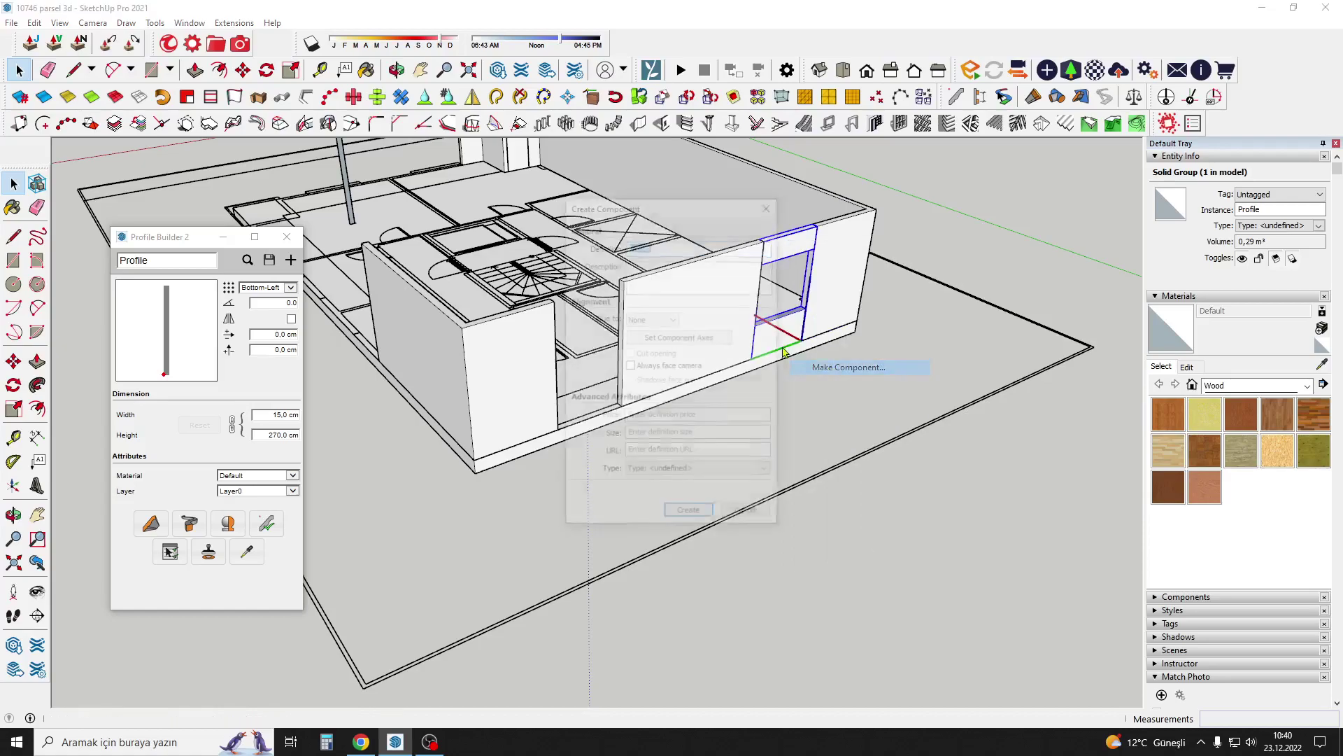
{"action": "left_click", "coordinate": [692, 514]}
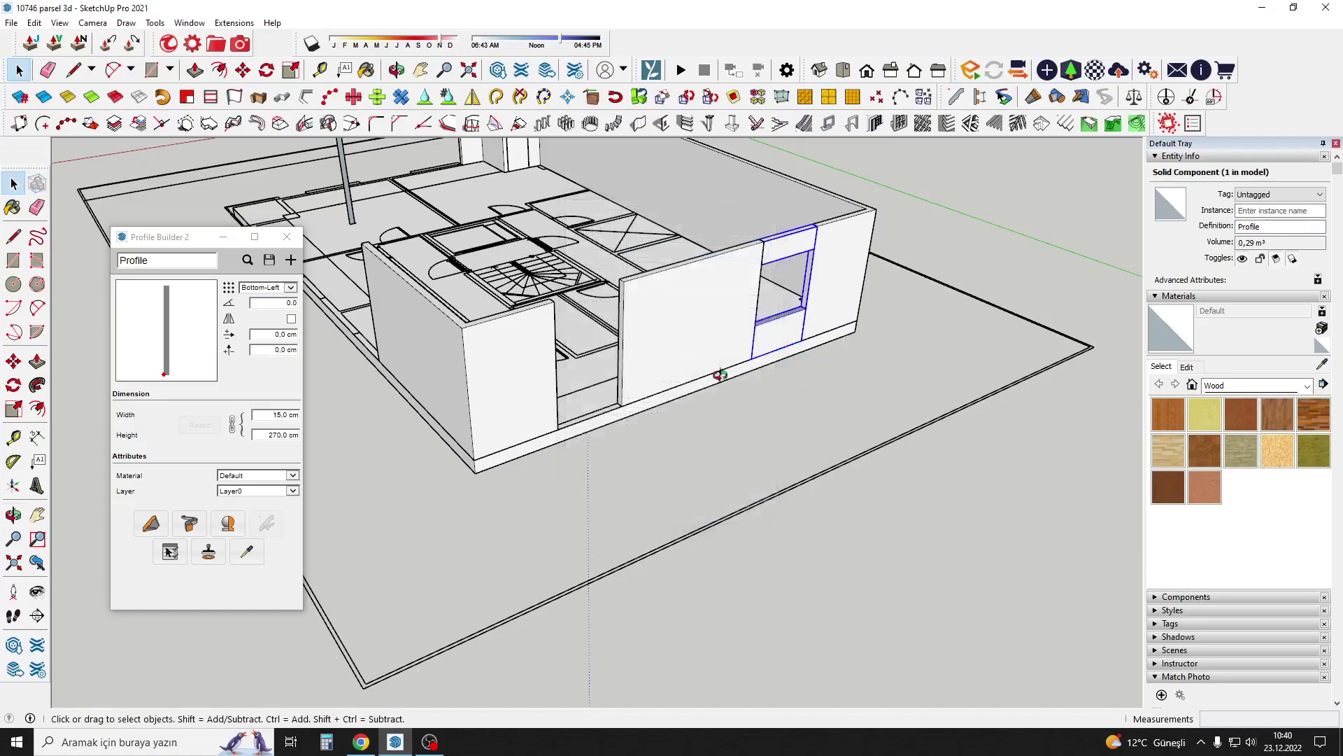
{"action": "middle_click_drag", "start_coordinate": [720, 375], "coordinate": [735, 419]}
{"action": "scroll", "coordinate": [735, 420], "scroll_direction": "up", "scroll_amount": 3}
Copy the frame component about 495 cm into the left wall opening.
{"action": "key", "text": "m"}
{"action": "left_click", "coordinate": [801, 368]}
{"action": "key", "text": "ctrl"}
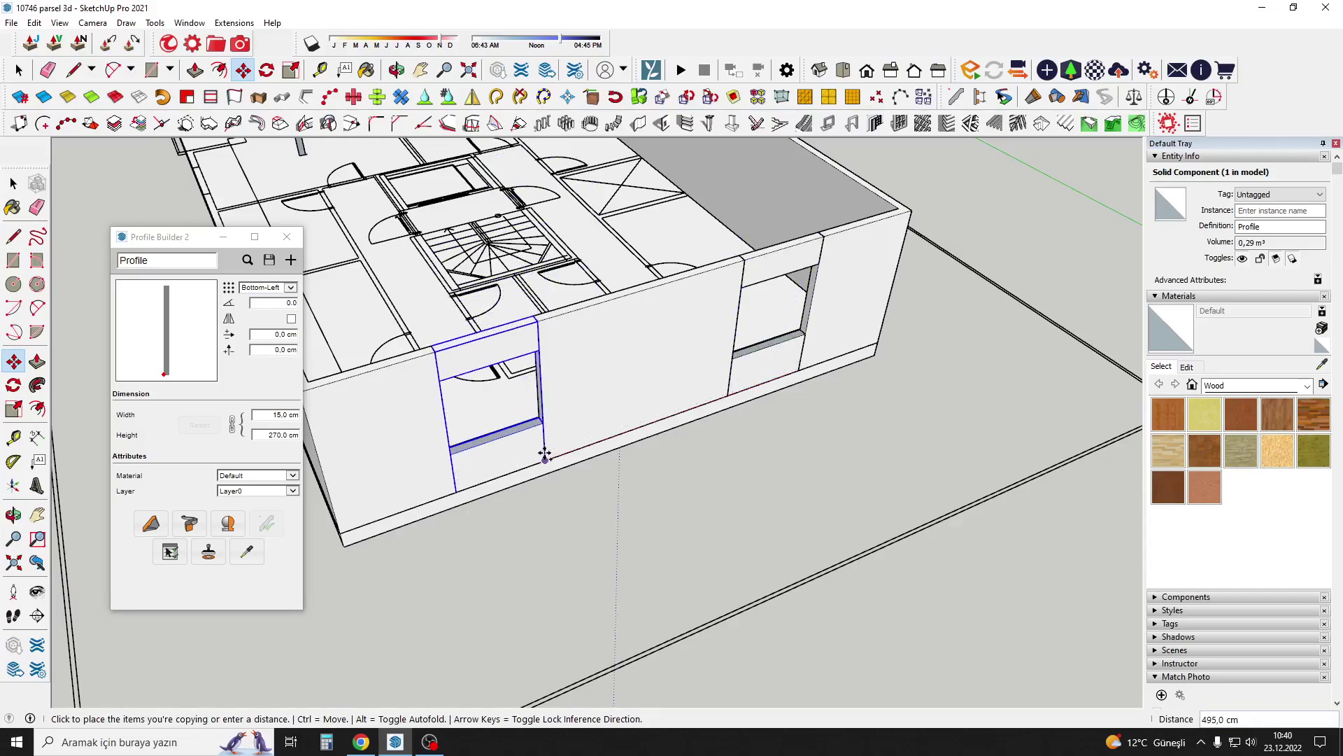
{"action": "left_click", "coordinate": [545, 453]}
{"action": "scroll", "coordinate": [792, 468], "scroll_direction": "down", "scroll_amount": 3}
{"action": "mouse_move", "coordinate": [792, 469]}
{"action": "middle_mouse_down"}
{"action": "mouse_move", "coordinate": [687, 462]}
{"action": "mouse_move", "coordinate": [615, 360]}
{"action": "mouse_move", "coordinate": [787, 321]}
{"action": "middle_mouse_up"}
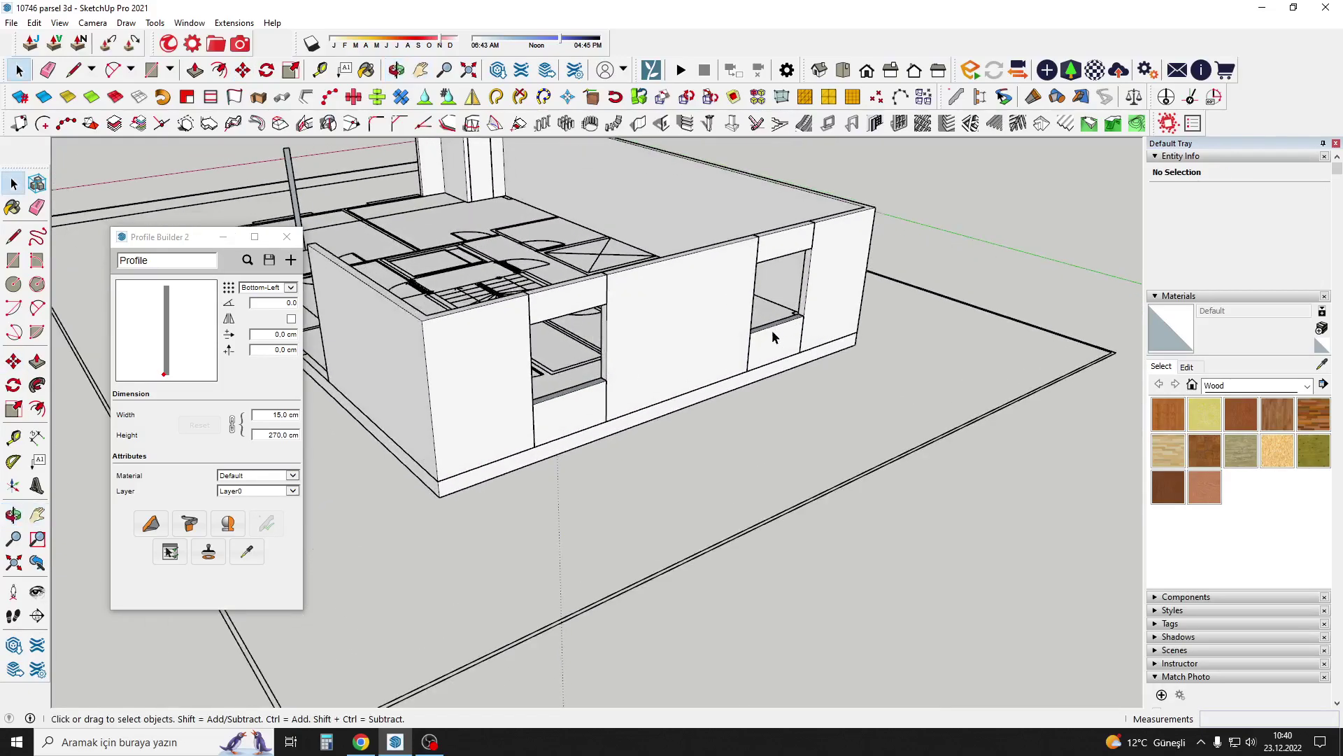
{"action": "scroll", "coordinate": [619, 324], "scroll_direction": "up", "scroll_amount": 1}
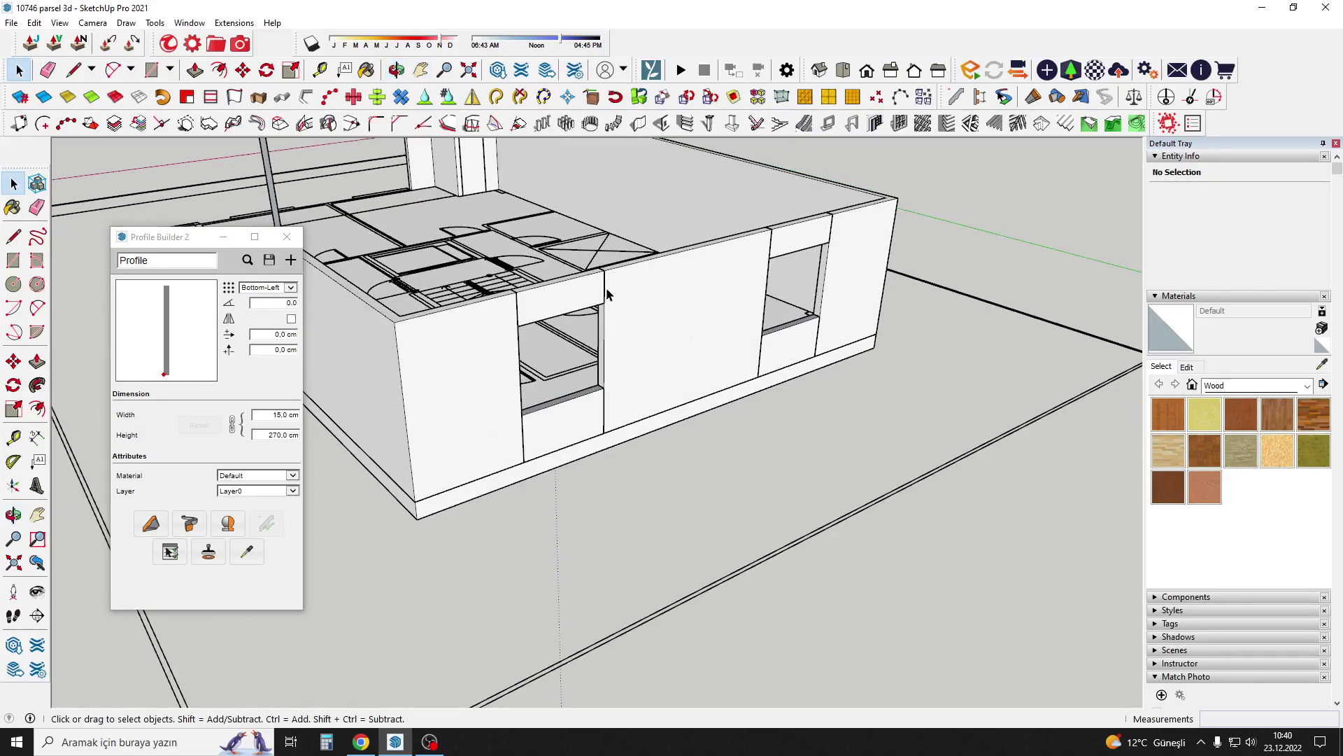
{"action": "scroll", "coordinate": [688, 294], "scroll_direction": "down", "scroll_amount": 2}
{"action": "middle_click_drag", "start_coordinate": [688, 293], "coordinate": [690, 326]}
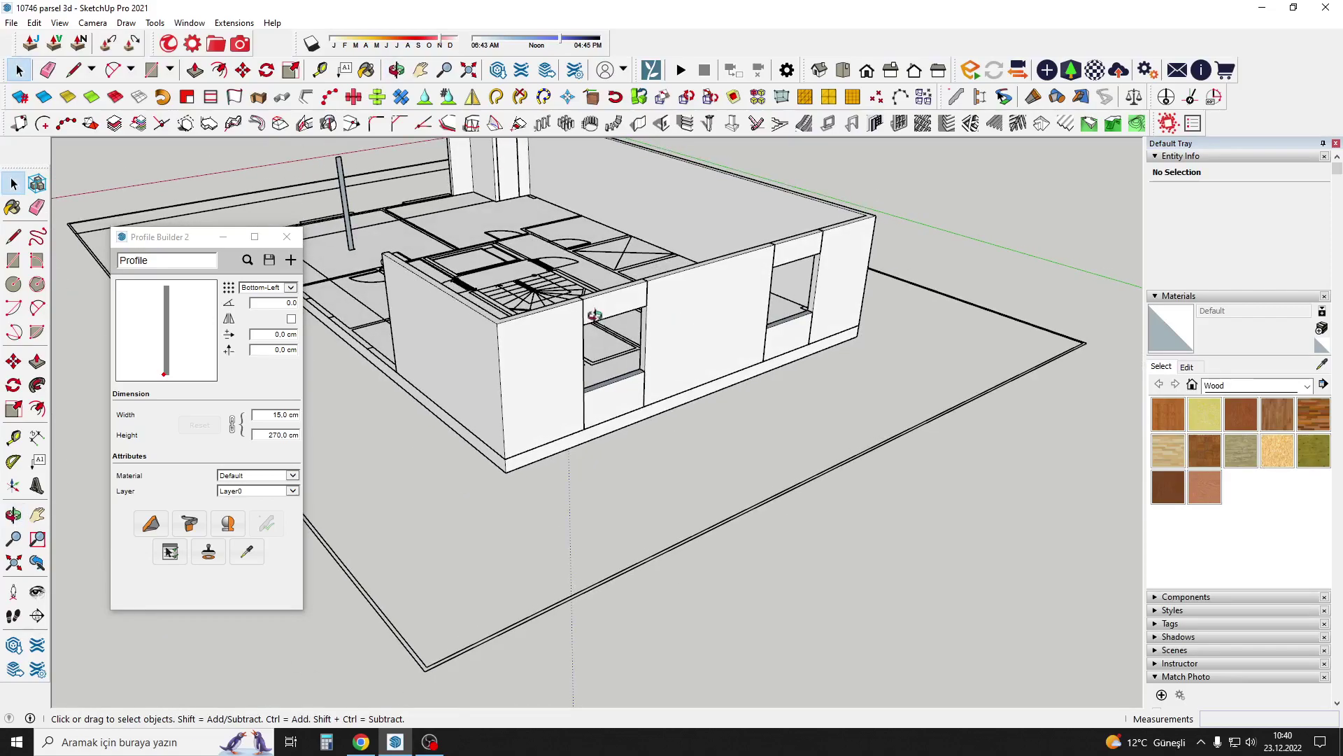
Inside the front window-opening component, select all the frame geometry and make it one group.
{"action": "middle_click_drag", "start_coordinate": [595, 315], "coordinate": [602, 316]}
{"action": "scroll", "coordinate": [631, 307], "scroll_direction": "up", "scroll_amount": 1}
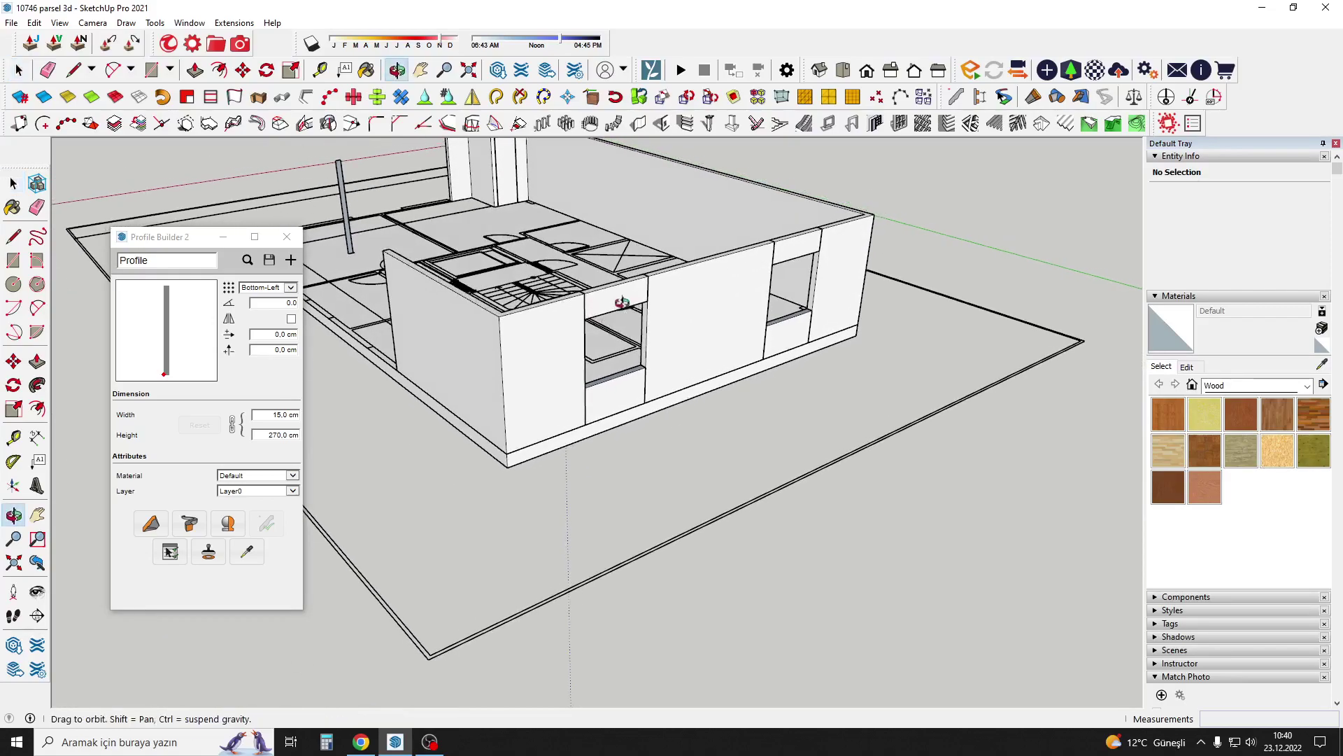
{"action": "scroll", "coordinate": [628, 301], "scroll_direction": "up", "scroll_amount": 1}
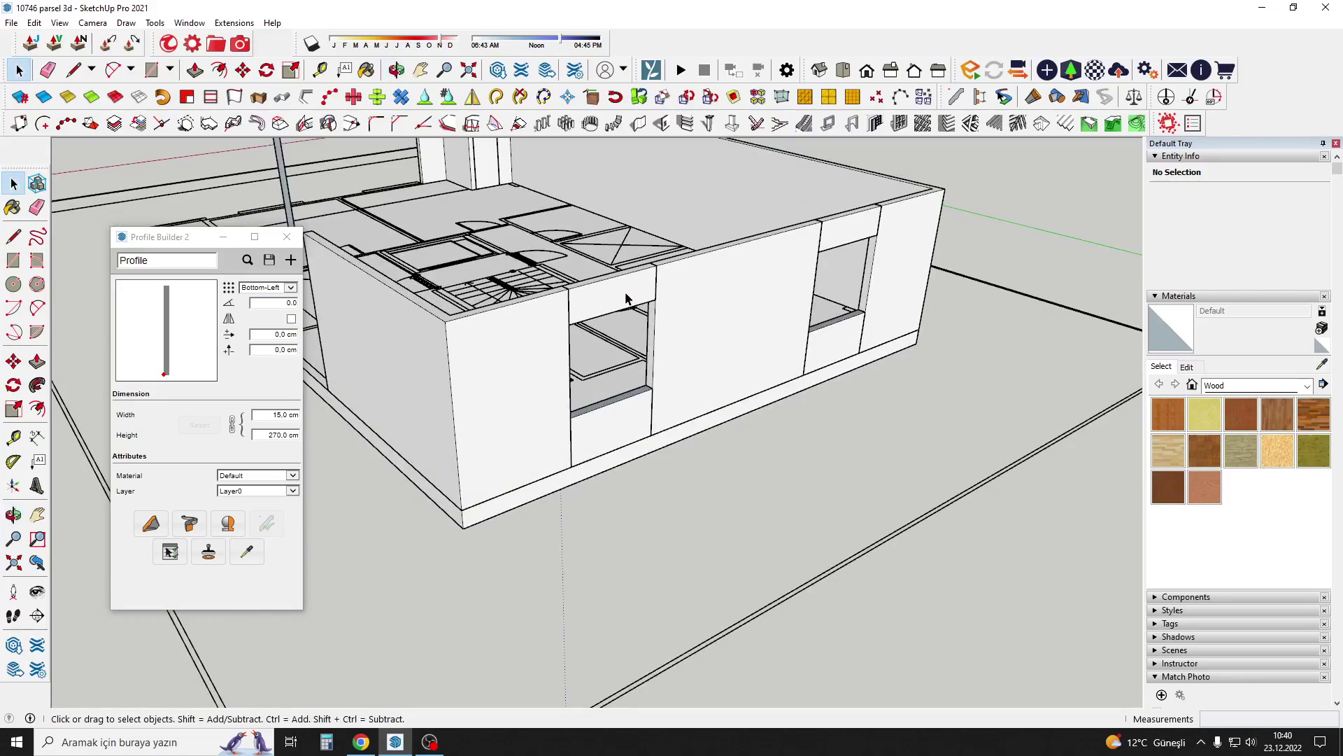
{"action": "left_click", "coordinate": [626, 298]}
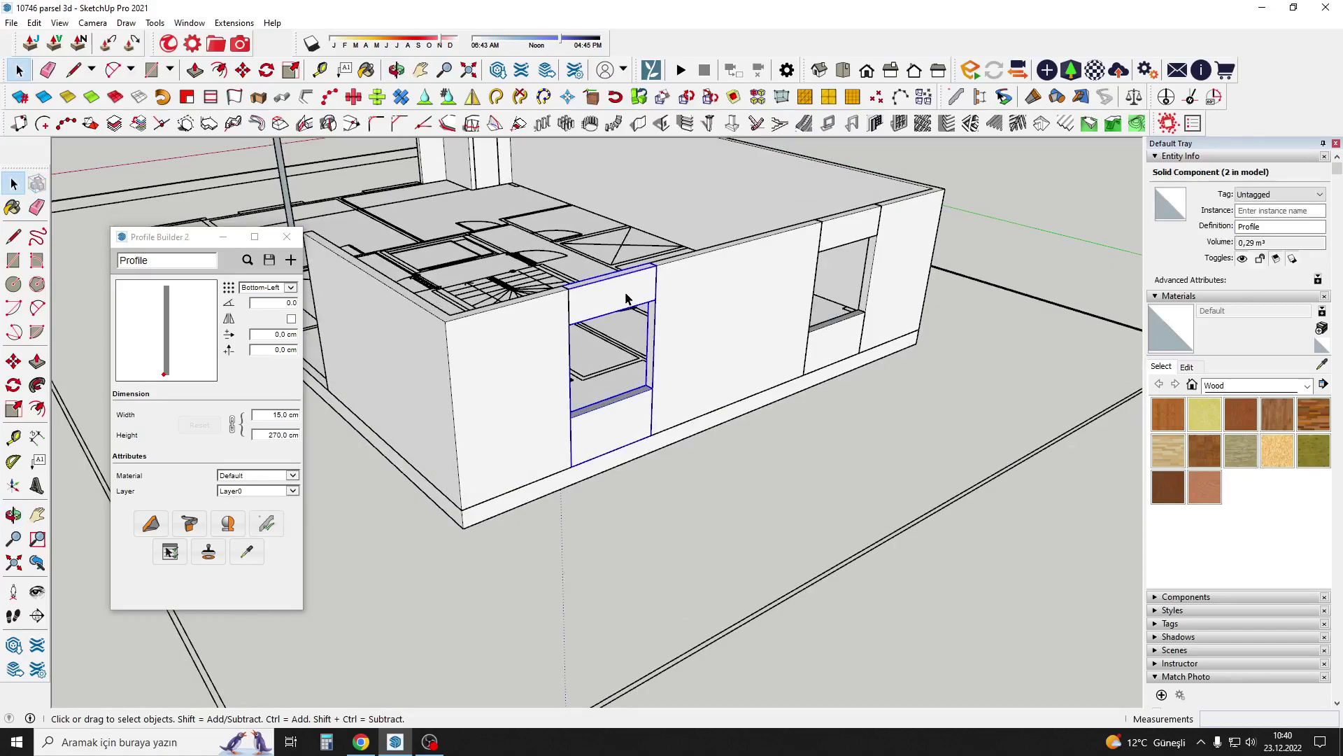
{"action": "double_click", "coordinate": [626, 297]}
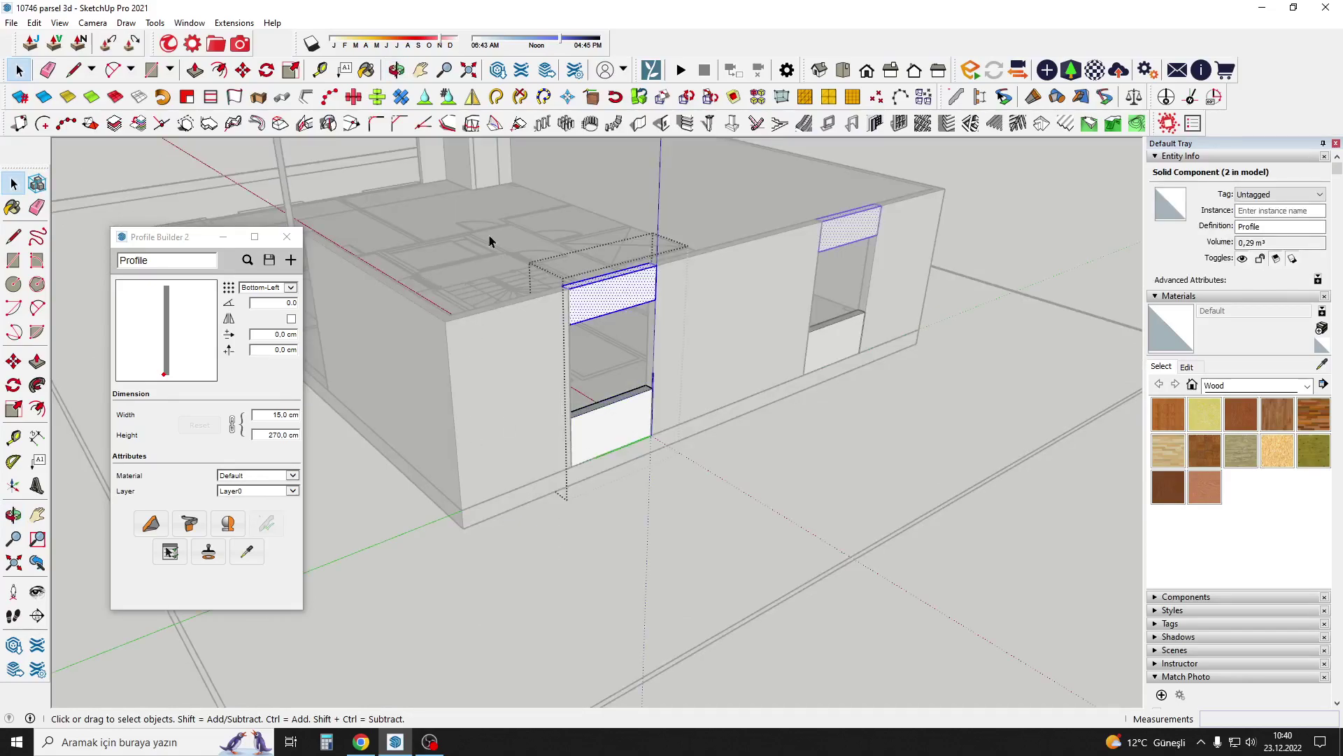
{"action": "left_click_drag", "start_coordinate": [489, 240], "coordinate": [695, 534]}
{"action": "middle_click_drag", "start_coordinate": [695, 533], "coordinate": [604, 307]}
{"action": "right_click", "coordinate": [604, 307]}
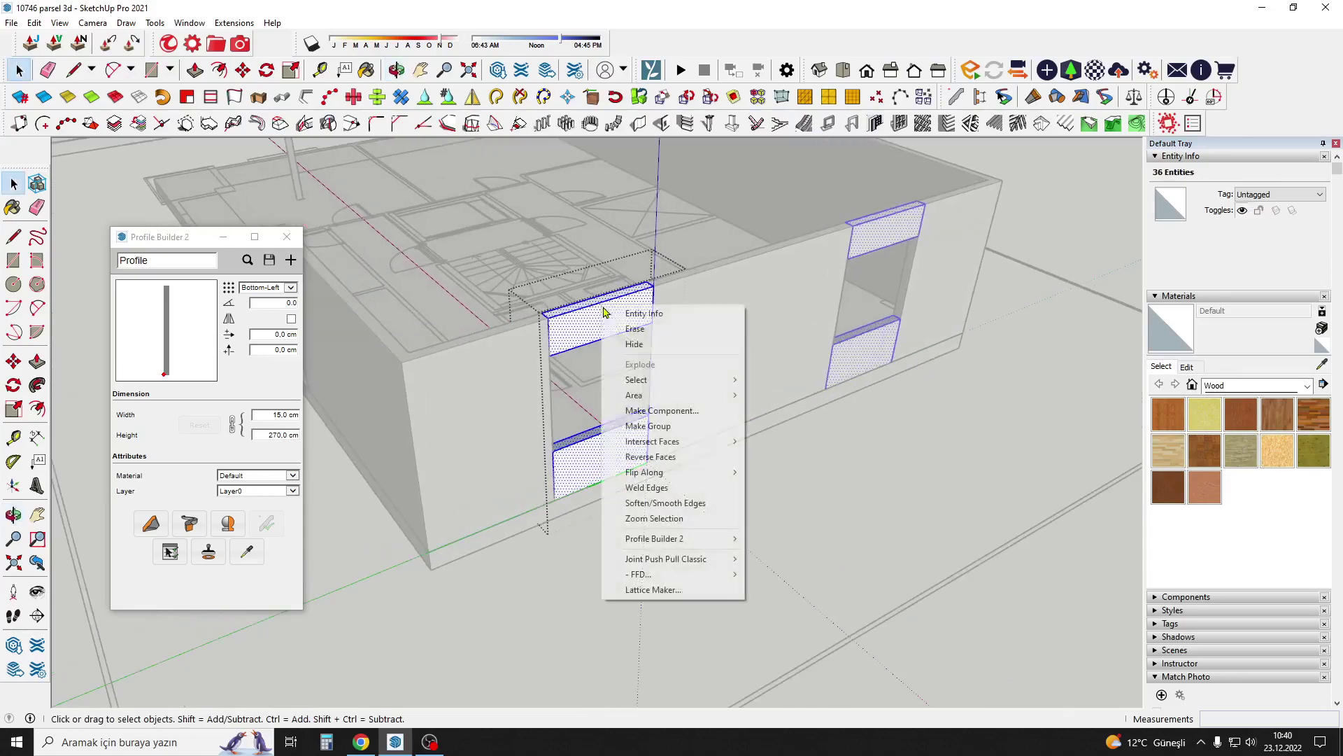
{"action": "left_click", "coordinate": [661, 429]}
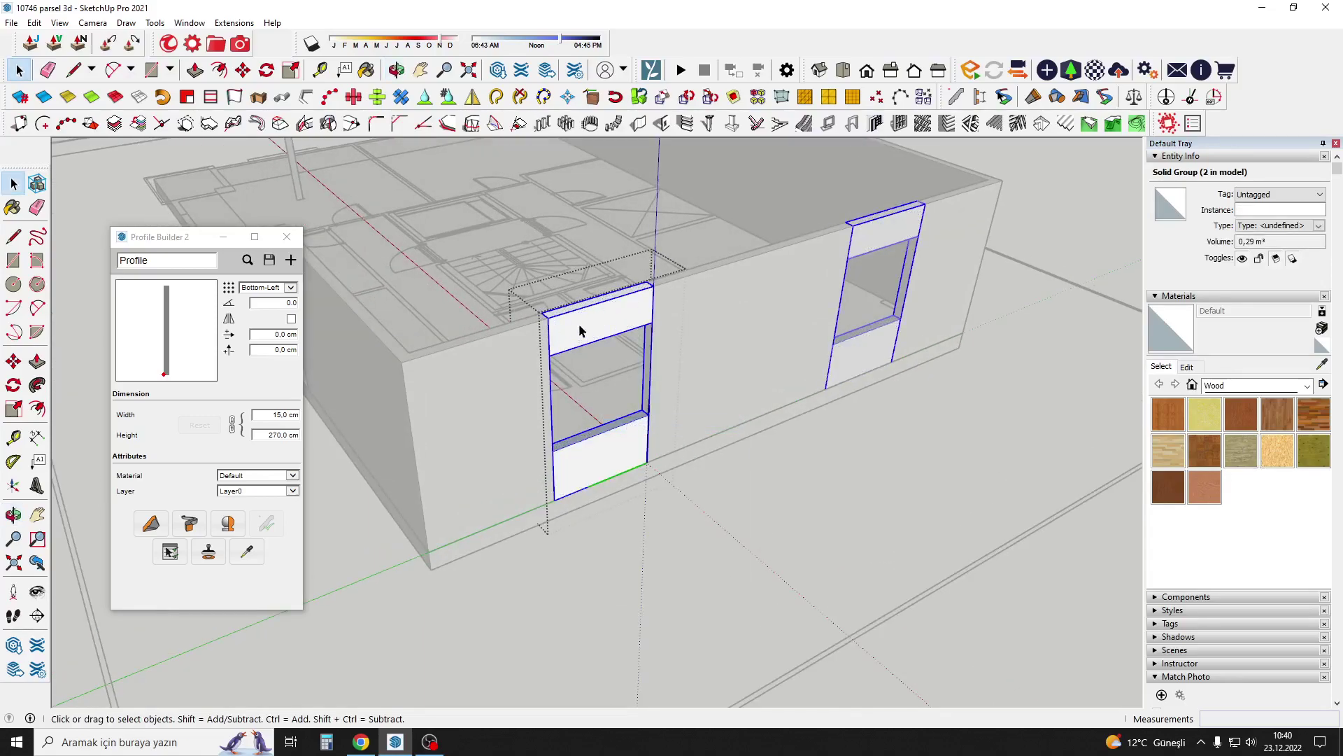
Draw a rectangle pane face across the window opening.
{"action": "middle_click_drag", "start_coordinate": [606, 402], "coordinate": [566, 450]}
{"action": "key", "text": "r"}
{"action": "left_click", "coordinate": [545, 458]}
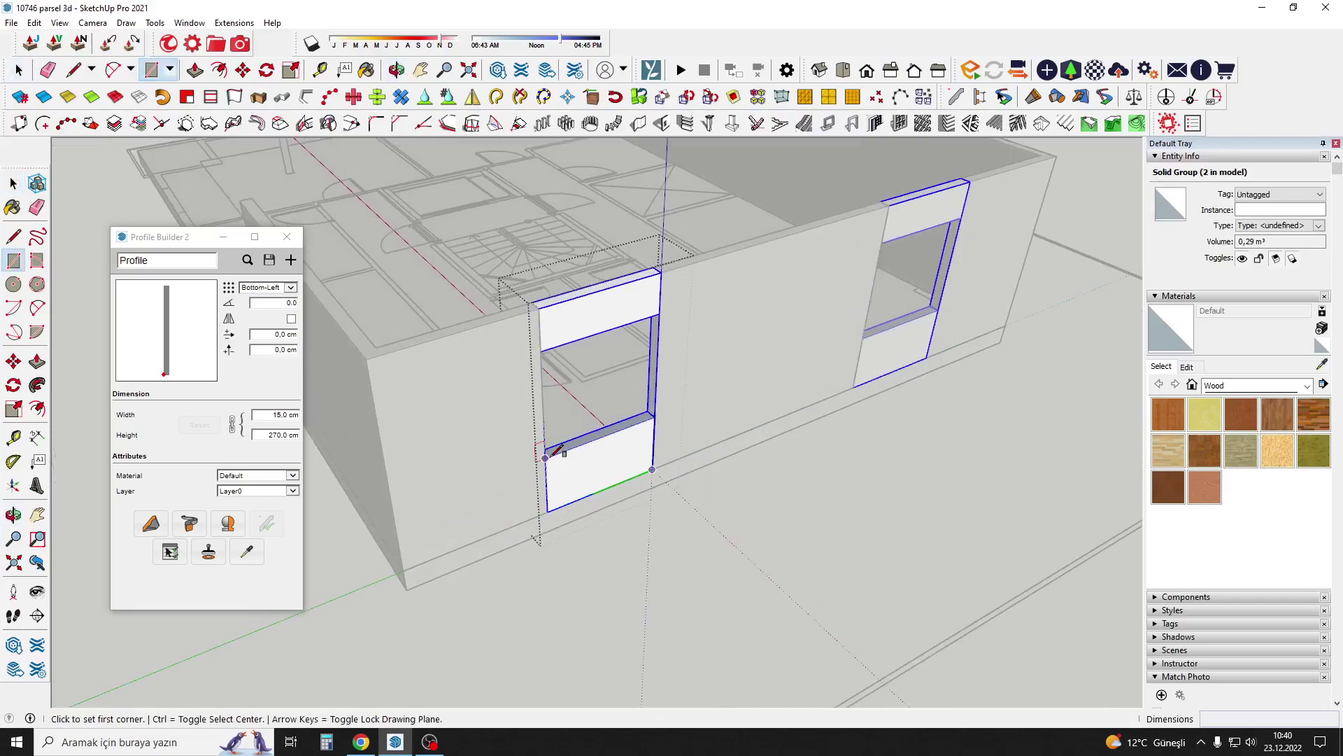
{"action": "left_click", "coordinate": [659, 313]}
{"action": "middle_click_drag", "start_coordinate": [659, 313], "coordinate": [628, 325]}
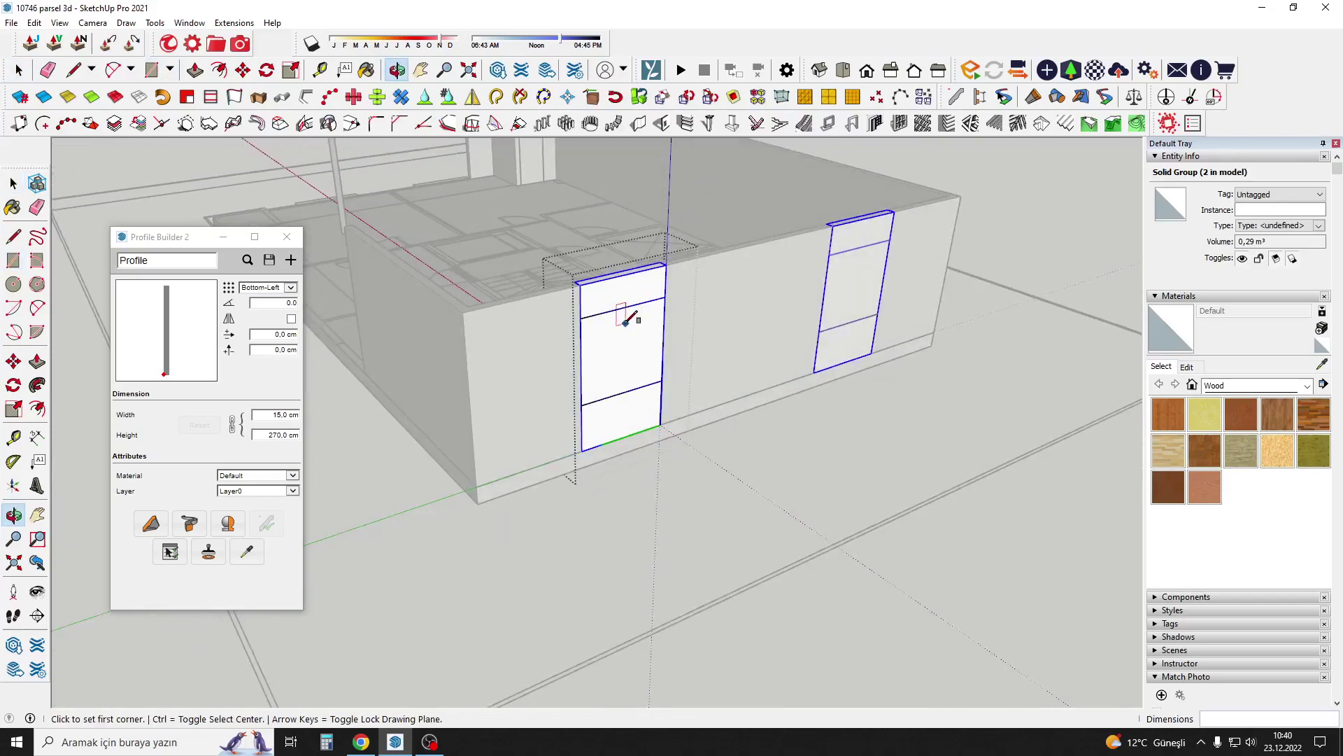
{"action": "key", "text": "space"}
{"action": "double_click", "coordinate": [627, 330]}
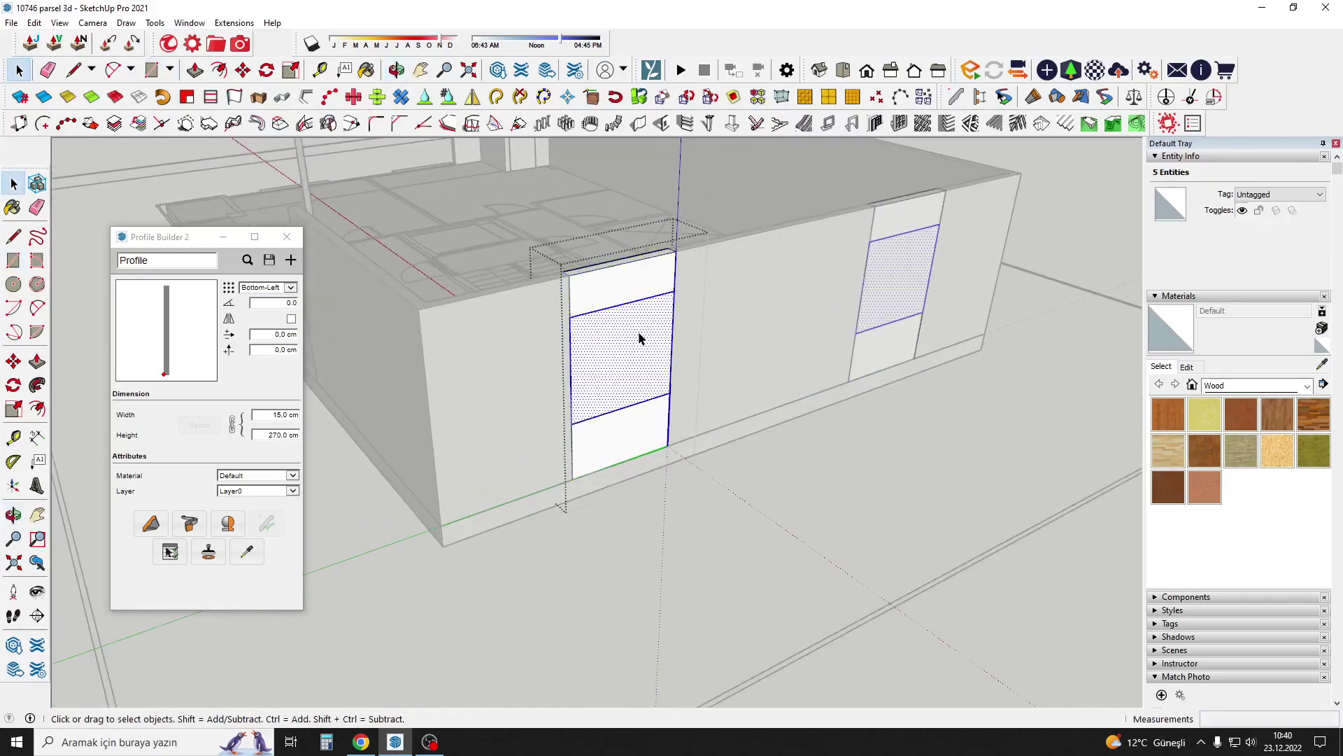
Copy the pane's side edge to the middle, splitting the face in two.
{"action": "key", "text": "m"}
{"action": "key", "text": "space"}
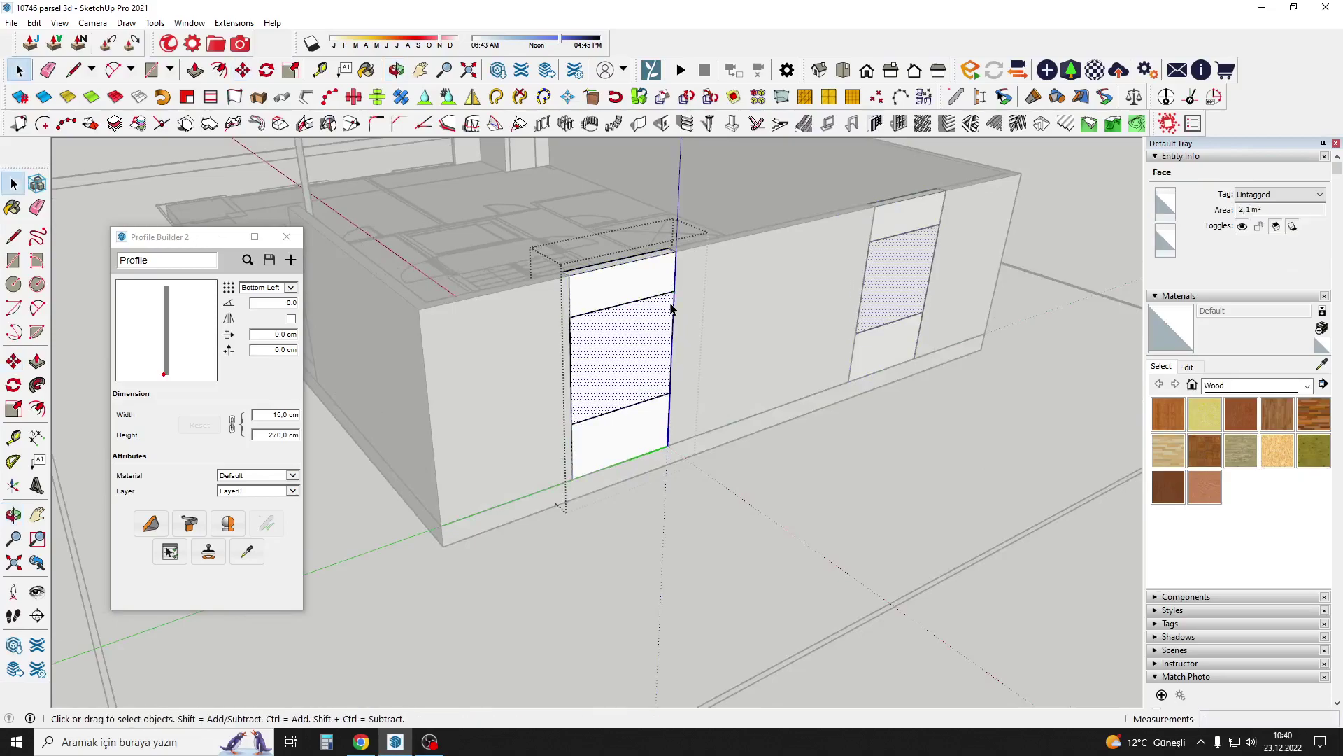
{"action": "left_click", "coordinate": [672, 300]}
{"action": "key", "text": "m"}
{"action": "left_click", "coordinate": [608, 324]}
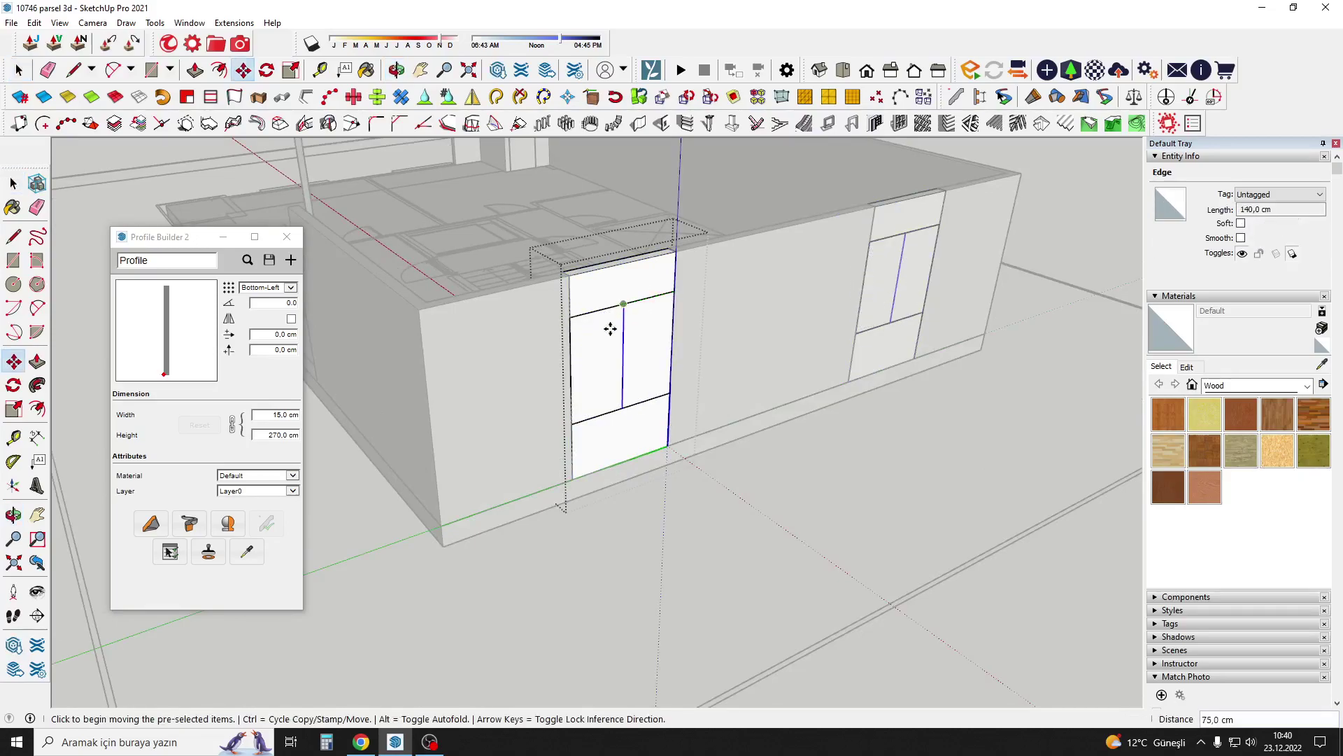
Select both pane halves together with their edges.
{"action": "key", "text": "space"}
{"action": "left_click", "coordinate": [602, 332]}
{"action": "mouse_move", "coordinate": [666, 375]}
{"action": "middle_mouse_down"}
{"action": "mouse_move", "coordinate": [601, 333]}
{"action": "mouse_move", "coordinate": [629, 332]}
{"action": "middle_mouse_up"}
{"action": "triple_click", "coordinate": [602, 333]}
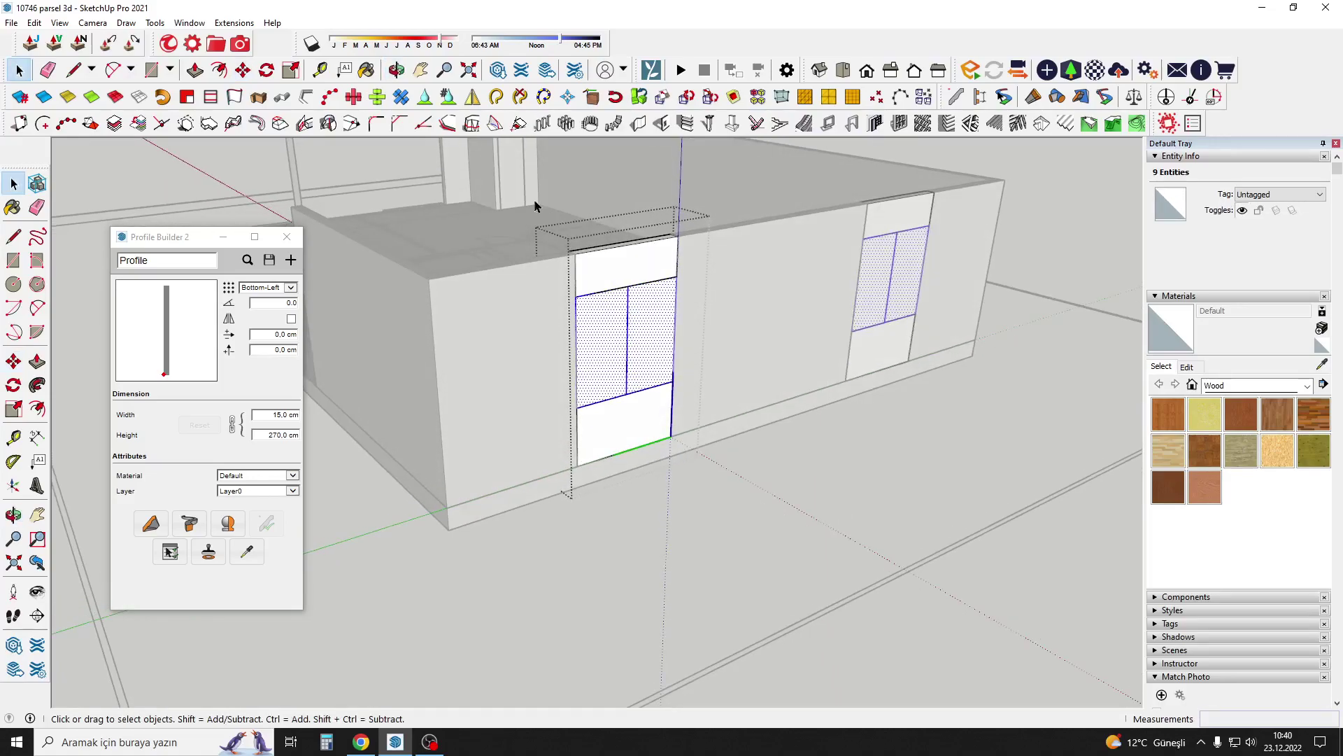
{"action": "middle_click_drag", "start_coordinate": [490, 293], "coordinate": [706, 313]}
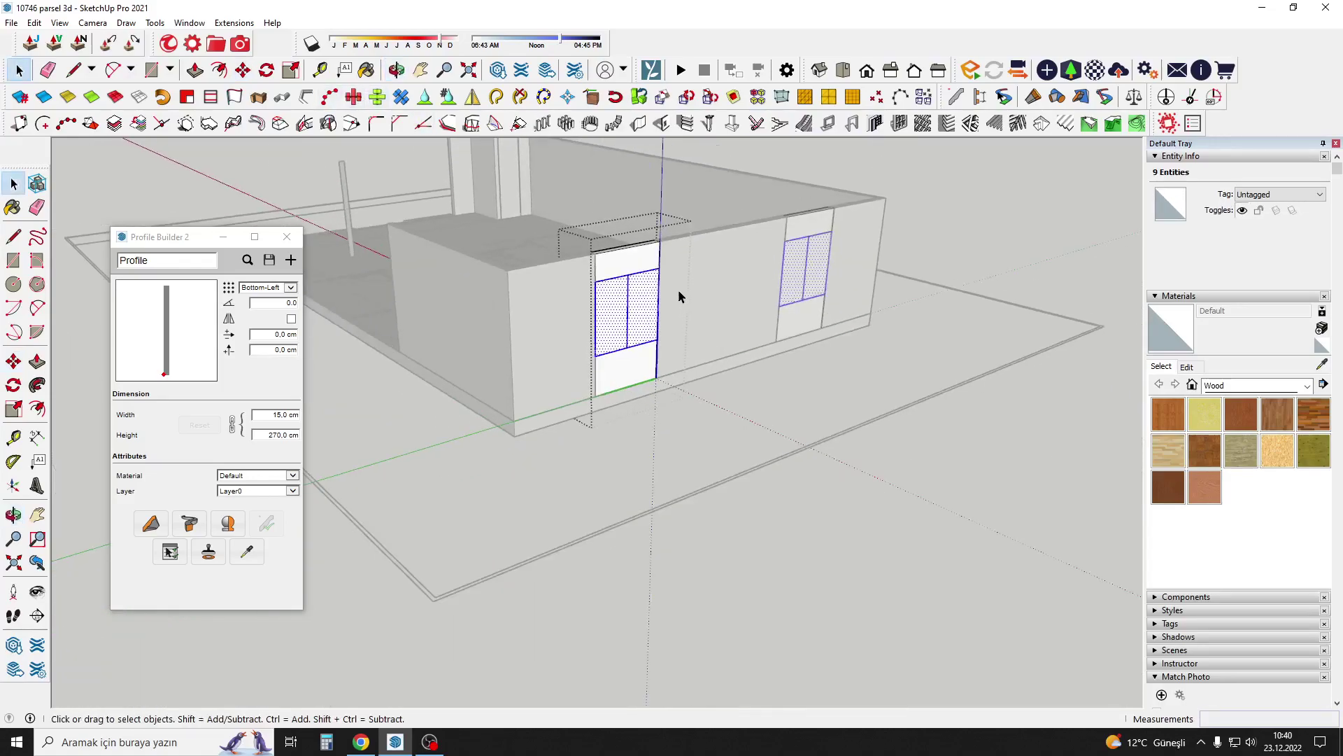
{"action": "left_click", "coordinate": [234, 23]}
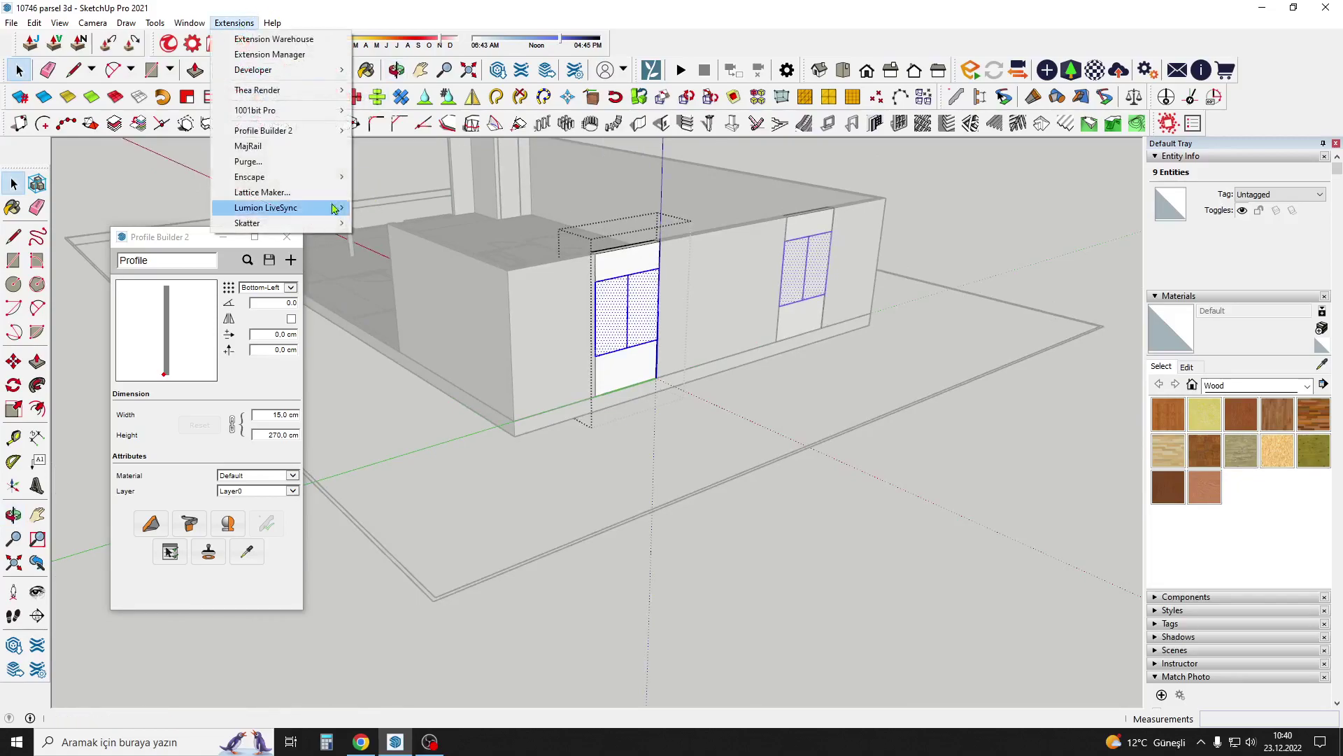
Run Lattice Maker with Black lattice material and Glass pane material.
{"action": "left_click", "coordinate": [280, 196]}
{"action": "left_click", "coordinate": [715, 396]}
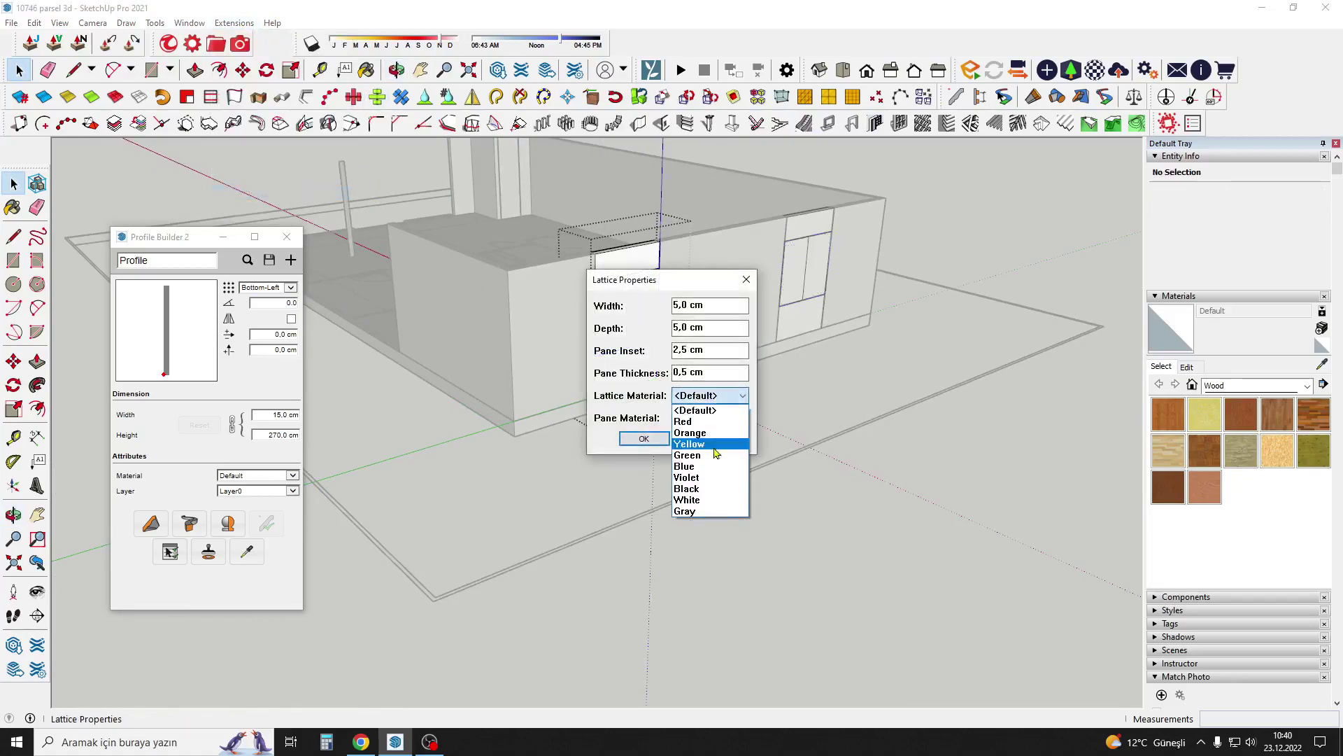
{"action": "left_click", "coordinate": [710, 488]}
{"action": "left_click", "coordinate": [689, 435]}
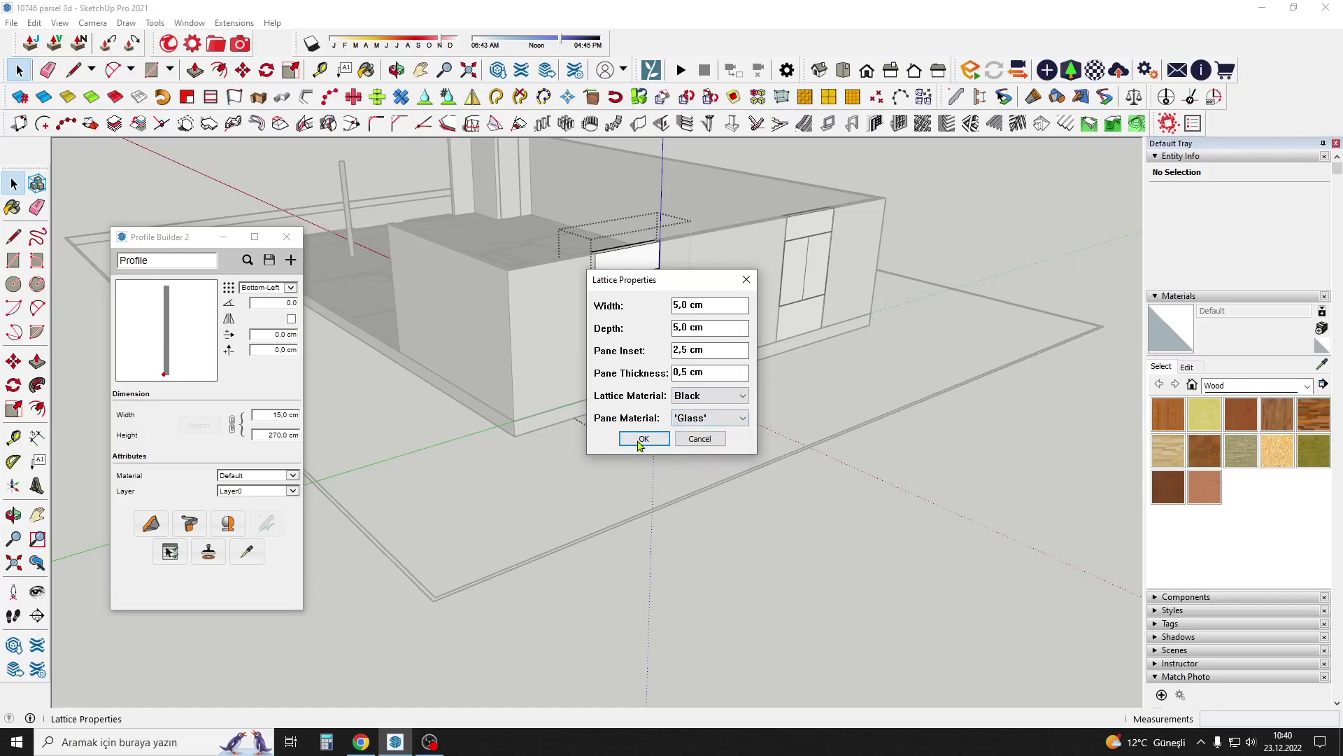
{"action": "left_click", "coordinate": [643, 439]}
Move the new lattice window into the wall opening.
{"action": "scroll", "coordinate": [626, 338], "scroll_direction": "up", "scroll_amount": 2}
{"action": "key", "text": "m"}
{"action": "left_click", "coordinate": [616, 341]}
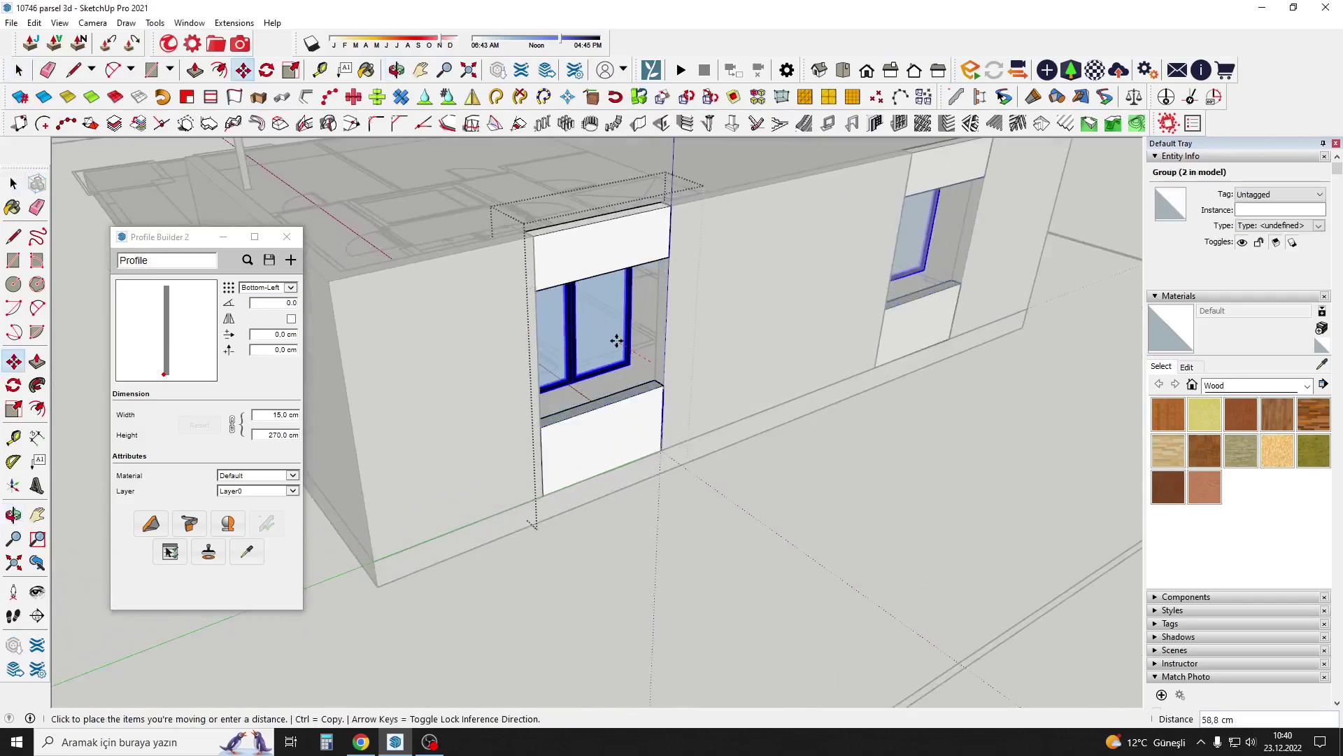
{"action": "left_click", "coordinate": [616, 341]}
{"action": "key", "text": "space"}
{"action": "scroll", "coordinate": [616, 341], "scroll_direction": "down", "scroll_amount": 3}
{"action": "scroll", "coordinate": [594, 346], "scroll_direction": "down", "scroll_amount": 3}
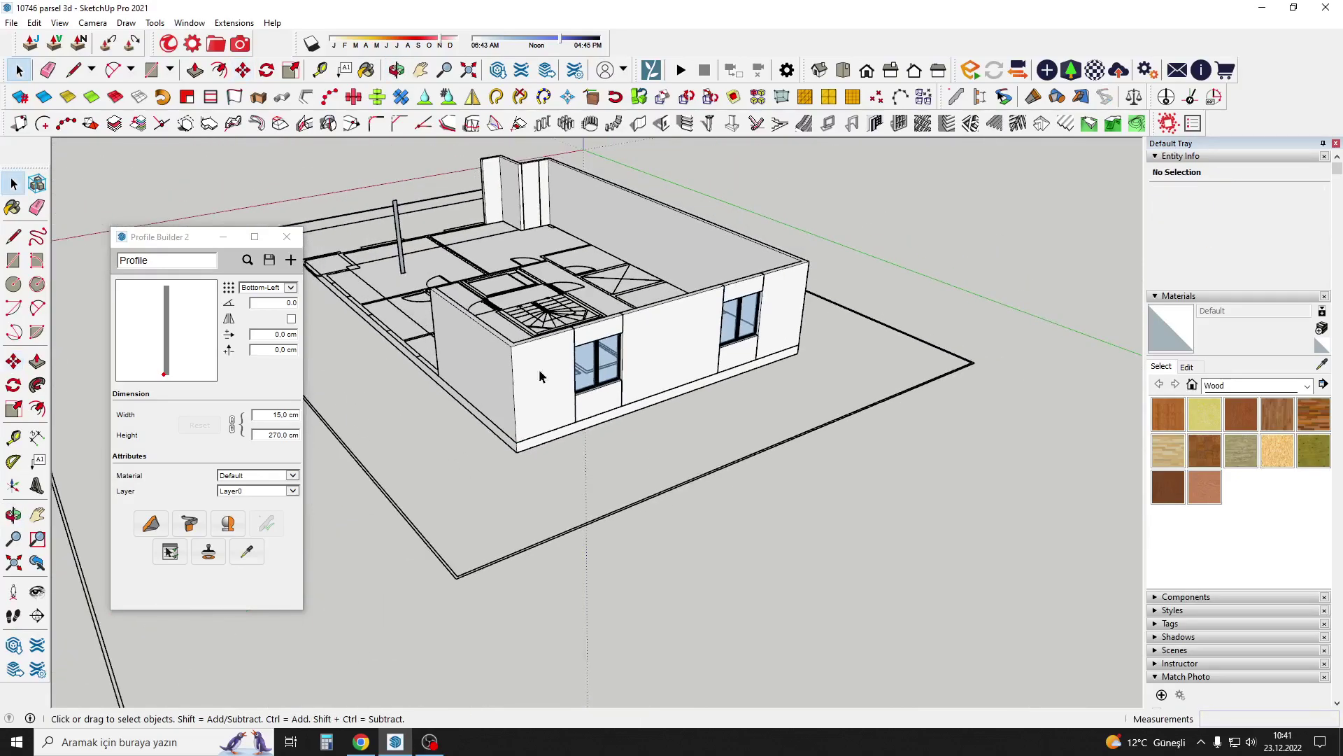
{"action": "scroll", "coordinate": [566, 350], "scroll_direction": "up", "scroll_amount": 1}
Orbit around the building and briefly enter and exit the window component.
{"action": "mouse_move", "coordinate": [566, 350]}
{"action": "middle_mouse_down"}
{"action": "mouse_move", "coordinate": [693, 380]}
{"action": "mouse_move", "coordinate": [673, 392]}
{"action": "middle_mouse_up"}
{"action": "middle_click_drag", "start_coordinate": [384, 373], "coordinate": [441, 467]}
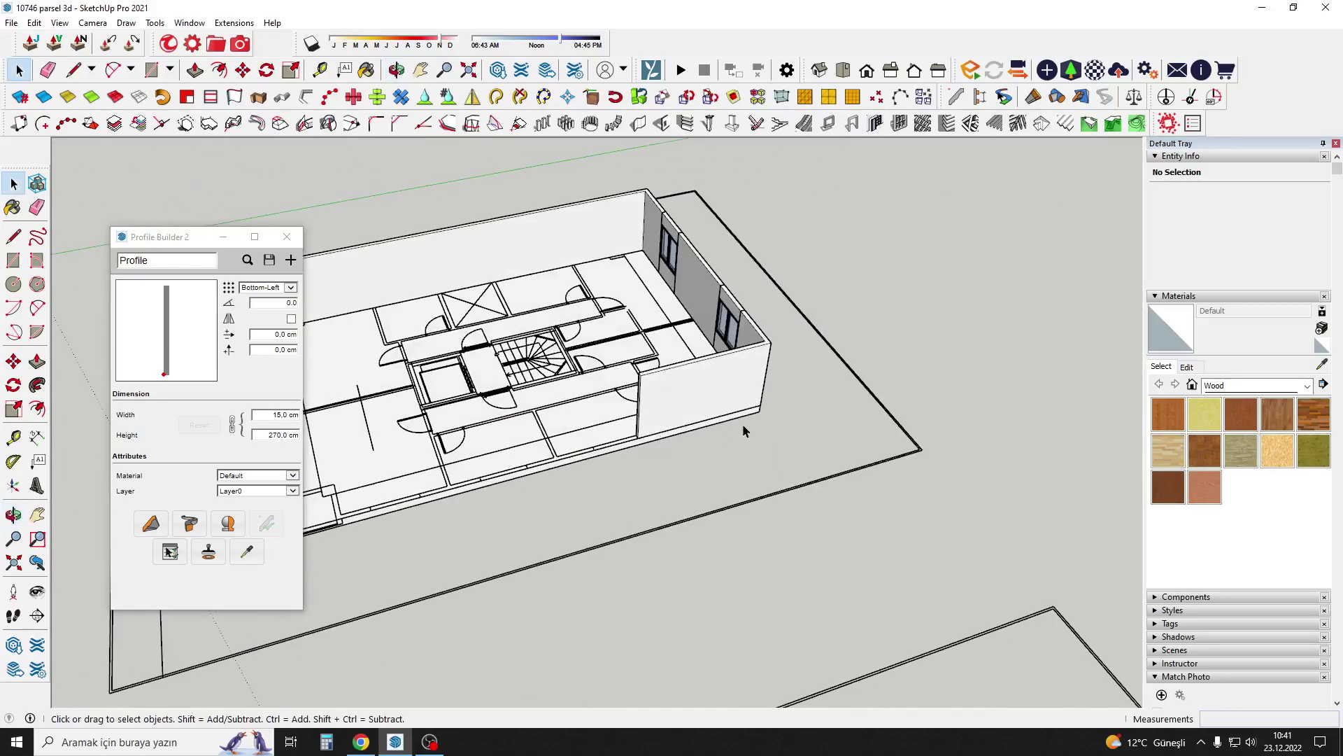
{"action": "mouse_move", "coordinate": [531, 518]}
{"action": "middle_mouse_down"}
{"action": "mouse_move", "coordinate": [805, 401]}
{"action": "mouse_move", "coordinate": [700, 420]}
{"action": "mouse_move", "coordinate": [698, 434]}
{"action": "middle_mouse_up"}
{"action": "double_click", "coordinate": [699, 434]}
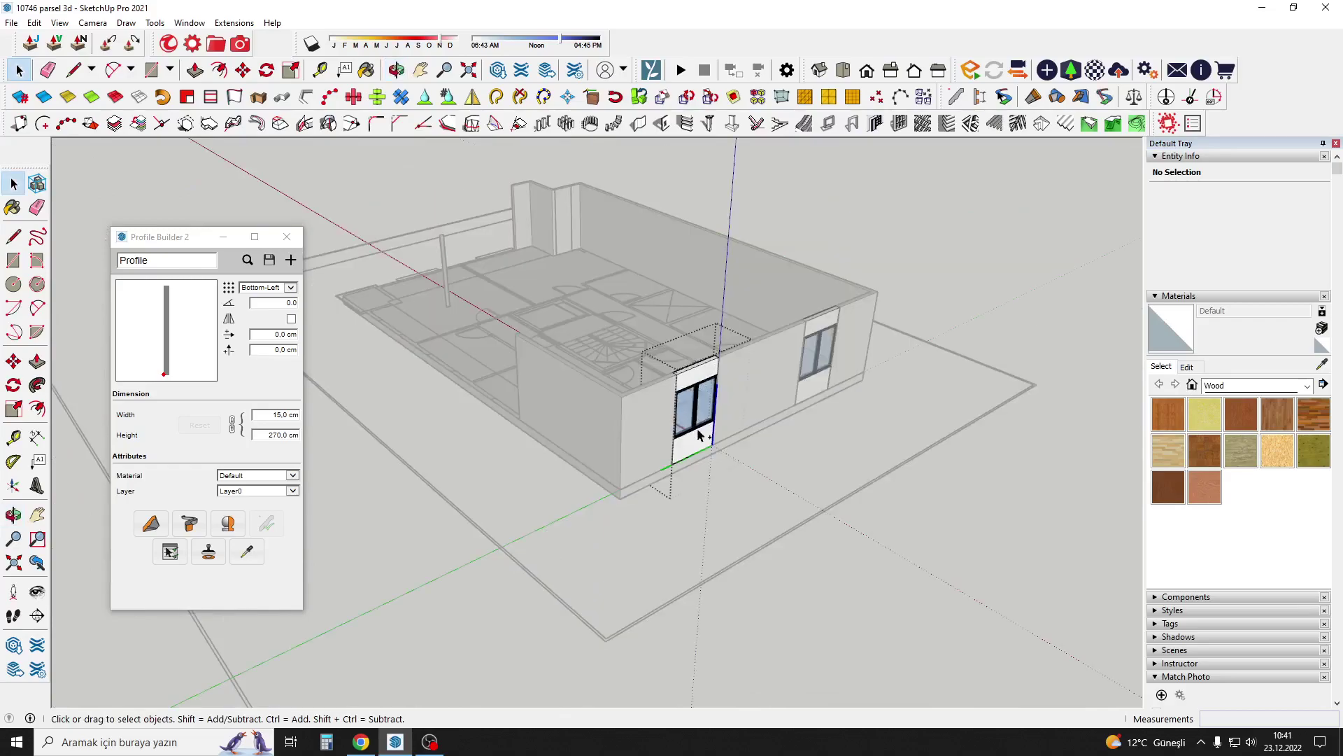
{"action": "key", "text": "Escape"}
{"action": "middle_click_drag", "start_coordinate": [705, 323], "coordinate": [695, 417]}
{"action": "scroll", "coordinate": [694, 416], "scroll_direction": "up", "scroll_amount": 3}
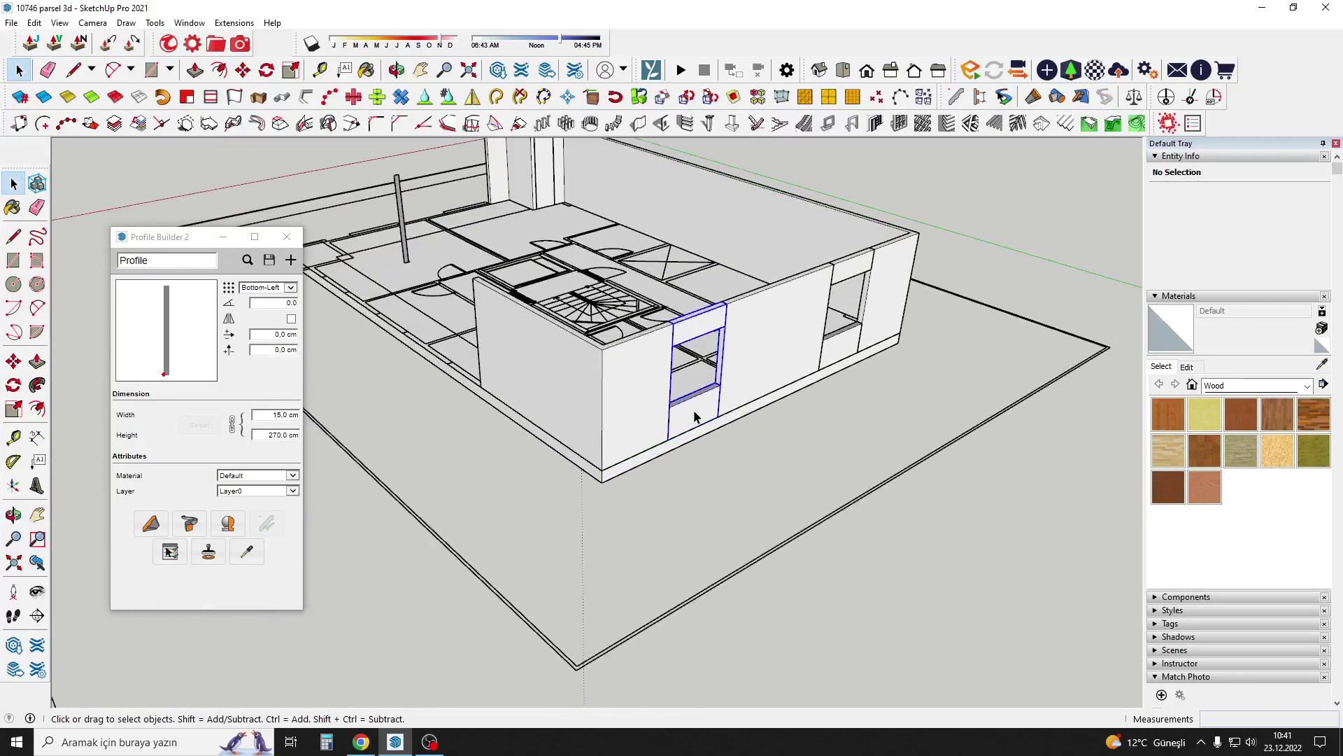
Move-copy the window-opening component onto the long wall with Ctrl.
{"action": "left_click", "coordinate": [688, 419]}
{"action": "key", "text": "m"}
{"action": "middle_click_drag", "start_coordinate": [825, 339], "coordinate": [619, 376]}
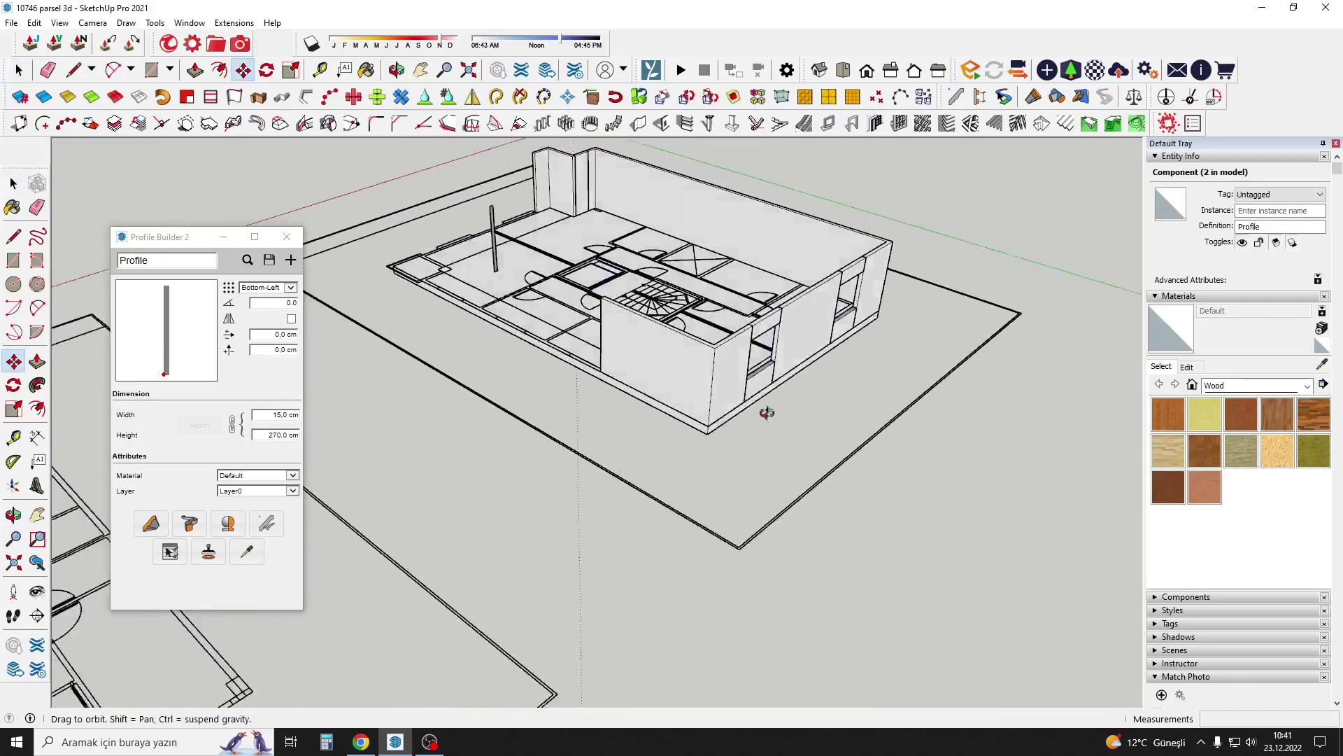
{"action": "key", "text": "ctrl"}
{"action": "left_click", "coordinate": [619, 376]}
{"action": "scroll", "coordinate": [623, 381], "scroll_direction": "up", "scroll_amount": 2}
{"action": "scroll", "coordinate": [637, 388], "scroll_direction": "up", "scroll_amount": 2}
Begin rotating the copy about its corner, cancel, and orbit around it.
{"action": "key", "text": "q"}
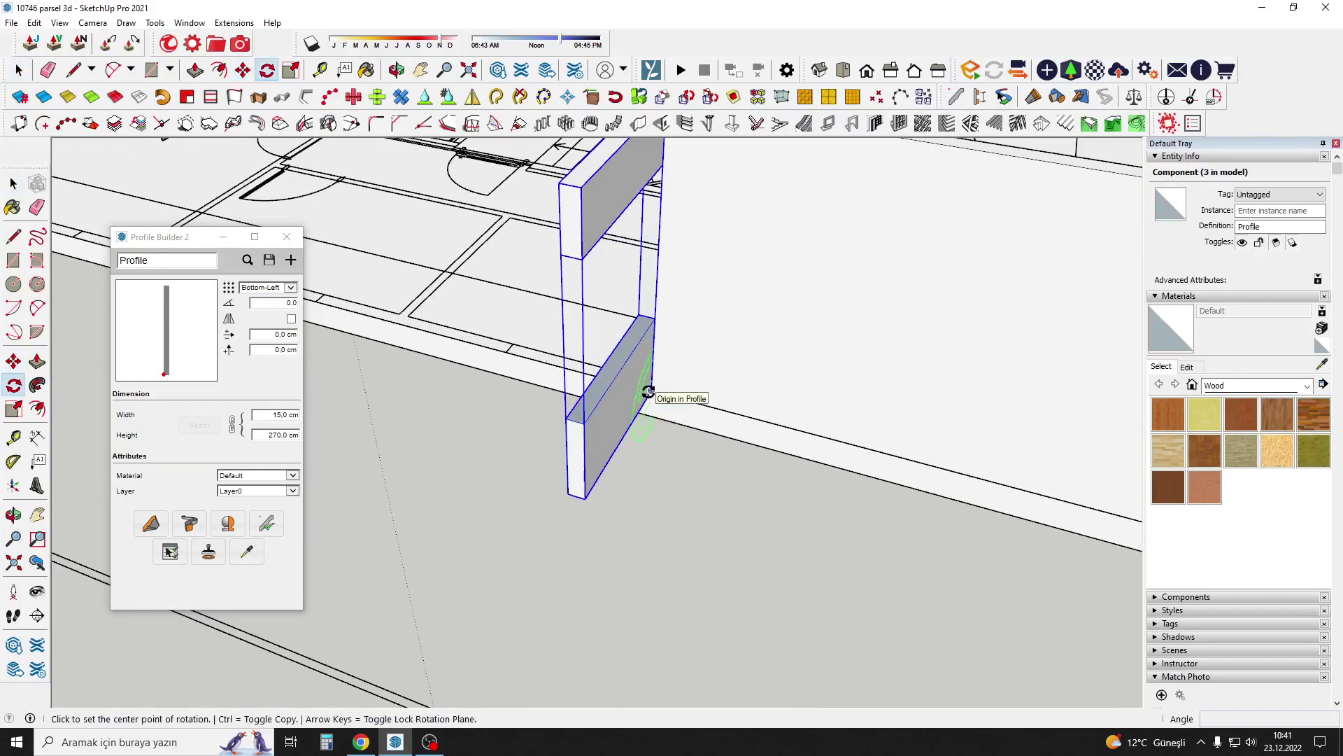
{"action": "left_click", "coordinate": [661, 393]}
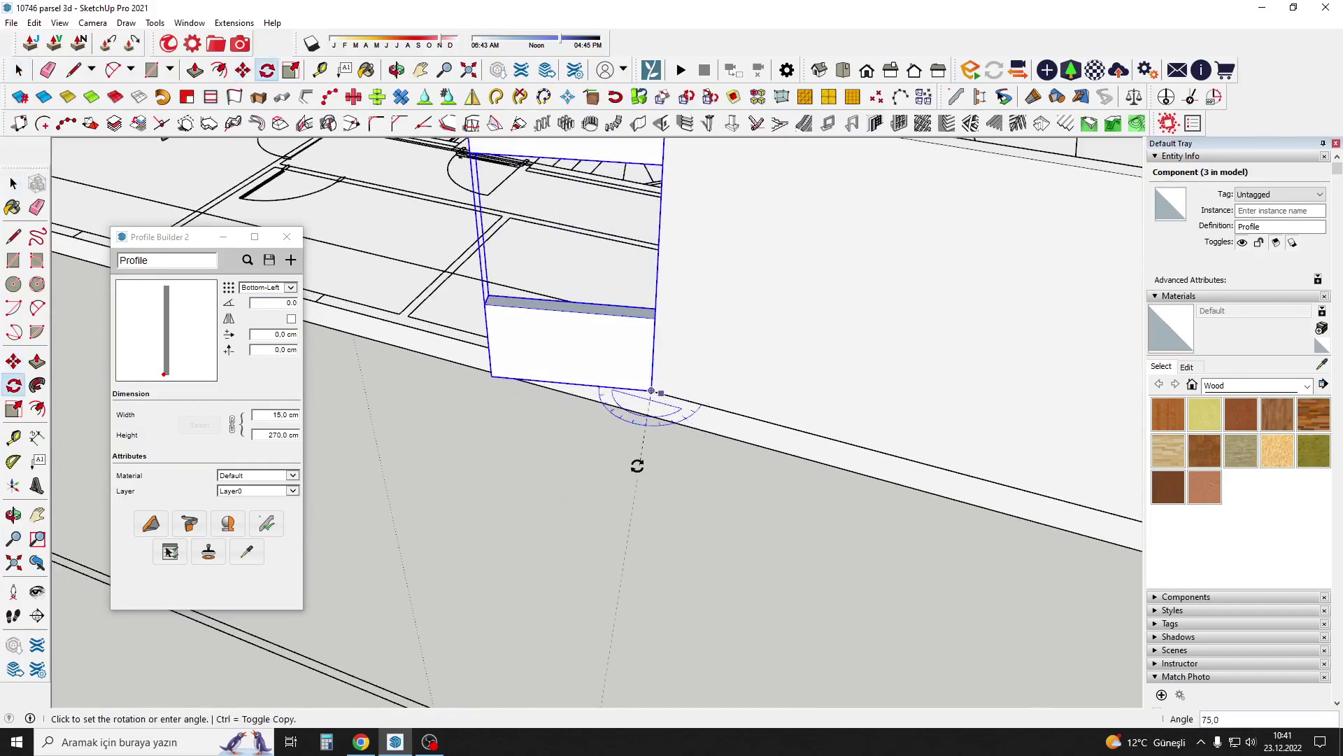
{"action": "key", "text": "Escape"}
{"action": "key", "text": "space"}
{"action": "scroll", "coordinate": [563, 373], "scroll_direction": "down", "scroll_amount": 2}
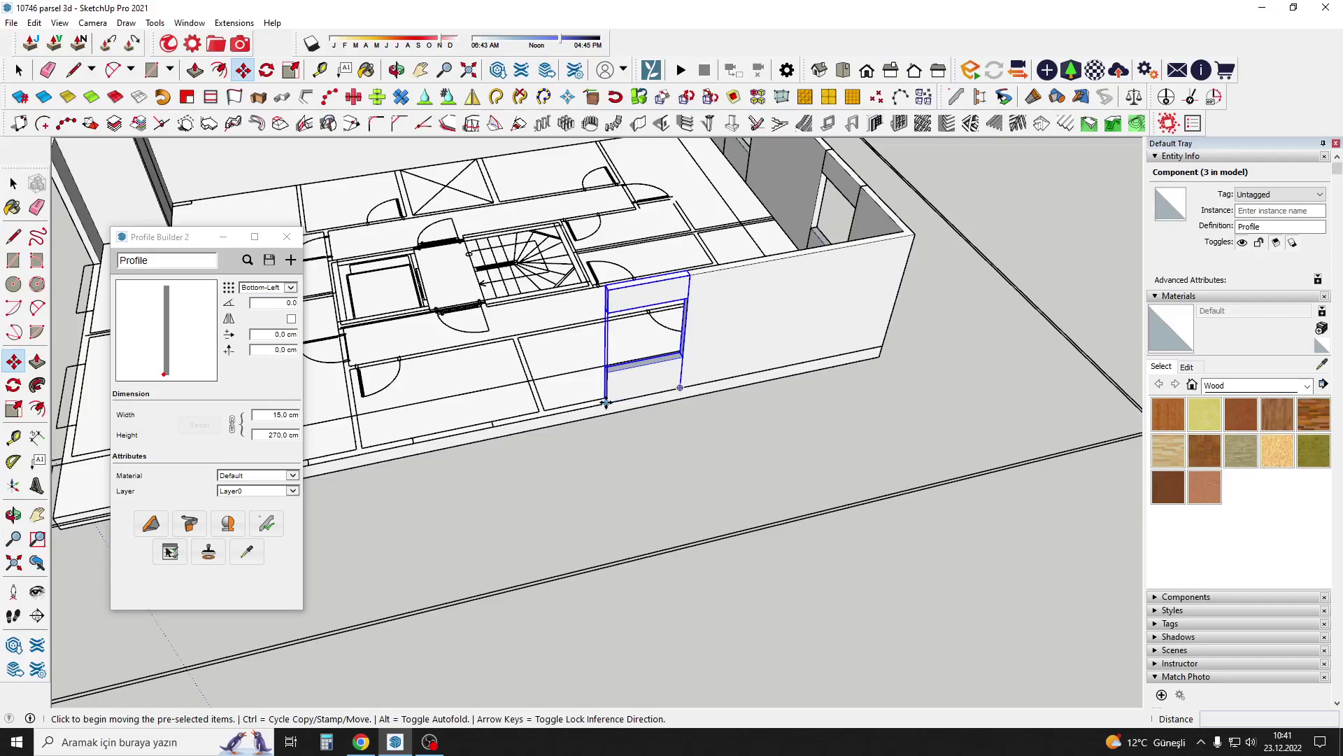
{"action": "middle_click_drag", "start_coordinate": [606, 403], "coordinate": [627, 348]}
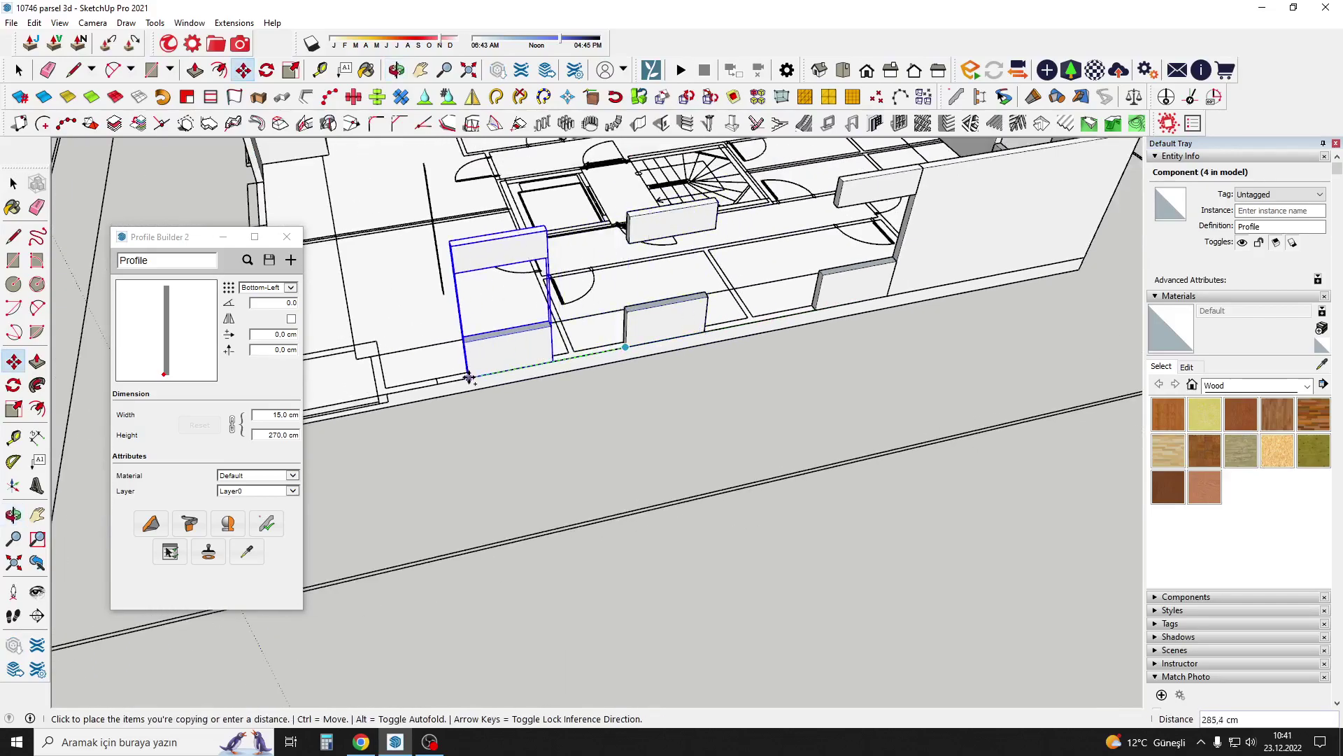
{"action": "scroll", "coordinate": [449, 291], "scroll_direction": "down", "scroll_amount": 5}
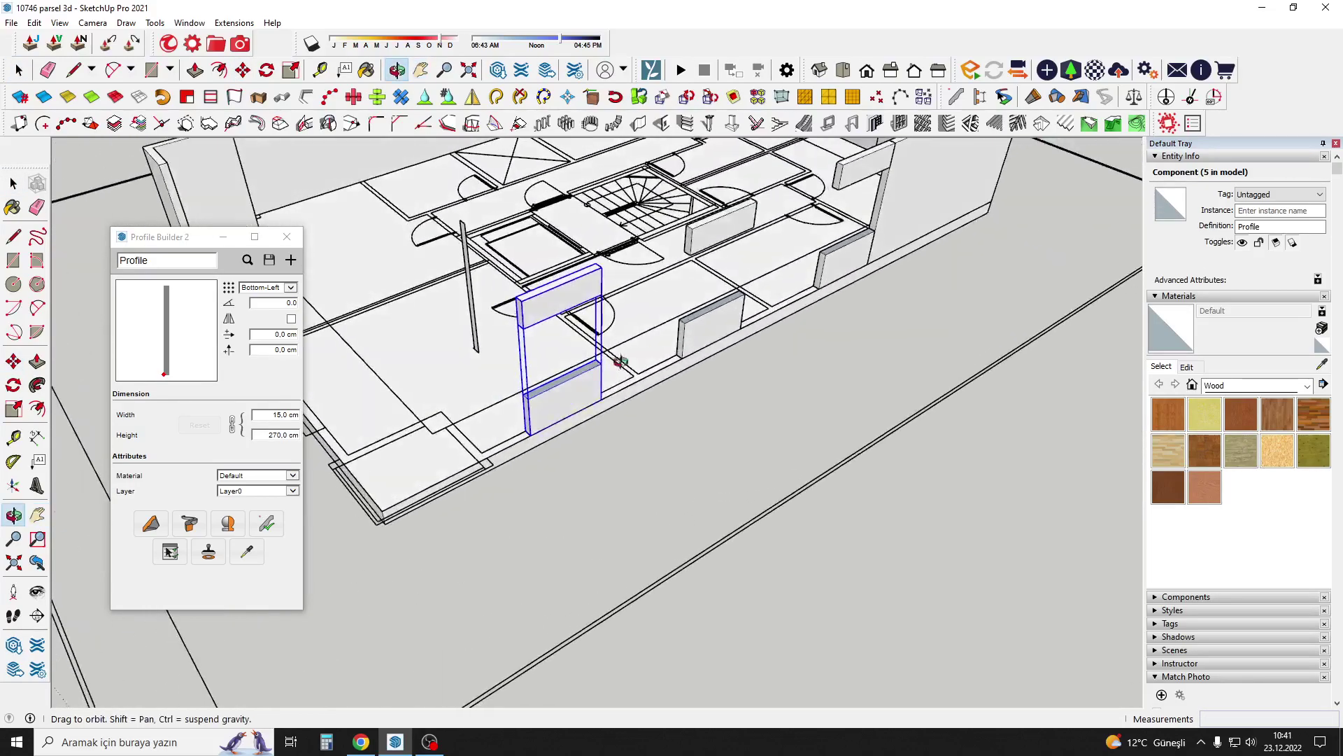
Build a 150 cm wall member along the front edge with Build Member.
{"action": "left_click", "coordinate": [886, 337]}
{"action": "middle_click_drag", "start_coordinate": [886, 337], "coordinate": [770, 392]}
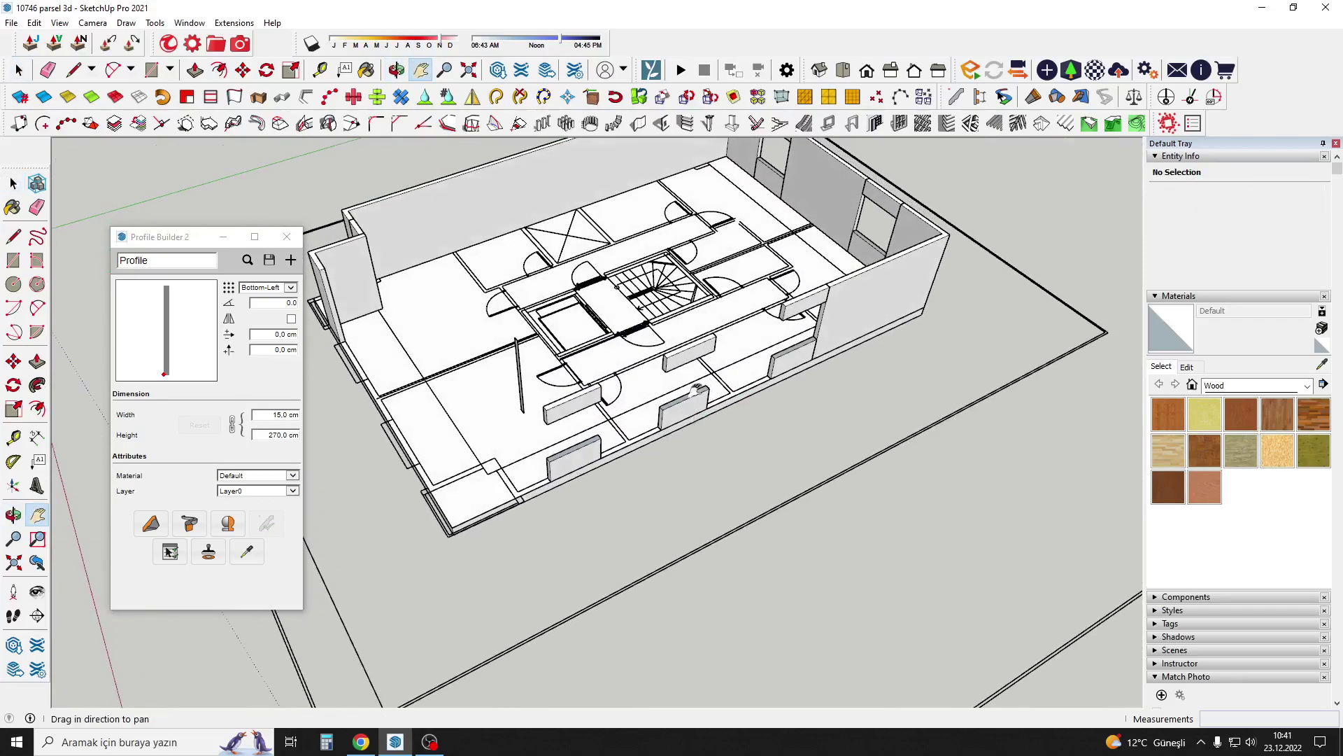
{"action": "scroll", "coordinate": [789, 352], "scroll_direction": "up", "scroll_amount": 3}
{"action": "left_click", "coordinate": [789, 353]}
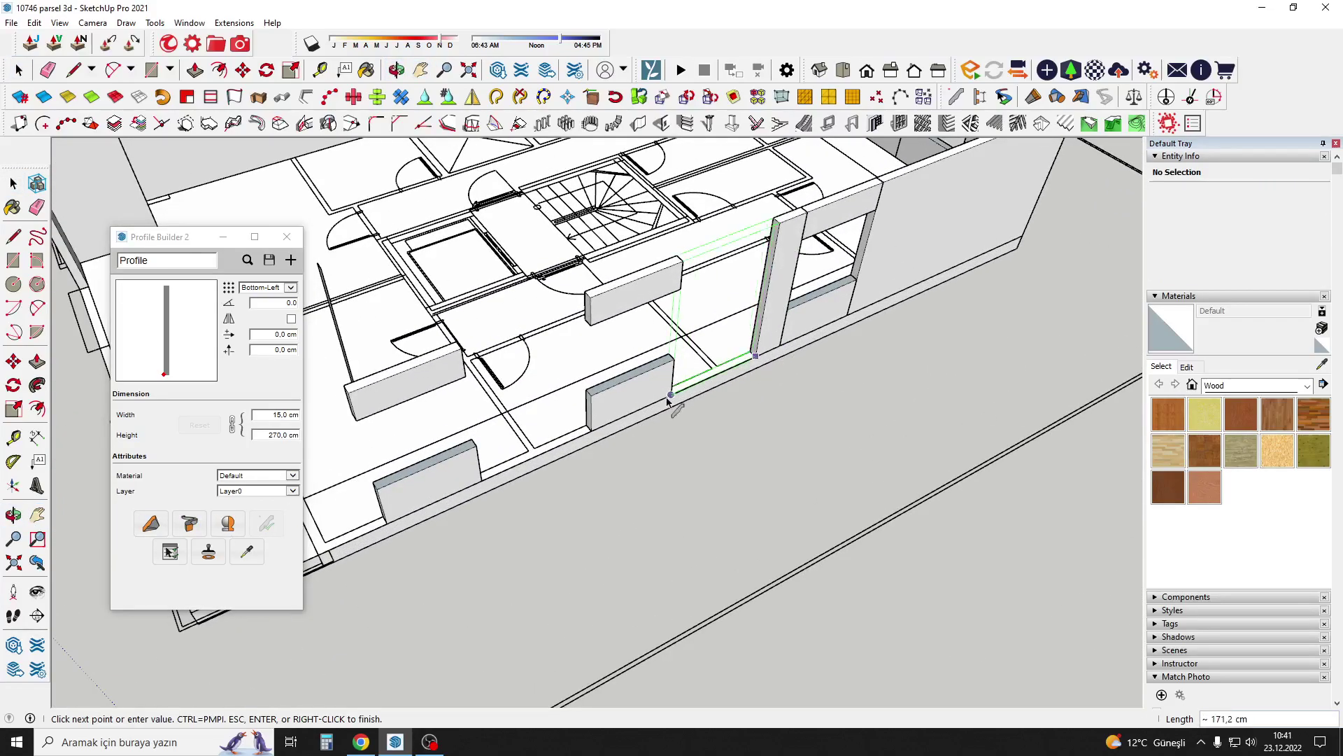
{"action": "left_click", "coordinate": [624, 413]}
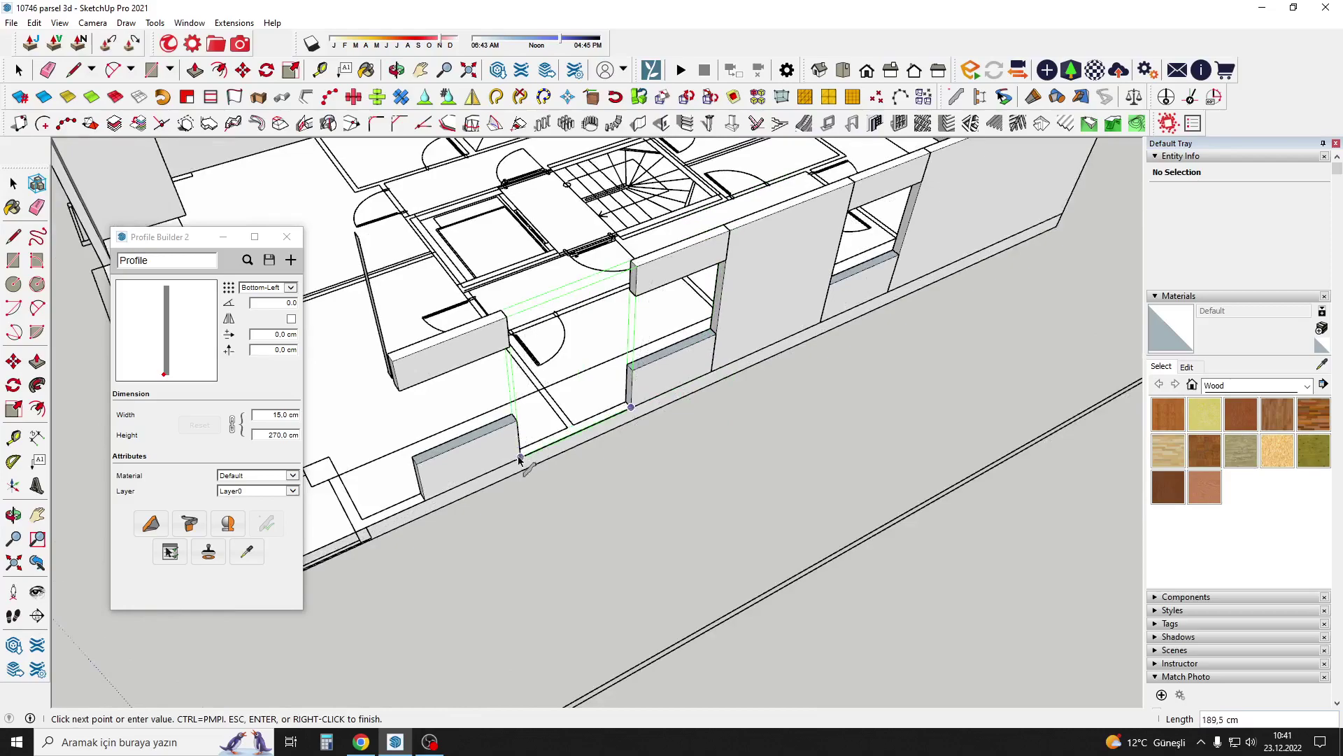
{"action": "scroll", "coordinate": [521, 459], "scroll_direction": "down", "scroll_amount": 3}
{"action": "scroll", "coordinate": [644, 402], "scroll_direction": "up", "scroll_amount": 4}
{"action": "key", "text": "Escape"}
Add an 80 cm wall member ending at the front corner column.
{"action": "scroll", "coordinate": [598, 414], "scroll_direction": "up", "scroll_amount": 2}
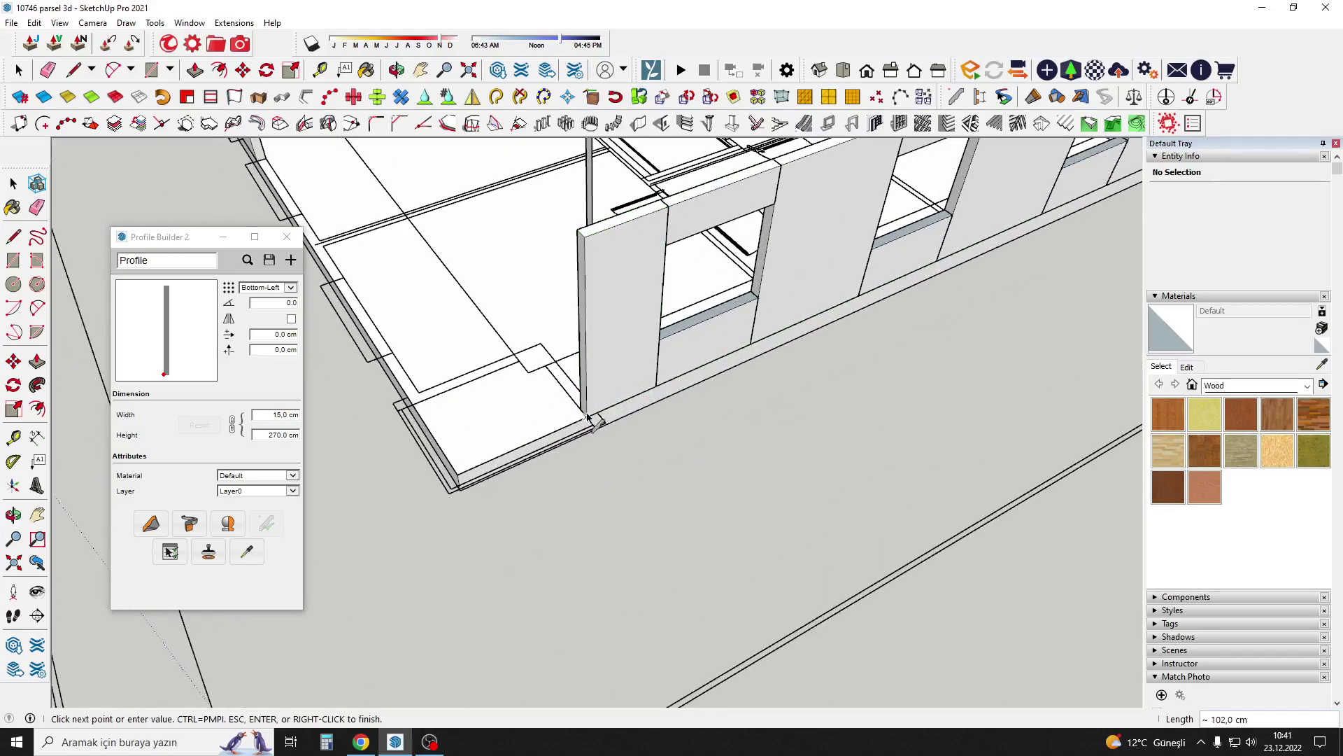
{"action": "scroll", "coordinate": [553, 373], "scroll_direction": "up", "scroll_amount": 1}
{"action": "scroll", "coordinate": [521, 360], "scroll_direction": "up", "scroll_amount": 1}
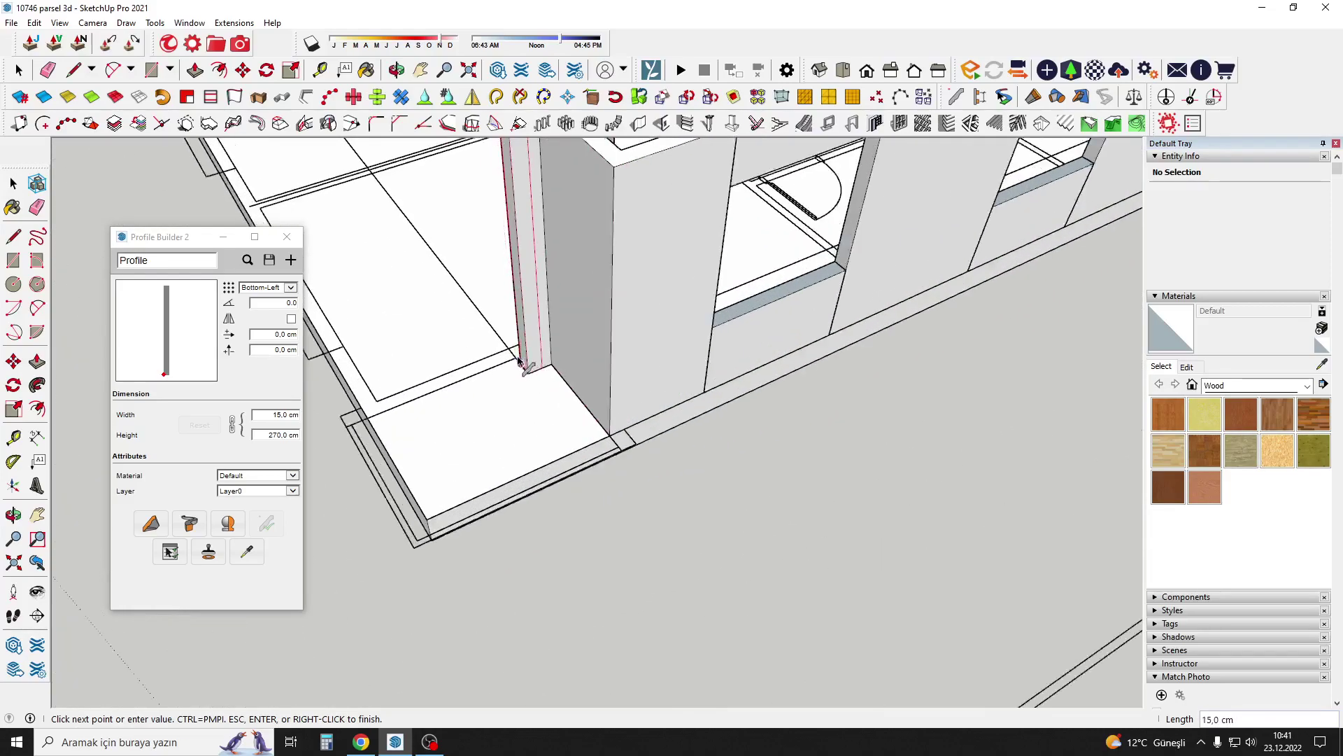
{"action": "scroll", "coordinate": [510, 354], "scroll_direction": "up", "scroll_amount": 1}
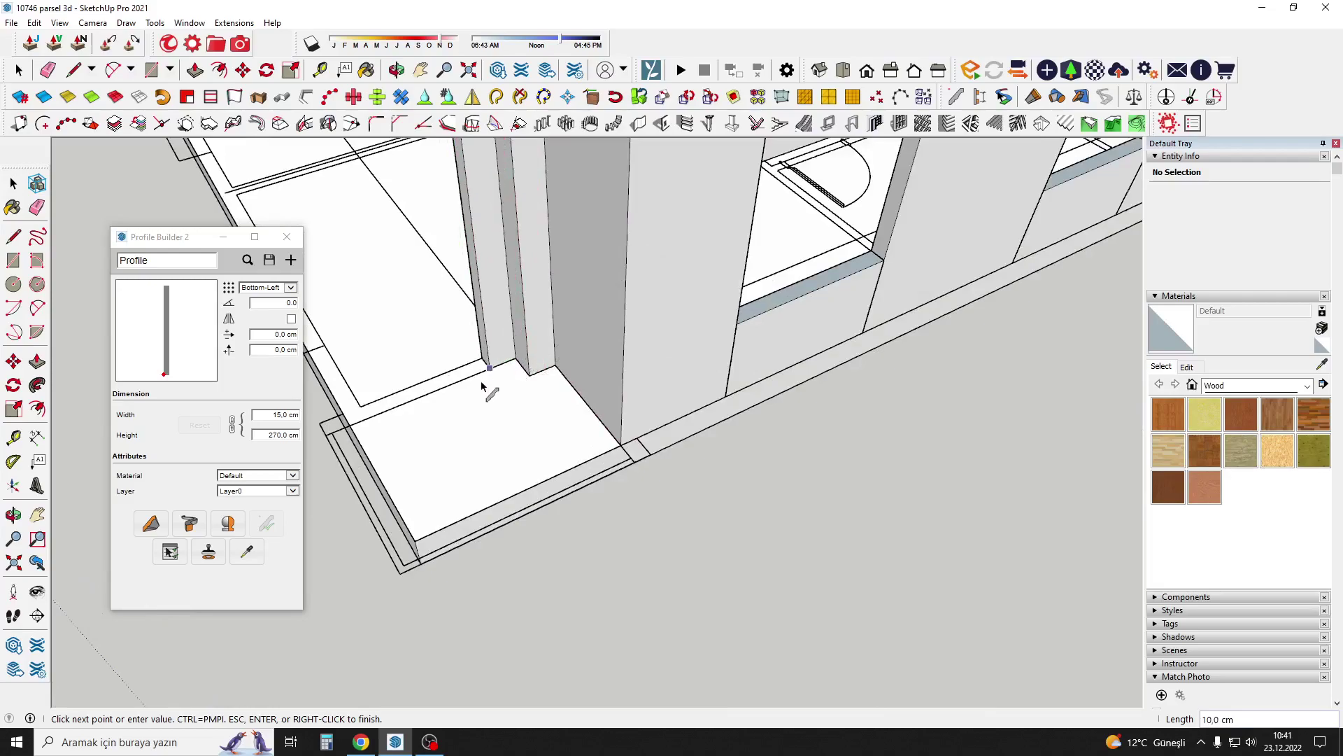
{"action": "type", "text": "80"}
{"action": "key", "text": "Return"}
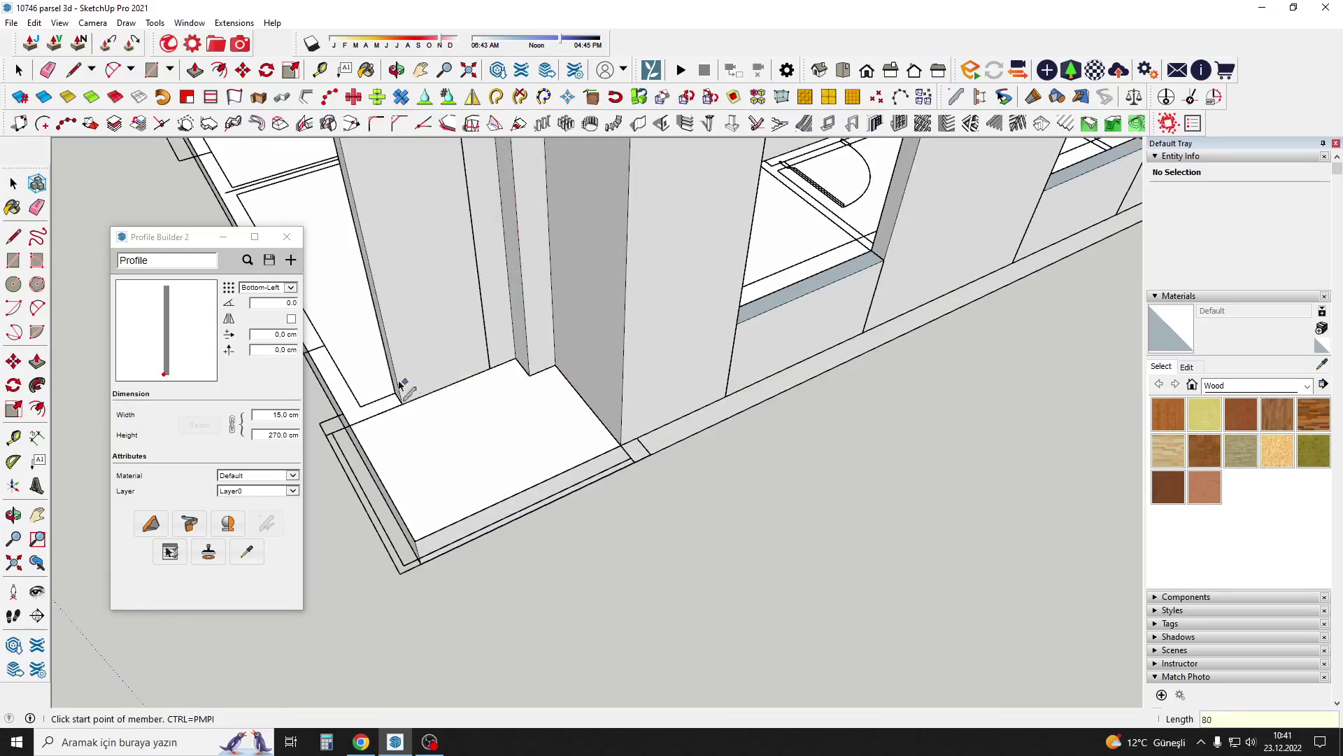
{"action": "middle_click_drag", "start_coordinate": [401, 384], "coordinate": [670, 451], "text": "shift"}
{"action": "left_click", "coordinate": [627, 469]}
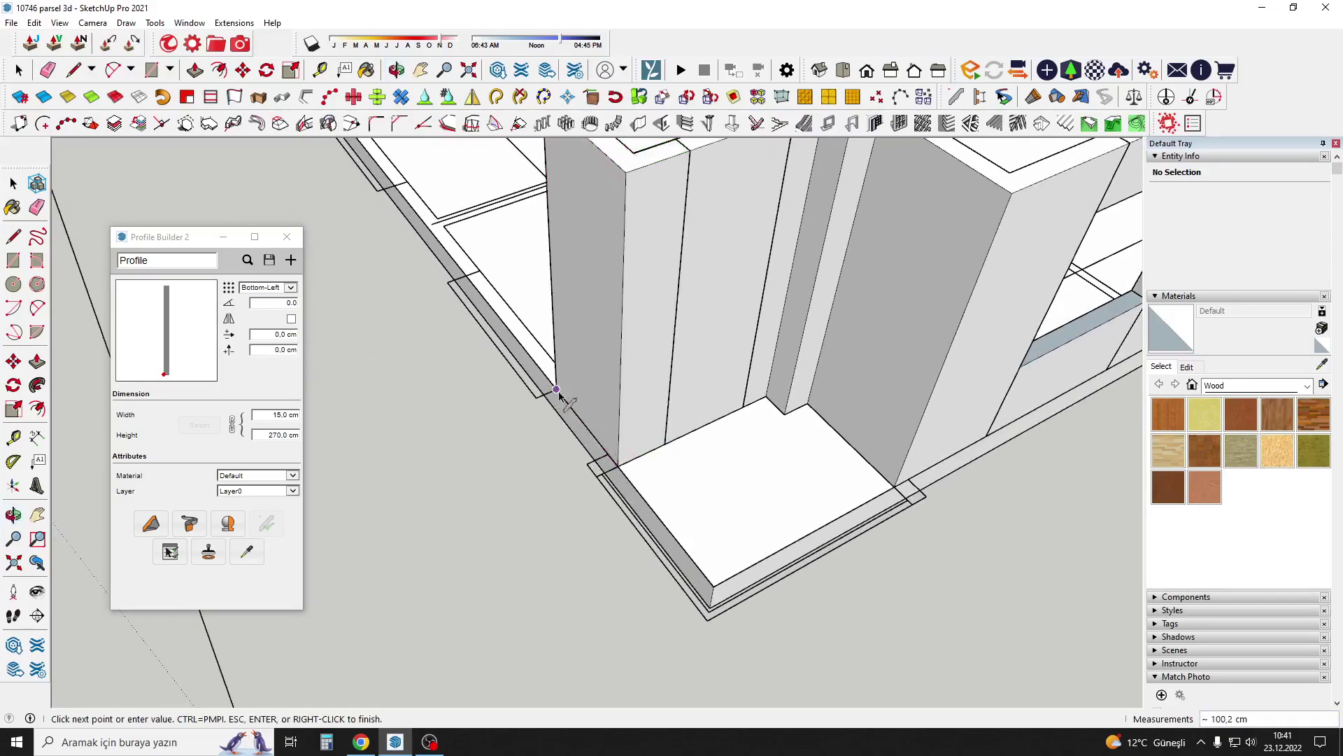
{"action": "scroll", "coordinate": [524, 357], "scroll_direction": "down", "scroll_amount": 3}
{"action": "middle_click_drag", "start_coordinate": [524, 357], "coordinate": [728, 374]}
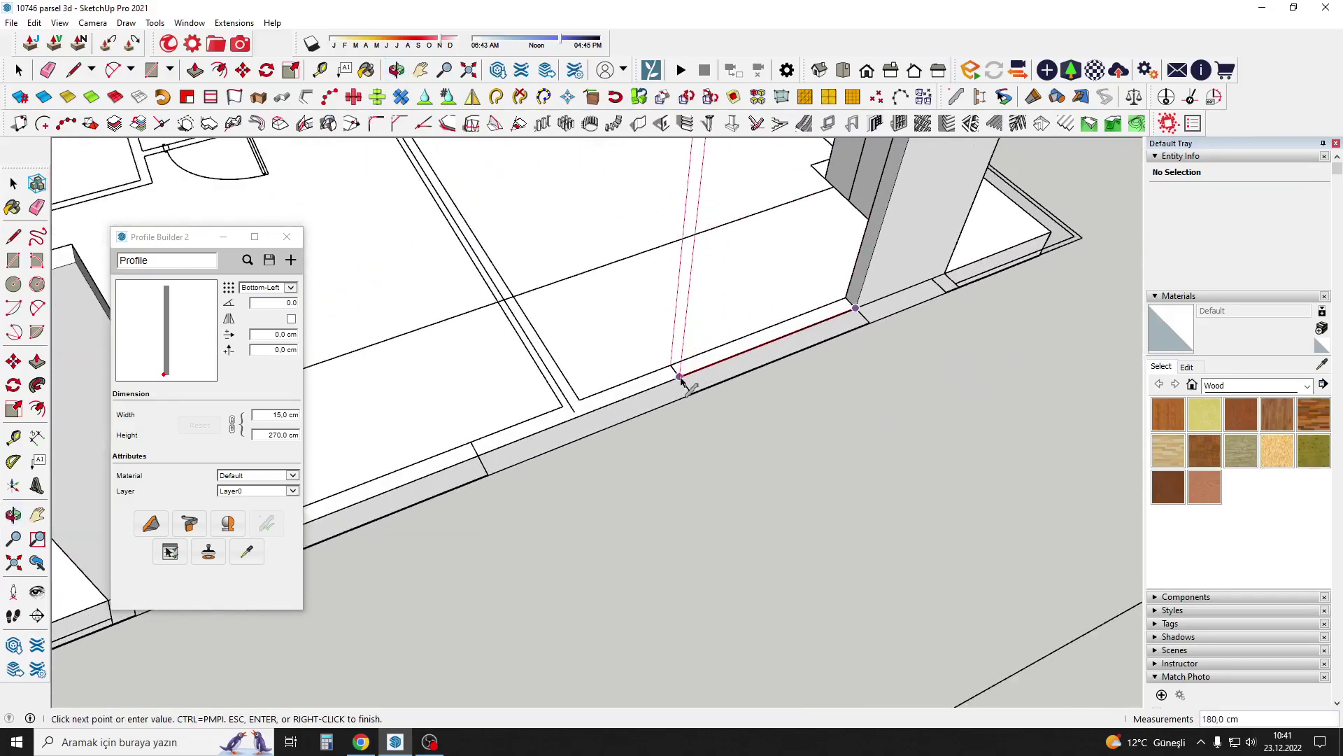
{"action": "scroll", "coordinate": [728, 375], "scroll_direction": "down", "scroll_amount": 3}
{"action": "key", "text": "Escape"}
Build another wall member starting from the column corner.
{"action": "scroll", "coordinate": [790, 280], "scroll_direction": "up", "scroll_amount": 2}
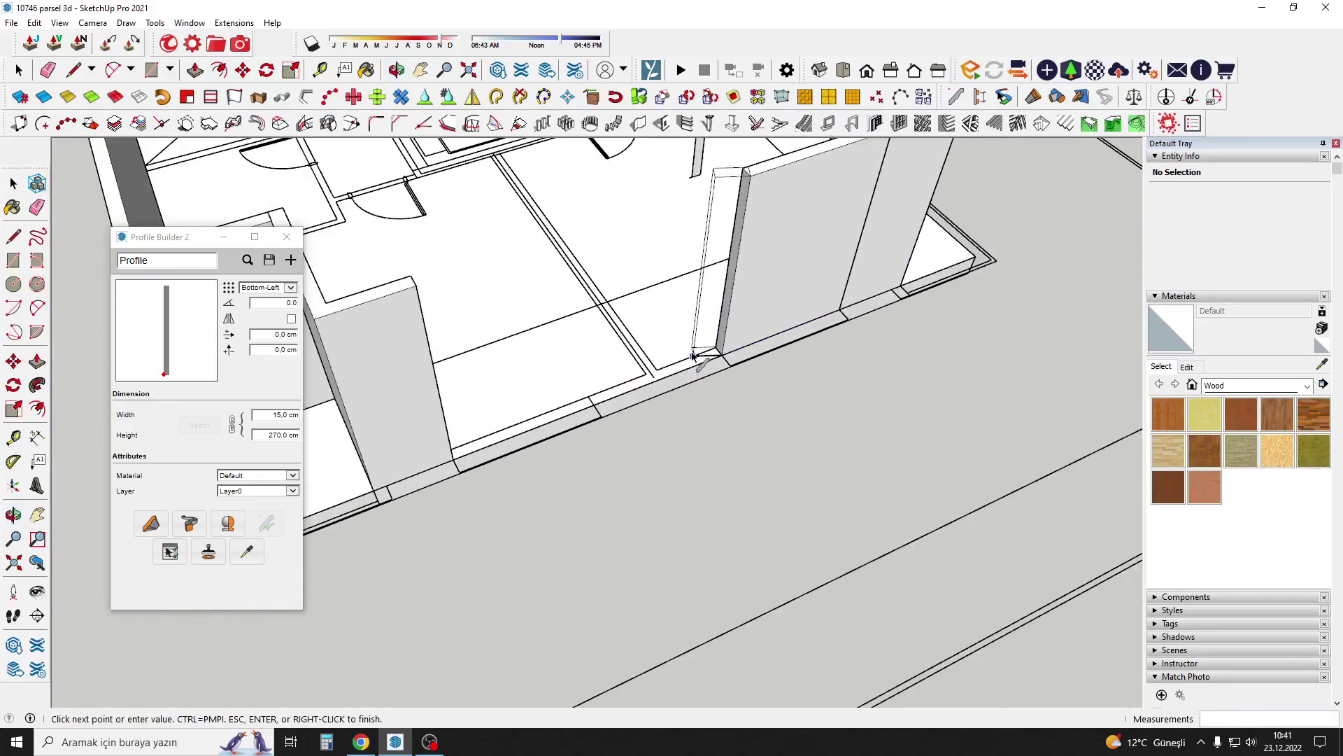
{"action": "scroll", "coordinate": [726, 359], "scroll_direction": "up", "scroll_amount": 2}
{"action": "left_click", "coordinate": [724, 351]}
{"action": "left_click", "coordinate": [539, 421]}
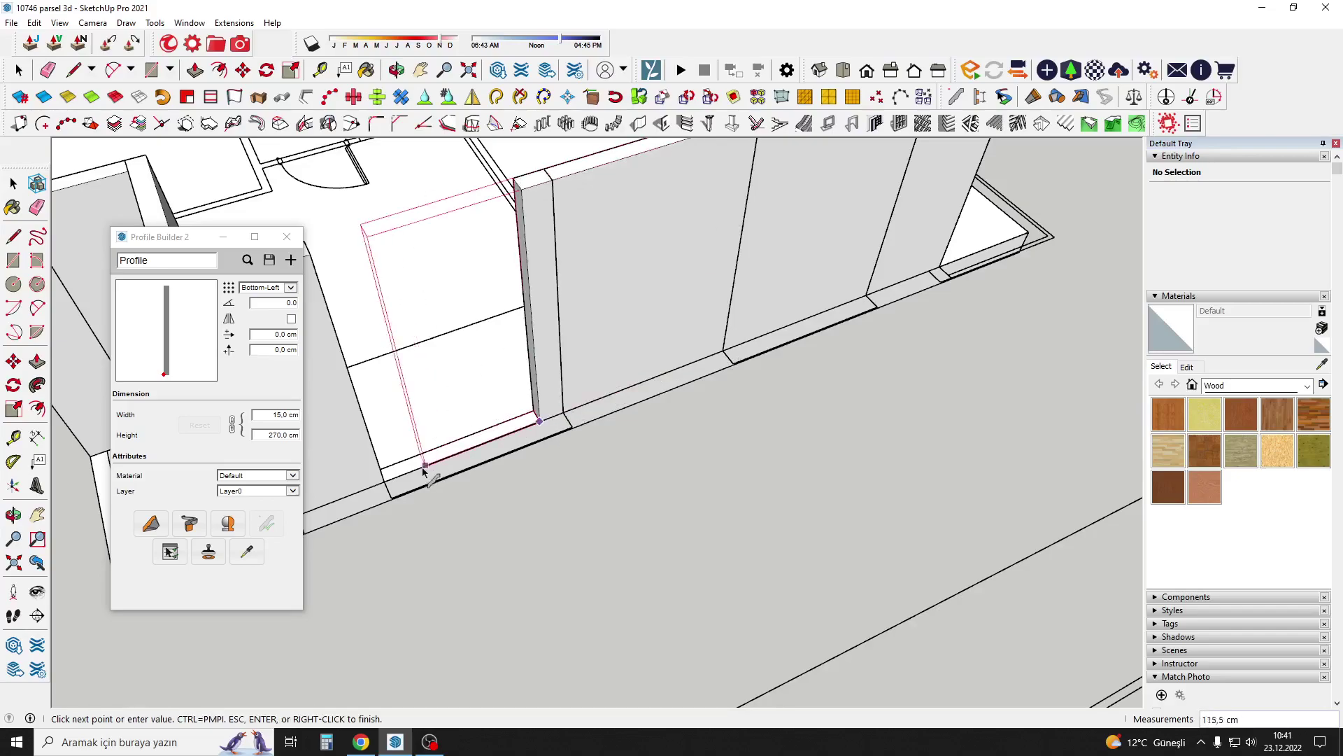
{"action": "scroll", "coordinate": [384, 482], "scroll_direction": "down", "scroll_amount": 3}
{"action": "mouse_move", "coordinate": [384, 482]}
{"action": "middle_mouse_down"}
{"action": "mouse_move", "coordinate": [564, 364]}
{"action": "mouse_move", "coordinate": [490, 294]}
{"action": "middle_mouse_up"}
Draw a rectangle over the stair core outline on the plan.
{"action": "scroll", "coordinate": [490, 294], "scroll_direction": "up", "scroll_amount": 3}
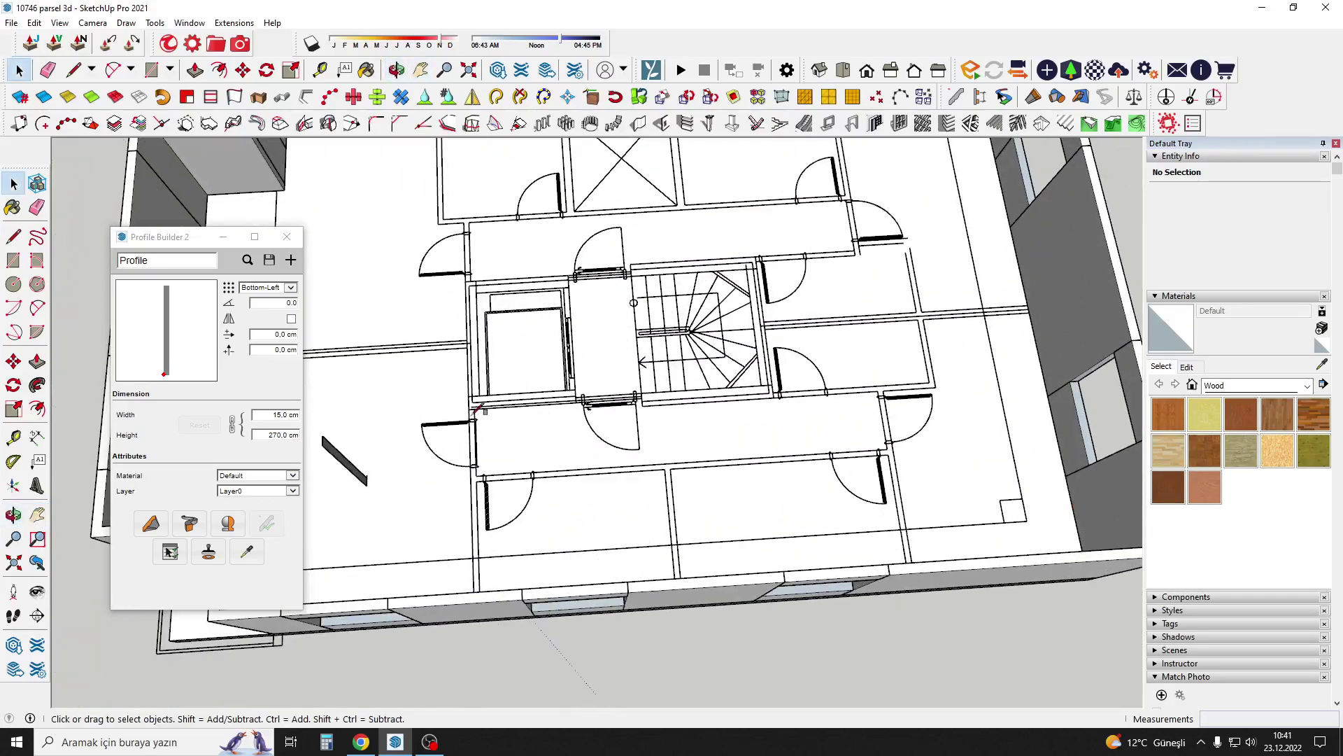
{"action": "key", "text": "r"}
{"action": "scroll", "coordinate": [471, 278], "scroll_direction": "up", "scroll_amount": 2}
{"action": "scroll", "coordinate": [870, 427], "scroll_direction": "up", "scroll_amount": 2}
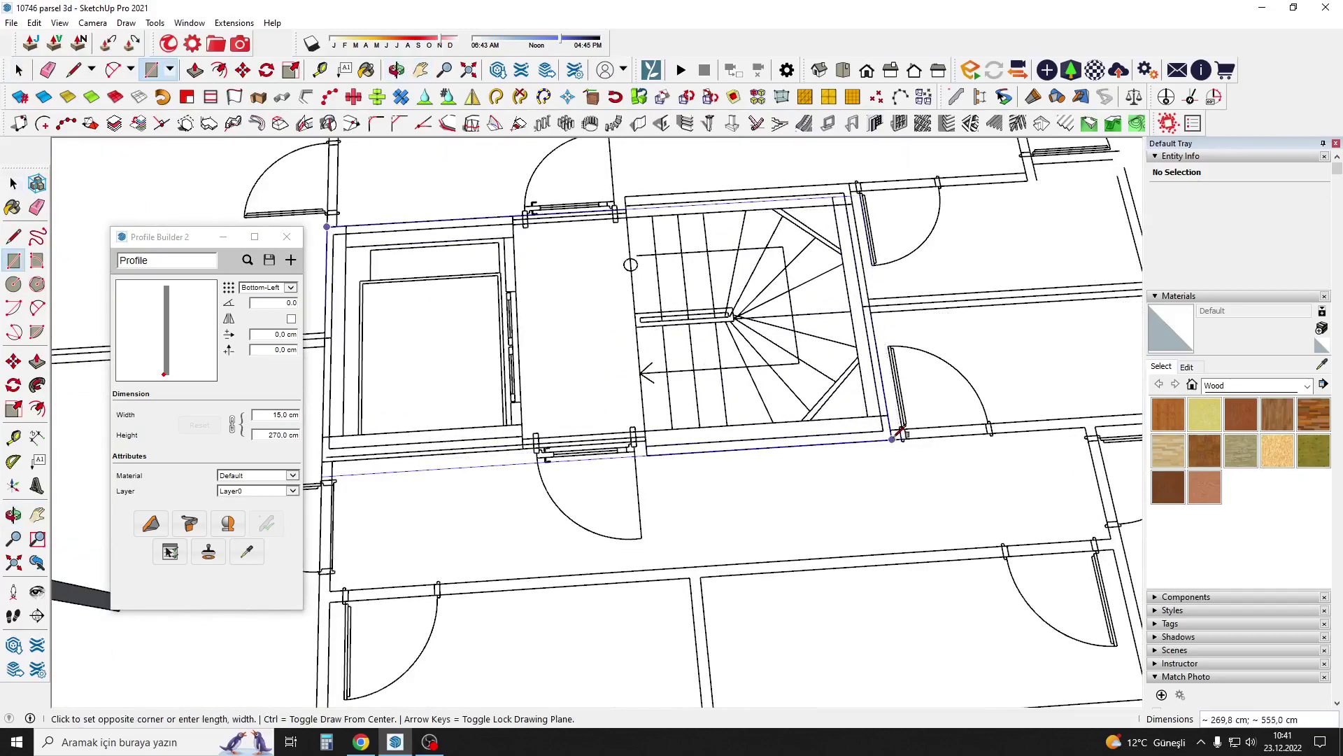
{"action": "scroll", "coordinate": [880, 418], "scroll_direction": "down", "scroll_amount": 1}
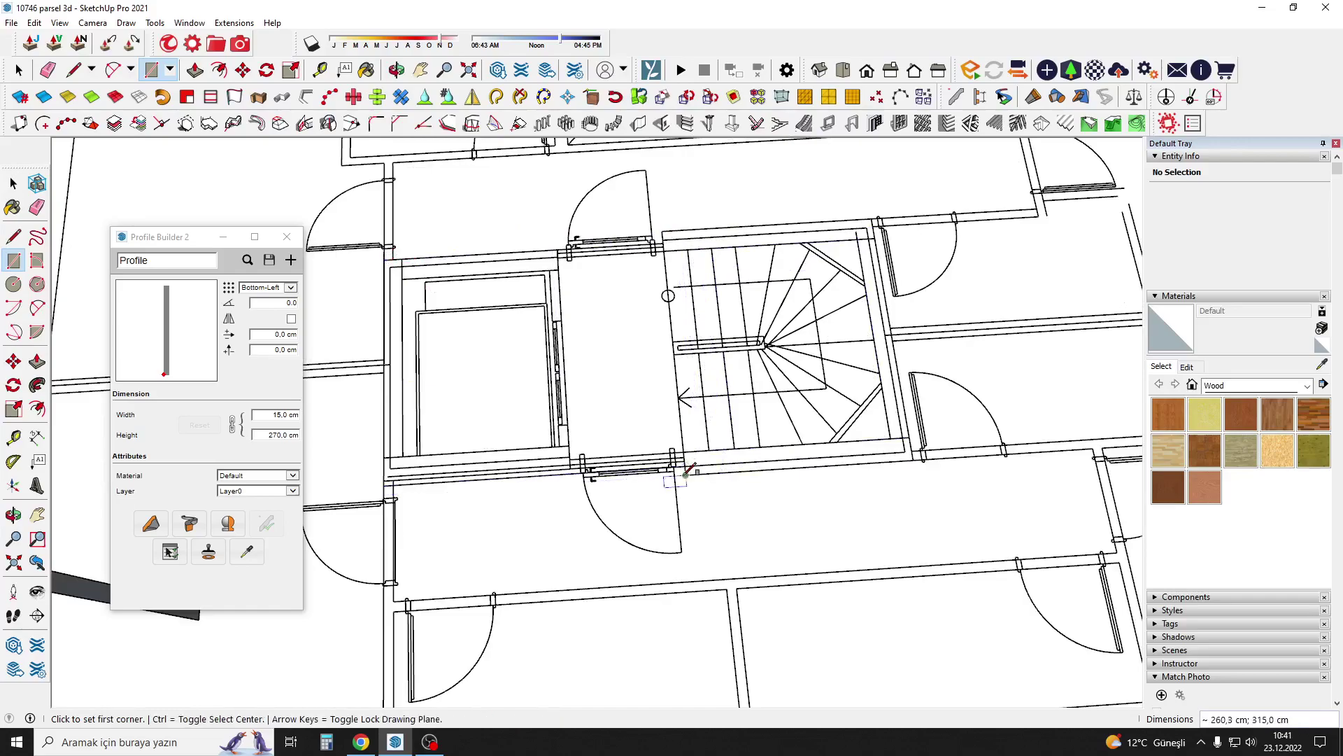
{"action": "key", "text": "space"}
{"action": "middle_click_drag", "start_coordinate": [688, 470], "coordinate": [636, 396]}
Clean up the selection around the stair core outline.
{"action": "right_click", "coordinate": [636, 396]}
{"action": "left_click", "coordinate": [675, 429]}
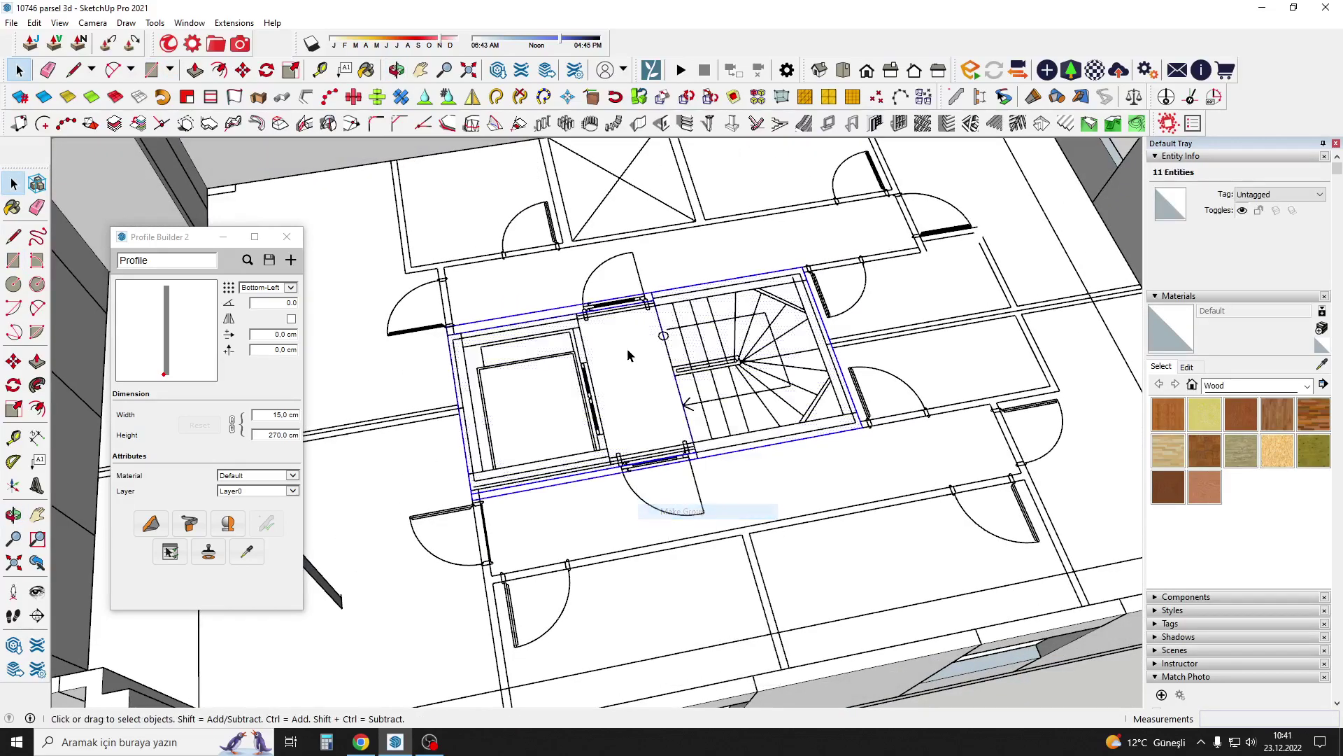
{"action": "key", "text": "e"}
{"action": "middle_click_drag", "start_coordinate": [629, 348], "coordinate": [777, 329]}
Push/Pull the core rectangle up into a tall block.
{"action": "scroll", "coordinate": [779, 326], "scroll_direction": "down", "scroll_amount": 3}
{"action": "key", "text": "p"}
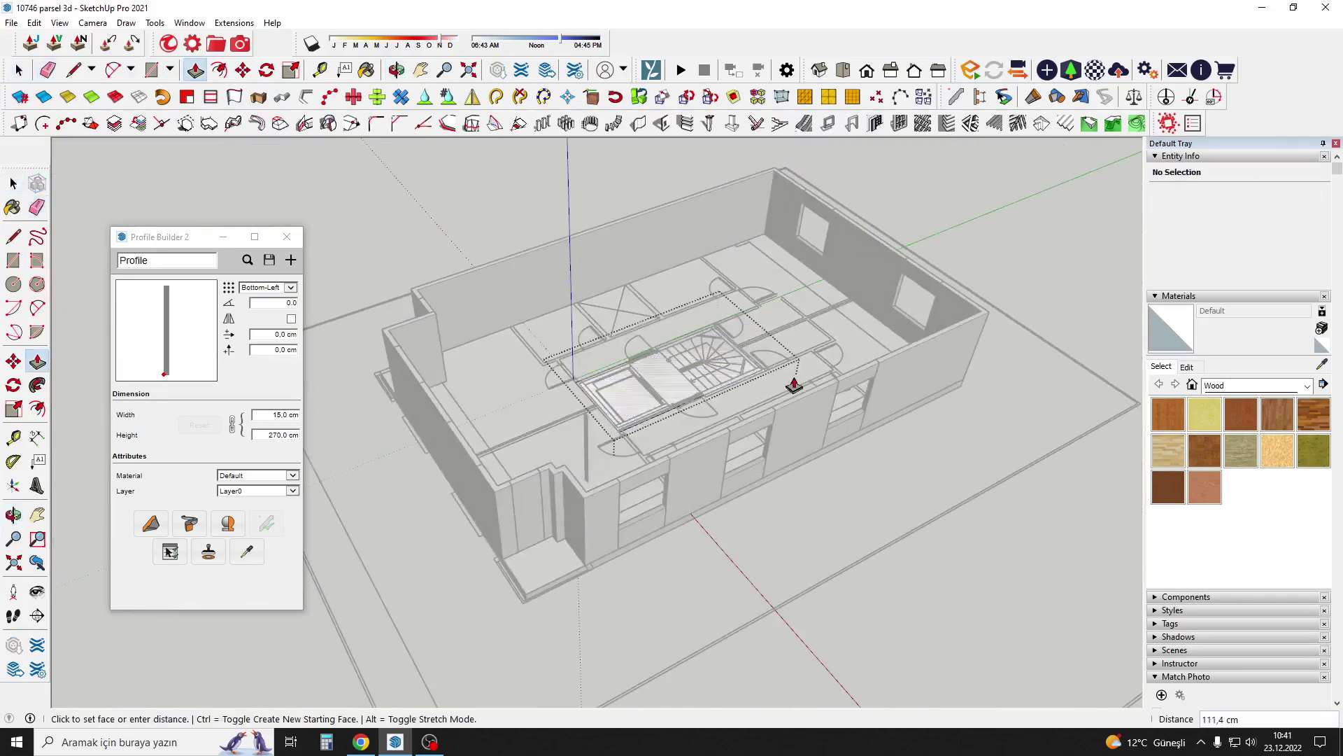
{"action": "left_click", "coordinate": [794, 385]}
{"action": "key", "text": "space"}
{"action": "mouse_move", "coordinate": [759, 381]}
{"action": "middle_mouse_down"}
{"action": "mouse_move", "coordinate": [690, 345]}
{"action": "mouse_move", "coordinate": [809, 399]}
{"action": "mouse_move", "coordinate": [661, 384]}
{"action": "mouse_move", "coordinate": [524, 240]}
{"action": "mouse_move", "coordinate": [567, 448]}
{"action": "middle_mouse_up"}
Start a Build Member run for the first interior partition wall.
{"action": "scroll", "coordinate": [567, 455], "scroll_direction": "up", "scroll_amount": 2}
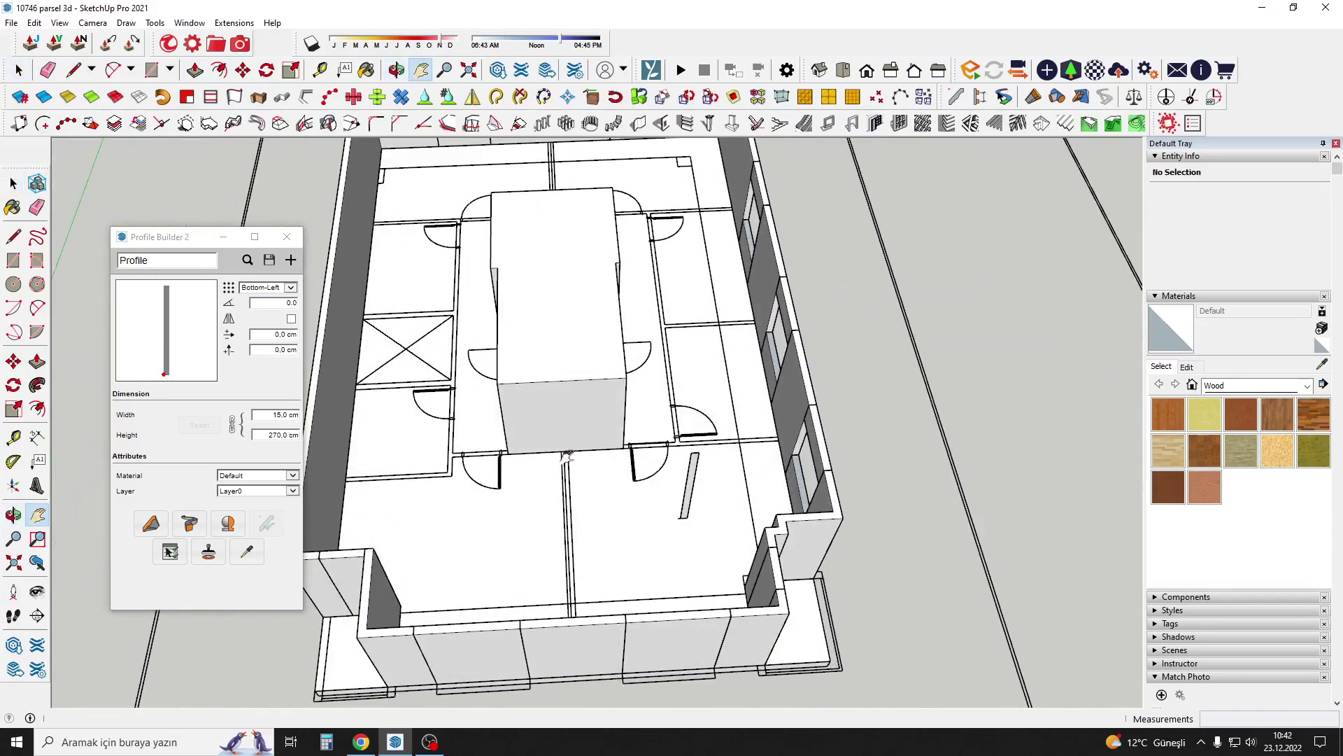
{"action": "scroll", "coordinate": [569, 456], "scroll_direction": "up", "scroll_amount": 2}
{"action": "left_click", "coordinate": [151, 523]}
{"action": "scroll", "coordinate": [580, 409], "scroll_direction": "up", "scroll_amount": 2}
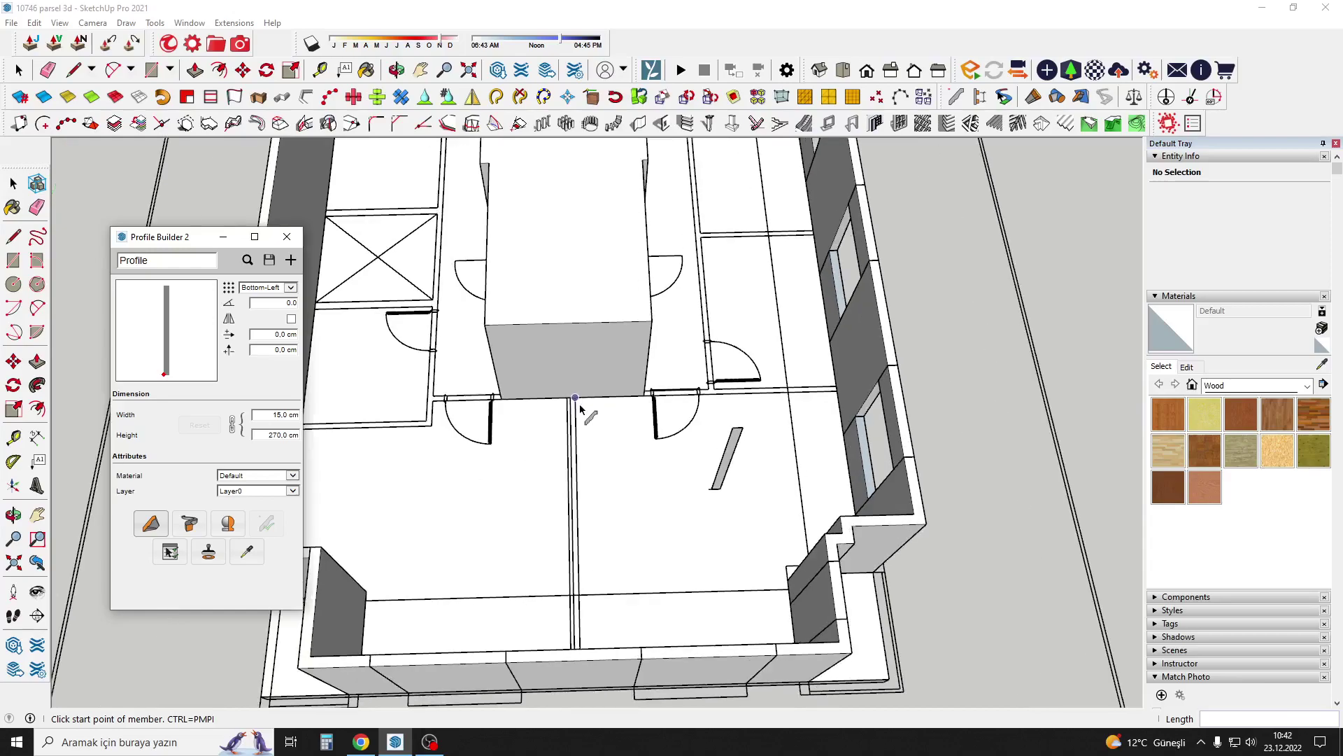
{"action": "key", "text": "Escape"}
{"action": "scroll", "coordinate": [580, 400], "scroll_direction": "up", "scroll_amount": 2}
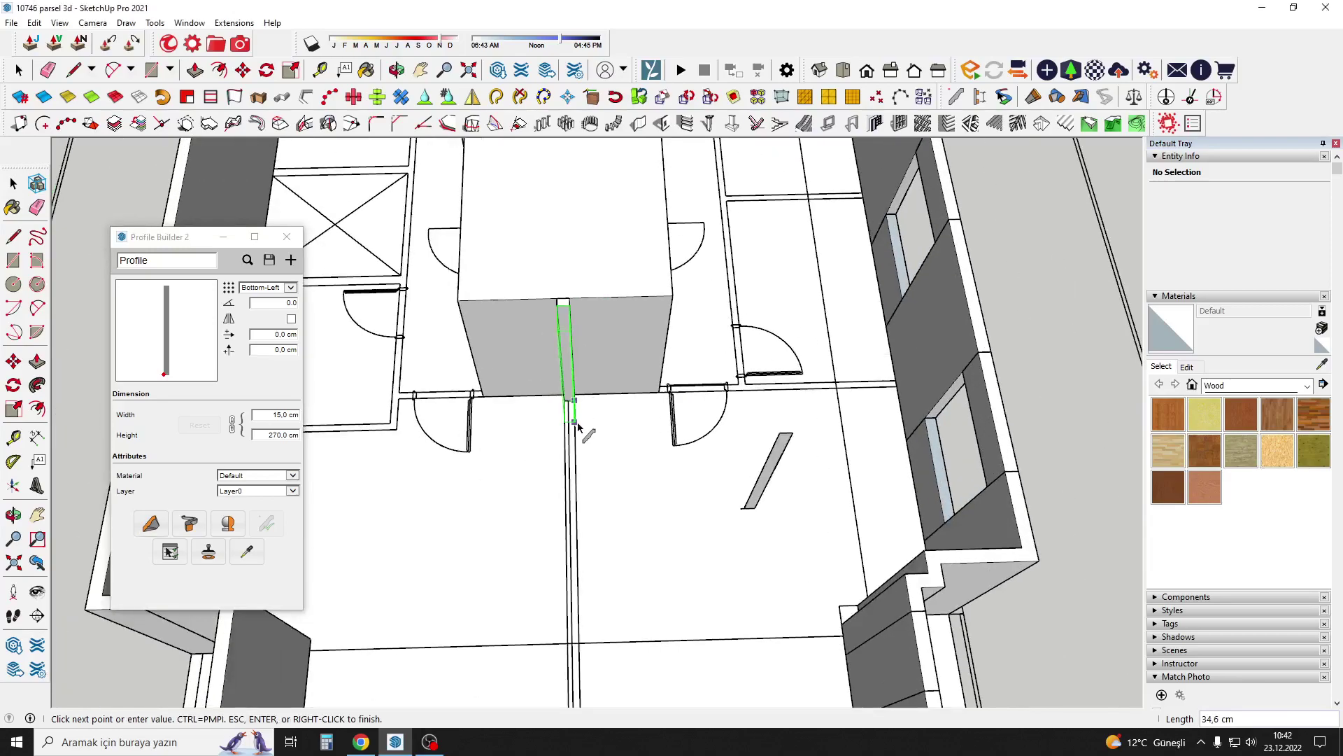
Place 270 cm partition walls linking the core to the exterior walls.
{"action": "middle_click_drag", "start_coordinate": [578, 426], "coordinate": [674, 509]}
{"action": "middle_click_drag", "start_coordinate": [639, 378], "coordinate": [560, 420]}
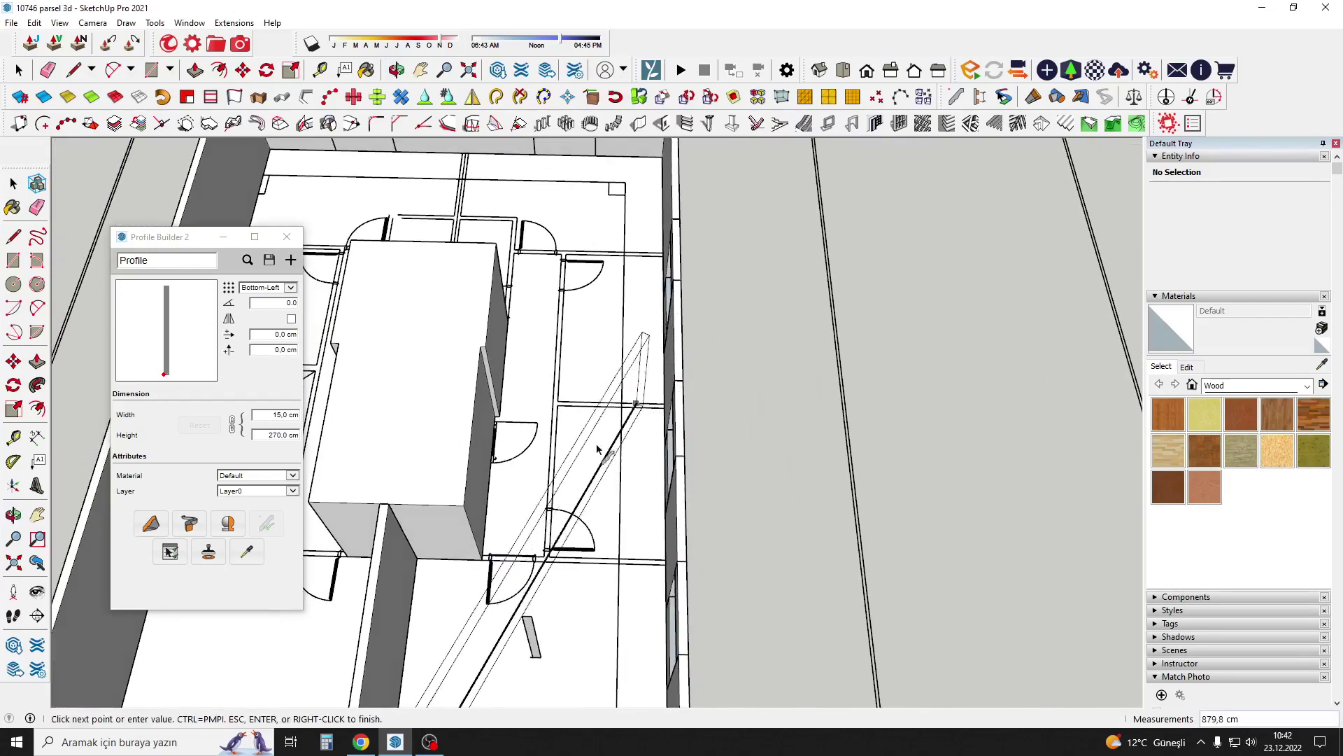
{"action": "scroll", "coordinate": [782, 506], "scroll_direction": "up", "scroll_amount": 2}
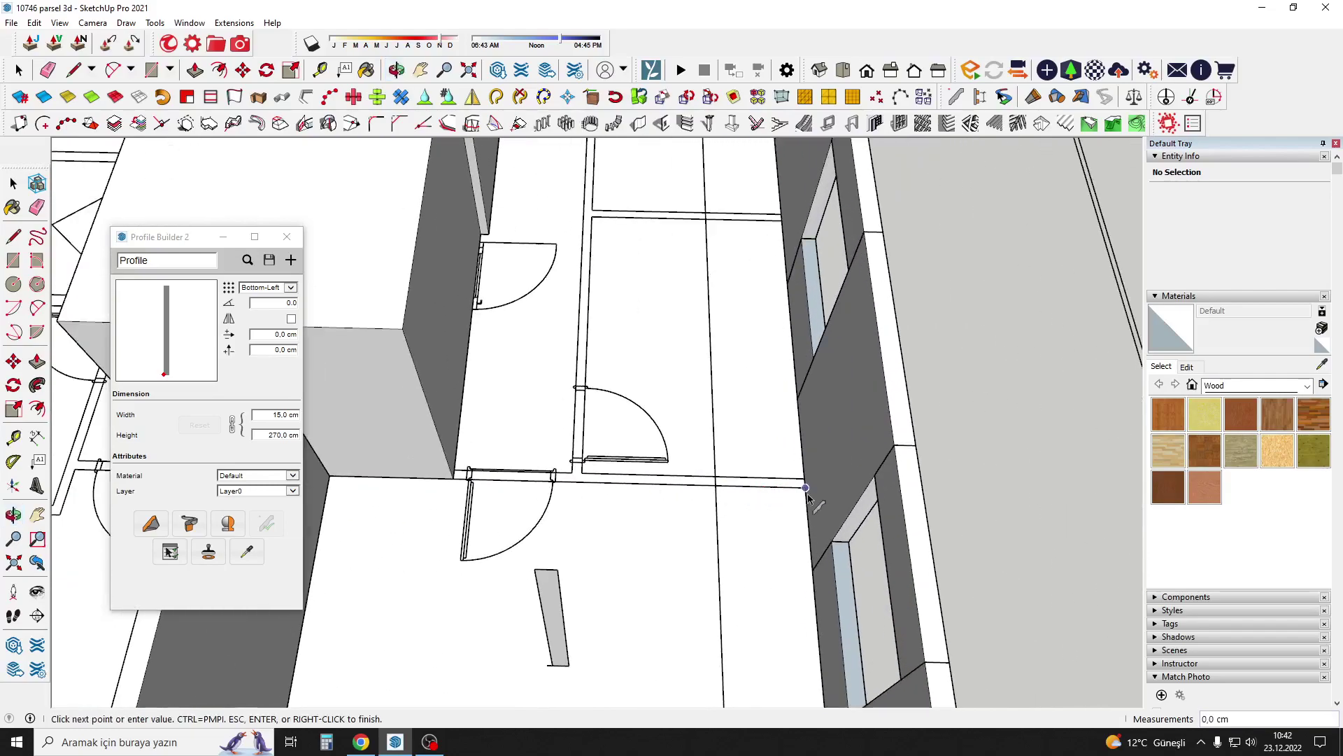
{"action": "key", "text": "Escape"}
{"action": "scroll", "coordinate": [490, 455], "scroll_direction": "up", "scroll_amount": 3}
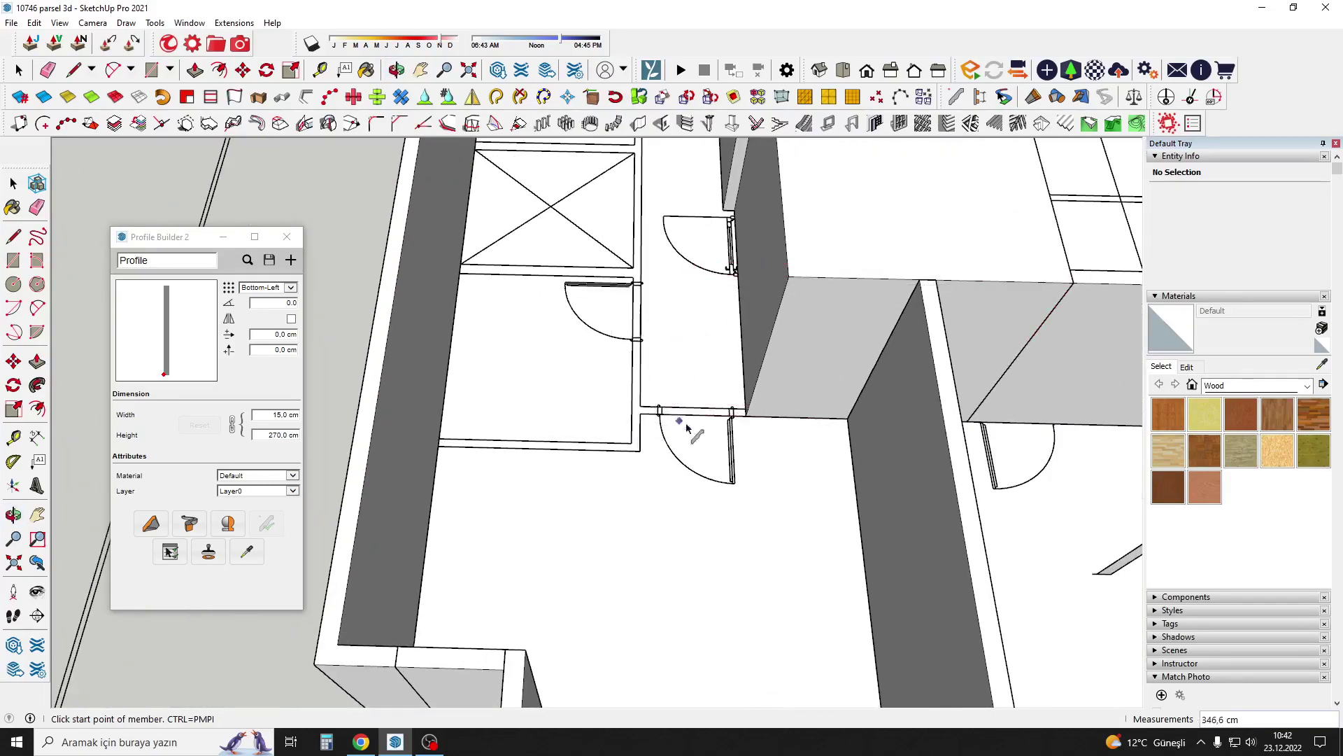
{"action": "scroll", "coordinate": [756, 416], "scroll_direction": "up", "scroll_amount": 2}
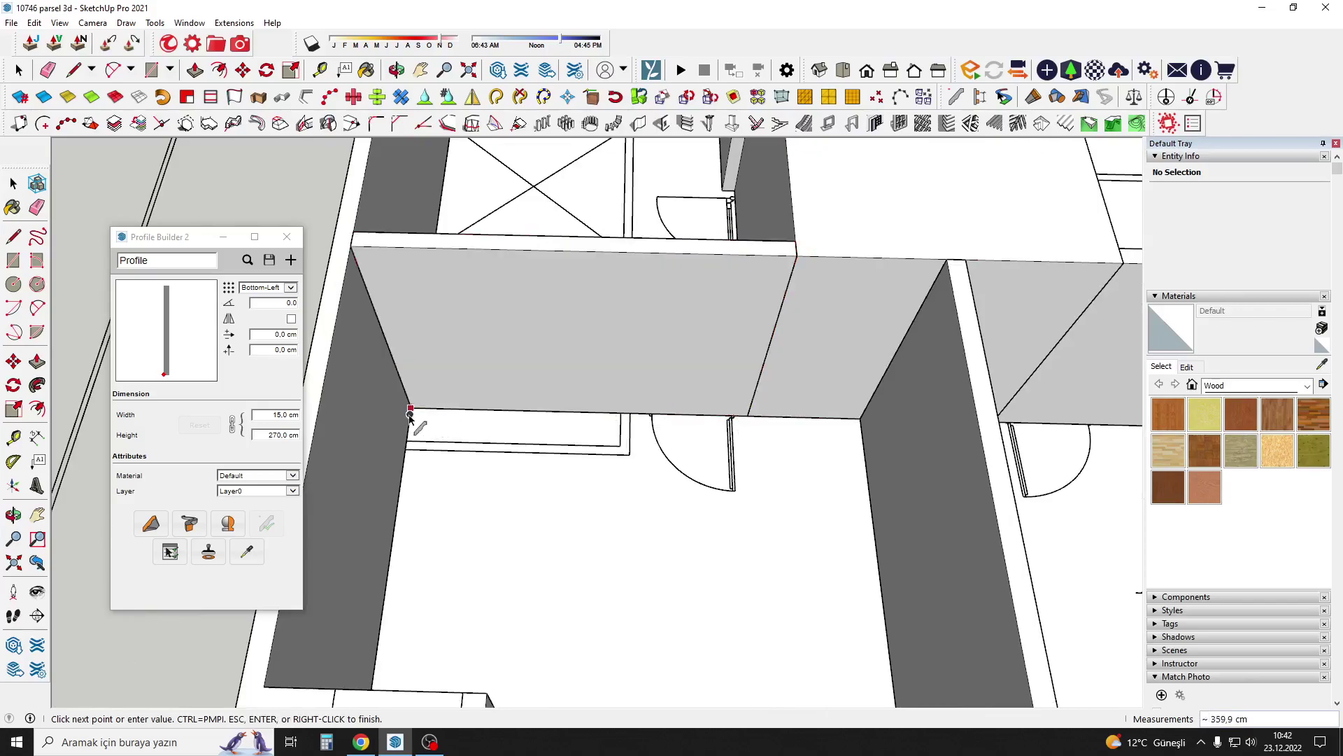
{"action": "scroll", "coordinate": [466, 421], "scroll_direction": "down", "scroll_amount": 5}
{"action": "mouse_move", "coordinate": [466, 421]}
{"action": "middle_mouse_down"}
{"action": "mouse_move", "coordinate": [533, 272]}
{"action": "mouse_move", "coordinate": [749, 208]}
{"action": "middle_mouse_up"}
{"action": "key", "text": "space"}
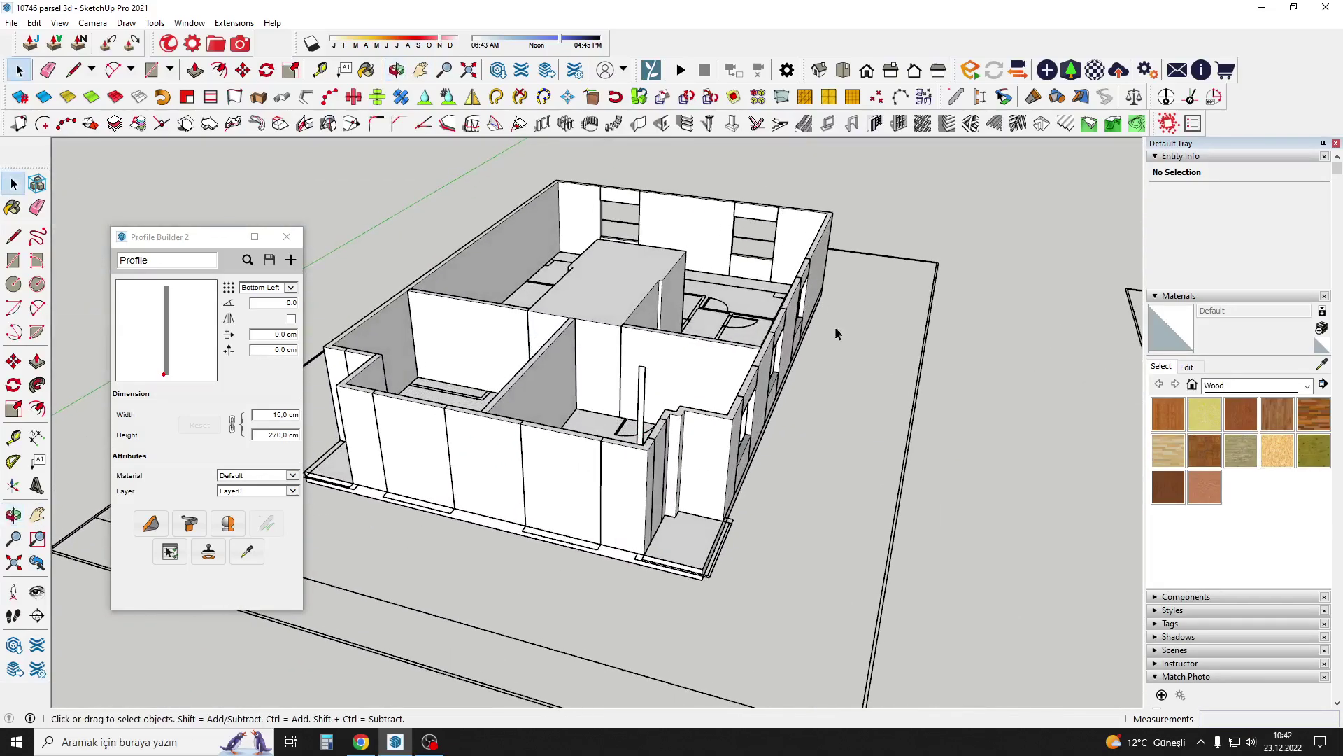
Select the wall pieces around the building and group them together.
{"action": "mouse_move", "coordinate": [836, 334]}
{"action": "middle_mouse_down"}
{"action": "mouse_move", "coordinate": [816, 270]}
{"action": "mouse_move", "coordinate": [568, 357]}
{"action": "mouse_move", "coordinate": [379, 318]}
{"action": "mouse_move", "coordinate": [656, 320]}
{"action": "middle_mouse_up"}
{"action": "scroll", "coordinate": [508, 317], "scroll_direction": "up", "scroll_amount": 3}
{"action": "left_click", "coordinate": [508, 316]}
{"action": "left_click", "coordinate": [379, 325]}
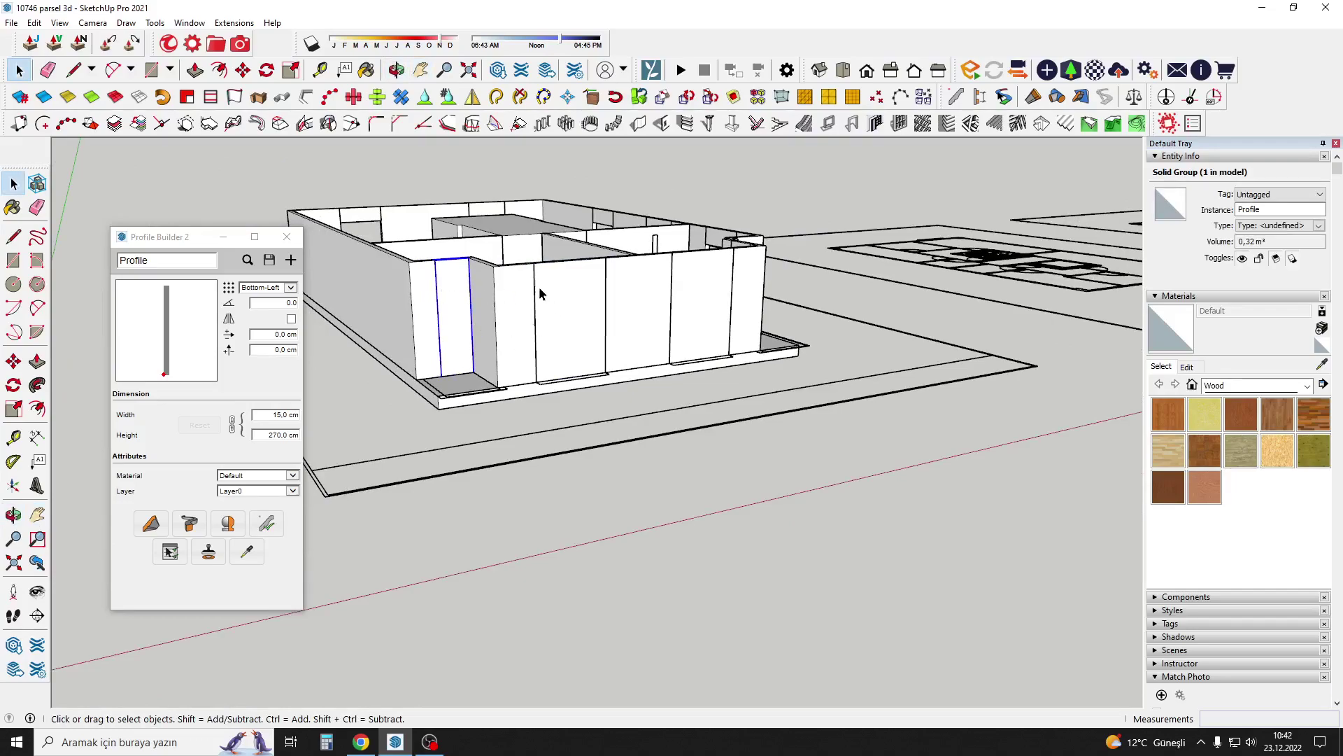
{"action": "left_click", "coordinate": [668, 328], "text": "shift"}
{"action": "mouse_move", "coordinate": [668, 327]}
{"action": "middle_mouse_down"}
{"action": "mouse_move", "coordinate": [546, 319]}
{"action": "mouse_move", "coordinate": [555, 300]}
{"action": "mouse_move", "coordinate": [540, 354]}
{"action": "mouse_move", "coordinate": [456, 238]}
{"action": "middle_mouse_up"}
{"action": "left_click", "coordinate": [589, 300], "text": "shift"}
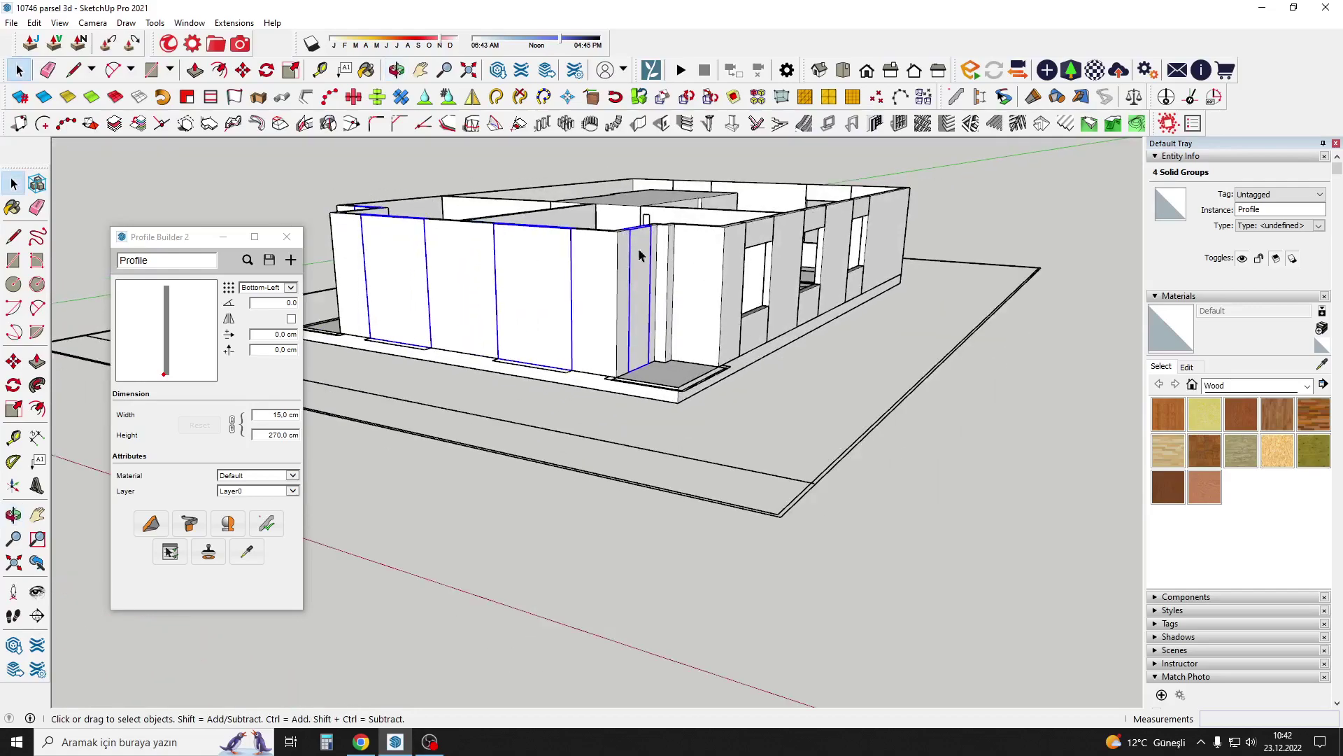
{"action": "mouse_move", "coordinate": [639, 254]}
{"action": "middle_mouse_down"}
{"action": "mouse_move", "coordinate": [690, 258]}
{"action": "mouse_move", "coordinate": [685, 286]}
{"action": "middle_mouse_up"}
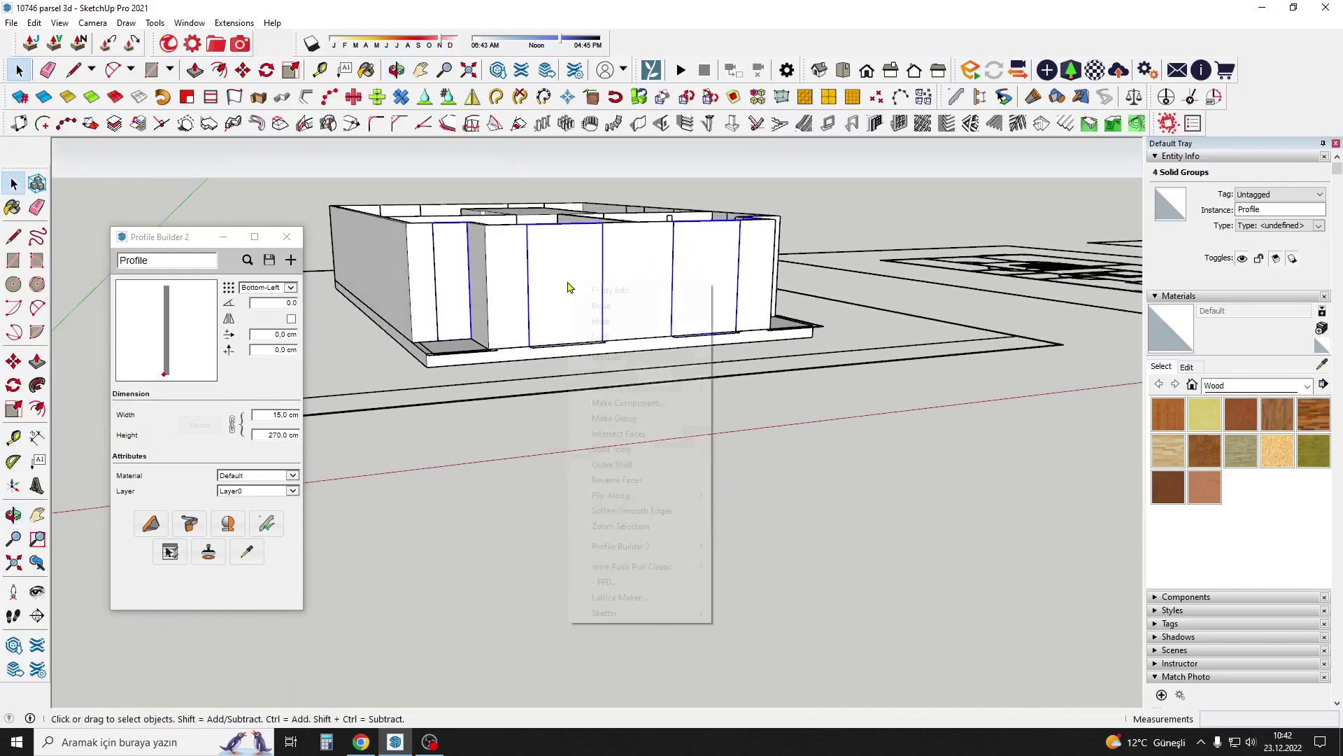
{"action": "left_click", "coordinate": [611, 403]}
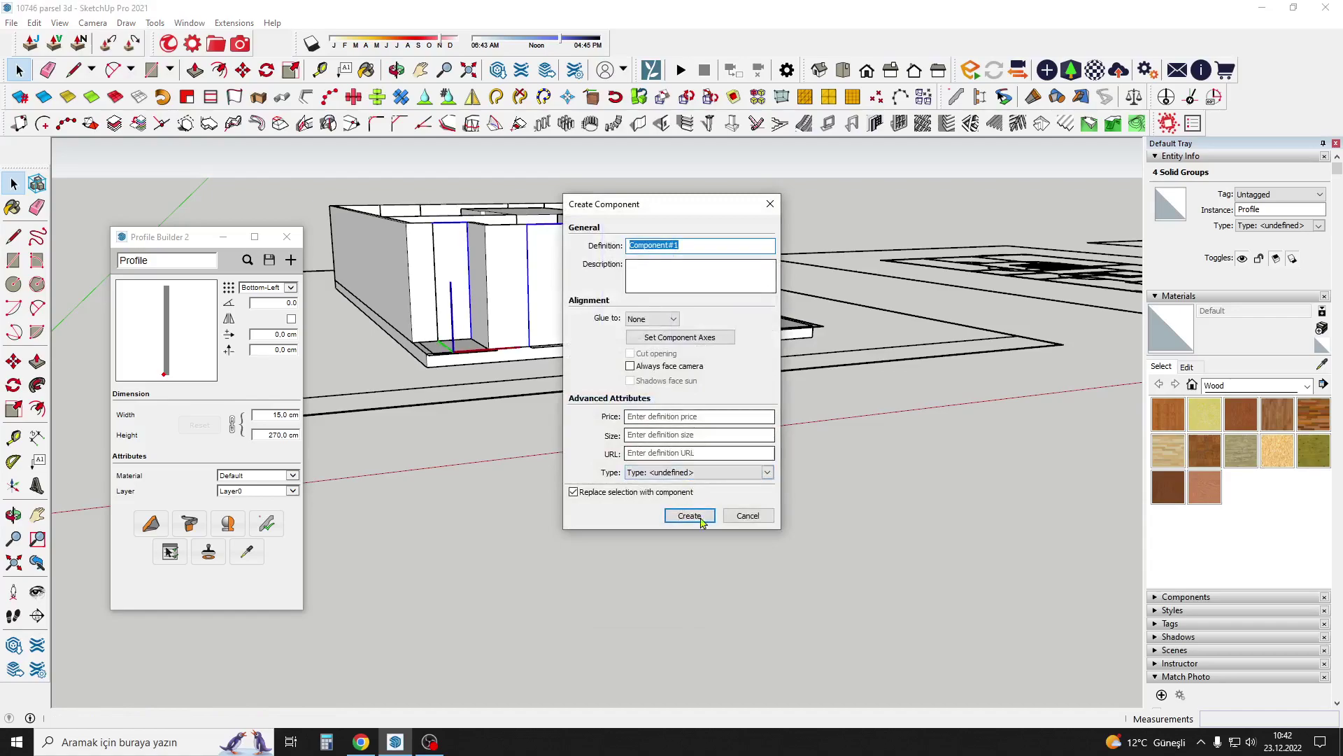
{"action": "left_click", "coordinate": [748, 516]}
{"action": "right_click", "coordinate": [589, 286]}
{"action": "left_click", "coordinate": [637, 424]}
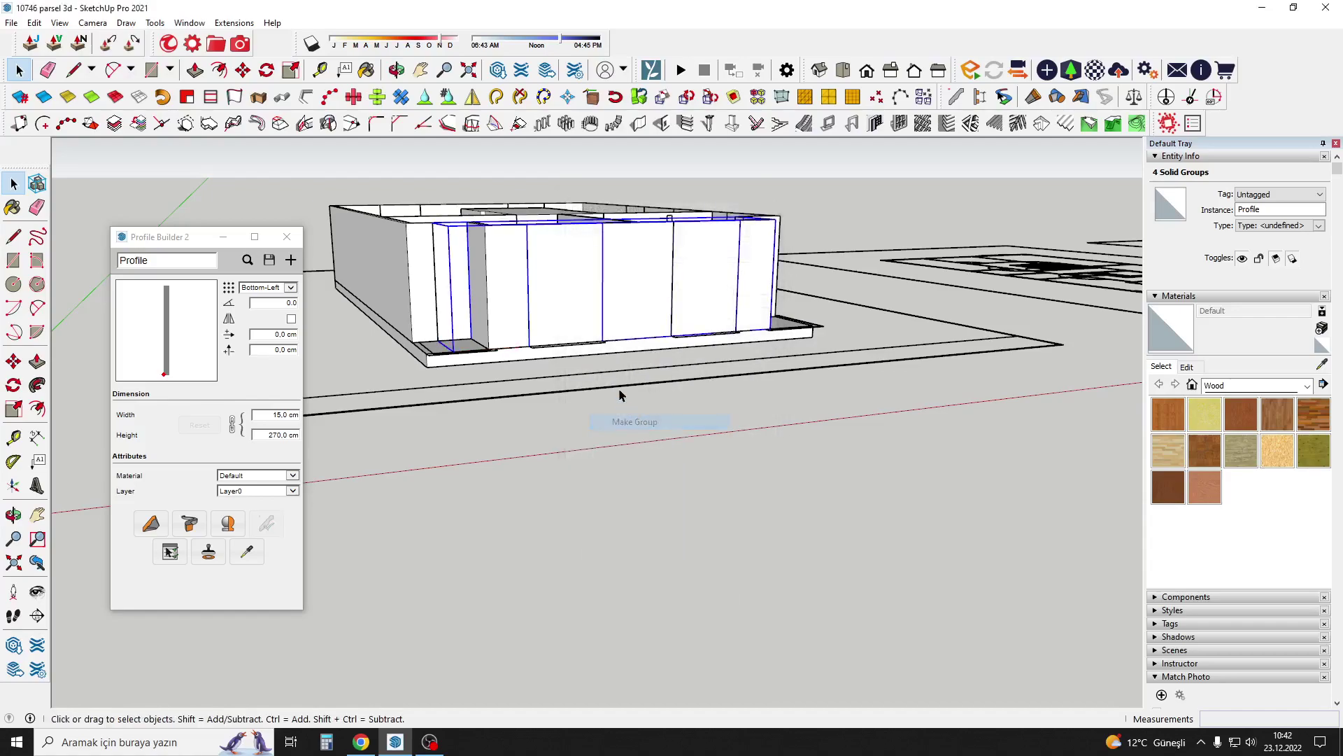
Explode the four grouped window-panel walls.
{"action": "middle_click_drag", "start_coordinate": [571, 288], "coordinate": [555, 236]}
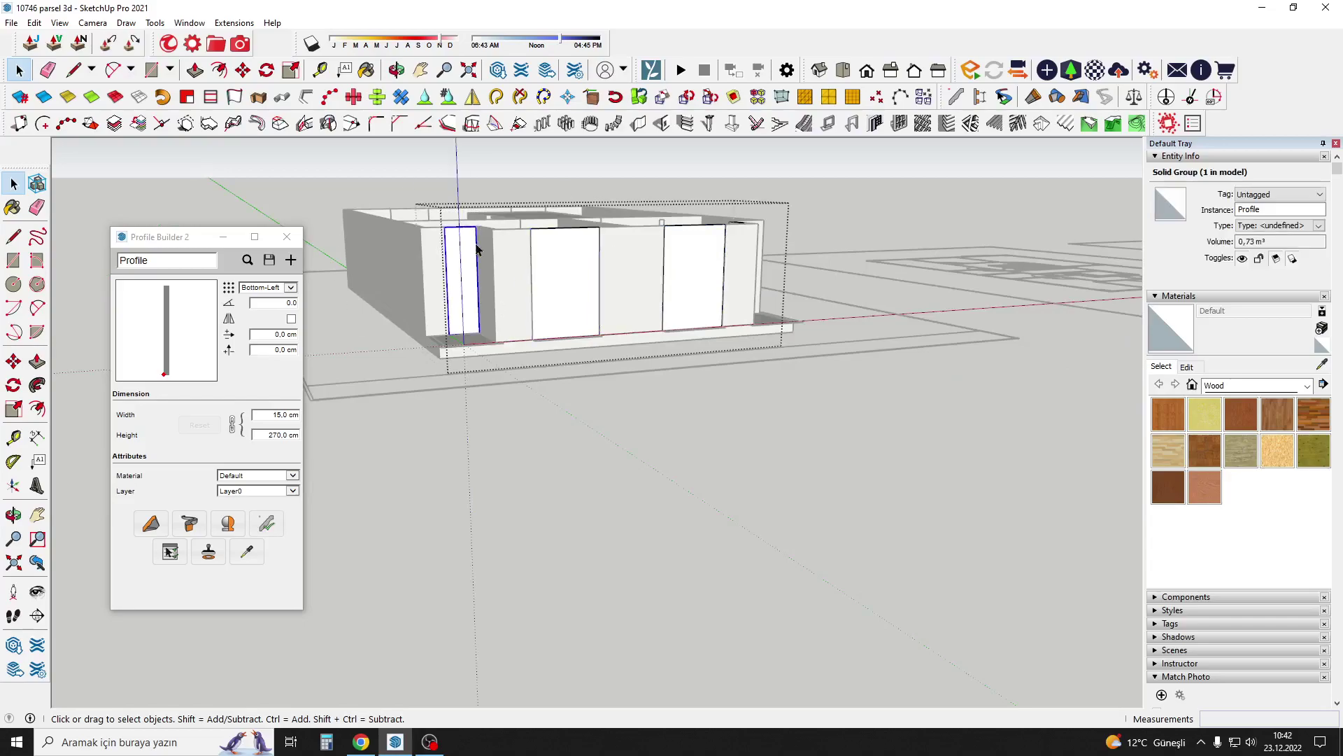
{"action": "mouse_move", "coordinate": [665, 257]}
{"action": "middle_mouse_down"}
{"action": "mouse_move", "coordinate": [516, 317]}
{"action": "mouse_move", "coordinate": [576, 301]}
{"action": "middle_mouse_up"}
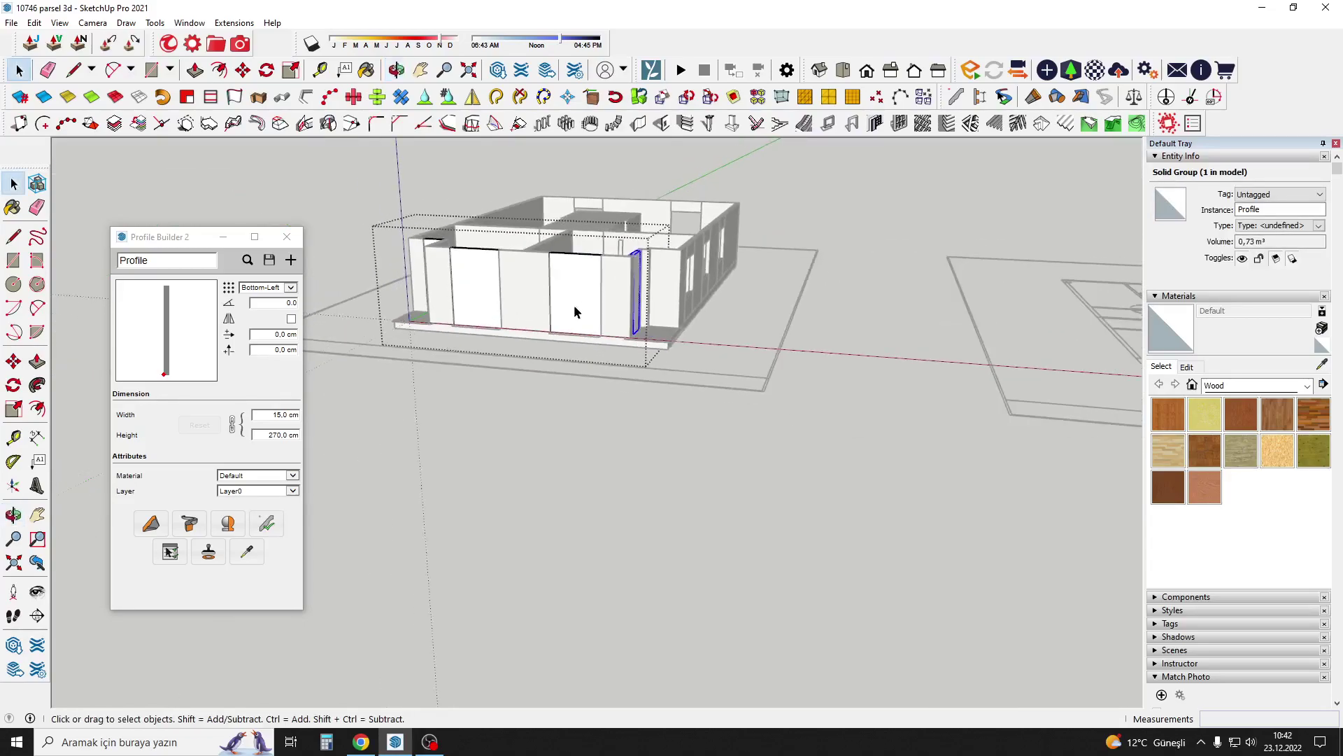
{"action": "left_click_drag", "start_coordinate": [776, 340], "coordinate": [496, 256]}
{"action": "scroll", "coordinate": [496, 257], "scroll_direction": "up", "scroll_amount": 1}
{"action": "right_click", "coordinate": [497, 256]}
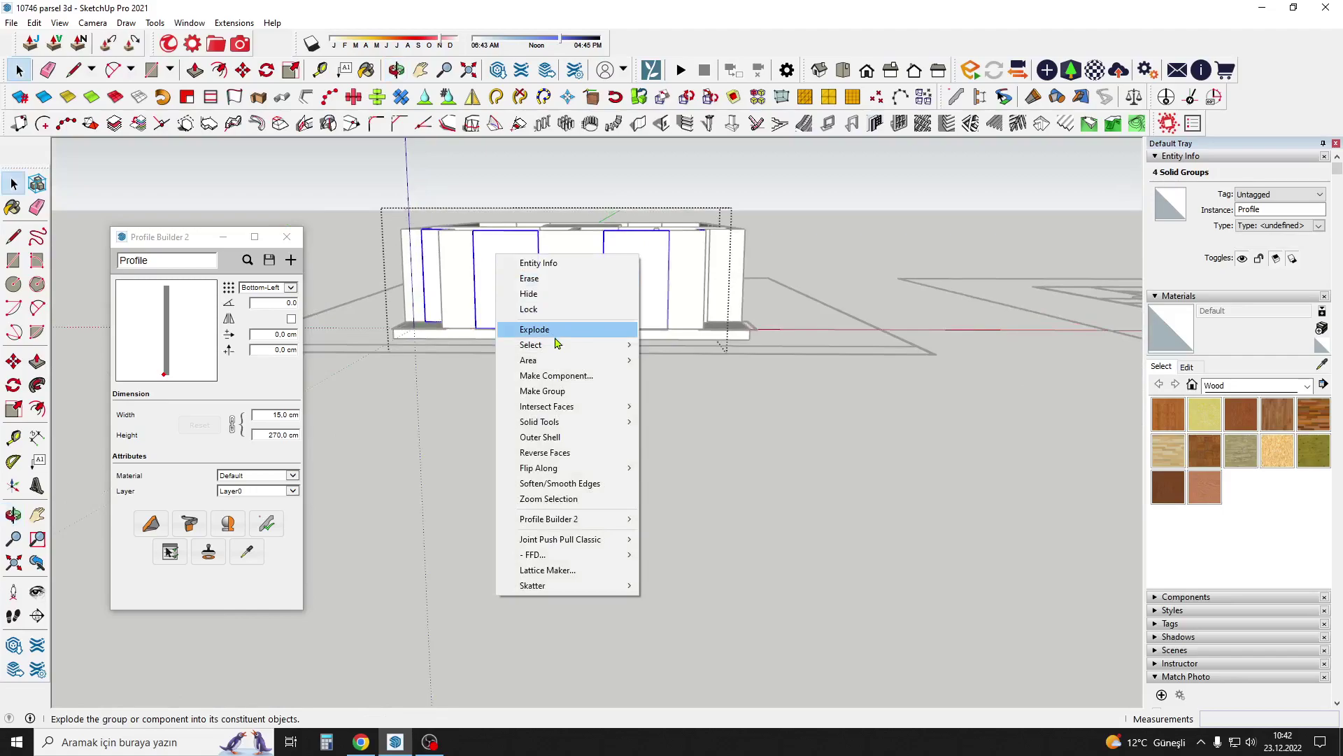
{"action": "left_click", "coordinate": [563, 330]}
Move the selected window panel pieces 220 cm upward.
{"action": "middle_click_drag", "start_coordinate": [532, 275], "coordinate": [510, 264]}
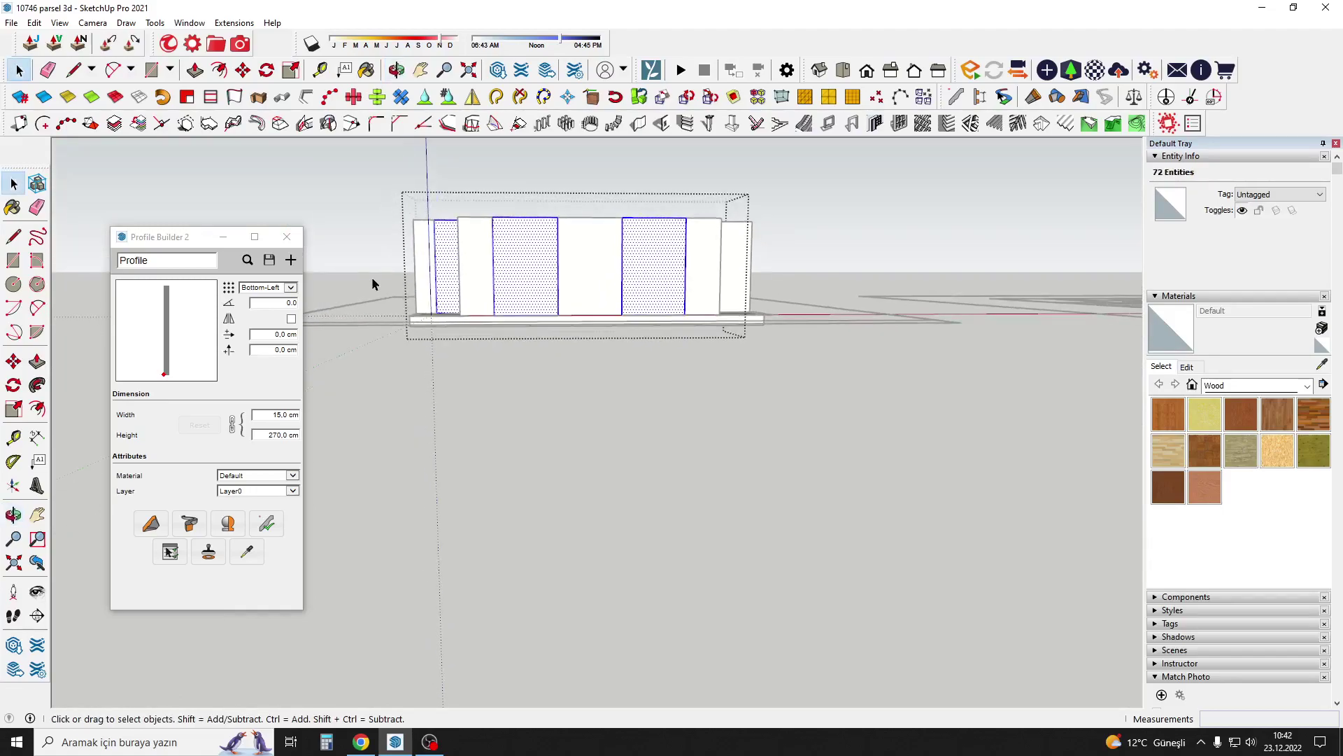
{"action": "left_click_drag", "start_coordinate": [669, 369], "coordinate": [462, 305]}
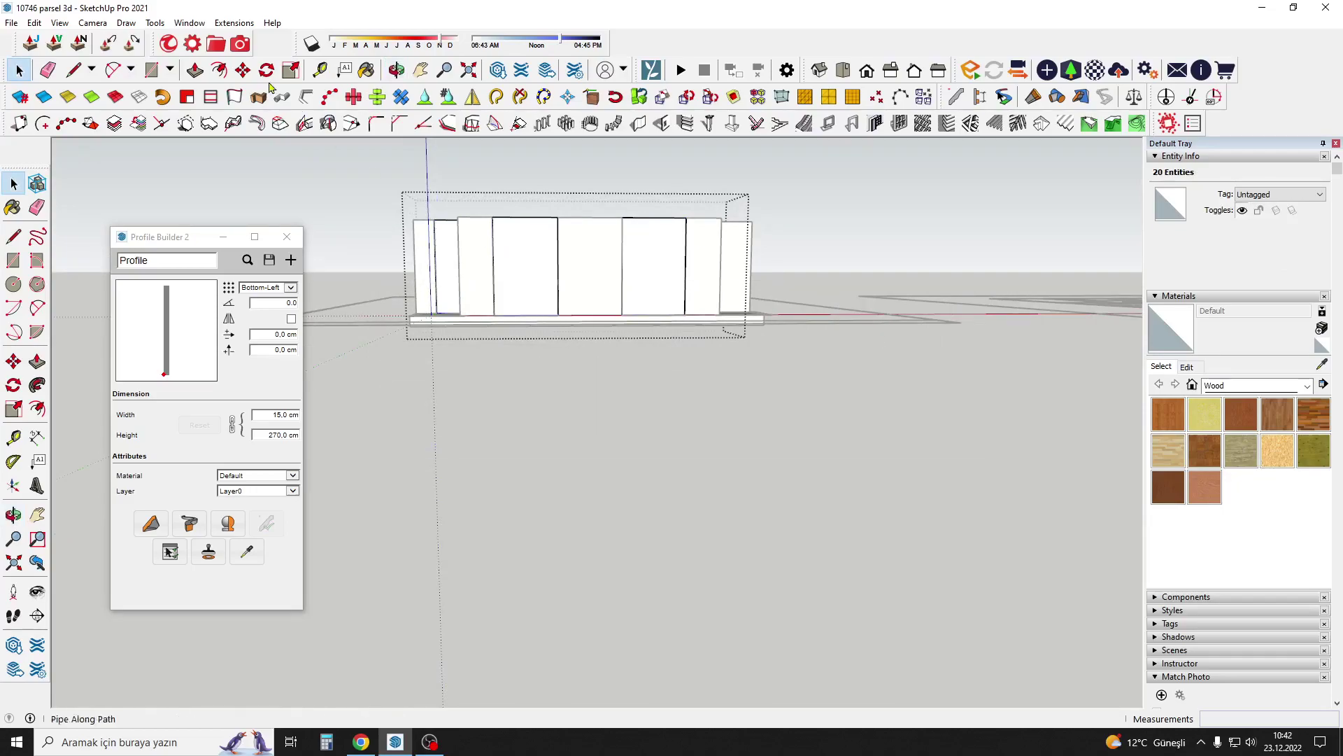
{"action": "left_click", "coordinate": [248, 76]}
{"action": "scroll", "coordinate": [591, 272], "scroll_direction": "up", "scroll_amount": 2}
{"action": "scroll", "coordinate": [591, 273], "scroll_direction": "up", "scroll_amount": 1}
{"action": "type", "text": "220"}
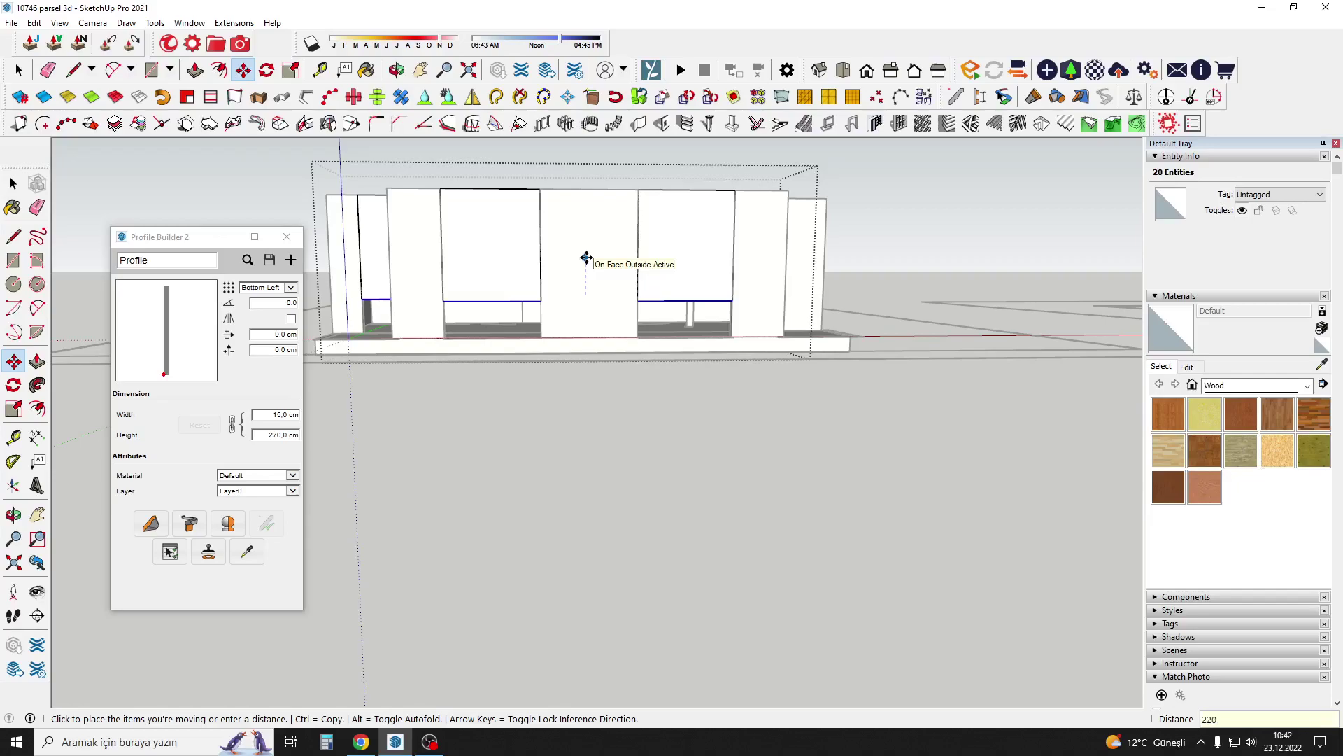
{"action": "key", "text": "Return"}
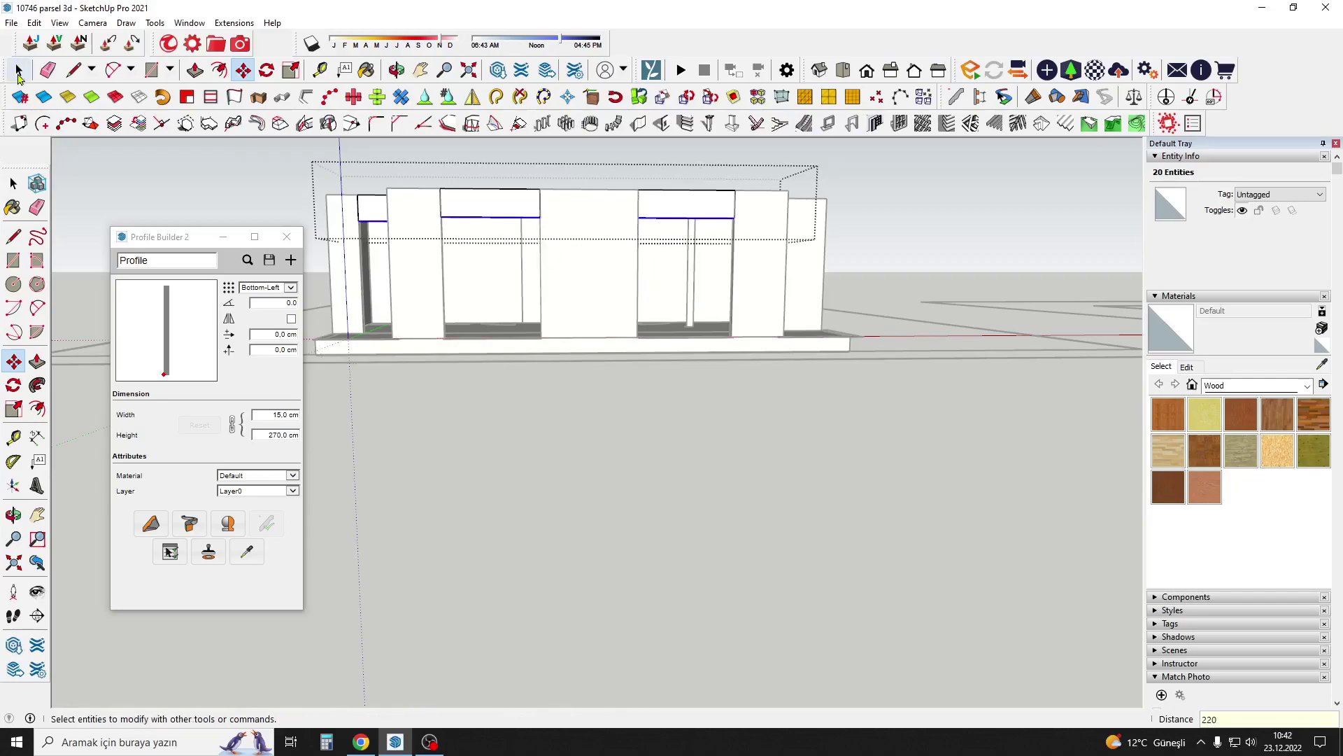
{"action": "left_click", "coordinate": [306, 175]}
{"action": "middle_click_drag", "start_coordinate": [306, 174], "coordinate": [527, 348]}
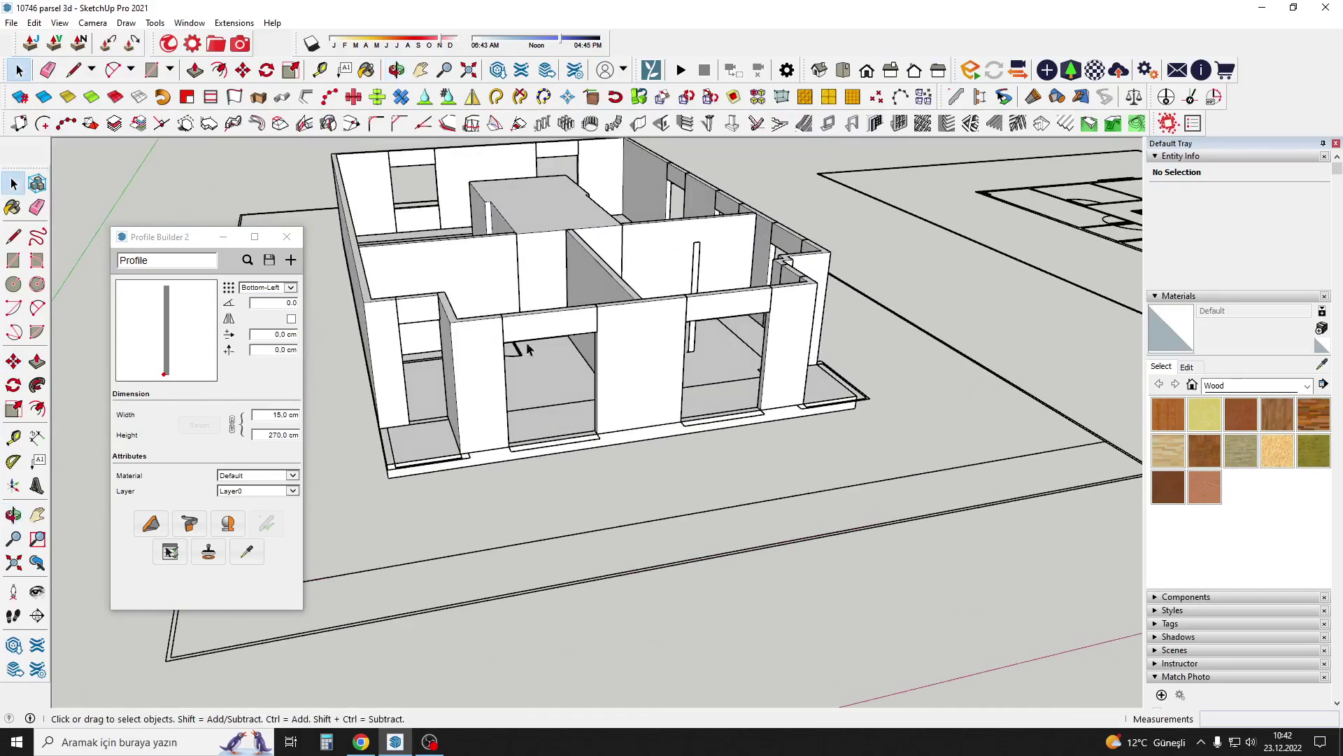
{"action": "mouse_move", "coordinate": [766, 221]}
{"action": "middle_mouse_down"}
{"action": "mouse_move", "coordinate": [555, 335]}
{"action": "mouse_move", "coordinate": [370, 276]}
{"action": "mouse_move", "coordinate": [980, 339]}
{"action": "middle_mouse_up"}
{"action": "mouse_move", "coordinate": [758, 339]}
{"action": "middle_mouse_down"}
{"action": "mouse_move", "coordinate": [527, 329]}
{"action": "mouse_move", "coordinate": [455, 429]}
{"action": "mouse_move", "coordinate": [392, 393]}
{"action": "mouse_move", "coordinate": [590, 393]}
{"action": "mouse_move", "coordinate": [657, 354]}
{"action": "mouse_move", "coordinate": [589, 332]}
{"action": "mouse_move", "coordinate": [629, 366]}
{"action": "mouse_move", "coordinate": [543, 363]}
{"action": "middle_mouse_up"}
{"action": "scroll", "coordinate": [590, 333], "scroll_direction": "down", "scroll_amount": 3}
{"action": "scroll", "coordinate": [630, 366], "scroll_direction": "down", "scroll_amount": 2}
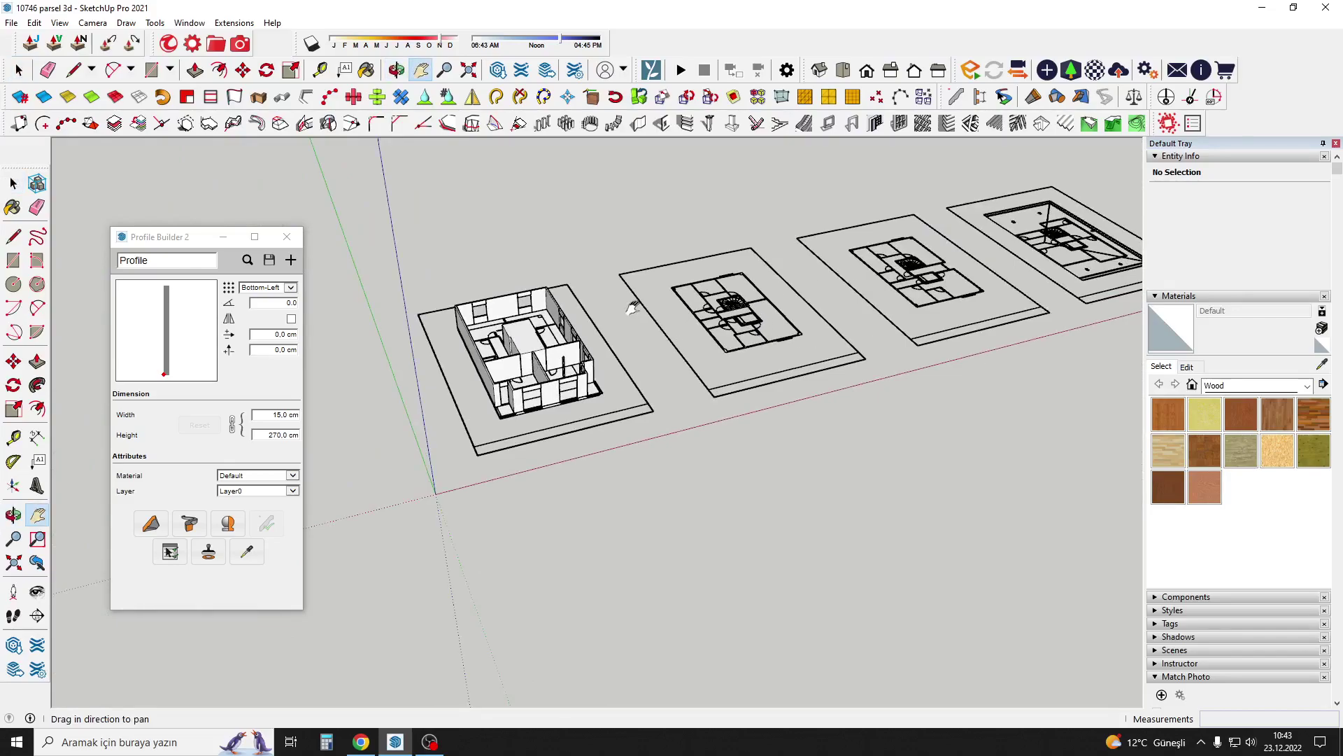
{"action": "left_click_drag", "start_coordinate": [632, 308], "coordinate": [548, 302]}
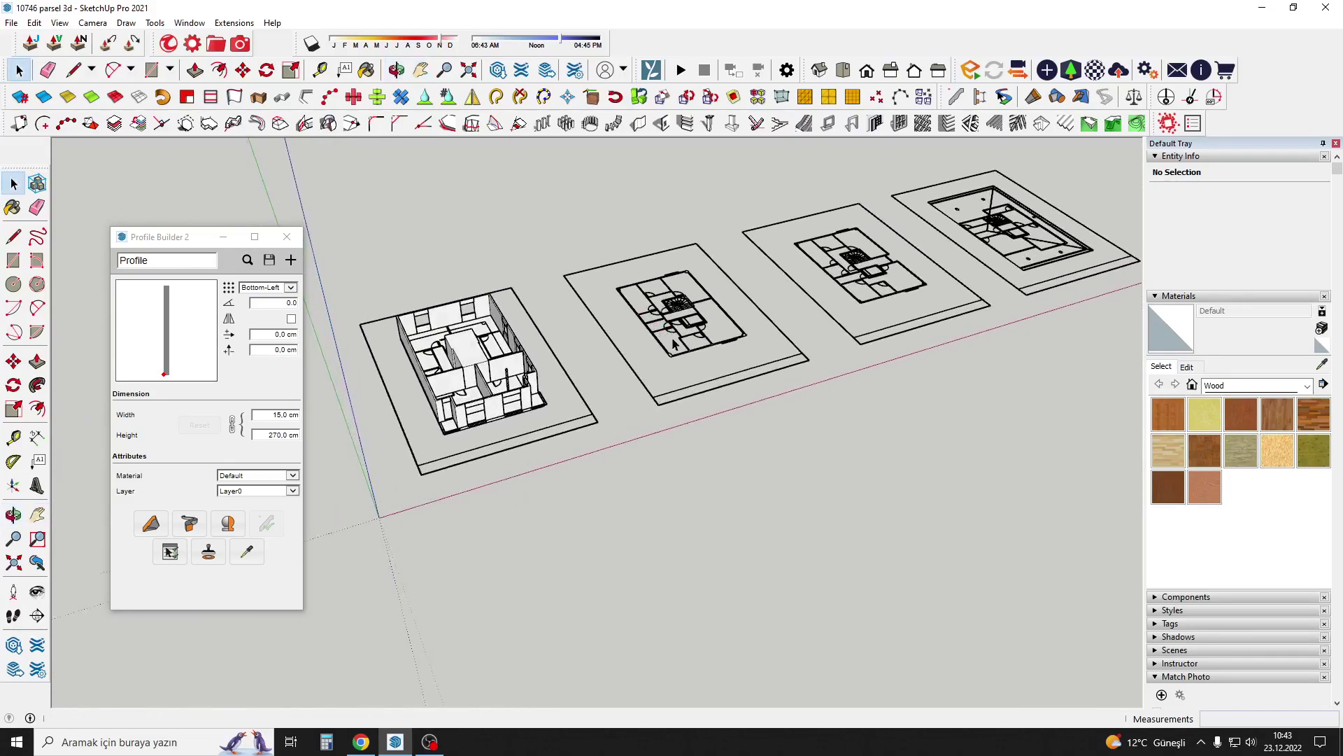
{"action": "scroll", "coordinate": [696, 313], "scroll_direction": "up", "scroll_amount": 3}
{"action": "mouse_move", "coordinate": [696, 313]}
{"action": "middle_mouse_down"}
{"action": "mouse_move", "coordinate": [591, 330]}
{"action": "mouse_move", "coordinate": [545, 438]}
{"action": "mouse_move", "coordinate": [626, 386]}
{"action": "middle_mouse_up"}
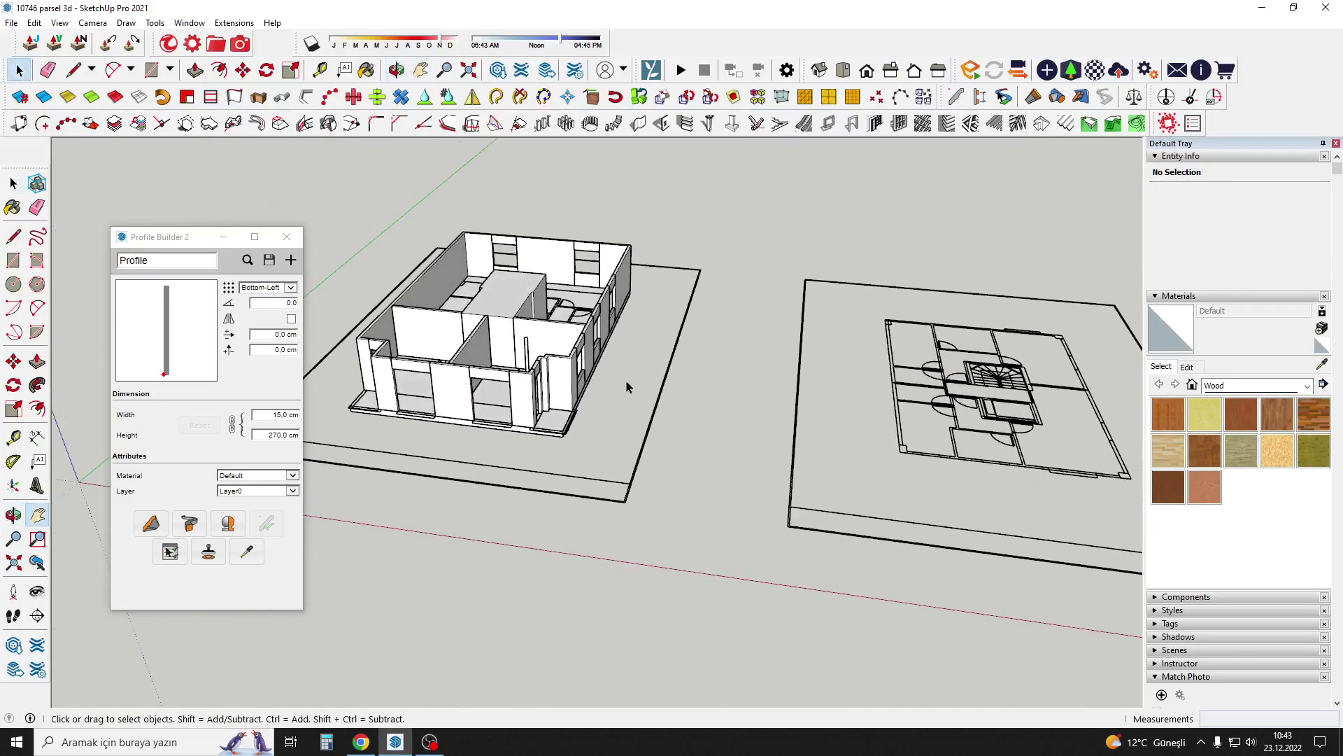
{"action": "scroll", "coordinate": [531, 391], "scroll_direction": "up", "scroll_amount": 2}
{"action": "mouse_move", "coordinate": [531, 390]}
{"action": "middle_mouse_down"}
{"action": "mouse_move", "coordinate": [654, 412]}
{"action": "mouse_move", "coordinate": [647, 372]}
{"action": "middle_mouse_up"}
{"action": "scroll", "coordinate": [595, 399], "scroll_direction": "up", "scroll_amount": 2}
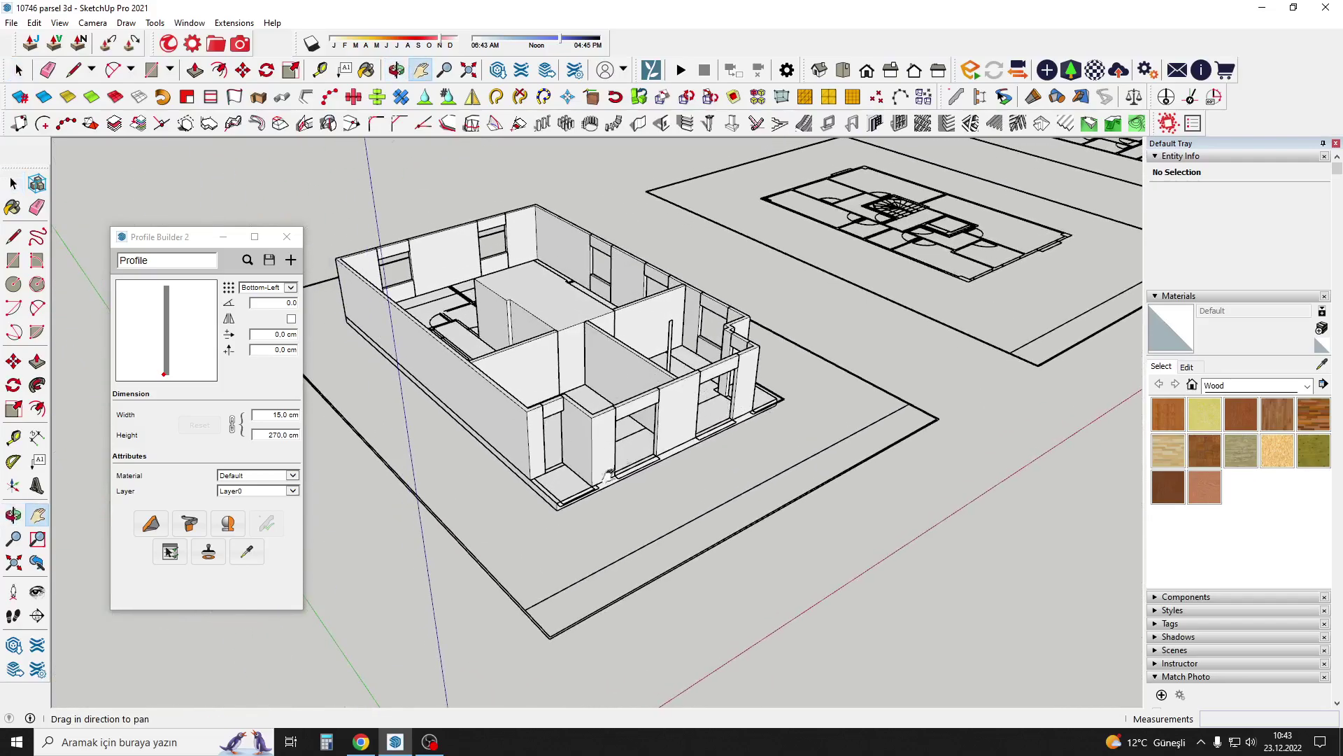
Briefly start a wall at the slab corner, then frame the building and next floor plan.
{"action": "scroll", "coordinate": [607, 473], "scroll_direction": "up", "scroll_amount": 3}
{"action": "scroll", "coordinate": [607, 473], "scroll_direction": "up", "scroll_amount": 2}
{"action": "left_click", "coordinate": [151, 524]}
{"action": "scroll", "coordinate": [580, 507], "scroll_direction": "up", "scroll_amount": 3}
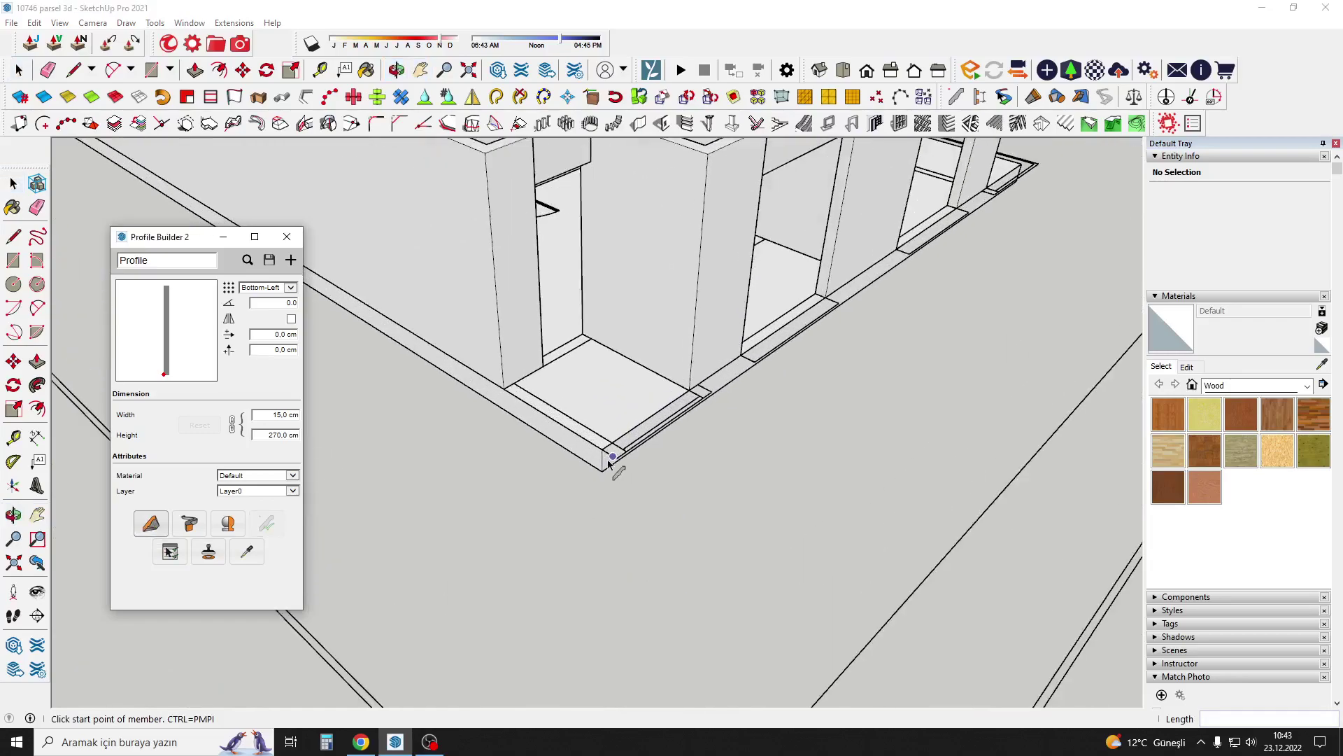
{"action": "left_click", "coordinate": [602, 452]}
{"action": "scroll", "coordinate": [532, 429], "scroll_direction": "up", "scroll_amount": 1}
{"action": "scroll", "coordinate": [496, 383], "scroll_direction": "down", "scroll_amount": 5}
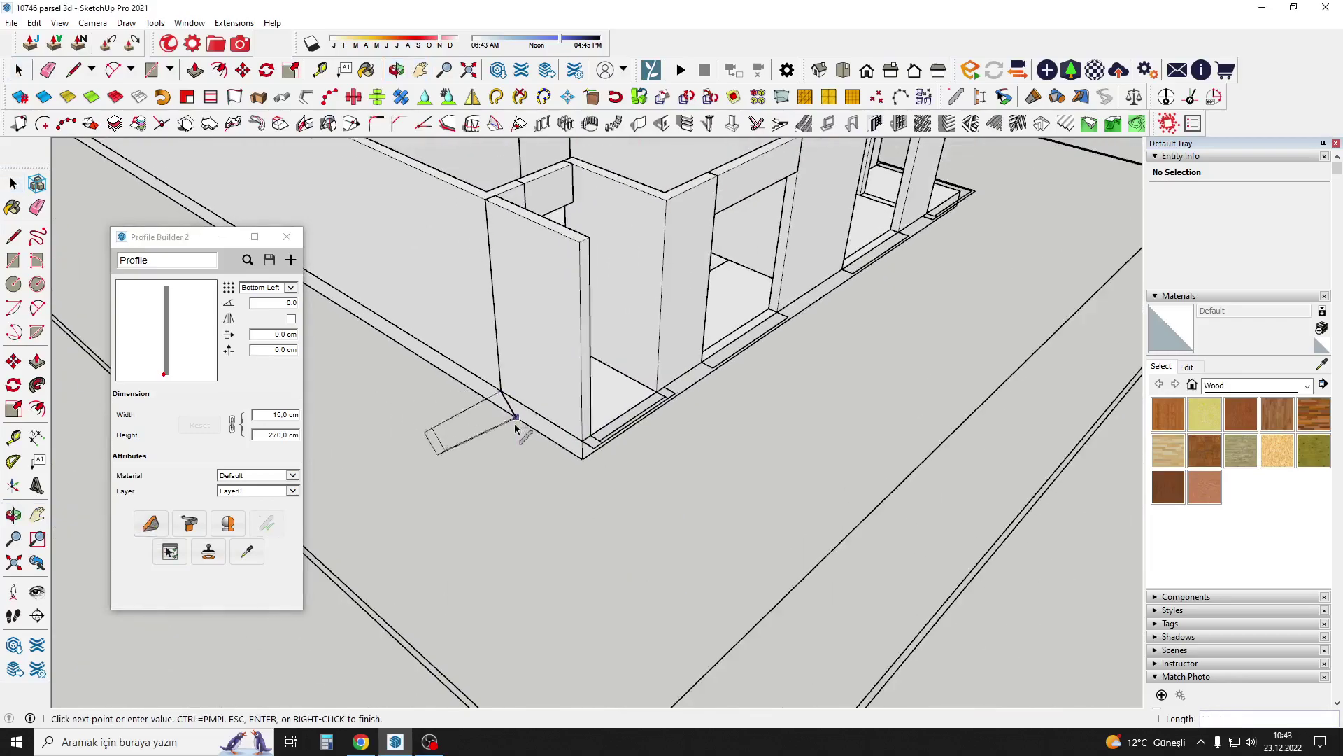
{"action": "mouse_move", "coordinate": [496, 383]}
{"action": "middle_mouse_down", "text": "shift"}
{"action": "mouse_move", "coordinate": [596, 390]}
{"action": "mouse_move", "coordinate": [788, 339]}
{"action": "mouse_move", "coordinate": [740, 345]}
{"action": "middle_mouse_up", "text": "shift"}
{"action": "scroll", "coordinate": [630, 280], "scroll_direction": "up", "scroll_amount": 3}
{"action": "scroll", "coordinate": [515, 234], "scroll_direction": "up", "scroll_amount": 2}
Draw a rectangle covering the whole second floor plan.
{"action": "key", "text": "r"}
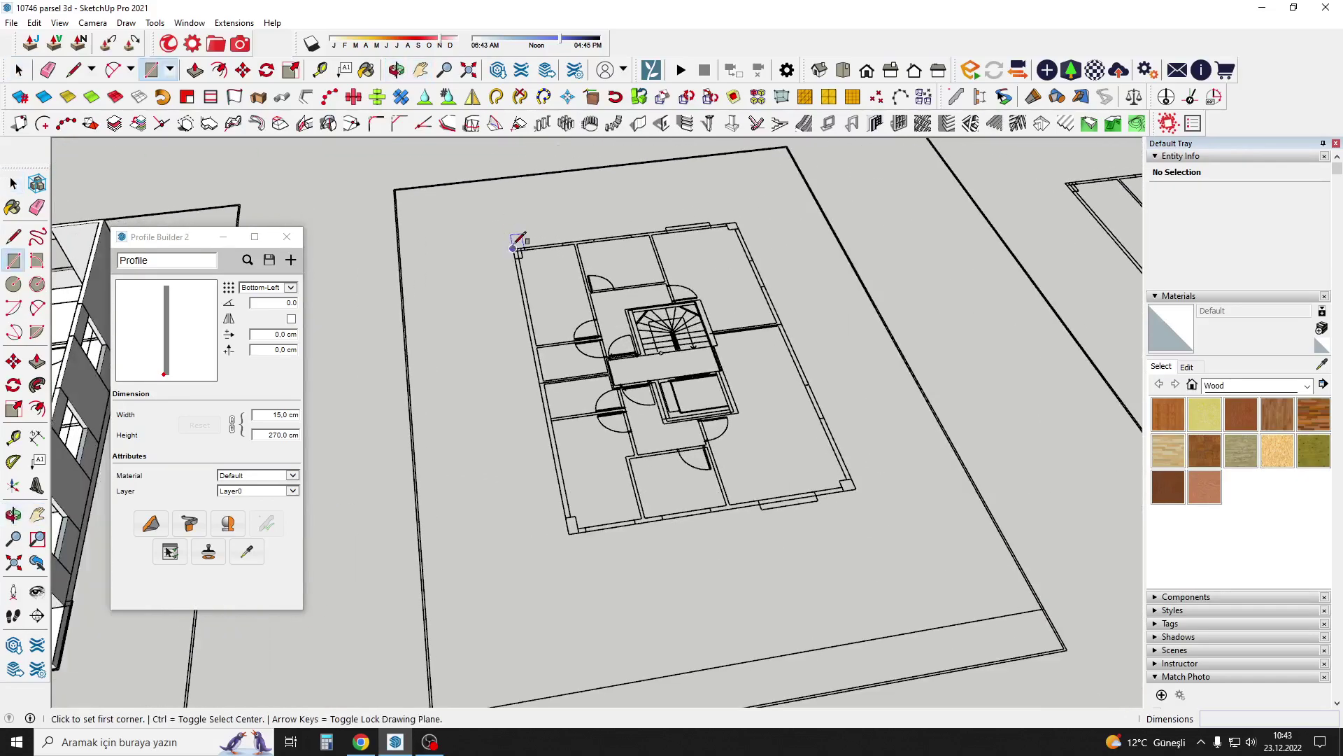
{"action": "left_click", "coordinate": [464, 210]}
{"action": "left_click", "coordinate": [883, 494]}
{"action": "scroll", "coordinate": [744, 411], "scroll_direction": "down", "scroll_amount": 3}
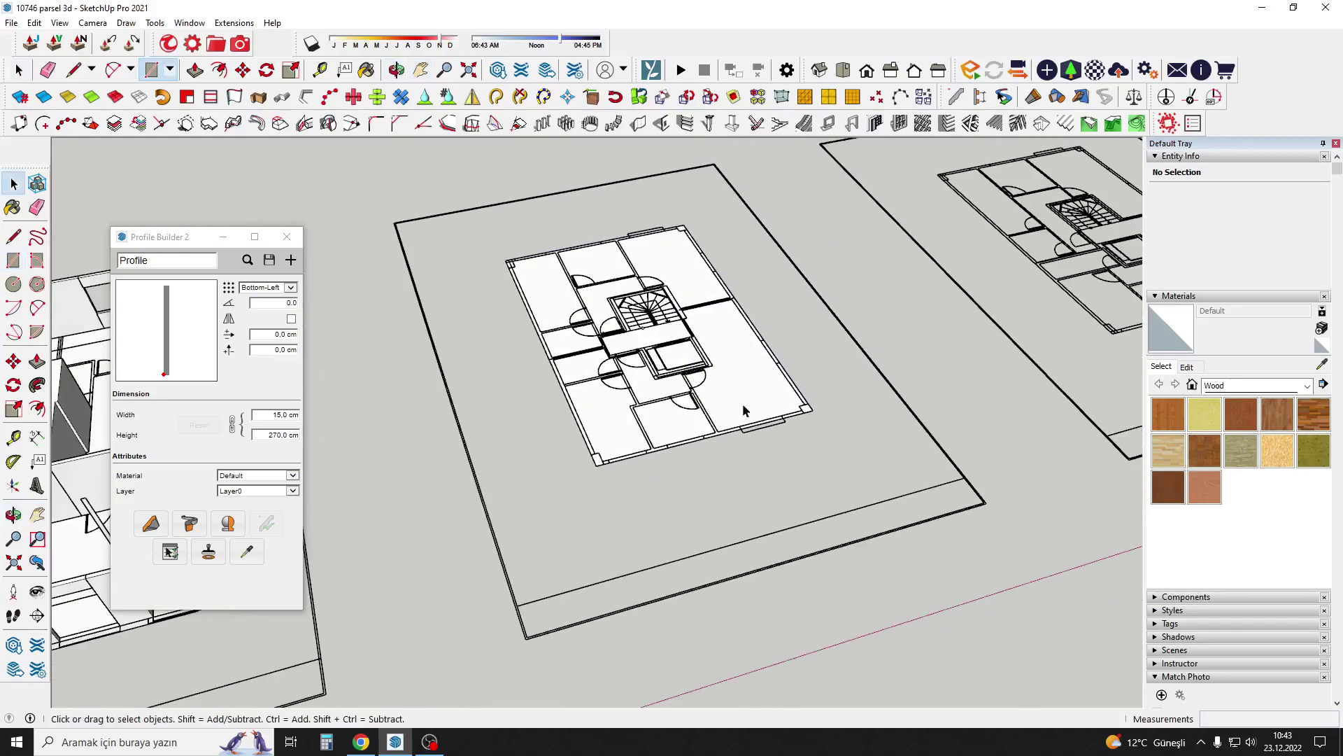
{"action": "scroll", "coordinate": [654, 413], "scroll_direction": "up", "scroll_amount": 3}
Leave the 119,97 m² floor face flat and make it a group.
{"action": "key", "text": "p"}
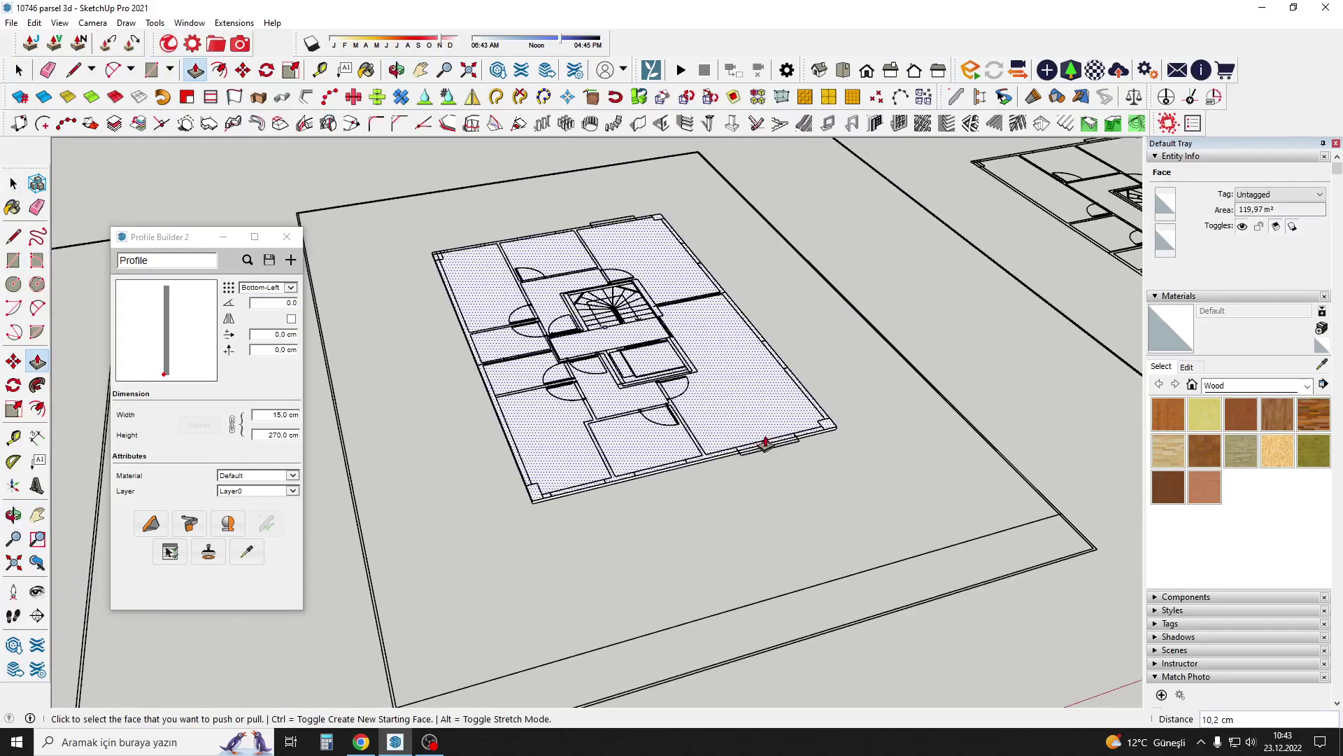
{"action": "left_click", "coordinate": [765, 443]}
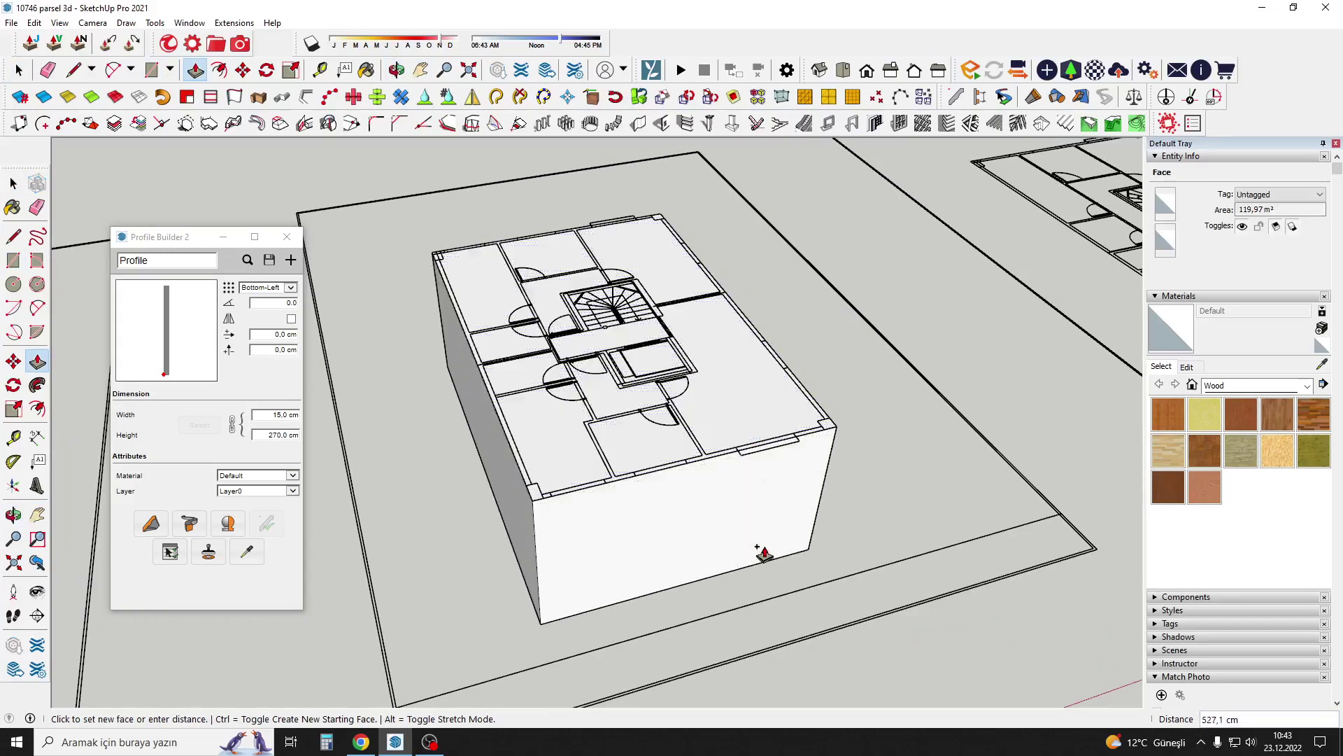
{"action": "key", "text": "Escape"}
{"action": "key", "text": "space"}
{"action": "triple_click", "coordinate": [728, 375]}
{"action": "right_click", "coordinate": [728, 372]}
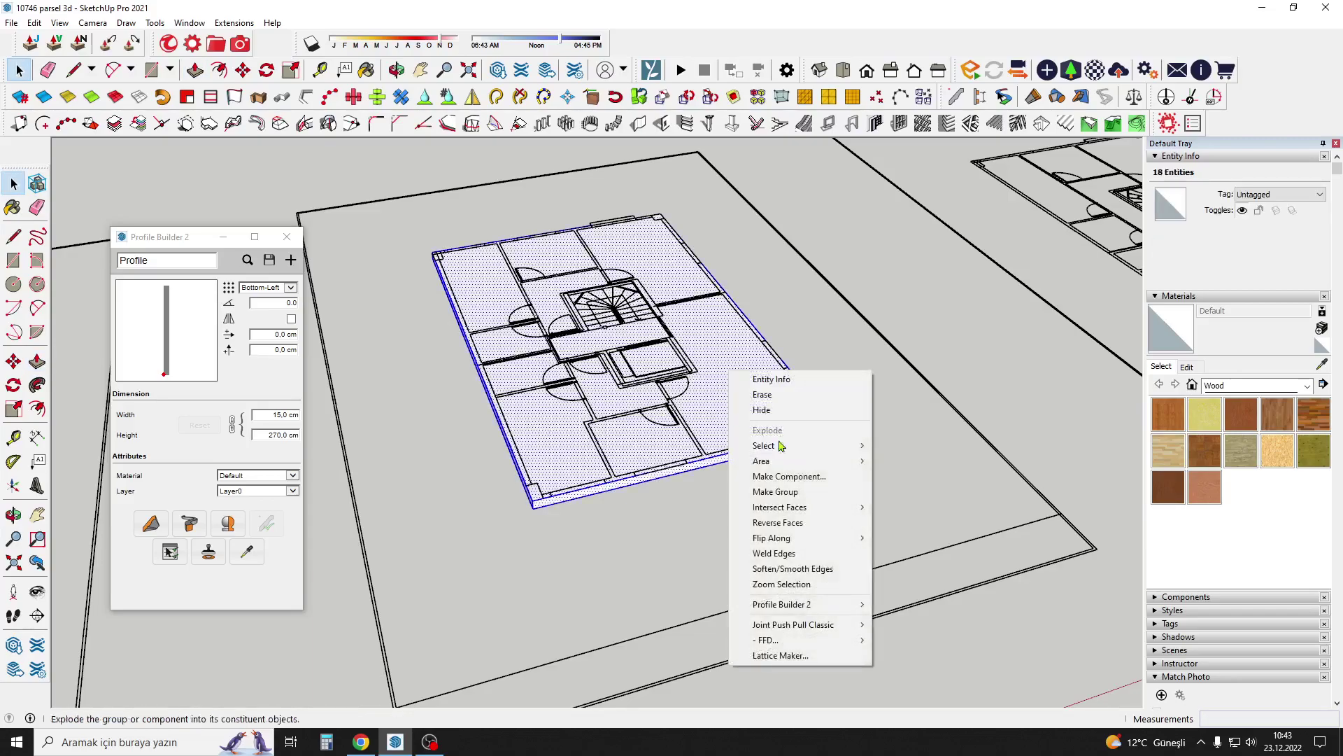
{"action": "left_click", "coordinate": [783, 493]}
{"action": "mouse_move", "coordinate": [711, 525]}
{"action": "middle_mouse_down"}
{"action": "mouse_move", "coordinate": [630, 420]}
{"action": "mouse_move", "coordinate": [396, 357]}
{"action": "middle_mouse_up"}
{"action": "scroll", "coordinate": [397, 357], "scroll_direction": "up", "scroll_amount": 5}
Copy the stair core block with Move and Ctrl onto the next floor.
{"action": "key", "text": "m"}
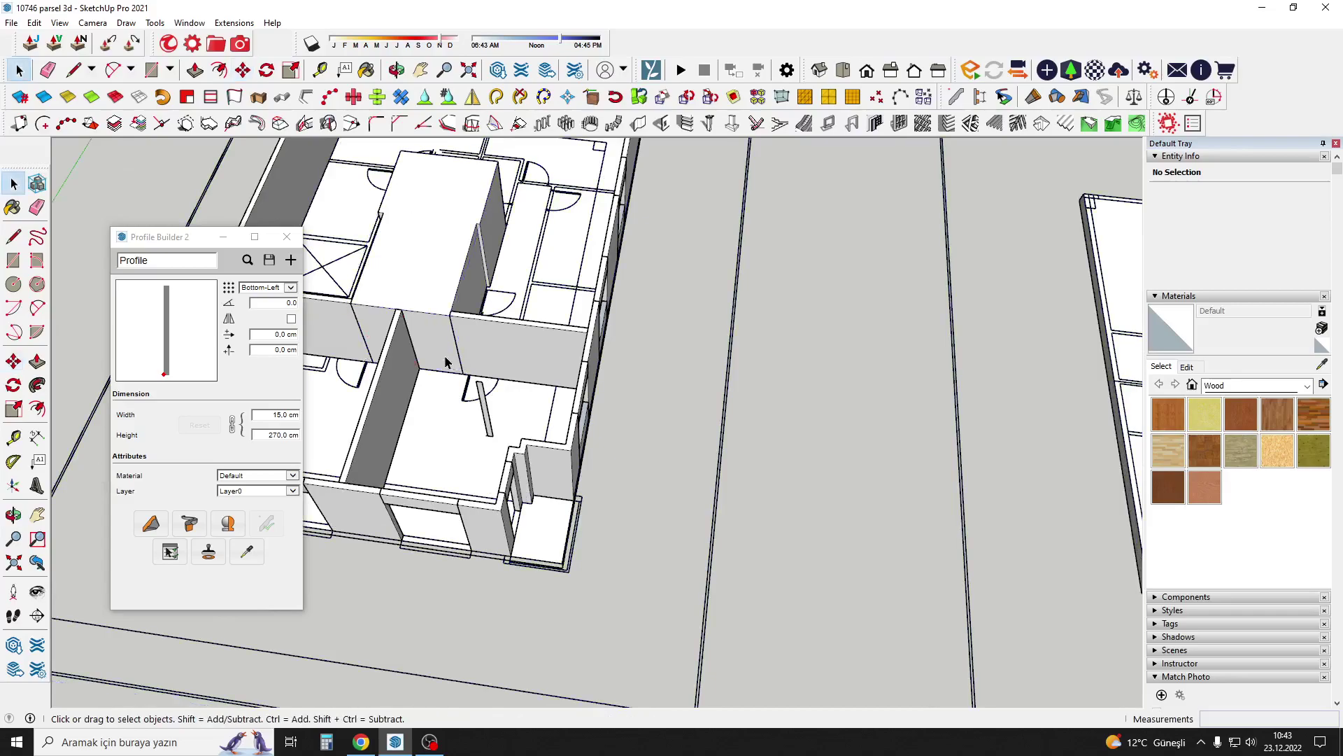
{"action": "scroll", "coordinate": [445, 362], "scroll_direction": "up", "scroll_amount": 2}
{"action": "key", "text": "m"}
{"action": "scroll", "coordinate": [461, 364], "scroll_direction": "down", "scroll_amount": 3}
{"action": "scroll", "coordinate": [490, 266], "scroll_direction": "up", "scroll_amount": 3}
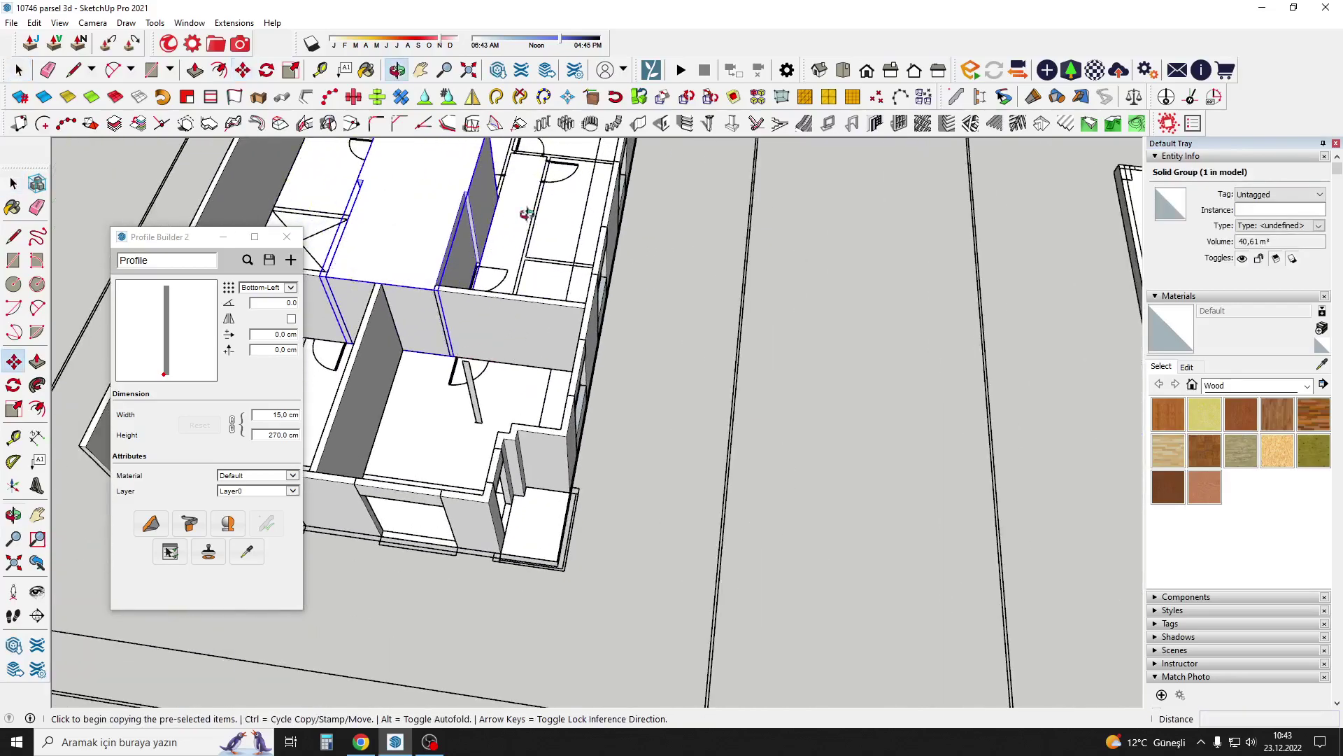
{"action": "key", "text": "ctrl"}
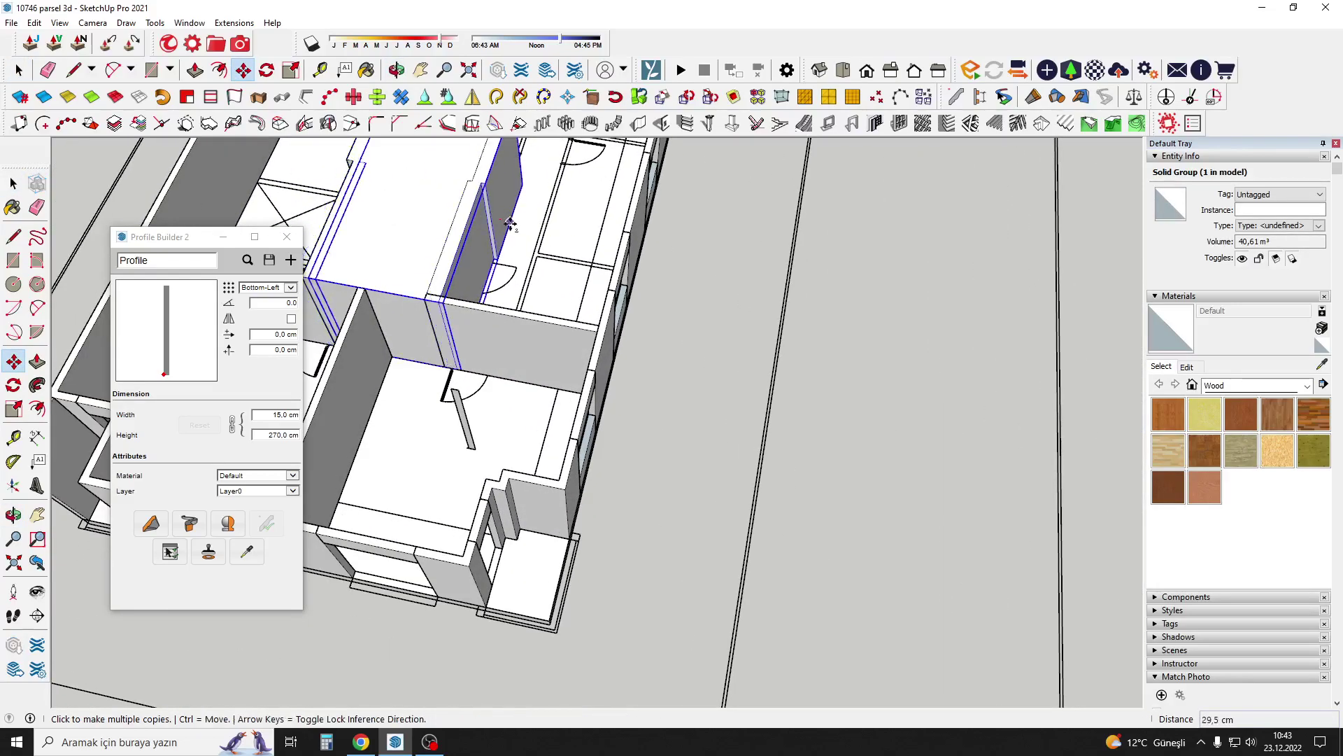
{"action": "scroll", "coordinate": [511, 224], "scroll_direction": "down", "scroll_amount": 5}
{"action": "scroll", "coordinate": [532, 392], "scroll_direction": "up", "scroll_amount": 3}
{"action": "scroll", "coordinate": [553, 378], "scroll_direction": "up", "scroll_amount": 2}
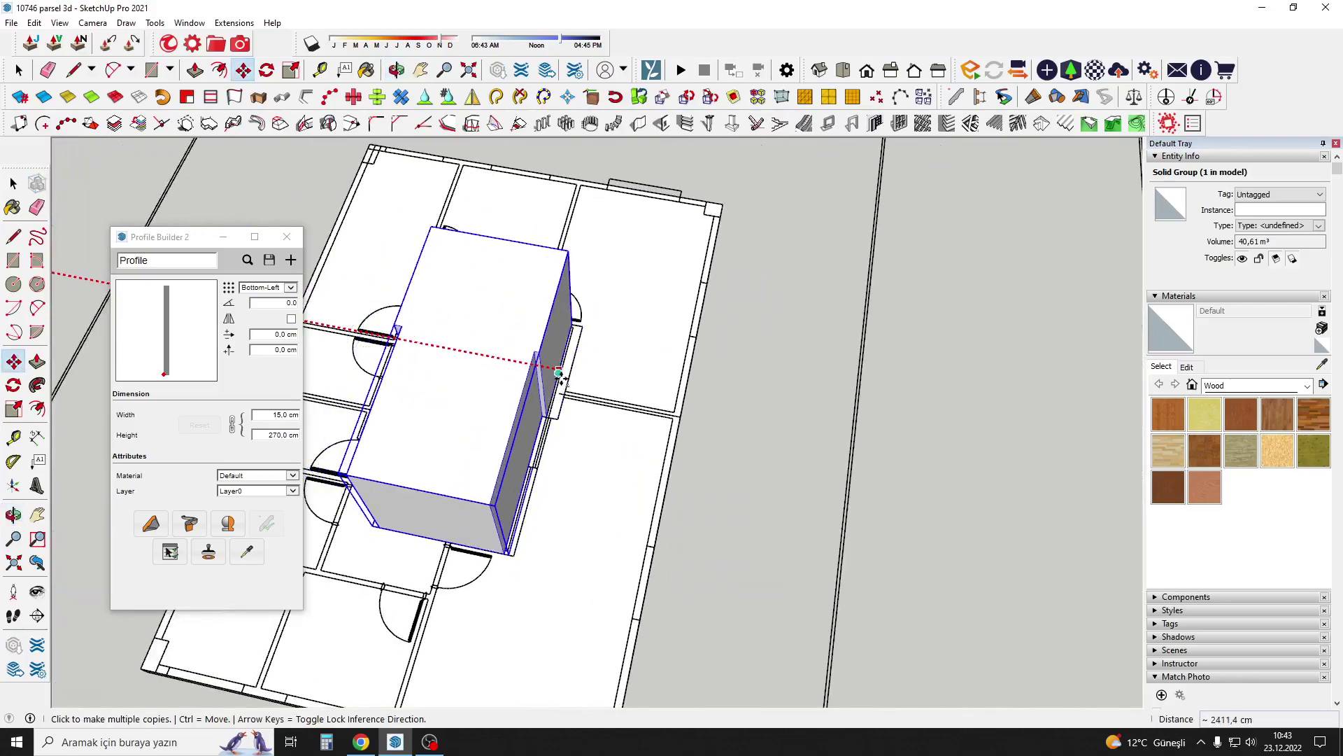
{"action": "scroll", "coordinate": [563, 374], "scroll_direction": "down", "scroll_amount": 2}
{"action": "scroll", "coordinate": [653, 321], "scroll_direction": "down", "scroll_amount": 2}
{"action": "scroll", "coordinate": [705, 411], "scroll_direction": "down", "scroll_amount": 2}
{"action": "key", "text": "space"}
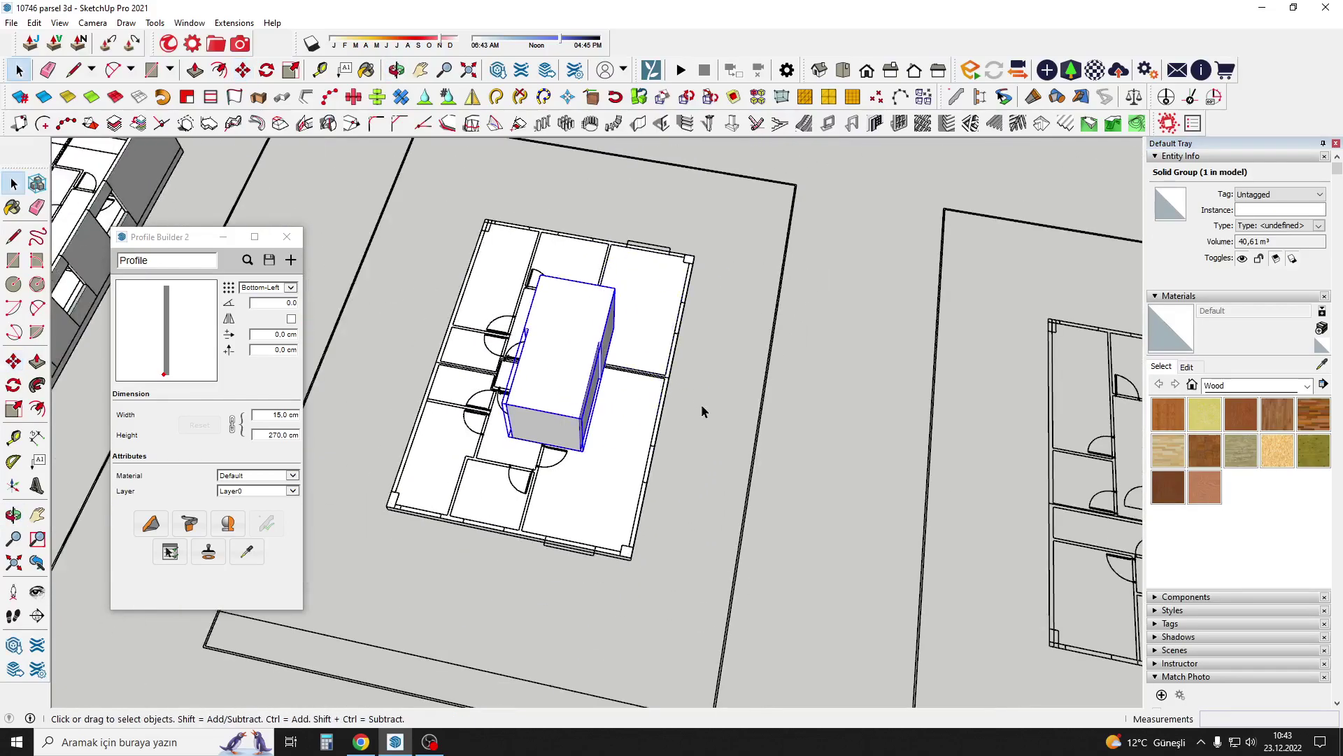
Snap the copied block's corner into alignment with the second plan's stair area.
{"action": "middle_click_drag", "start_coordinate": [704, 411], "coordinate": [649, 455], "text": "shift"}
{"action": "scroll", "coordinate": [630, 434], "scroll_direction": "up", "scroll_amount": 2}
{"action": "scroll", "coordinate": [564, 390], "scroll_direction": "up", "scroll_amount": 3}
{"action": "scroll", "coordinate": [504, 369], "scroll_direction": "up", "scroll_amount": 2}
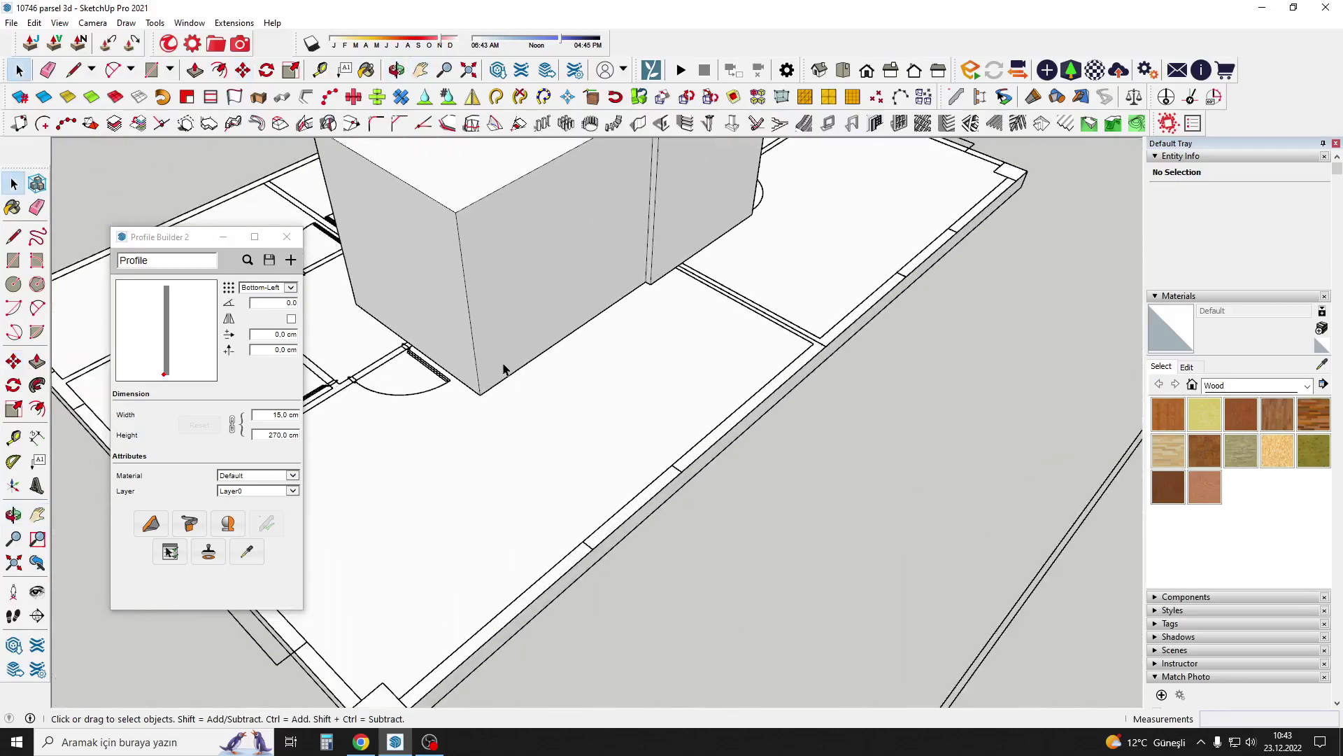
{"action": "left_click", "coordinate": [483, 396]}
{"action": "scroll", "coordinate": [525, 240], "scroll_direction": "down", "scroll_amount": 3}
{"action": "scroll", "coordinate": [525, 209], "scroll_direction": "down", "scroll_amount": 2}
{"action": "scroll", "coordinate": [471, 254], "scroll_direction": "up", "scroll_amount": 4}
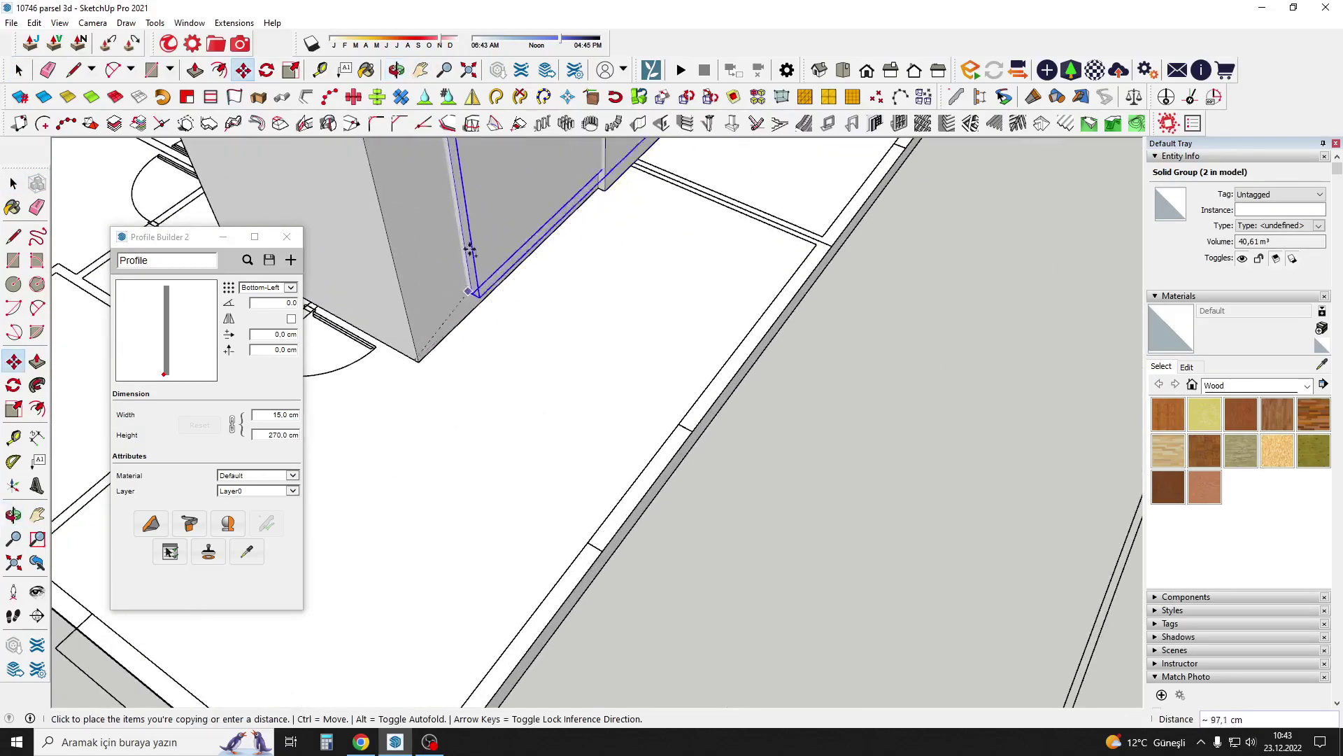
{"action": "scroll", "coordinate": [445, 298], "scroll_direction": "down", "scroll_amount": 1}
{"action": "scroll", "coordinate": [454, 287], "scroll_direction": "down", "scroll_amount": 3}
{"action": "scroll", "coordinate": [469, 315], "scroll_direction": "up", "scroll_amount": 3}
{"action": "scroll", "coordinate": [450, 415], "scroll_direction": "up", "scroll_amount": 2}
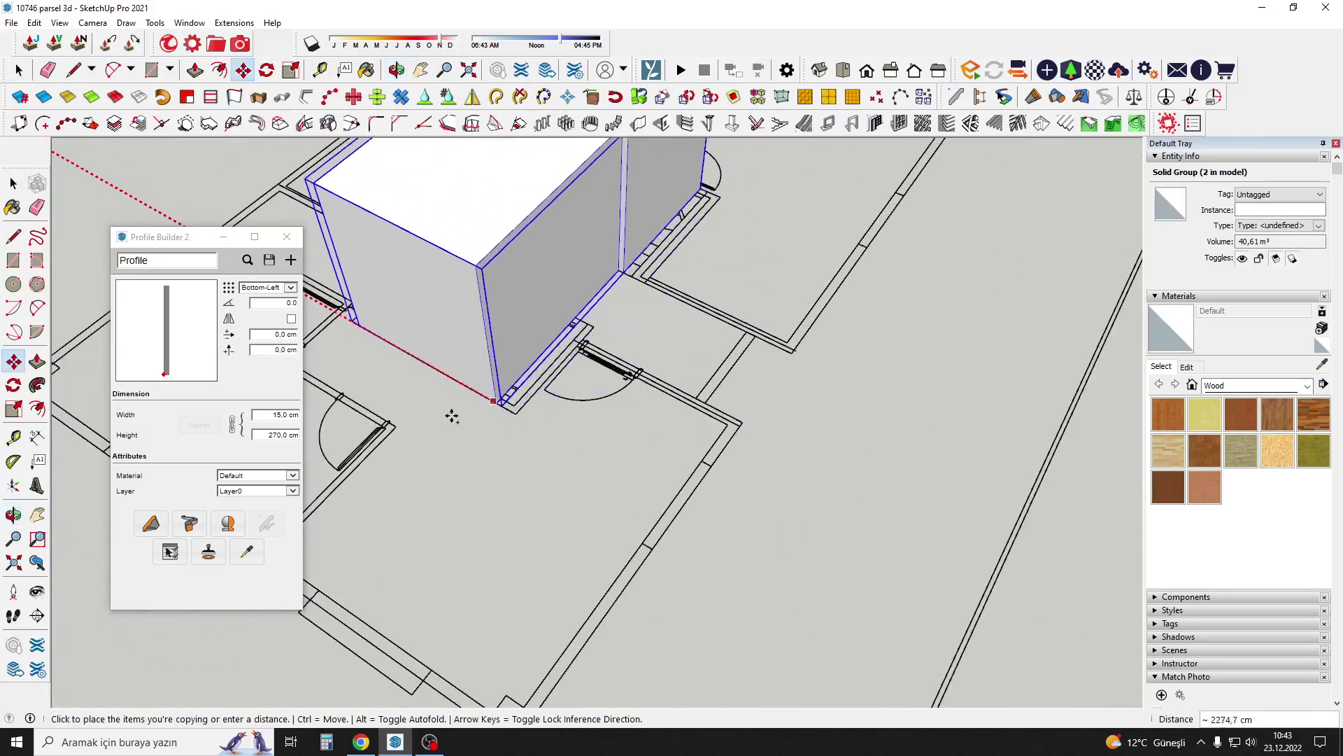
{"action": "key", "text": "Escape"}
{"action": "scroll", "coordinate": [462, 388], "scroll_direction": "up", "scroll_amount": 2}
{"action": "left_click", "coordinate": [483, 367]}
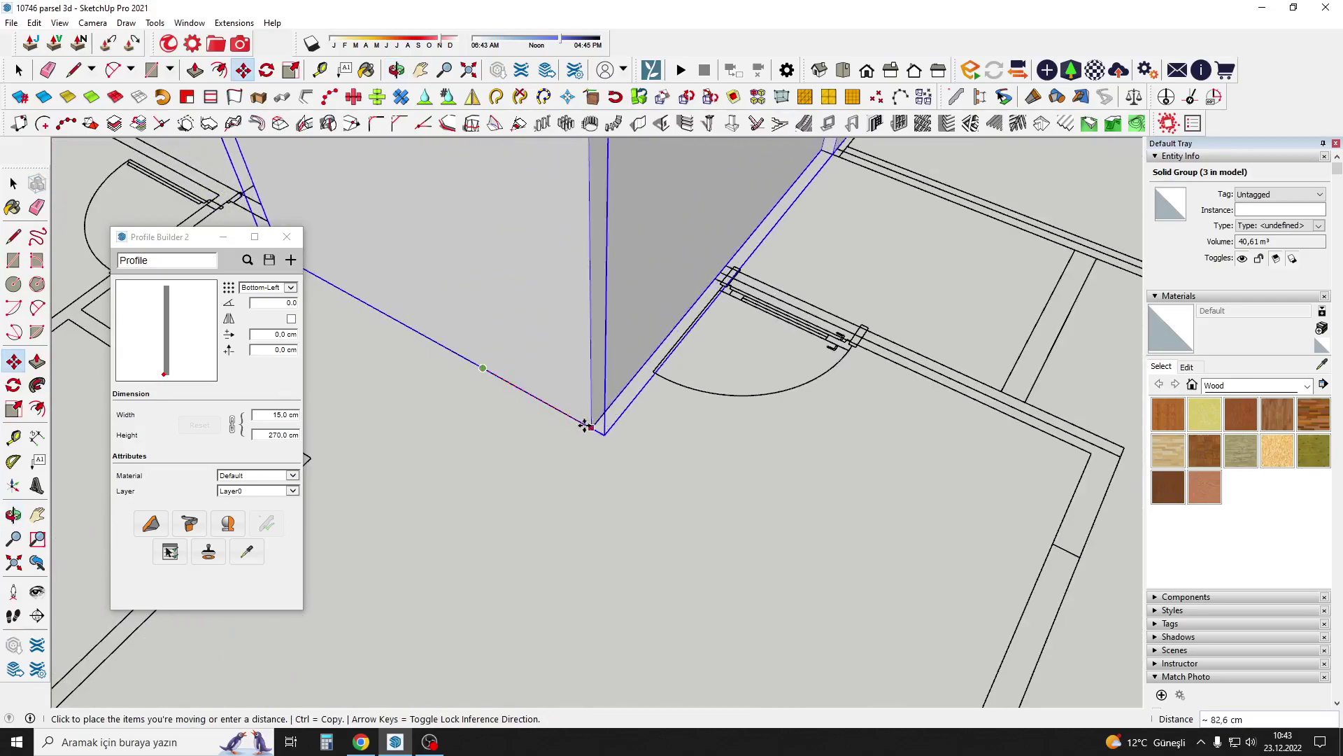
{"action": "key", "text": "space"}
Orbit around to inspect the copied 40,61 m³ stair core on the second floor.
{"action": "scroll", "coordinate": [700, 420], "scroll_direction": "down", "scroll_amount": 5}
{"action": "middle_click_drag", "start_coordinate": [785, 444], "coordinate": [644, 450]}
{"action": "scroll", "coordinate": [644, 354], "scroll_direction": "up", "scroll_amount": 3}
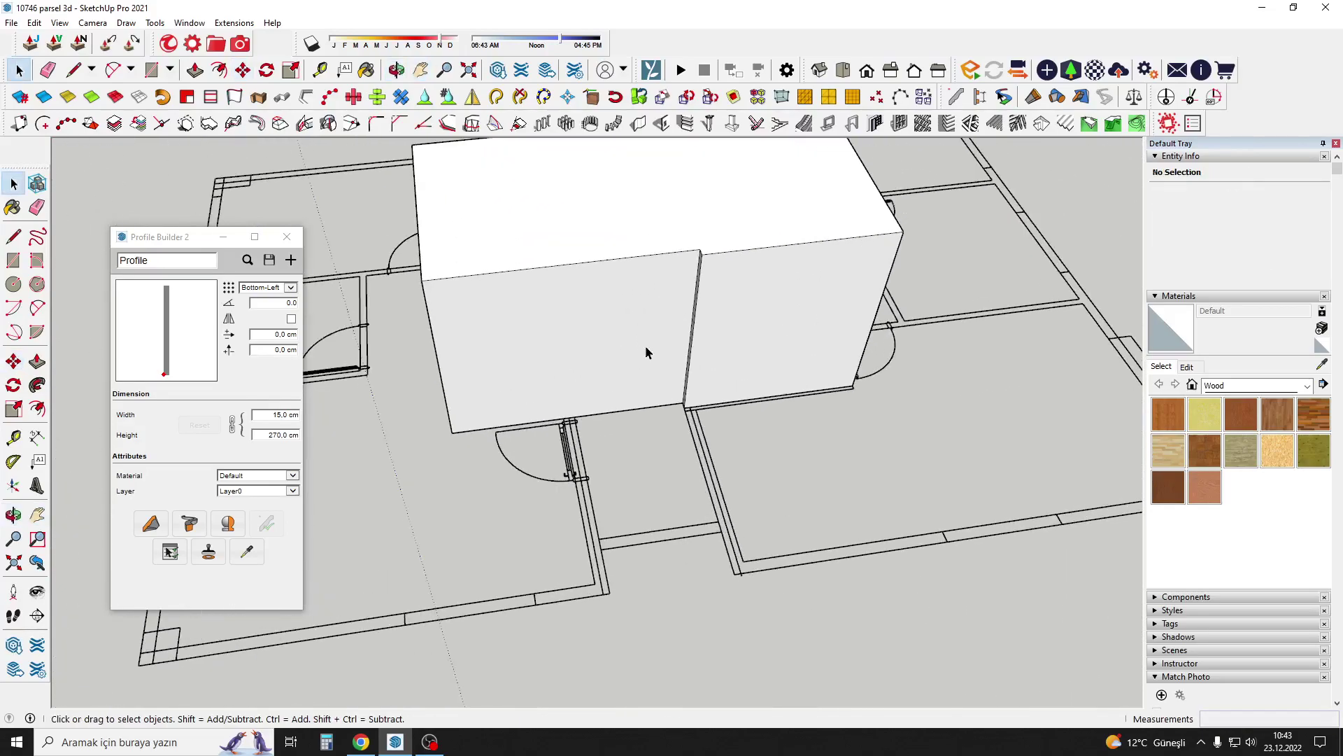
{"action": "scroll", "coordinate": [617, 372], "scroll_direction": "up", "scroll_amount": 2}
{"action": "scroll", "coordinate": [617, 372], "scroll_direction": "up", "scroll_amount": 1}
{"action": "left_click", "coordinate": [589, 414]}
{"action": "scroll", "coordinate": [612, 411], "scroll_direction": "down", "scroll_amount": 3}
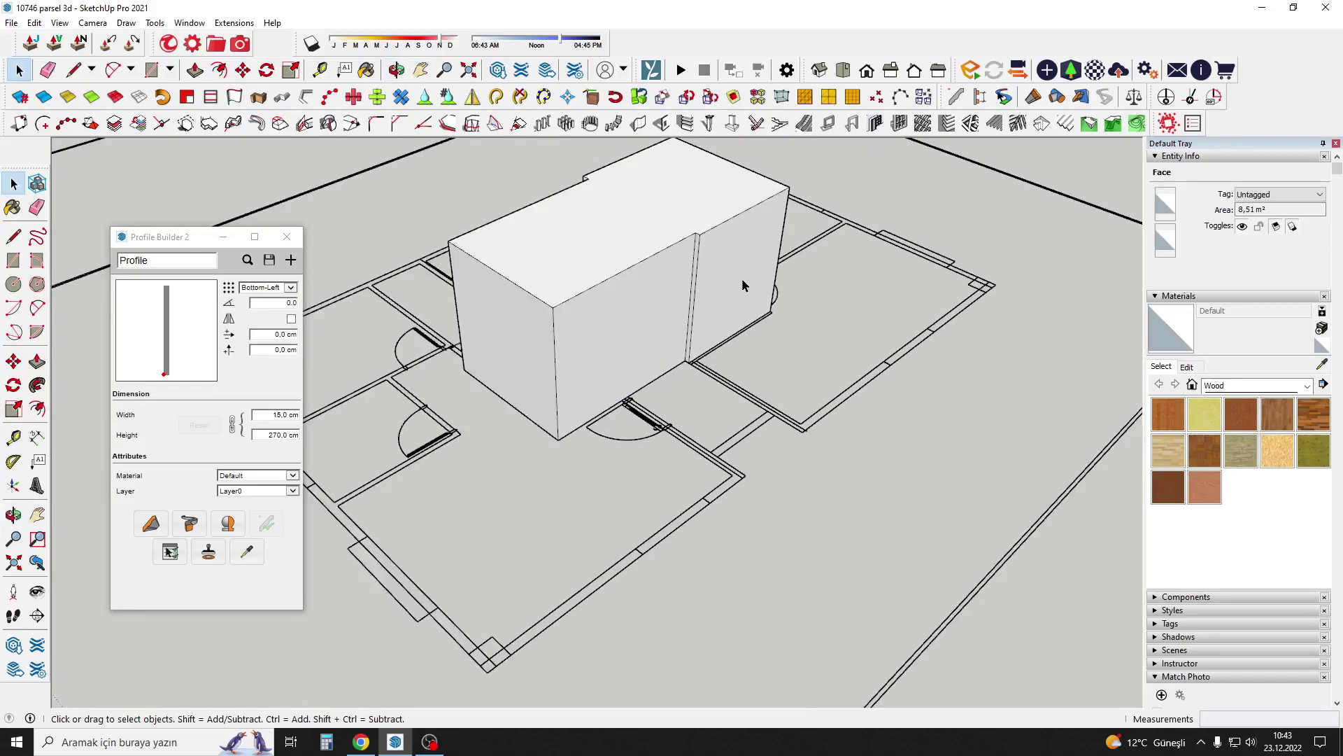
{"action": "middle_click_drag", "start_coordinate": [742, 279], "coordinate": [816, 384]}
{"action": "scroll", "coordinate": [815, 384], "scroll_direction": "down", "scroll_amount": 3}
{"action": "mouse_move", "coordinate": [684, 354]}
{"action": "middle_mouse_down", "text": "shift"}
{"action": "mouse_move", "coordinate": [575, 455]}
{"action": "mouse_move", "coordinate": [616, 392]}
{"action": "mouse_move", "coordinate": [602, 420]}
{"action": "mouse_move", "coordinate": [588, 399]}
{"action": "mouse_move", "coordinate": [389, 471]}
{"action": "middle_mouse_up", "text": "shift"}
{"action": "scroll", "coordinate": [601, 420], "scroll_direction": "up", "scroll_amount": 4}
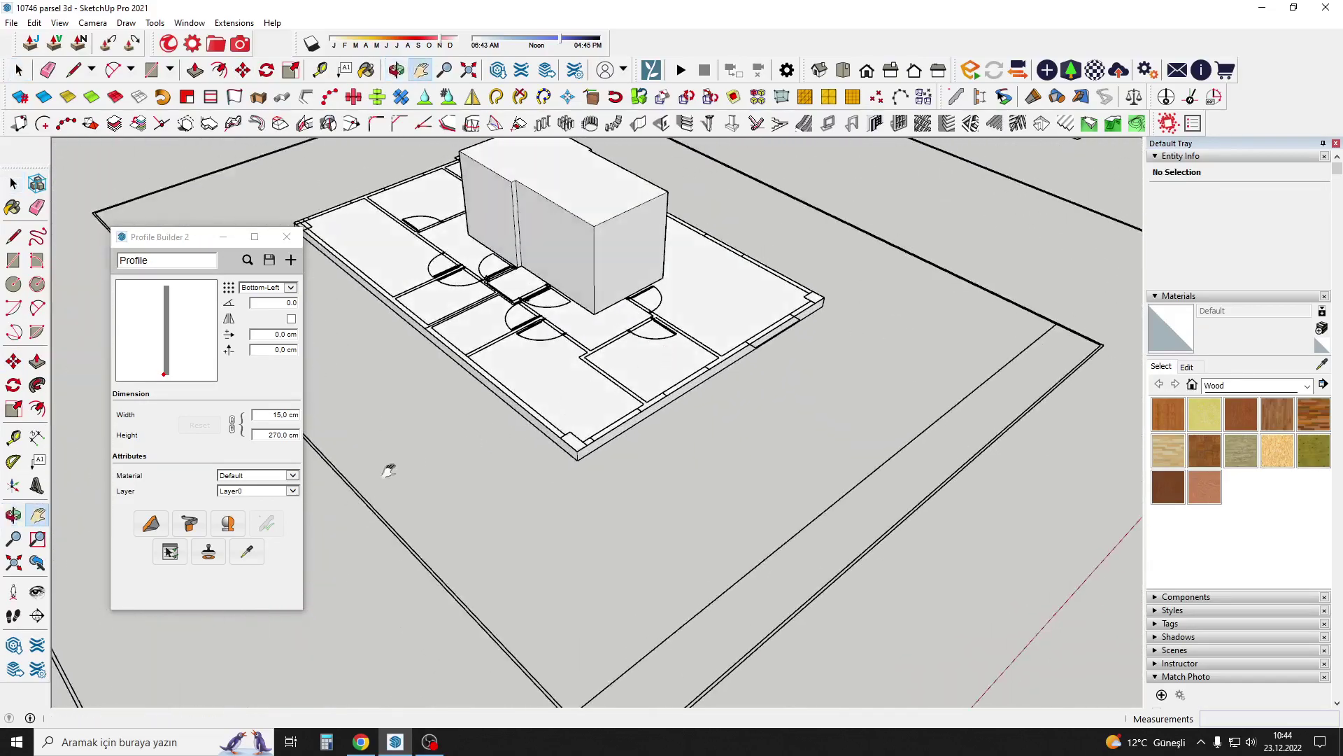
Draw Profile Builder wall pieces from the new slab's corner along its edges.
{"action": "left_click", "coordinate": [149, 525]}
{"action": "scroll", "coordinate": [615, 474], "scroll_direction": "up", "scroll_amount": 3}
{"action": "left_click", "coordinate": [588, 478]}
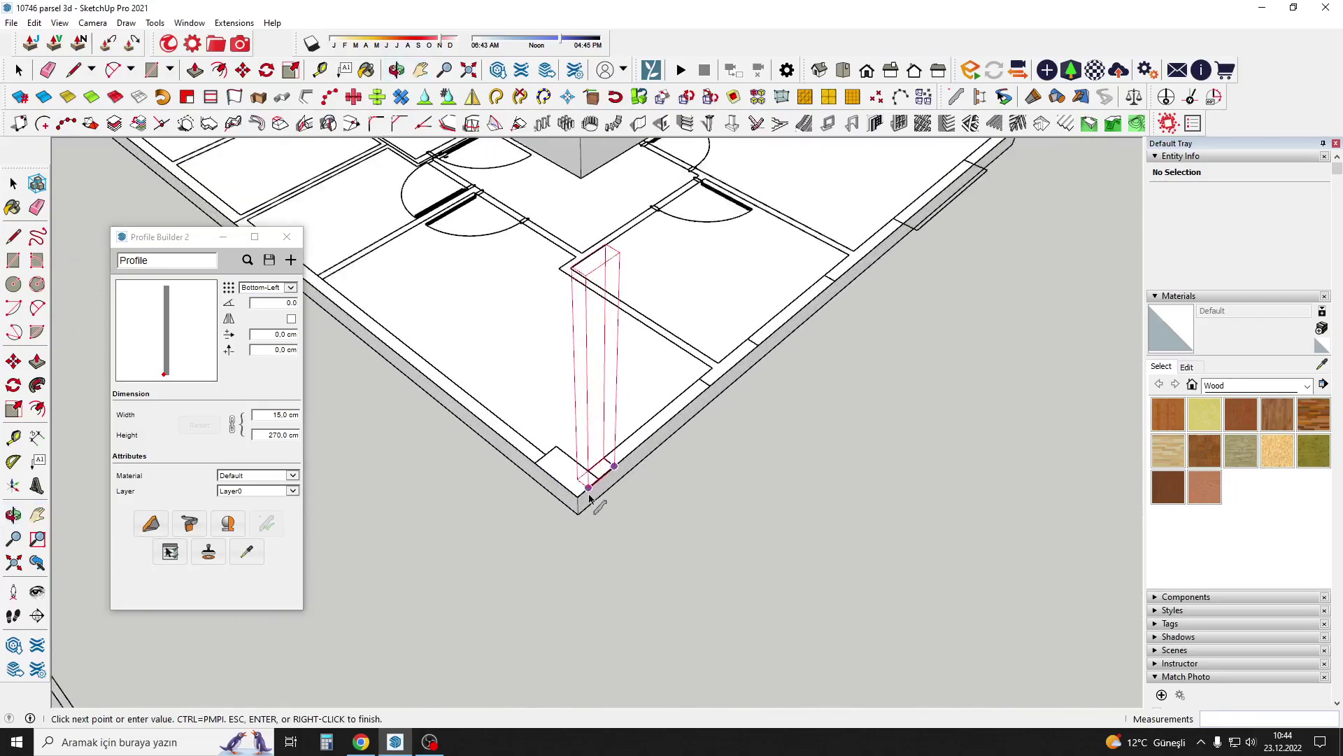
{"action": "scroll", "coordinate": [578, 499], "scroll_direction": "up", "scroll_amount": 2}
{"action": "scroll", "coordinate": [576, 498], "scroll_direction": "down", "scroll_amount": 5}
{"action": "mouse_move", "coordinate": [576, 498]}
{"action": "middle_mouse_down"}
{"action": "mouse_move", "coordinate": [1029, 354]}
{"action": "mouse_move", "coordinate": [570, 543]}
{"action": "middle_mouse_up"}
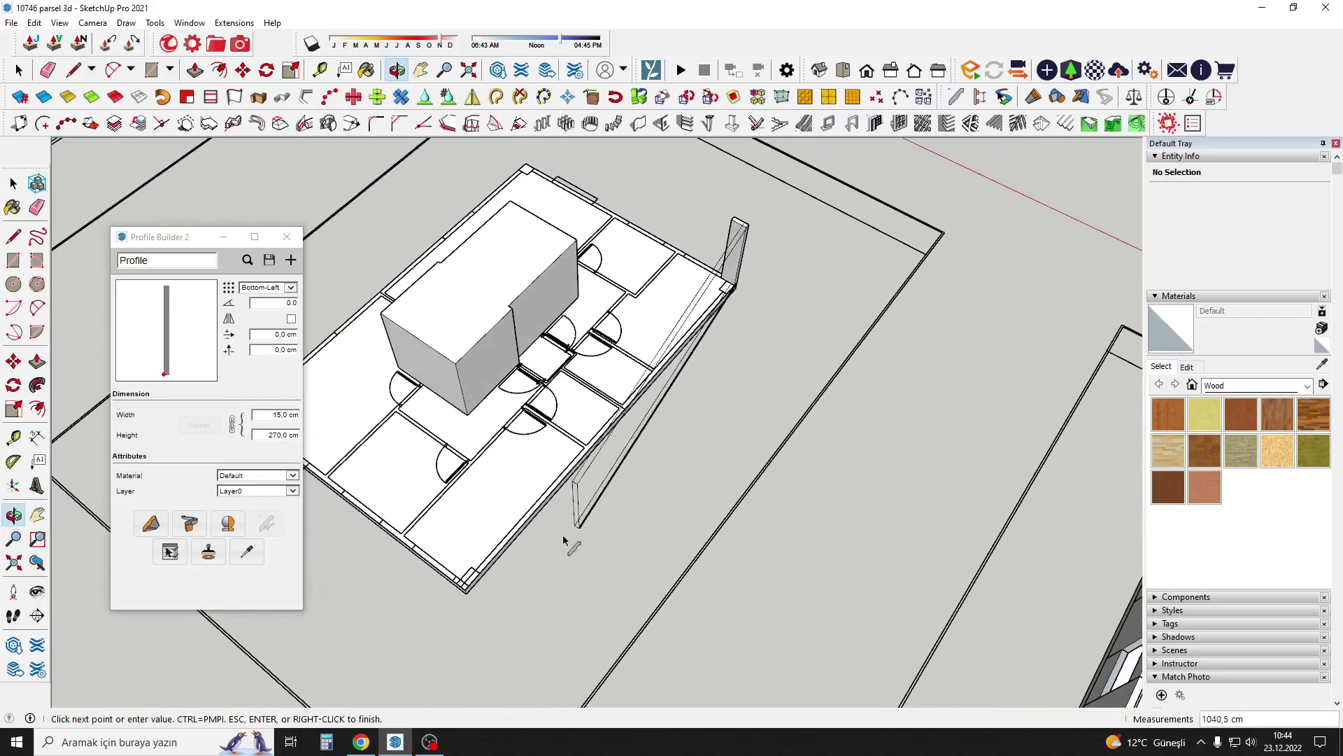
{"action": "scroll", "coordinate": [643, 437], "scroll_direction": "up", "scroll_amount": 4}
{"action": "scroll", "coordinate": [643, 435], "scroll_direction": "up", "scroll_amount": 2}
{"action": "scroll", "coordinate": [643, 436], "scroll_direction": "up", "scroll_amount": 2}
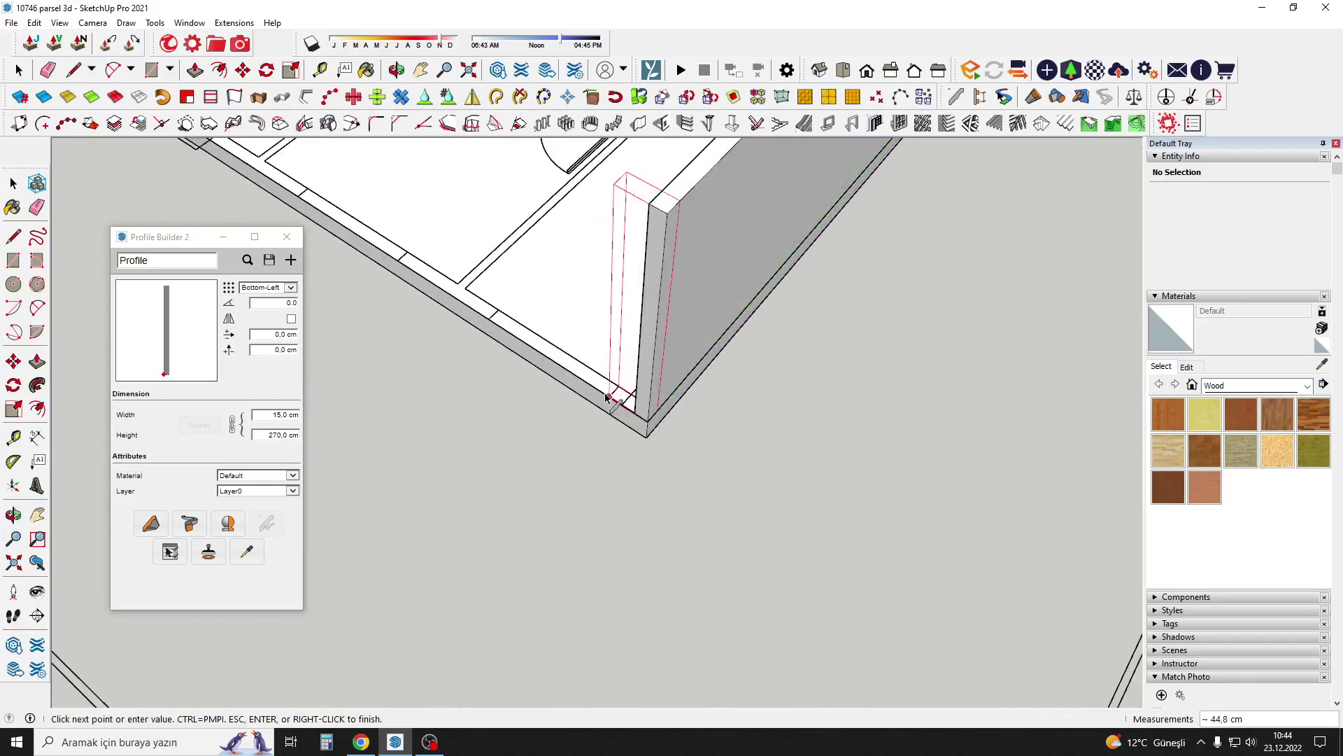
{"action": "key", "text": "Escape"}
{"action": "scroll", "coordinate": [489, 326], "scroll_direction": "down", "scroll_amount": 5}
{"action": "middle_click_drag", "start_coordinate": [488, 325], "coordinate": [665, 364]}
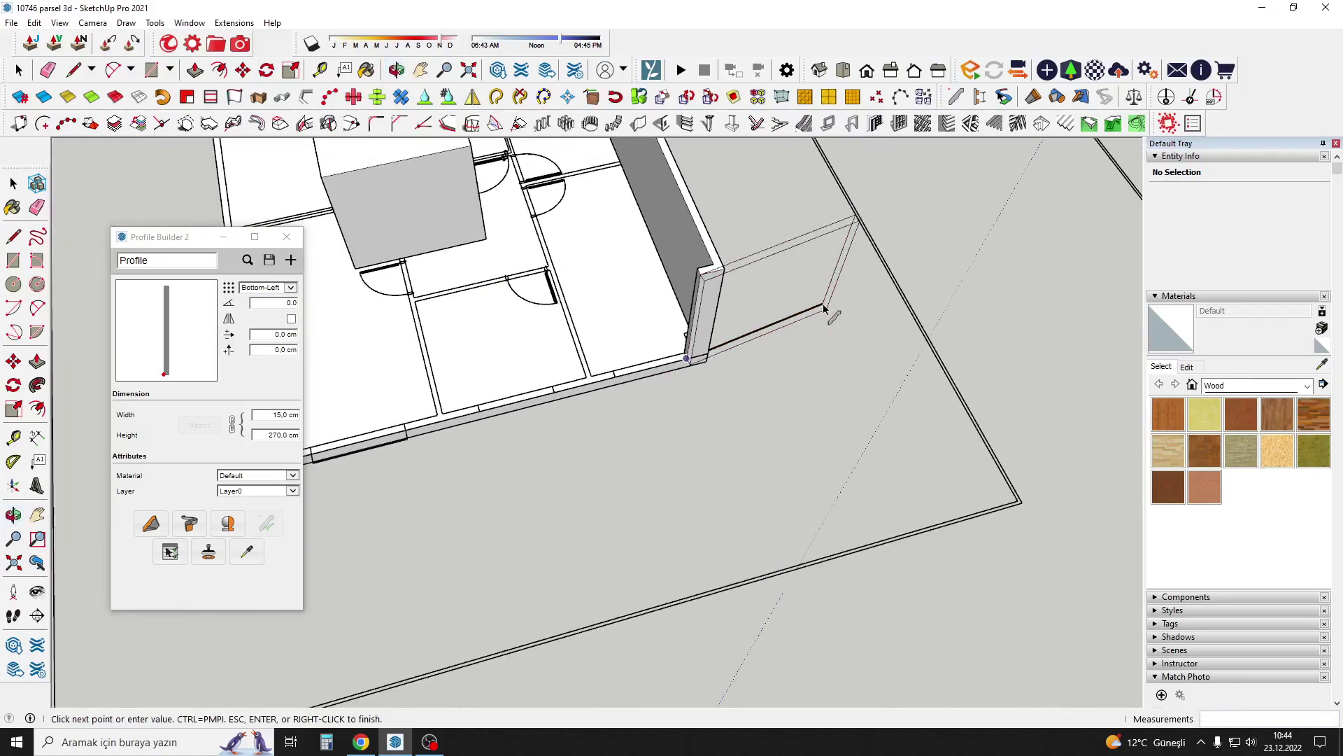
{"action": "scroll", "coordinate": [674, 370], "scroll_direction": "up", "scroll_amount": 4}
{"action": "double_click", "coordinate": [586, 386]}
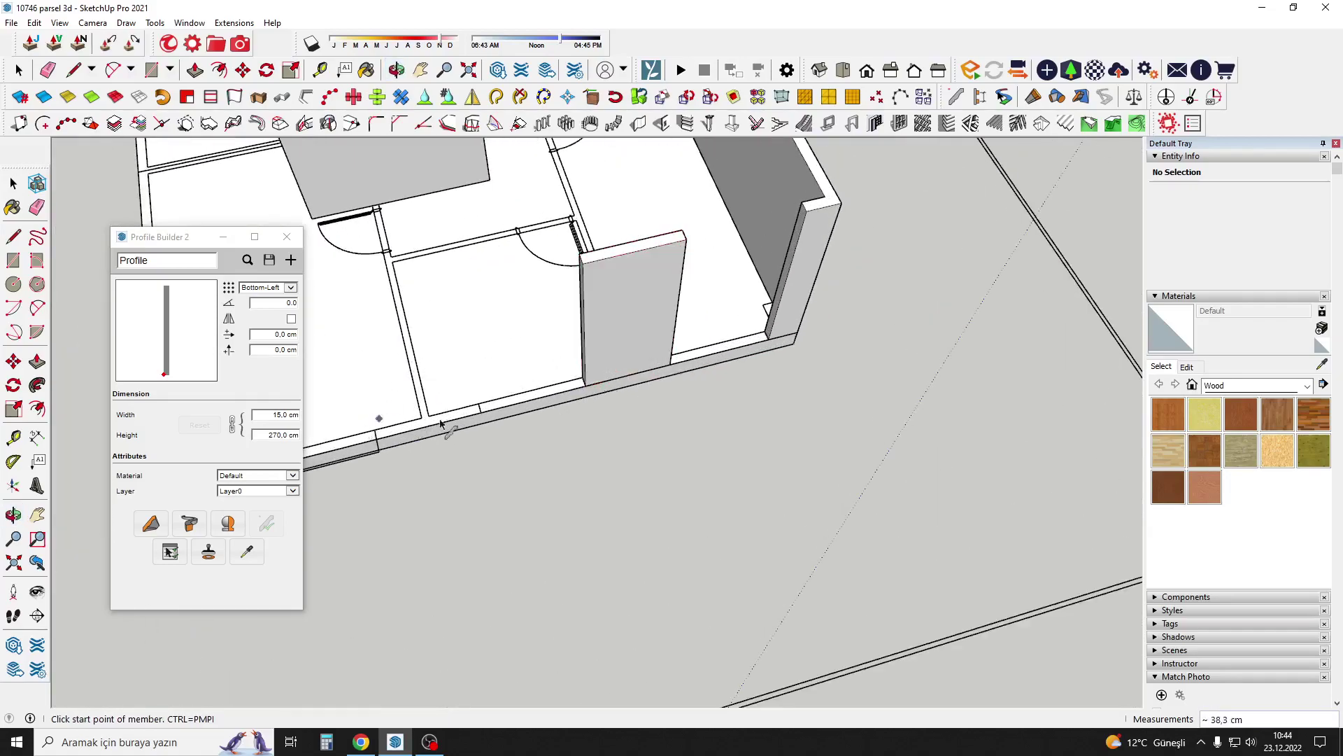
{"action": "scroll", "coordinate": [468, 420], "scroll_direction": "up", "scroll_amount": 3}
{"action": "scroll", "coordinate": [595, 353], "scroll_direction": "up", "scroll_amount": 2}
{"action": "double_click", "coordinate": [598, 353]}
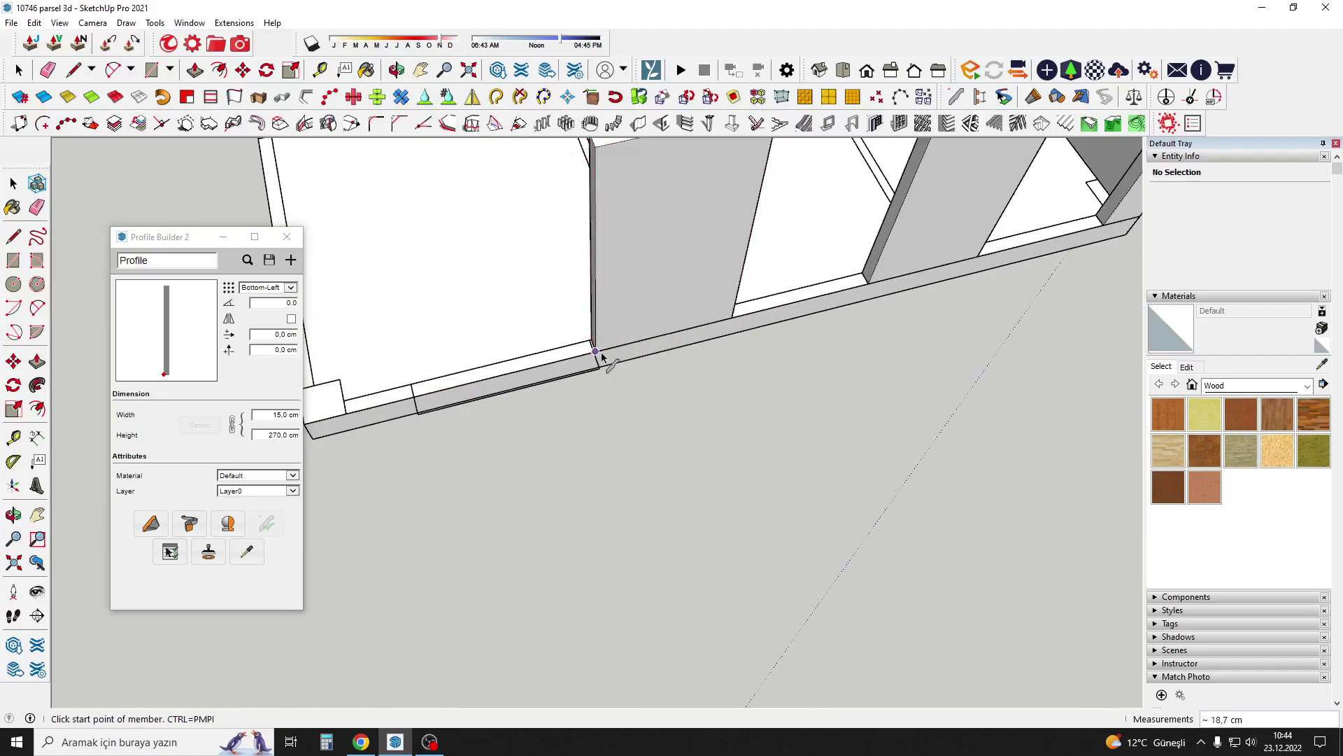
Briefly switch to Push/Pull, then return to selection with the whole building in view.
{"action": "key", "text": "p"}
{"action": "scroll", "coordinate": [595, 335], "scroll_direction": "up", "scroll_amount": 2}
{"action": "scroll", "coordinate": [588, 343], "scroll_direction": "up", "scroll_amount": 2}
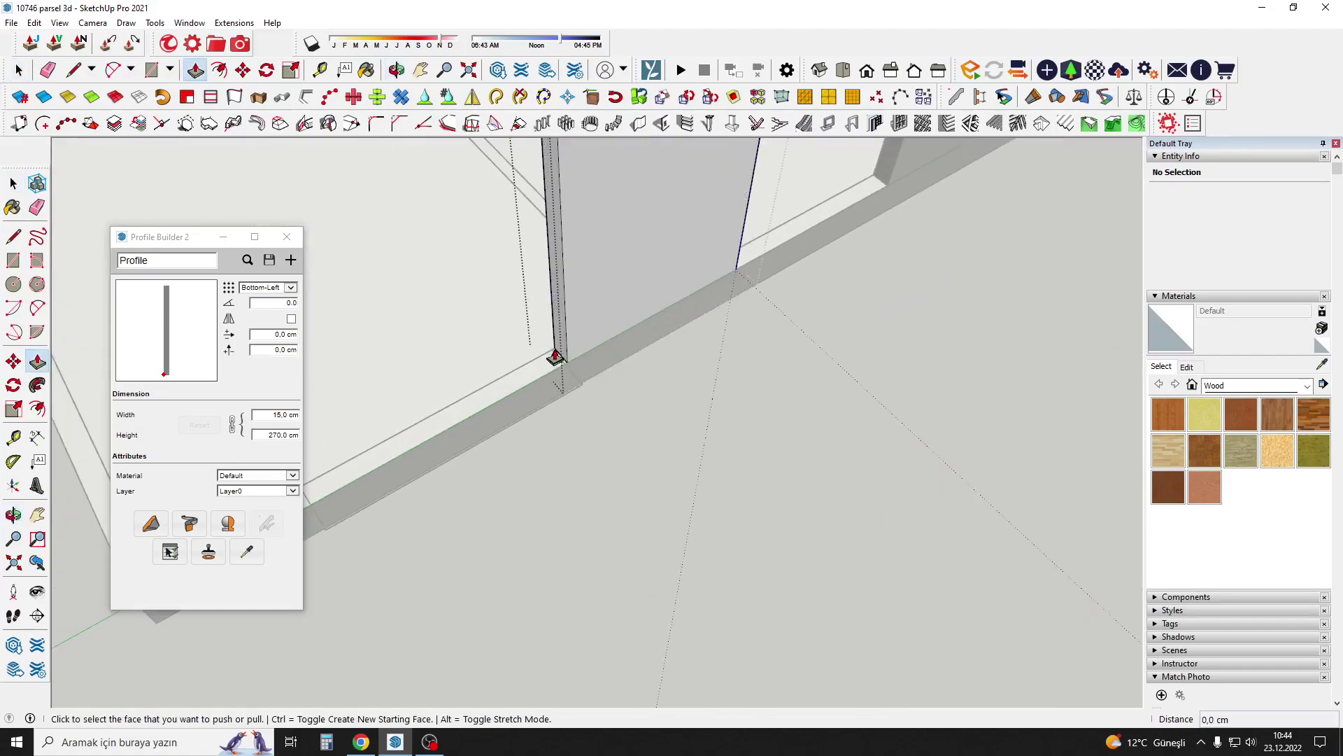
{"action": "key", "text": "space"}
{"action": "scroll", "coordinate": [597, 378], "scroll_direction": "down", "scroll_amount": 3}
{"action": "scroll", "coordinate": [600, 354], "scroll_direction": "down", "scroll_amount": 3}
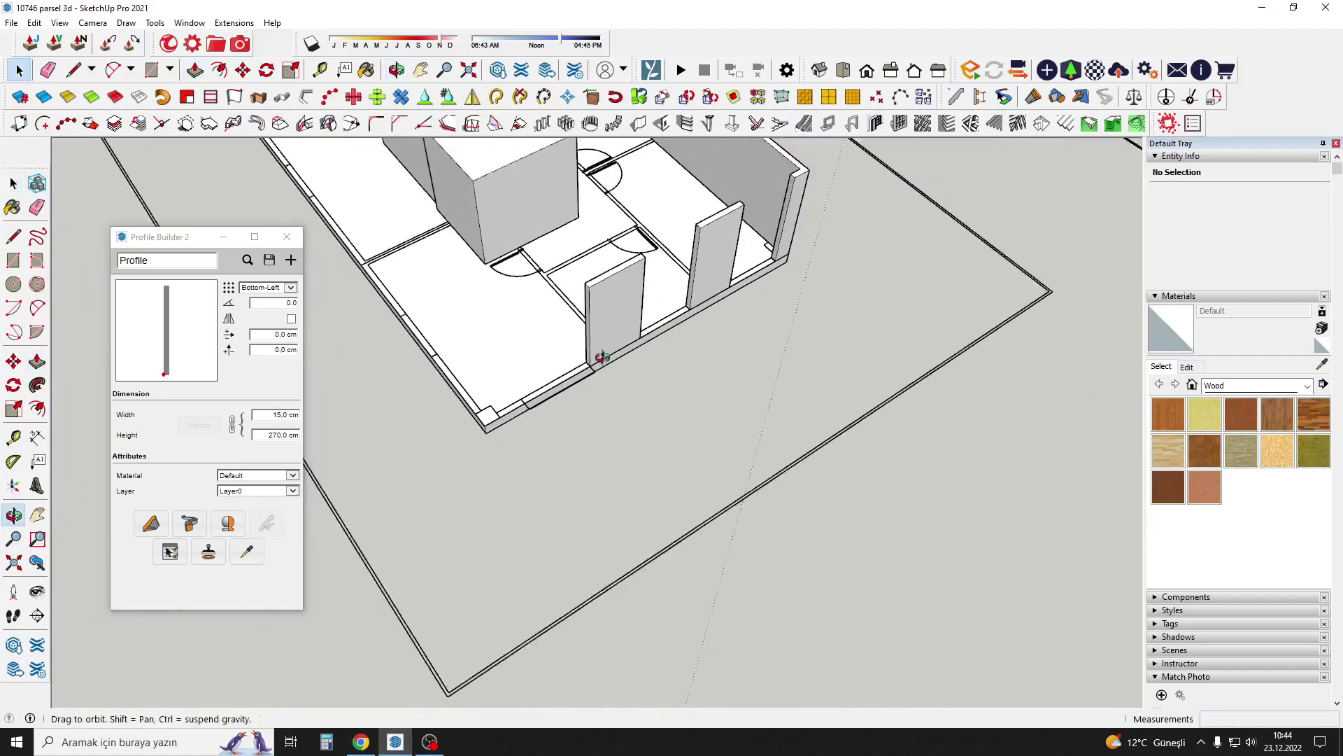
{"action": "middle_click_drag", "start_coordinate": [600, 354], "coordinate": [471, 399], "text": "shift"}
Move the window-opening unit toward the building corner, panning along the front wall.
{"action": "left_click", "coordinate": [756, 268]}
{"action": "key", "text": "m"}
{"action": "scroll", "coordinate": [759, 244], "scroll_direction": "up", "scroll_amount": 1}
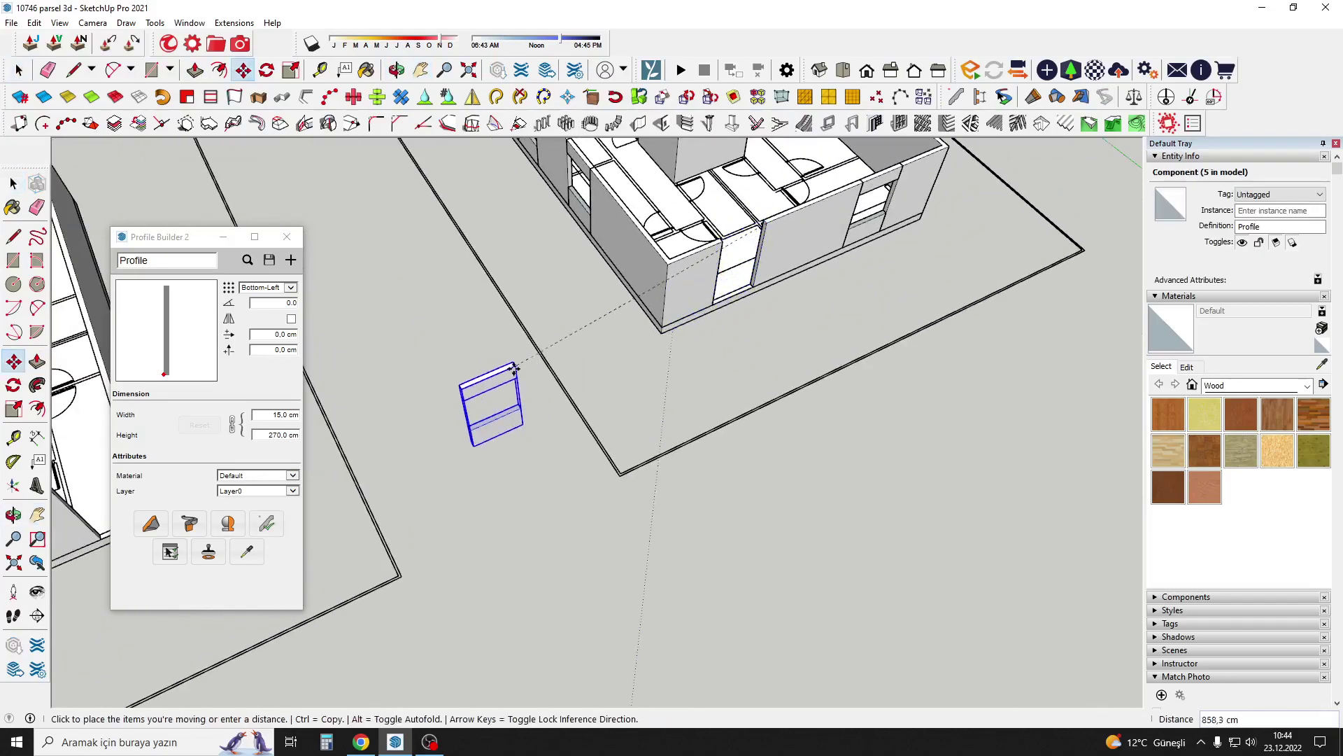
{"action": "scroll", "coordinate": [553, 280], "scroll_direction": "up", "scroll_amount": 2}
{"action": "scroll", "coordinate": [597, 264], "scroll_direction": "up", "scroll_amount": 2}
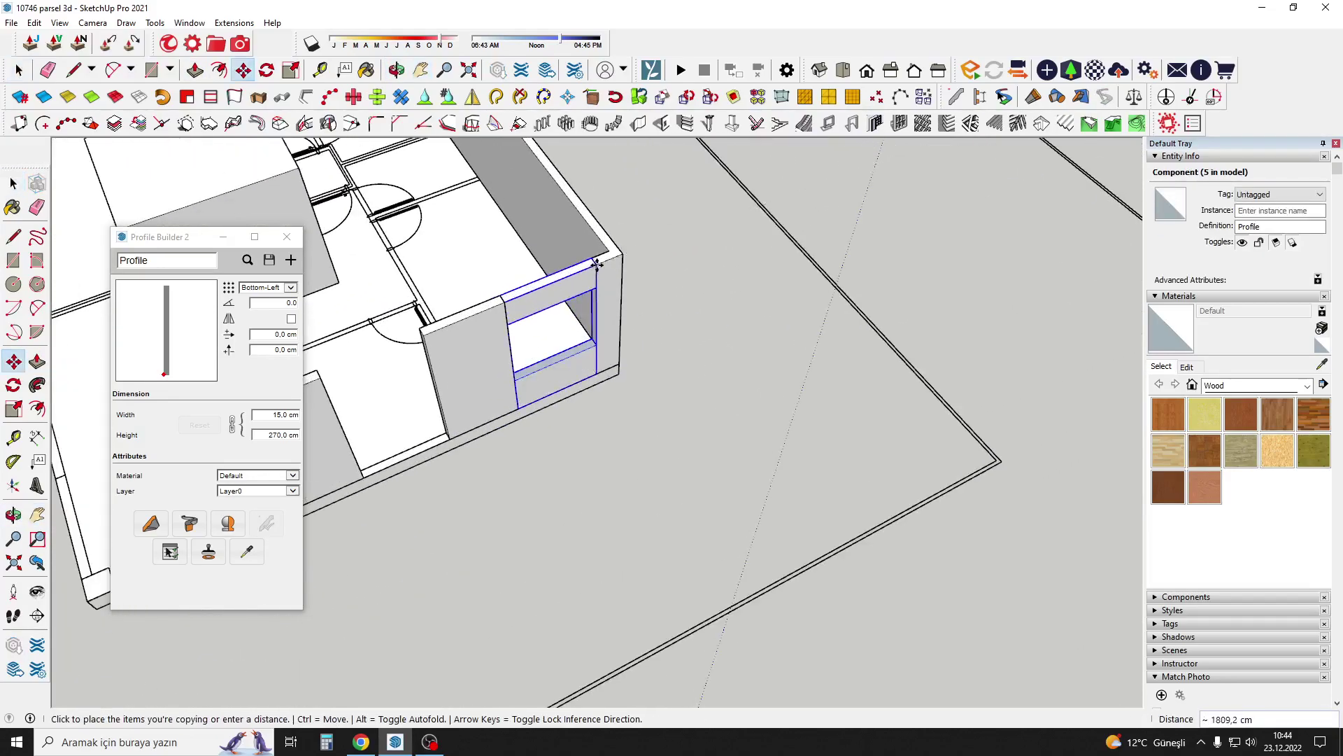
{"action": "scroll", "coordinate": [448, 358], "scroll_direction": "down", "scroll_amount": 2}
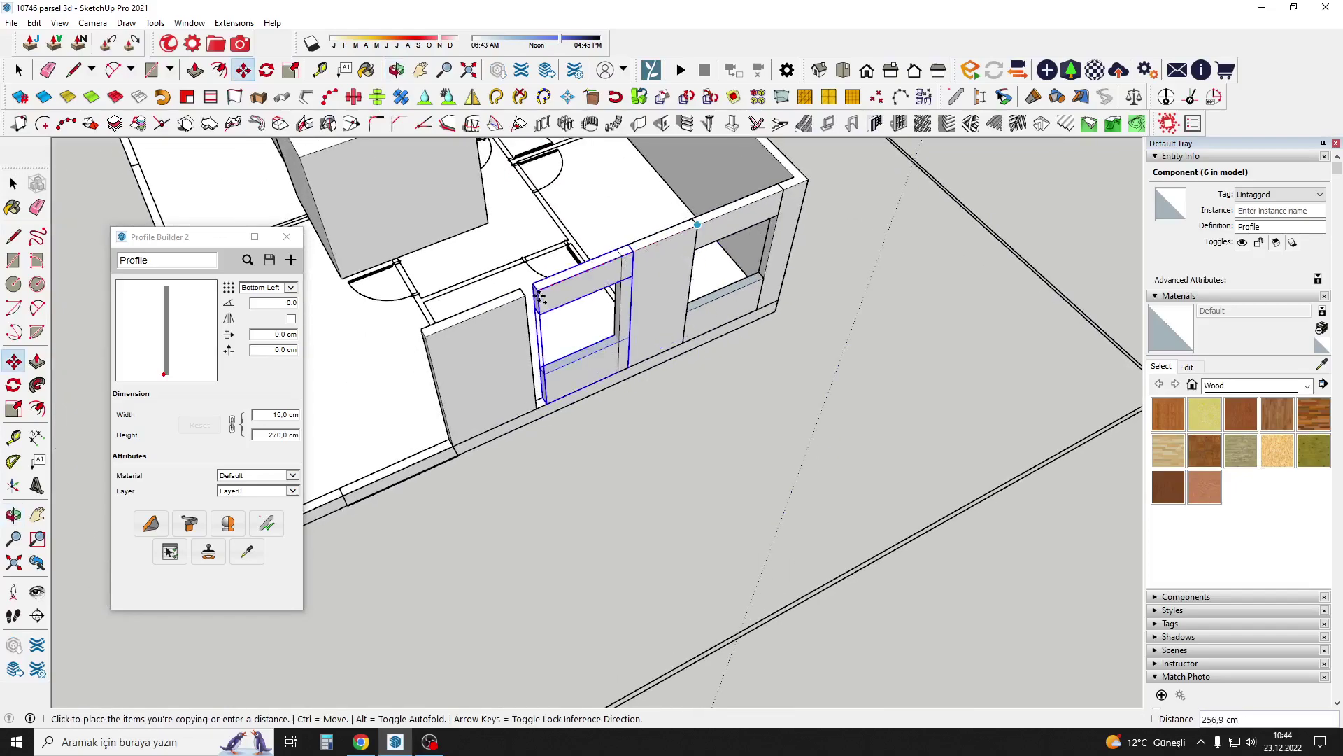
{"action": "key", "text": "space"}
{"action": "scroll", "coordinate": [490, 350], "scroll_direction": "down", "scroll_amount": 2}
{"action": "mouse_move", "coordinate": [392, 252]}
{"action": "middle_mouse_down", "text": "shift"}
{"action": "mouse_move", "coordinate": [549, 389]}
{"action": "mouse_move", "coordinate": [583, 459]}
{"action": "middle_mouse_up", "text": "shift"}
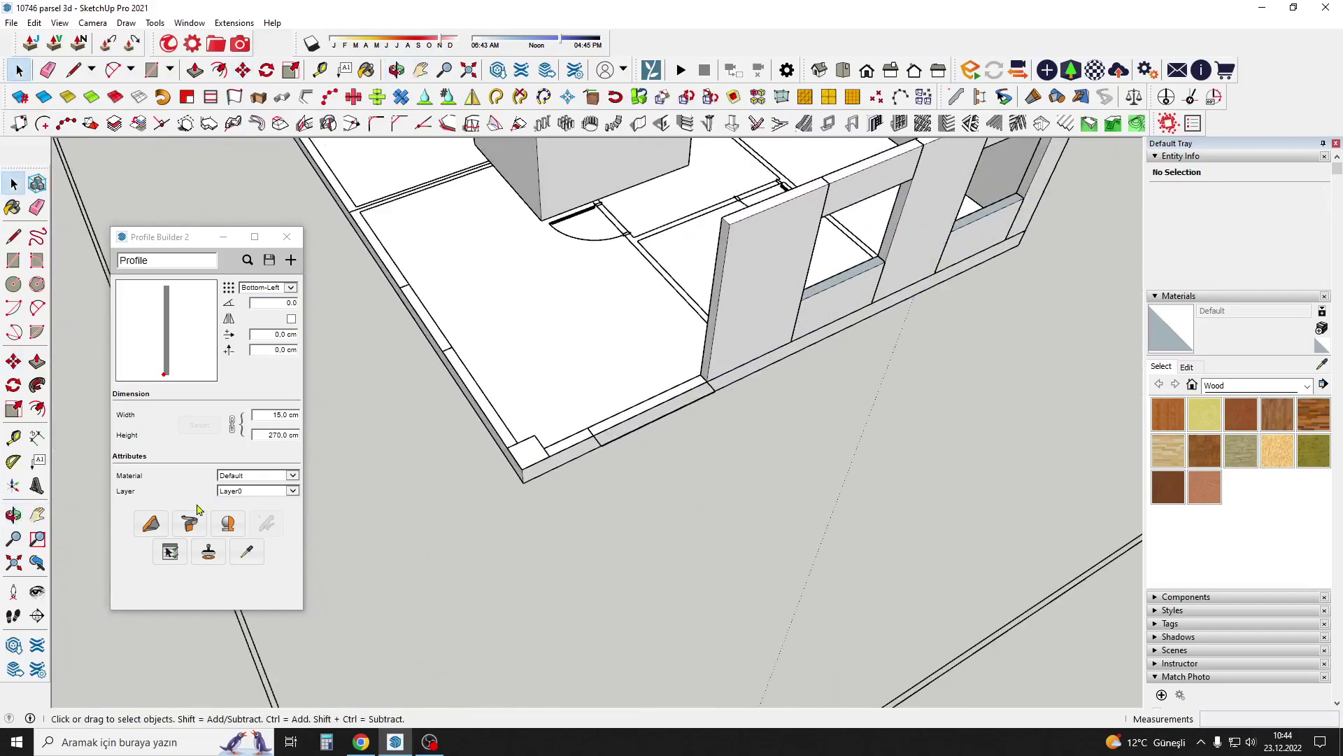
Draw a wall member along the front slab edge, ending at the corner point.
{"action": "left_click", "coordinate": [150, 523]}
{"action": "scroll", "coordinate": [715, 364], "scroll_direction": "up", "scroll_amount": 3}
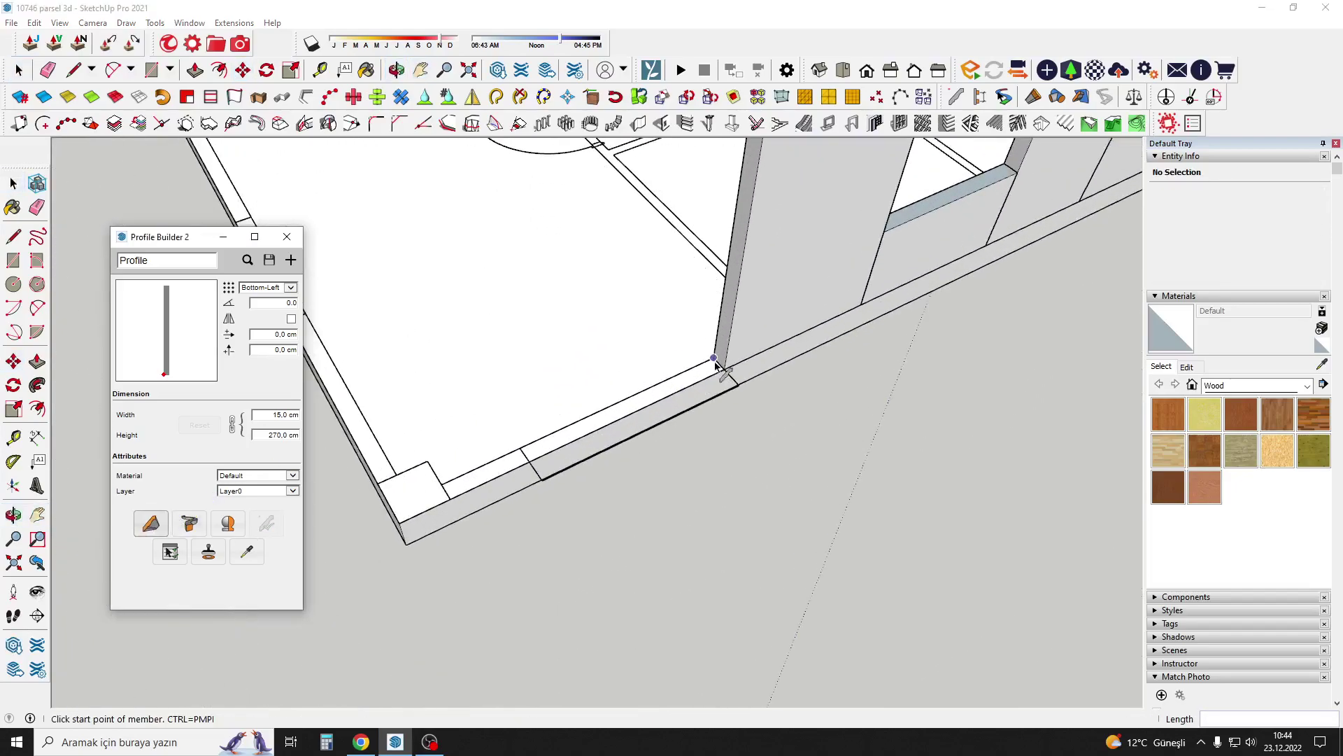
{"action": "left_click", "coordinate": [530, 462]}
{"action": "middle_click_drag", "start_coordinate": [492, 482], "coordinate": [656, 484]}
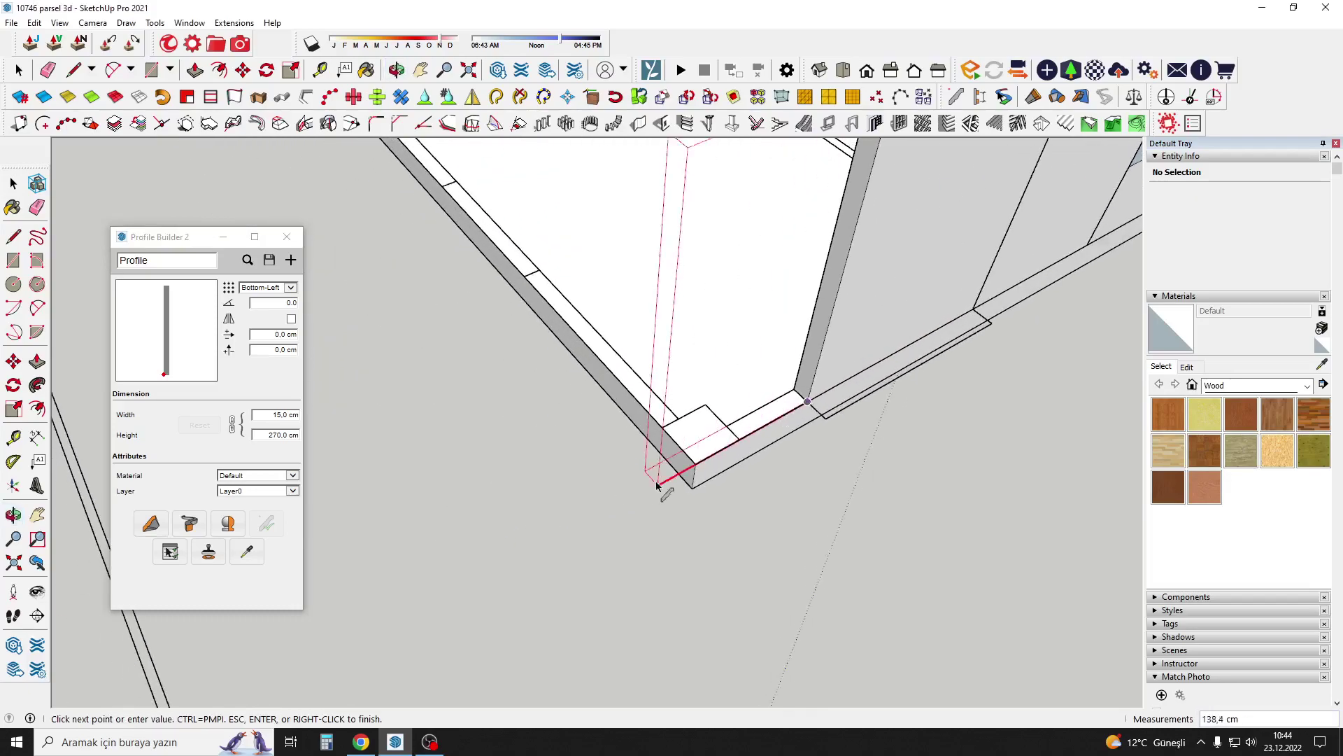
{"action": "left_click", "coordinate": [695, 466]}
{"action": "mouse_move", "coordinate": [534, 284]}
{"action": "middle_mouse_down"}
{"action": "mouse_move", "coordinate": [921, 372]}
{"action": "mouse_move", "coordinate": [714, 390]}
{"action": "middle_mouse_up"}
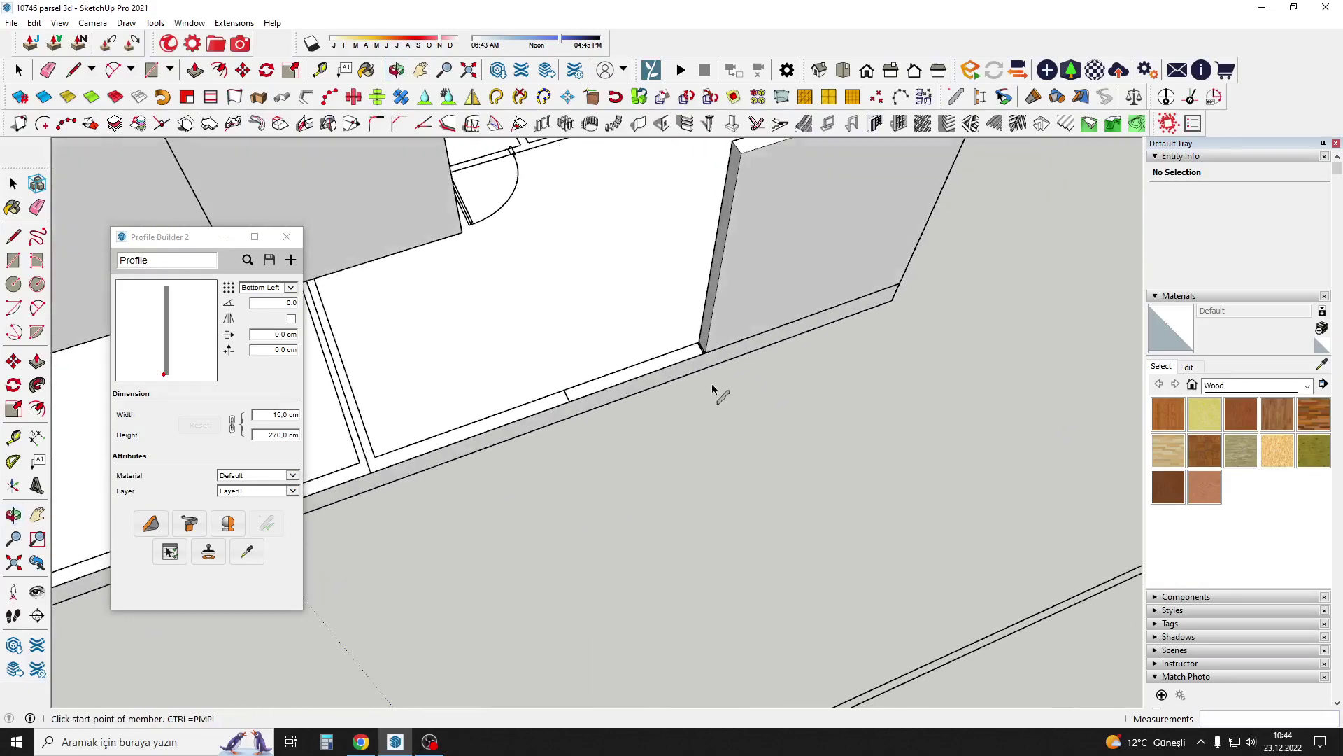
{"action": "key", "text": "p"}
{"action": "scroll", "coordinate": [696, 343], "scroll_direction": "up", "scroll_amount": 3}
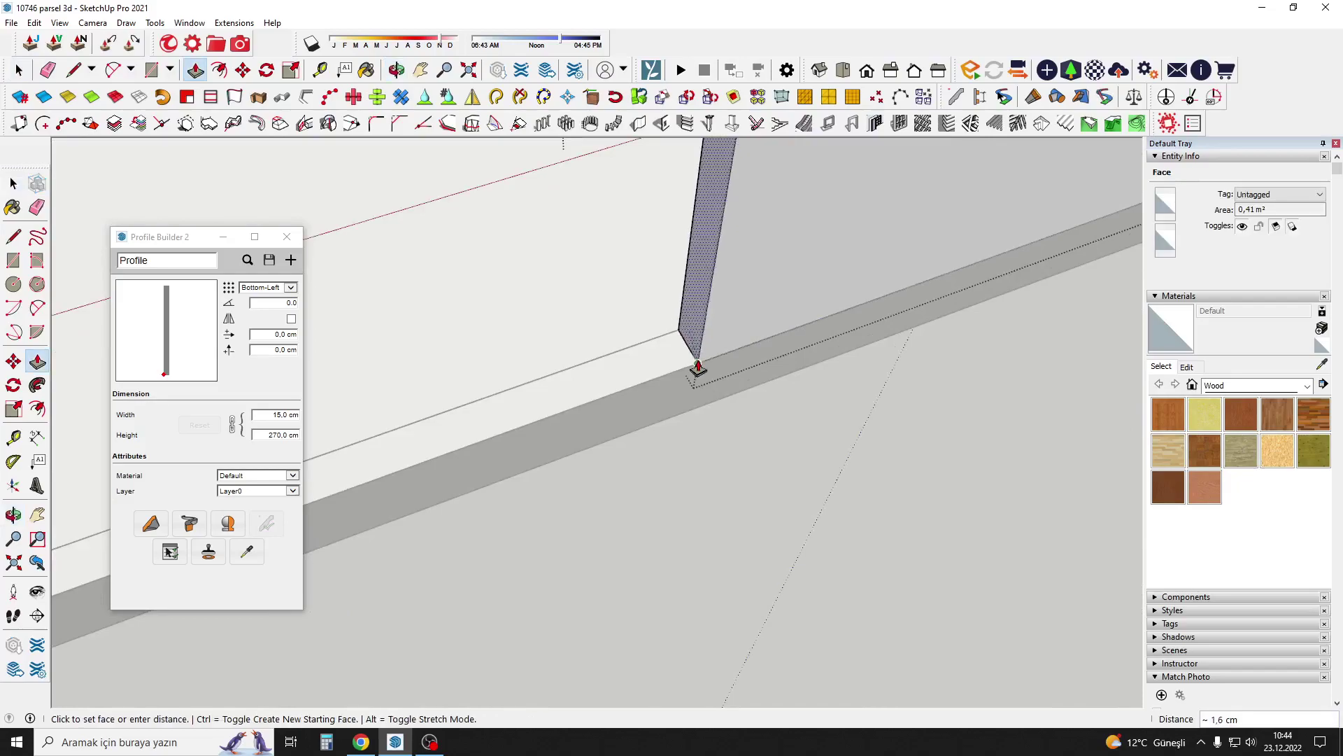
{"action": "key", "text": "space"}
{"action": "scroll", "coordinate": [697, 367], "scroll_direction": "down", "scroll_amount": 2}
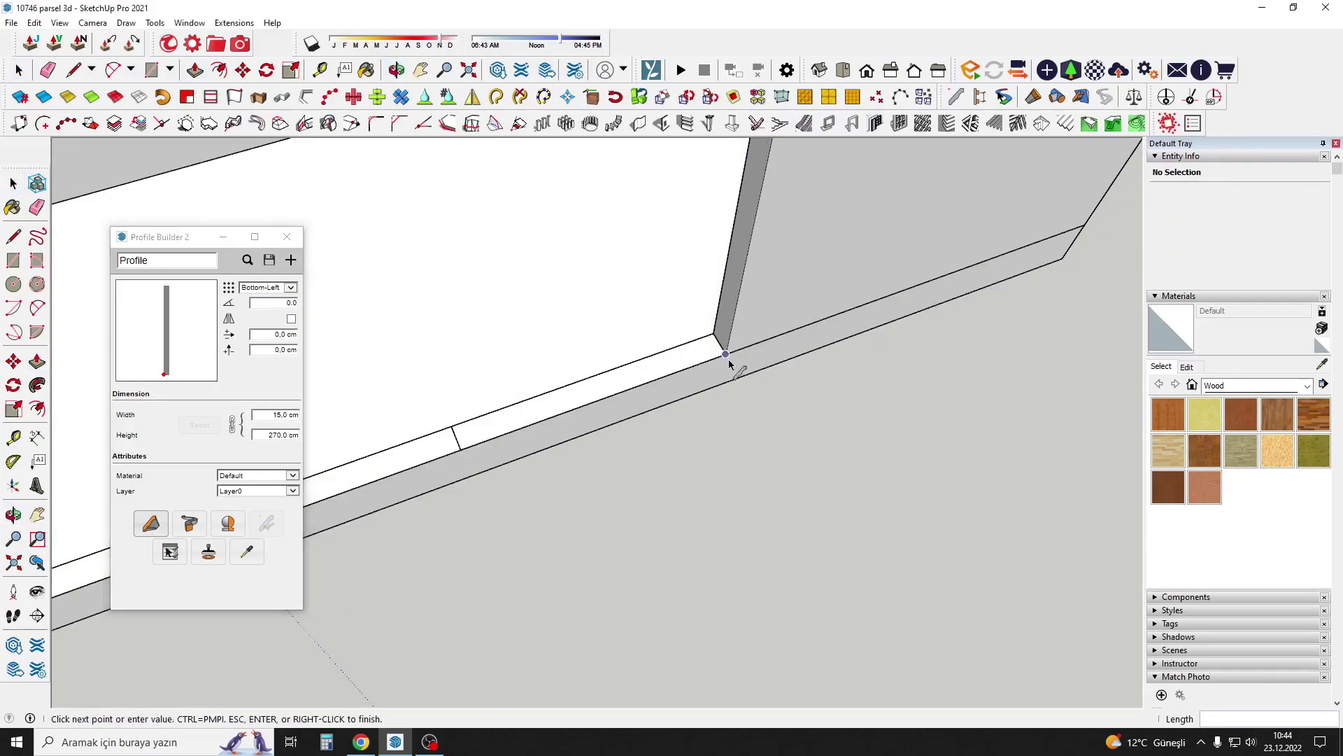
{"action": "key", "text": "Return"}
{"action": "scroll", "coordinate": [728, 363], "scroll_direction": "down", "scroll_amount": 2}
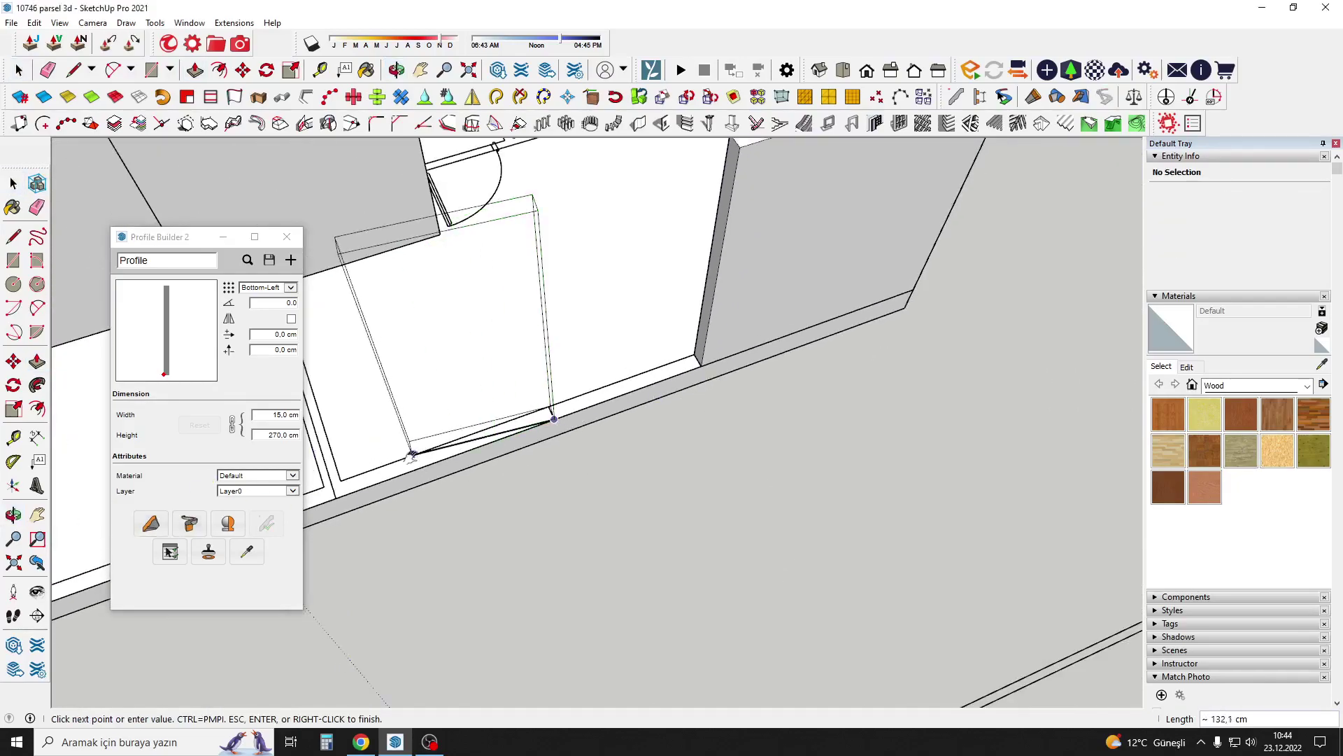
{"action": "mouse_move", "coordinate": [410, 452]}
{"action": "middle_mouse_down", "text": "shift"}
{"action": "mouse_move", "coordinate": [589, 438]}
{"action": "mouse_move", "coordinate": [803, 394]}
{"action": "mouse_move", "coordinate": [568, 482]}
{"action": "mouse_move", "coordinate": [795, 382]}
{"action": "middle_mouse_up", "text": "shift"}
{"action": "left_click", "coordinate": [597, 444]}
Add a 270 cm tall wall piece at the building corner.
{"action": "left_click", "coordinate": [800, 382]}
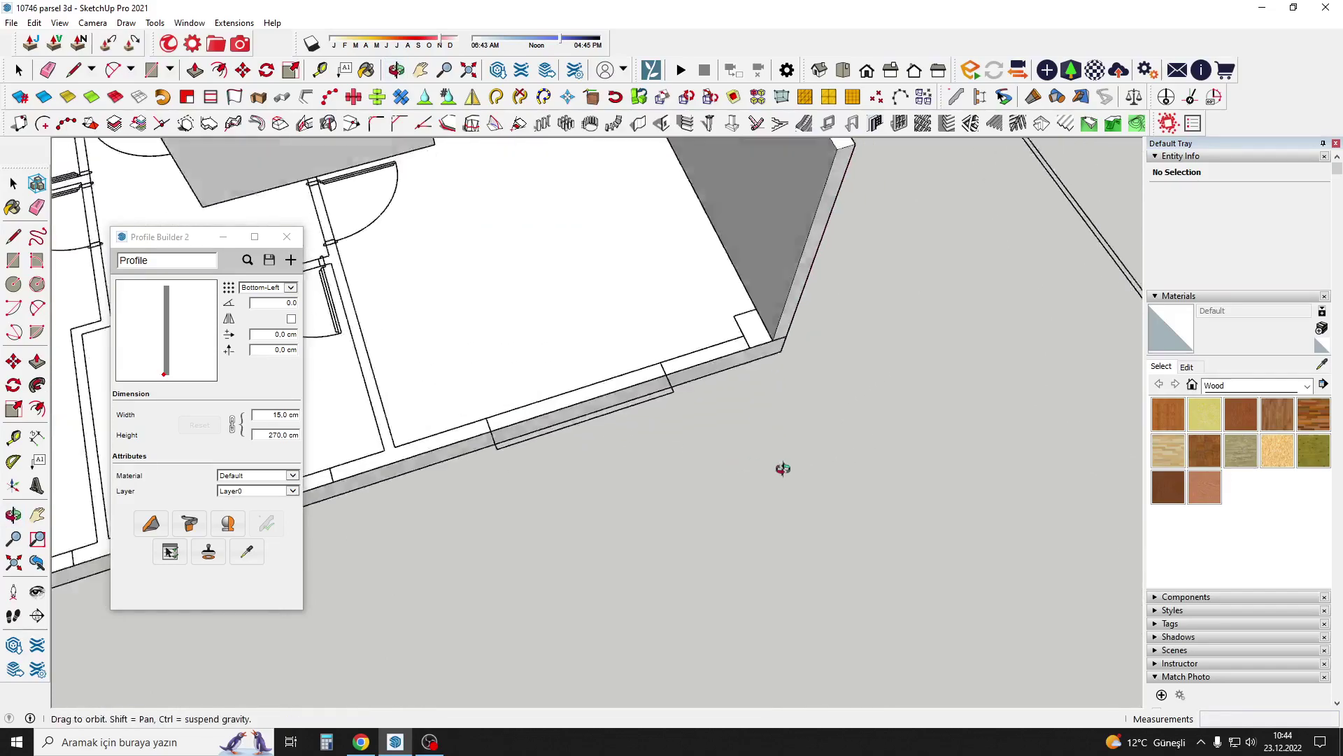
{"action": "left_click", "coordinate": [796, 382]}
{"action": "key", "text": "Return"}
{"action": "scroll", "coordinate": [721, 357], "scroll_direction": "up", "scroll_amount": 3}
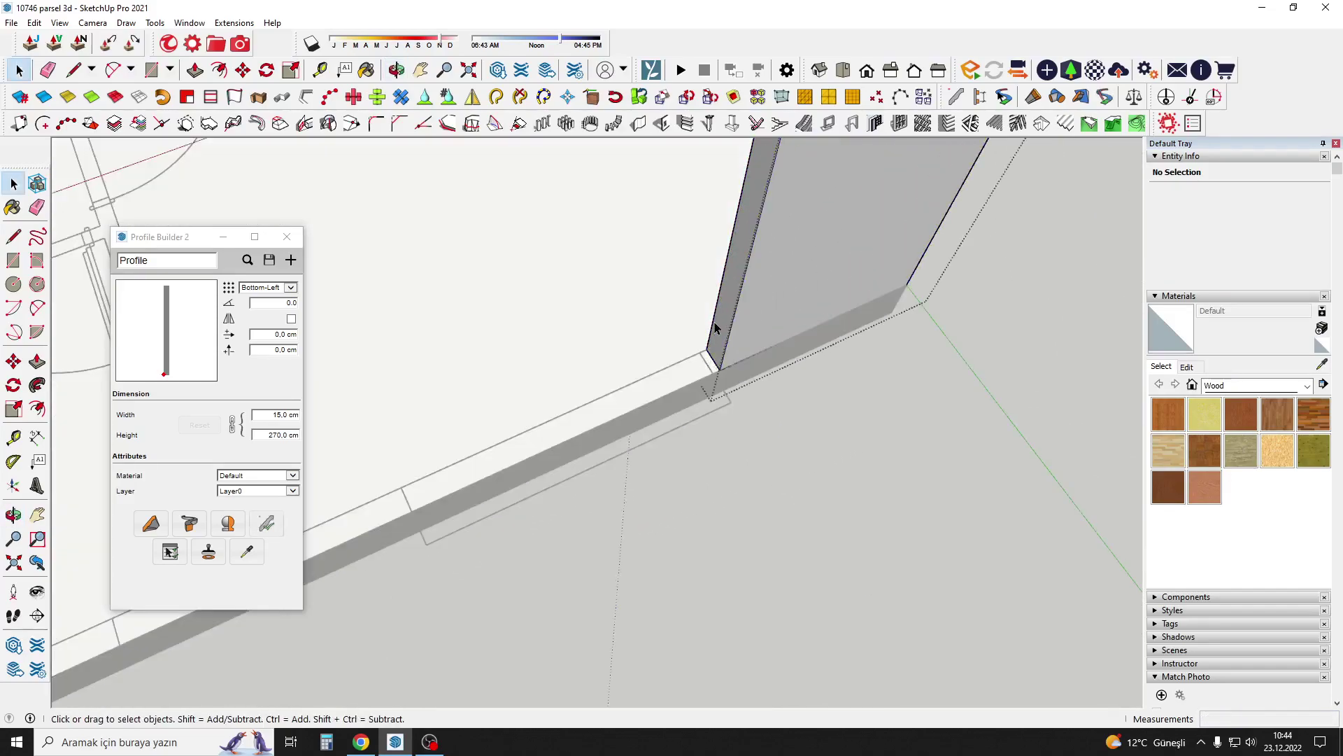
{"action": "key", "text": "p"}
{"action": "key", "text": "space"}
{"action": "scroll", "coordinate": [769, 378], "scroll_direction": "down", "scroll_amount": 3}
{"action": "scroll", "coordinate": [543, 428], "scroll_direction": "down", "scroll_amount": 3}
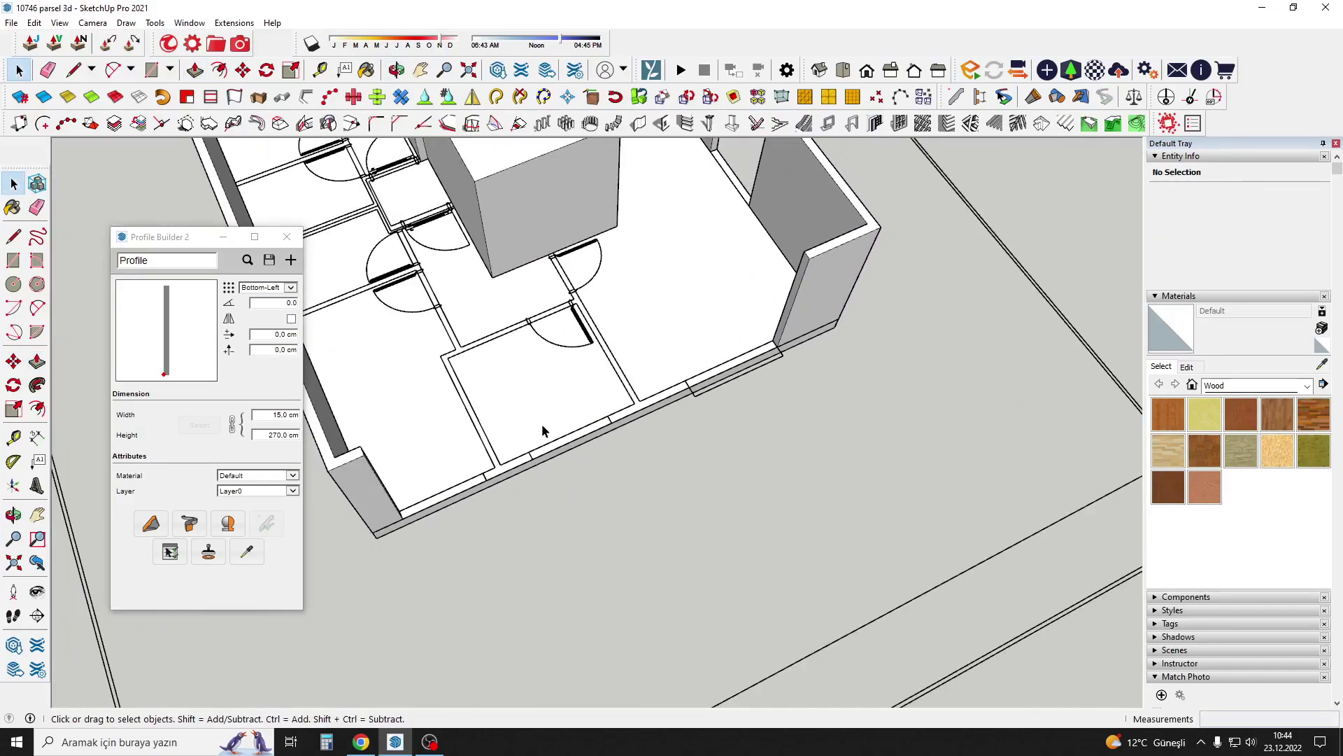
{"action": "scroll", "coordinate": [543, 429], "scroll_direction": "down", "scroll_amount": 2}
{"action": "scroll", "coordinate": [628, 438], "scroll_direction": "up", "scroll_amount": 2}
{"action": "scroll", "coordinate": [629, 437], "scroll_direction": "up", "scroll_amount": 2}
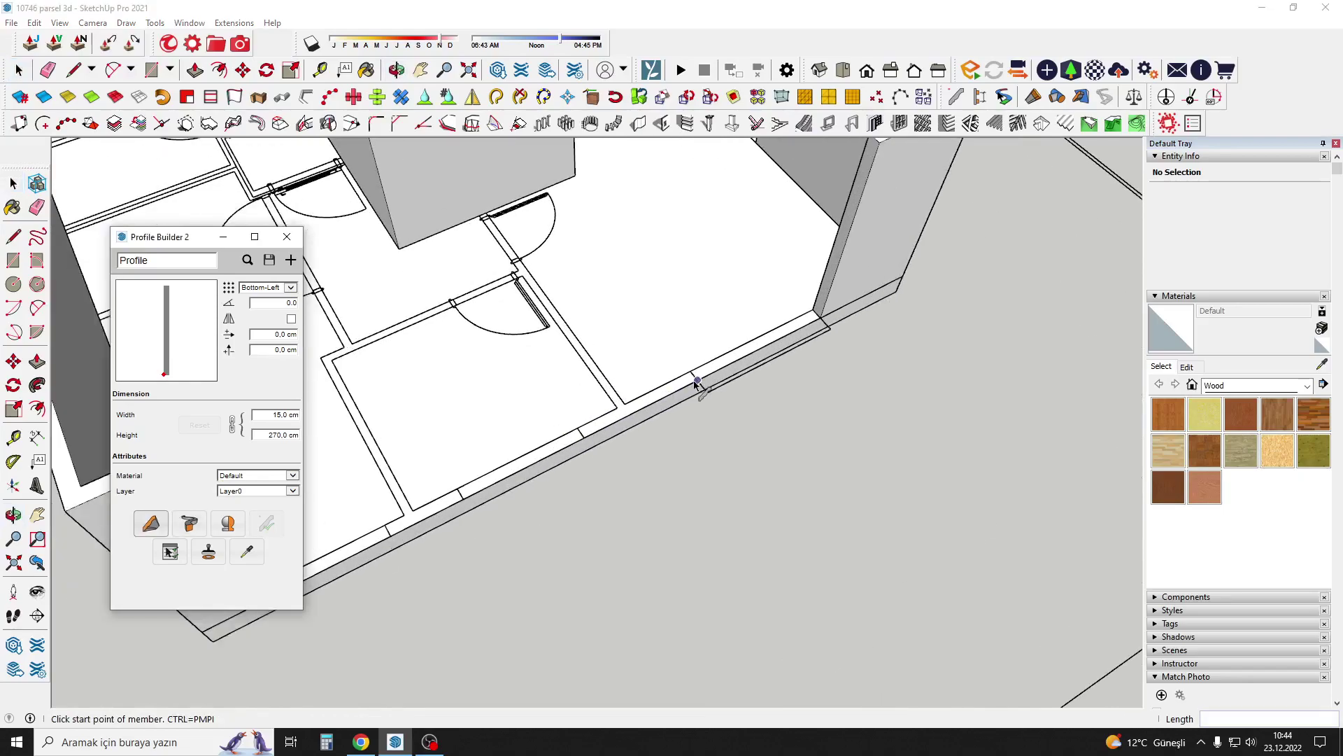
Start and cancel two more wall members, then orbit to view the whole building.
{"action": "left_click", "coordinate": [580, 439]}
{"action": "key", "text": "Escape"}
{"action": "scroll", "coordinate": [554, 428], "scroll_direction": "down", "scroll_amount": 2}
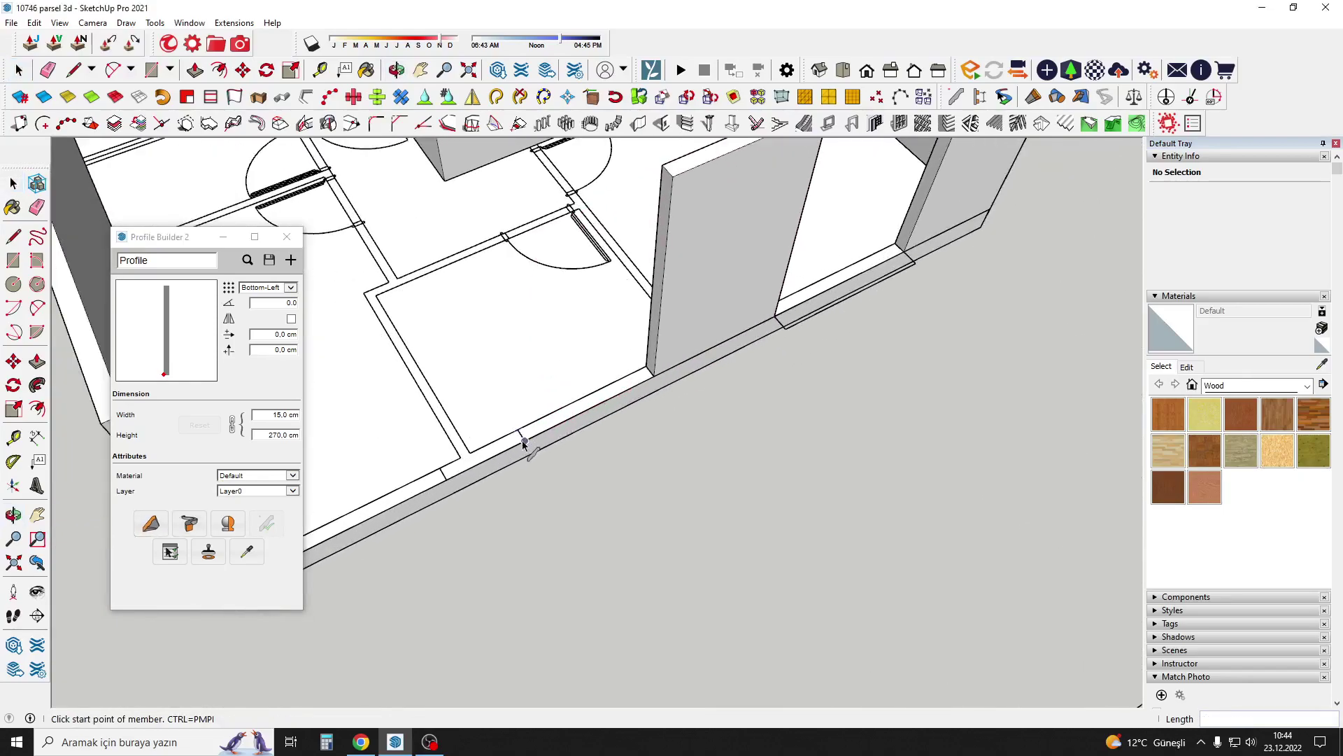
{"action": "left_click", "coordinate": [524, 444]}
{"action": "key", "text": "Escape"}
{"action": "scroll", "coordinate": [560, 392], "scroll_direction": "down", "scroll_amount": 5}
{"action": "mouse_move", "coordinate": [566, 182]}
{"action": "middle_mouse_down", "text": "shift"}
{"action": "mouse_move", "coordinate": [623, 272]}
{"action": "mouse_move", "coordinate": [546, 270]}
{"action": "middle_mouse_up", "text": "shift"}
{"action": "scroll", "coordinate": [546, 269], "scroll_direction": "up", "scroll_amount": 2}
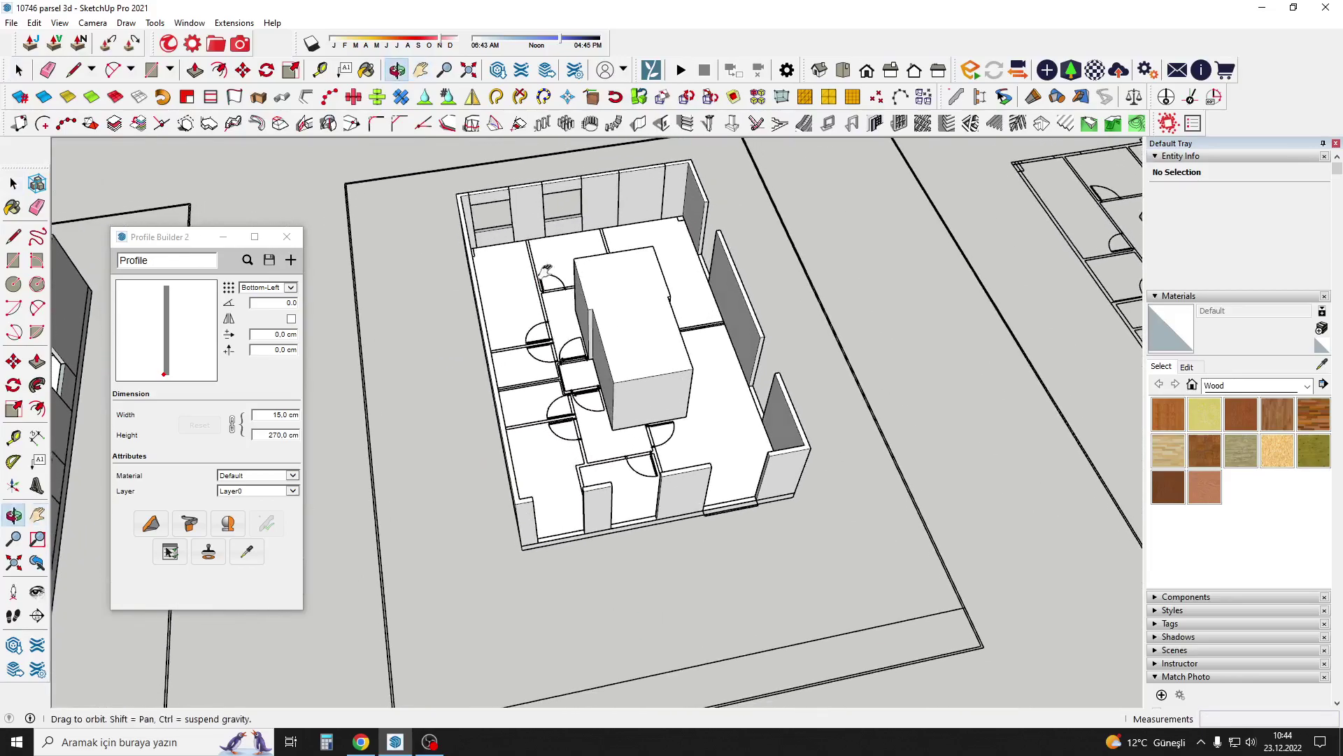
Move the back-wall window unit into the front wall beside the bottom-left room.
{"action": "left_click", "coordinate": [505, 198]}
{"action": "scroll", "coordinate": [506, 198], "scroll_direction": "down", "scroll_amount": 2}
{"action": "scroll", "coordinate": [557, 483], "scroll_direction": "up", "scroll_amount": 1}
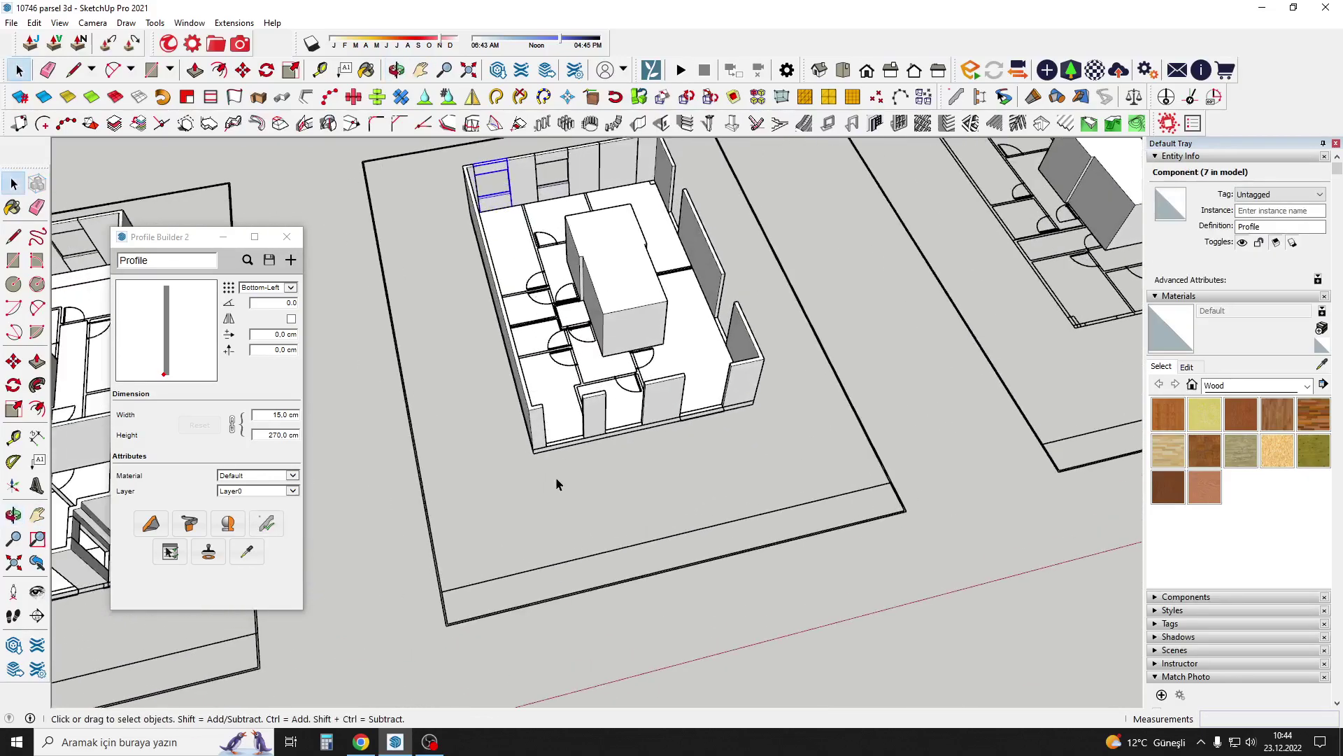
{"action": "scroll", "coordinate": [488, 171], "scroll_direction": "up", "scroll_amount": 1}
{"action": "key", "text": "m"}
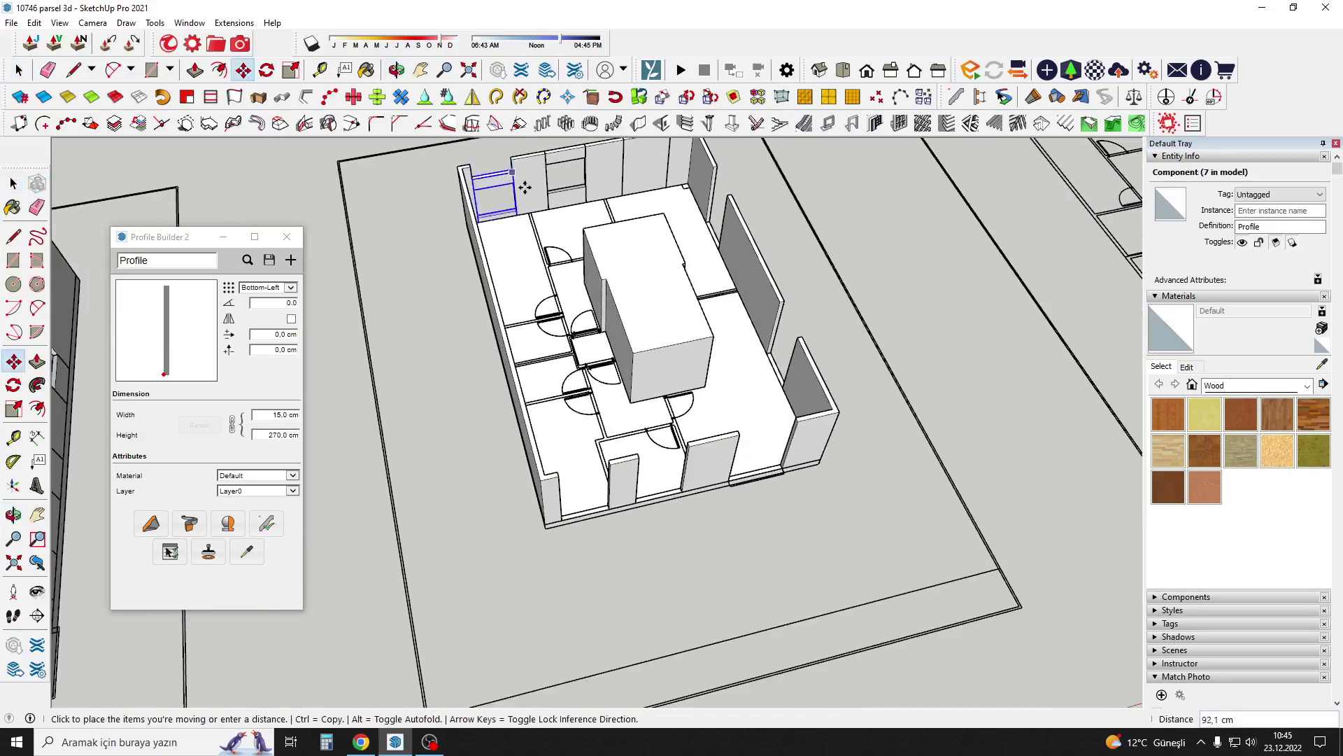
{"action": "scroll", "coordinate": [595, 553], "scroll_direction": "up", "scroll_amount": 2}
{"action": "scroll", "coordinate": [595, 525], "scroll_direction": "up", "scroll_amount": 1}
{"action": "left_click", "coordinate": [606, 463]}
{"action": "scroll", "coordinate": [606, 463], "scroll_direction": "up", "scroll_amount": 1}
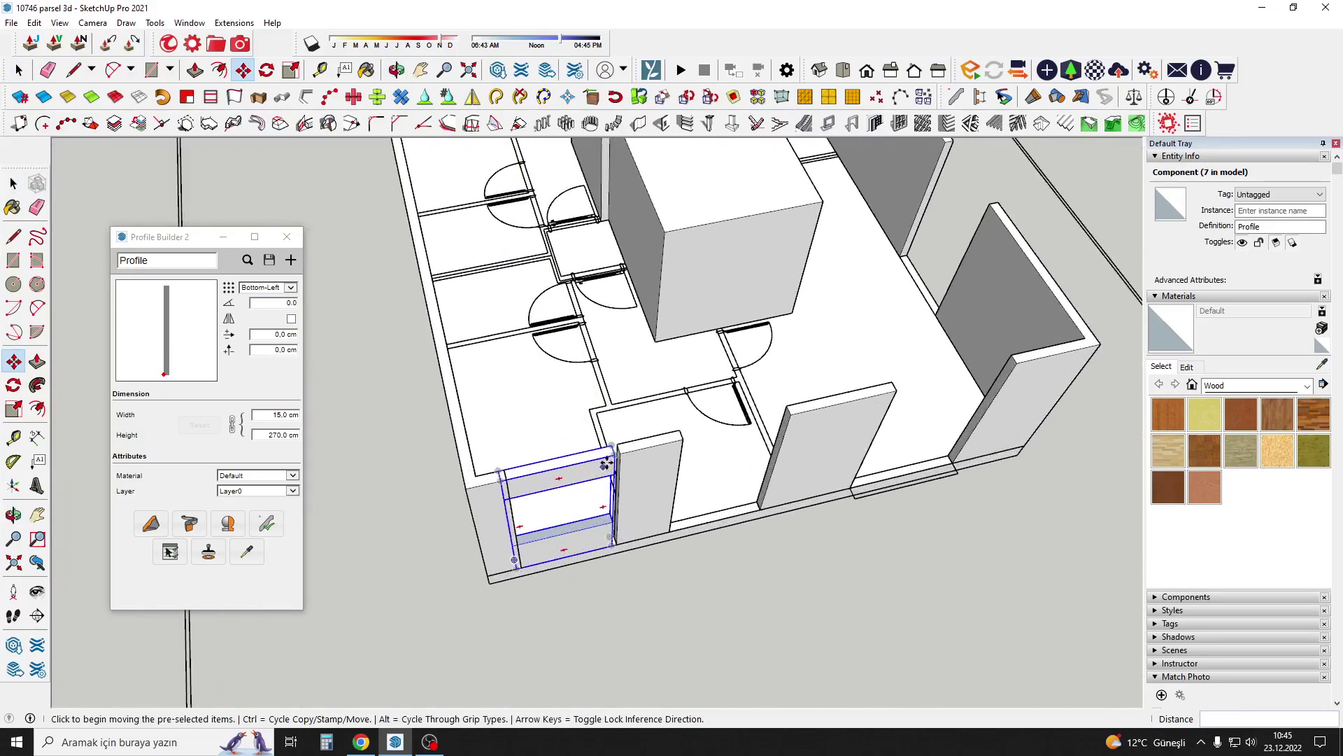
Orbit to inspect the front wall and select the placed window unit.
{"action": "left_click", "coordinate": [620, 452]}
{"action": "scroll", "coordinate": [570, 480], "scroll_direction": "down", "scroll_amount": 3}
{"action": "mouse_move", "coordinate": [569, 480]}
{"action": "middle_mouse_down"}
{"action": "mouse_move", "coordinate": [690, 501]}
{"action": "mouse_move", "coordinate": [637, 339]}
{"action": "mouse_move", "coordinate": [639, 291]}
{"action": "mouse_move", "coordinate": [517, 473]}
{"action": "mouse_move", "coordinate": [536, 404]}
{"action": "middle_mouse_up"}
{"action": "scroll", "coordinate": [690, 501], "scroll_direction": "down", "scroll_amount": 2}
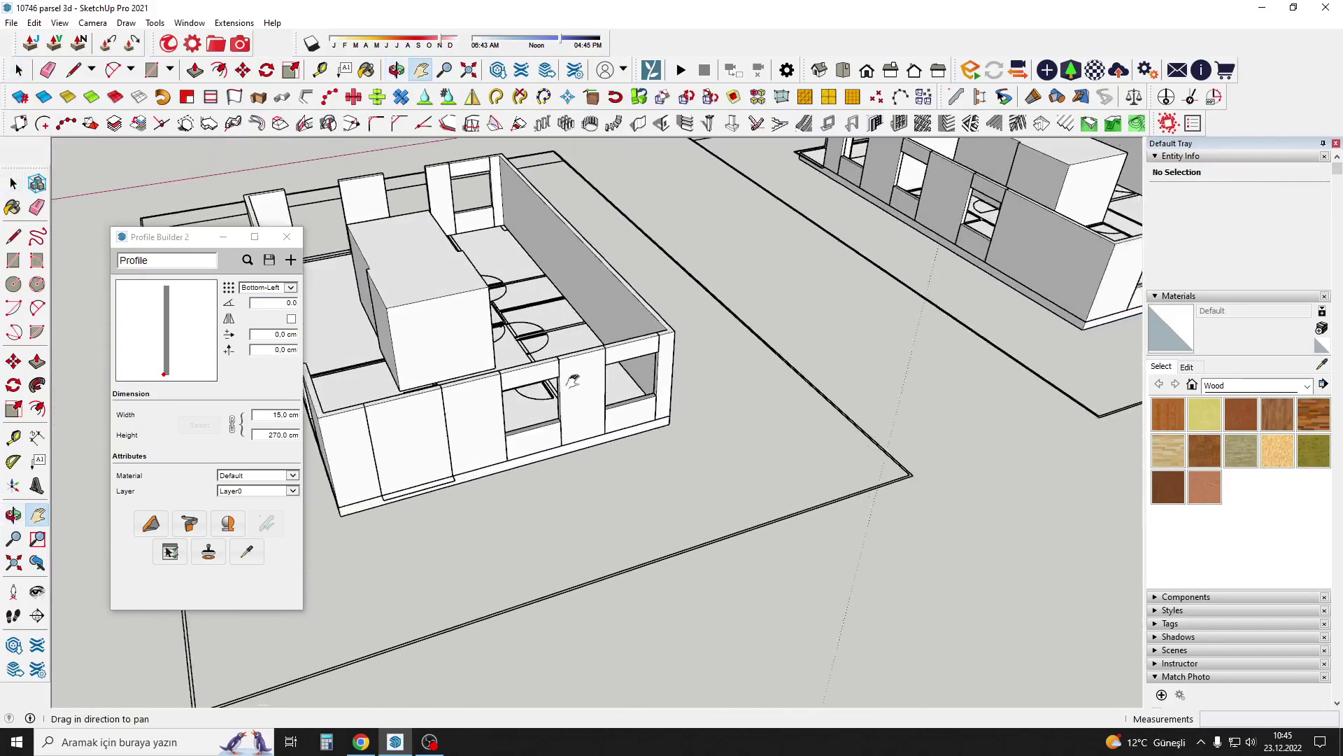
{"action": "scroll", "coordinate": [499, 437], "scroll_direction": "up", "scroll_amount": 2}
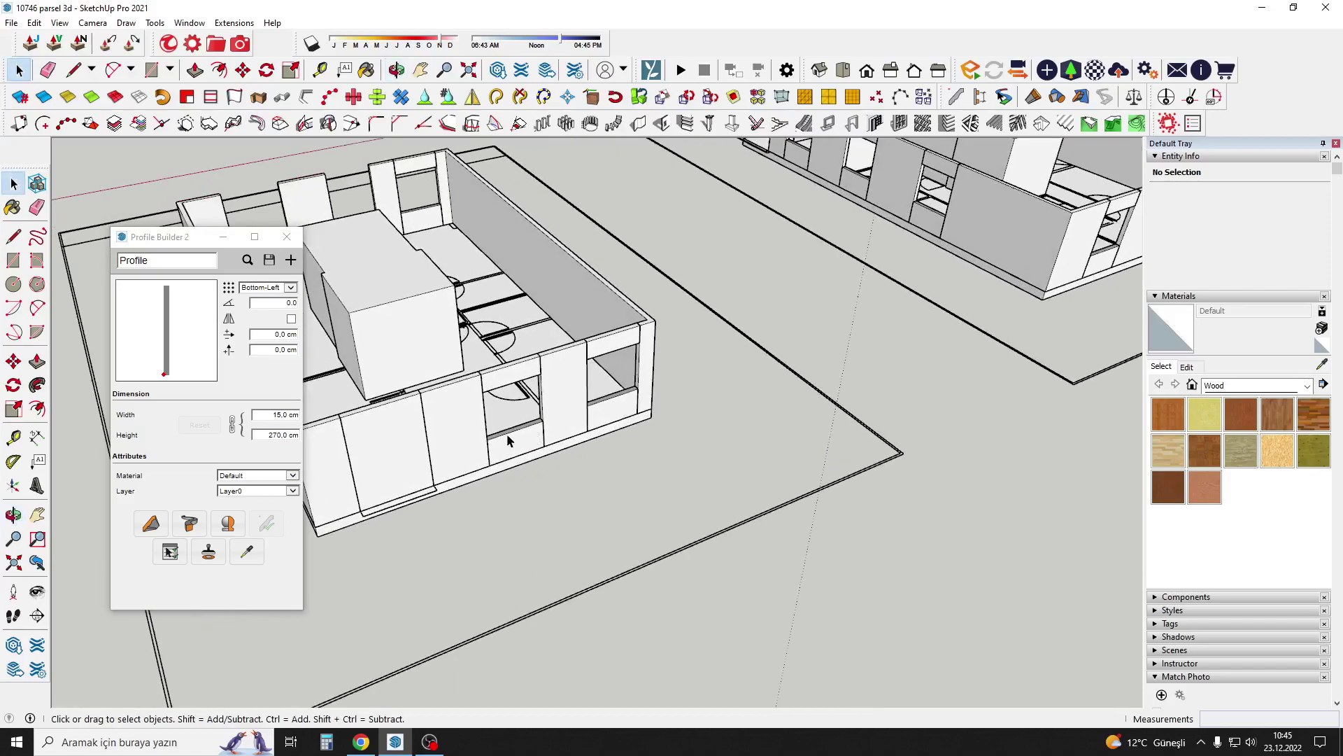
{"action": "scroll", "coordinate": [511, 439], "scroll_direction": "up", "scroll_amount": 3}
{"action": "left_click", "coordinate": [502, 441]}
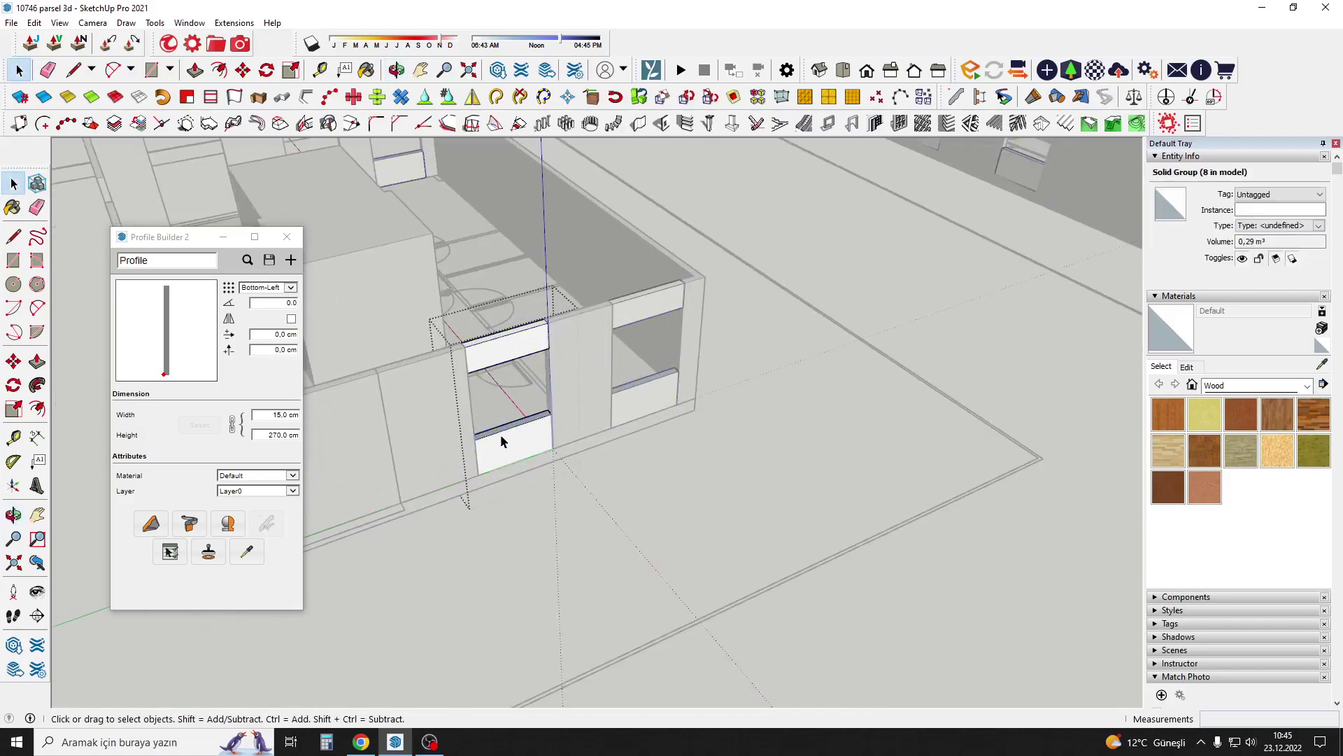
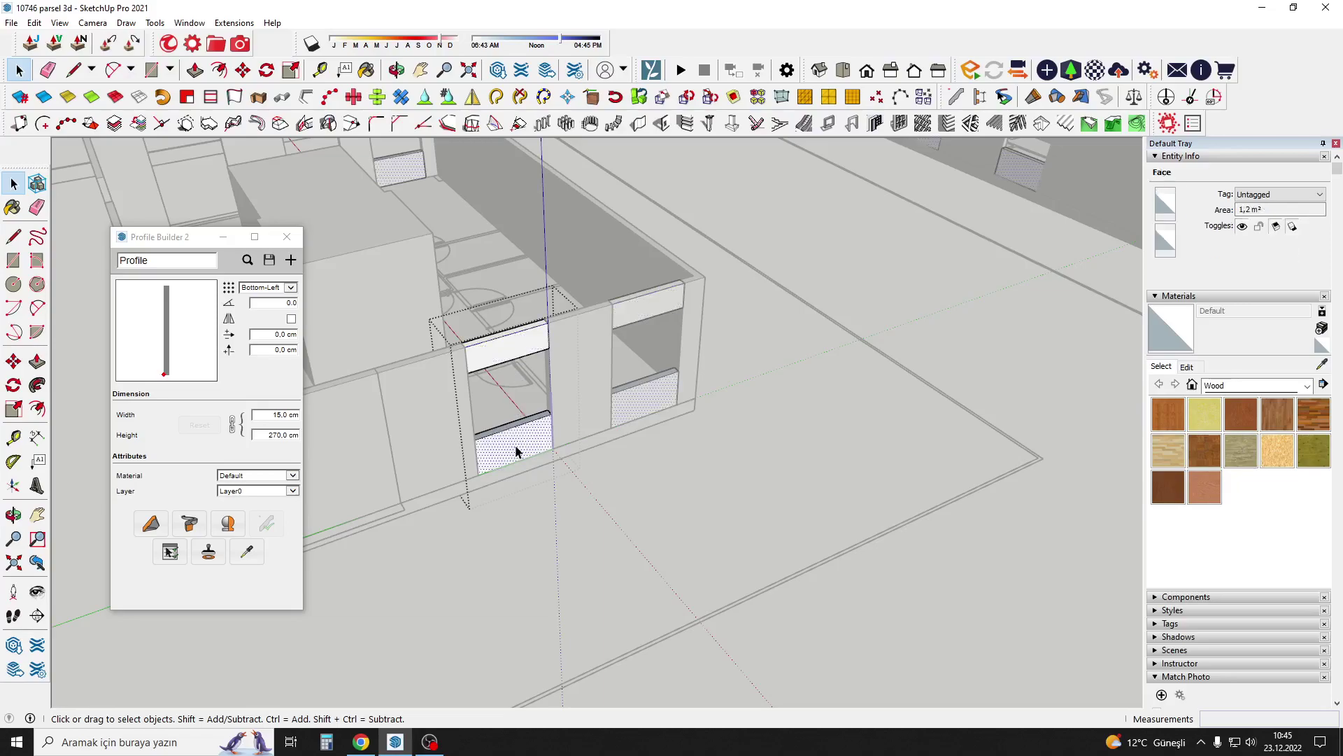
Orbit and zoom around the building to get a clear view of the room's wall openings.
{"action": "scroll", "coordinate": [526, 445], "scroll_direction": "down", "scroll_amount": 4}
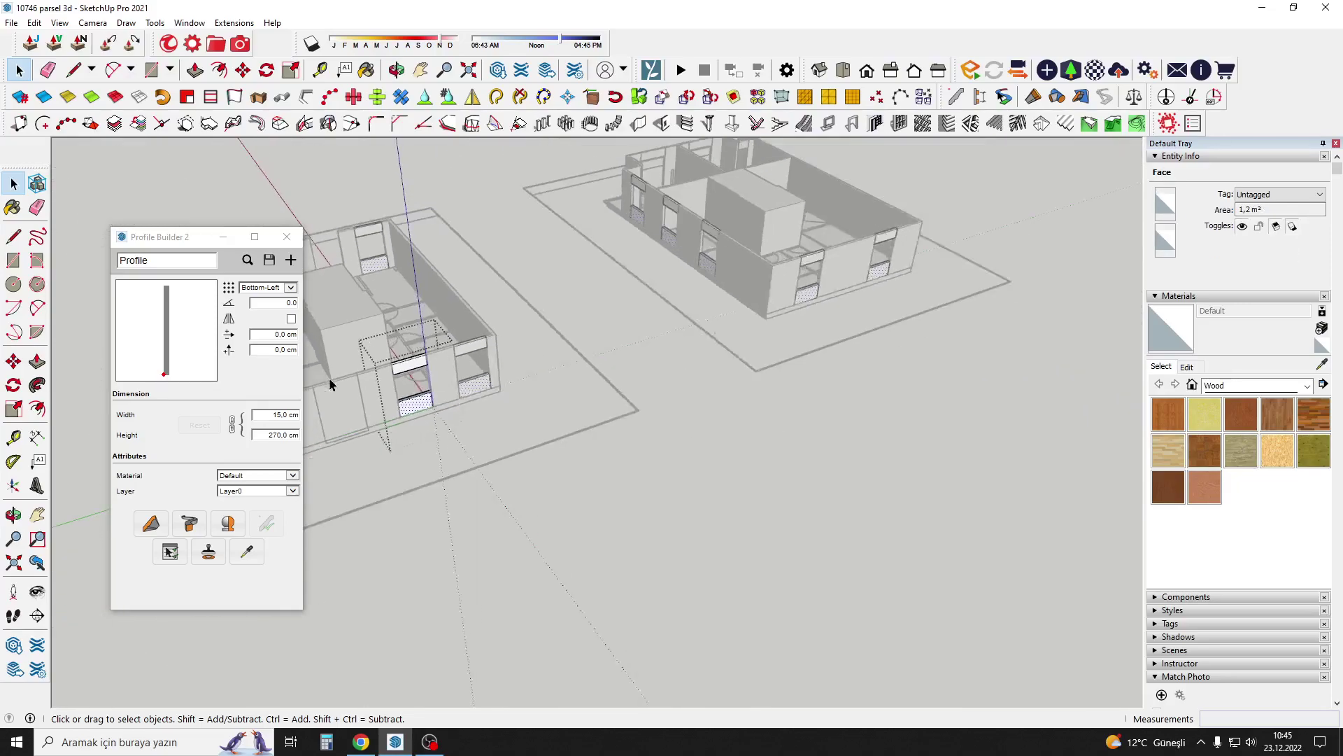
{"action": "scroll", "coordinate": [845, 261], "scroll_direction": "up", "scroll_amount": 2}
{"action": "scroll", "coordinate": [782, 369], "scroll_direction": "up", "scroll_amount": 1}
{"action": "scroll", "coordinate": [821, 295], "scroll_direction": "down", "scroll_amount": 2}
{"action": "scroll", "coordinate": [821, 296], "scroll_direction": "up", "scroll_amount": 2}
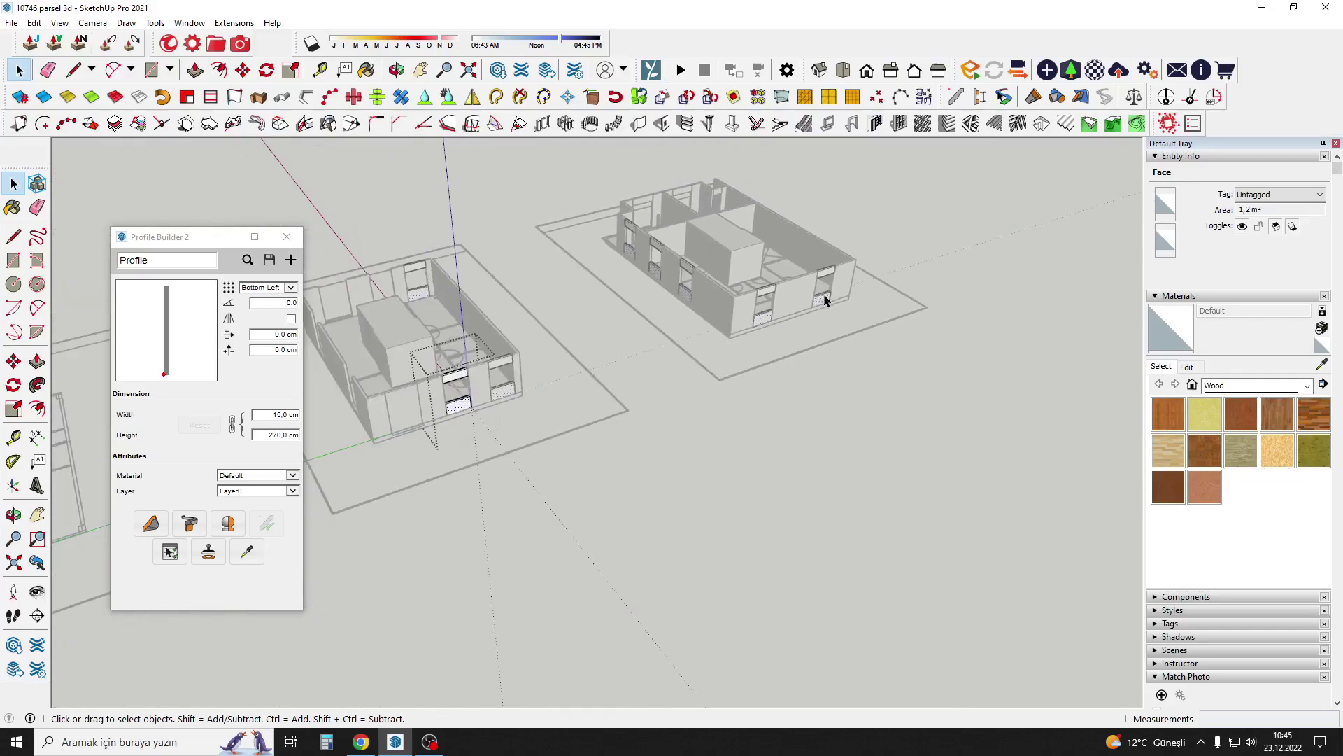
{"action": "scroll", "coordinate": [511, 436], "scroll_direction": "up", "scroll_amount": 2}
{"action": "scroll", "coordinate": [512, 436], "scroll_direction": "up", "scroll_amount": 1}
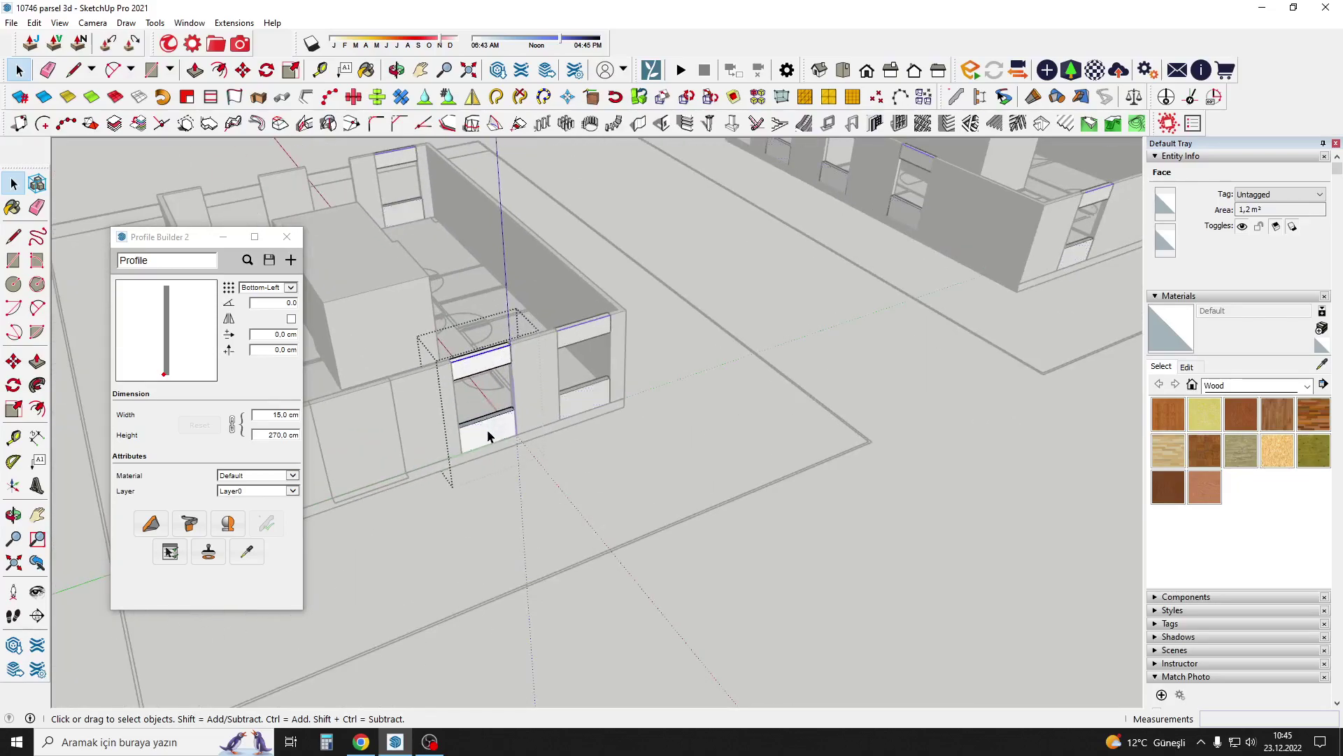
{"action": "scroll", "coordinate": [472, 367], "scroll_direction": "up", "scroll_amount": 1}
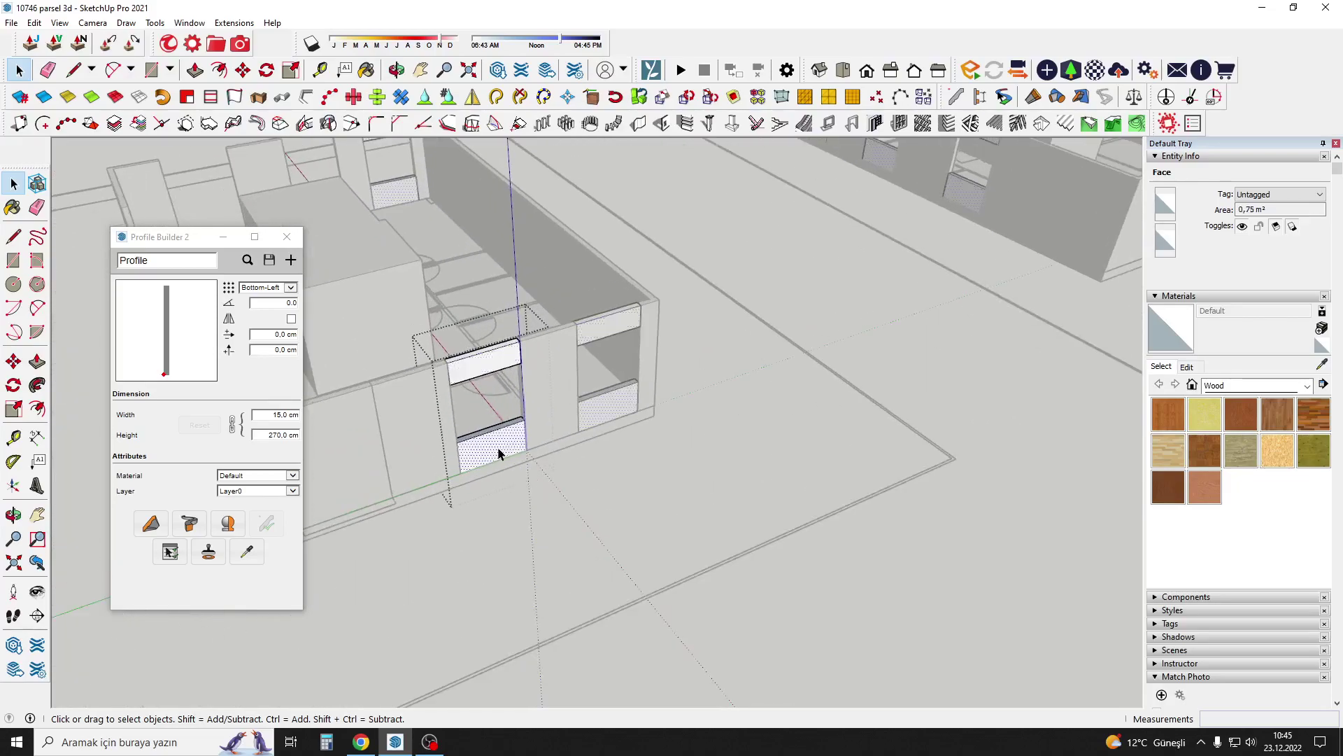
{"action": "scroll", "coordinate": [950, 399], "scroll_direction": "down", "scroll_amount": 4}
{"action": "middle_click_drag", "start_coordinate": [950, 399], "coordinate": [789, 384]}
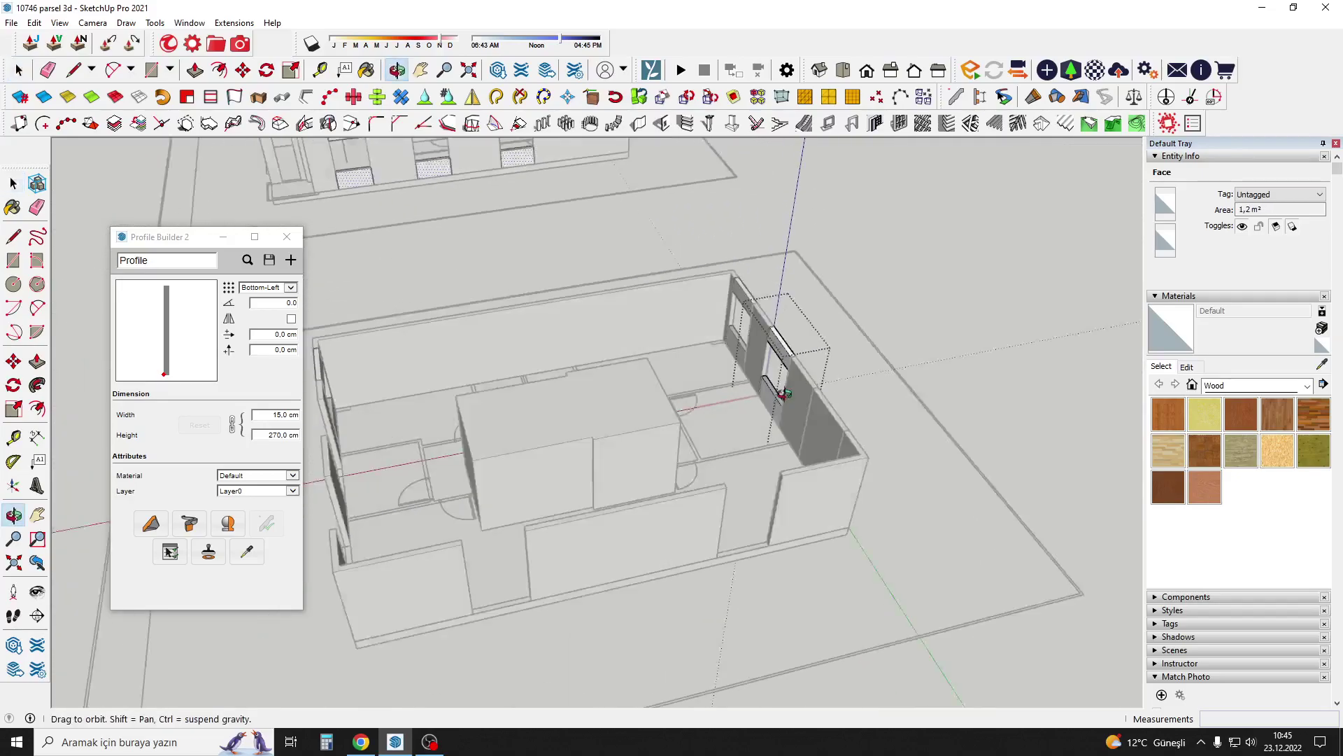
{"action": "scroll", "coordinate": [625, 419], "scroll_direction": "up", "scroll_amount": 2}
{"action": "scroll", "coordinate": [625, 418], "scroll_direction": "up", "scroll_amount": 2}
{"action": "mouse_move", "coordinate": [625, 418]}
{"action": "middle_mouse_down"}
{"action": "mouse_move", "coordinate": [742, 270]}
{"action": "mouse_move", "coordinate": [705, 323]}
{"action": "middle_mouse_up"}
{"action": "scroll", "coordinate": [682, 405], "scroll_direction": "up", "scroll_amount": 2}
{"action": "scroll", "coordinate": [686, 406], "scroll_direction": "up", "scroll_amount": 1}
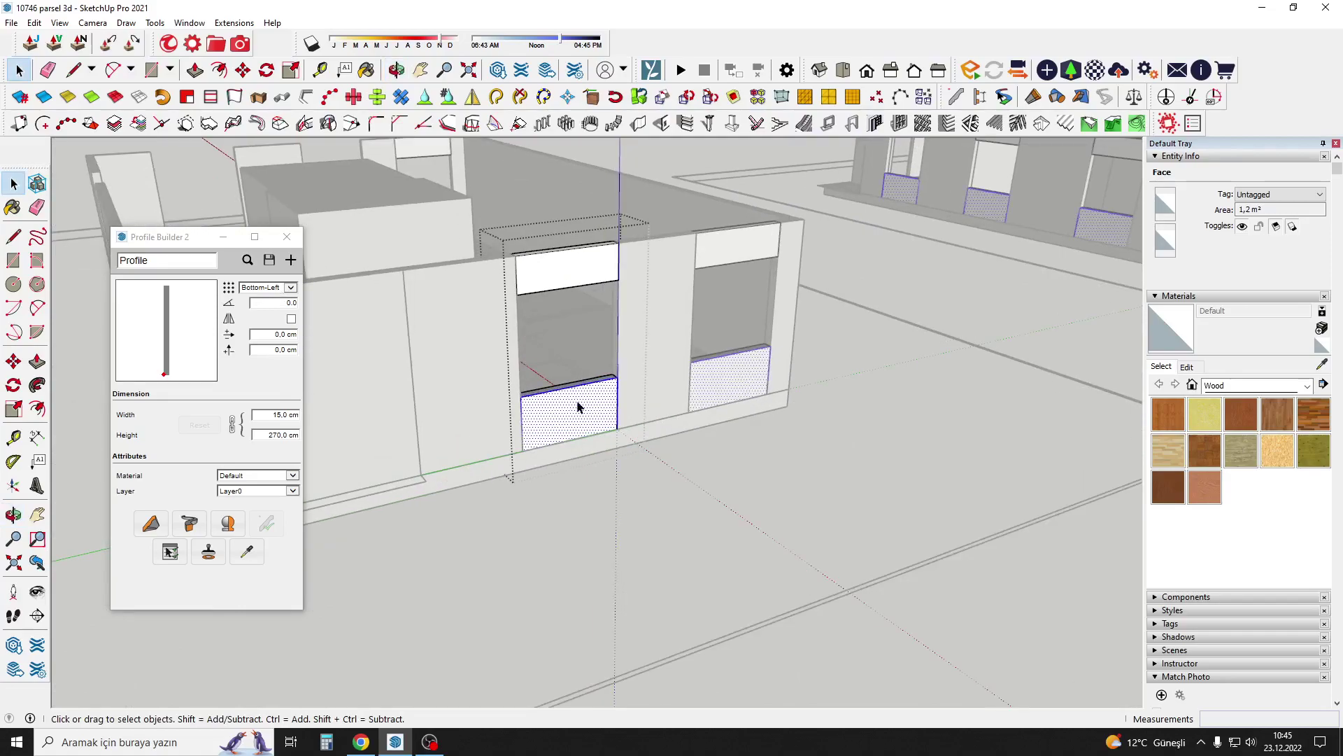
{"action": "scroll", "coordinate": [846, 351], "scroll_direction": "down", "scroll_amount": 4}
{"action": "scroll", "coordinate": [524, 375], "scroll_direction": "up", "scroll_amount": 3}
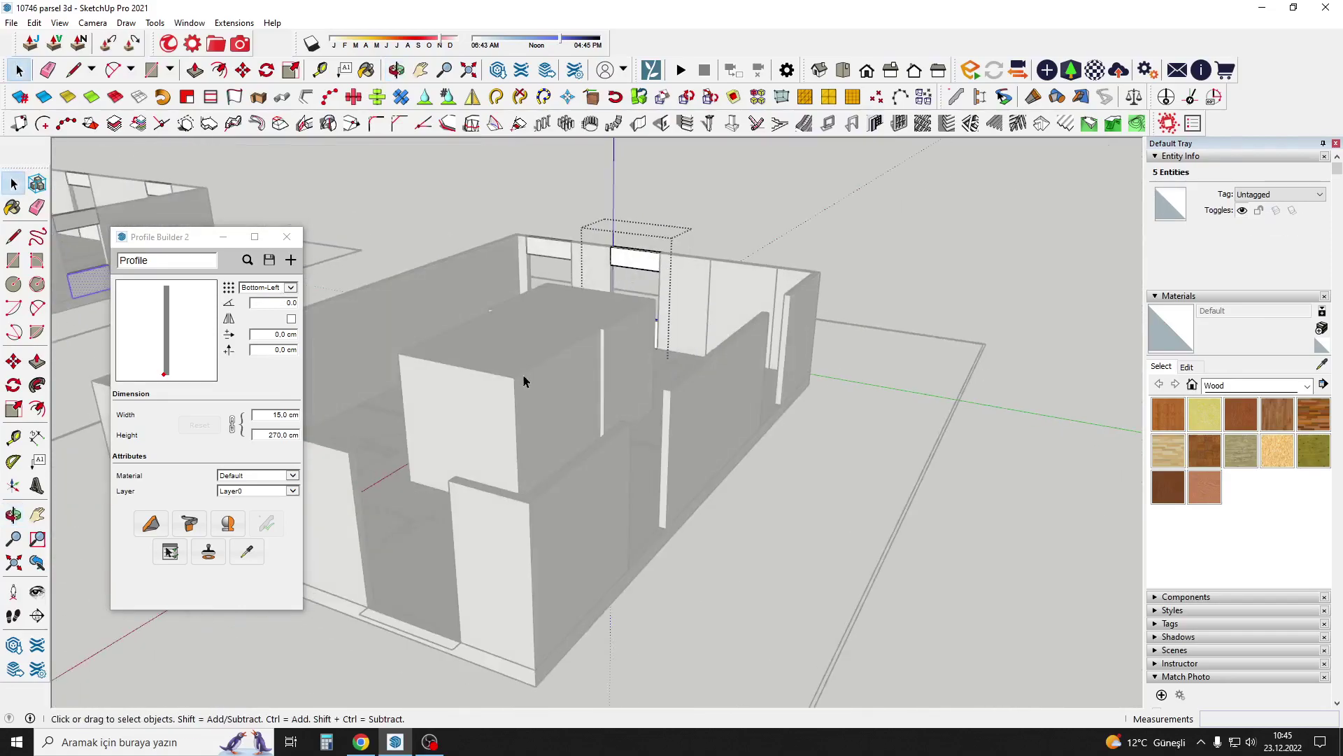
{"action": "scroll", "coordinate": [524, 375], "scroll_direction": "down", "scroll_amount": 3}
{"action": "mouse_move", "coordinate": [524, 375]}
{"action": "middle_mouse_down"}
{"action": "mouse_move", "coordinate": [573, 396]}
{"action": "mouse_move", "coordinate": [812, 338]}
{"action": "mouse_move", "coordinate": [420, 372]}
{"action": "middle_mouse_up"}
{"action": "scroll", "coordinate": [572, 396], "scroll_direction": "up", "scroll_amount": 2}
{"action": "scroll", "coordinate": [573, 398], "scroll_direction": "up", "scroll_amount": 3}
{"action": "scroll", "coordinate": [581, 361], "scroll_direction": "up", "scroll_amount": 3}
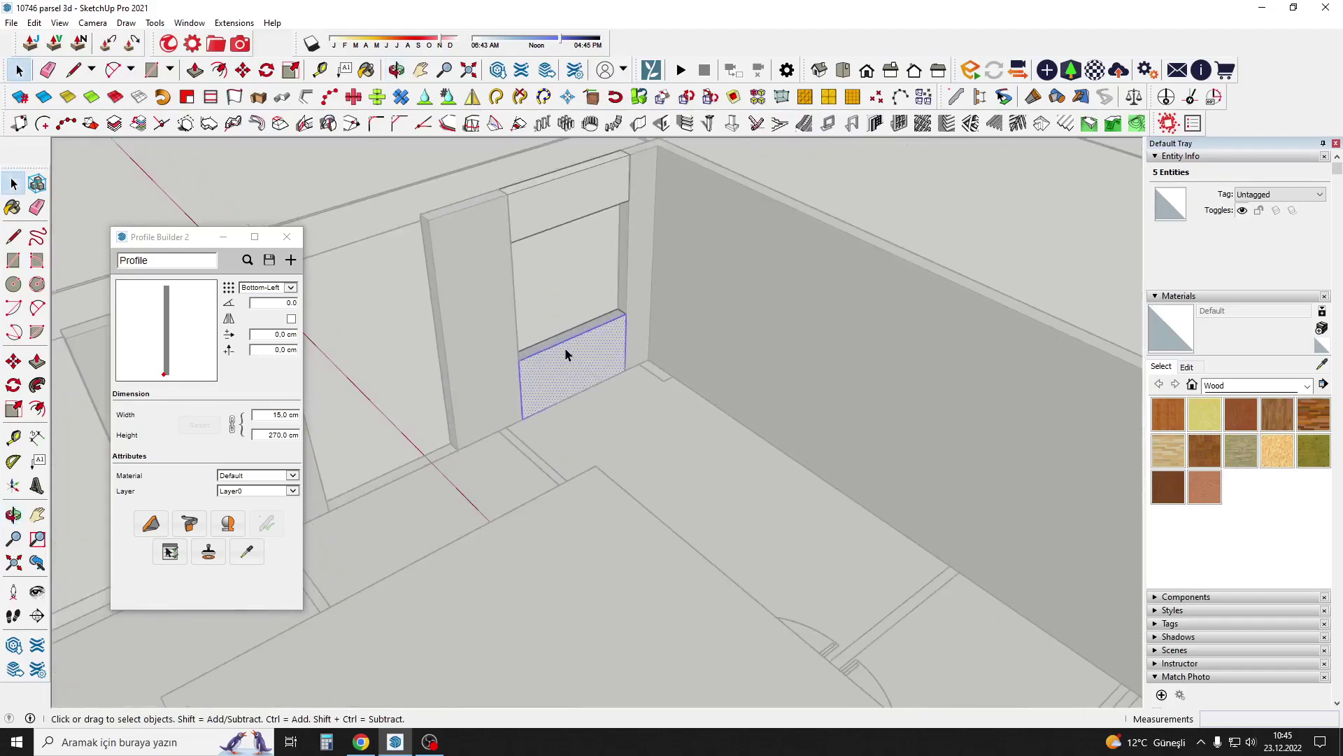
{"action": "scroll", "coordinate": [565, 349], "scroll_direction": "down", "scroll_amount": 3}
{"action": "scroll", "coordinate": [466, 257], "scroll_direction": "down", "scroll_amount": 2}
{"action": "scroll", "coordinate": [755, 458], "scroll_direction": "down", "scroll_amount": 2}
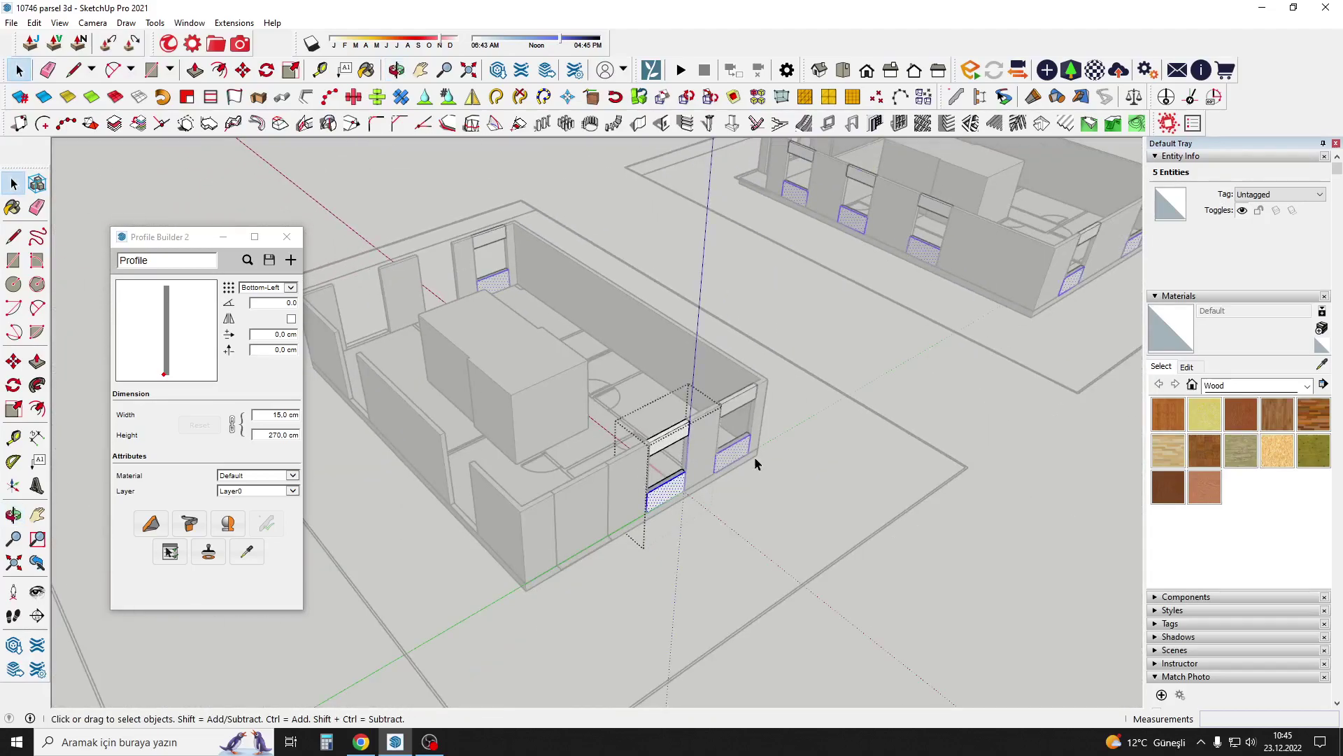
{"action": "mouse_move", "coordinate": [755, 463]}
{"action": "middle_mouse_down"}
{"action": "mouse_move", "coordinate": [672, 375]}
{"action": "mouse_move", "coordinate": [537, 307]}
{"action": "middle_mouse_up"}
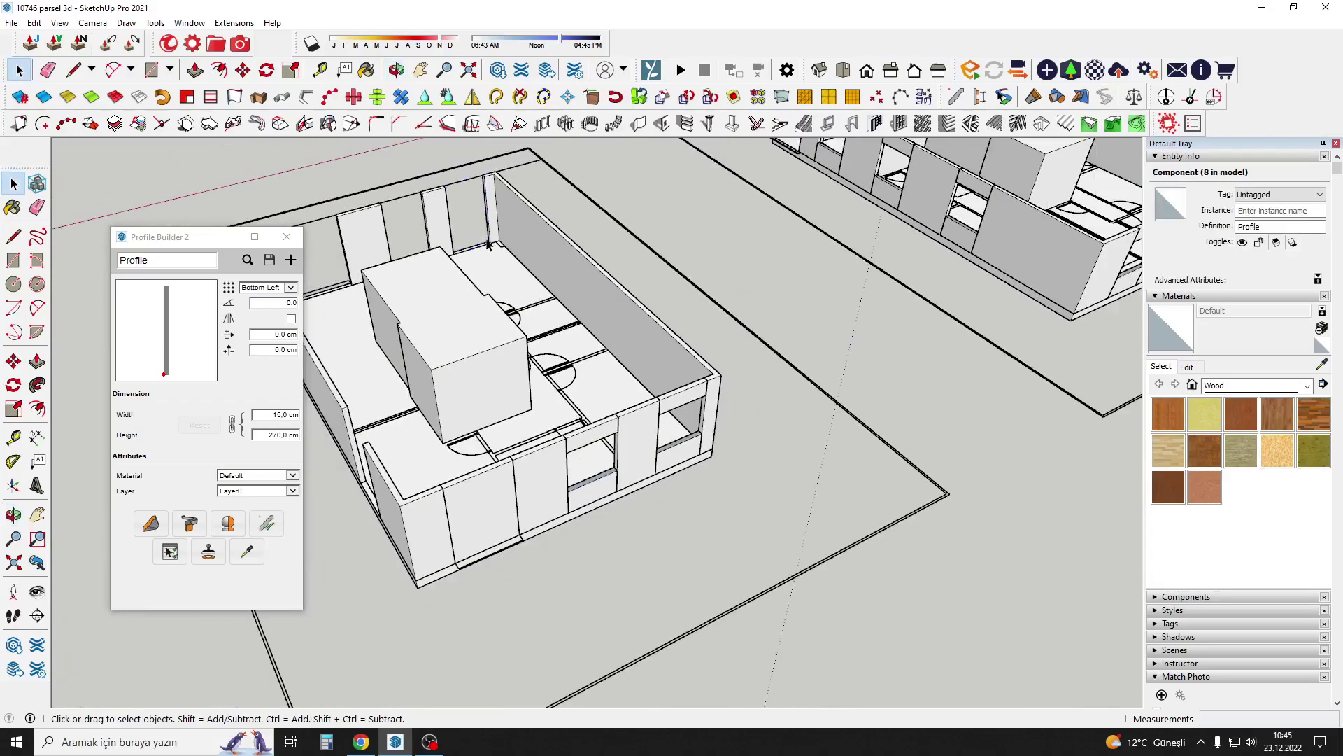
Copy the Profile window frame component into the wall opening.
{"action": "left_click", "coordinate": [678, 406]}
{"action": "middle_click_drag", "start_coordinate": [678, 406], "coordinate": [577, 452]}
{"action": "key", "text": "m"}
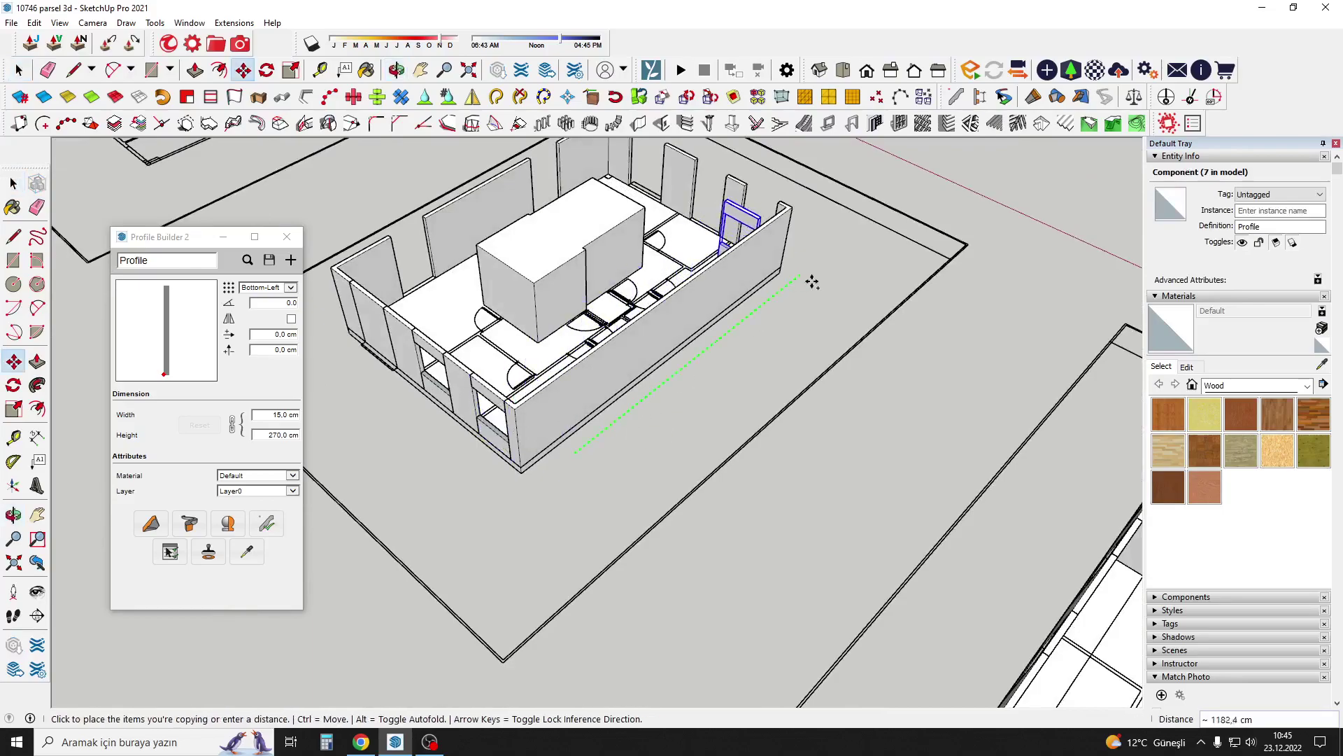
{"action": "left_click", "coordinate": [812, 282]}
{"action": "mouse_move", "coordinate": [812, 282]}
{"action": "middle_mouse_down"}
{"action": "mouse_move", "coordinate": [504, 384]}
{"action": "mouse_move", "coordinate": [480, 357]}
{"action": "middle_mouse_up"}
{"action": "scroll", "coordinate": [480, 357], "scroll_direction": "up", "scroll_amount": 5}
Rotate the copied window frame 180° to fit the opening.
{"action": "key", "text": "q"}
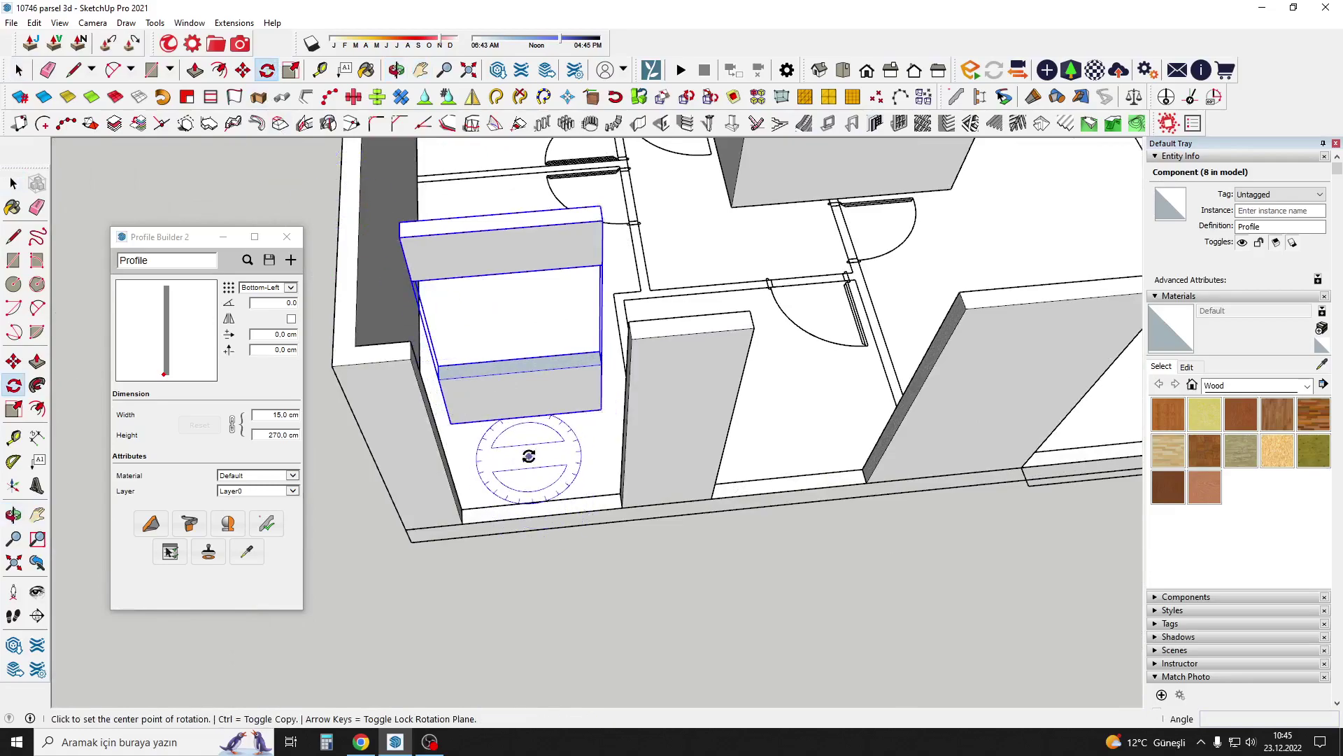
{"action": "middle_click_drag", "start_coordinate": [587, 450], "coordinate": [474, 451]}
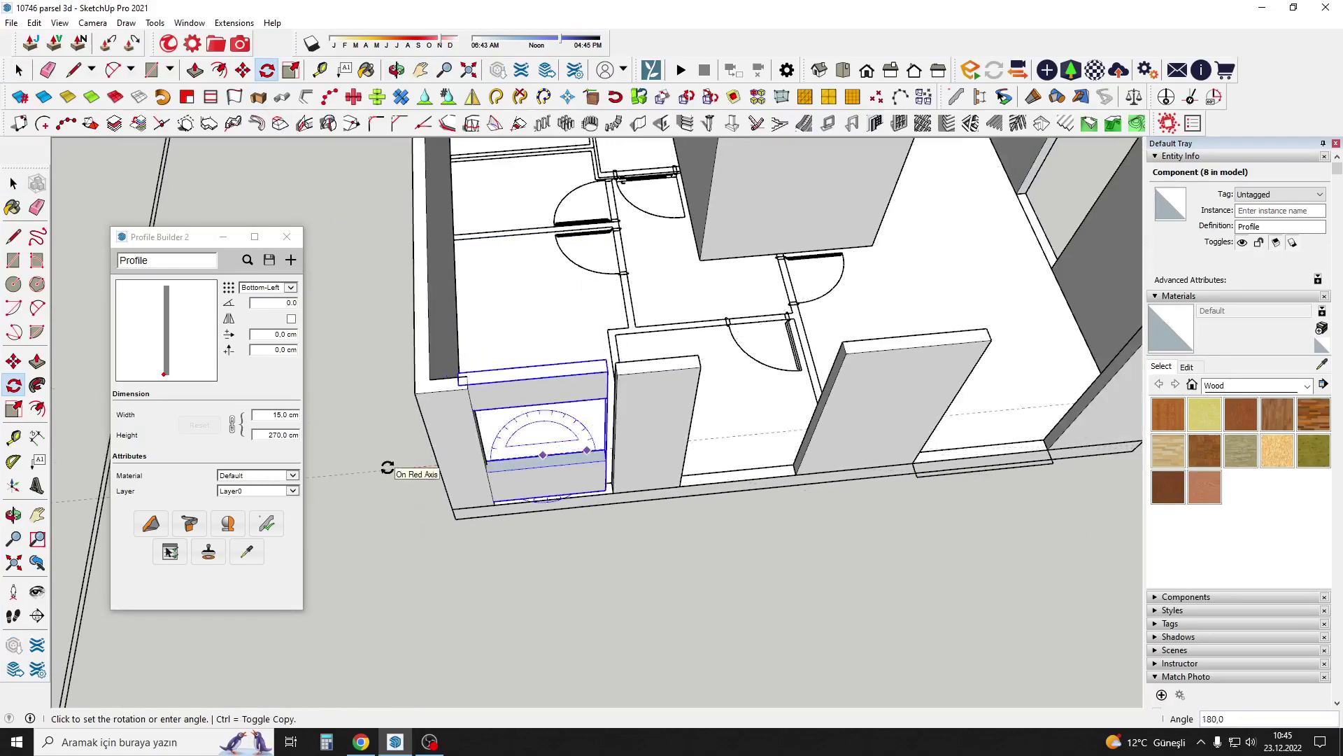
{"action": "middle_click_drag", "start_coordinate": [631, 448], "coordinate": [615, 364]}
{"action": "key", "text": "space"}
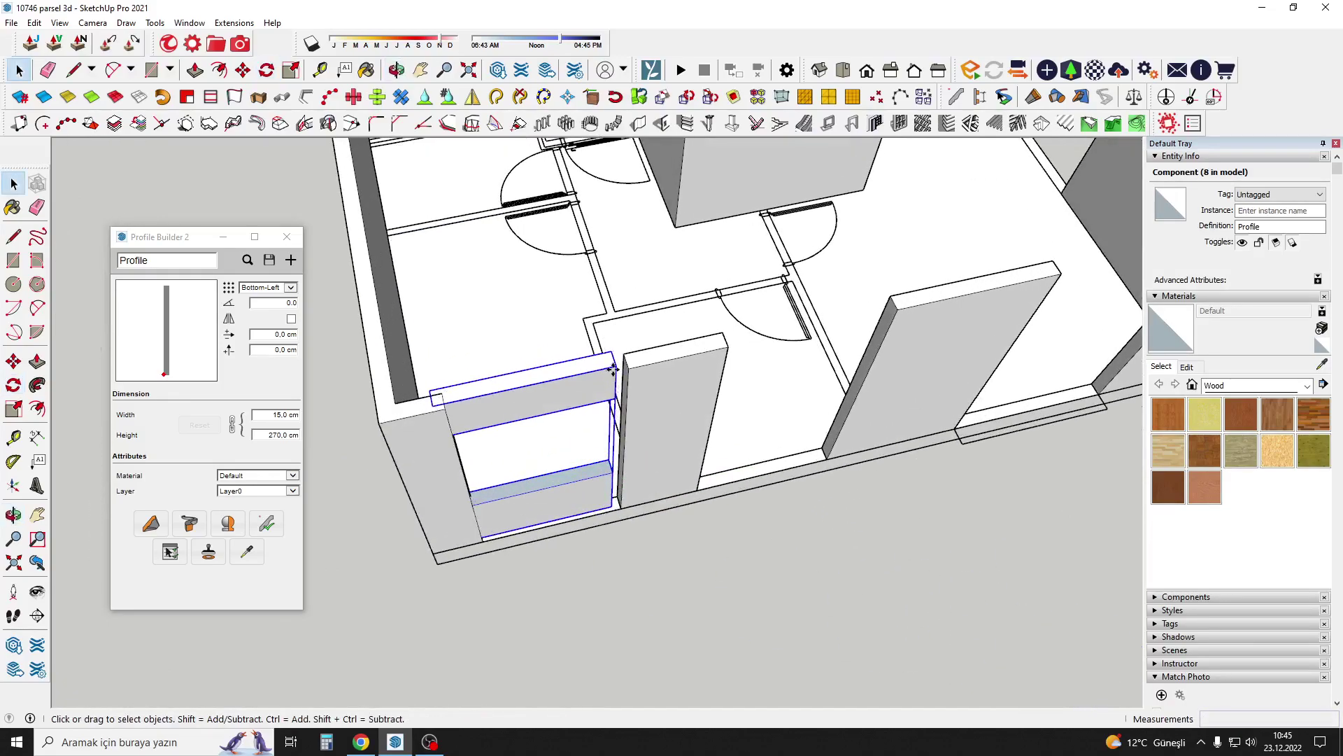
Move the rotated frame into place in the window opening and clear the selection.
{"action": "key", "text": "m"}
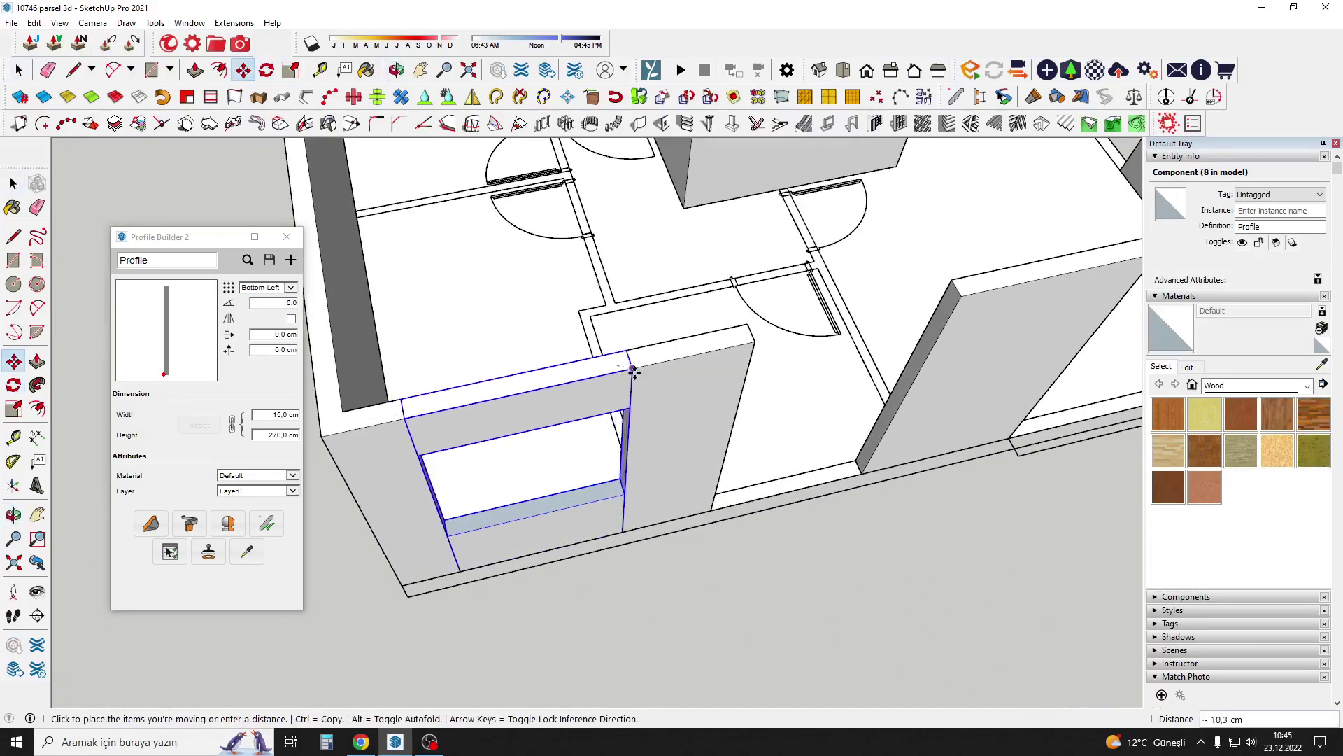
{"action": "scroll", "coordinate": [633, 370], "scroll_direction": "up", "scroll_amount": 2}
{"action": "scroll", "coordinate": [684, 284], "scroll_direction": "down", "scroll_amount": 5}
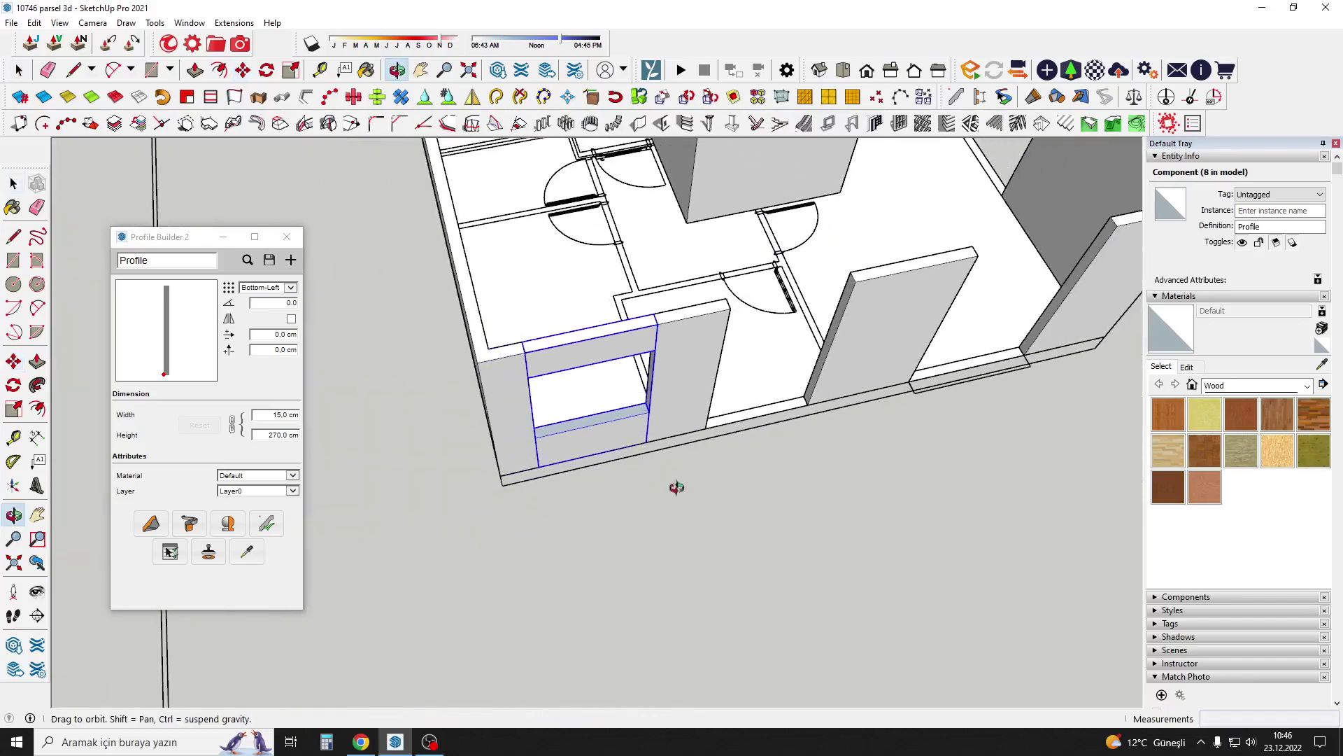
{"action": "middle_click_drag", "start_coordinate": [674, 485], "coordinate": [630, 456]}
{"action": "key", "text": "space"}
{"action": "scroll", "coordinate": [628, 271], "scroll_direction": "down", "scroll_amount": 2}
Select the window frame group in the wall and inspect the room layout.
{"action": "middle_click_drag", "start_coordinate": [628, 271], "coordinate": [614, 345]}
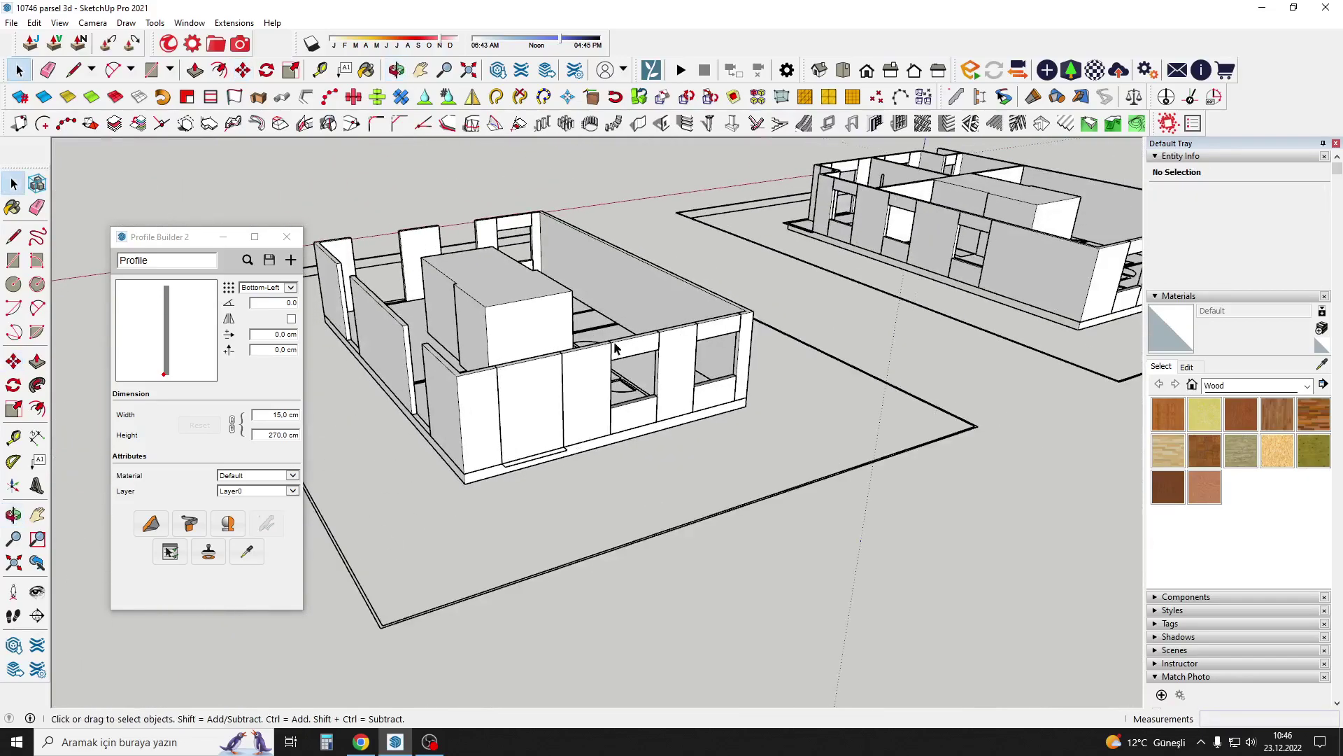
{"action": "scroll", "coordinate": [773, 399], "scroll_direction": "up", "scroll_amount": 5}
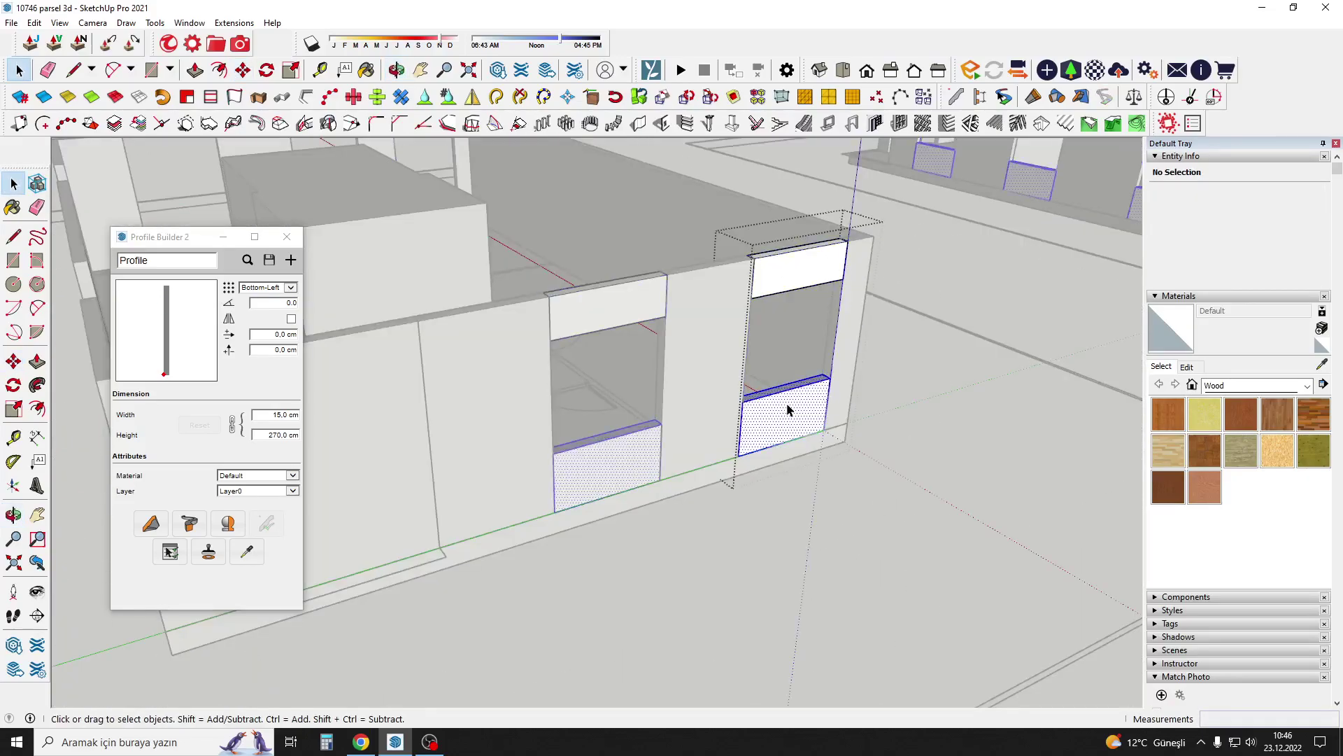
{"action": "left_click", "coordinate": [787, 419], "text": "shift"}
{"action": "scroll", "coordinate": [786, 420], "scroll_direction": "down", "scroll_amount": 3}
{"action": "middle_click_drag", "start_coordinate": [786, 420], "coordinate": [589, 299]}
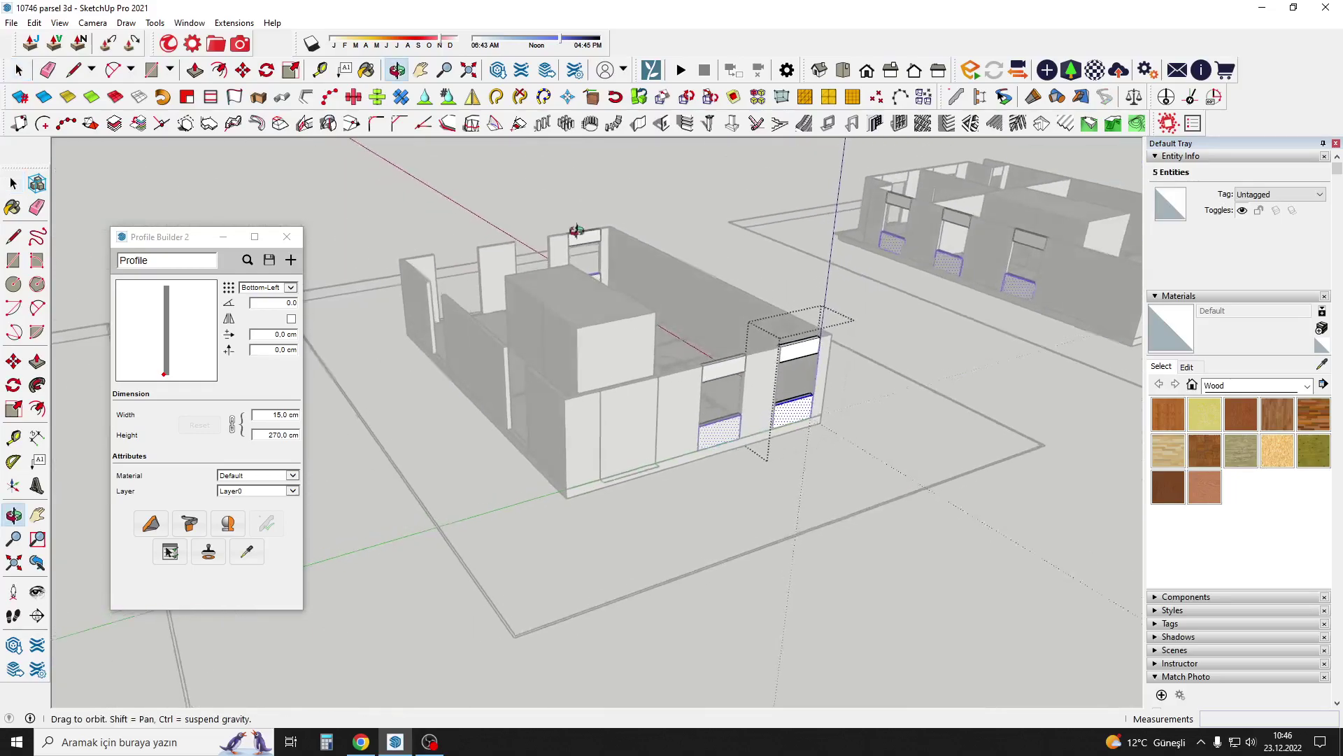
{"action": "scroll", "coordinate": [580, 350], "scroll_direction": "up", "scroll_amount": 3}
{"action": "scroll", "coordinate": [570, 419], "scroll_direction": "up", "scroll_amount": 2}
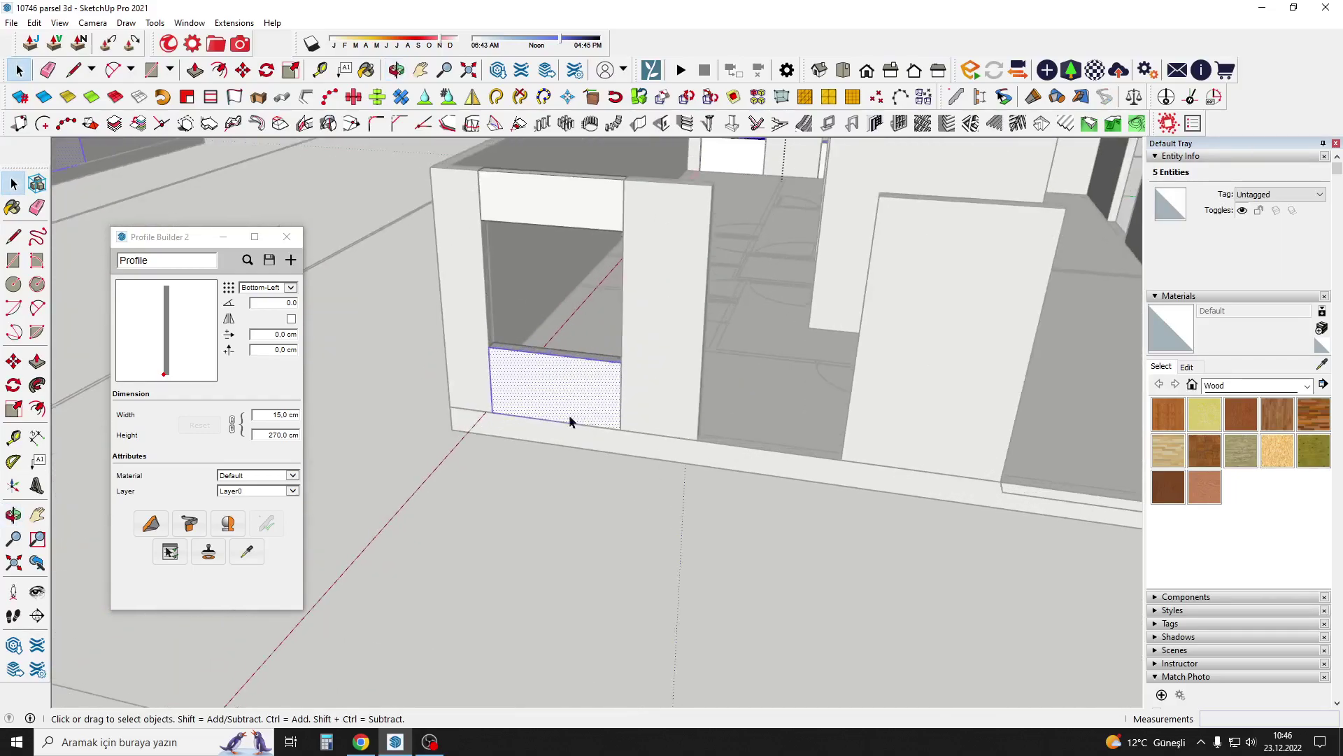
{"action": "scroll", "coordinate": [492, 362], "scroll_direction": "up", "scroll_amount": 2}
{"action": "scroll", "coordinate": [551, 392], "scroll_direction": "down", "scroll_amount": 5}
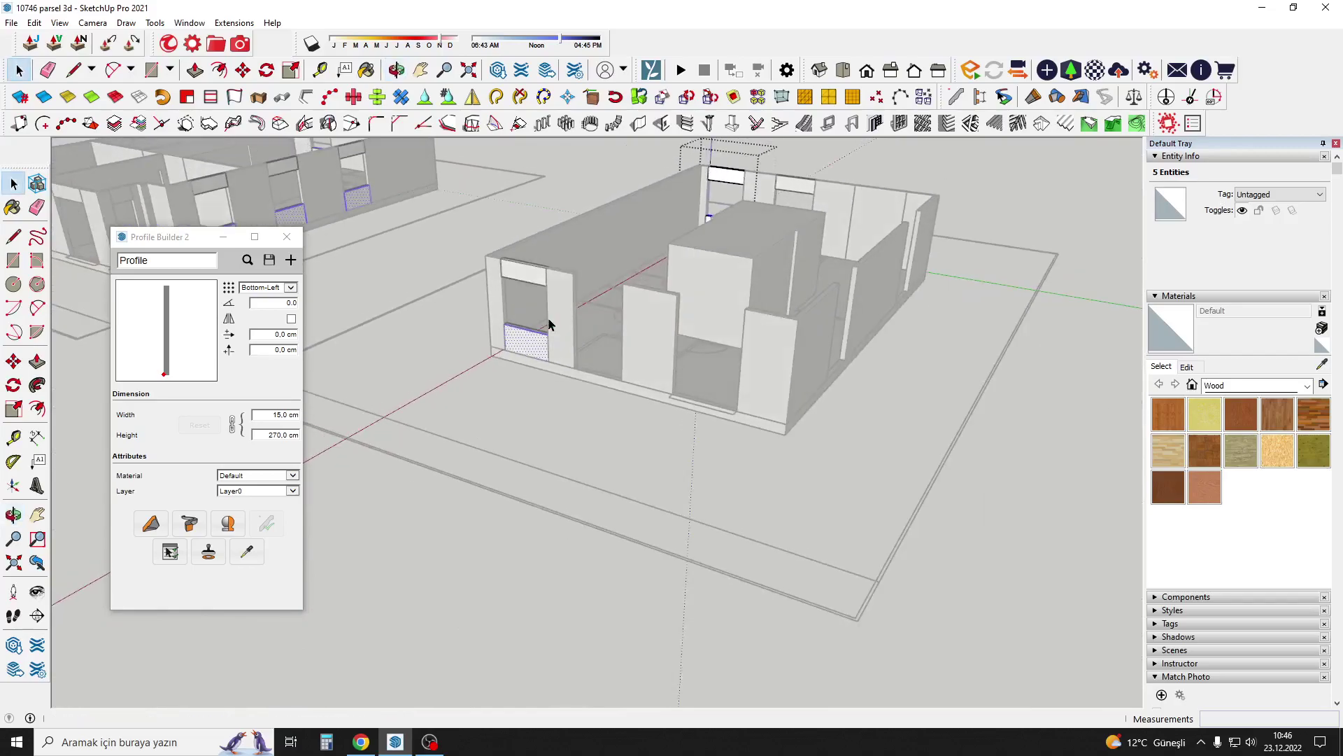
{"action": "left_click", "coordinate": [558, 317]}
Enter the window frame group for editing.
{"action": "middle_click_drag", "start_coordinate": [570, 311], "coordinate": [575, 392]}
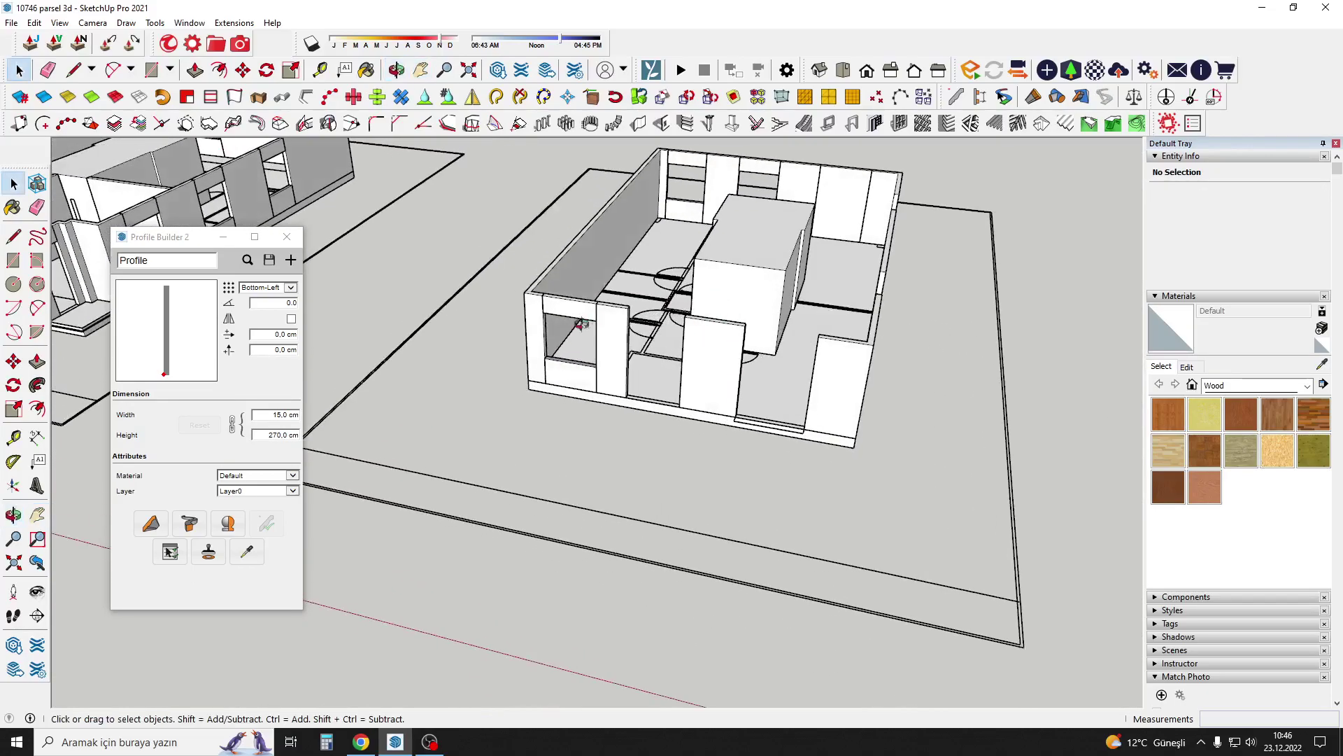
{"action": "scroll", "coordinate": [576, 394], "scroll_direction": "up", "scroll_amount": 3}
{"action": "double_click", "coordinate": [575, 393]}
{"action": "scroll", "coordinate": [534, 386], "scroll_direction": "up", "scroll_amount": 2}
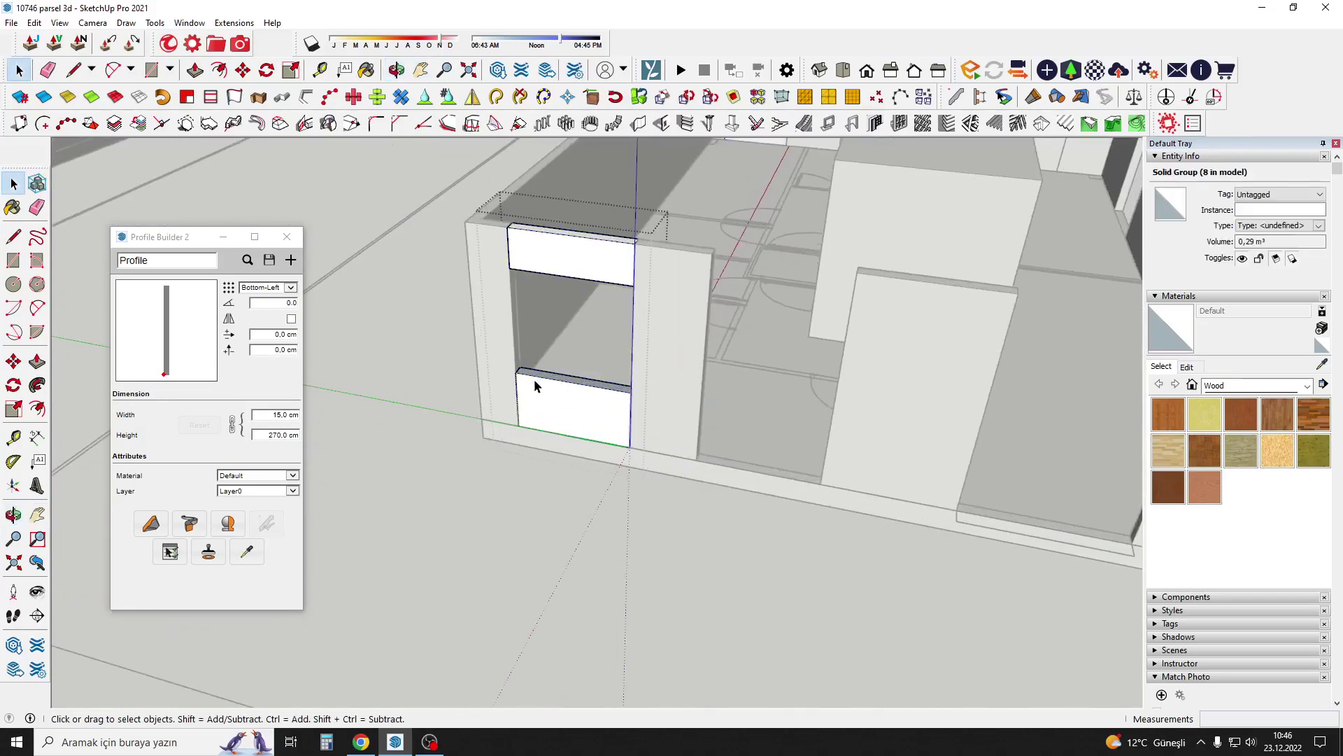
{"action": "key", "text": "space"}
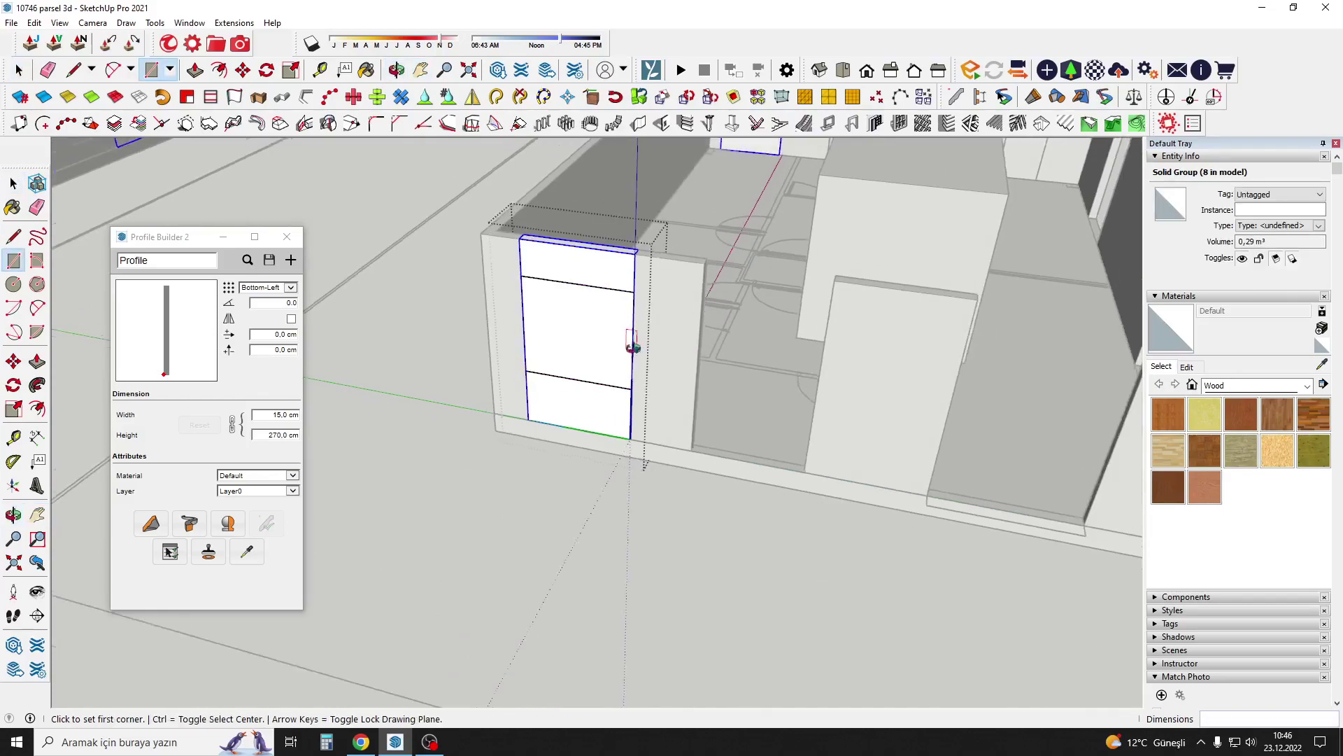
{"action": "mouse_move", "coordinate": [632, 345]}
{"action": "middle_mouse_down"}
{"action": "mouse_move", "coordinate": [619, 398]}
{"action": "mouse_move", "coordinate": [521, 354]}
{"action": "mouse_move", "coordinate": [645, 390]}
{"action": "mouse_move", "coordinate": [555, 320]}
{"action": "middle_mouse_up"}
Move the lower Solid Group panel 4,6 cm inside the frame.
{"action": "right_click", "coordinate": [618, 398]}
{"action": "left_click", "coordinate": [618, 428]}
{"action": "key", "text": "m"}
{"action": "key", "text": "Return"}
{"action": "scroll", "coordinate": [513, 354], "scroll_direction": "down", "scroll_amount": 5}
{"action": "scroll", "coordinate": [644, 390], "scroll_direction": "up", "scroll_amount": 5}
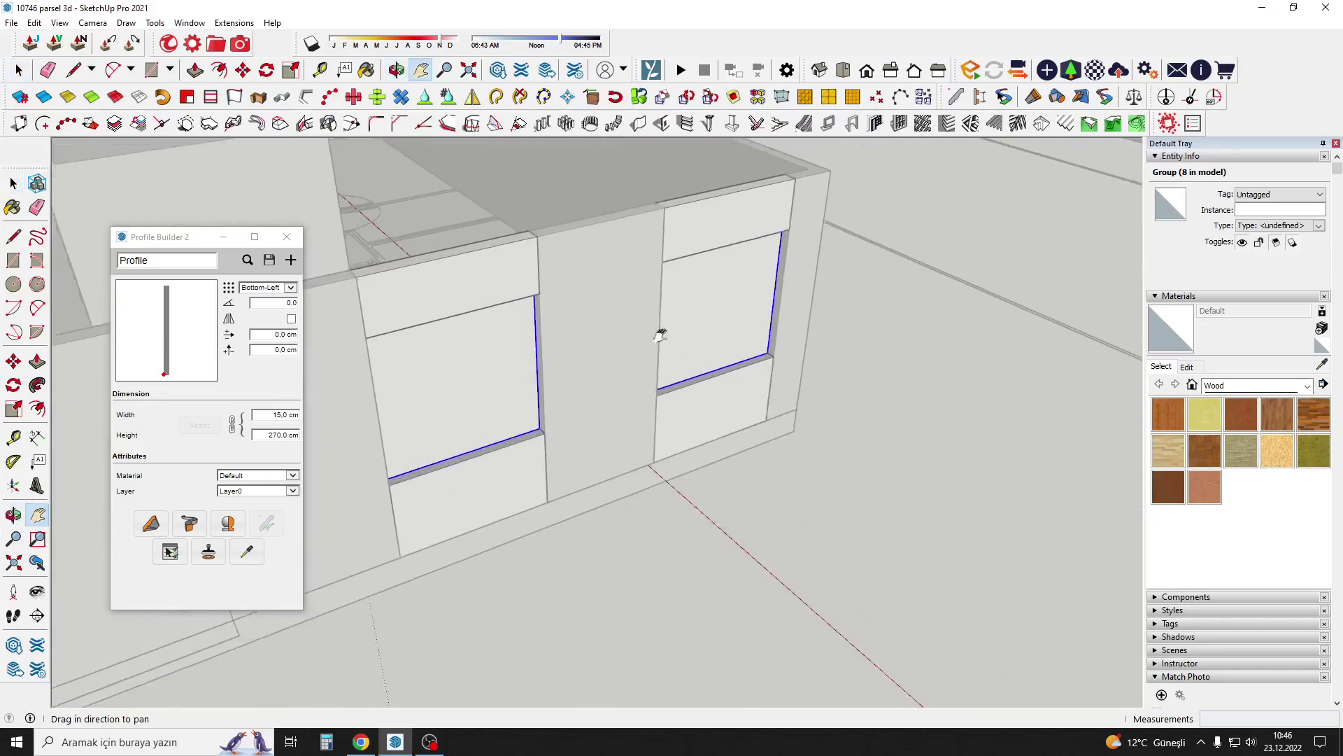
Orbit and zoom out from the finished block to see several buildings.
{"action": "mouse_move", "coordinate": [660, 335]}
{"action": "middle_mouse_down"}
{"action": "mouse_move", "coordinate": [744, 273]}
{"action": "mouse_move", "coordinate": [692, 326]}
{"action": "mouse_move", "coordinate": [690, 233]}
{"action": "mouse_move", "coordinate": [464, 270]}
{"action": "mouse_move", "coordinate": [897, 285]}
{"action": "mouse_move", "coordinate": [731, 303]}
{"action": "mouse_move", "coordinate": [815, 308]}
{"action": "mouse_move", "coordinate": [381, 360]}
{"action": "mouse_move", "coordinate": [717, 268]}
{"action": "middle_mouse_up"}
{"action": "scroll", "coordinate": [731, 303], "scroll_direction": "down", "scroll_amount": 5}
{"action": "scroll", "coordinate": [816, 308], "scroll_direction": "up", "scroll_amount": 3}
{"action": "scroll", "coordinate": [717, 268], "scroll_direction": "down", "scroll_amount": 5}
{"action": "mouse_move", "coordinate": [648, 354]}
{"action": "middle_mouse_down"}
{"action": "mouse_move", "coordinate": [501, 375]}
{"action": "mouse_move", "coordinate": [525, 266]}
{"action": "mouse_move", "coordinate": [609, 256]}
{"action": "mouse_move", "coordinate": [554, 287]}
{"action": "mouse_move", "coordinate": [592, 294]}
{"action": "mouse_move", "coordinate": [489, 336]}
{"action": "middle_mouse_up"}
{"action": "scroll", "coordinate": [608, 255], "scroll_direction": "up", "scroll_amount": 3}
{"action": "scroll", "coordinate": [551, 263], "scroll_direction": "down", "scroll_amount": 3}
{"action": "scroll", "coordinate": [468, 362], "scroll_direction": "up", "scroll_amount": 5}
{"action": "scroll", "coordinate": [469, 362], "scroll_direction": "up", "scroll_amount": 1}
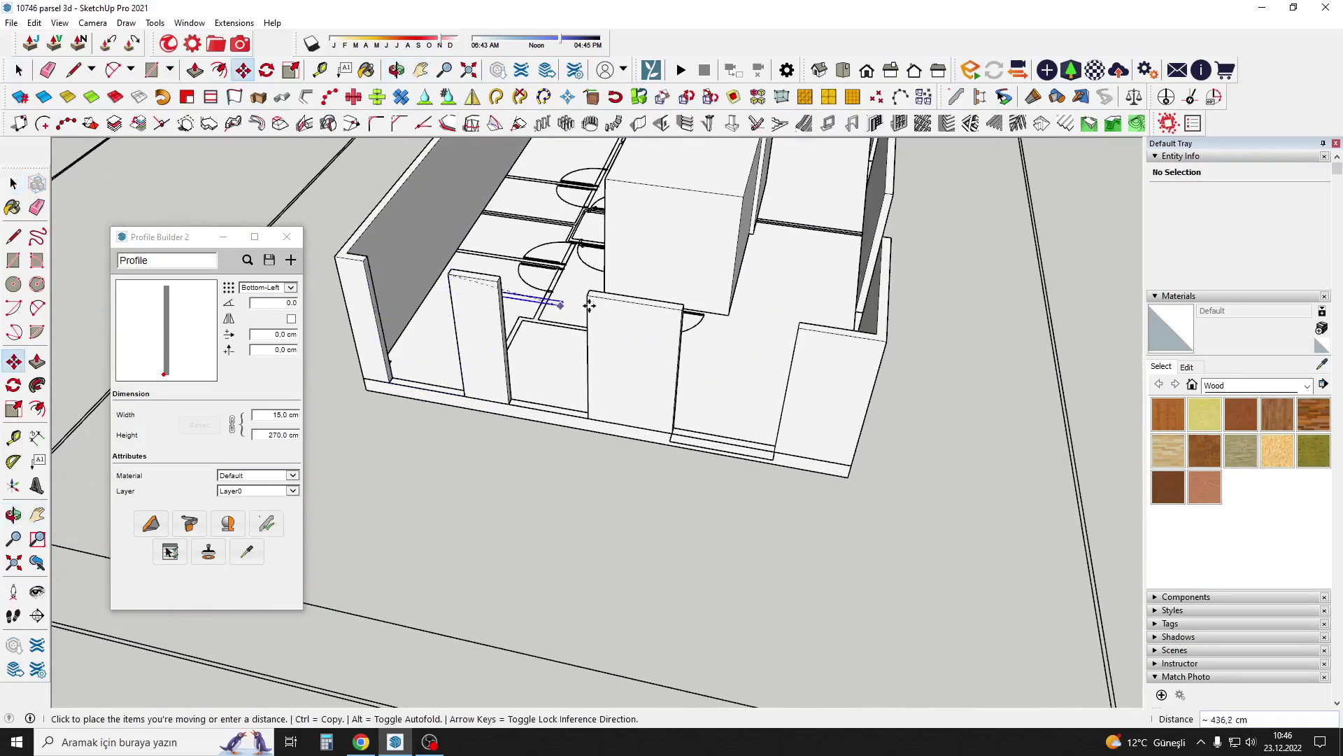
{"action": "scroll", "coordinate": [629, 420], "scroll_direction": "down", "scroll_amount": 3}
Pan over to the left-hand building on the neighbouring plot, picking the window frame on the way.
{"action": "middle_click_drag", "start_coordinate": [645, 480], "coordinate": [629, 434], "text": "shift"}
{"action": "scroll", "coordinate": [630, 419], "scroll_direction": "down", "scroll_amount": 2}
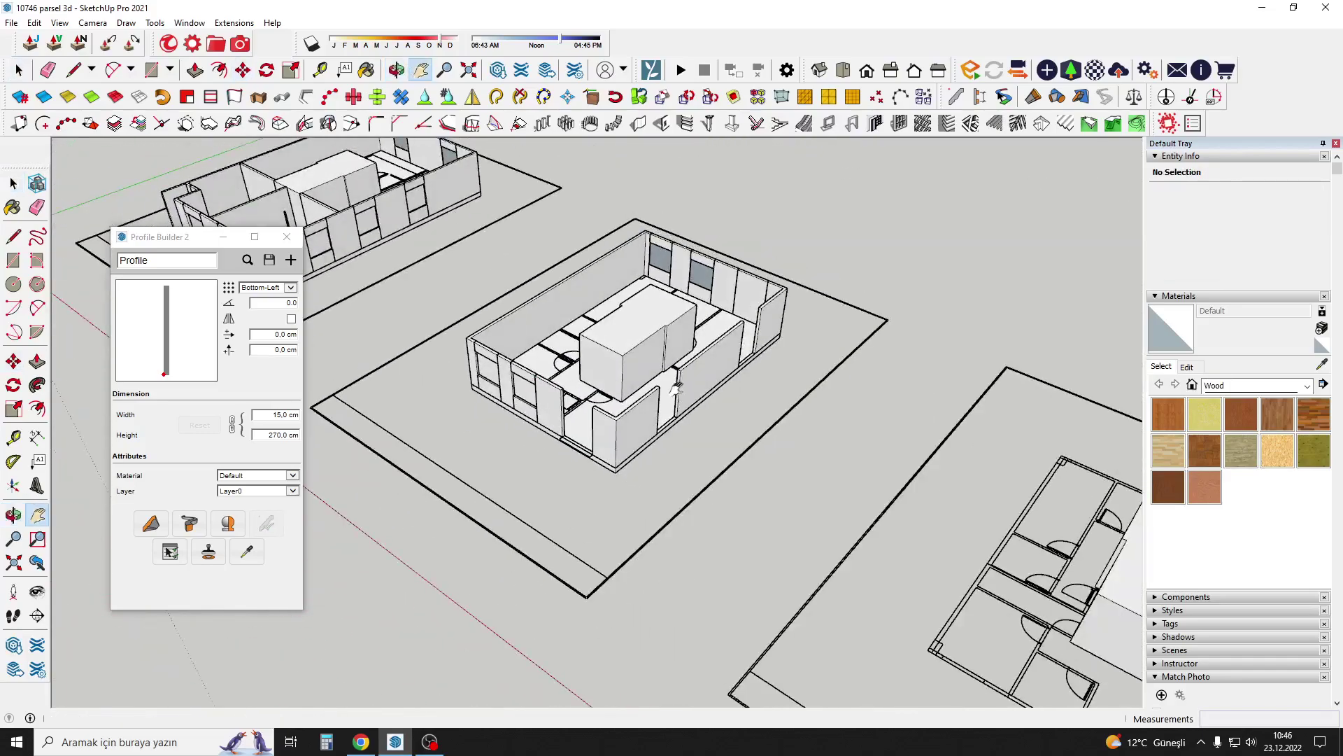
{"action": "mouse_move", "coordinate": [602, 377]}
{"action": "middle_mouse_down", "text": "shift"}
{"action": "mouse_move", "coordinate": [743, 449]}
{"action": "mouse_move", "coordinate": [630, 350]}
{"action": "mouse_move", "coordinate": [480, 264]}
{"action": "middle_mouse_up", "text": "shift"}
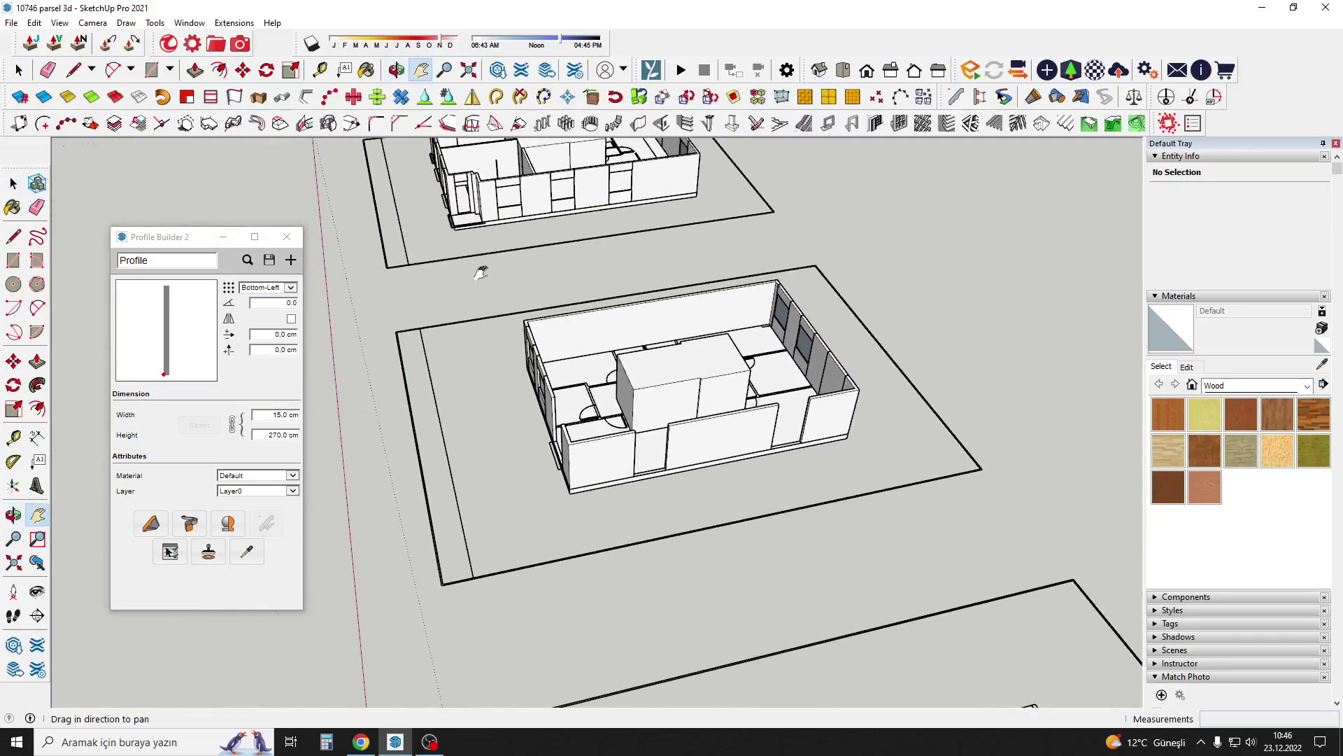
{"action": "scroll", "coordinate": [509, 181], "scroll_direction": "up", "scroll_amount": 4}
{"action": "left_click", "coordinate": [514, 166], "text": "ctrl"}
{"action": "scroll", "coordinate": [515, 168], "scroll_direction": "down", "scroll_amount": 3}
{"action": "scroll", "coordinate": [696, 426], "scroll_direction": "up", "scroll_amount": 3}
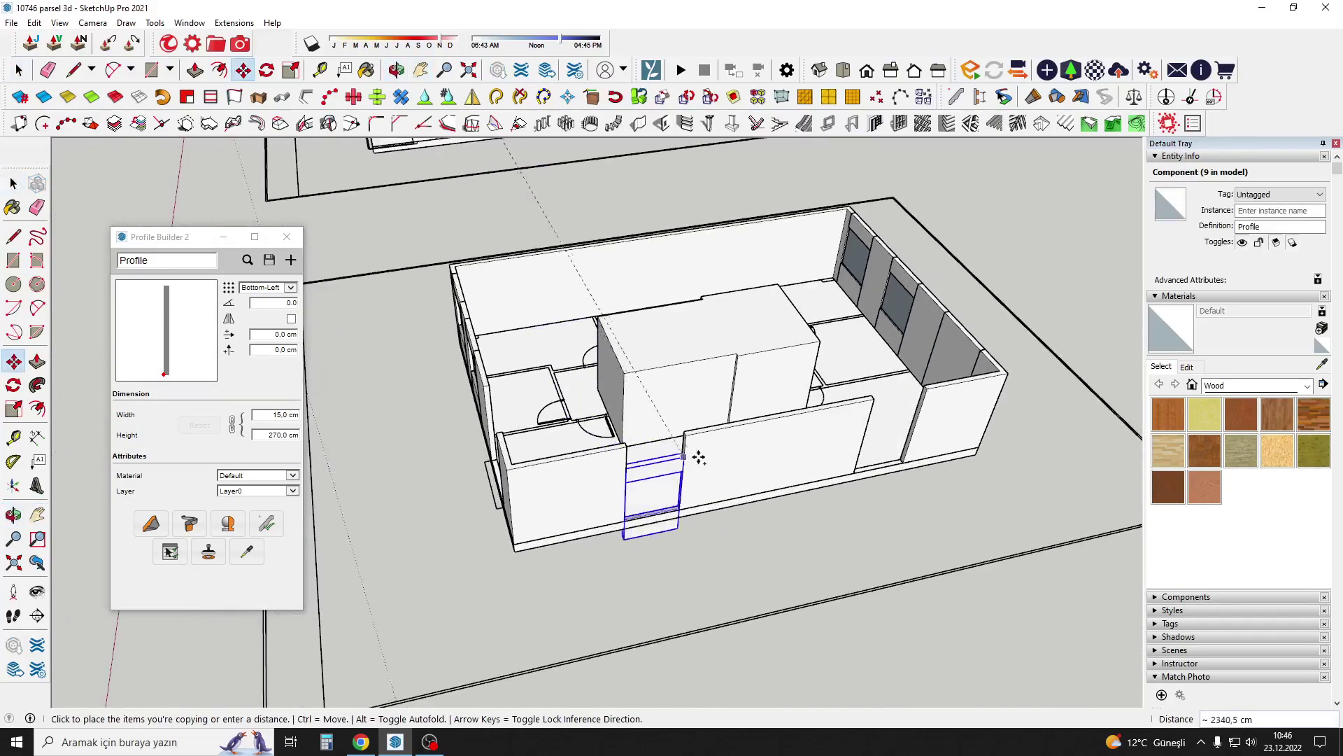
{"action": "scroll", "coordinate": [689, 432], "scroll_direction": "up", "scroll_amount": 1}
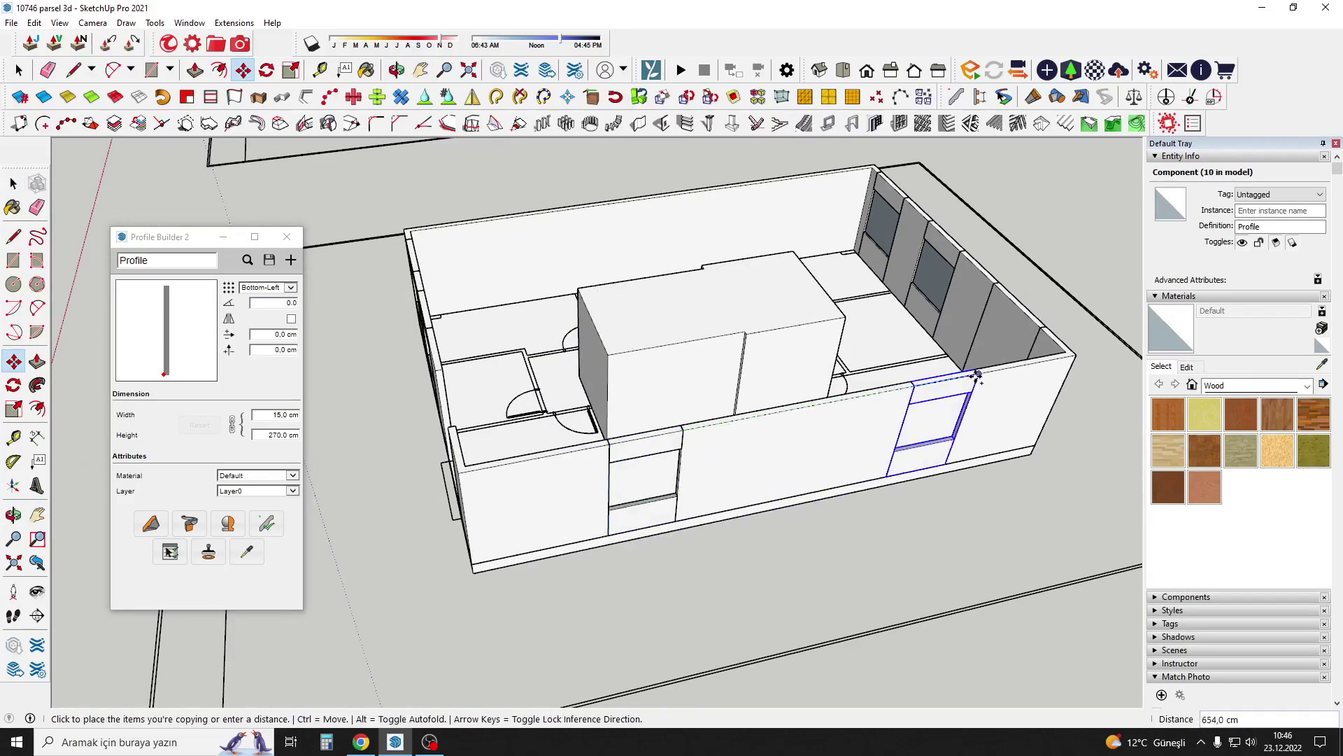
{"action": "scroll", "coordinate": [977, 378], "scroll_direction": "down", "scroll_amount": 3}
{"action": "mouse_move", "coordinate": [909, 378]}
{"action": "middle_mouse_down"}
{"action": "mouse_move", "coordinate": [678, 420]}
{"action": "mouse_move", "coordinate": [433, 488]}
{"action": "mouse_move", "coordinate": [972, 342]}
{"action": "mouse_move", "coordinate": [755, 351]}
{"action": "middle_mouse_up"}
{"action": "scroll", "coordinate": [755, 351], "scroll_direction": "up", "scroll_amount": 2}
Paste the panel above the cabinet opening inside the left building's group.
{"action": "scroll", "coordinate": [413, 446], "scroll_direction": "up", "scroll_amount": 3}
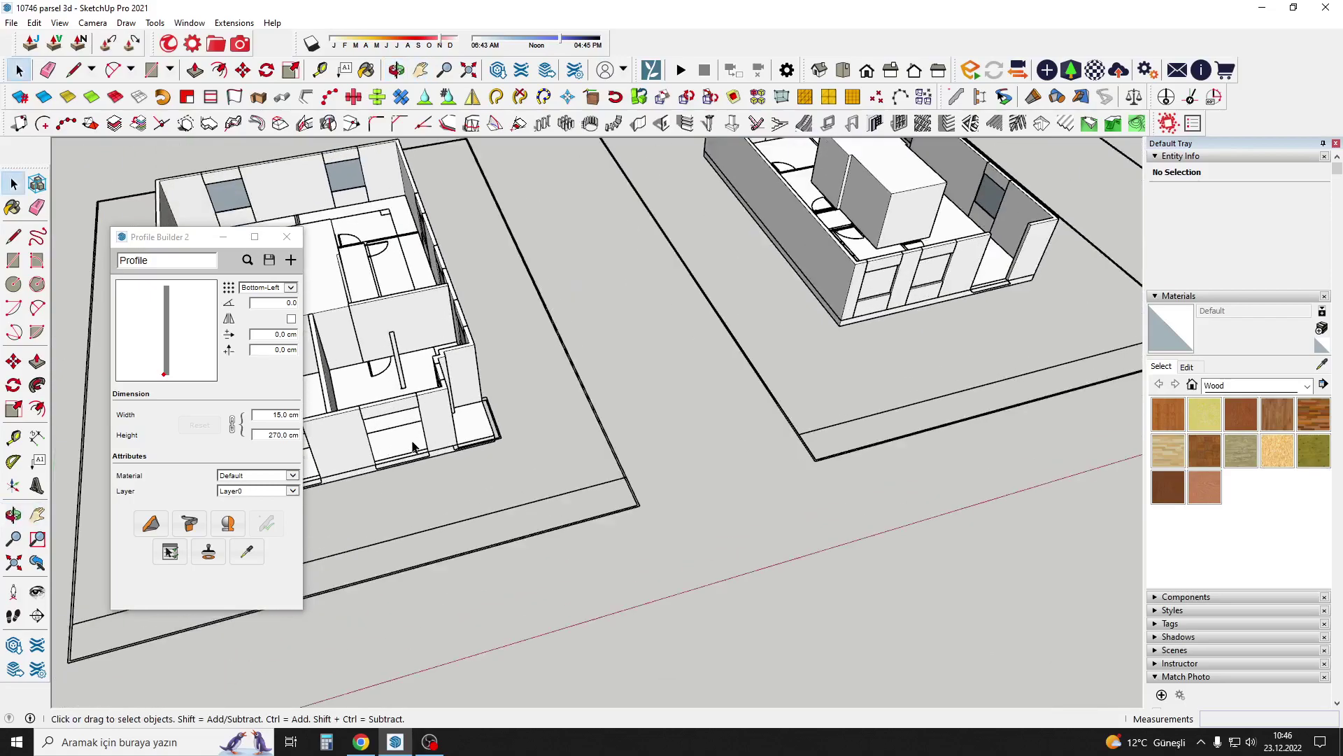
{"action": "double_click", "coordinate": [393, 399]}
{"action": "mouse_move", "coordinate": [394, 399]}
{"action": "middle_mouse_down"}
{"action": "mouse_move", "coordinate": [503, 360]}
{"action": "mouse_move", "coordinate": [436, 383]}
{"action": "middle_mouse_up"}
{"action": "middle_click_drag", "start_coordinate": [554, 342], "coordinate": [485, 405]}
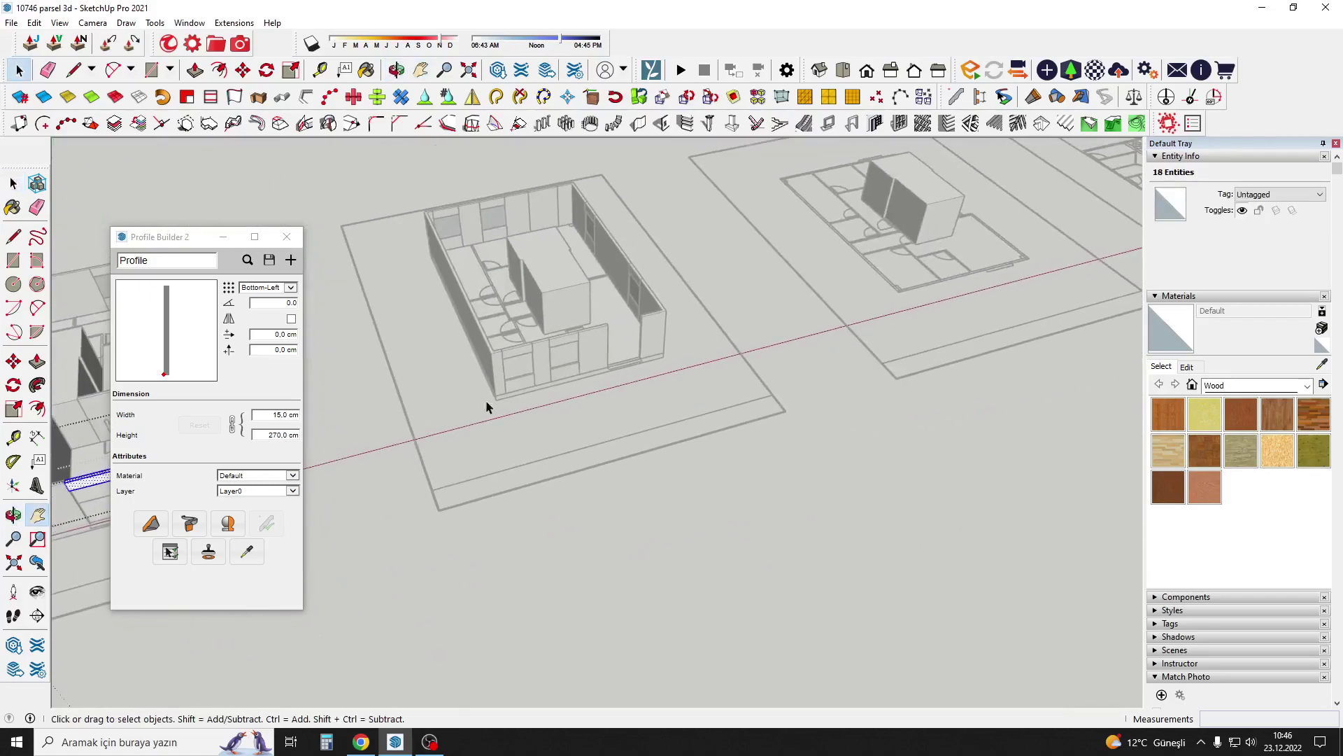
{"action": "scroll", "coordinate": [486, 405], "scroll_direction": "up", "scroll_amount": 3}
{"action": "scroll", "coordinate": [594, 339], "scroll_direction": "up", "scroll_amount": 3}
{"action": "scroll", "coordinate": [661, 319], "scroll_direction": "up", "scroll_amount": 2}
{"action": "left_click", "coordinate": [661, 319]}
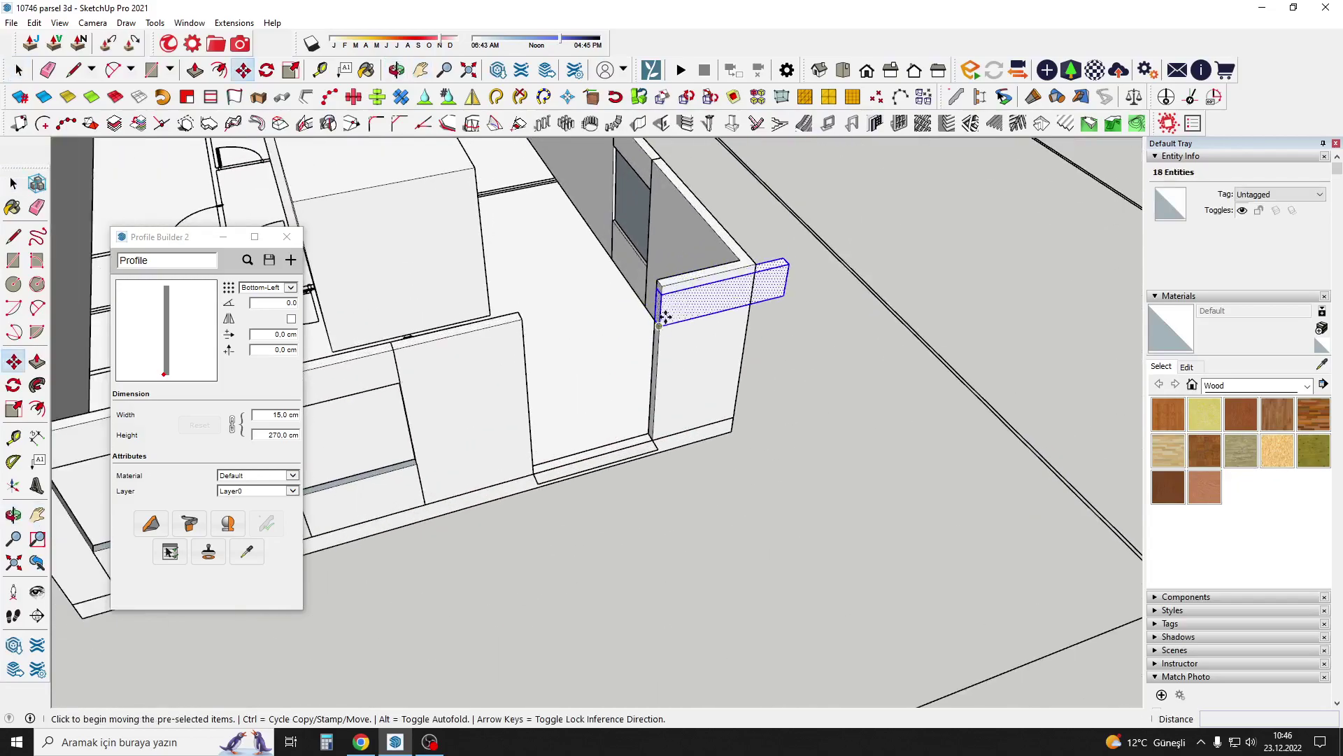
{"action": "scroll", "coordinate": [660, 294], "scroll_direction": "up", "scroll_amount": 2}
{"action": "scroll", "coordinate": [633, 319], "scroll_direction": "up", "scroll_amount": 2}
{"action": "key", "text": "space"}
Make the pasted panel a group.
{"action": "right_click", "coordinate": [633, 320]}
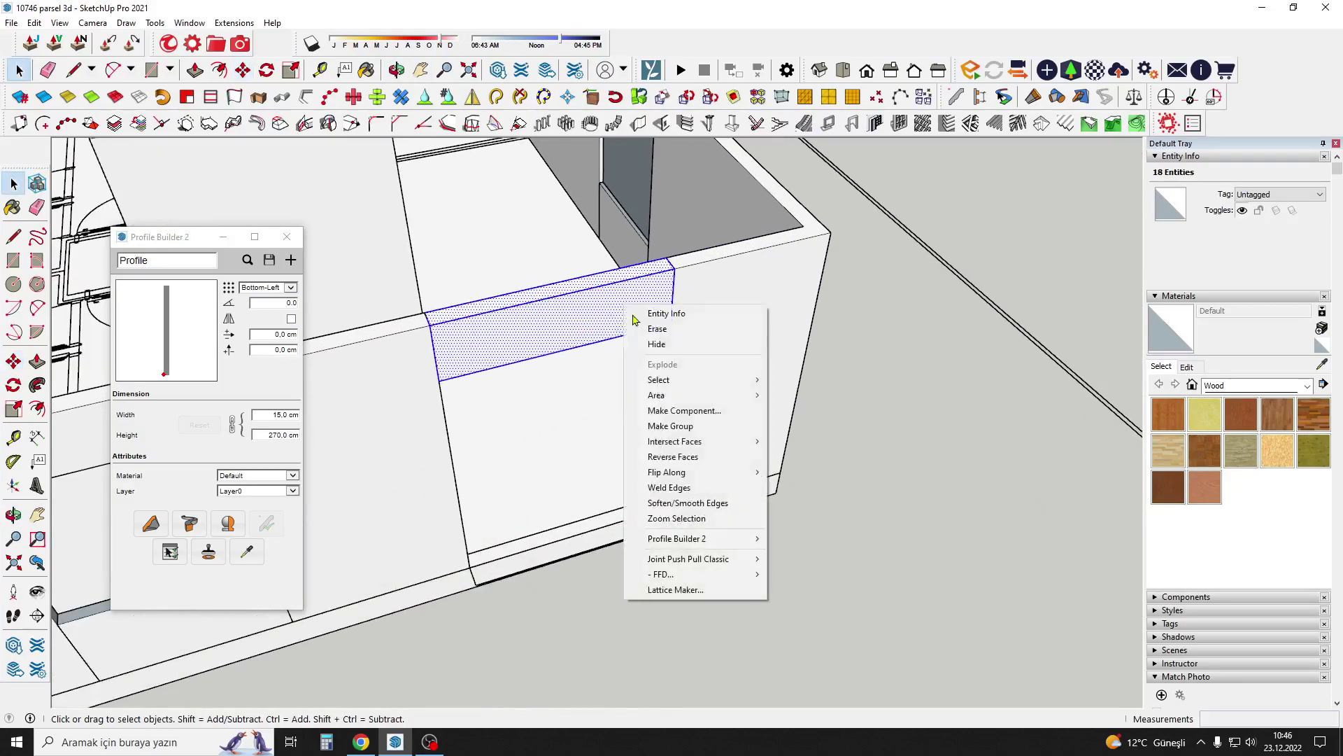
{"action": "left_click", "coordinate": [697, 430]}
{"action": "scroll", "coordinate": [658, 300], "scroll_direction": "down", "scroll_amount": 3}
{"action": "scroll", "coordinate": [636, 309], "scroll_direction": "down", "scroll_amount": 3}
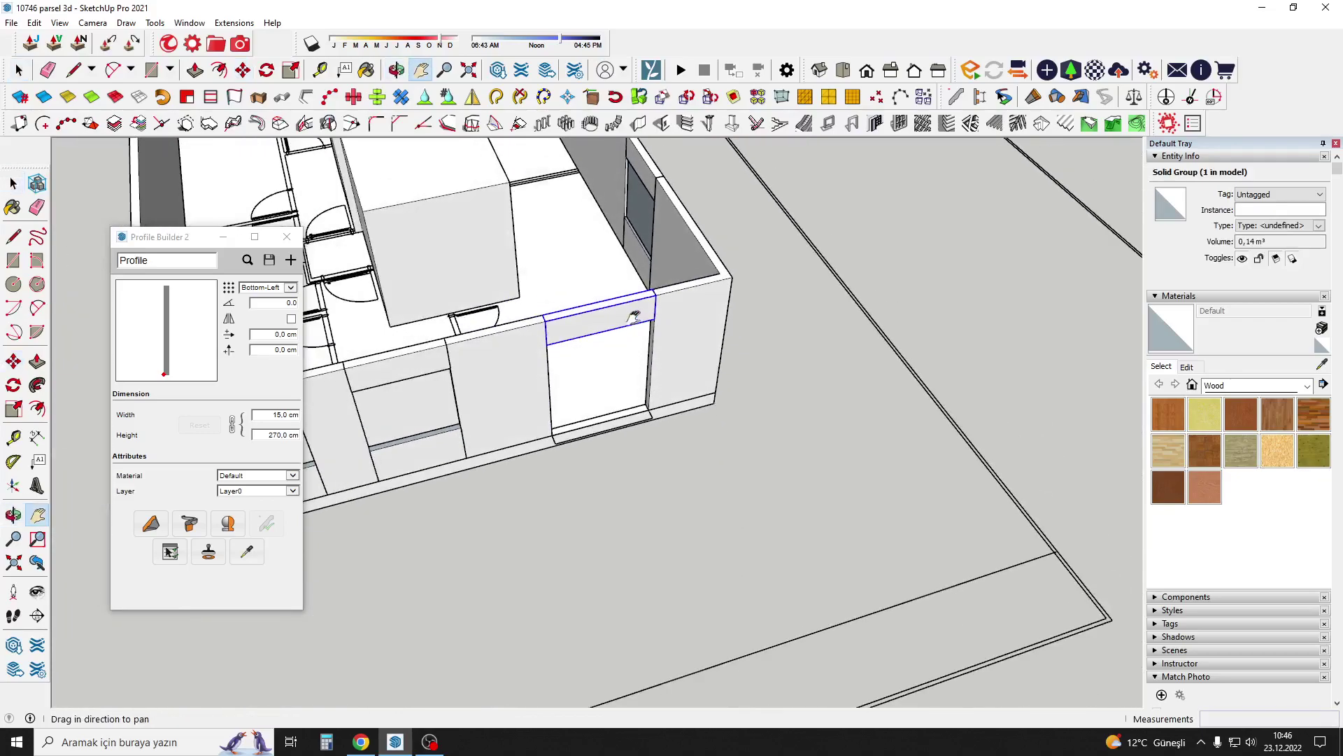
{"action": "scroll", "coordinate": [598, 327], "scroll_direction": "down", "scroll_amount": 2}
Turn the panel group into the component Component#1.
{"action": "right_click", "coordinate": [598, 328]}
{"action": "left_click", "coordinate": [672, 437]}
{"action": "key", "text": "Return"}
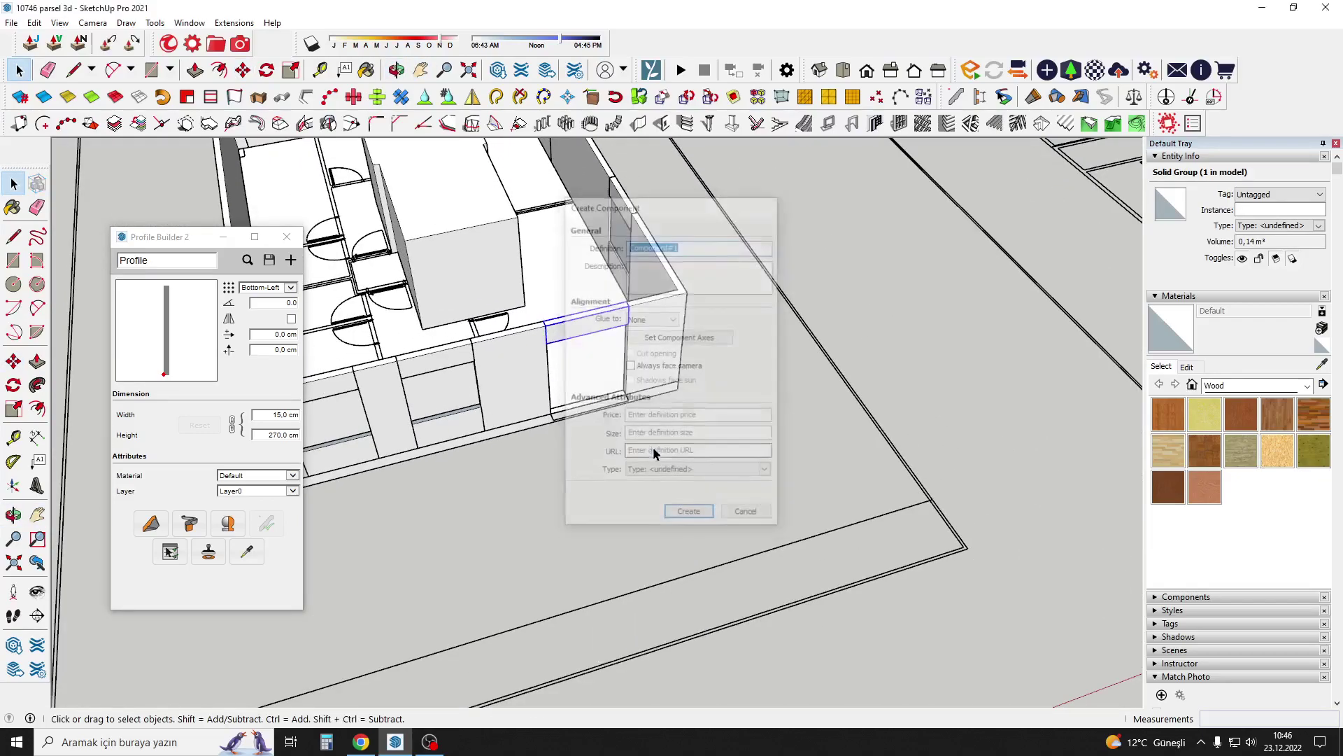
{"action": "scroll", "coordinate": [716, 260], "scroll_direction": "down", "scroll_amount": 2}
{"action": "middle_click_drag", "start_coordinate": [716, 260], "coordinate": [603, 314]}
{"action": "scroll", "coordinate": [604, 314], "scroll_direction": "up", "scroll_amount": 3}
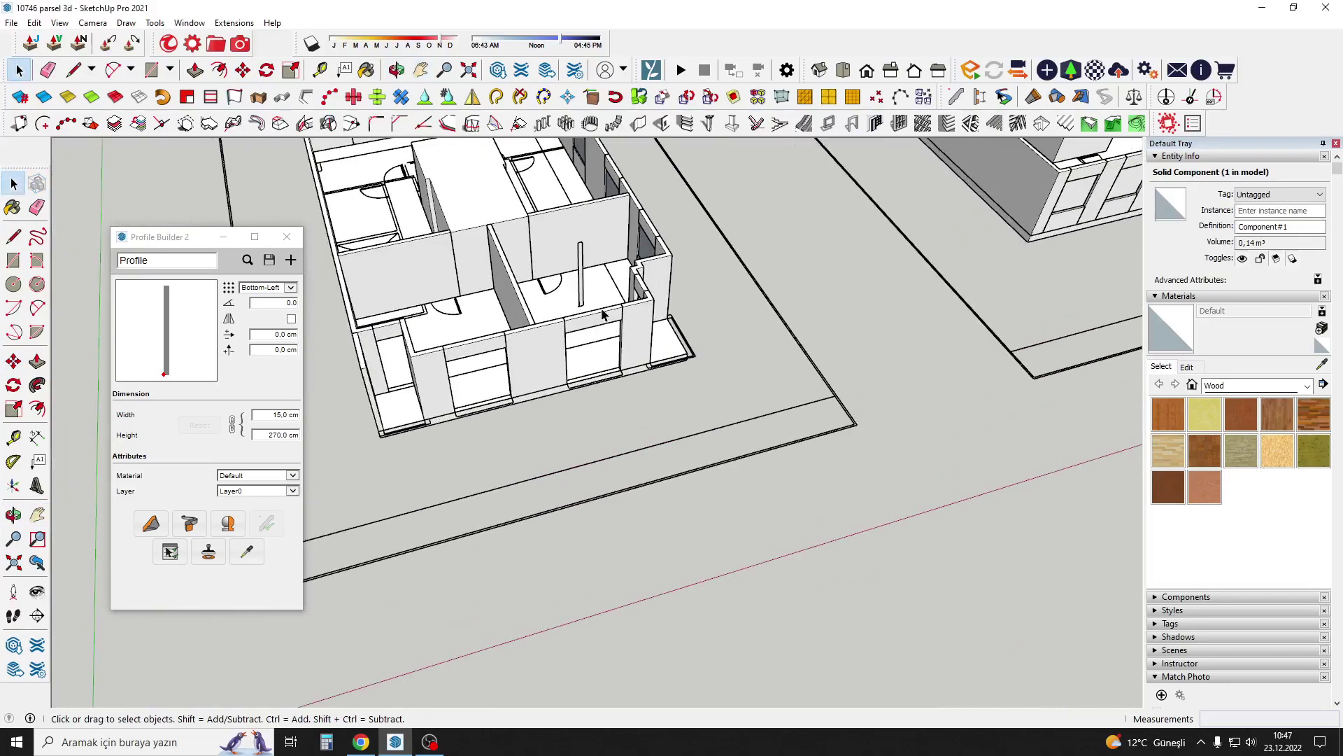
Copy Component#1 360 cm along the wall above the next cabinet opening.
{"action": "scroll", "coordinate": [501, 345], "scroll_direction": "down", "scroll_amount": 3}
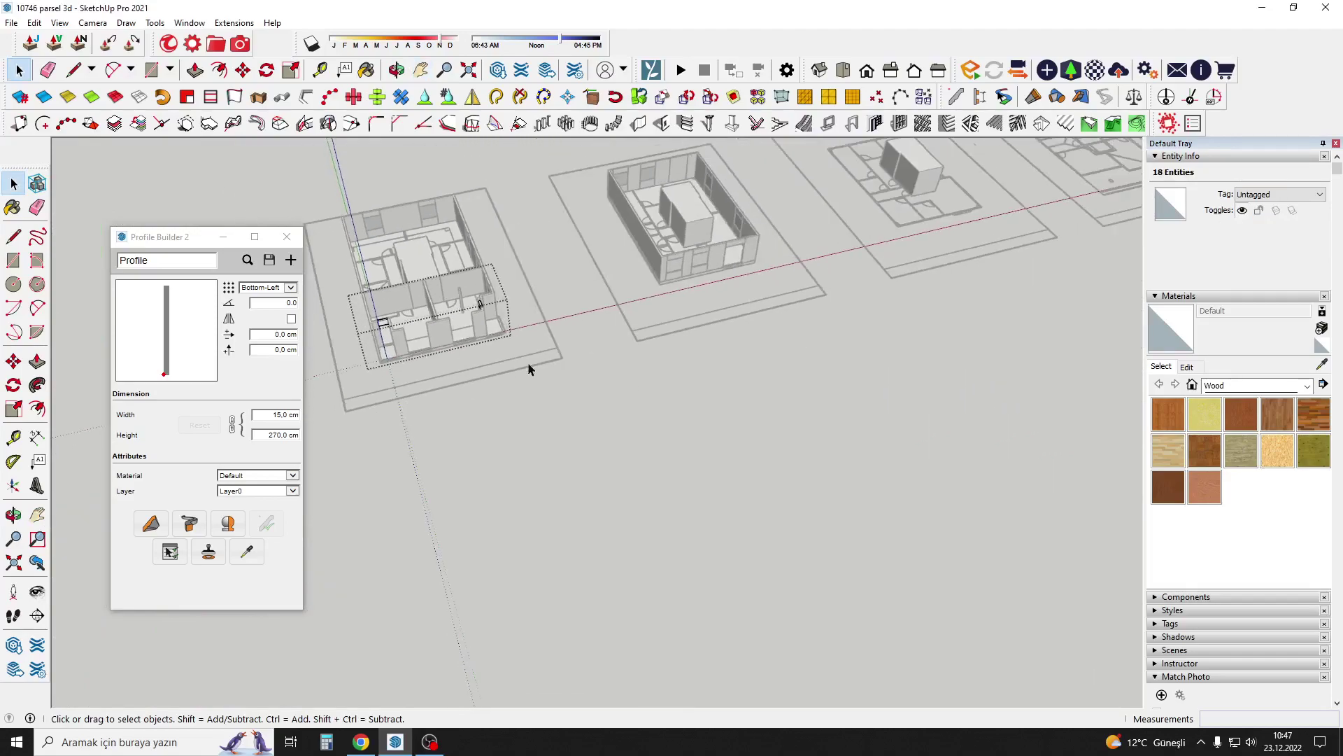
{"action": "scroll", "coordinate": [658, 245], "scroll_direction": "up", "scroll_amount": 3}
{"action": "scroll", "coordinate": [700, 252], "scroll_direction": "up", "scroll_amount": 2}
{"action": "right_click", "coordinate": [735, 251]}
{"action": "left_click", "coordinate": [694, 254]}
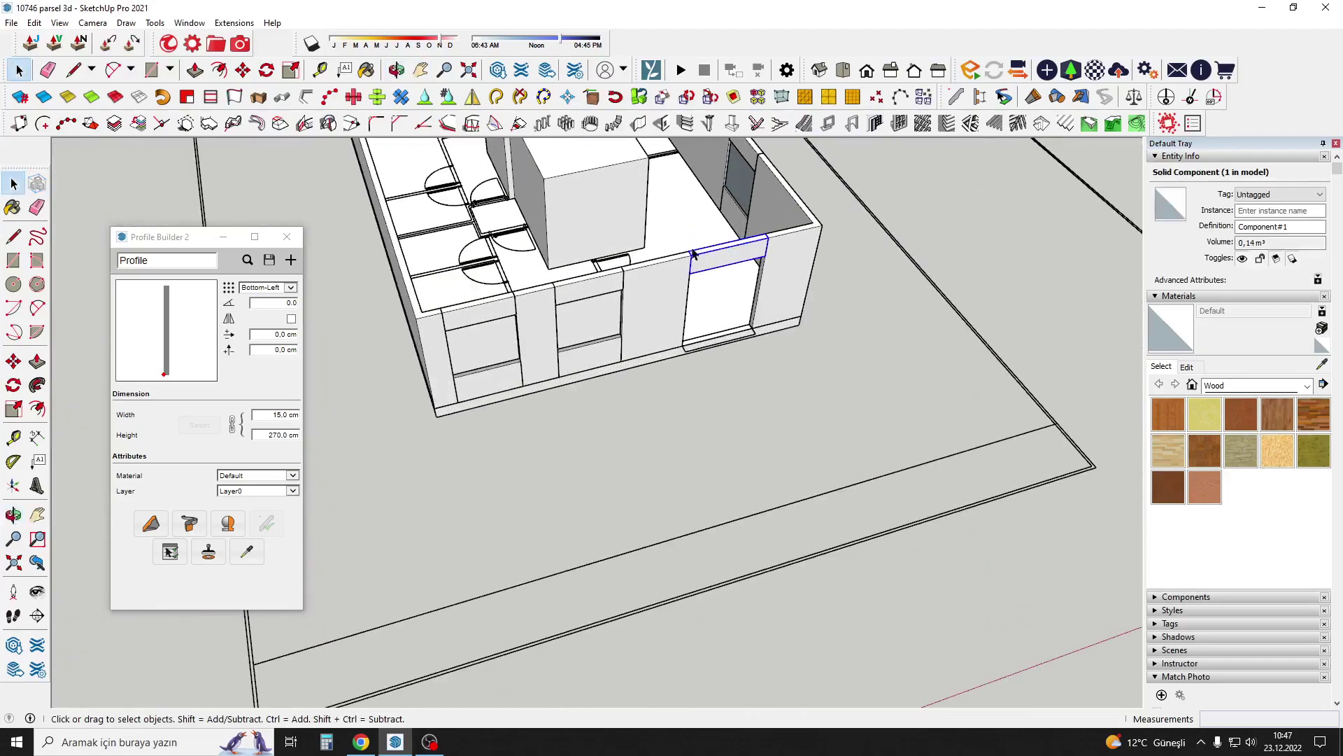
{"action": "left_click", "coordinate": [690, 255]}
{"action": "key", "text": "ctrl"}
{"action": "scroll", "coordinate": [854, 219], "scroll_direction": "down", "scroll_amount": 3}
{"action": "scroll", "coordinate": [321, 363], "scroll_direction": "down", "scroll_amount": 2}
{"action": "scroll", "coordinate": [638, 291], "scroll_direction": "up", "scroll_amount": 3}
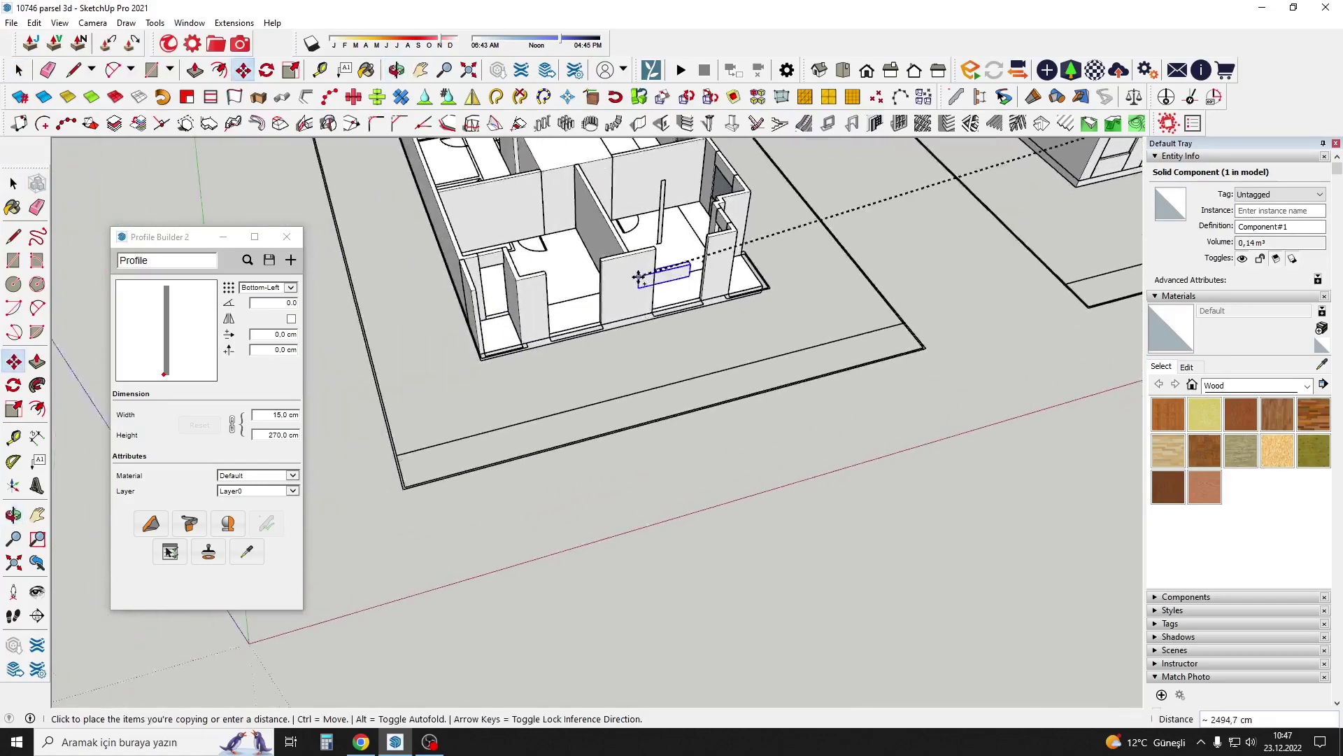
{"action": "scroll", "coordinate": [672, 235], "scroll_direction": "up", "scroll_amount": 2}
{"action": "left_click", "coordinate": [675, 259]}
{"action": "key", "text": "ctrl"}
{"action": "scroll", "coordinate": [663, 228], "scroll_direction": "up", "scroll_amount": 2}
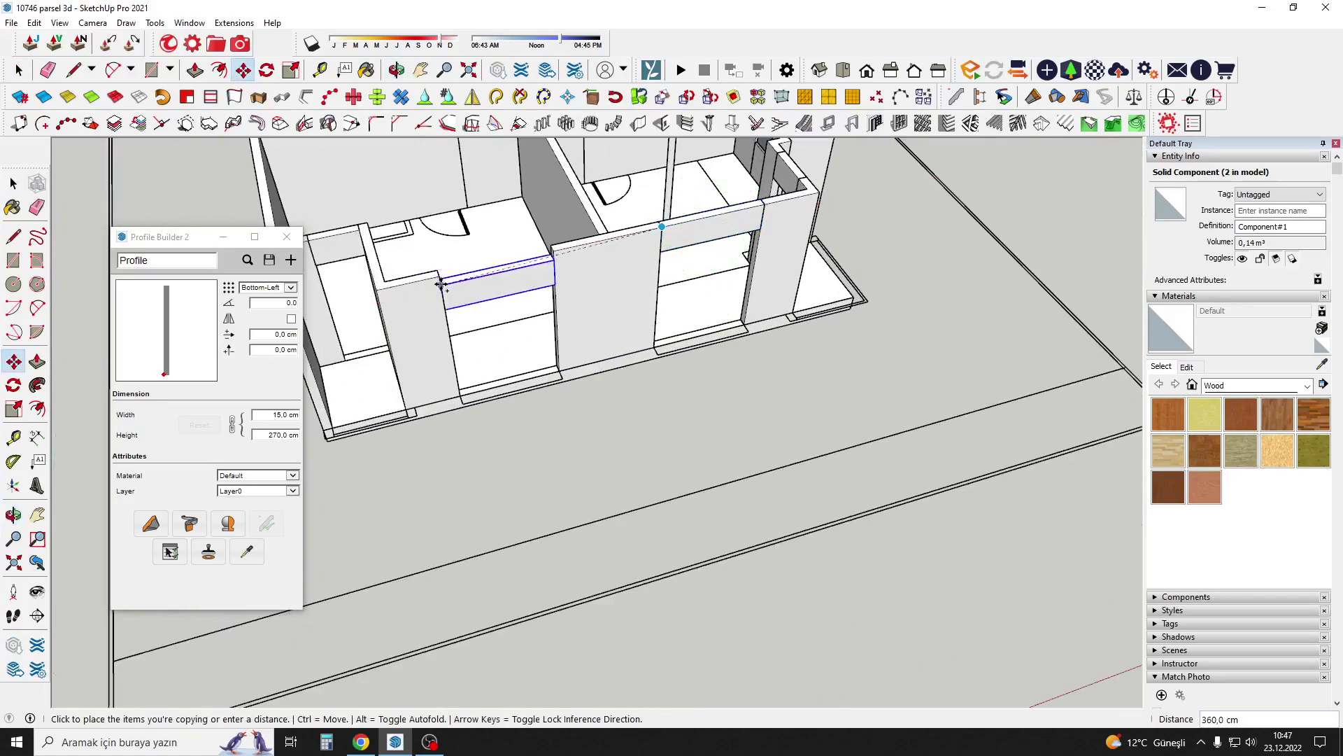
Select all connected geometry around the panel.
{"action": "key", "text": "space"}
{"action": "scroll", "coordinate": [459, 337], "scroll_direction": "down", "scroll_amount": 3}
{"action": "triple_click", "coordinate": [465, 308]}
{"action": "scroll", "coordinate": [598, 326], "scroll_direction": "up", "scroll_amount": 3}
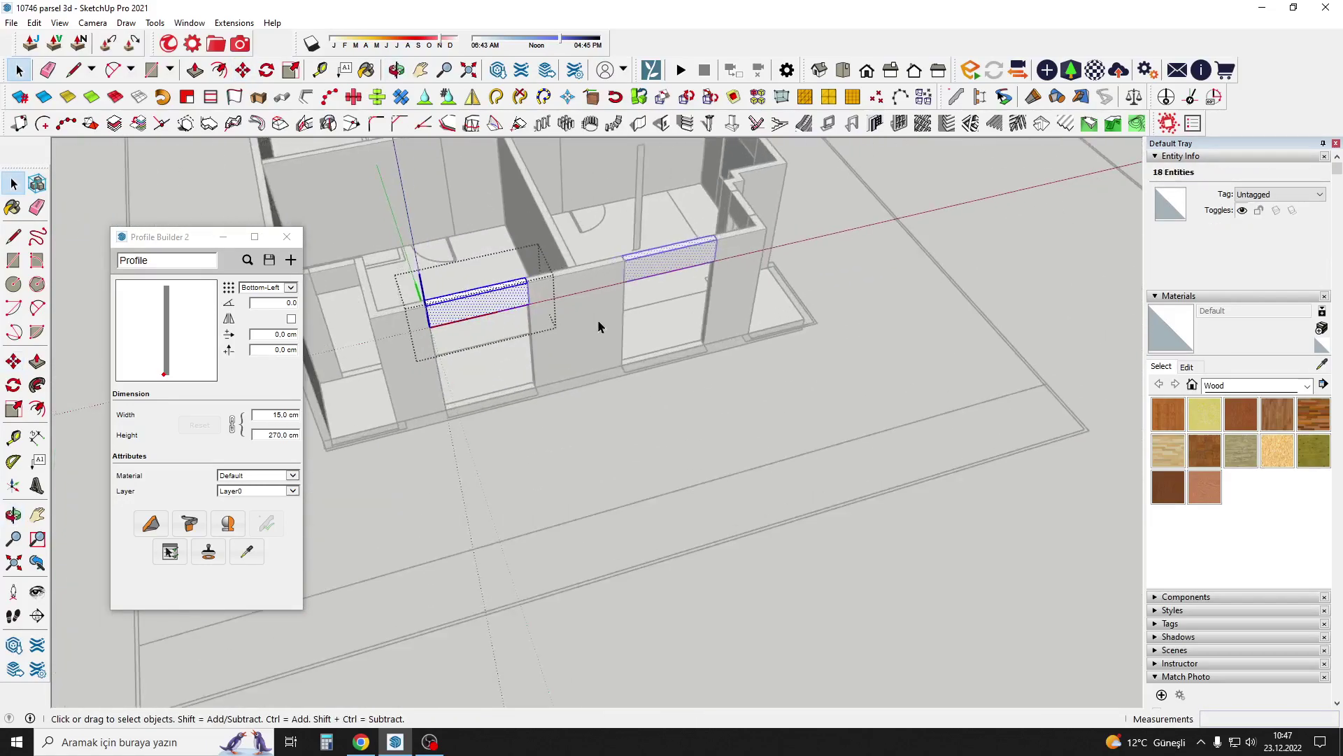
{"action": "scroll", "coordinate": [749, 306], "scroll_direction": "down", "scroll_amount": 3}
{"action": "scroll", "coordinate": [615, 291], "scroll_direction": "down", "scroll_amount": 2}
{"action": "scroll", "coordinate": [560, 315], "scroll_direction": "down", "scroll_amount": 2}
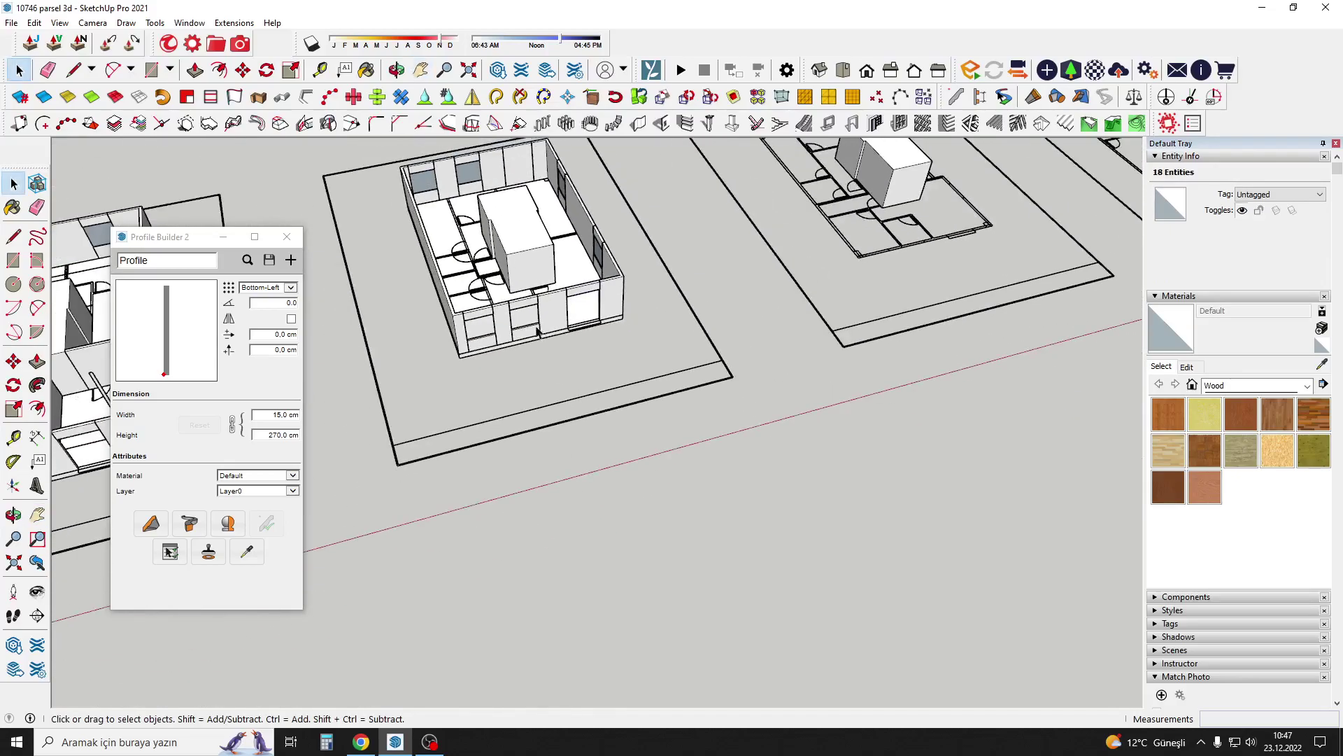
Select the left building's walls and cabinets, leaving out the central core box.
{"action": "key", "text": "h"}
{"action": "scroll", "coordinate": [546, 324], "scroll_direction": "up", "scroll_amount": 3}
{"action": "middle_click_drag", "start_coordinate": [546, 324], "coordinate": [615, 328]}
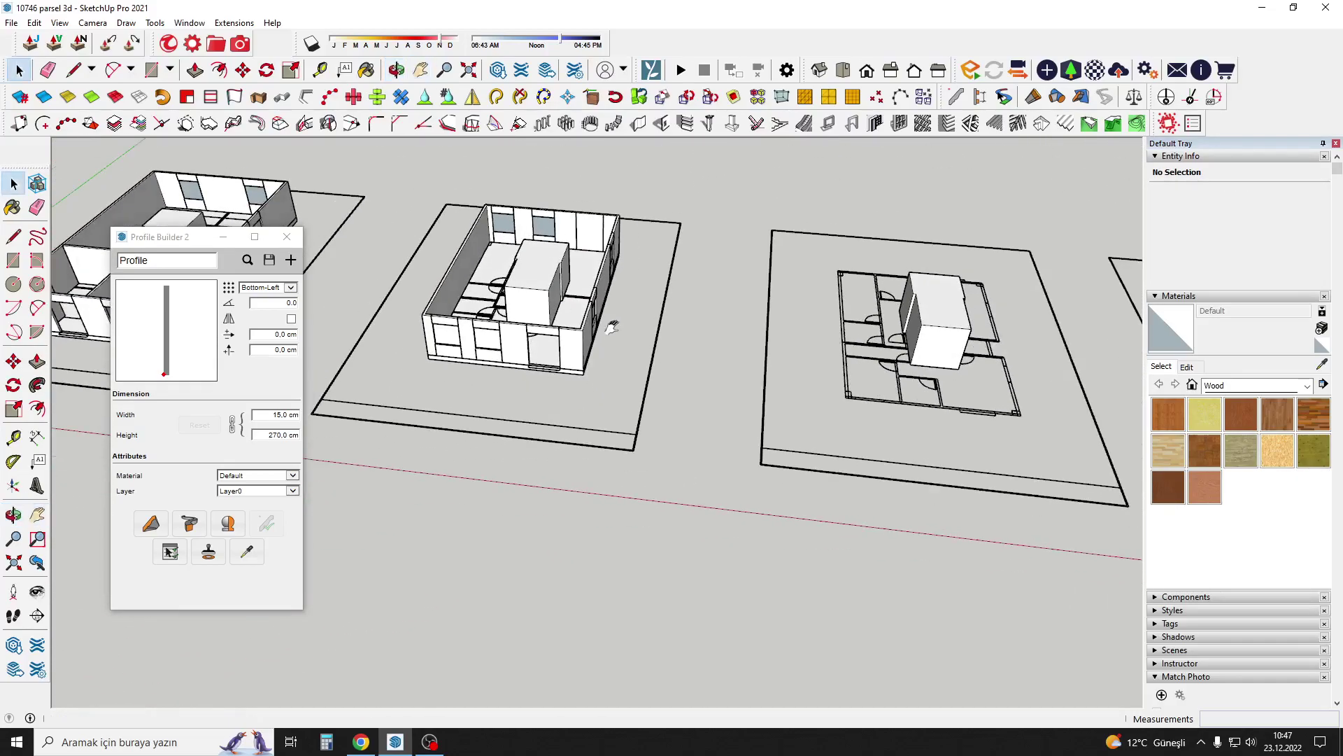
{"action": "key", "text": "space"}
{"action": "mouse_move", "coordinate": [580, 379]}
{"action": "middle_mouse_down"}
{"action": "mouse_move", "coordinate": [955, 369]}
{"action": "mouse_move", "coordinate": [336, 186]}
{"action": "middle_mouse_up"}
{"action": "left_click_drag", "start_coordinate": [751, 504], "coordinate": [751, 504]}
{"action": "scroll", "coordinate": [533, 308], "scroll_direction": "up", "scroll_amount": 2}
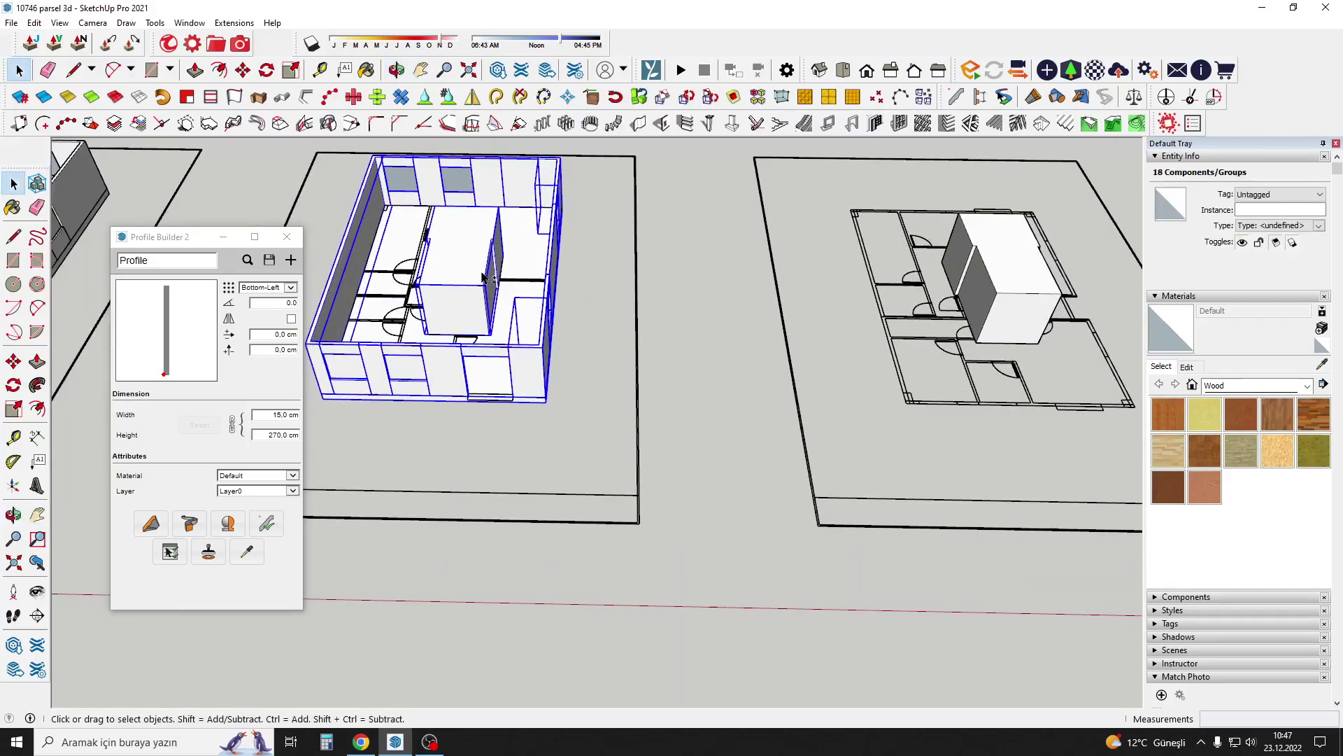
{"action": "scroll", "coordinate": [452, 293], "scroll_direction": "up", "scroll_amount": 2}
{"action": "scroll", "coordinate": [594, 378], "scroll_direction": "down", "scroll_amount": 3}
{"action": "scroll", "coordinate": [693, 359], "scroll_direction": "down", "scroll_amount": 2}
{"action": "key", "text": "space"}
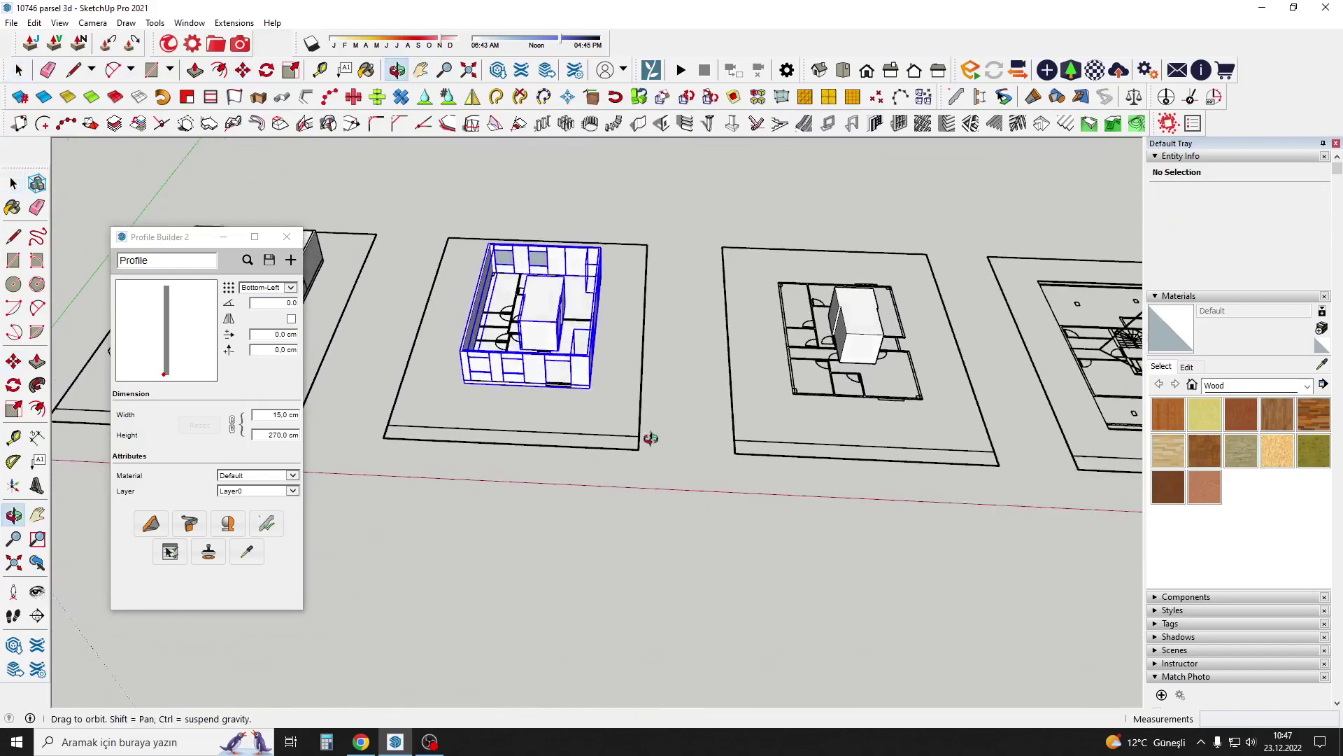
{"action": "scroll", "coordinate": [545, 329], "scroll_direction": "up", "scroll_amount": 3}
{"action": "left_click", "coordinate": [540, 284], "text": "shift"}
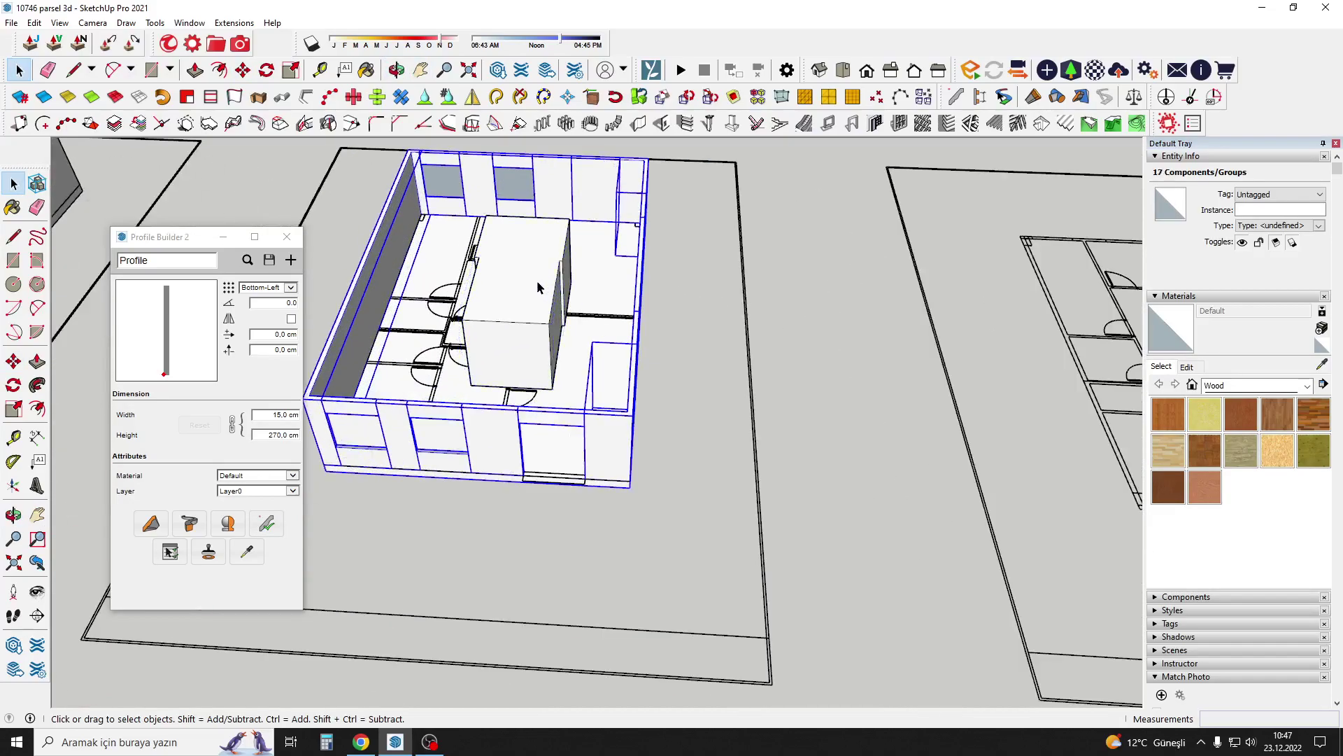
Copy the selected walls and cabinets about 2328,5 cm onto the next plot's floor plan.
{"action": "left_click", "coordinate": [505, 320]}
{"action": "scroll", "coordinate": [511, 280], "scroll_direction": "down", "scroll_amount": 2}
{"action": "scroll", "coordinate": [594, 303], "scroll_direction": "down", "scroll_amount": 2}
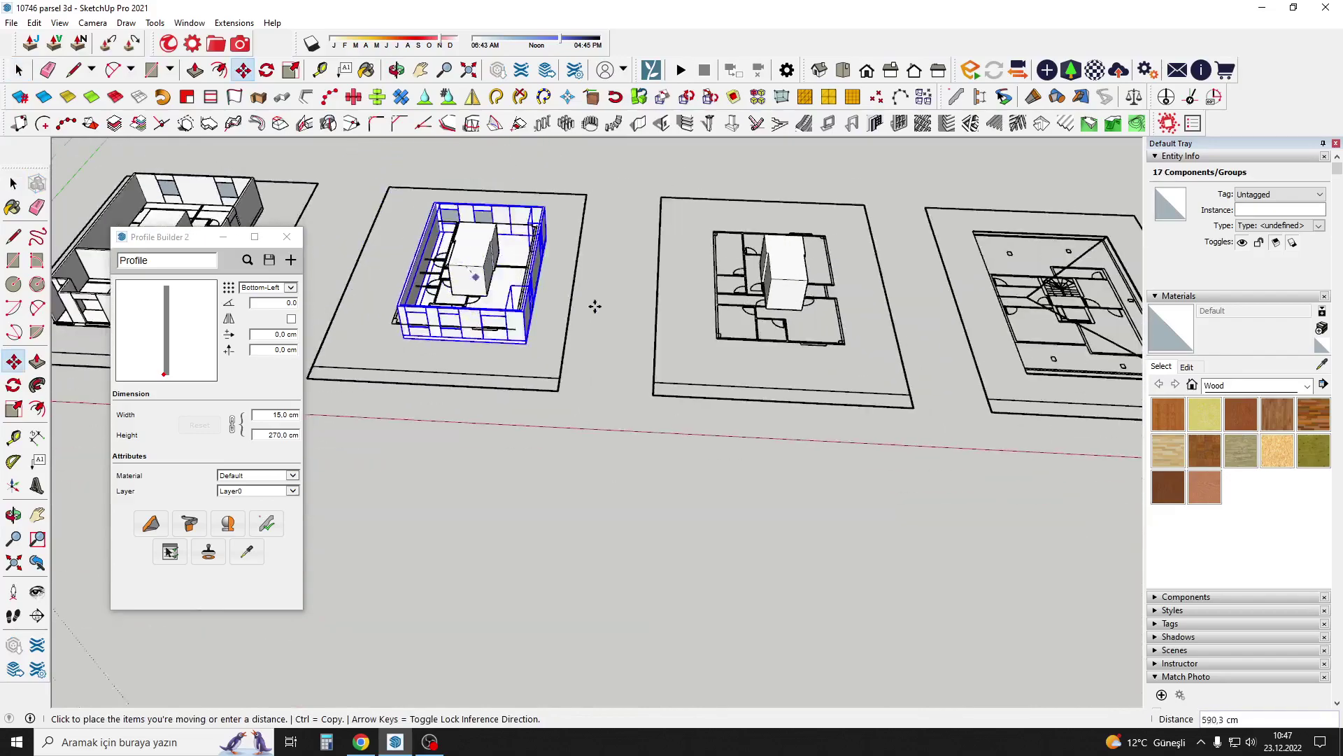
{"action": "scroll", "coordinate": [774, 276], "scroll_direction": "up", "scroll_amount": 4}
{"action": "key", "text": "ctrl"}
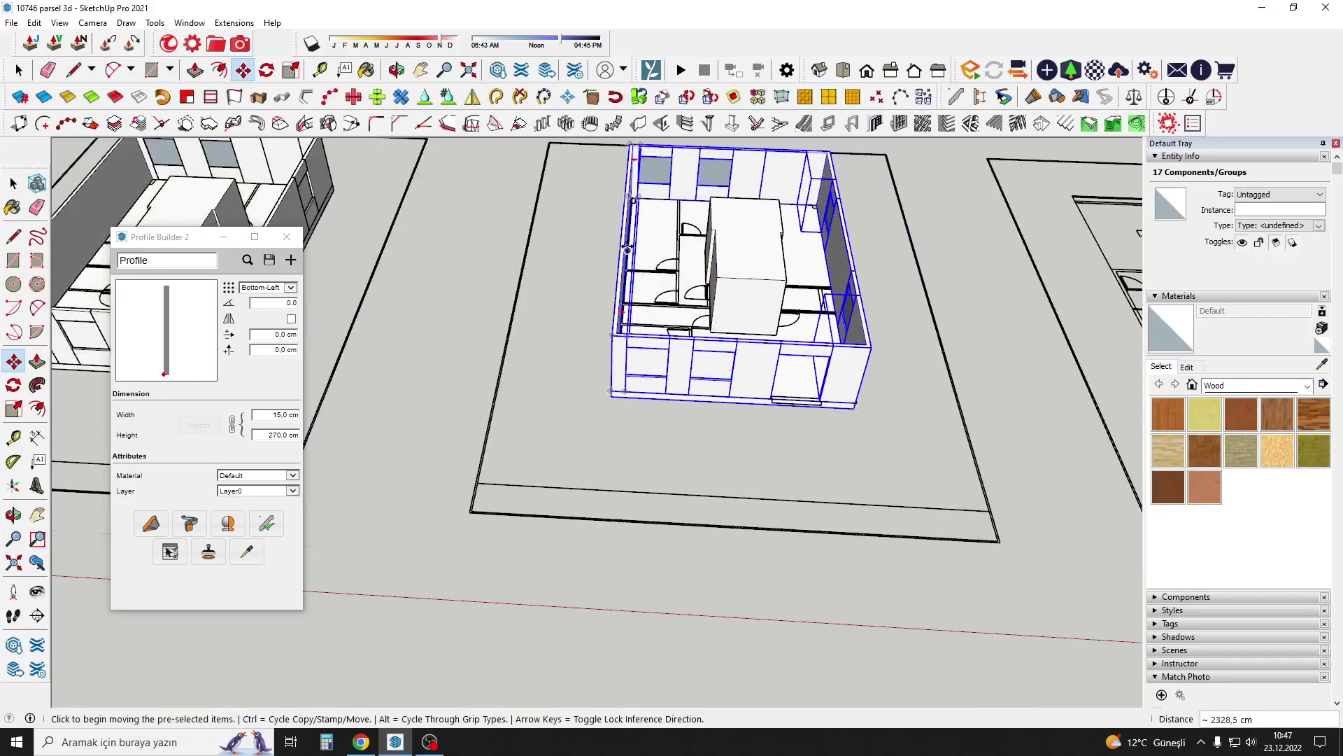
{"action": "scroll", "coordinate": [816, 299], "scroll_direction": "down", "scroll_amount": 3}
Clear the selection and select the copied building's front wall panel.
{"action": "key", "text": "space"}
{"action": "left_click", "coordinate": [825, 299]}
{"action": "middle_click_drag", "start_coordinate": [825, 300], "coordinate": [630, 315], "text": "shift"}
{"action": "scroll", "coordinate": [577, 347], "scroll_direction": "up", "scroll_amount": 4}
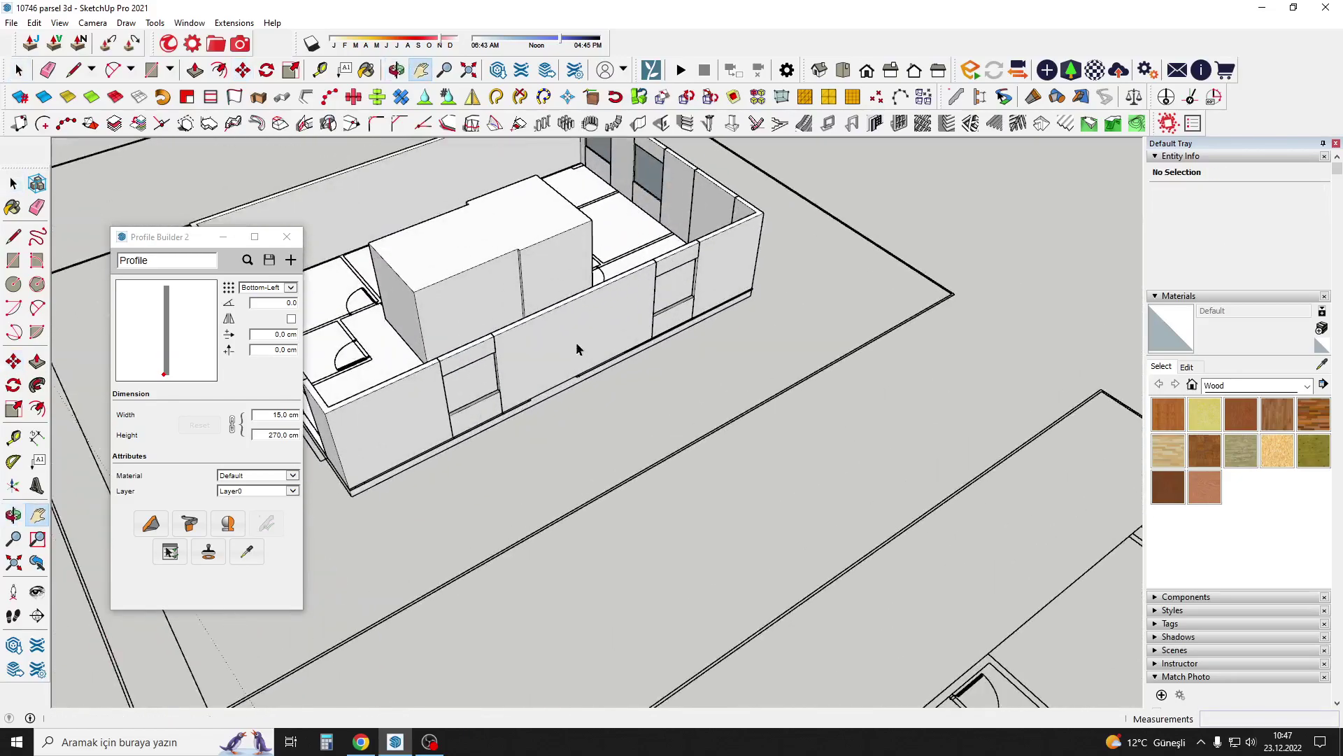
{"action": "left_click", "coordinate": [578, 348]}
{"action": "scroll", "coordinate": [575, 351], "scroll_direction": "up", "scroll_amount": 3}
Delete the copied building's front wall panel and start a Profile Builder member.
{"action": "key", "text": "Delete"}
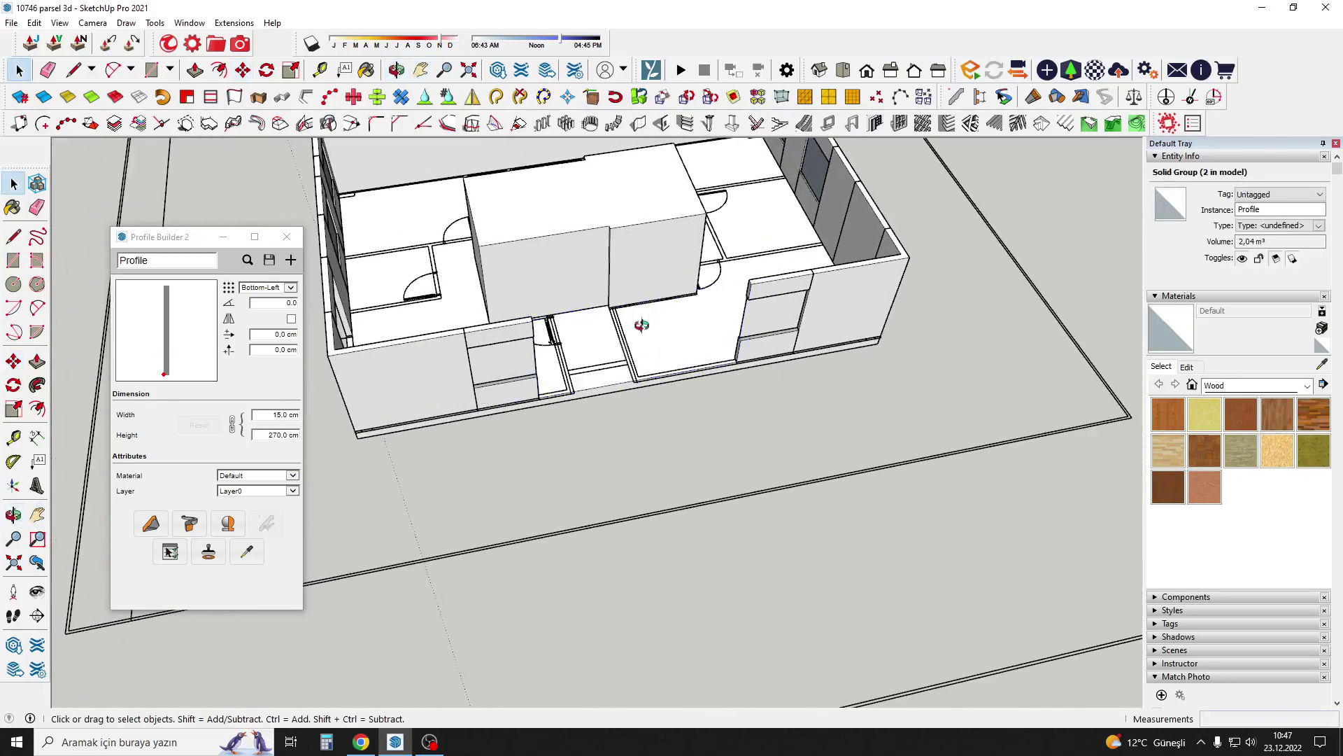
{"action": "scroll", "coordinate": [510, 397], "scroll_direction": "up", "scroll_amount": 3}
{"action": "left_click", "coordinate": [151, 526]}
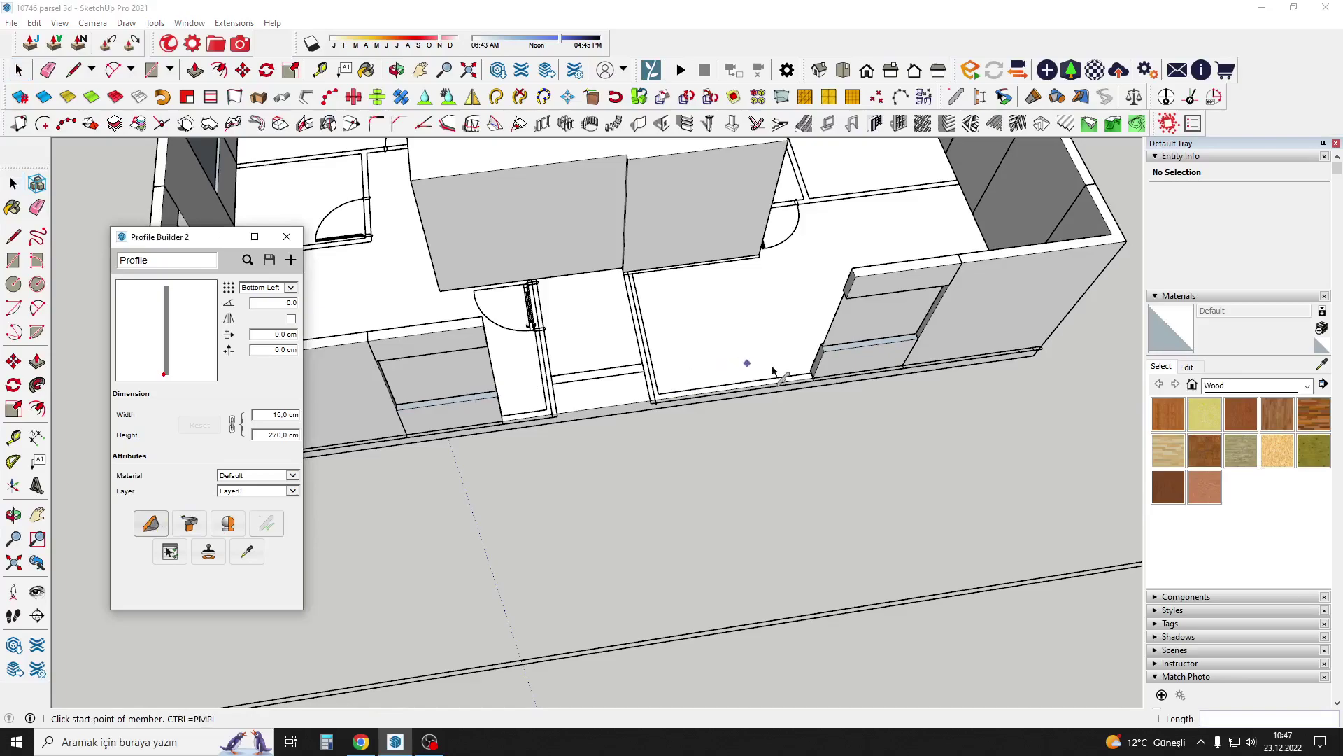
{"action": "scroll", "coordinate": [832, 385], "scroll_direction": "up", "scroll_amount": 3}
{"action": "scroll", "coordinate": [843, 389], "scroll_direction": "up", "scroll_amount": 2}
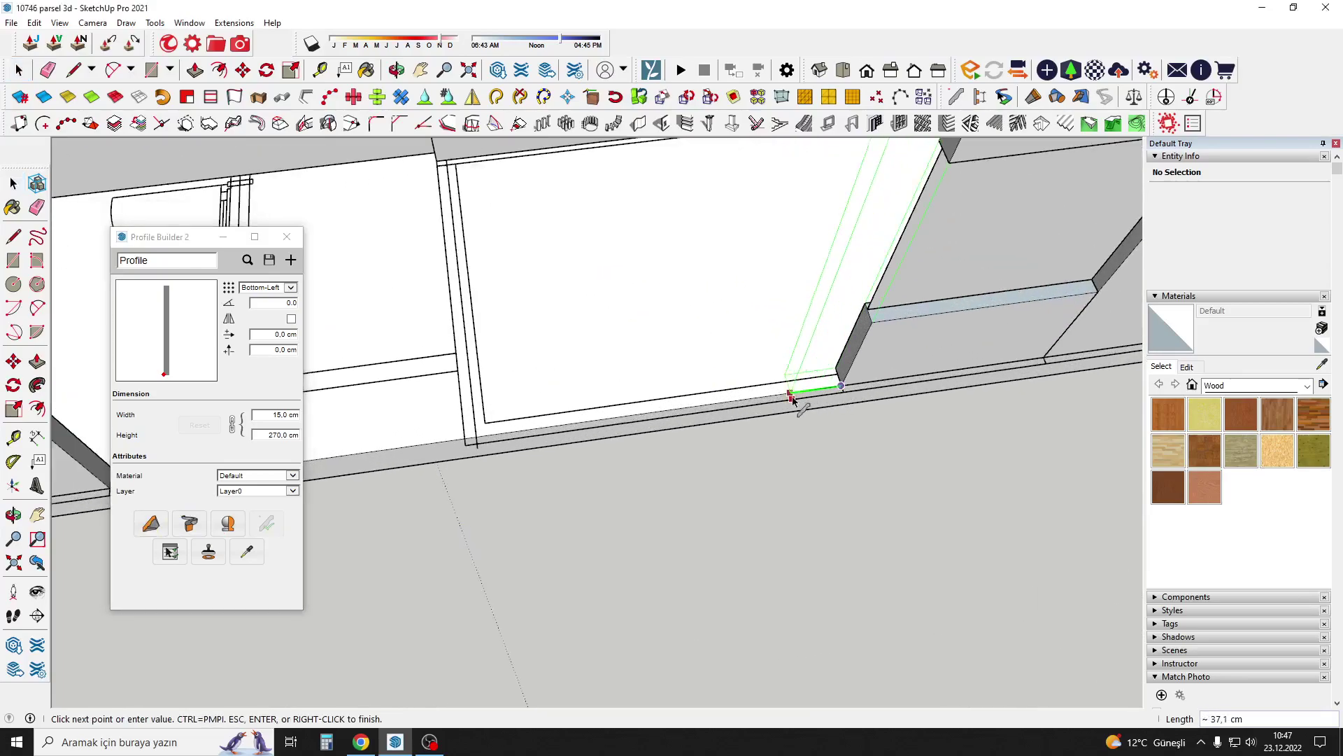
{"action": "scroll", "coordinate": [793, 399], "scroll_direction": "down", "scroll_amount": 3}
{"action": "scroll", "coordinate": [849, 405], "scroll_direction": "down", "scroll_amount": 3}
{"action": "middle_click_drag", "start_coordinate": [934, 357], "coordinate": [975, 300]}
{"action": "scroll", "coordinate": [698, 434], "scroll_direction": "up", "scroll_amount": 5}
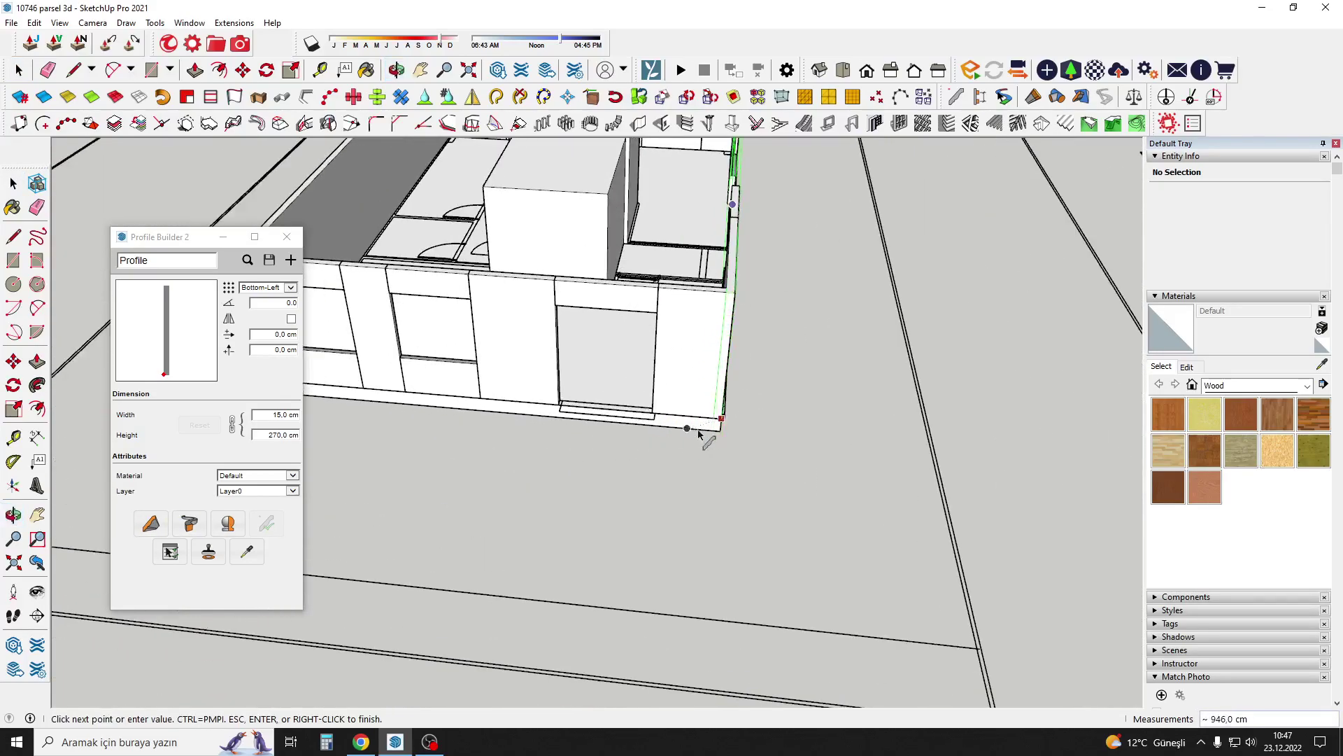
{"action": "middle_click_drag", "start_coordinate": [698, 434], "coordinate": [600, 360]}
{"action": "mouse_move", "coordinate": [818, 351]}
{"action": "middle_mouse_down"}
{"action": "mouse_move", "coordinate": [865, 266]}
{"action": "mouse_move", "coordinate": [564, 429]}
{"action": "middle_mouse_up"}
{"action": "scroll", "coordinate": [690, 460], "scroll_direction": "up", "scroll_amount": 2}
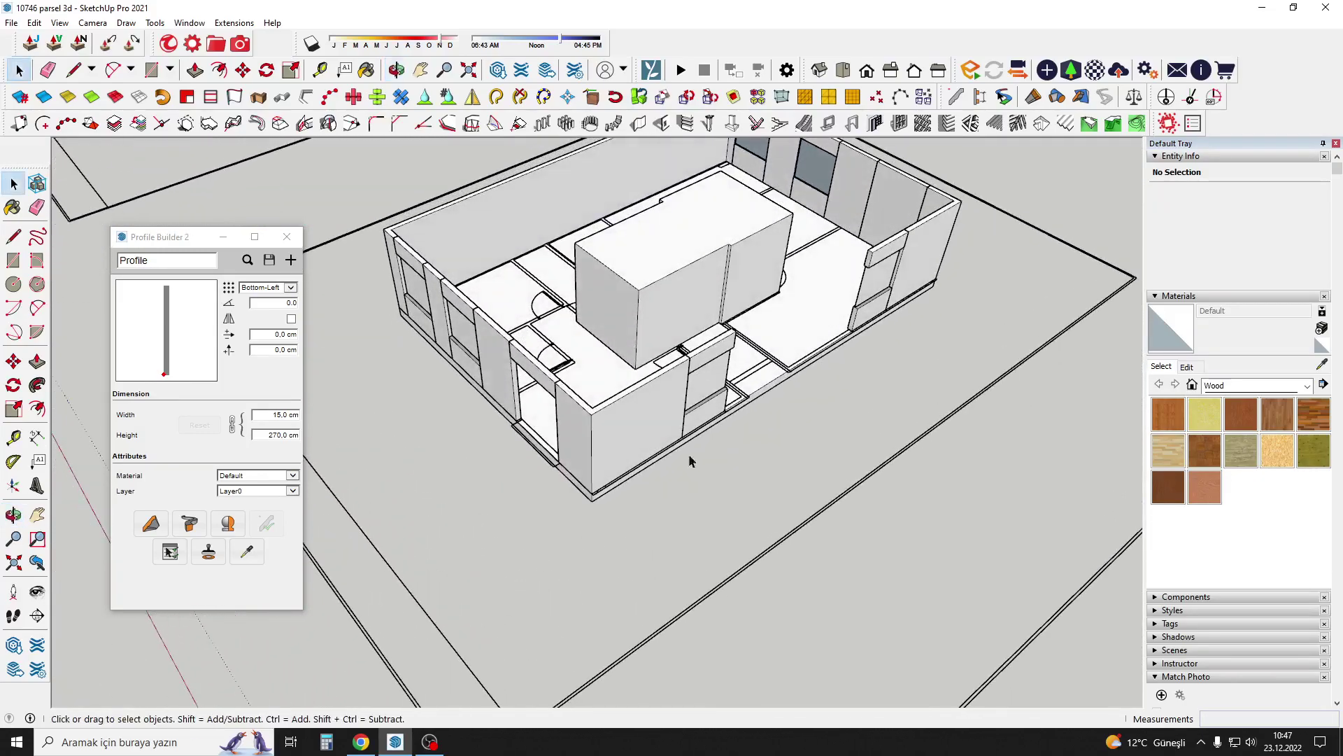
{"action": "scroll", "coordinate": [689, 460], "scroll_direction": "up", "scroll_amount": 3}
{"action": "scroll", "coordinate": [866, 392], "scroll_direction": "up", "scroll_amount": 2}
{"action": "scroll", "coordinate": [797, 441], "scroll_direction": "up", "scroll_amount": 1}
{"action": "scroll", "coordinate": [798, 441], "scroll_direction": "up", "scroll_amount": 2}
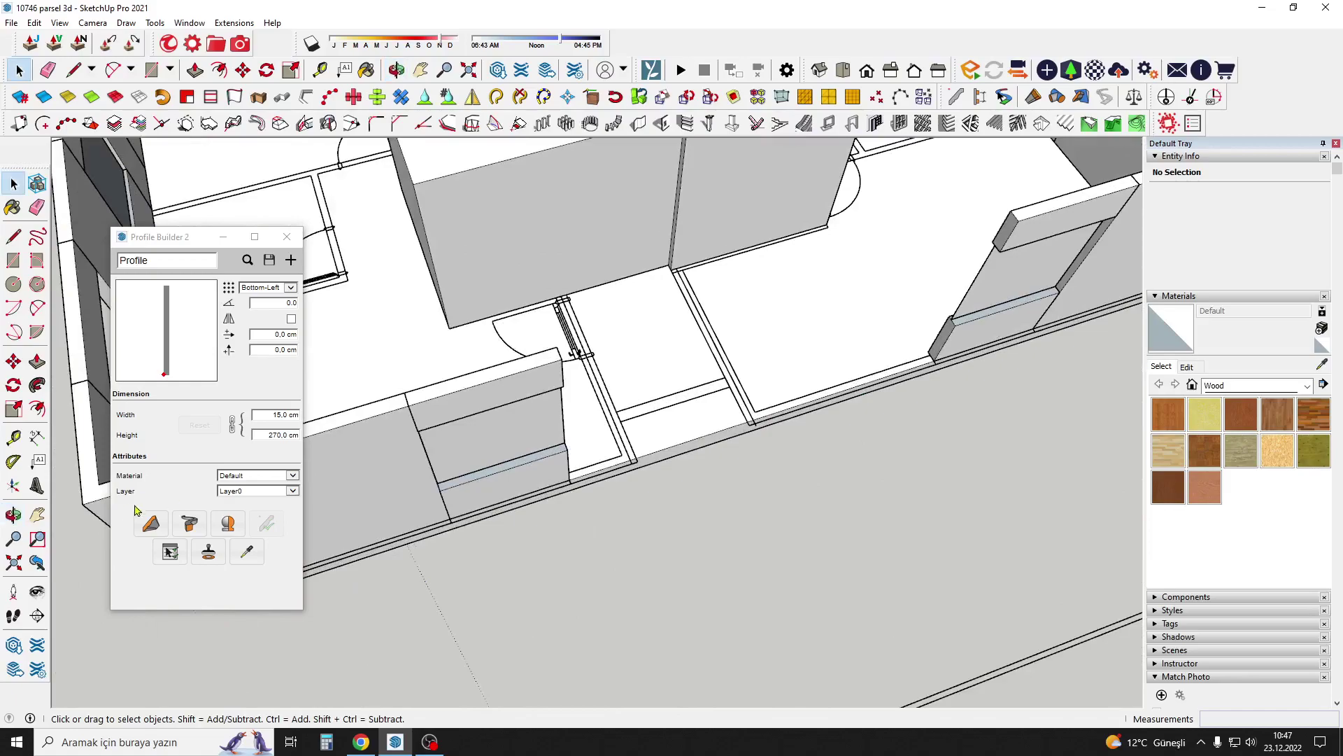
Place a Profile Builder wall member along the floor edge by the door and finish the run.
{"action": "left_click", "coordinate": [157, 532]}
{"action": "scroll", "coordinate": [910, 382], "scroll_direction": "up", "scroll_amount": 2}
{"action": "scroll", "coordinate": [868, 385], "scroll_direction": "up", "scroll_amount": 2}
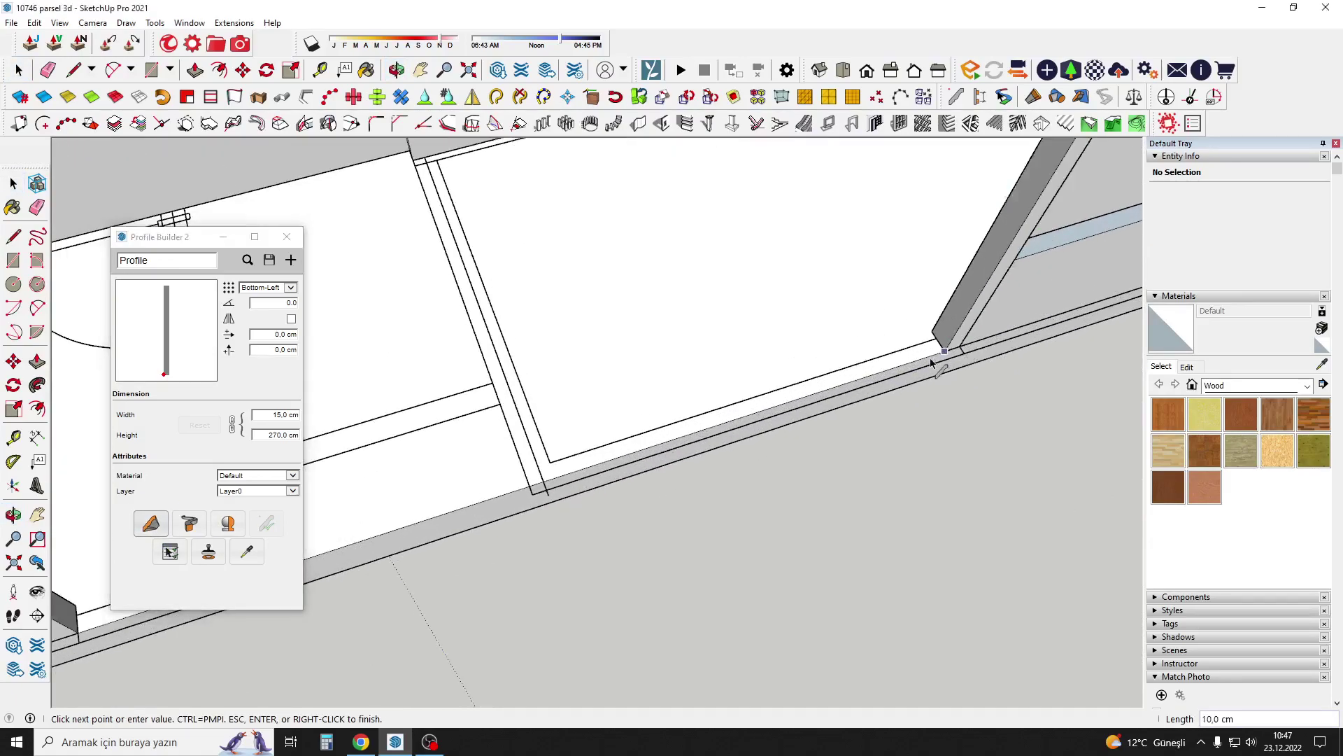
{"action": "mouse_move", "coordinate": [814, 390]}
{"action": "middle_mouse_down"}
{"action": "mouse_move", "coordinate": [594, 218]}
{"action": "mouse_move", "coordinate": [549, 263]}
{"action": "middle_mouse_up"}
{"action": "scroll", "coordinate": [489, 261], "scroll_direction": "up", "scroll_amount": 2}
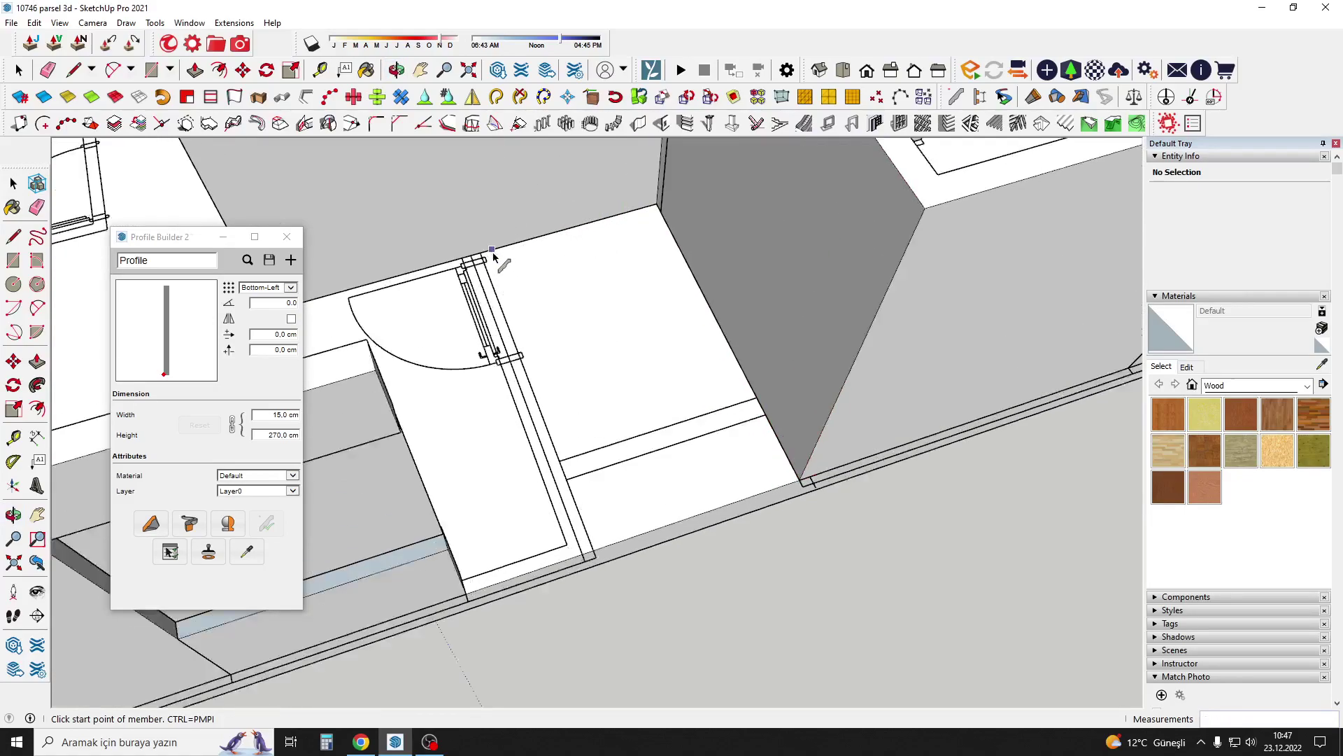
{"action": "scroll", "coordinate": [481, 259], "scroll_direction": "up", "scroll_amount": 2}
{"action": "middle_click_drag", "start_coordinate": [544, 440], "coordinate": [480, 231]}
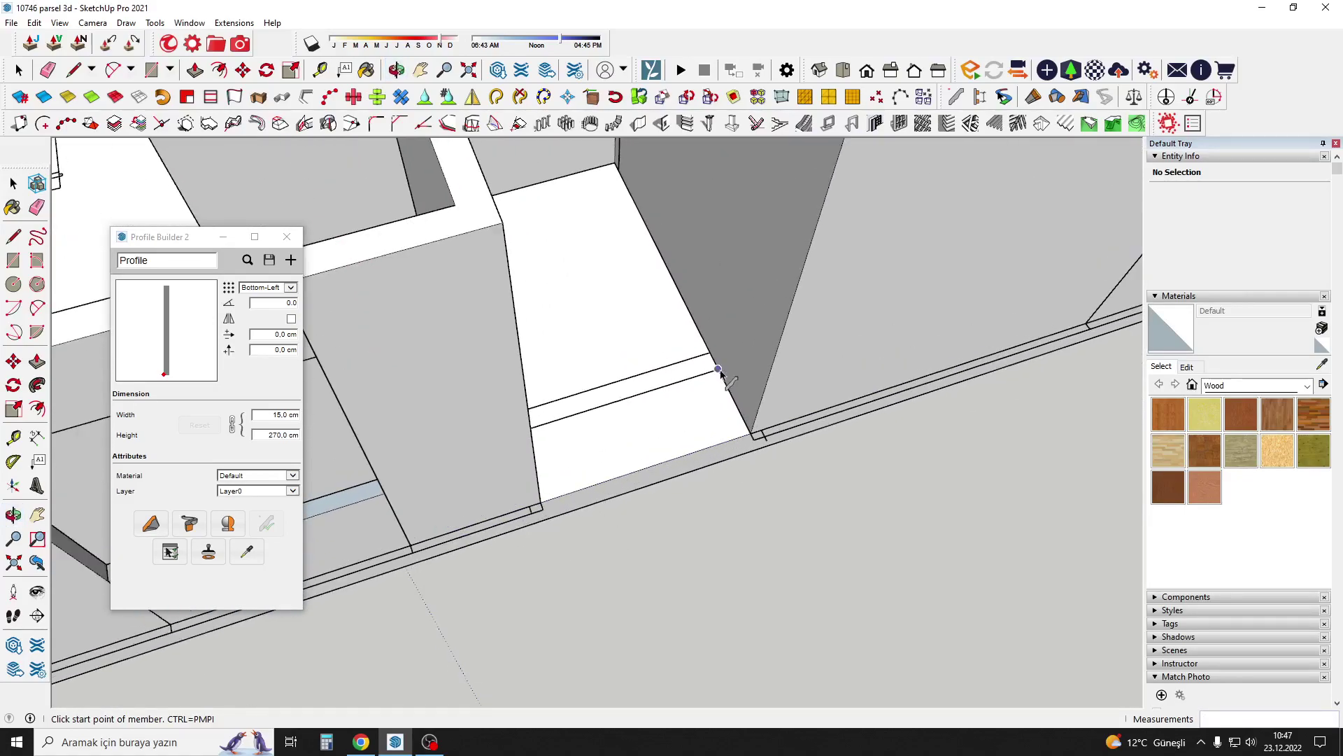
{"action": "left_click", "coordinate": [744, 404]}
{"action": "middle_click_drag", "start_coordinate": [743, 405], "coordinate": [492, 425]}
{"action": "key", "text": "Return"}
Zoom out and pan until all four building plots are in view.
{"action": "scroll", "coordinate": [660, 285], "scroll_direction": "down", "scroll_amount": 5}
{"action": "scroll", "coordinate": [660, 287], "scroll_direction": "down", "scroll_amount": 5}
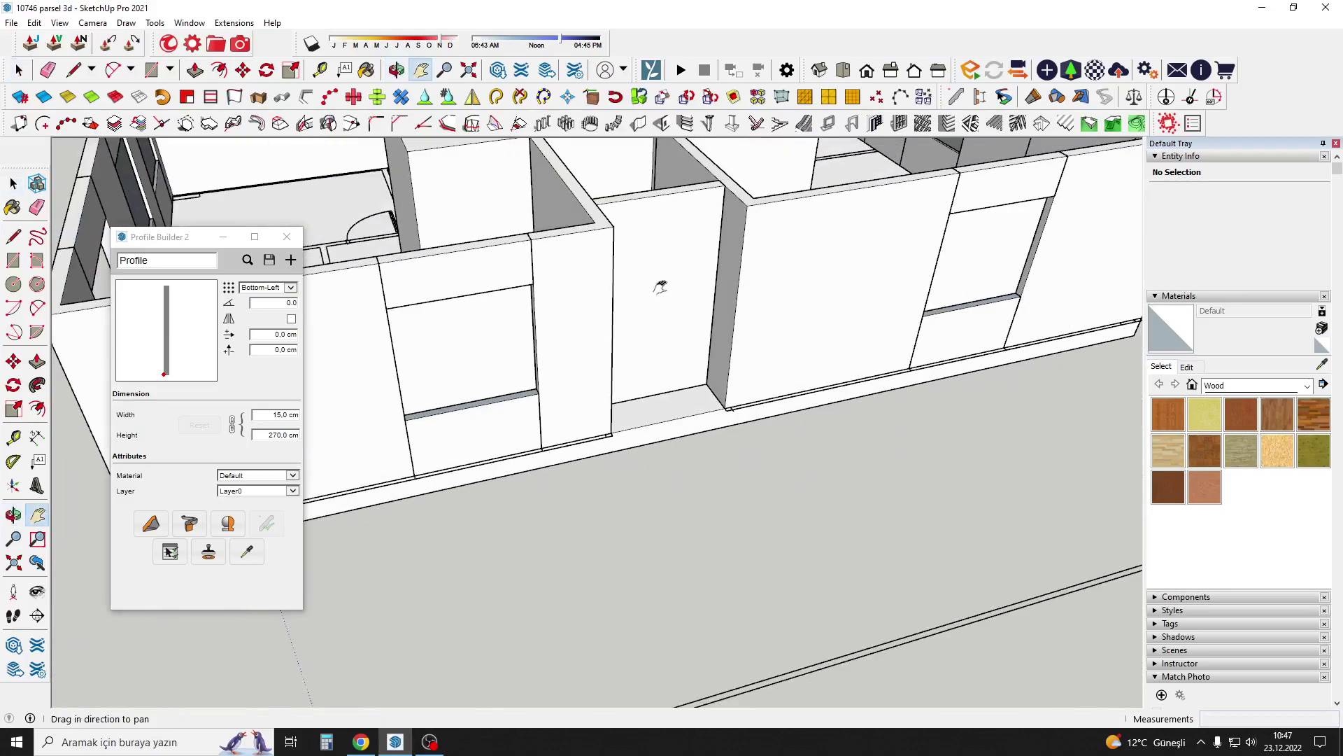
{"action": "scroll", "coordinate": [651, 278], "scroll_direction": "down", "scroll_amount": 3}
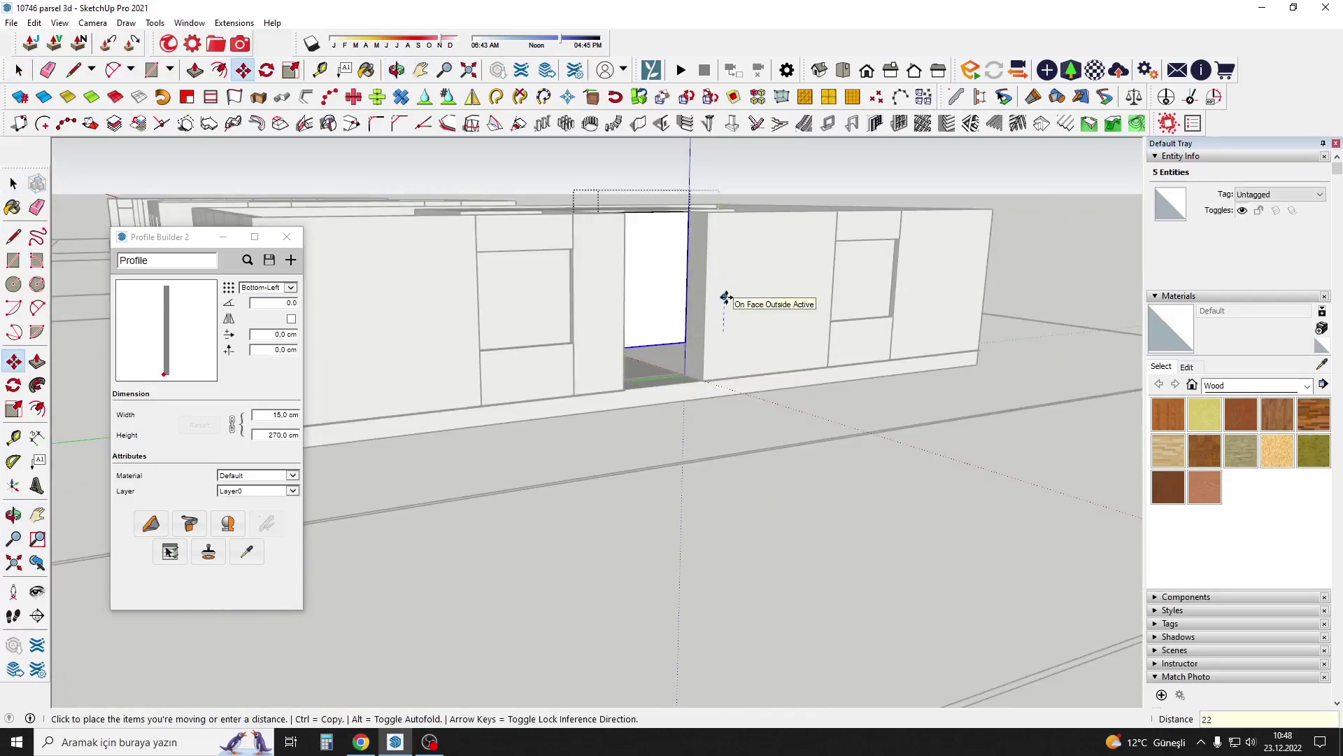
{"action": "scroll", "coordinate": [727, 297], "scroll_direction": "down", "scroll_amount": 5}
{"action": "mouse_move", "coordinate": [726, 297]}
{"action": "middle_mouse_down"}
{"action": "mouse_move", "coordinate": [699, 385]}
{"action": "mouse_move", "coordinate": [770, 364]}
{"action": "mouse_move", "coordinate": [763, 350]}
{"action": "mouse_move", "coordinate": [699, 384]}
{"action": "middle_mouse_up"}
{"action": "scroll", "coordinate": [700, 385], "scroll_direction": "down", "scroll_amount": 5}
{"action": "scroll", "coordinate": [763, 350], "scroll_direction": "up", "scroll_amount": 3}
{"action": "scroll", "coordinate": [759, 343], "scroll_direction": "up", "scroll_amount": 3}
{"action": "scroll", "coordinate": [759, 342], "scroll_direction": "down", "scroll_amount": 3}
Draw a rectangle covering the fourth plot's bare floor plan.
{"action": "scroll", "coordinate": [672, 398], "scroll_direction": "up", "scroll_amount": 2}
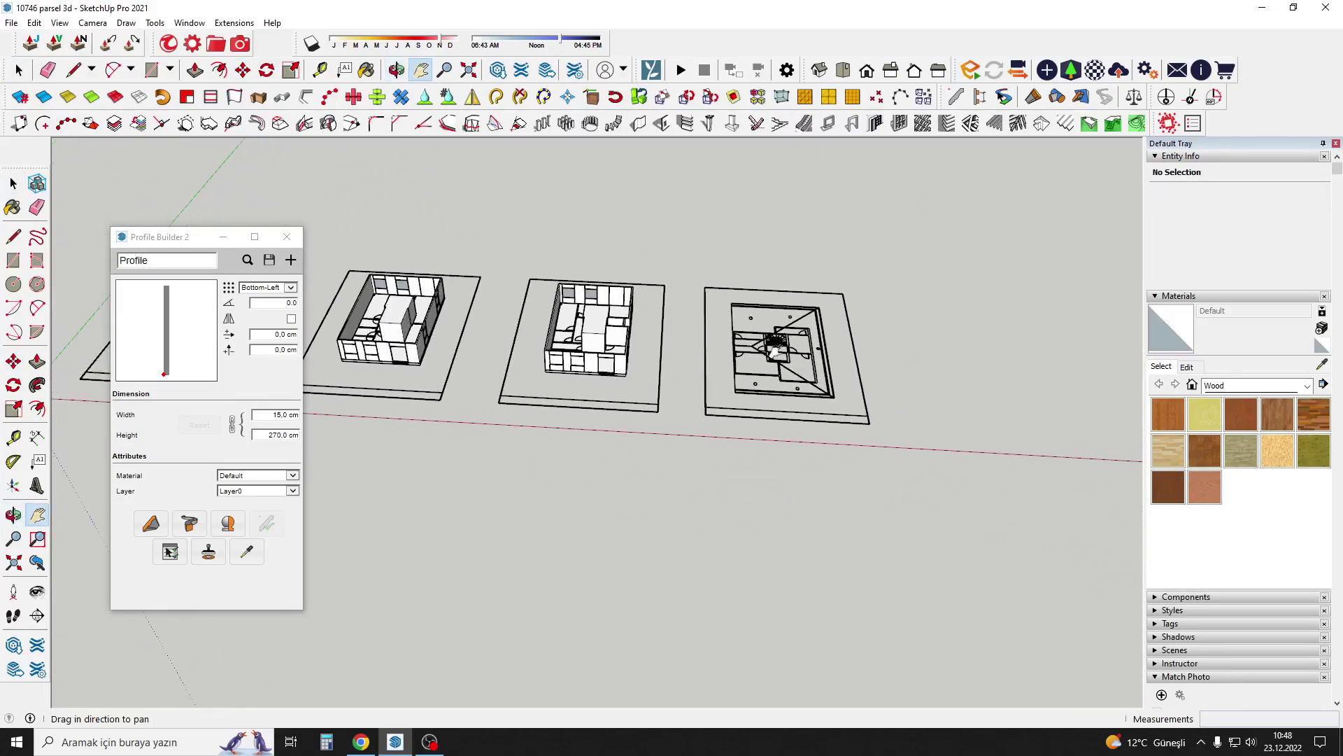
{"action": "scroll", "coordinate": [648, 414], "scroll_direction": "up", "scroll_amount": 3}
{"action": "scroll", "coordinate": [630, 434], "scroll_direction": "up", "scroll_amount": 3}
{"action": "key", "text": "r"}
{"action": "left_click", "coordinate": [609, 441]}
{"action": "scroll", "coordinate": [609, 441], "scroll_direction": "down", "scroll_amount": 2}
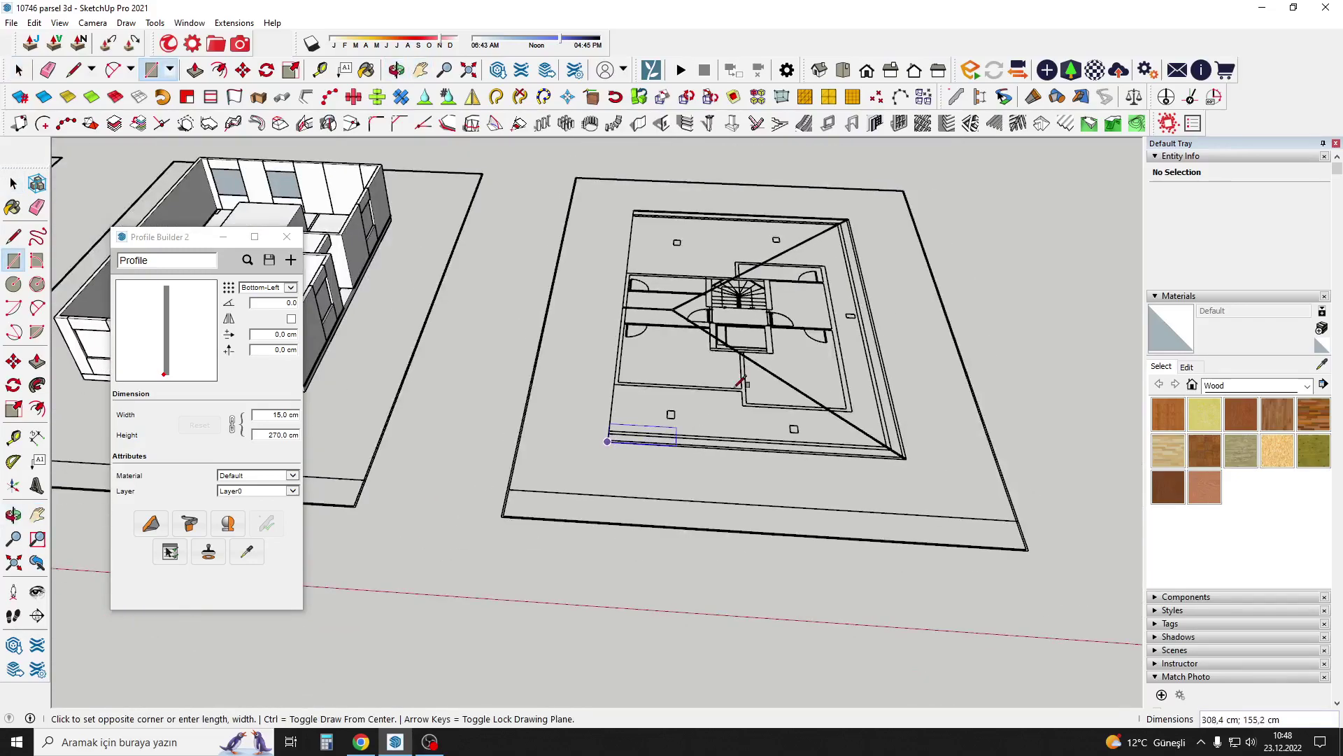
{"action": "scroll", "coordinate": [700, 349], "scroll_direction": "up", "scroll_amount": 4}
{"action": "left_click", "coordinate": [768, 227]}
{"action": "scroll", "coordinate": [727, 357], "scroll_direction": "down", "scroll_amount": 5}
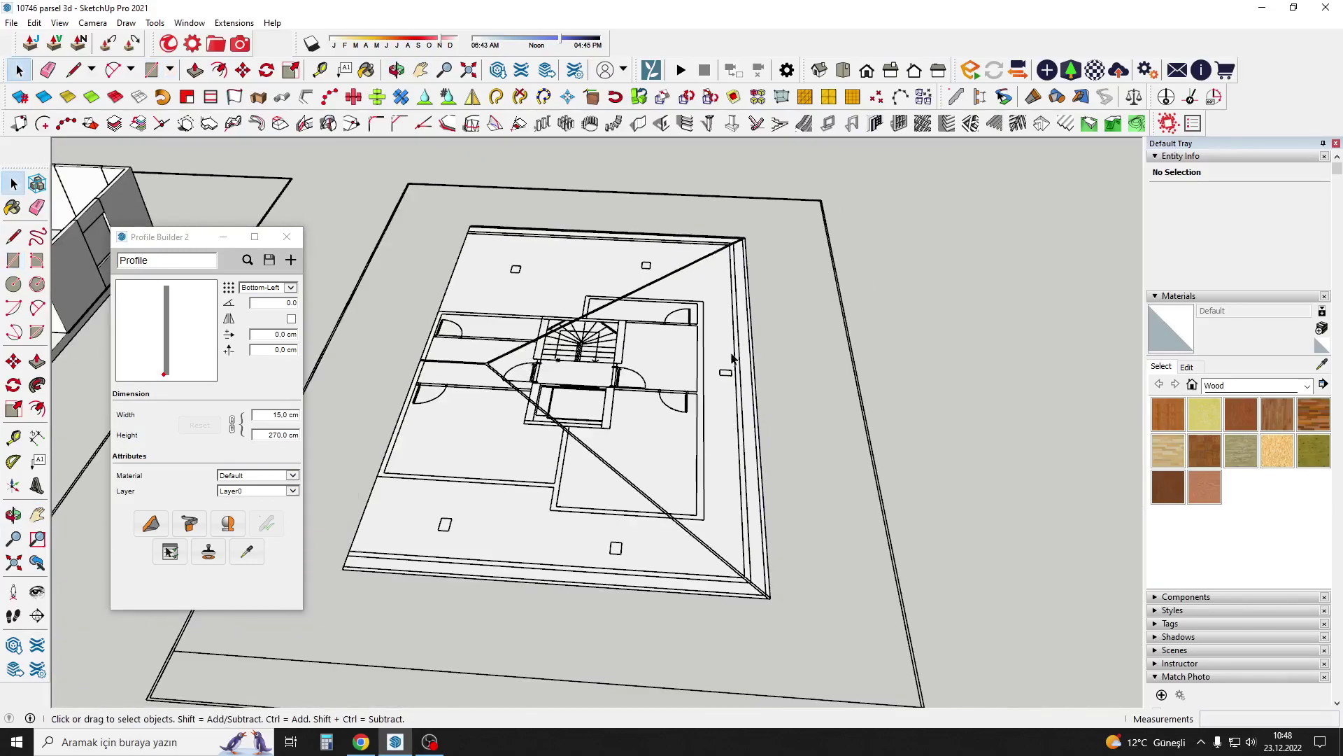
Pull the rectangle up 15 into a slab and make it one group.
{"action": "key", "text": "p"}
{"action": "left_click", "coordinate": [714, 332]}
{"action": "type", "text": "15"}
{"action": "key", "text": "Return"}
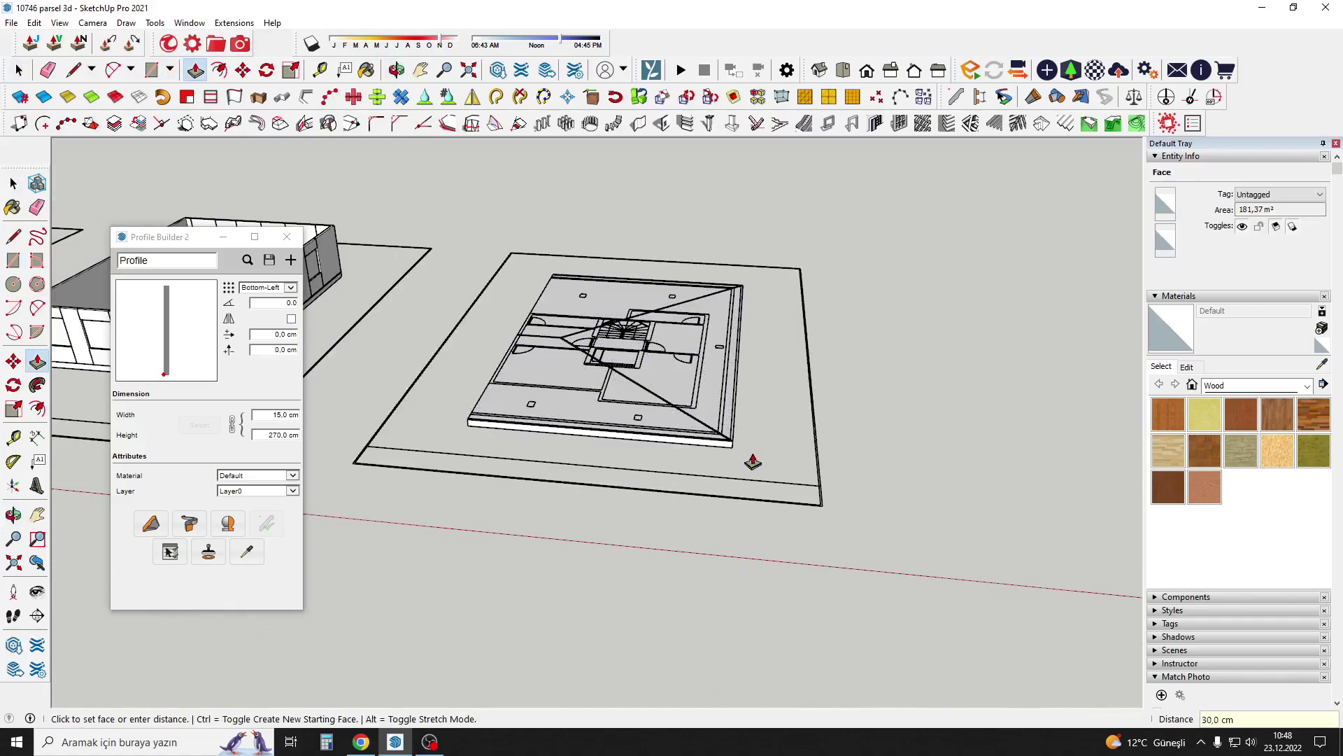
{"action": "key", "text": "space"}
{"action": "scroll", "coordinate": [544, 369], "scroll_direction": "up", "scroll_amount": 2}
{"action": "triple_click", "coordinate": [544, 368]}
{"action": "right_click", "coordinate": [559, 353]}
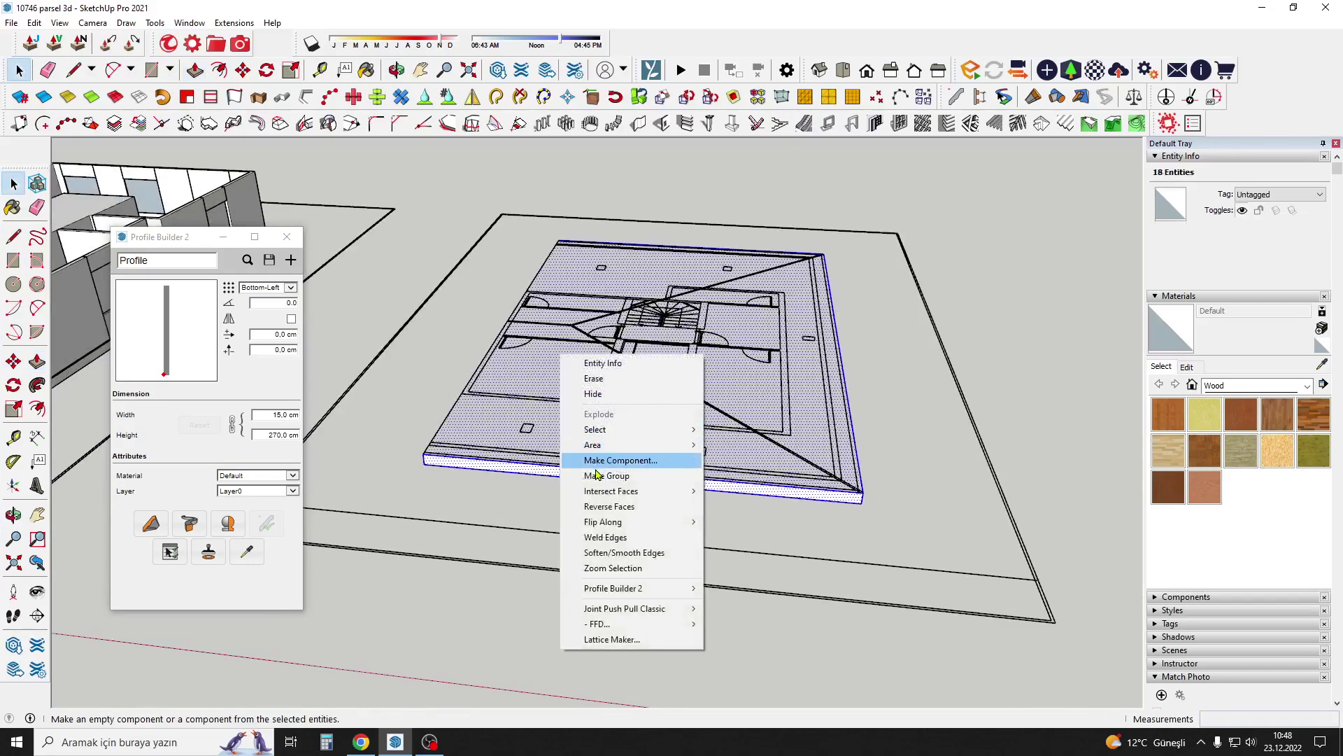
{"action": "left_click", "coordinate": [594, 477]}
{"action": "scroll", "coordinate": [840, 420], "scroll_direction": "down", "scroll_amount": 6}
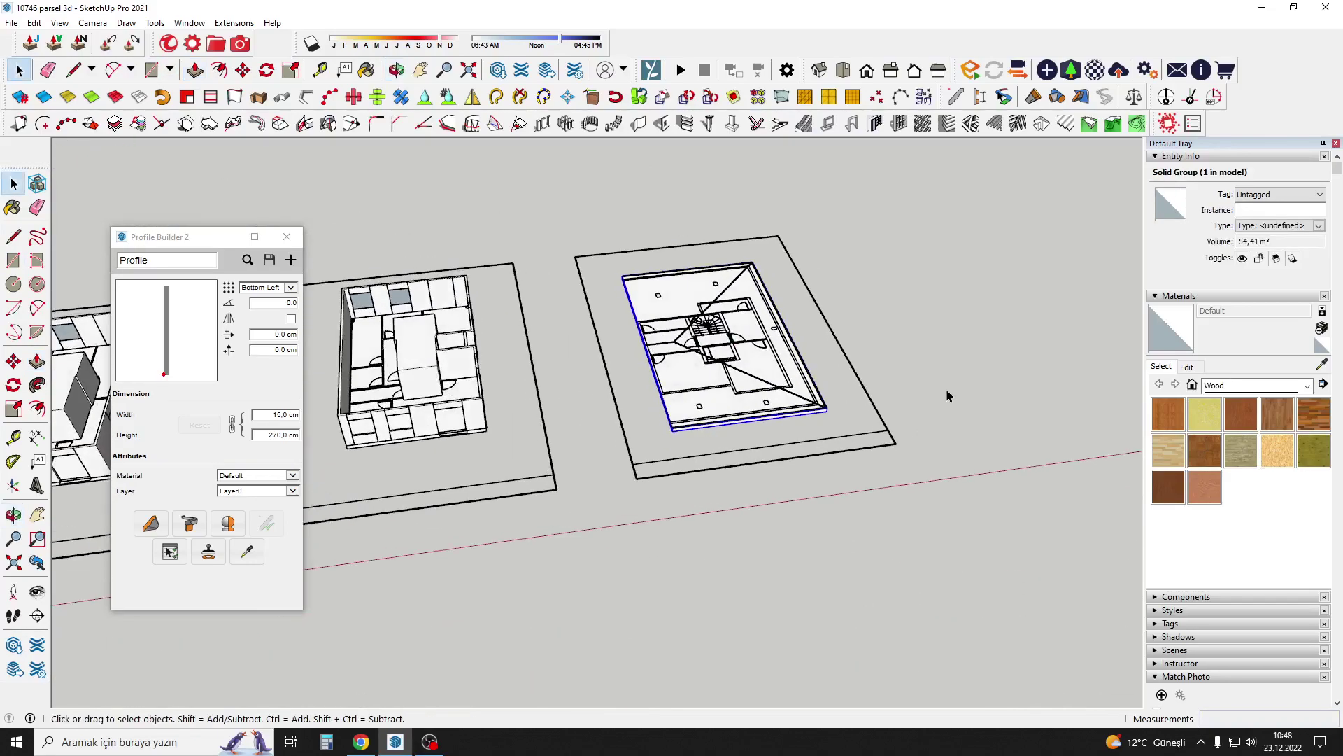
Copy the 40,61 m³ core box group onto the new slab on the right plot.
{"action": "middle_click_drag", "start_coordinate": [836, 352], "coordinate": [608, 413]}
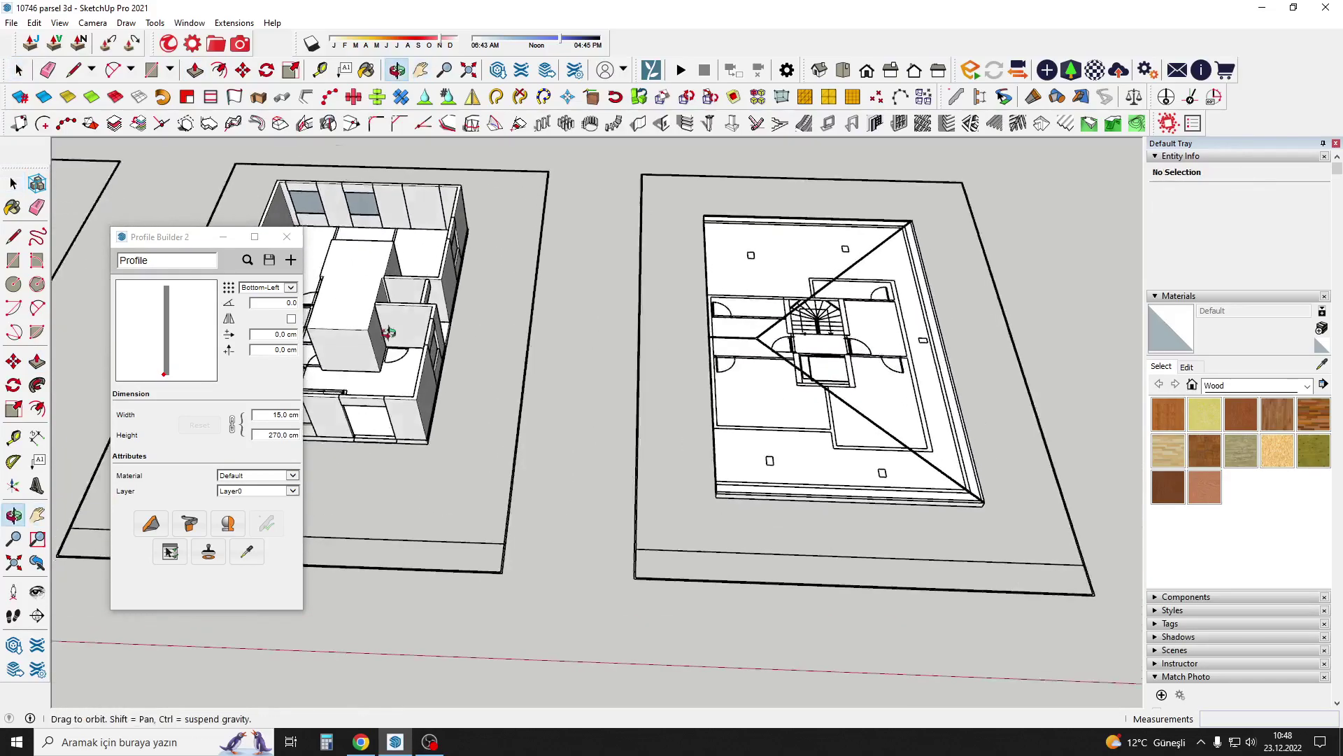
{"action": "scroll", "coordinate": [384, 382], "scroll_direction": "up", "scroll_amount": 5}
{"action": "left_click", "coordinate": [396, 373]}
{"action": "key", "text": "ctrl"}
{"action": "scroll", "coordinate": [615, 360], "scroll_direction": "up", "scroll_amount": 3}
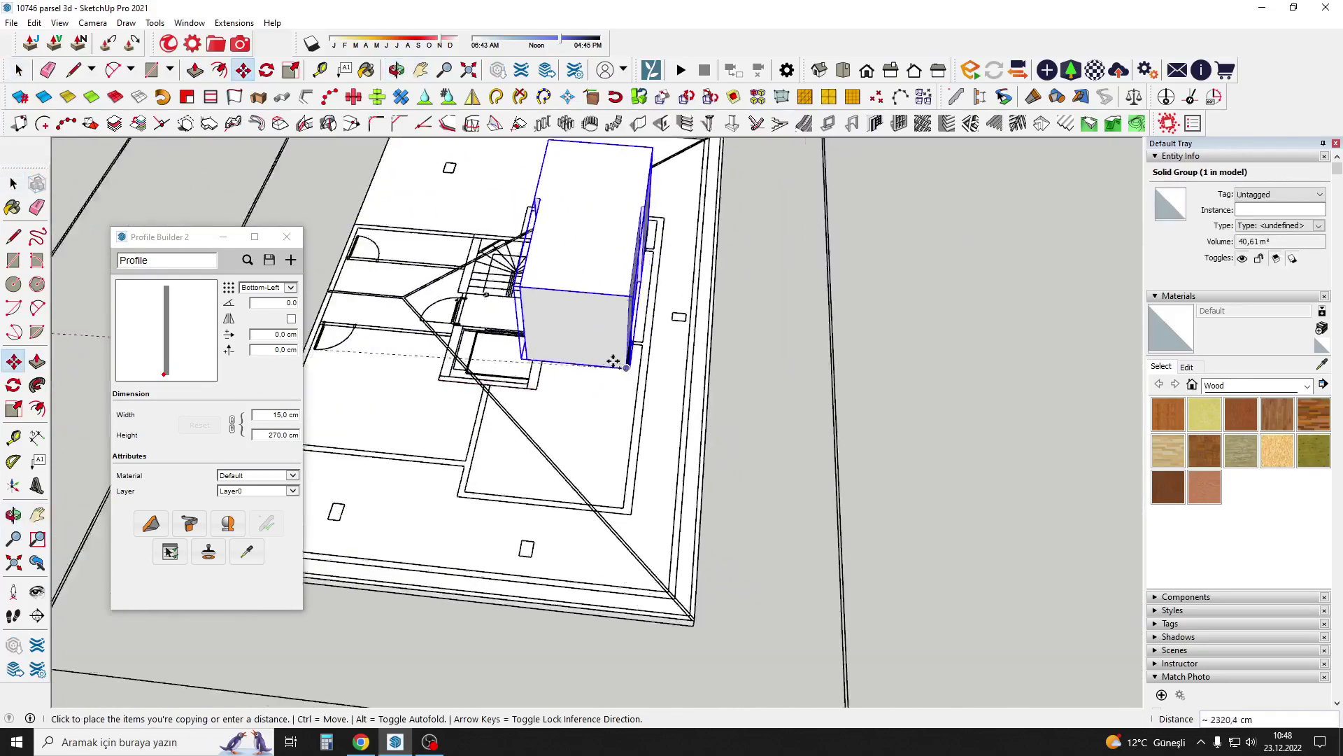
{"action": "scroll", "coordinate": [510, 402], "scroll_direction": "up", "scroll_amount": 3}
{"action": "scroll", "coordinate": [725, 384], "scroll_direction": "down", "scroll_amount": 3}
{"action": "scroll", "coordinate": [576, 333], "scroll_direction": "up", "scroll_amount": 4}
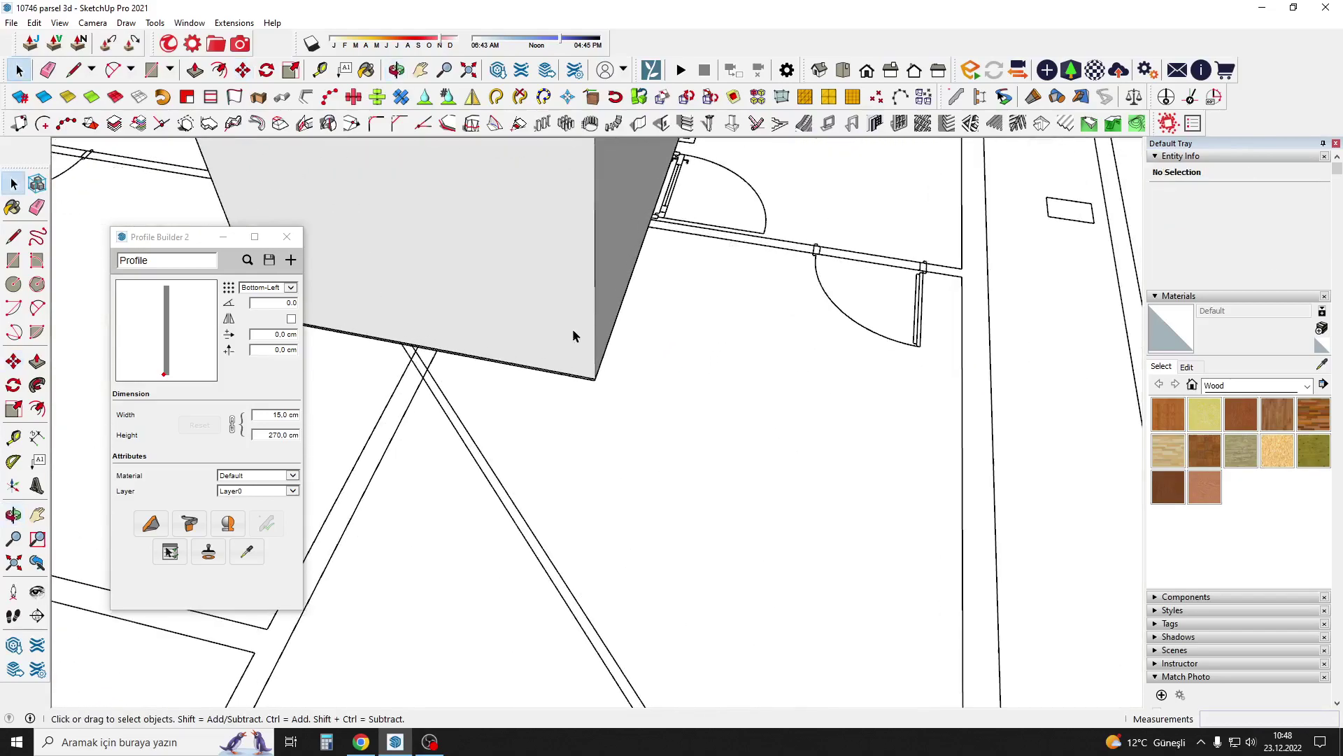
{"action": "scroll", "coordinate": [585, 363], "scroll_direction": "up", "scroll_amount": 2}
Move the copied box by its corner to line it up with the floor plan.
{"action": "left_click", "coordinate": [574, 342]}
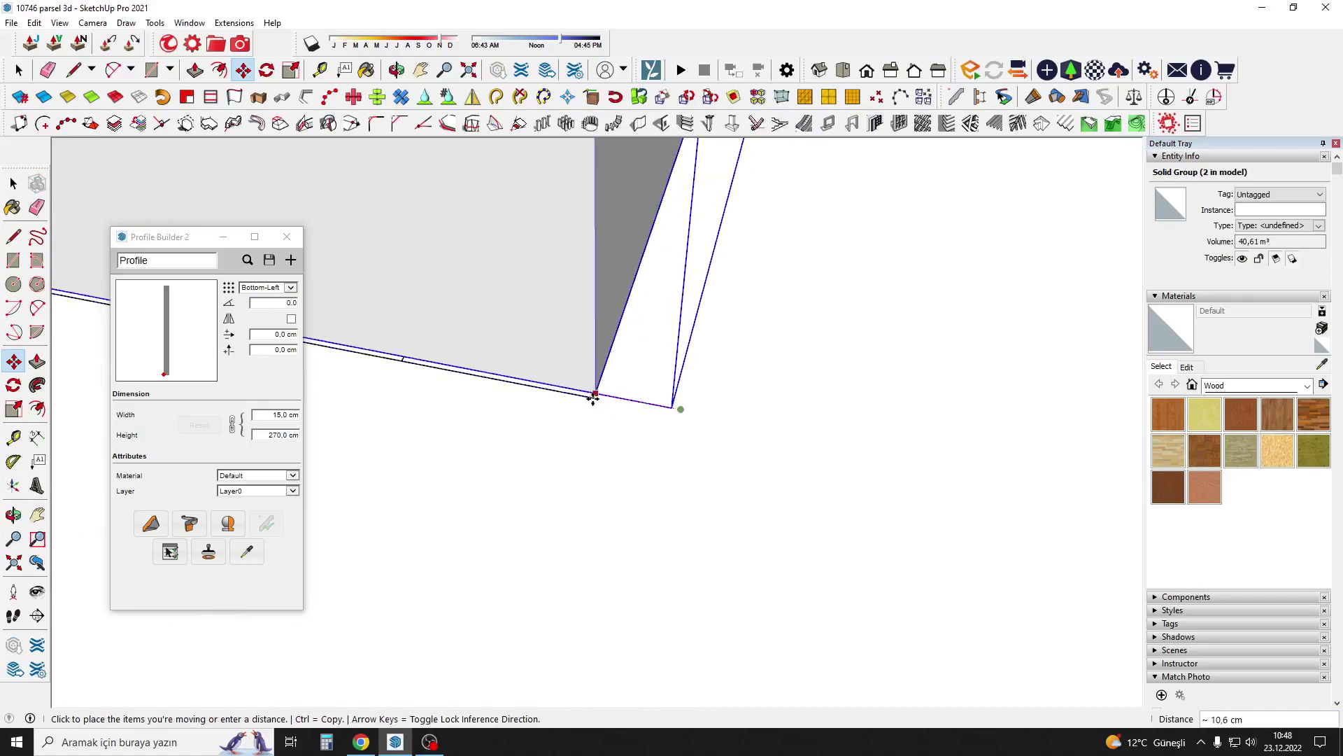
{"action": "scroll", "coordinate": [622, 377], "scroll_direction": "down", "scroll_amount": 5}
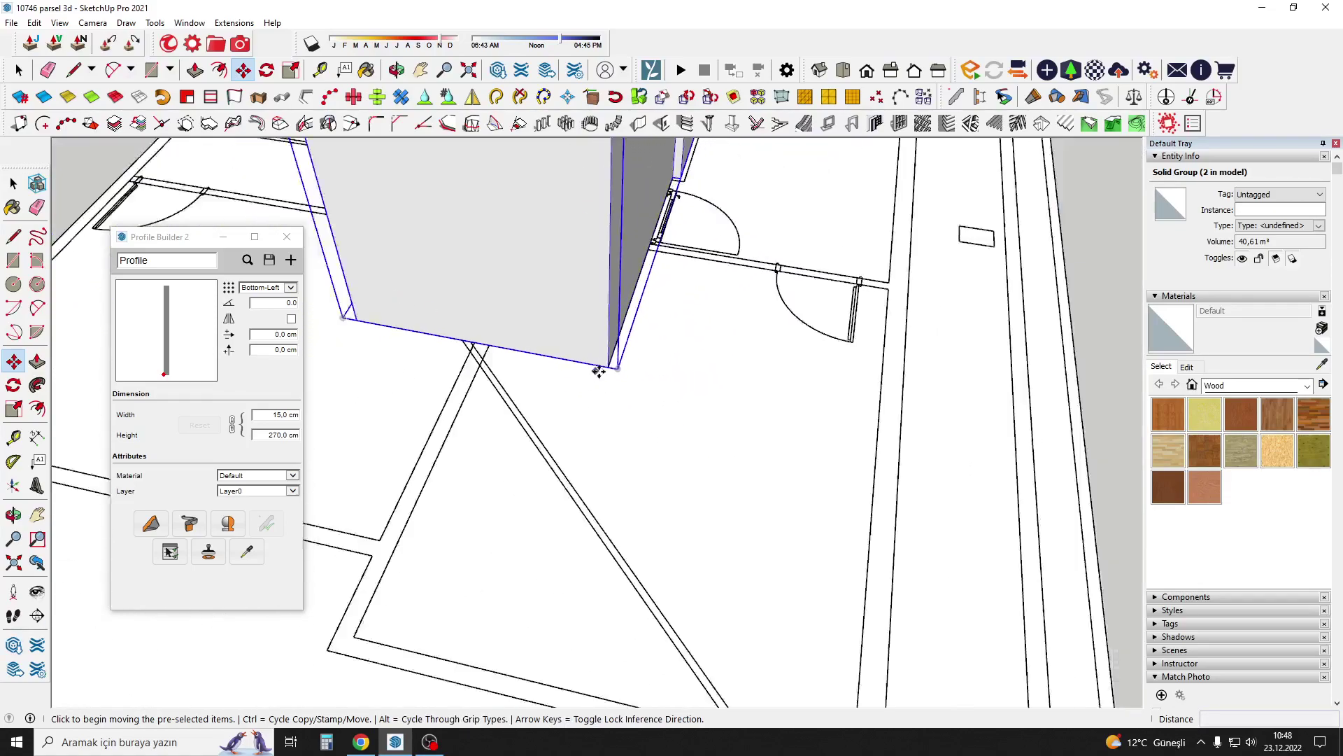
{"action": "key", "text": "space"}
{"action": "scroll", "coordinate": [630, 364], "scroll_direction": "down", "scroll_amount": 4}
{"action": "mouse_move", "coordinate": [671, 350]}
{"action": "middle_mouse_down"}
{"action": "mouse_move", "coordinate": [698, 360]}
{"action": "mouse_move", "coordinate": [542, 406]}
{"action": "mouse_move", "coordinate": [590, 387]}
{"action": "middle_mouse_up"}
Draw the first 15 × 270 cm wall member from the slab corner along its edge.
{"action": "left_click", "coordinate": [166, 530]}
{"action": "middle_click_drag", "start_coordinate": [629, 490], "coordinate": [708, 513]}
{"action": "scroll", "coordinate": [669, 464], "scroll_direction": "up", "scroll_amount": 3}
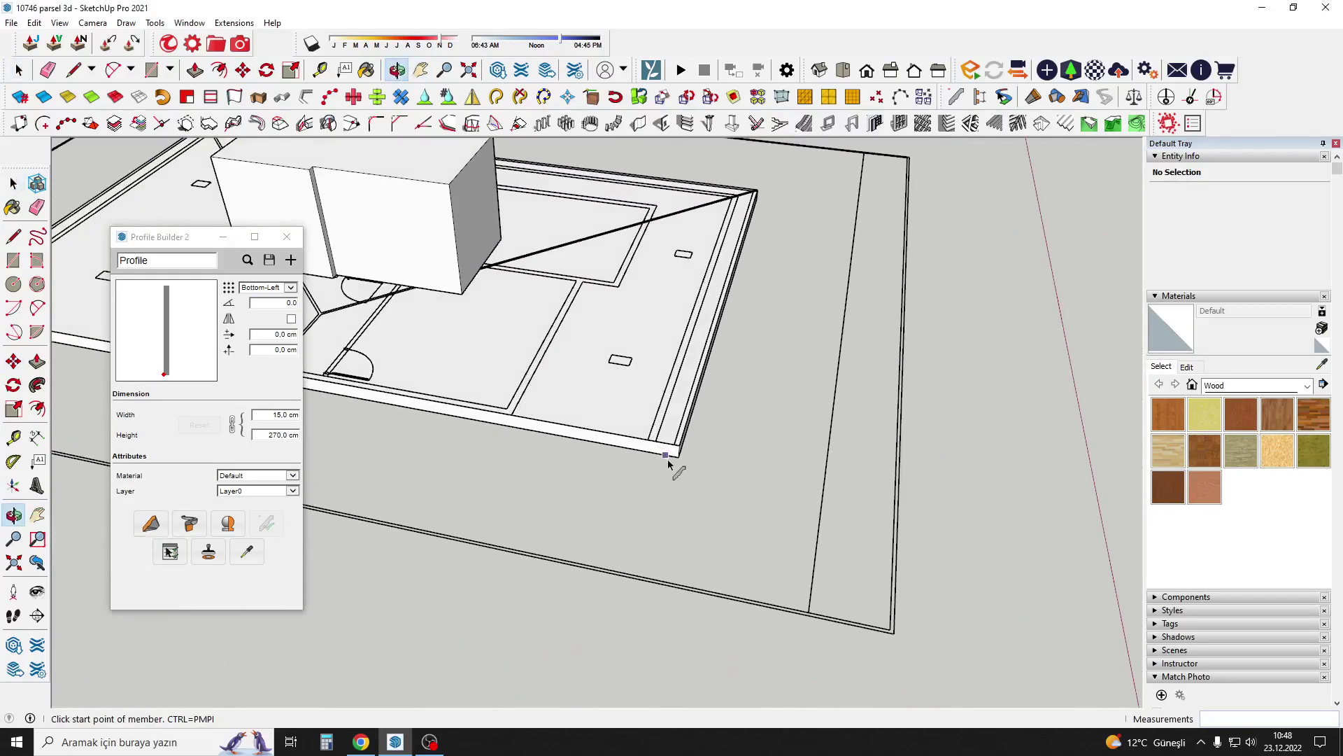
{"action": "left_click", "coordinate": [680, 445]}
{"action": "scroll", "coordinate": [679, 446], "scroll_direction": "down", "scroll_amount": 3}
{"action": "scroll", "coordinate": [602, 455], "scroll_direction": "up", "scroll_amount": 2}
{"action": "scroll", "coordinate": [664, 451], "scroll_direction": "up", "scroll_amount": 2}
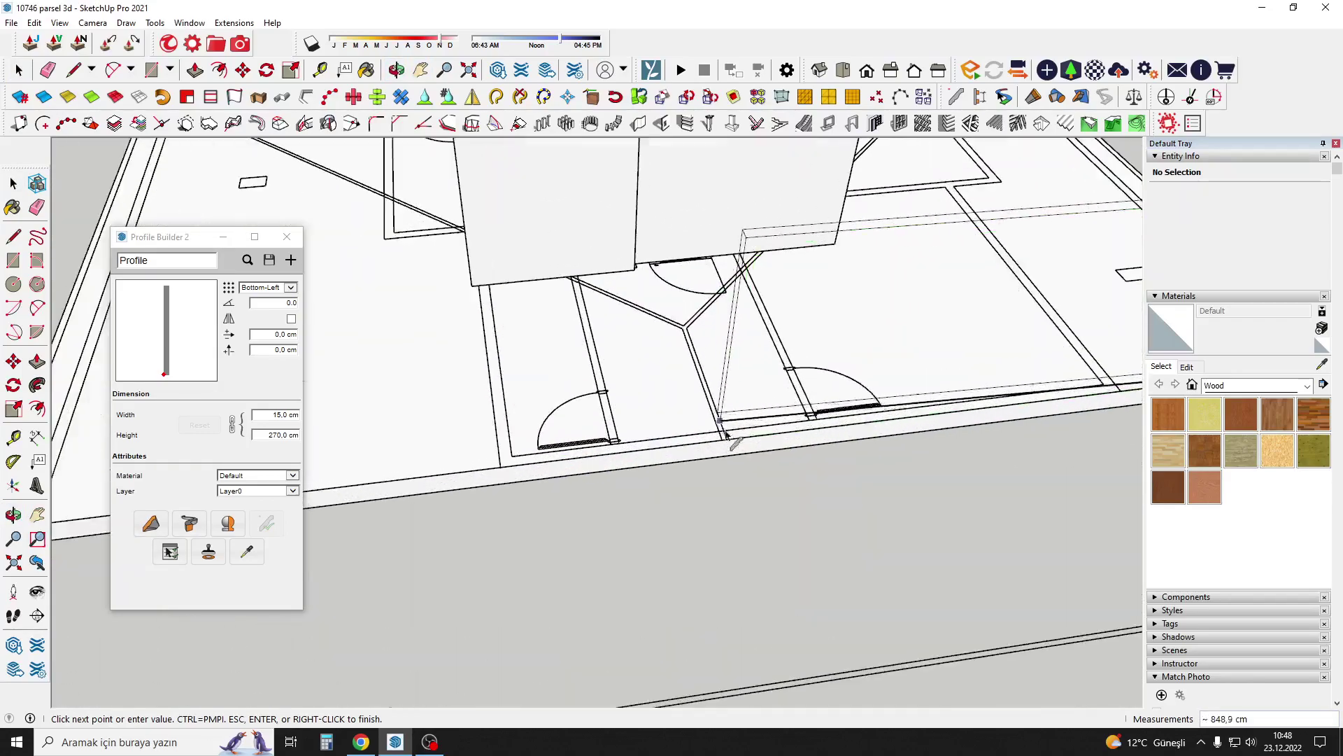
{"action": "scroll", "coordinate": [724, 445], "scroll_direction": "up", "scroll_amount": 2}
{"action": "scroll", "coordinate": [720, 440], "scroll_direction": "up", "scroll_amount": 1}
{"action": "scroll", "coordinate": [723, 440], "scroll_direction": "up", "scroll_amount": 2}
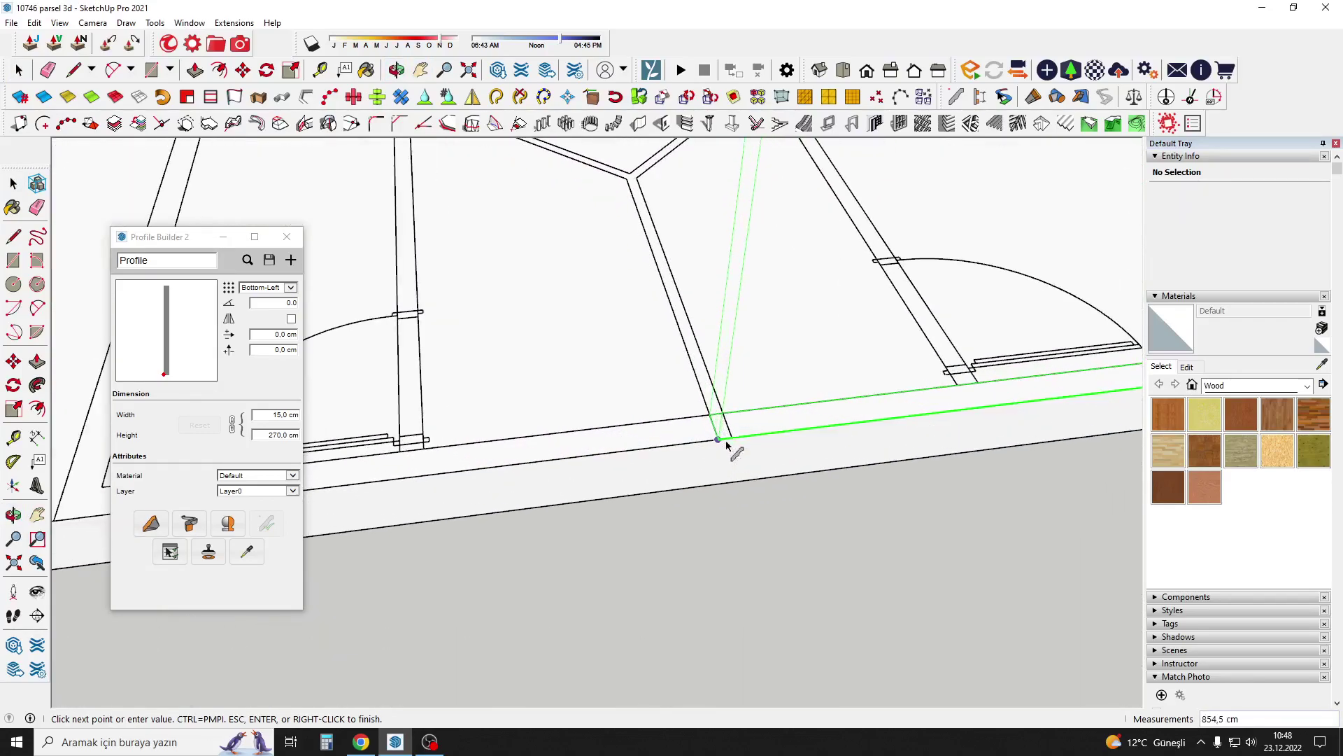
{"action": "scroll", "coordinate": [725, 441], "scroll_direction": "up", "scroll_amount": 1}
{"action": "scroll", "coordinate": [722, 452], "scroll_direction": "down", "scroll_amount": 2}
{"action": "scroll", "coordinate": [749, 444], "scroll_direction": "up", "scroll_amount": 1}
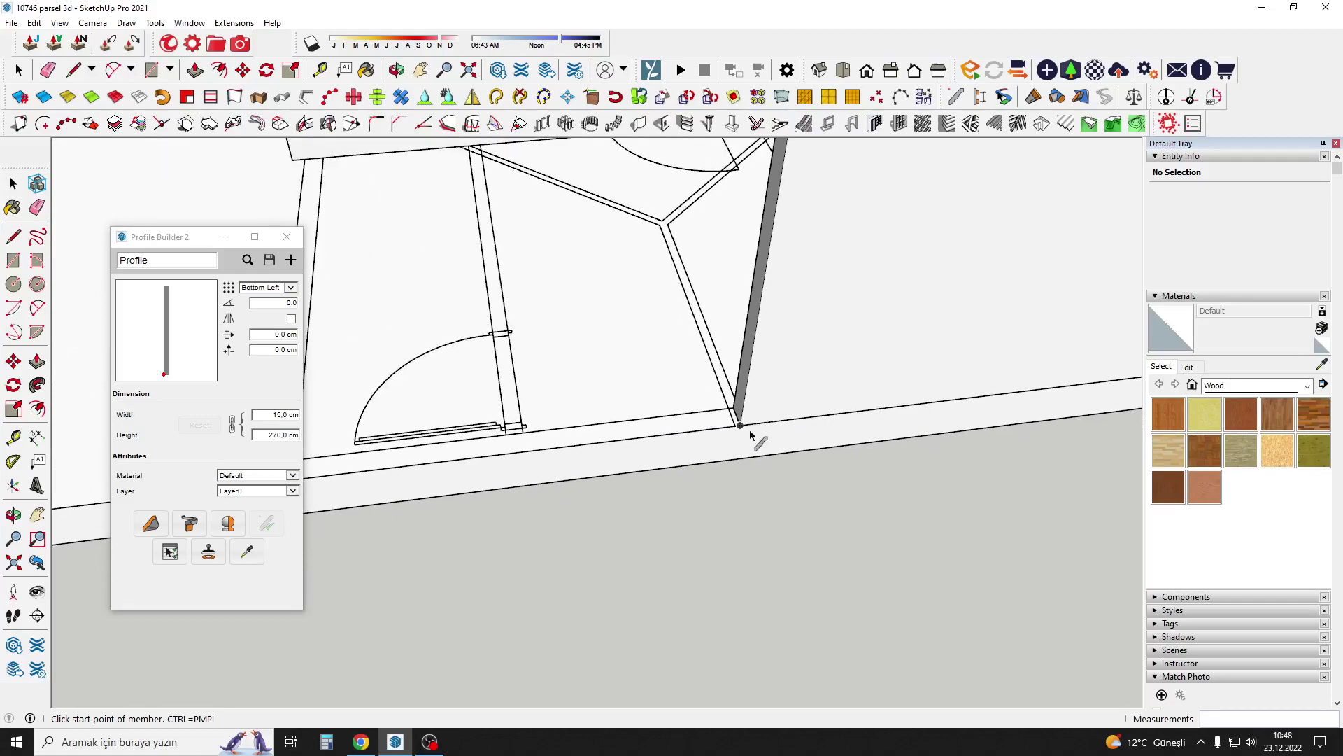
{"action": "scroll", "coordinate": [749, 435], "scroll_direction": "up", "scroll_amount": 1}
{"action": "left_click", "coordinate": [741, 428]}
{"action": "scroll", "coordinate": [728, 392], "scroll_direction": "up", "scroll_amount": 1}
{"action": "key", "text": "Return"}
{"action": "scroll", "coordinate": [708, 327], "scroll_direction": "down", "scroll_amount": 3}
{"action": "scroll", "coordinate": [707, 333], "scroll_direction": "down", "scroll_amount": 3}
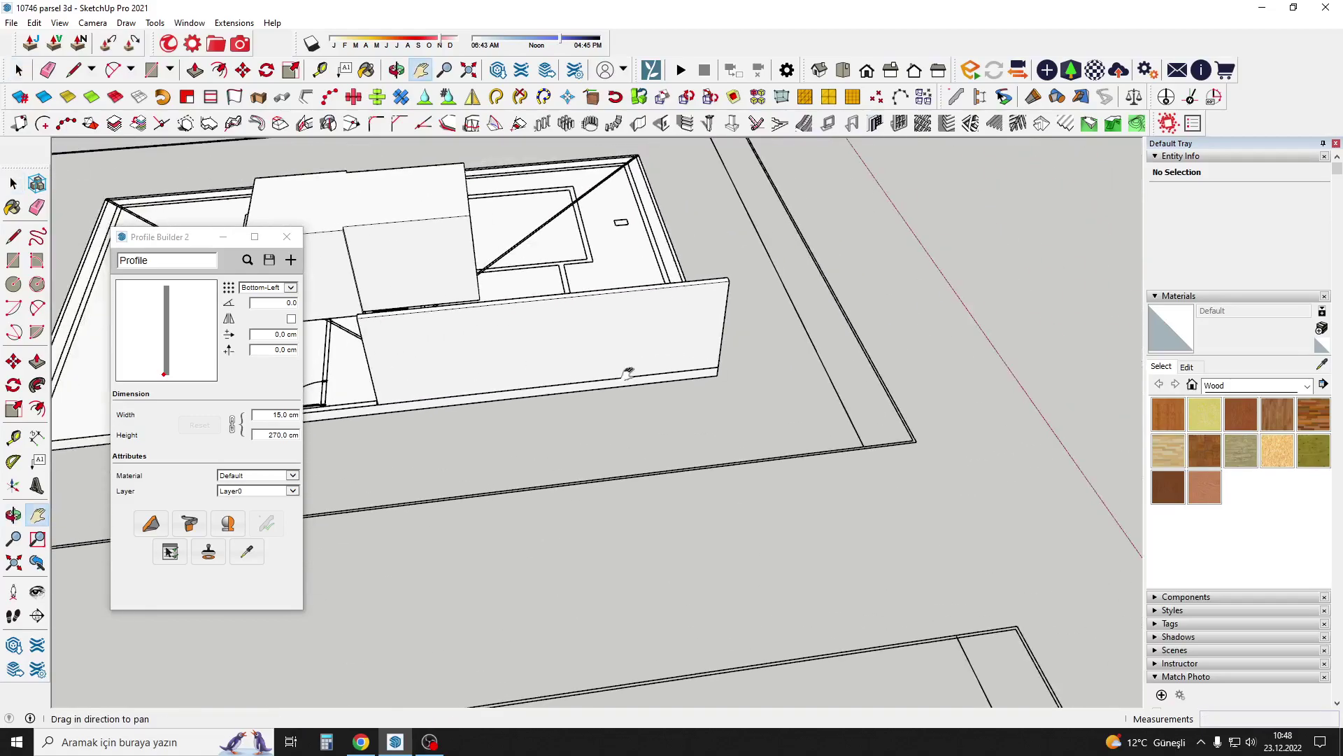
Move the new wall onto the slab edge and mirror it across the corner.
{"action": "middle_click_drag", "start_coordinate": [707, 334], "coordinate": [705, 338]}
{"action": "triple_click", "coordinate": [704, 343]}
{"action": "scroll", "coordinate": [768, 456], "scroll_direction": "up", "scroll_amount": 2}
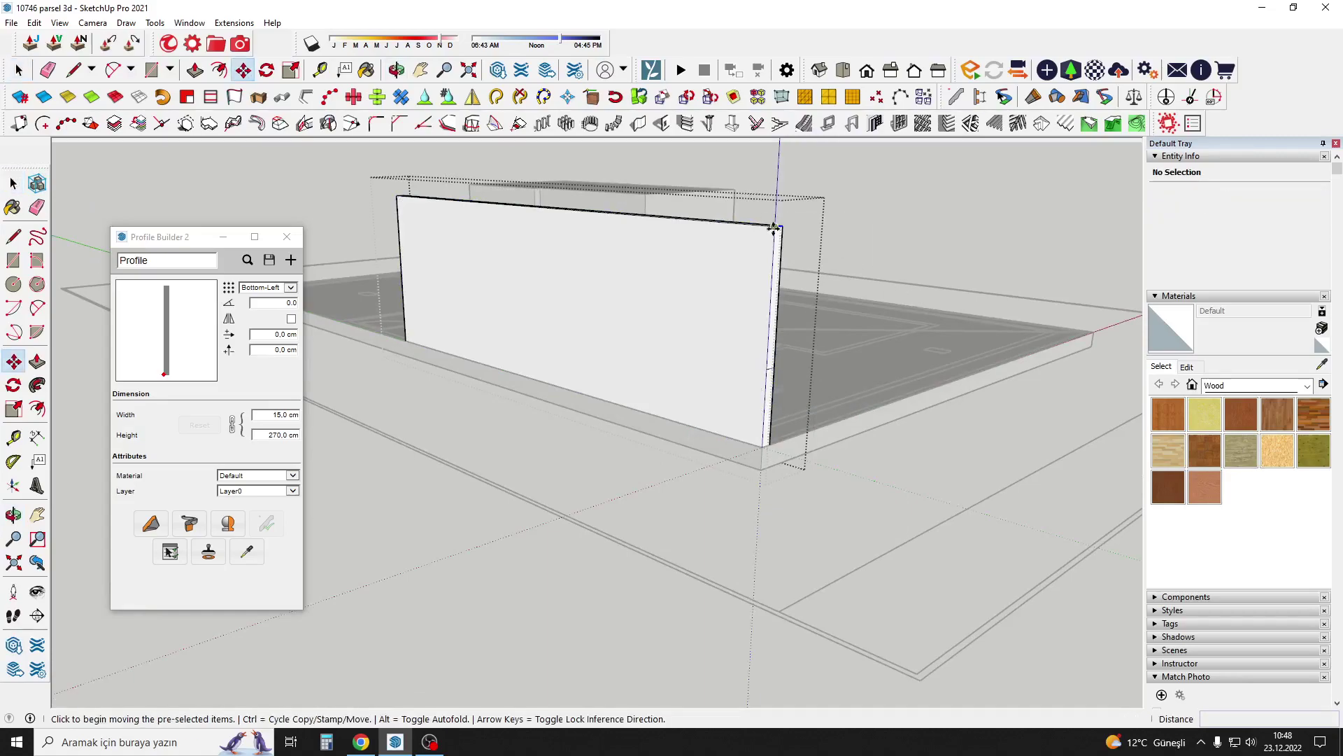
{"action": "left_click", "coordinate": [767, 369]}
{"action": "scroll", "coordinate": [768, 369], "scroll_direction": "down", "scroll_amount": 3}
{"action": "key", "text": "space"}
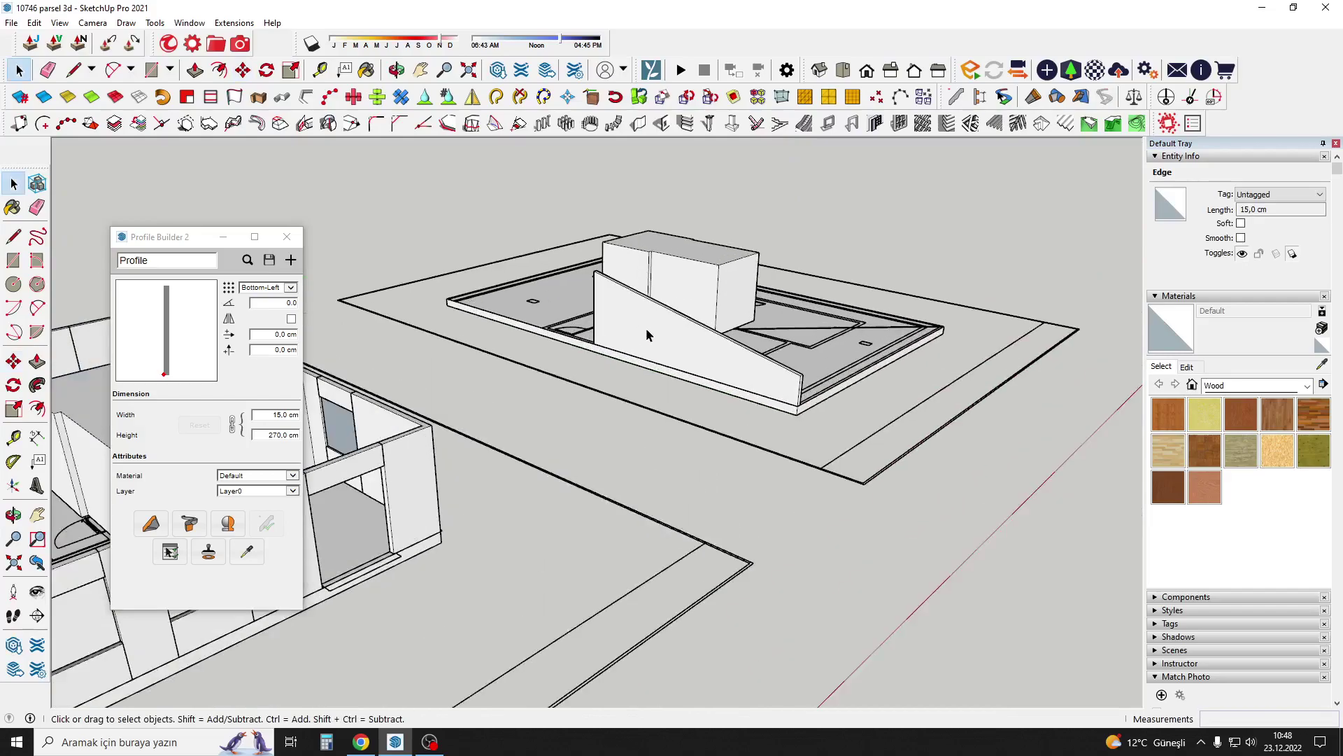
{"action": "left_click", "coordinate": [485, 119]}
{"action": "scroll", "coordinate": [595, 358], "scroll_direction": "up", "scroll_amount": 2}
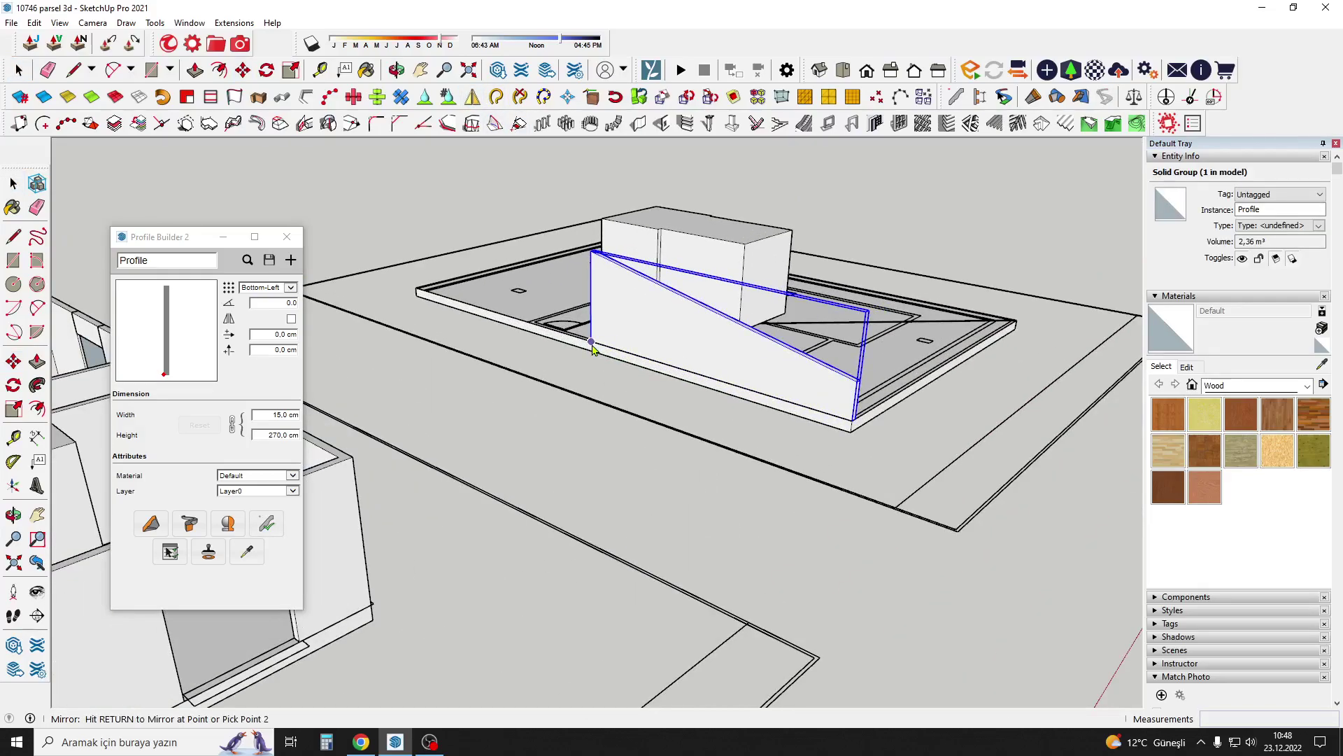
{"action": "scroll", "coordinate": [553, 363], "scroll_direction": "up", "scroll_amount": 1}
{"action": "key", "text": "Return"}
{"action": "scroll", "coordinate": [549, 414], "scroll_direction": "down", "scroll_amount": 3}
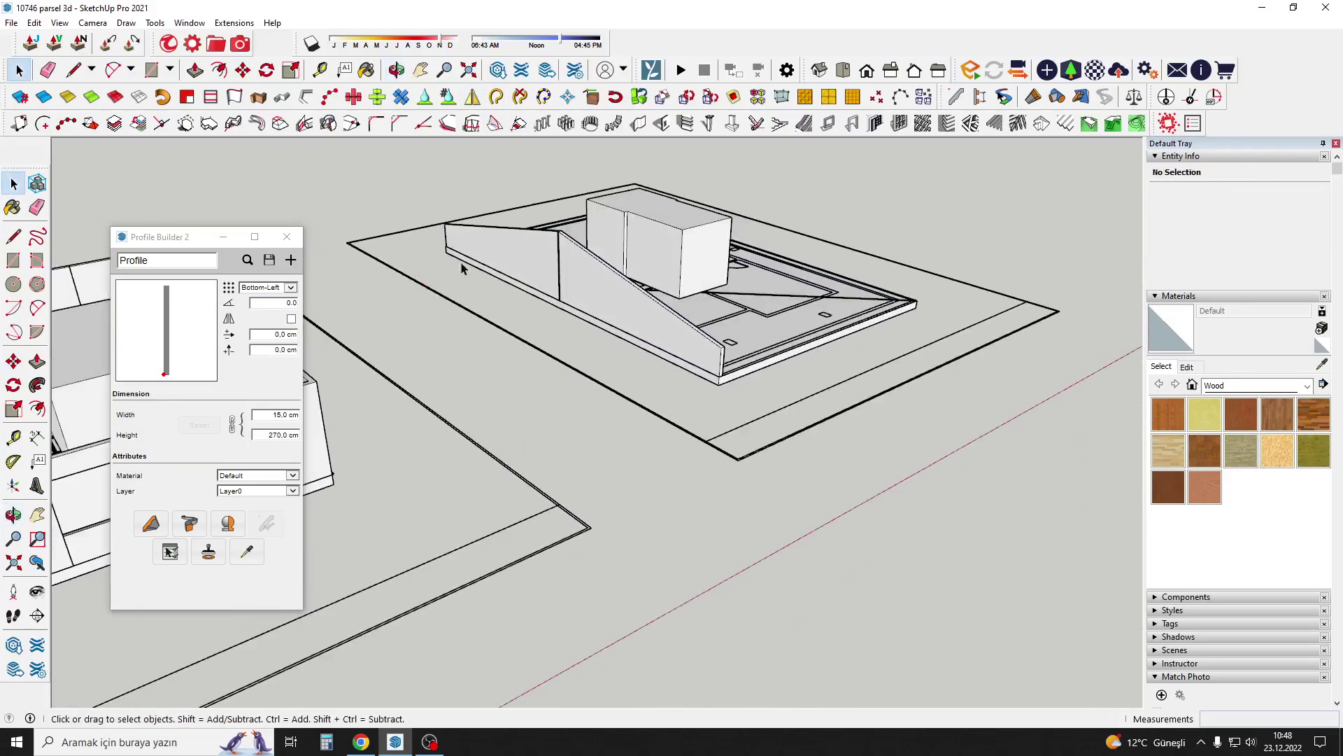
Extend the walls to the platform corner and finish the wall run.
{"action": "mouse_move", "coordinate": [549, 414]}
{"action": "middle_mouse_down"}
{"action": "mouse_move", "coordinate": [441, 343]}
{"action": "mouse_move", "coordinate": [399, 389]}
{"action": "middle_mouse_up"}
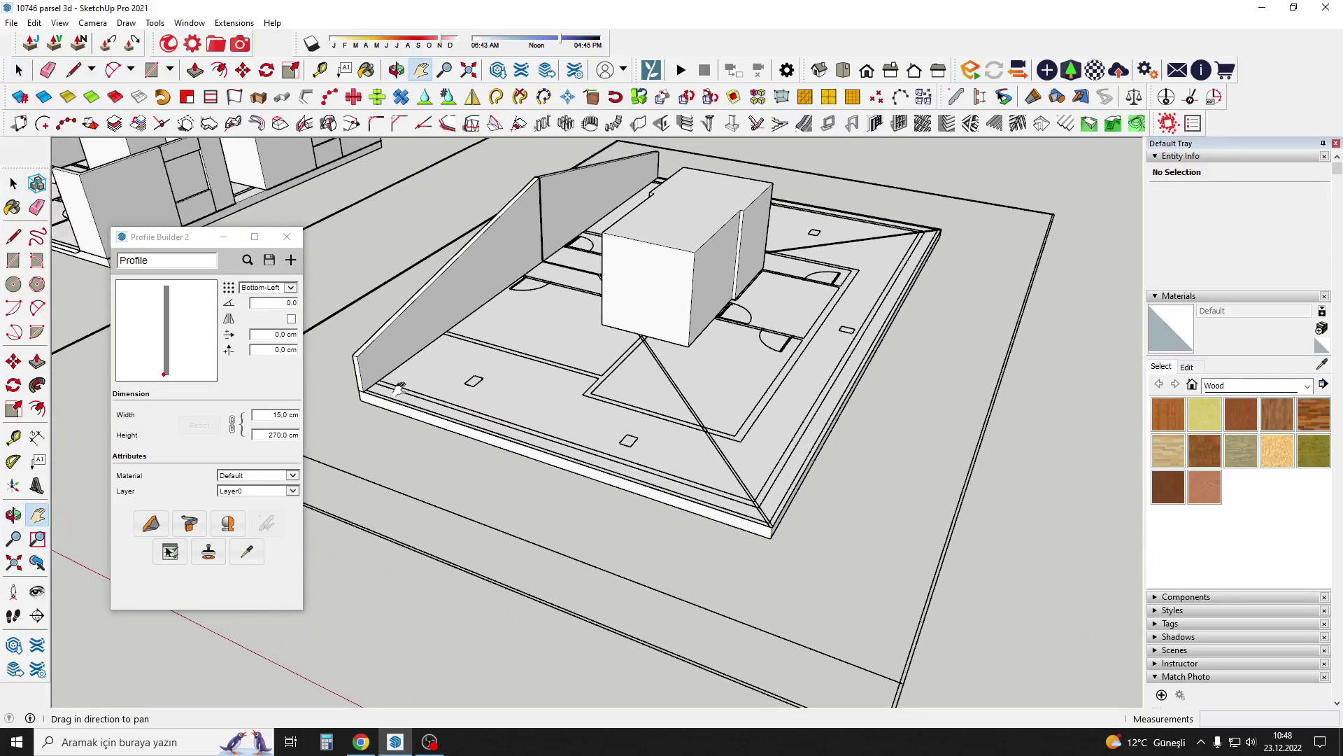
{"action": "scroll", "coordinate": [725, 397], "scroll_direction": "down", "scroll_amount": 3}
{"action": "middle_click_drag", "start_coordinate": [630, 392], "coordinate": [724, 396]}
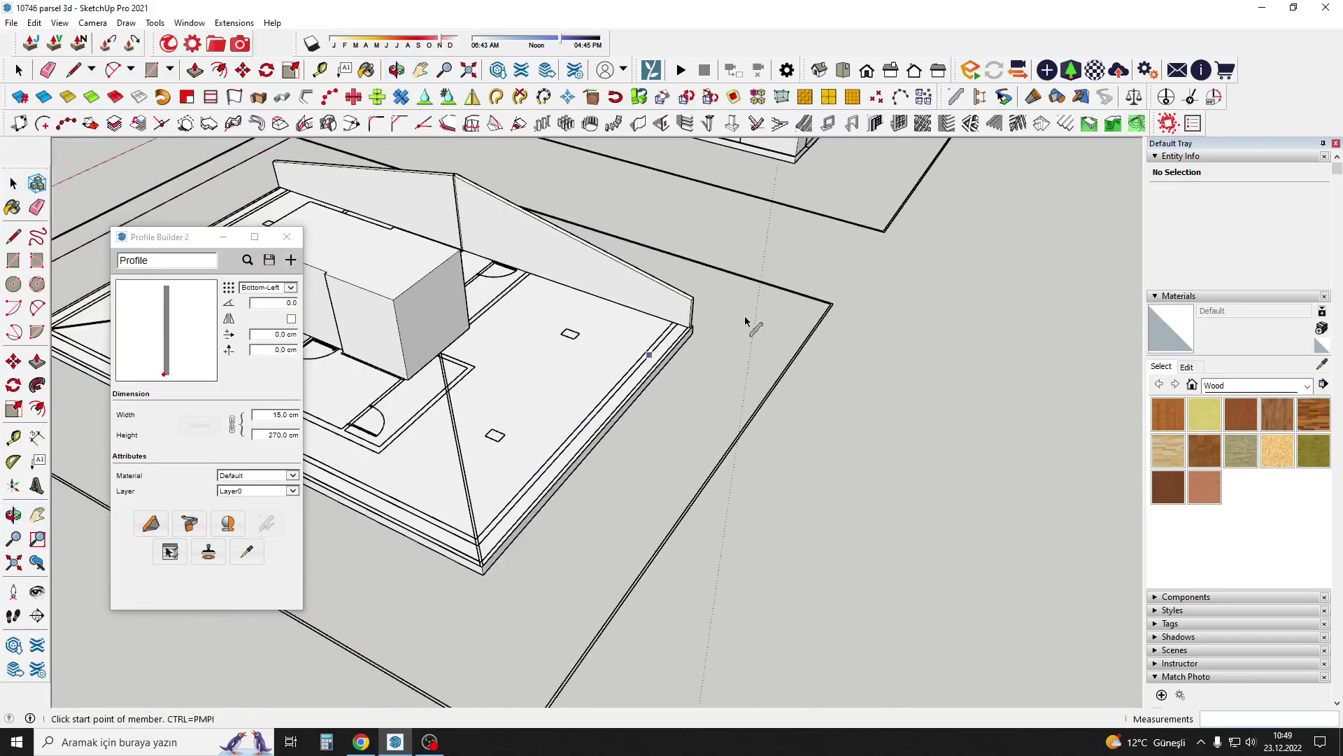
{"action": "mouse_move", "coordinate": [757, 329]}
{"action": "middle_mouse_down"}
{"action": "mouse_move", "coordinate": [978, 368]}
{"action": "mouse_move", "coordinate": [770, 349]}
{"action": "middle_mouse_up"}
{"action": "scroll", "coordinate": [530, 381], "scroll_direction": "up", "scroll_amount": 5}
{"action": "scroll", "coordinate": [481, 336], "scroll_direction": "up", "scroll_amount": 3}
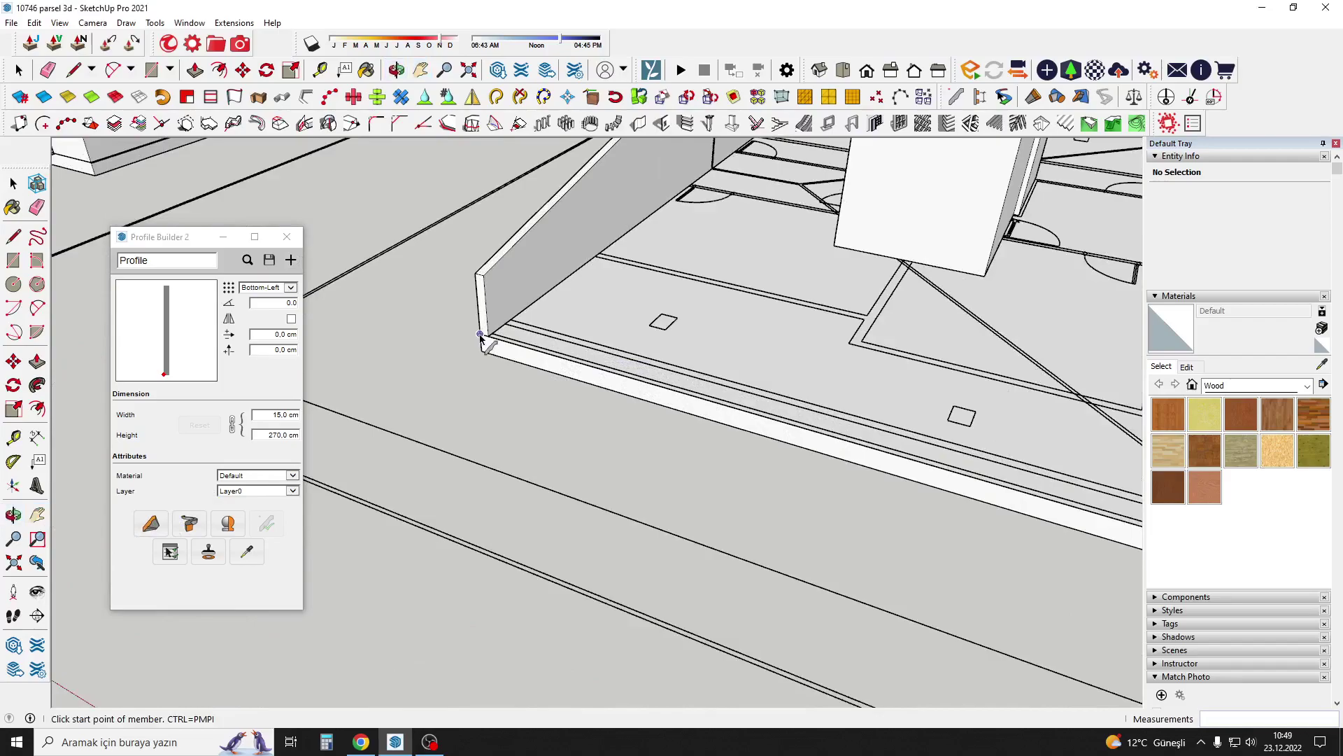
{"action": "scroll", "coordinate": [504, 341], "scroll_direction": "down", "scroll_amount": 5}
{"action": "scroll", "coordinate": [645, 456], "scroll_direction": "up", "scroll_amount": 5}
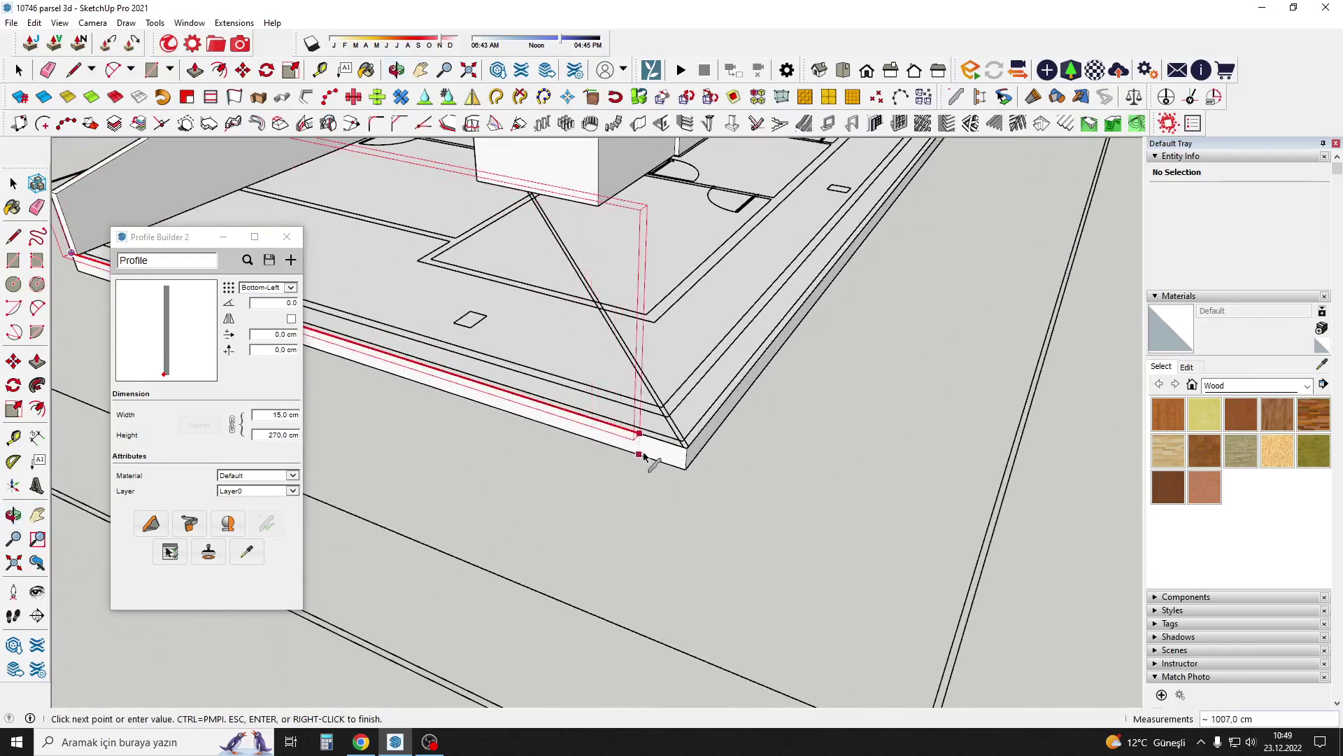
{"action": "middle_click_drag", "start_coordinate": [690, 451], "coordinate": [350, 470]}
{"action": "scroll", "coordinate": [698, 509], "scroll_direction": "down", "scroll_amount": 3}
{"action": "middle_click_drag", "start_coordinate": [698, 509], "coordinate": [623, 437]}
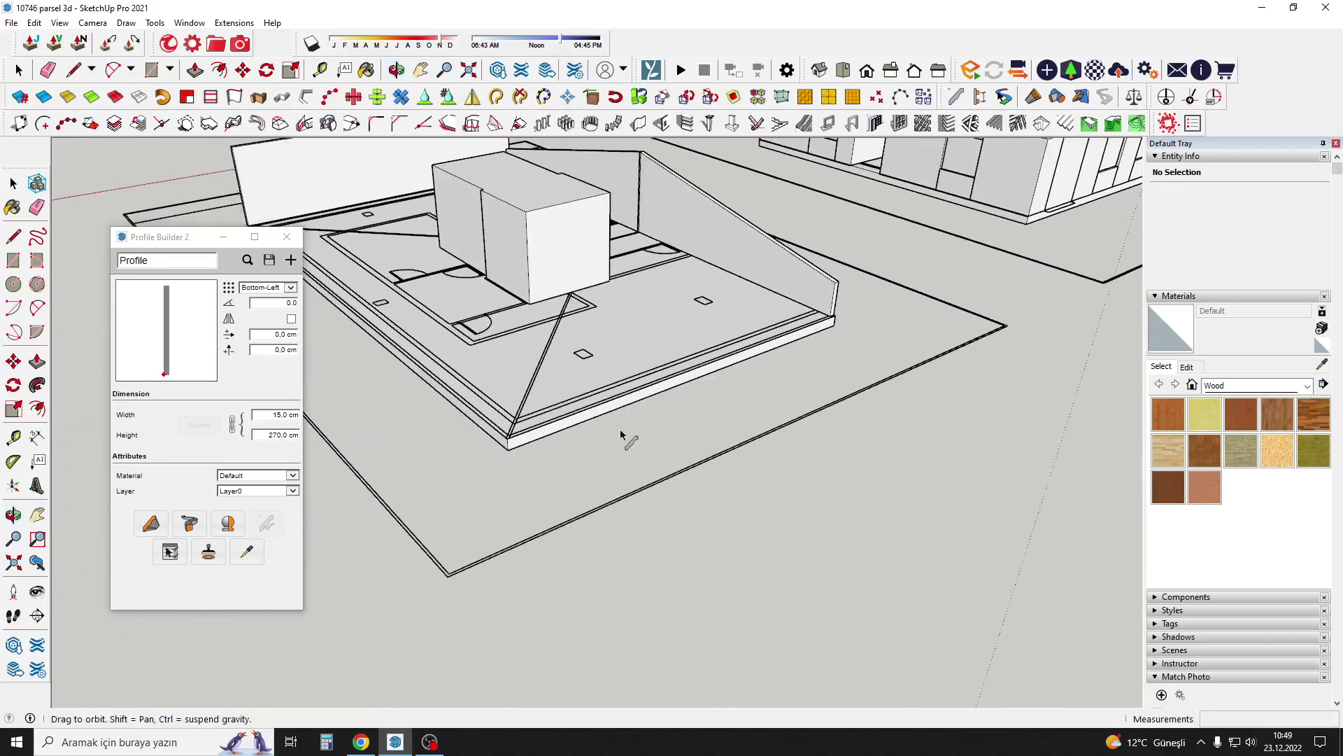
{"action": "scroll", "coordinate": [506, 454], "scroll_direction": "up", "scroll_amount": 4}
{"action": "scroll", "coordinate": [507, 454], "scroll_direction": "up", "scroll_amount": 2}
{"action": "scroll", "coordinate": [471, 430], "scroll_direction": "down", "scroll_amount": 5}
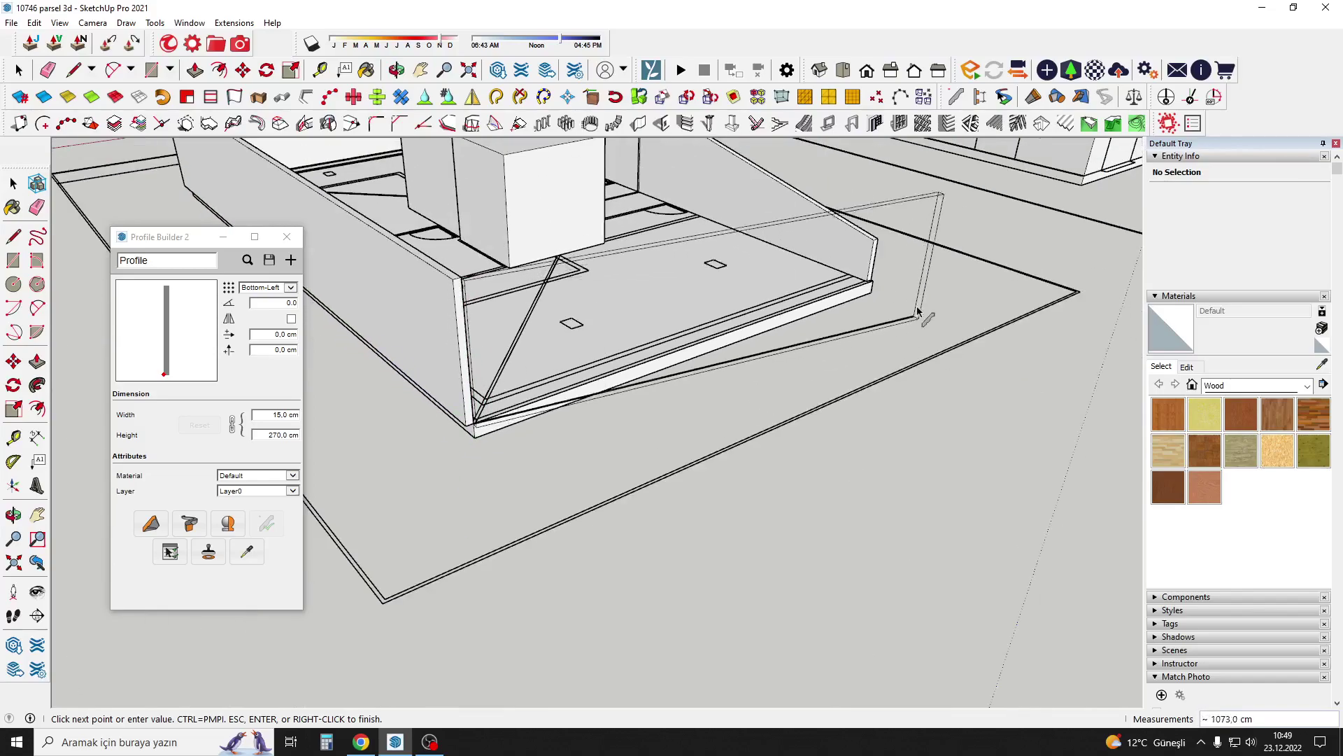
{"action": "scroll", "coordinate": [850, 290], "scroll_direction": "up", "scroll_amount": 5}
{"action": "scroll", "coordinate": [838, 300], "scroll_direction": "up", "scroll_amount": 2}
{"action": "scroll", "coordinate": [833, 318], "scroll_direction": "up", "scroll_amount": 1}
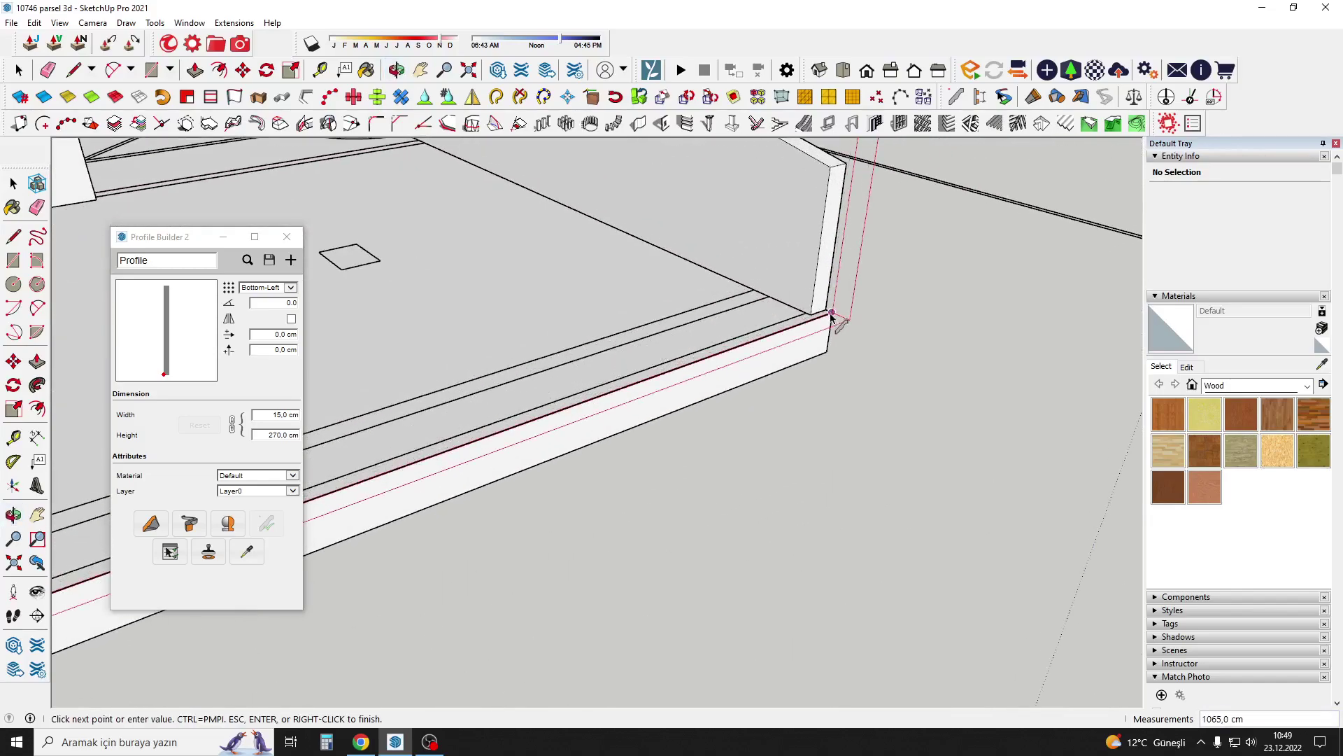
{"action": "left_click", "coordinate": [833, 314]}
{"action": "key", "text": "Return"}
{"action": "scroll", "coordinate": [769, 315], "scroll_direction": "down", "scroll_amount": 5}
{"action": "scroll", "coordinate": [682, 254], "scroll_direction": "up", "scroll_amount": 5}
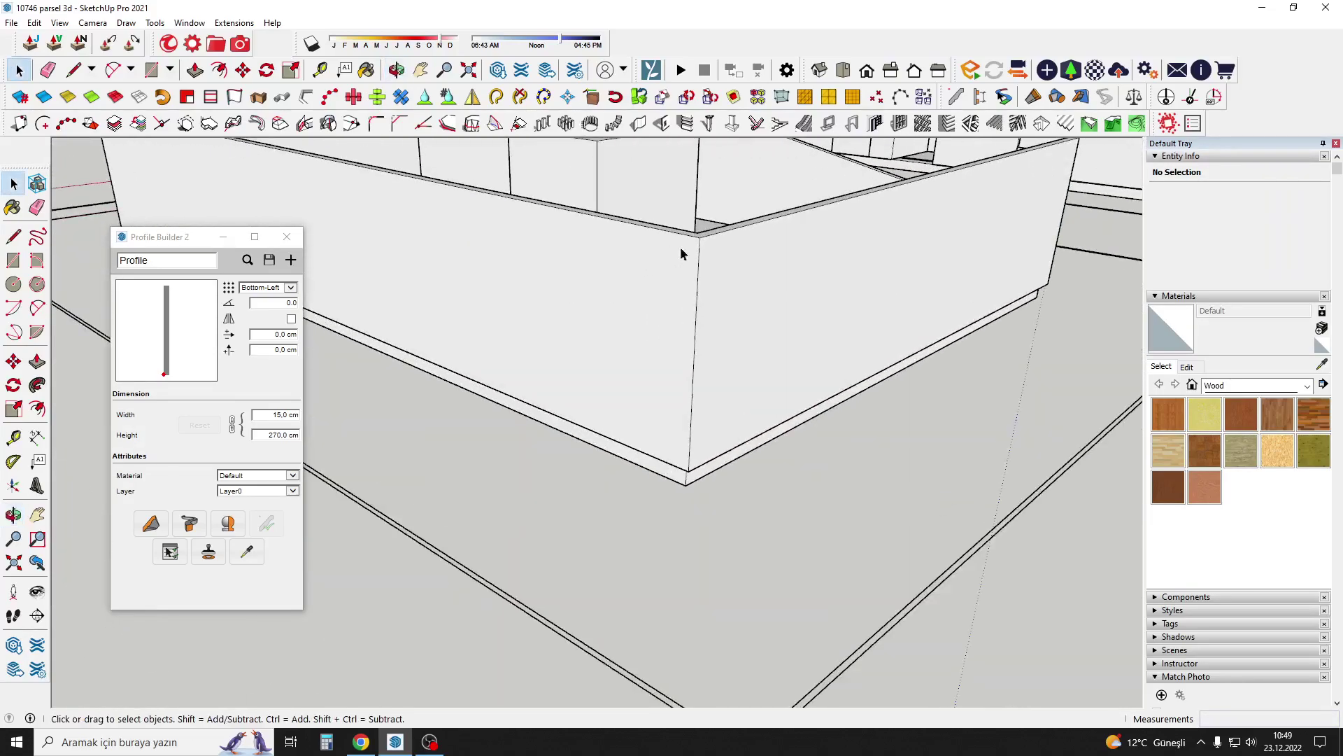
Fix a guide line along the wall corner and recentre the view on the building.
{"action": "left_click", "coordinate": [697, 449]}
{"action": "key", "text": "space"}
{"action": "scroll", "coordinate": [715, 236], "scroll_direction": "up", "scroll_amount": 2}
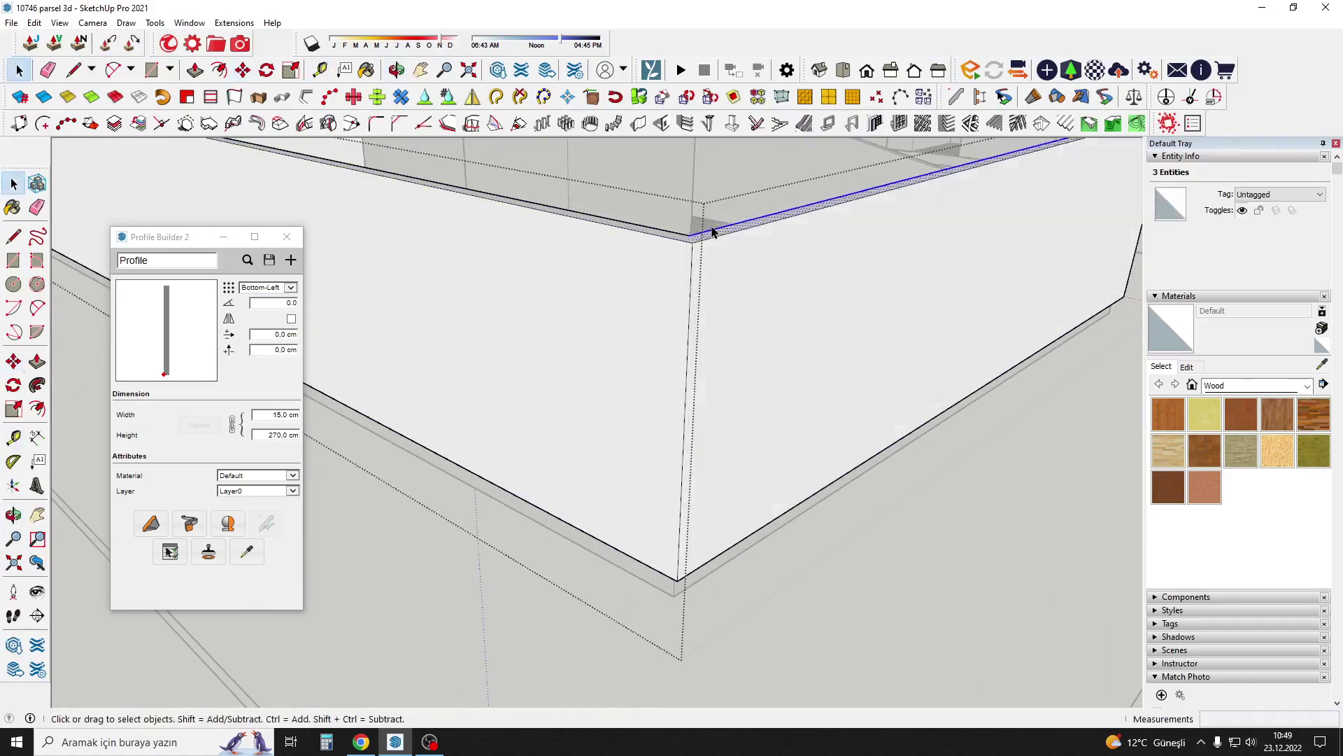
{"action": "scroll", "coordinate": [712, 234], "scroll_direction": "up", "scroll_amount": 3}
{"action": "scroll", "coordinate": [711, 234], "scroll_direction": "down", "scroll_amount": 3}
{"action": "scroll", "coordinate": [706, 237], "scroll_direction": "up", "scroll_amount": 1}
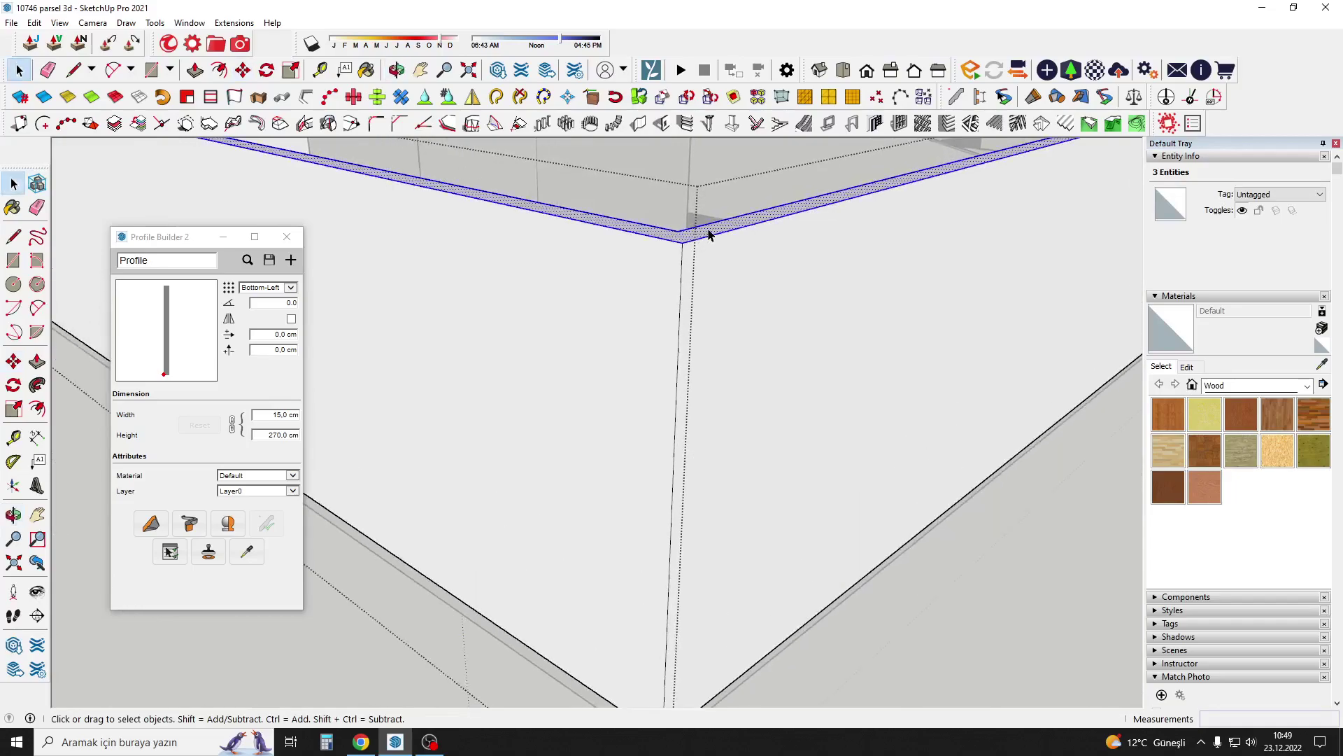
{"action": "key", "text": "m"}
{"action": "left_click", "coordinate": [728, 268]}
{"action": "scroll", "coordinate": [733, 325], "scroll_direction": "down", "scroll_amount": 3}
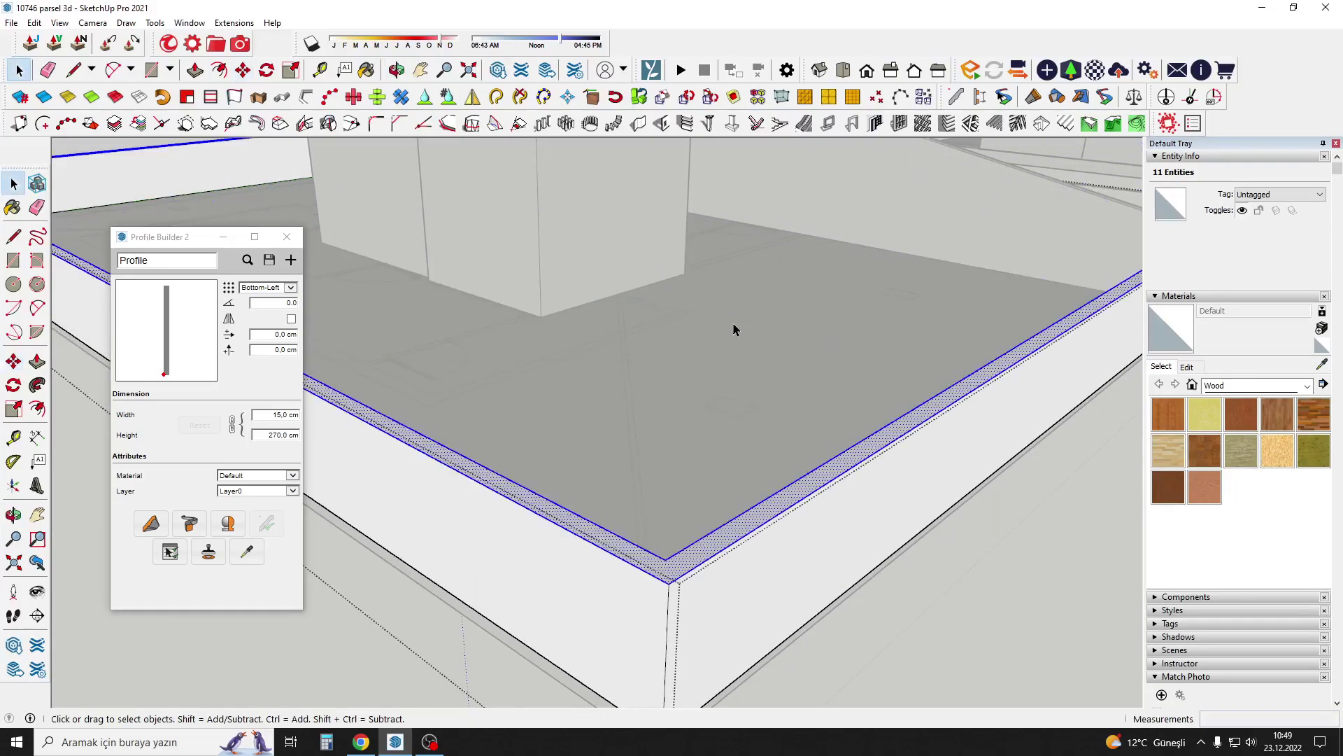
{"action": "key", "text": "space"}
{"action": "scroll", "coordinate": [684, 323], "scroll_direction": "down", "scroll_amount": 3}
{"action": "left_click", "coordinate": [870, 359]}
{"action": "mouse_move", "coordinate": [870, 360]}
{"action": "middle_mouse_down", "text": "shift"}
{"action": "mouse_move", "coordinate": [825, 280]}
{"action": "mouse_move", "coordinate": [633, 329]}
{"action": "middle_mouse_up", "text": "shift"}
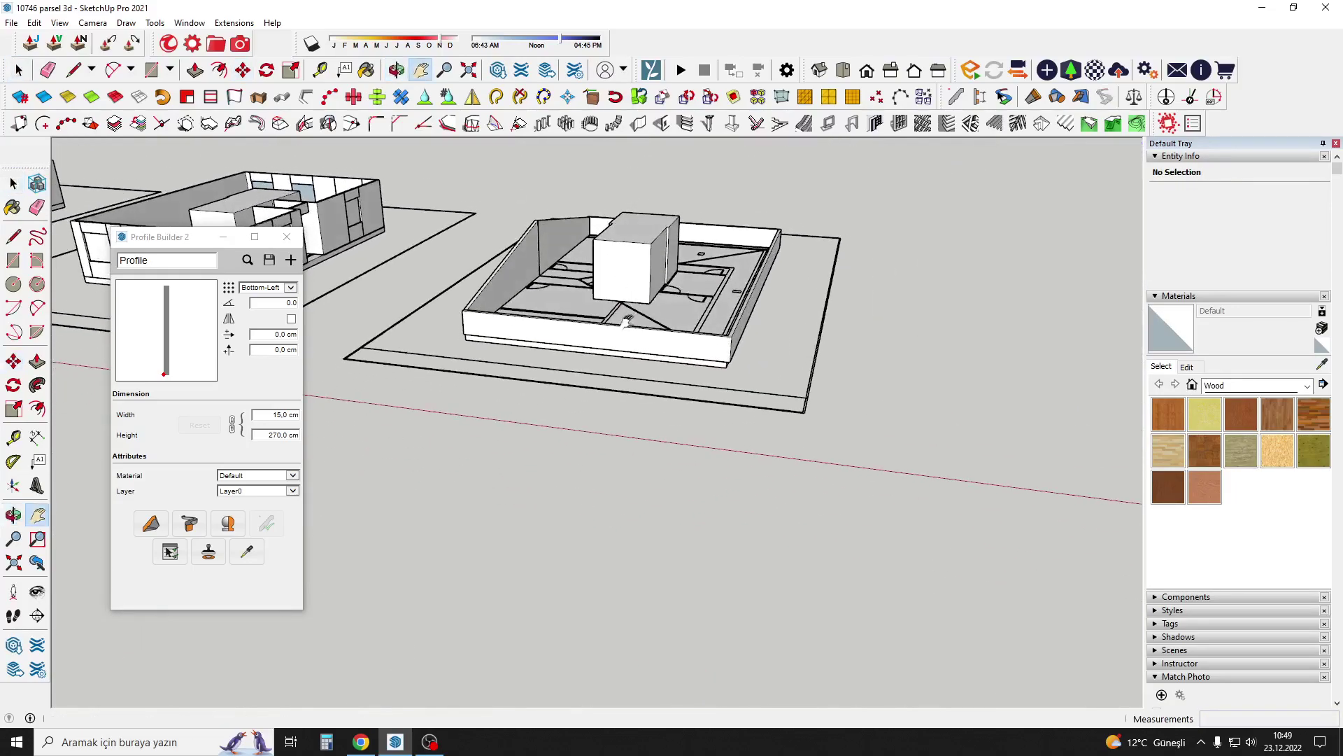
Hide the building's outer group and the central cube.
{"action": "right_click", "coordinate": [630, 342]}
{"action": "left_click", "coordinate": [667, 374]}
{"action": "right_click", "coordinate": [673, 239]}
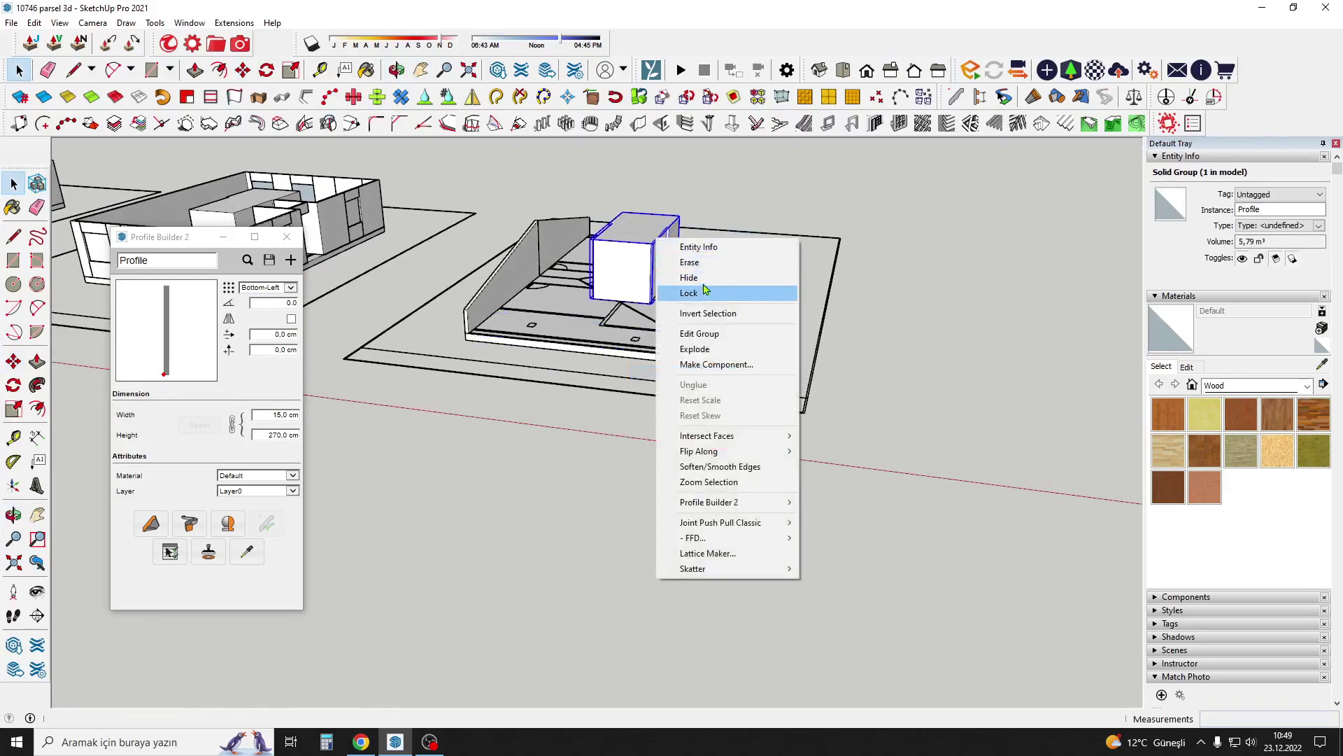
{"action": "left_click", "coordinate": [699, 276]}
{"action": "scroll", "coordinate": [559, 308], "scroll_direction": "up", "scroll_amount": 3}
{"action": "scroll", "coordinate": [551, 304], "scroll_direction": "up", "scroll_amount": 3}
{"action": "key", "text": "l"}
{"action": "scroll", "coordinate": [549, 301], "scroll_direction": "up", "scroll_amount": 3}
Select the wall group and frame the whole floor plan for the roof lines.
{"action": "scroll", "coordinate": [543, 287], "scroll_direction": "up", "scroll_amount": 2}
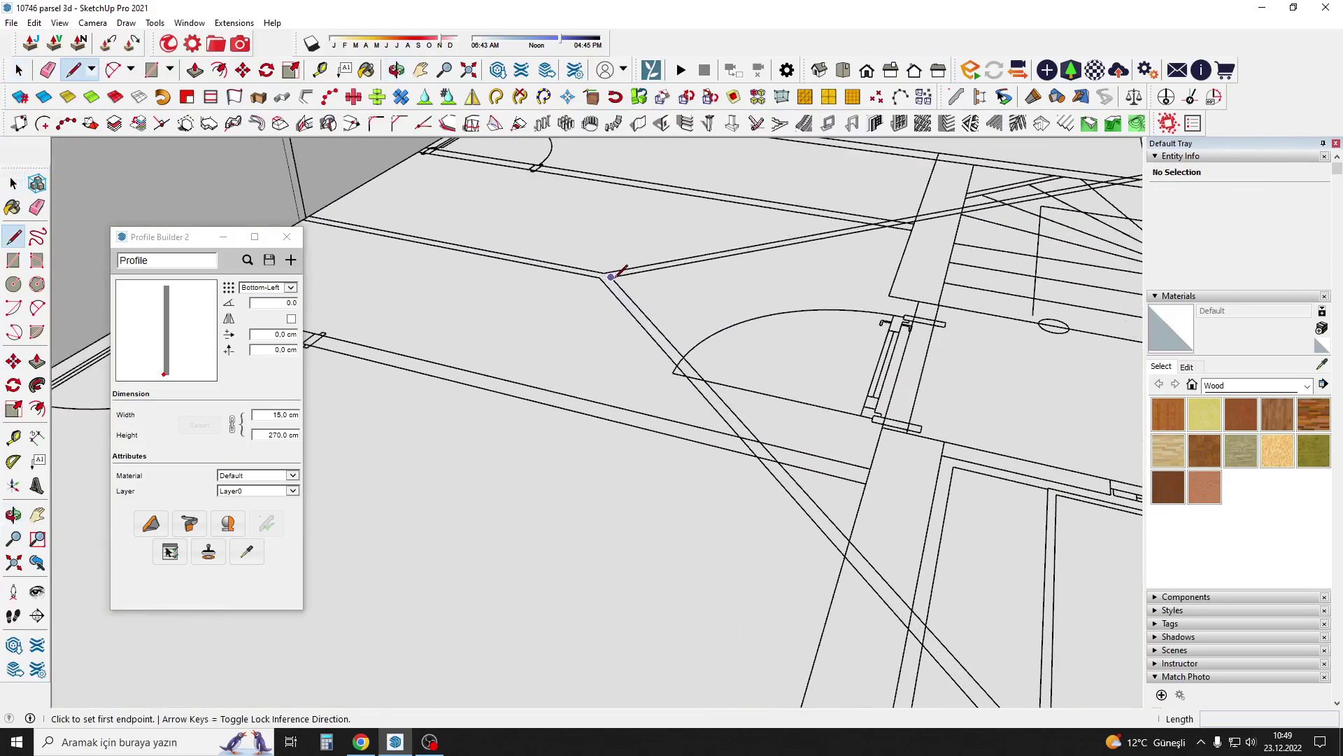
{"action": "scroll", "coordinate": [525, 266], "scroll_direction": "down", "scroll_amount": 2}
{"action": "scroll", "coordinate": [508, 238], "scroll_direction": "down", "scroll_amount": 2}
{"action": "scroll", "coordinate": [490, 217], "scroll_direction": "up", "scroll_amount": 2}
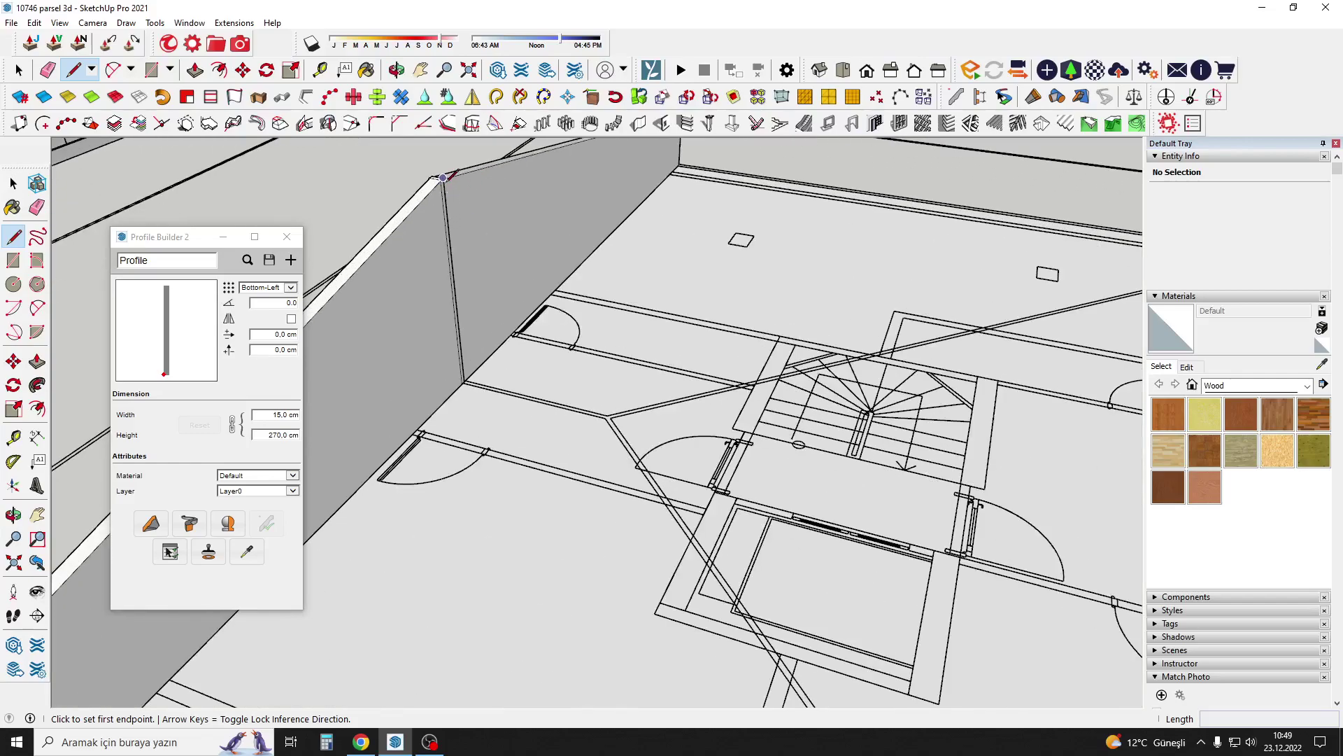
{"action": "scroll", "coordinate": [442, 178], "scroll_direction": "up", "scroll_amount": 2}
{"action": "left_click", "coordinate": [461, 169]}
{"action": "key", "text": "m"}
{"action": "scroll", "coordinate": [472, 210], "scroll_direction": "up", "scroll_amount": 3}
{"action": "scroll", "coordinate": [480, 246], "scroll_direction": "down", "scroll_amount": 2}
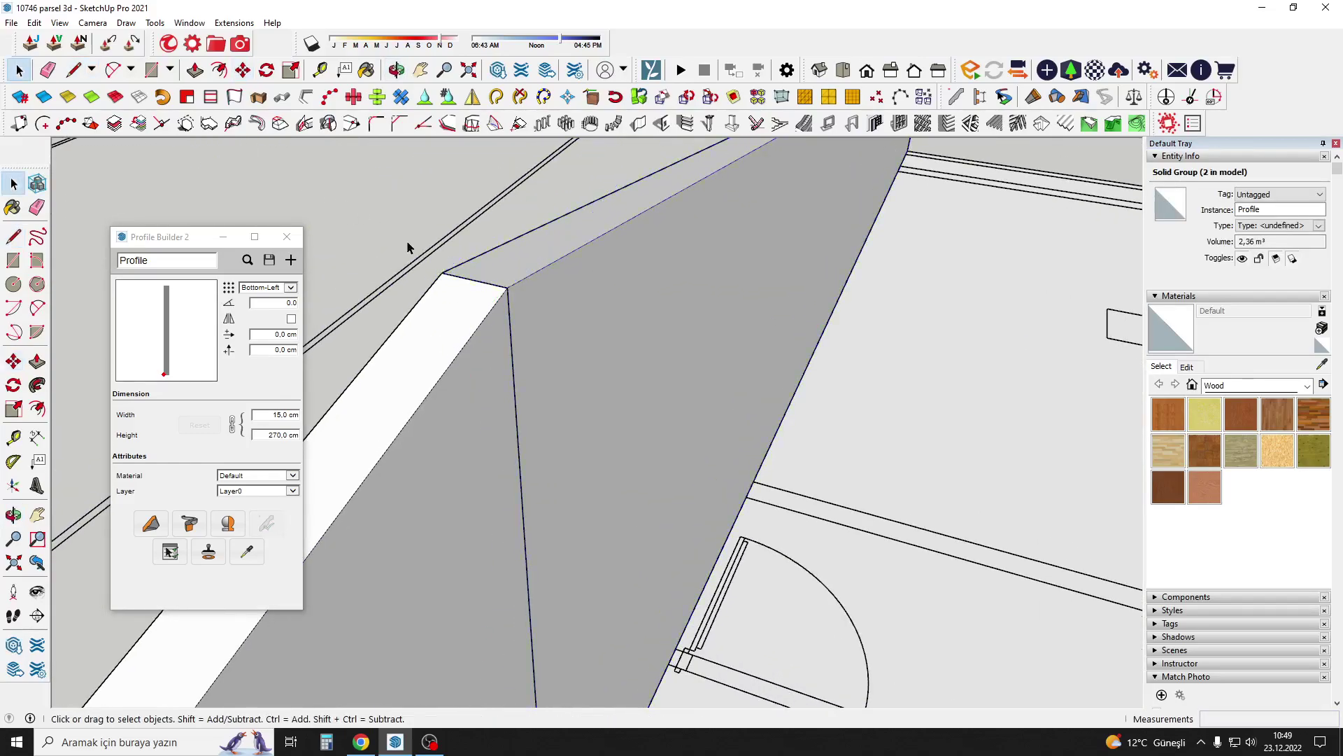
{"action": "scroll", "coordinate": [420, 253], "scroll_direction": "down", "scroll_amount": 3}
{"action": "key", "text": "l"}
{"action": "scroll", "coordinate": [580, 429], "scroll_direction": "up", "scroll_amount": 2}
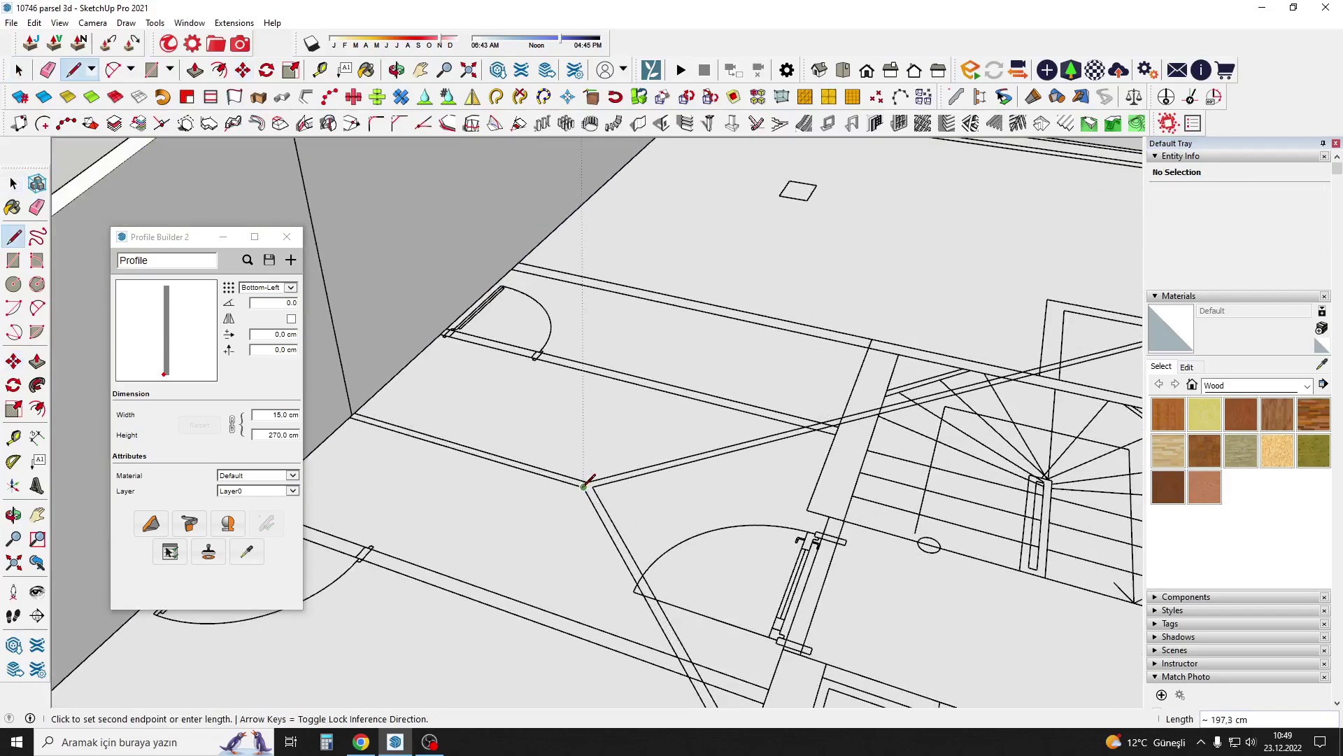
{"action": "scroll", "coordinate": [580, 428], "scroll_direction": "down", "scroll_amount": 5}
{"action": "middle_click_drag", "start_coordinate": [580, 429], "coordinate": [735, 387]}
{"action": "scroll", "coordinate": [734, 389], "scroll_direction": "up", "scroll_amount": 3}
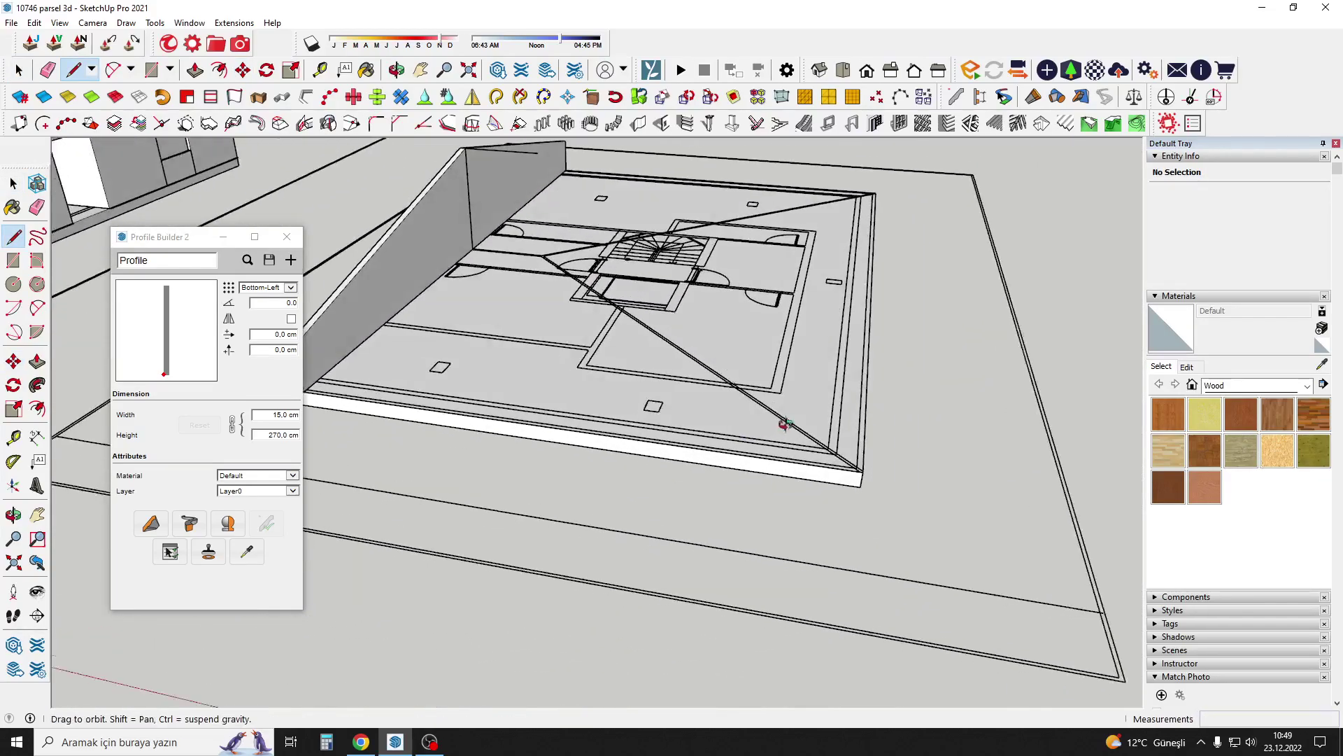
Draw lines from the slab corner to the centre, closing a triangular roof face.
{"action": "left_click", "coordinate": [903, 633]}
{"action": "scroll", "coordinate": [942, 455], "scroll_direction": "up", "scroll_amount": 2}
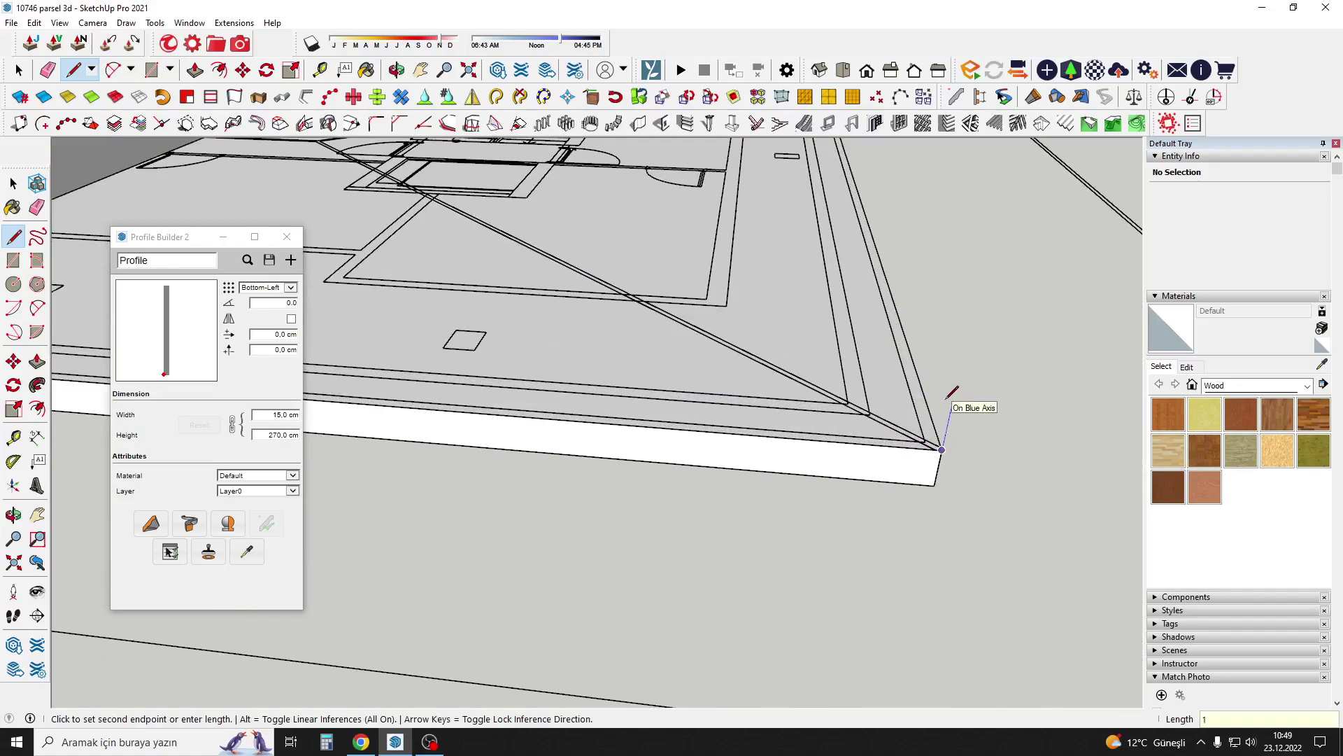
{"action": "scroll", "coordinate": [953, 392], "scroll_direction": "down", "scroll_amount": 4}
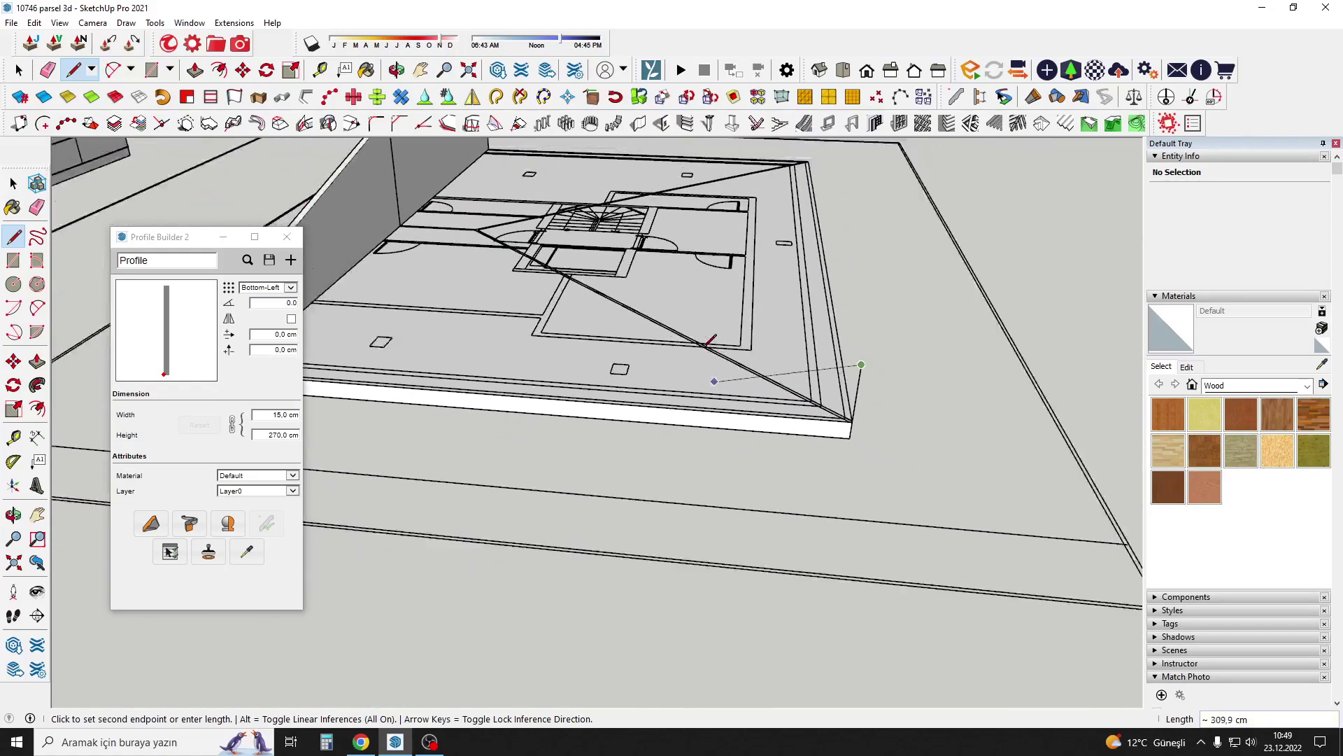
{"action": "scroll", "coordinate": [608, 303], "scroll_direction": "down", "scroll_amount": 2}
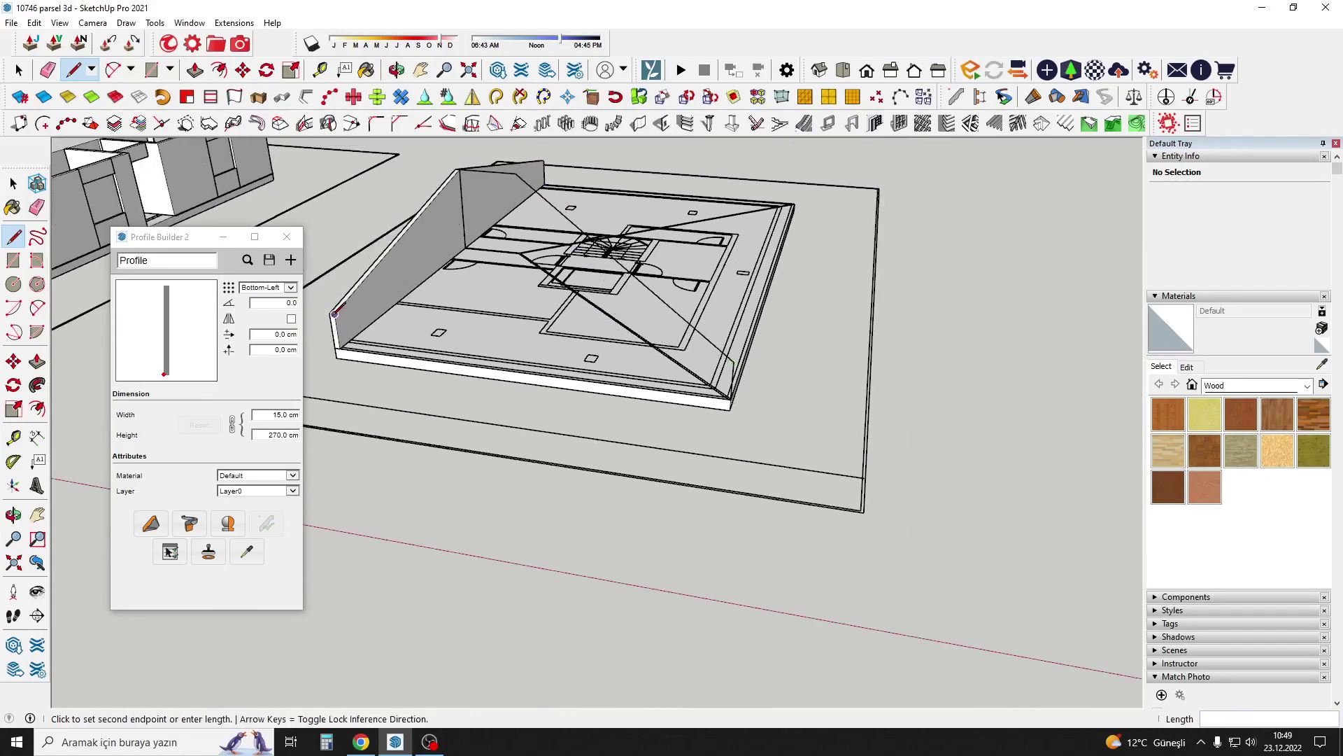
{"action": "left_click", "coordinate": [471, 166]}
{"action": "mouse_move", "coordinate": [470, 168]}
{"action": "middle_mouse_down"}
{"action": "mouse_move", "coordinate": [489, 276]}
{"action": "mouse_move", "coordinate": [430, 150]}
{"action": "middle_mouse_up"}
Mirror the triangular face around the centre into a four-sided pyramid roof.
{"action": "key", "text": "space"}
{"action": "left_click", "coordinate": [492, 280]}
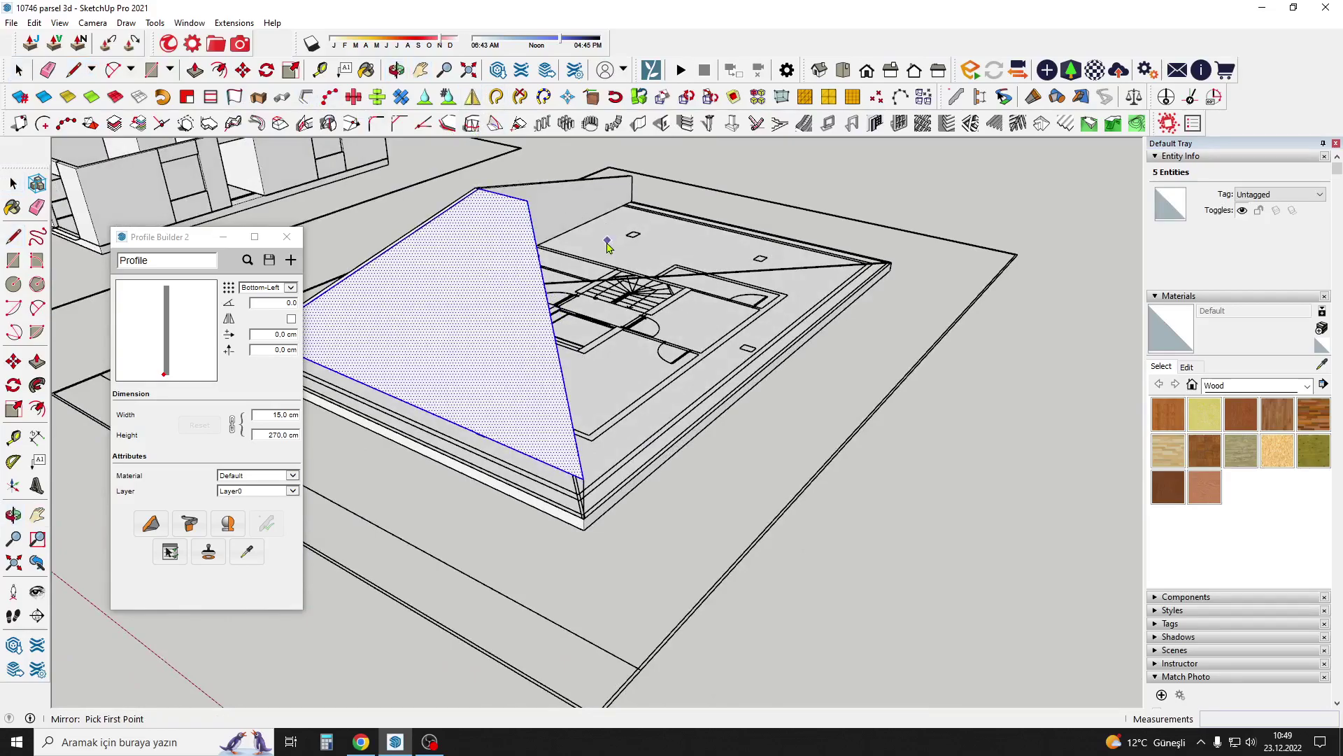
{"action": "scroll", "coordinate": [526, 205], "scroll_direction": "up", "scroll_amount": 2}
{"action": "left_click", "coordinate": [539, 227]}
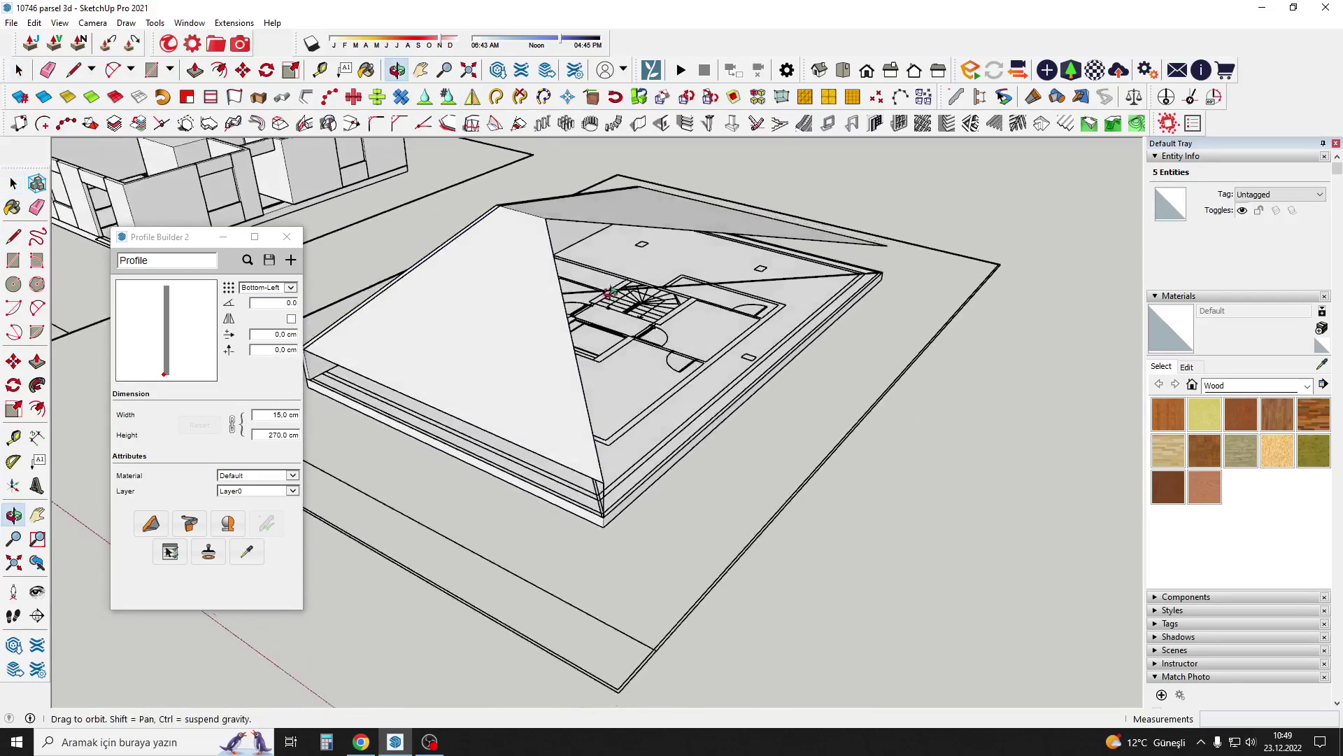
{"action": "middle_click_drag", "start_coordinate": [539, 228], "coordinate": [651, 361]}
{"action": "key", "text": "space"}
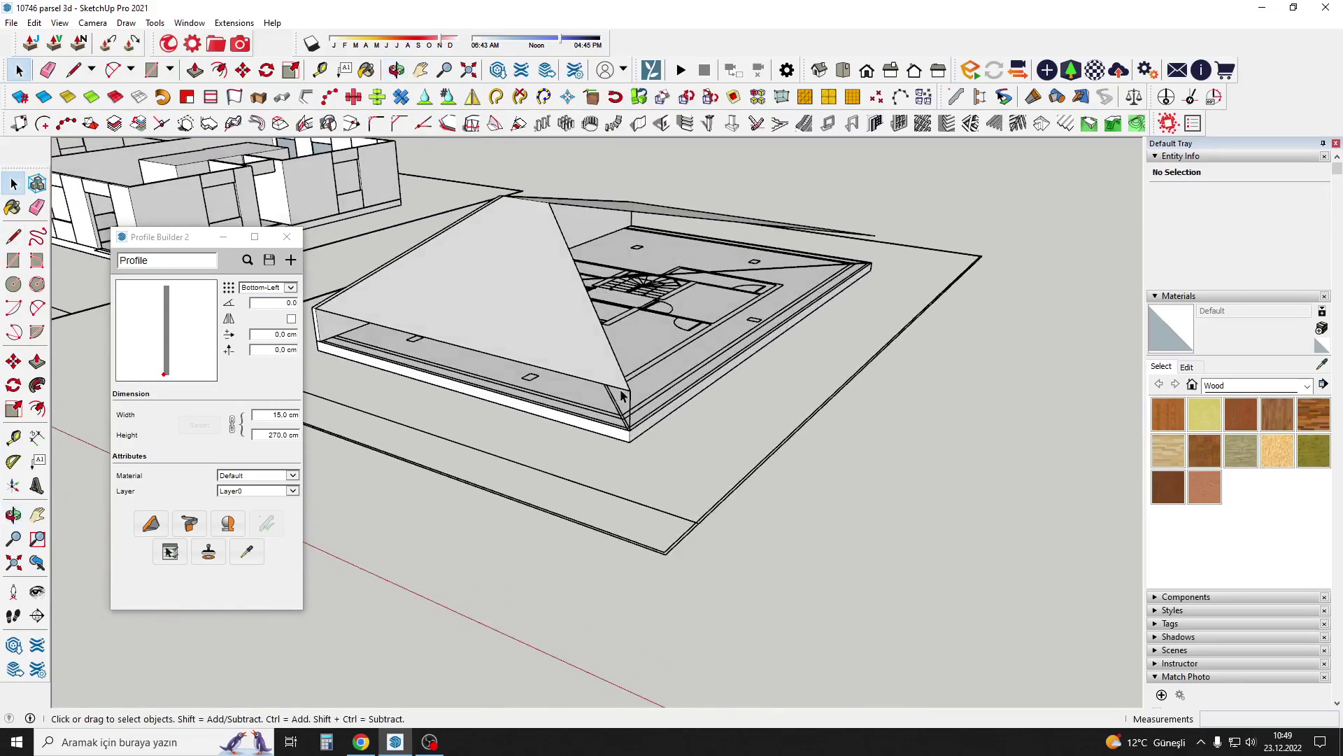
Group the pyramid roof and paint it with Roofing Tile Spanish.
{"action": "key", "text": "space"}
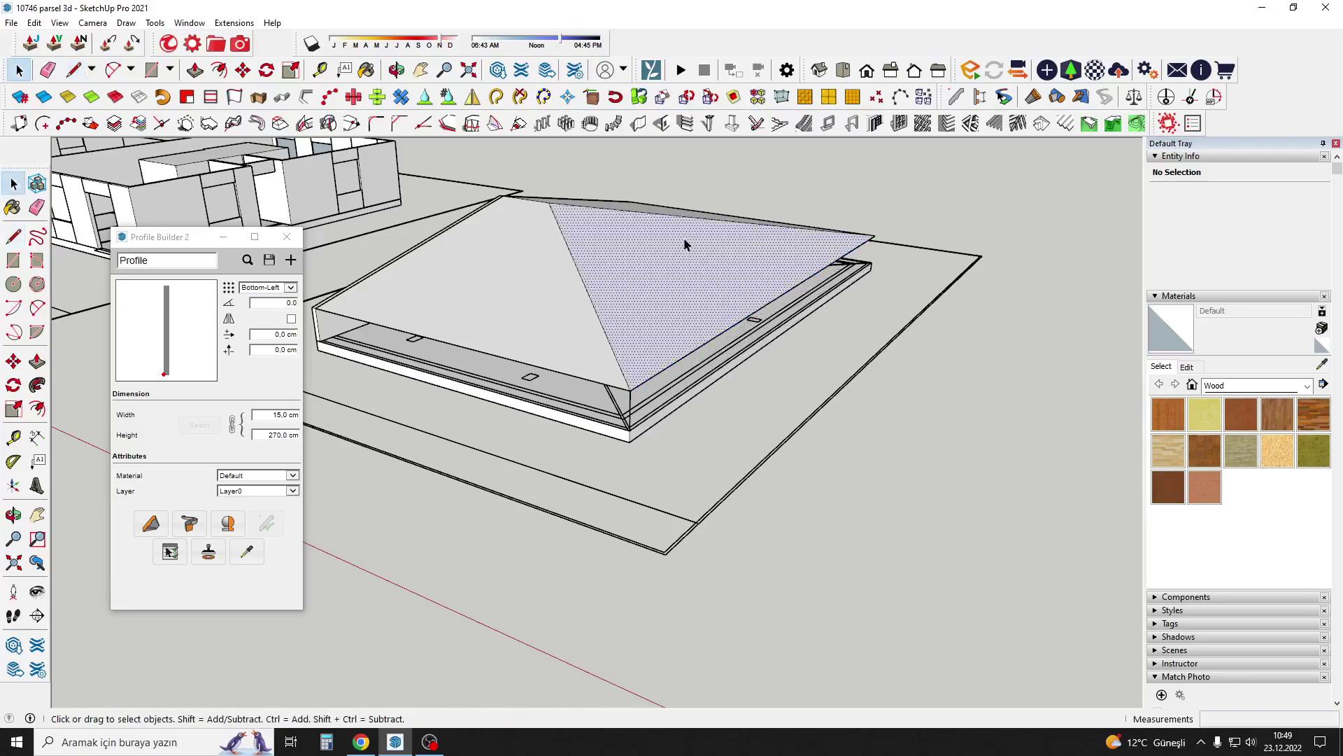
{"action": "triple_click", "coordinate": [685, 240]}
{"action": "right_click", "coordinate": [686, 240]}
{"action": "left_click", "coordinate": [720, 361]}
{"action": "left_click", "coordinate": [1254, 386]}
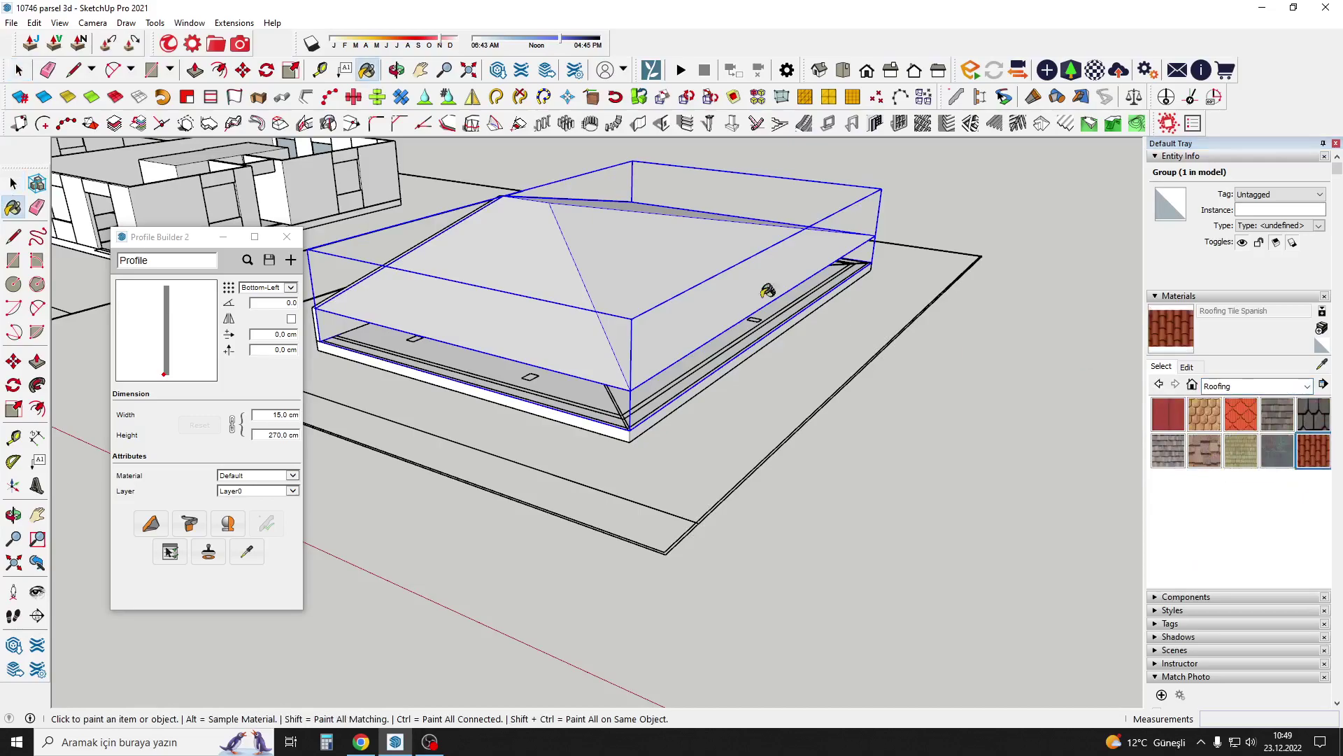
{"action": "left_click", "coordinate": [767, 290]}
{"action": "key", "text": "space"}
Close Profile Builder and unhide all hidden geometry via Edit > Unhide > All.
{"action": "left_click", "coordinate": [286, 237]}
{"action": "left_click", "coordinate": [11, 23]}
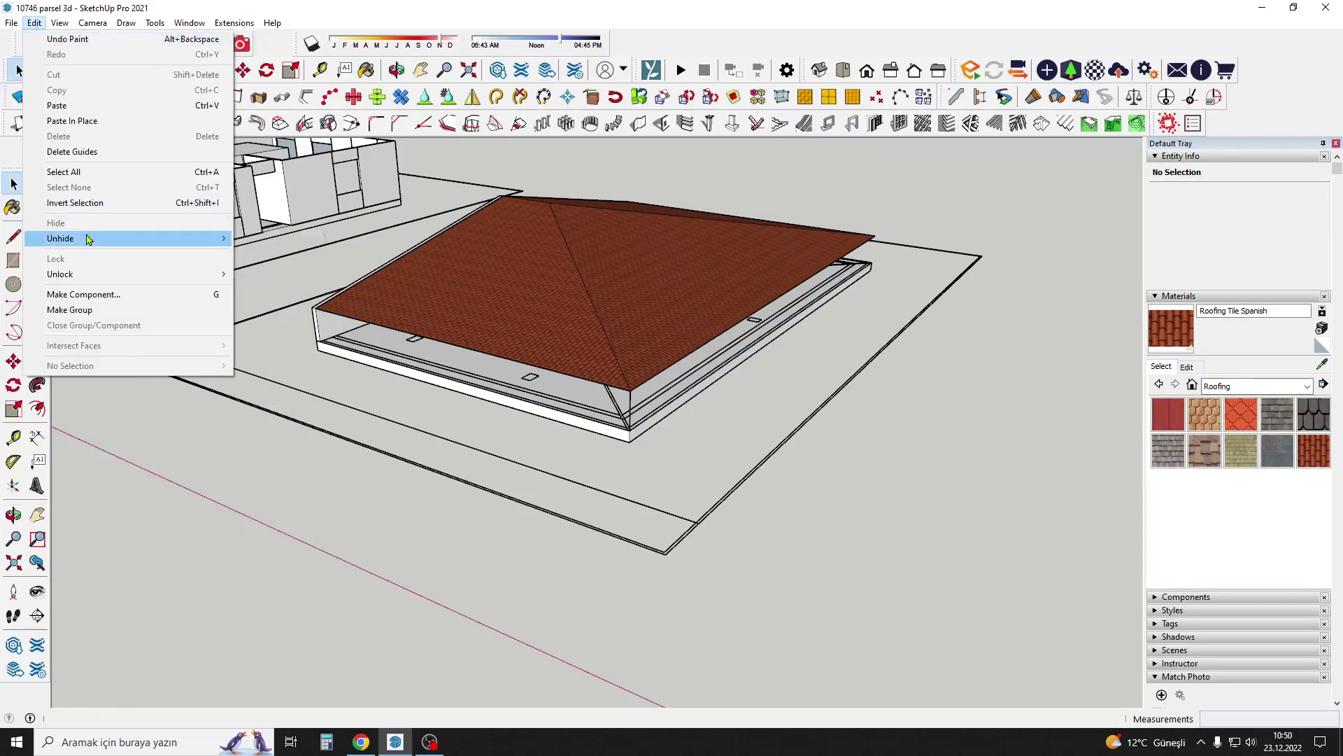
{"action": "left_click", "coordinate": [259, 269]}
Select all parts of the middle building and make them one group.
{"action": "mouse_move", "coordinate": [758, 358]}
{"action": "middle_mouse_down"}
{"action": "mouse_move", "coordinate": [720, 330]}
{"action": "mouse_move", "coordinate": [723, 312]}
{"action": "mouse_move", "coordinate": [429, 203]}
{"action": "mouse_move", "coordinate": [615, 249]}
{"action": "mouse_move", "coordinate": [496, 204]}
{"action": "middle_mouse_up"}
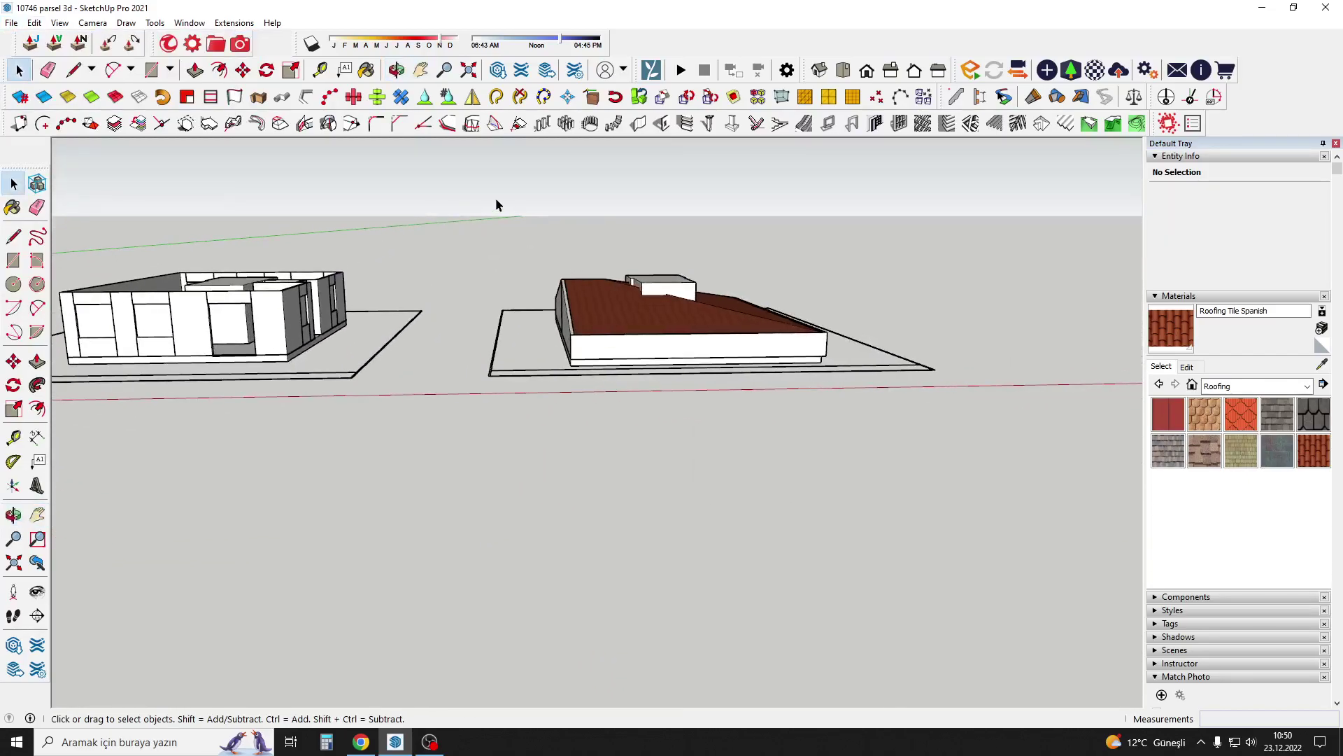
{"action": "right_click", "coordinate": [677, 322]}
{"action": "left_click", "coordinate": [700, 455]}
{"action": "middle_click_drag", "start_coordinate": [700, 455], "coordinate": [669, 303], "text": "shift"}
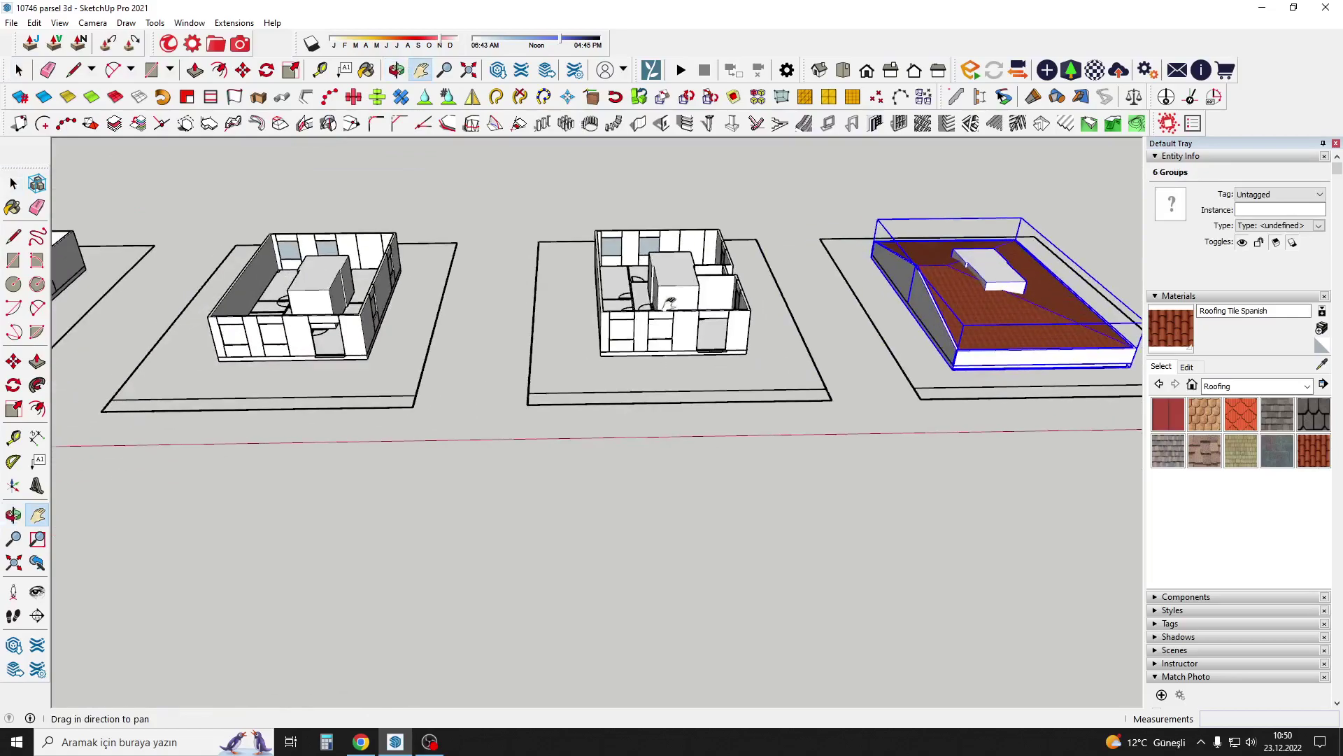
{"action": "left_click_drag", "start_coordinate": [845, 422], "coordinate": [846, 419]}
{"action": "right_click", "coordinate": [668, 296]}
{"action": "left_click", "coordinate": [720, 417]}
Group the left building's parts into a single group.
{"action": "middle_click_drag", "start_coordinate": [456, 345], "coordinate": [558, 261]}
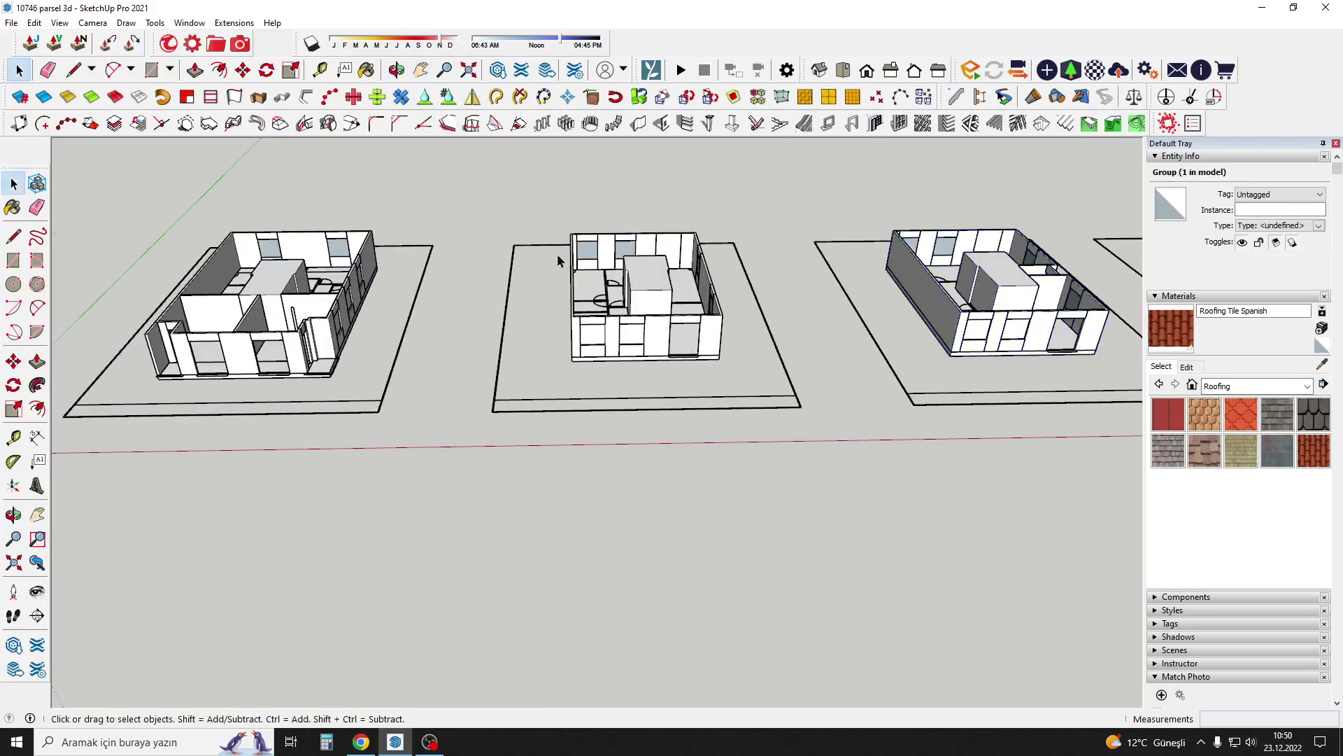
{"action": "right_click", "coordinate": [639, 290]}
{"action": "left_click", "coordinate": [714, 422]}
{"action": "middle_click_drag", "start_coordinate": [714, 422], "coordinate": [432, 302], "text": "shift"}
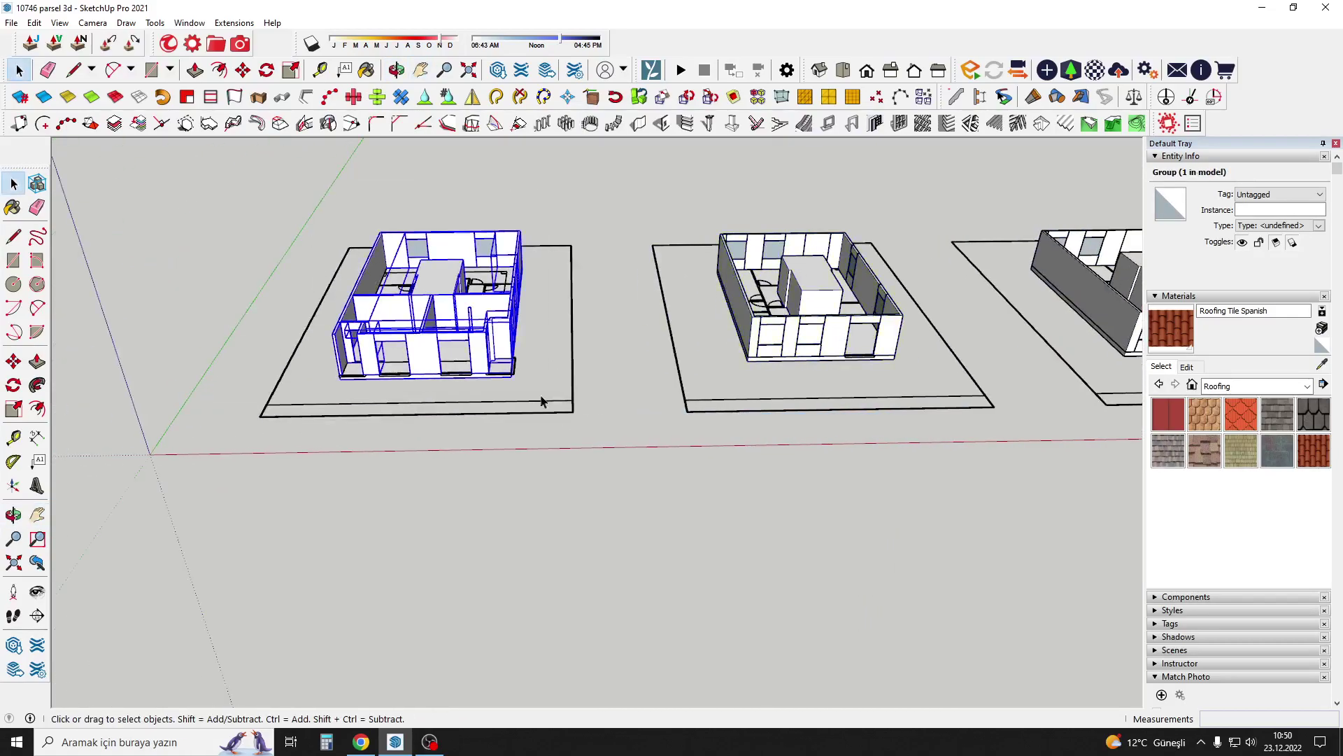
{"action": "right_click", "coordinate": [391, 278]}
{"action": "left_click", "coordinate": [447, 415]}
Orbit and zoom out to view all four buildings on their plots.
{"action": "middle_click_drag", "start_coordinate": [447, 422], "coordinate": [615, 405], "text": "shift"}
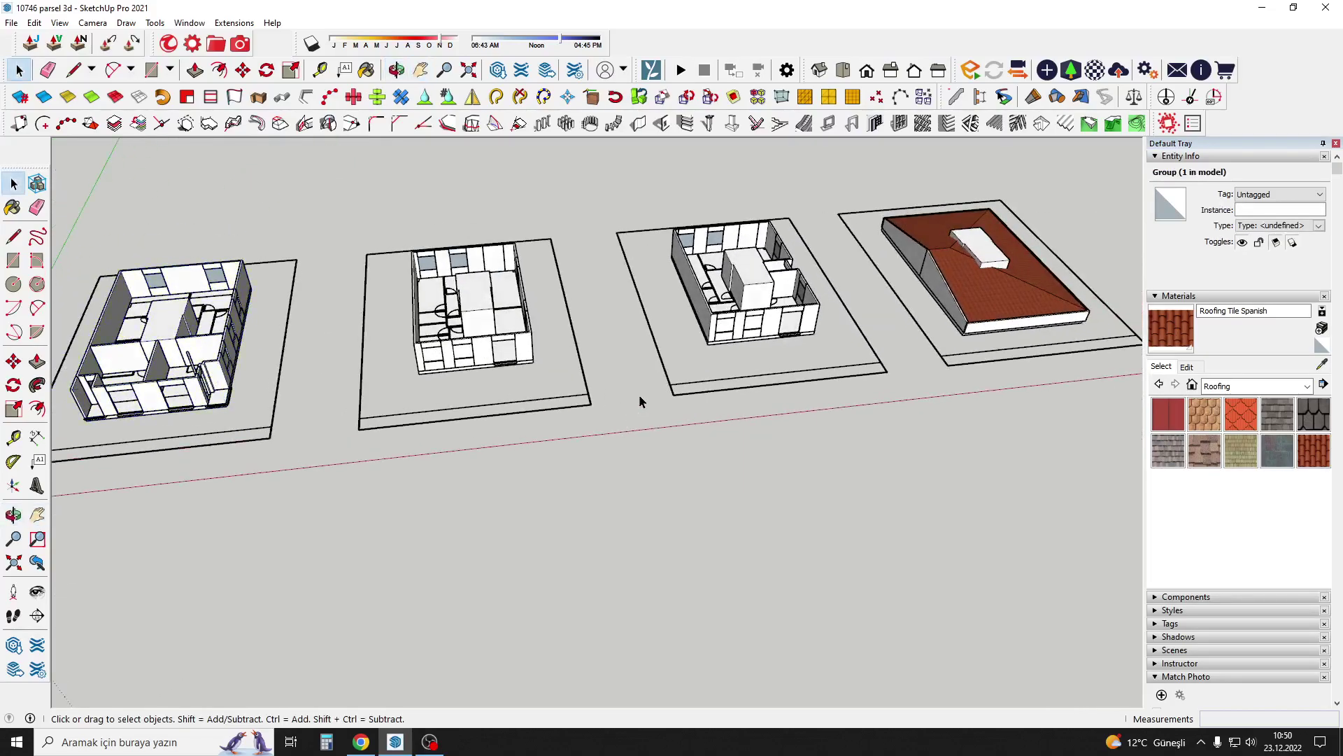
{"action": "mouse_move", "coordinate": [668, 360]}
{"action": "middle_mouse_down"}
{"action": "mouse_move", "coordinate": [563, 365]}
{"action": "mouse_move", "coordinate": [485, 586]}
{"action": "middle_mouse_up"}
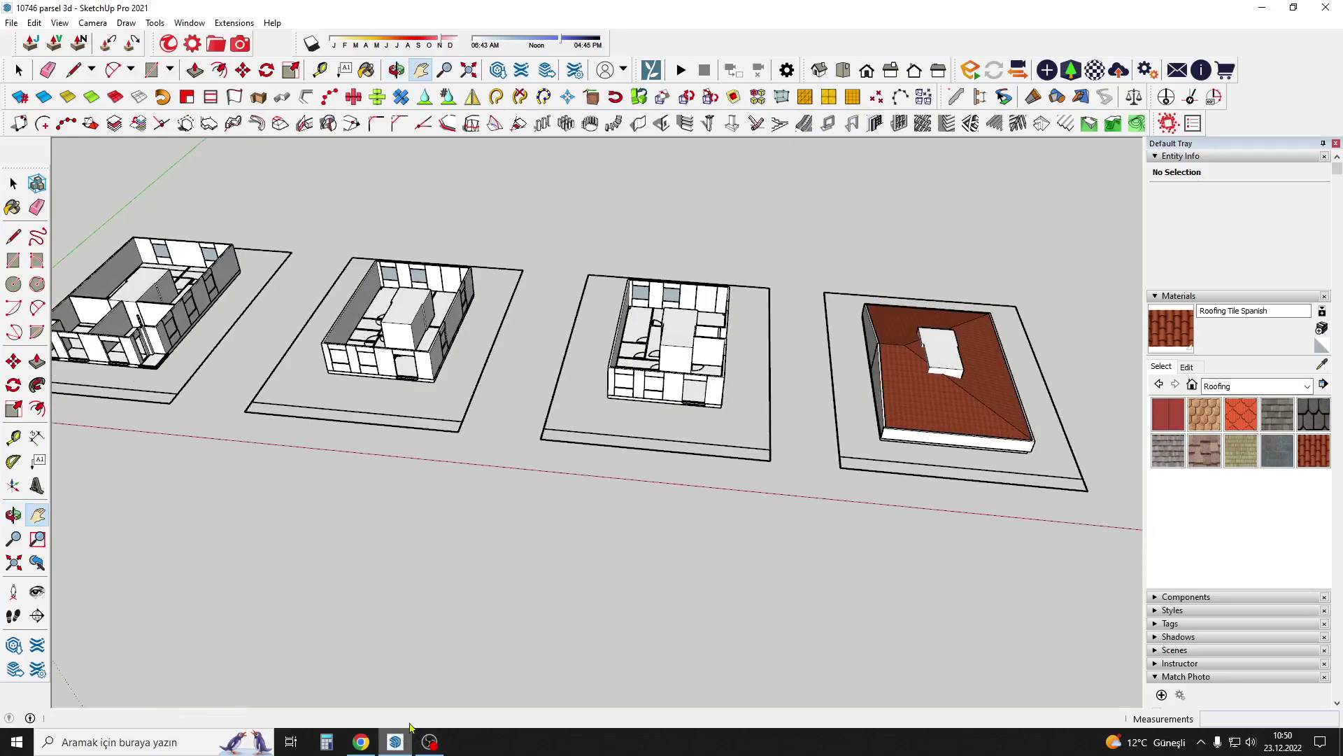
{"action": "mouse_move", "coordinate": [588, 417]}
{"action": "middle_mouse_down"}
{"action": "mouse_move", "coordinate": [406, 339]}
{"action": "mouse_move", "coordinate": [625, 394]}
{"action": "middle_mouse_up"}
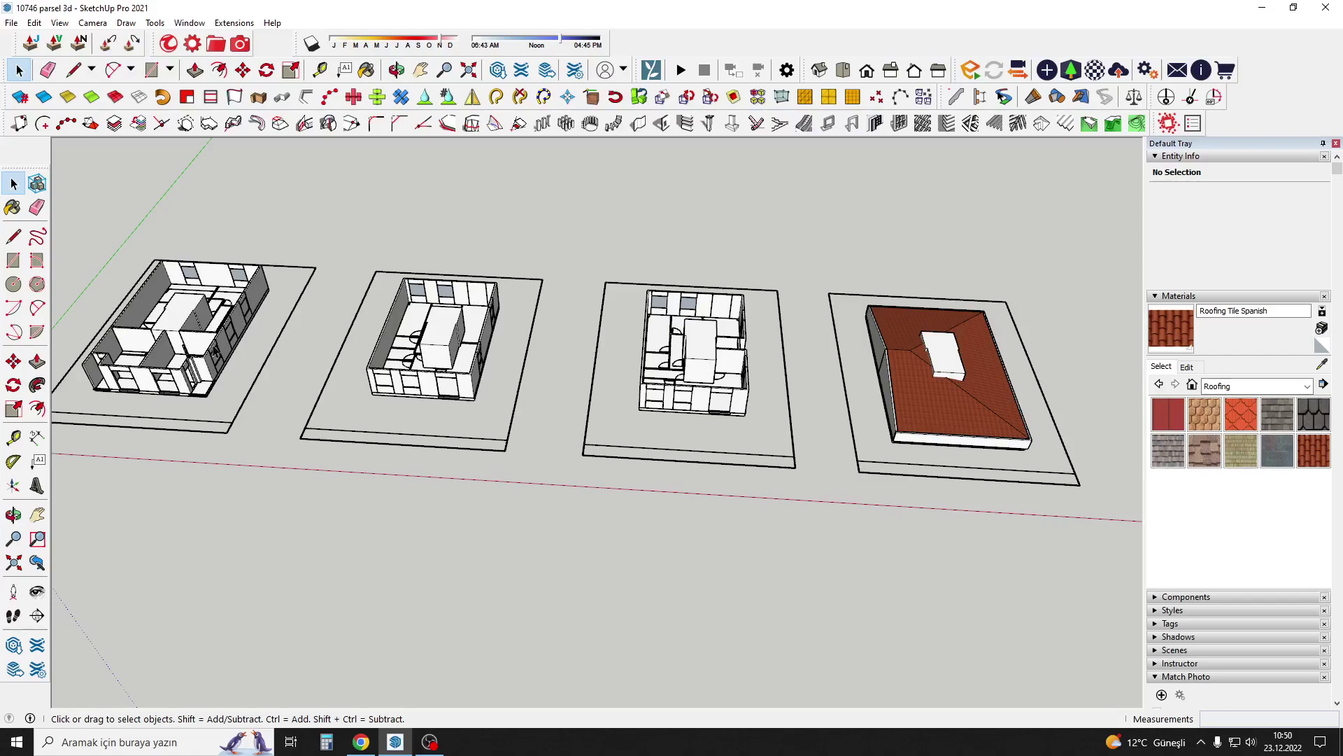
{"action": "scroll", "coordinate": [758, 391], "scroll_direction": "up", "scroll_amount": 2}
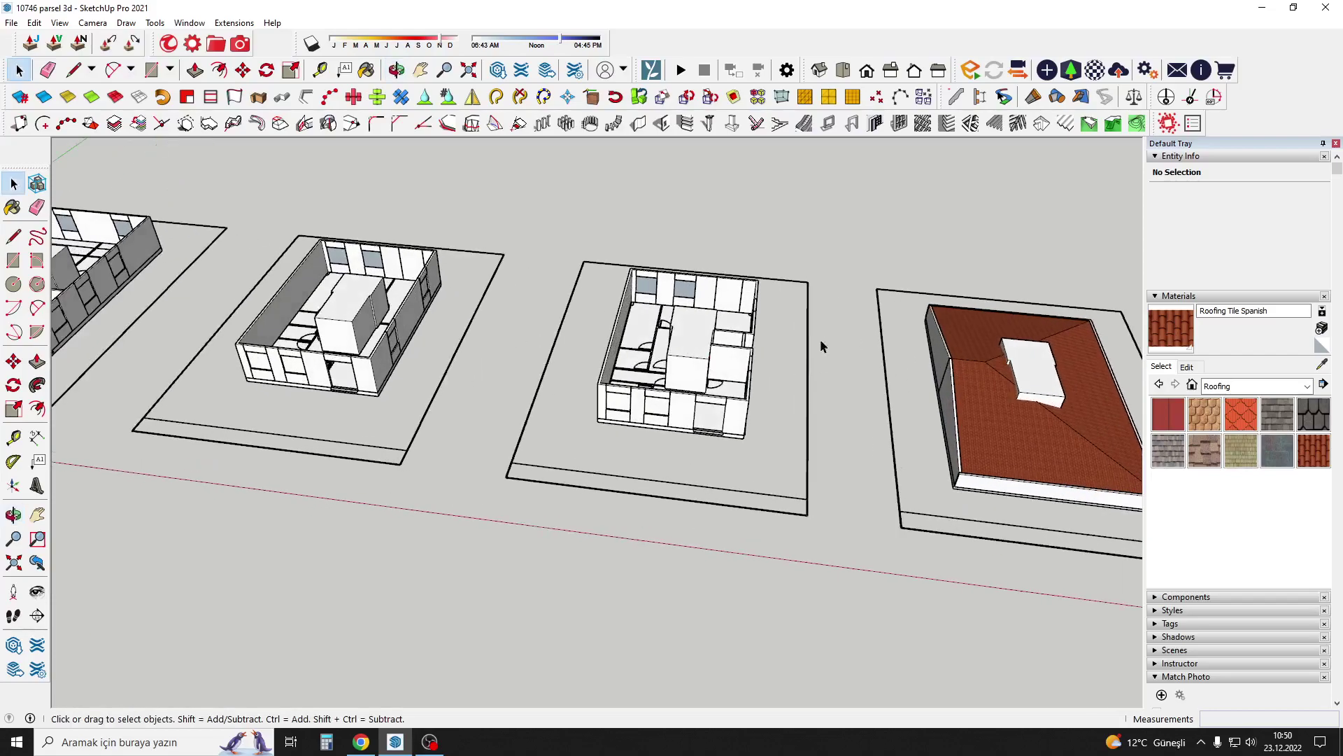
{"action": "scroll", "coordinate": [680, 345], "scroll_direction": "up", "scroll_amount": 1}
{"action": "scroll", "coordinate": [489, 354], "scroll_direction": "up", "scroll_amount": 2}
Move the selected building group onto the top of the third building.
{"action": "left_click", "coordinate": [384, 429]}
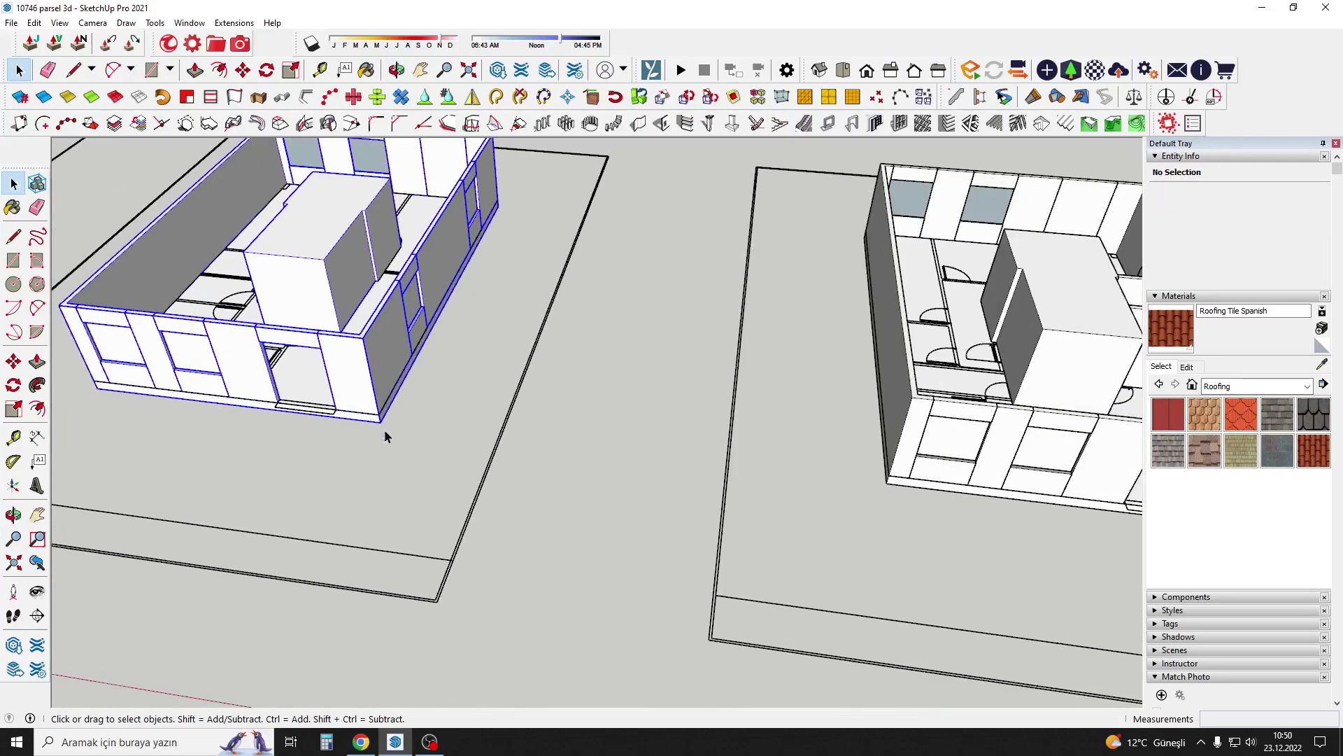
{"action": "key", "text": "m"}
{"action": "left_click", "coordinate": [324, 354]}
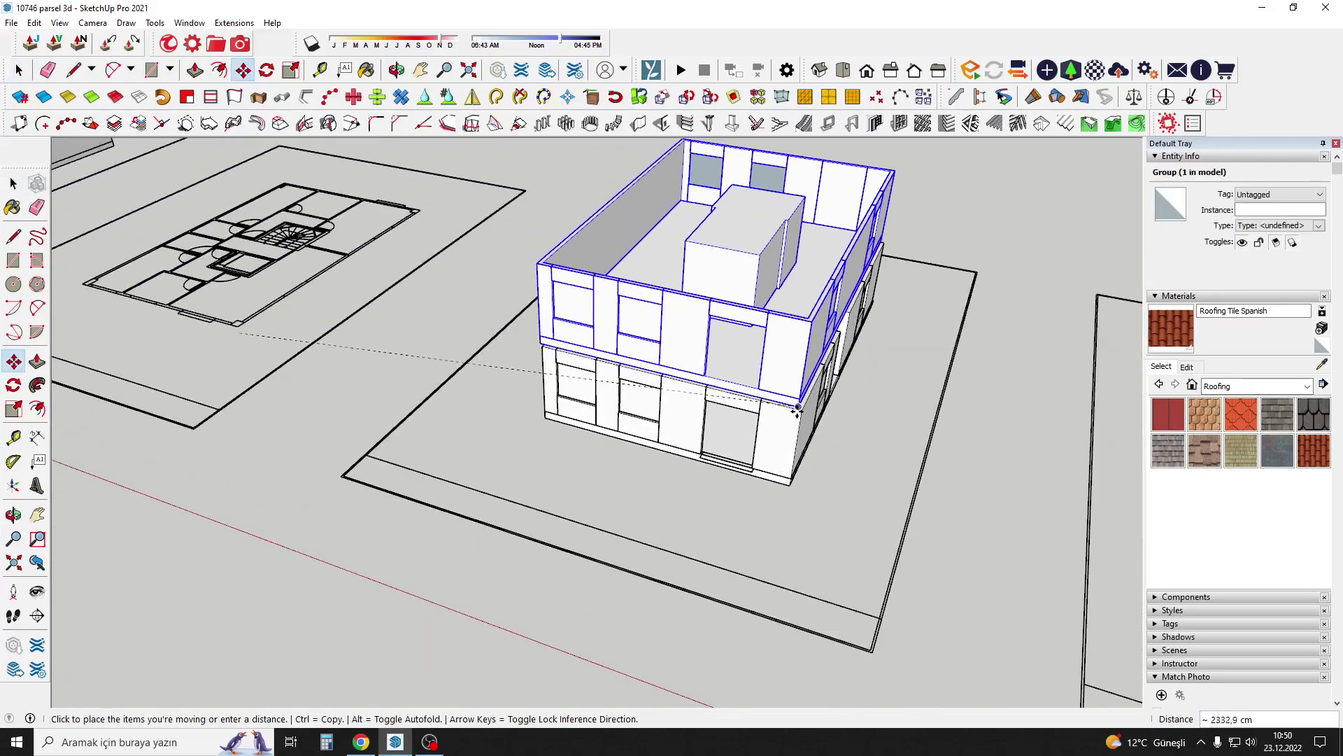
{"action": "left_click", "coordinate": [594, 330]}
{"action": "key", "text": "space"}
Select the walled floor group on the left plot and pan across the building plots.
{"action": "scroll", "coordinate": [826, 438], "scroll_direction": "down", "scroll_amount": 2}
{"action": "scroll", "coordinate": [826, 438], "scroll_direction": "down", "scroll_amount": 2}
{"action": "left_click", "coordinate": [403, 327]}
{"action": "scroll", "coordinate": [403, 328], "scroll_direction": "up", "scroll_amount": 1}
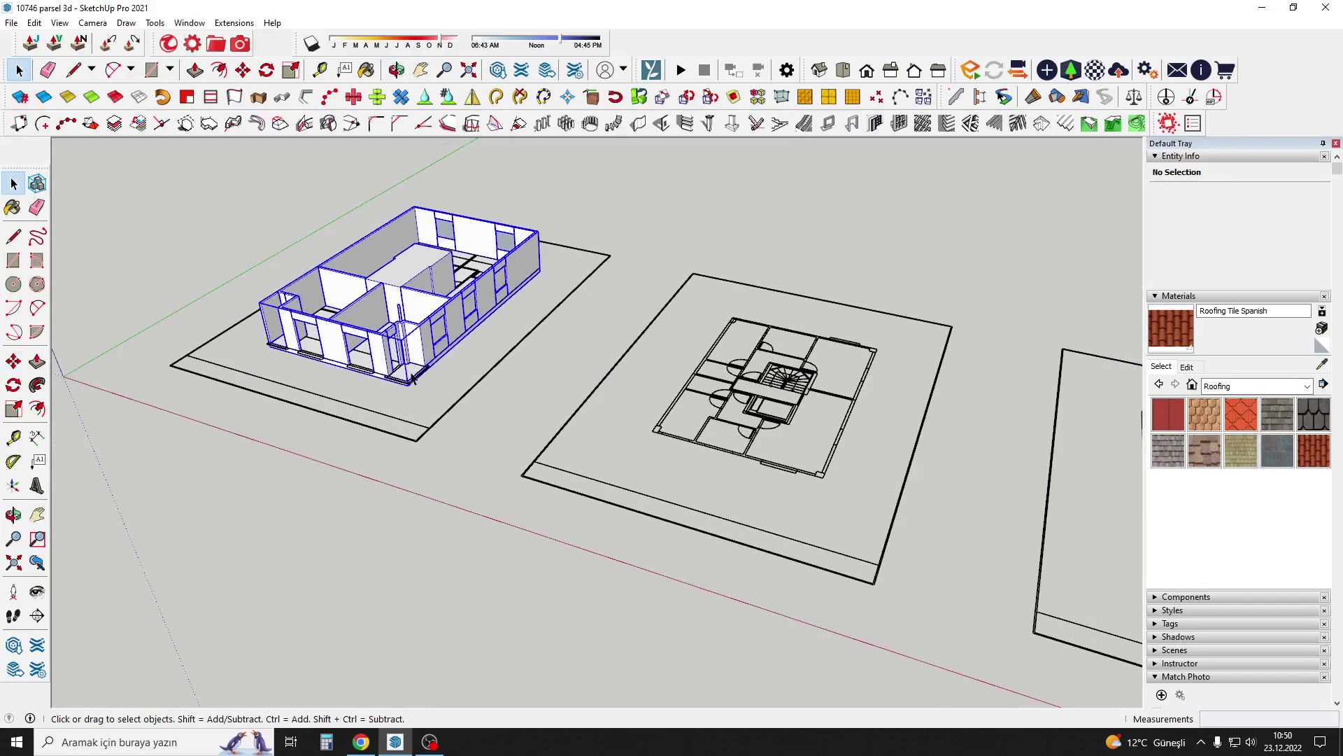
{"action": "scroll", "coordinate": [403, 327], "scroll_direction": "up", "scroll_amount": 3}
{"action": "scroll", "coordinate": [403, 328], "scroll_direction": "down", "scroll_amount": 1}
{"action": "scroll", "coordinate": [404, 377], "scroll_direction": "down", "scroll_amount": 2}
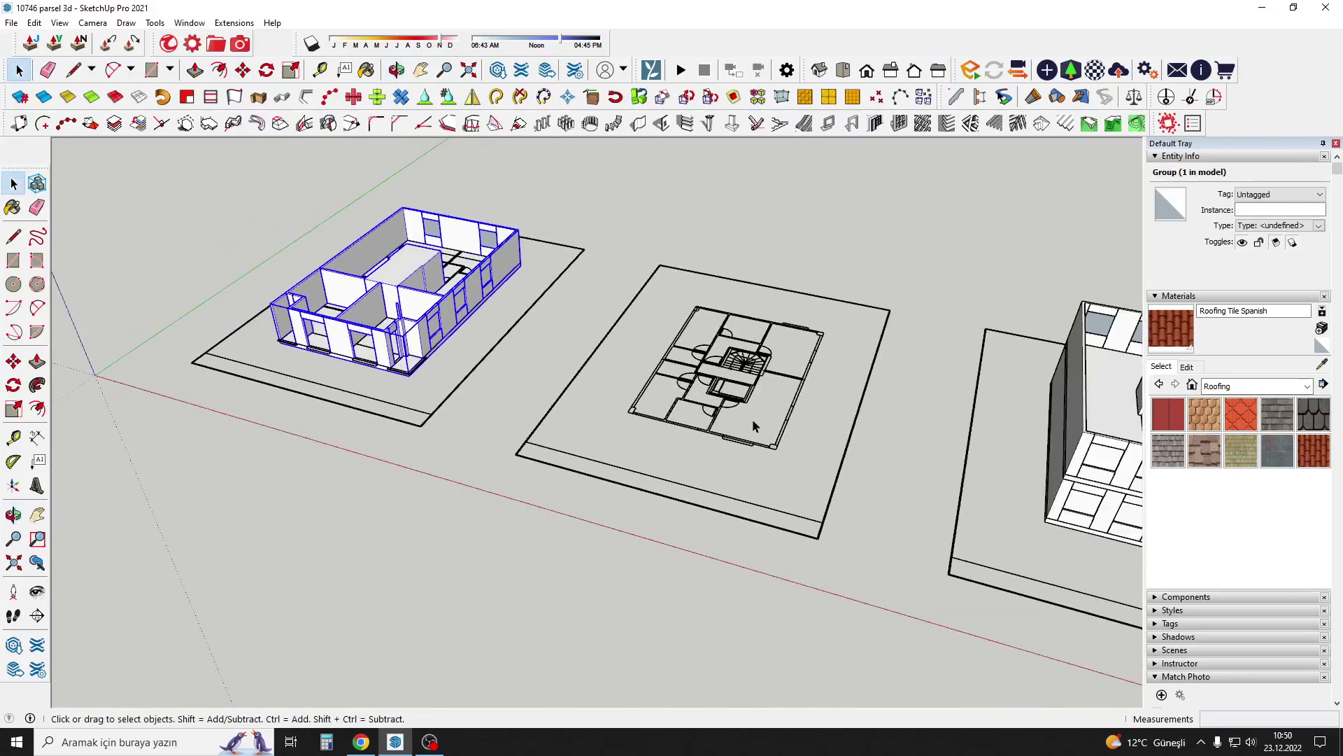
{"action": "middle_click_drag", "start_coordinate": [754, 426], "coordinate": [543, 406], "text": "shift"}
{"action": "scroll", "coordinate": [396, 319], "scroll_direction": "up", "scroll_amount": 3}
{"action": "scroll", "coordinate": [257, 382], "scroll_direction": "up", "scroll_amount": 2}
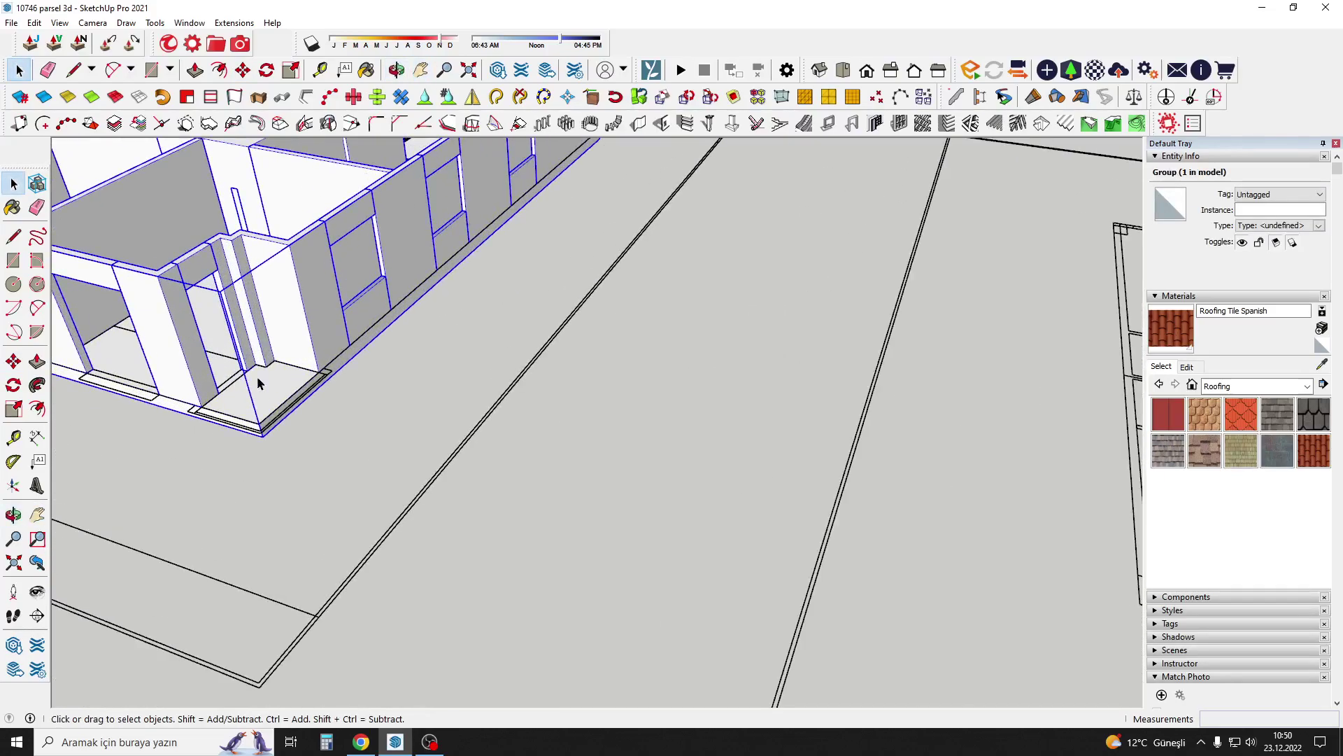
{"action": "scroll", "coordinate": [267, 366], "scroll_direction": "down", "scroll_amount": 1}
{"action": "scroll", "coordinate": [364, 469], "scroll_direction": "down", "scroll_amount": 3}
{"action": "scroll", "coordinate": [328, 448], "scroll_direction": "up", "scroll_amount": 1}
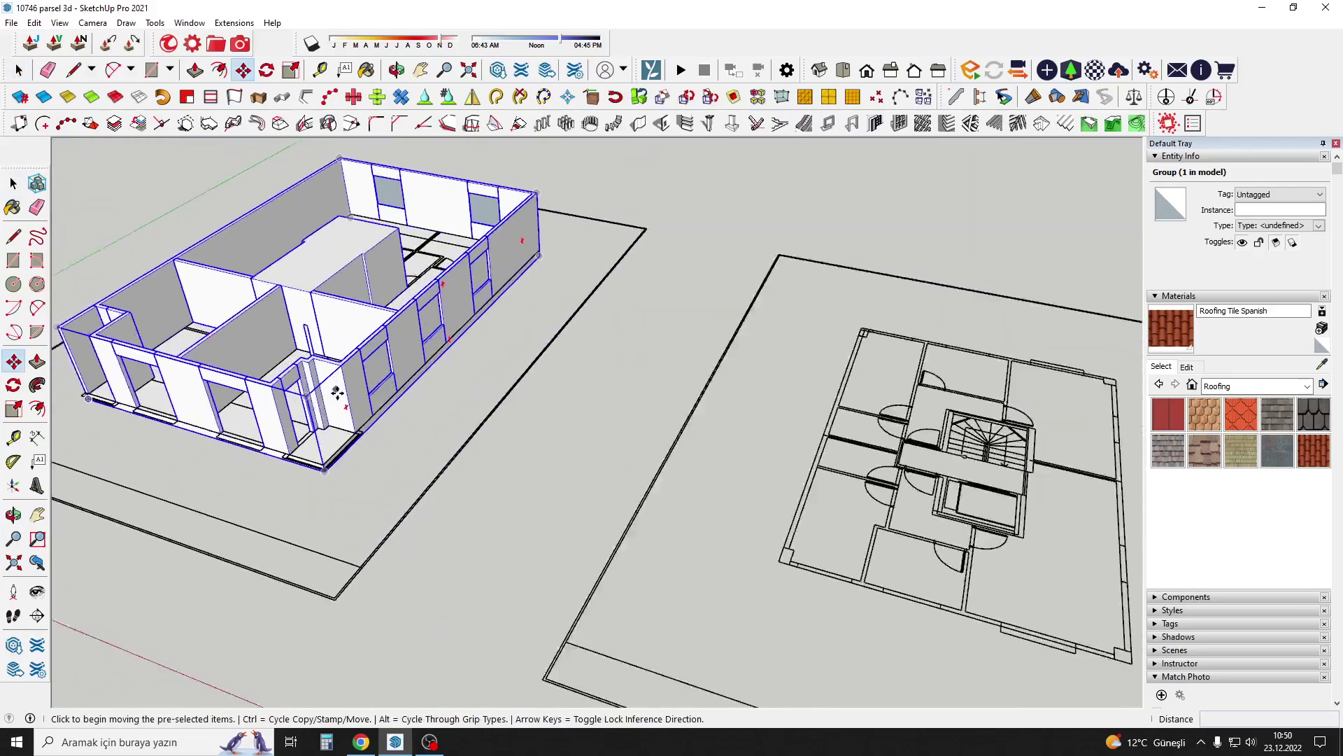
{"action": "scroll", "coordinate": [327, 445], "scroll_direction": "up", "scroll_amount": 2}
{"action": "scroll", "coordinate": [327, 445], "scroll_direction": "up", "scroll_amount": 1}
{"action": "scroll", "coordinate": [329, 509], "scroll_direction": "up", "scroll_amount": 1}
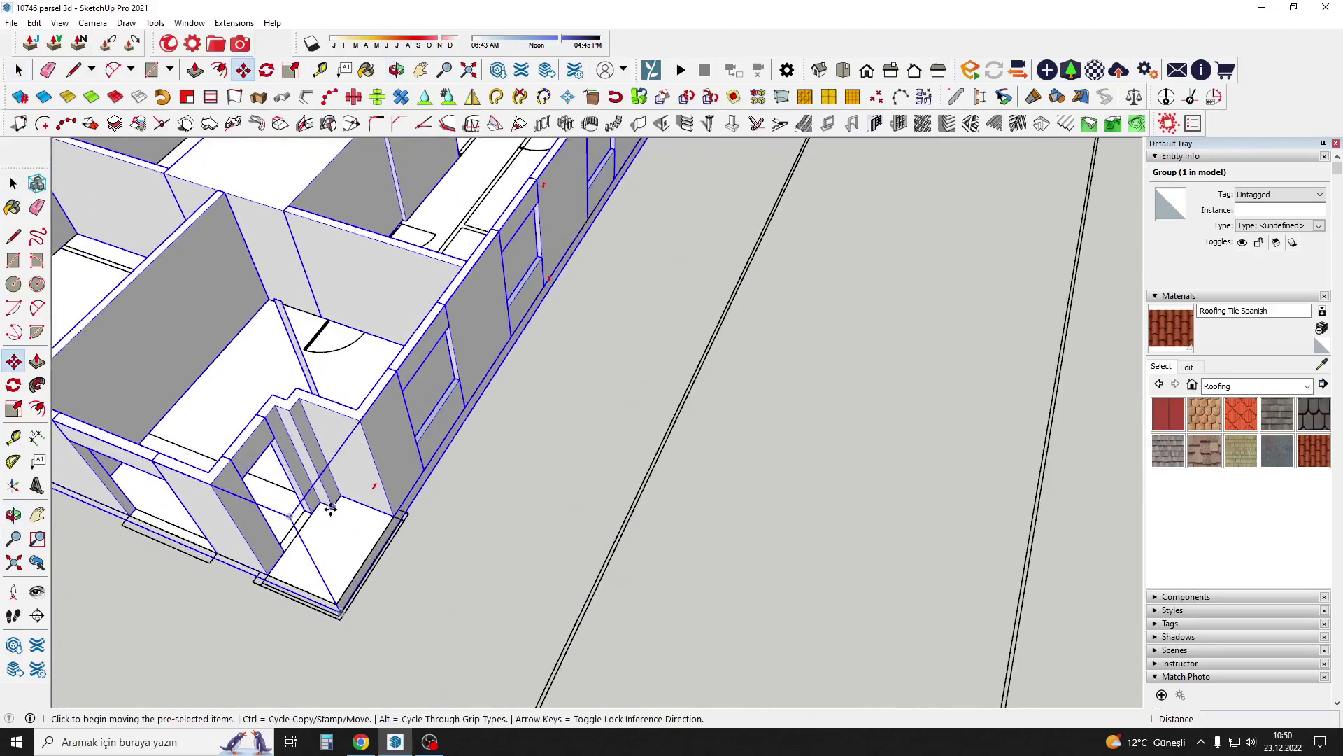
{"action": "scroll", "coordinate": [331, 508], "scroll_direction": "down", "scroll_amount": 3}
{"action": "scroll", "coordinate": [469, 275], "scroll_direction": "up", "scroll_amount": 3}
{"action": "scroll", "coordinate": [333, 390], "scroll_direction": "down", "scroll_amount": 2}
{"action": "scroll", "coordinate": [341, 431], "scroll_direction": "up", "scroll_amount": 3}
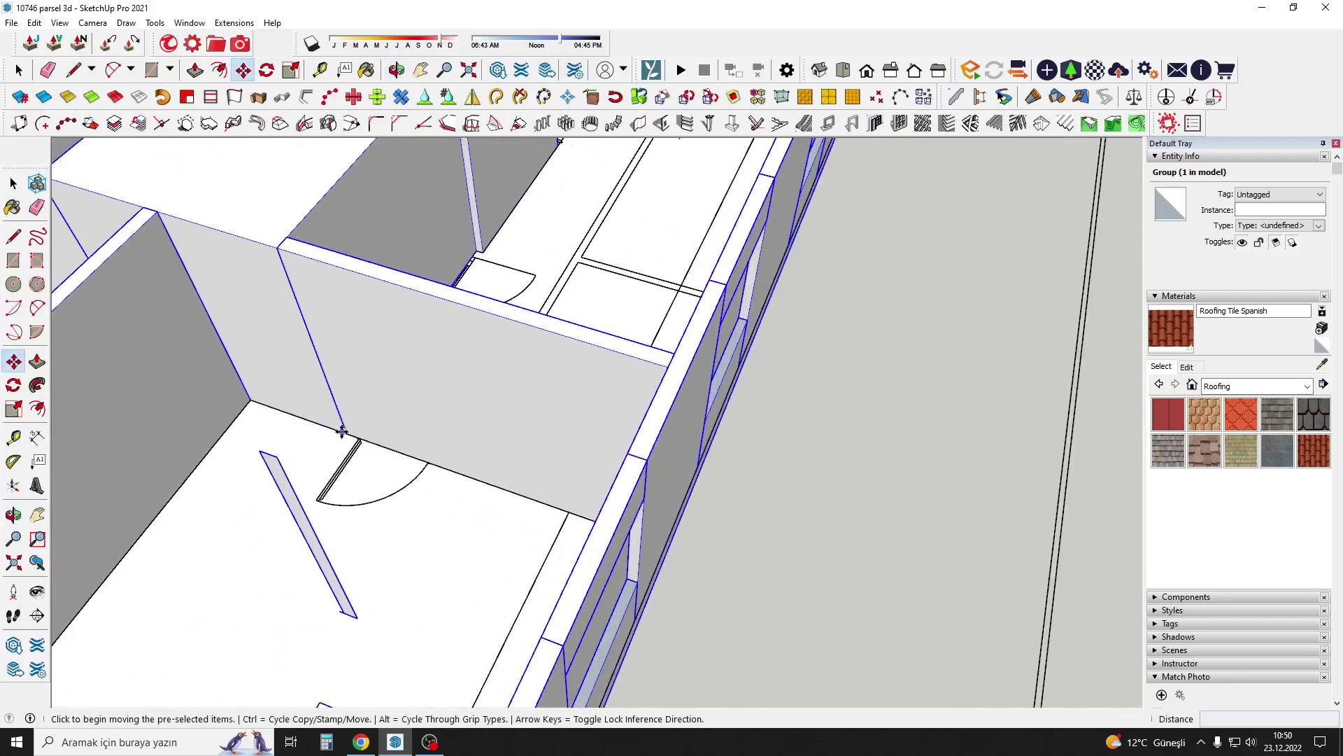
{"action": "scroll", "coordinate": [341, 431], "scroll_direction": "up", "scroll_amount": 1}
{"action": "scroll", "coordinate": [345, 434], "scroll_direction": "up", "scroll_amount": 2}
{"action": "scroll", "coordinate": [350, 436], "scroll_direction": "up", "scroll_amount": 2}
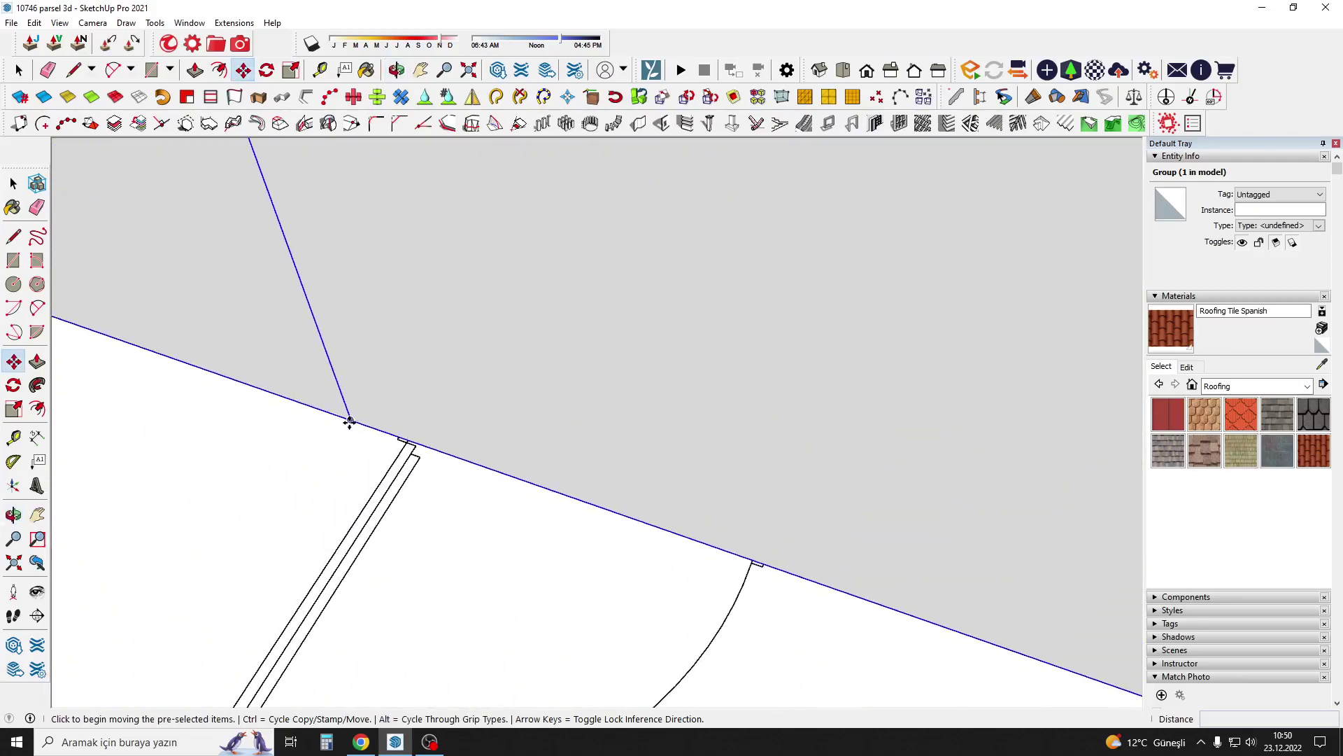
Carry the floor group by its wall corner up over the two-storey block.
{"action": "left_click", "coordinate": [349, 422]}
{"action": "scroll", "coordinate": [288, 339], "scroll_direction": "down", "scroll_amount": 3}
{"action": "scroll", "coordinate": [266, 315], "scroll_direction": "down", "scroll_amount": 2}
{"action": "scroll", "coordinate": [237, 293], "scroll_direction": "down", "scroll_amount": 2}
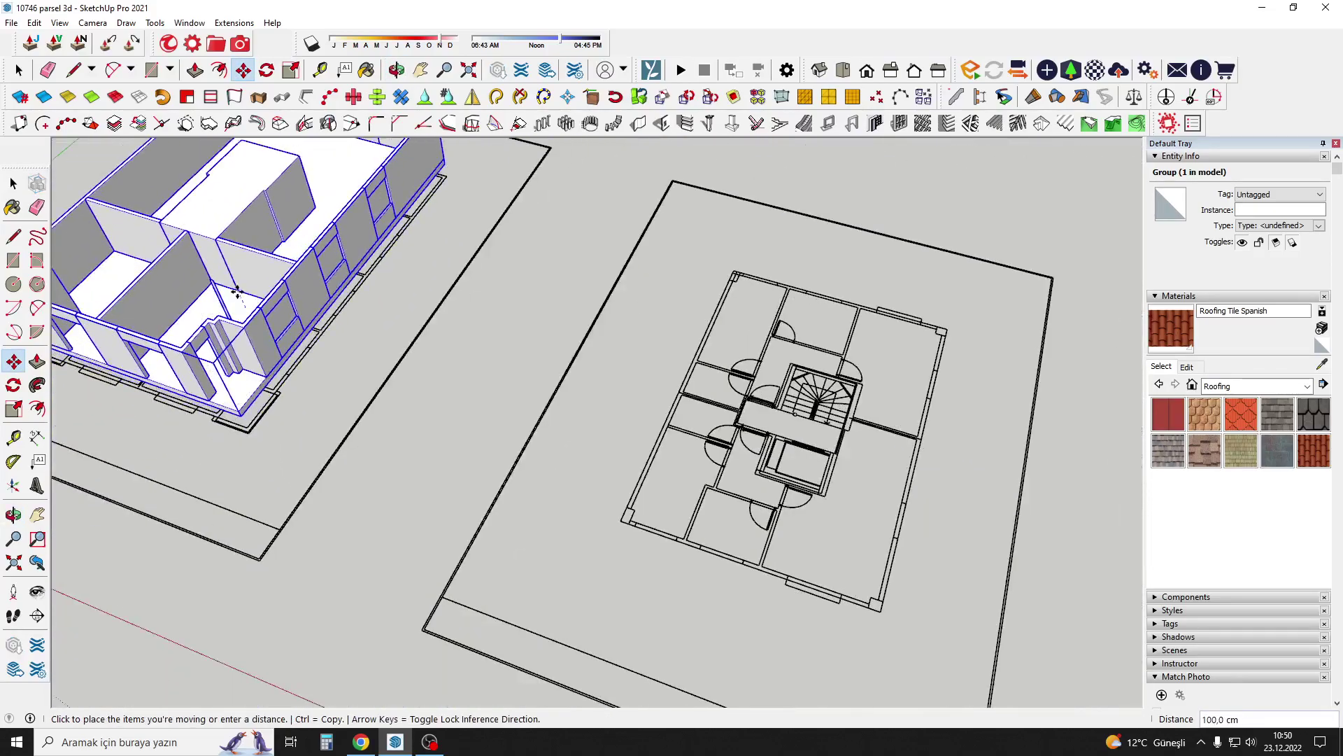
{"action": "mouse_move", "coordinate": [237, 292]}
{"action": "middle_mouse_down"}
{"action": "mouse_move", "coordinate": [616, 392]}
{"action": "mouse_move", "coordinate": [554, 196]}
{"action": "mouse_move", "coordinate": [567, 238]}
{"action": "middle_mouse_up"}
{"action": "scroll", "coordinate": [529, 319], "scroll_direction": "up", "scroll_amount": 4}
{"action": "left_click", "coordinate": [535, 318]}
Realign the floor group by its corner so it sits on the storey below.
{"action": "scroll", "coordinate": [574, 248], "scroll_direction": "up", "scroll_amount": 5}
{"action": "left_click", "coordinate": [580, 250]}
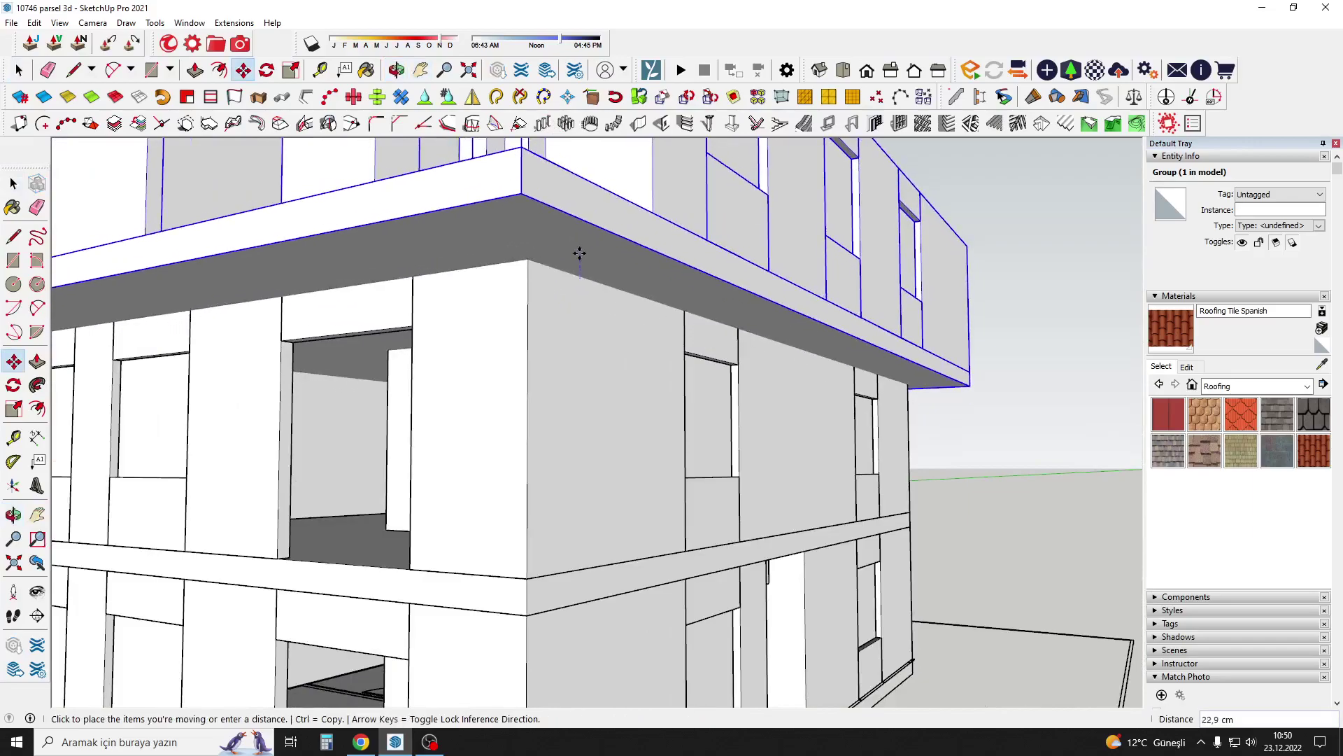
{"action": "scroll", "coordinate": [584, 254], "scroll_direction": "down", "scroll_amount": 4}
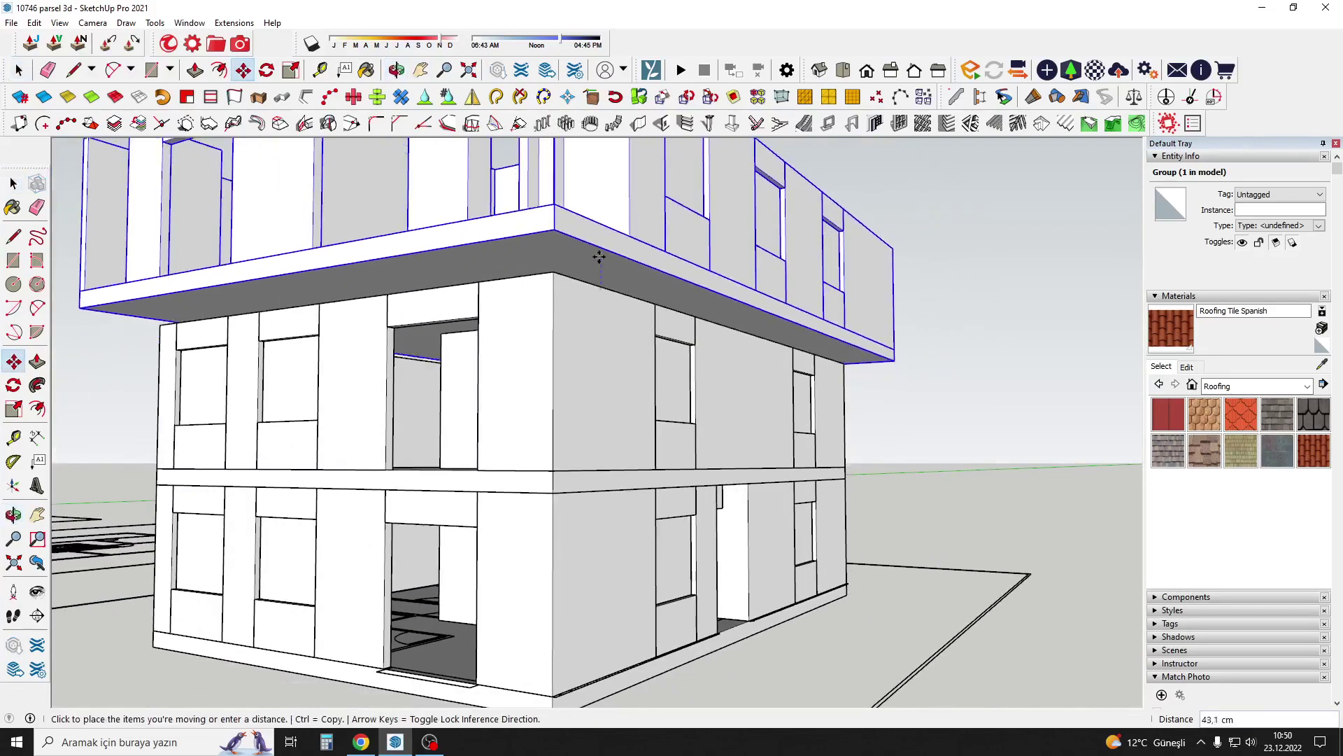
{"action": "scroll", "coordinate": [599, 256], "scroll_direction": "down", "scroll_amount": 3}
{"action": "left_click", "coordinate": [616, 261]}
{"action": "key", "text": "space"}
{"action": "left_click", "coordinate": [915, 381]}
{"action": "mouse_move", "coordinate": [916, 382]}
{"action": "middle_mouse_down"}
{"action": "mouse_move", "coordinate": [589, 381]}
{"action": "mouse_move", "coordinate": [588, 360]}
{"action": "mouse_move", "coordinate": [634, 385]}
{"action": "mouse_move", "coordinate": [617, 332]}
{"action": "mouse_move", "coordinate": [568, 329]}
{"action": "middle_mouse_up"}
Copy the top floor upward with an x2 array, giving five storeys.
{"action": "key", "text": "m"}
{"action": "left_click", "coordinate": [568, 328]}
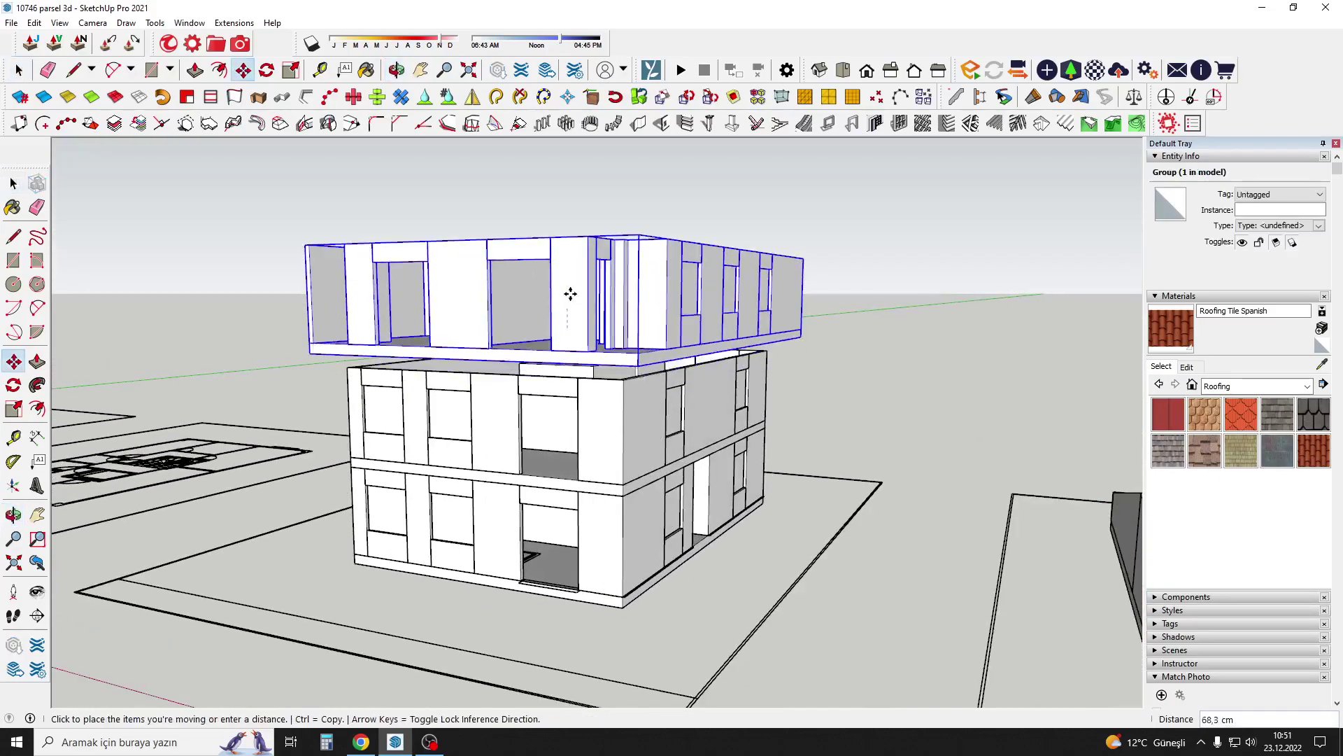
{"action": "type", "text": "x2"}
{"action": "key", "text": "Return"}
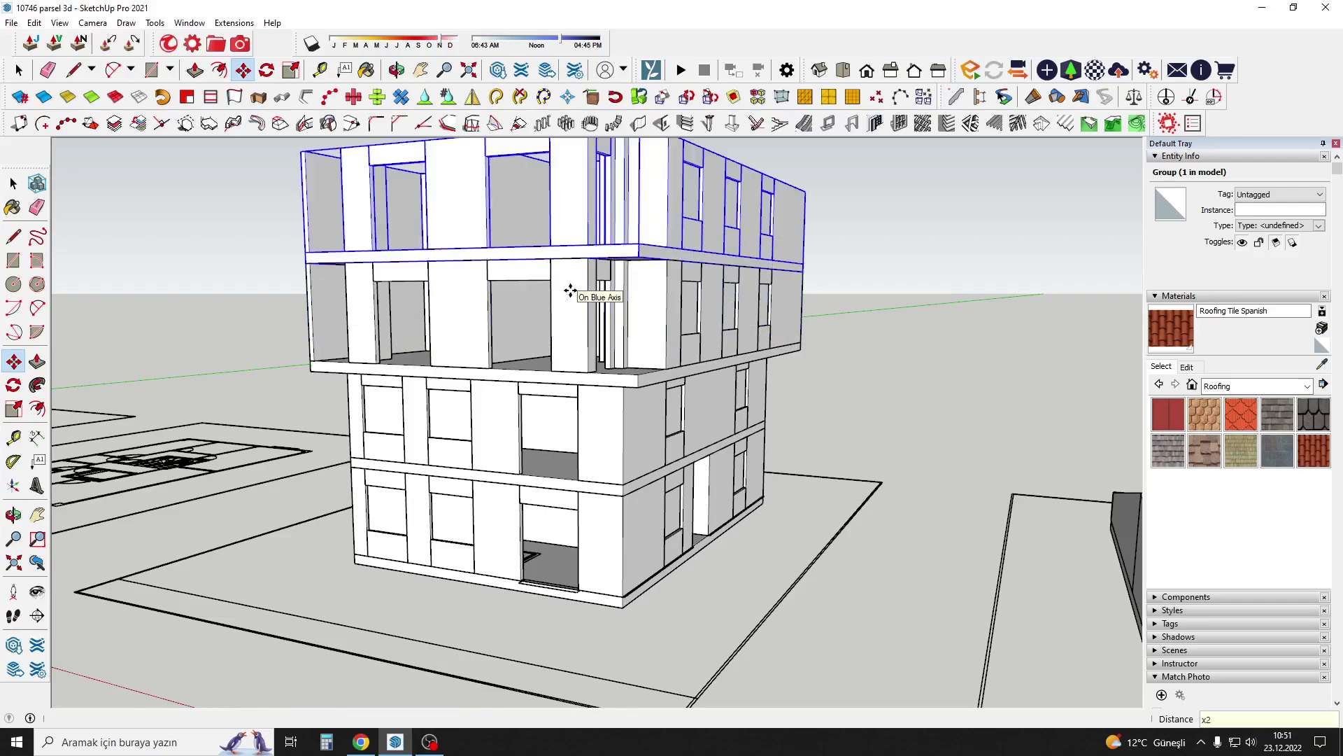
{"action": "scroll", "coordinate": [539, 294], "scroll_direction": "down", "scroll_amount": 5}
{"action": "key", "text": "space"}
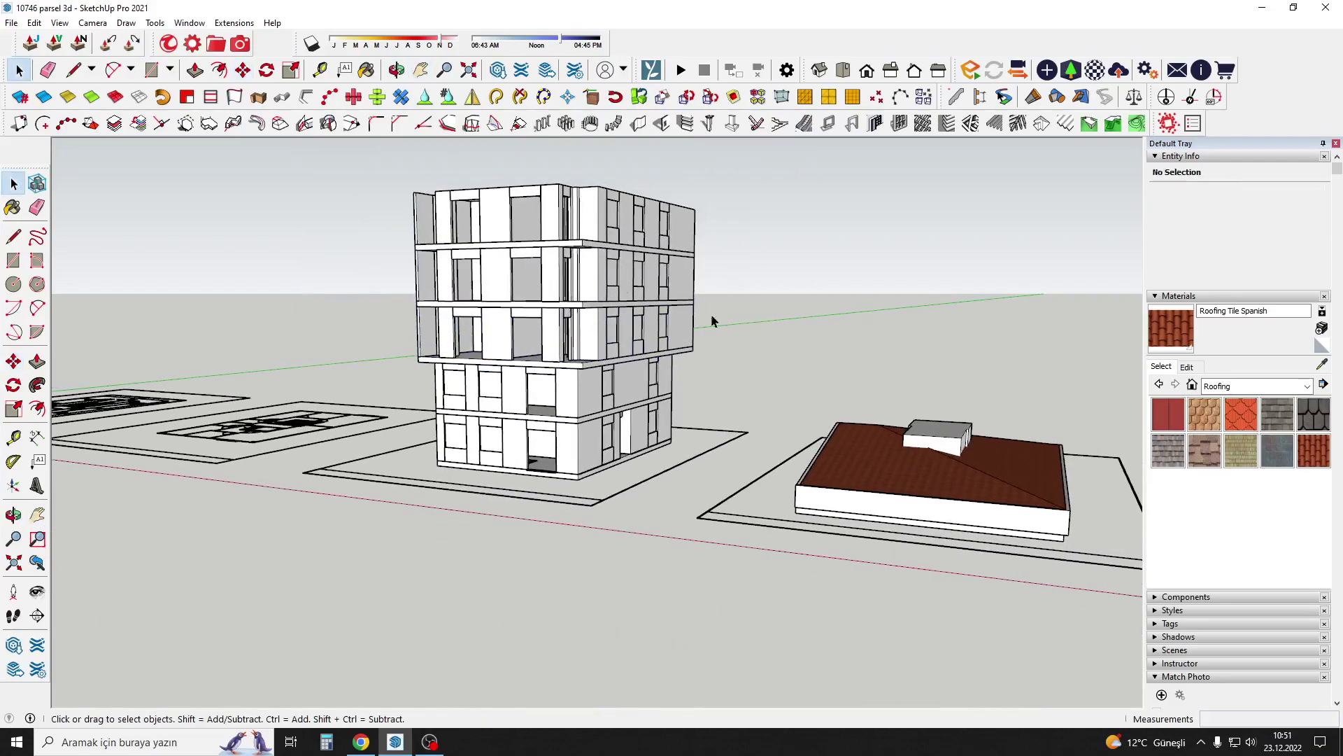
Deselect the four floor groups and select the red tile roof group on the roofed building.
{"action": "scroll", "coordinate": [713, 320], "scroll_direction": "up", "scroll_amount": 2}
{"action": "middle_click_drag", "start_coordinate": [633, 333], "coordinate": [581, 391]}
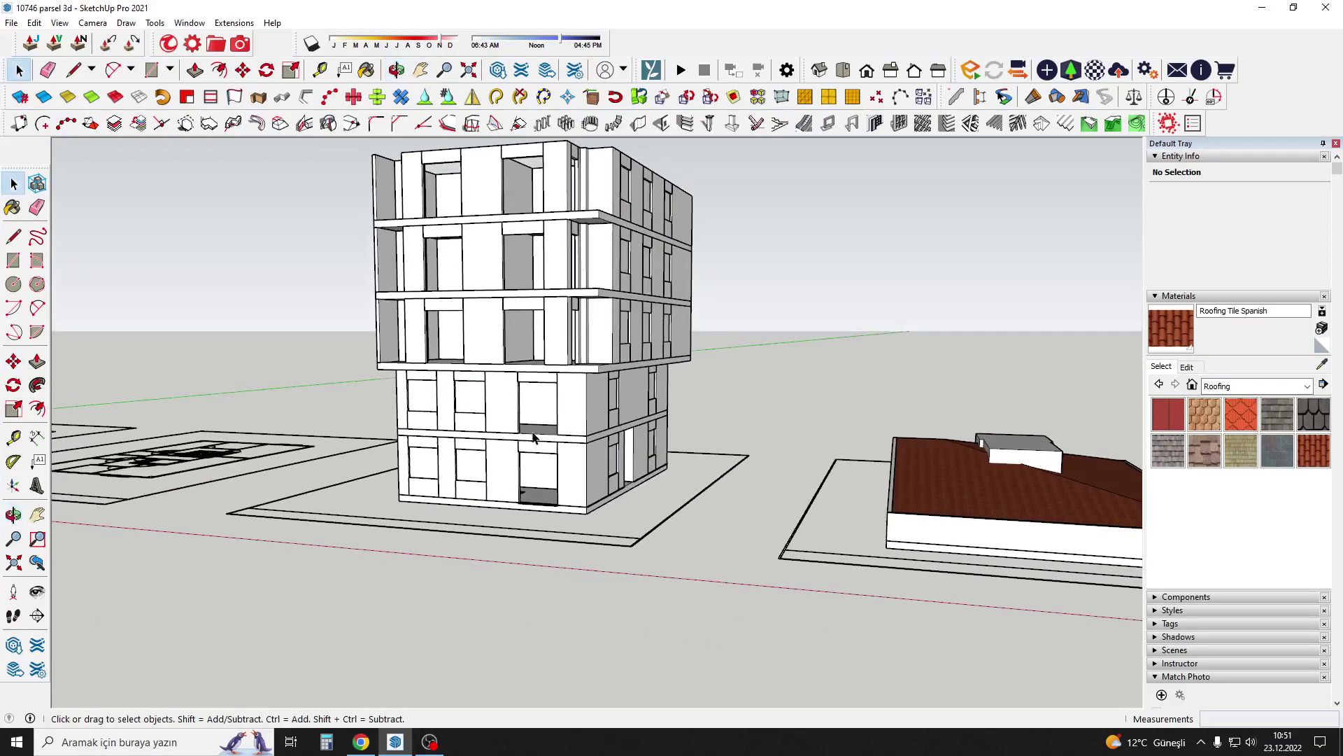
{"action": "scroll", "coordinate": [581, 391], "scroll_direction": "down", "scroll_amount": 2}
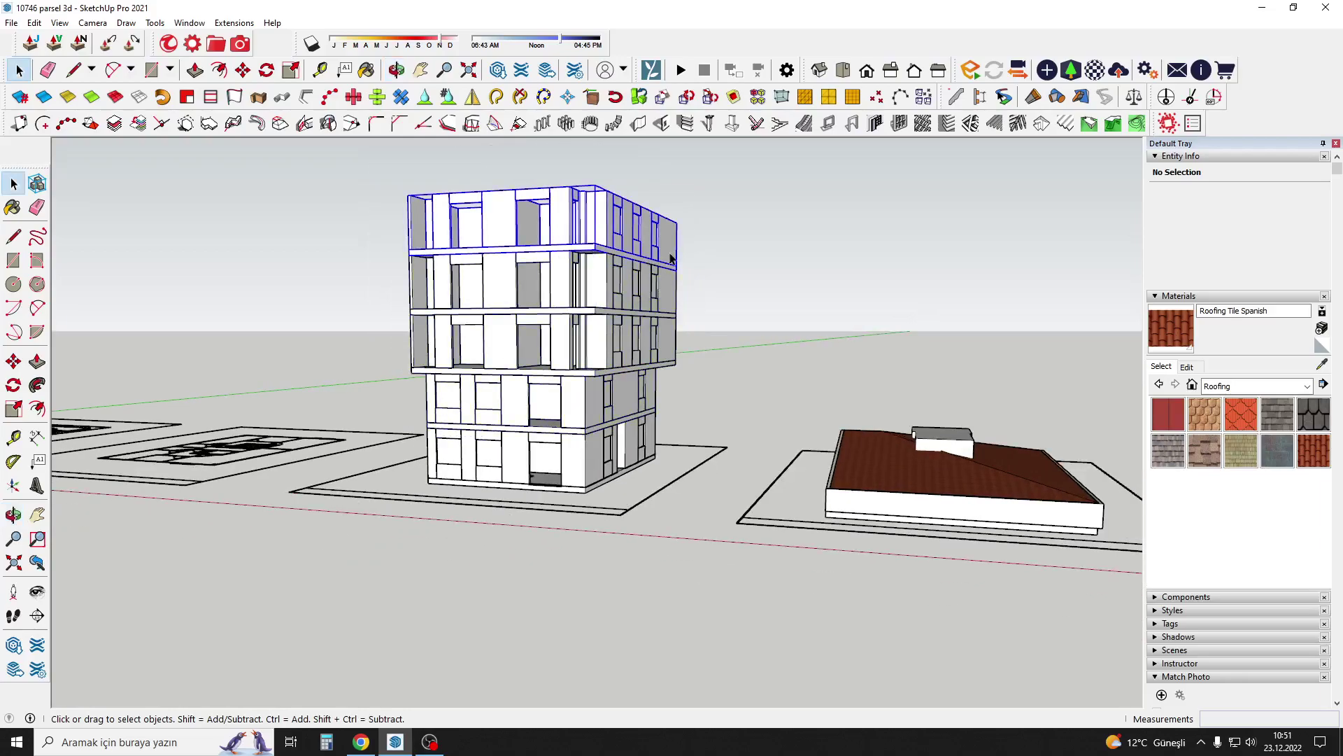
{"action": "left_click", "coordinate": [770, 331]}
{"action": "mouse_move", "coordinate": [769, 330]}
{"action": "middle_mouse_down"}
{"action": "mouse_move", "coordinate": [691, 439]}
{"action": "mouse_move", "coordinate": [571, 474]}
{"action": "middle_mouse_up"}
{"action": "scroll", "coordinate": [665, 470], "scroll_direction": "up", "scroll_amount": 3}
{"action": "left_click", "coordinate": [665, 466]}
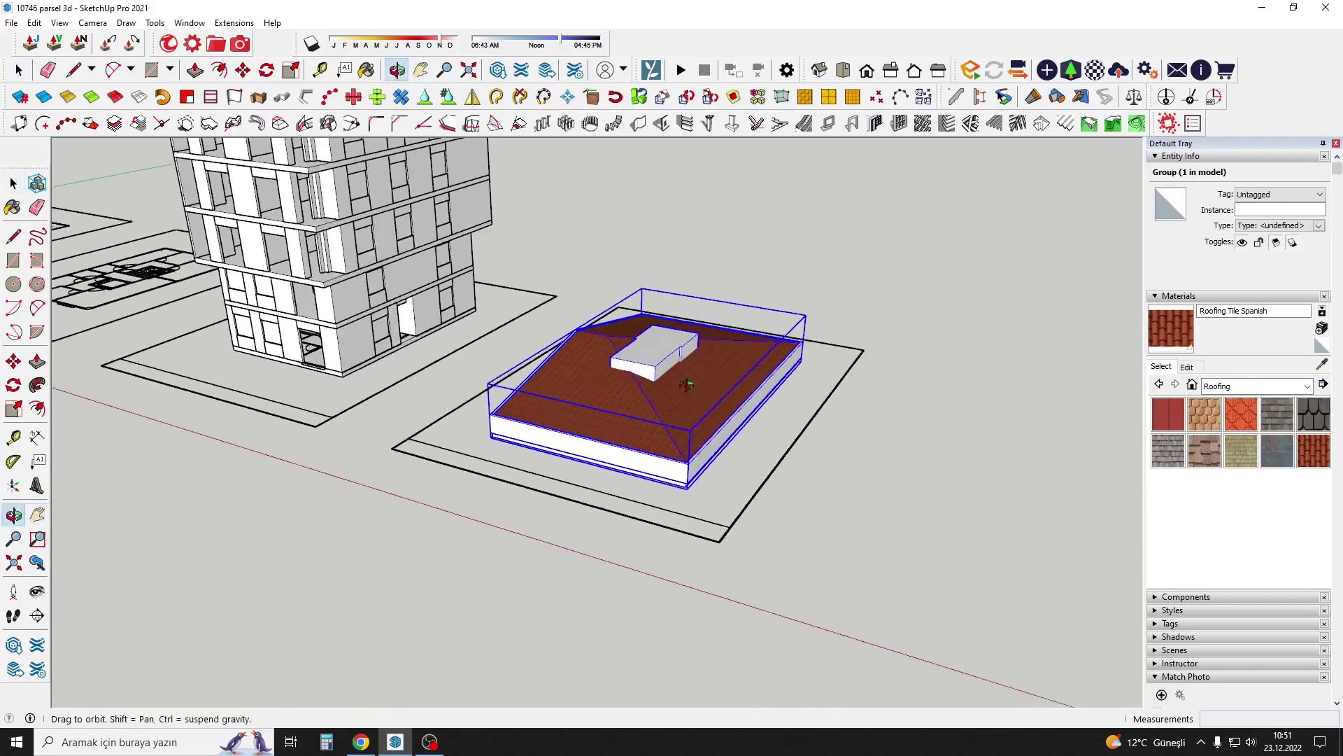
Move the roof group from its plot onto the top of the five-storey block.
{"action": "scroll", "coordinate": [641, 476], "scroll_direction": "up", "scroll_amount": 4}
{"action": "key", "text": "m"}
{"action": "scroll", "coordinate": [623, 439], "scroll_direction": "up", "scroll_amount": 4}
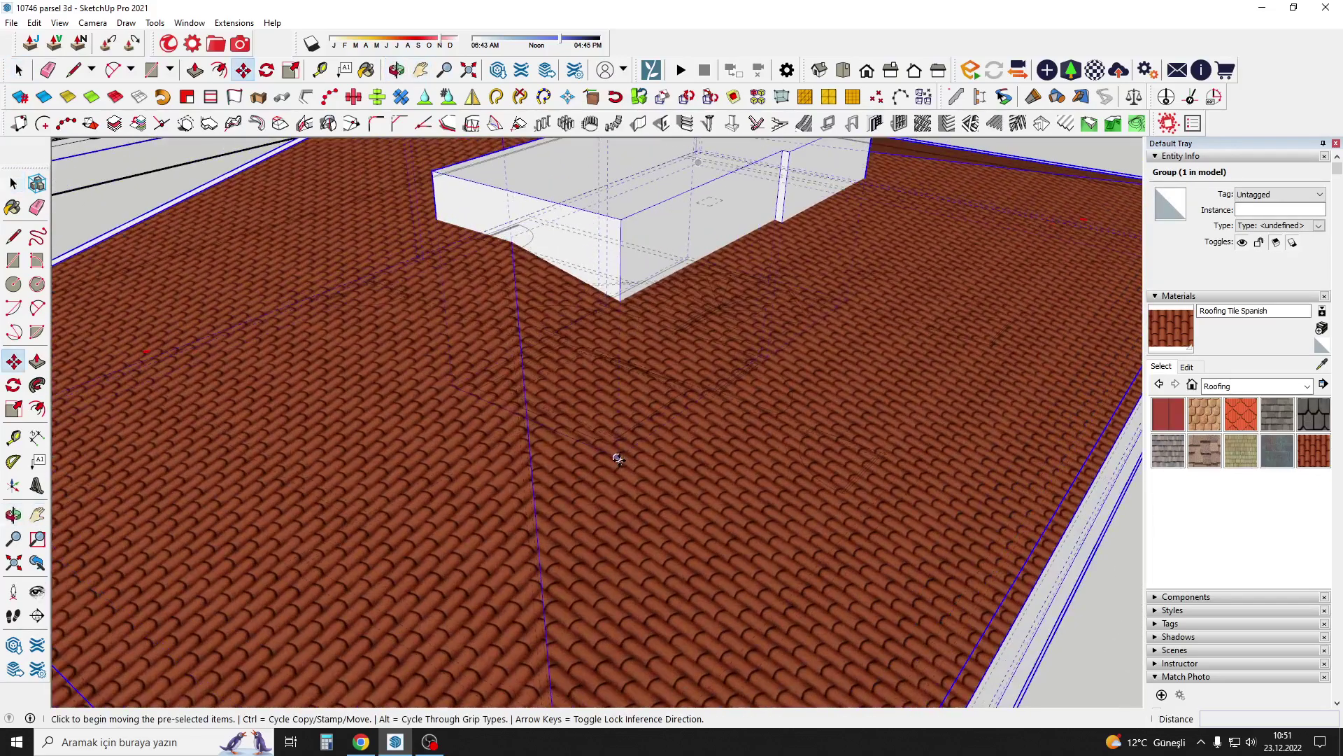
{"action": "left_click", "coordinate": [623, 440]}
{"action": "scroll", "coordinate": [791, 489], "scroll_direction": "down", "scroll_amount": 4}
{"action": "scroll", "coordinate": [791, 490], "scroll_direction": "down", "scroll_amount": 3}
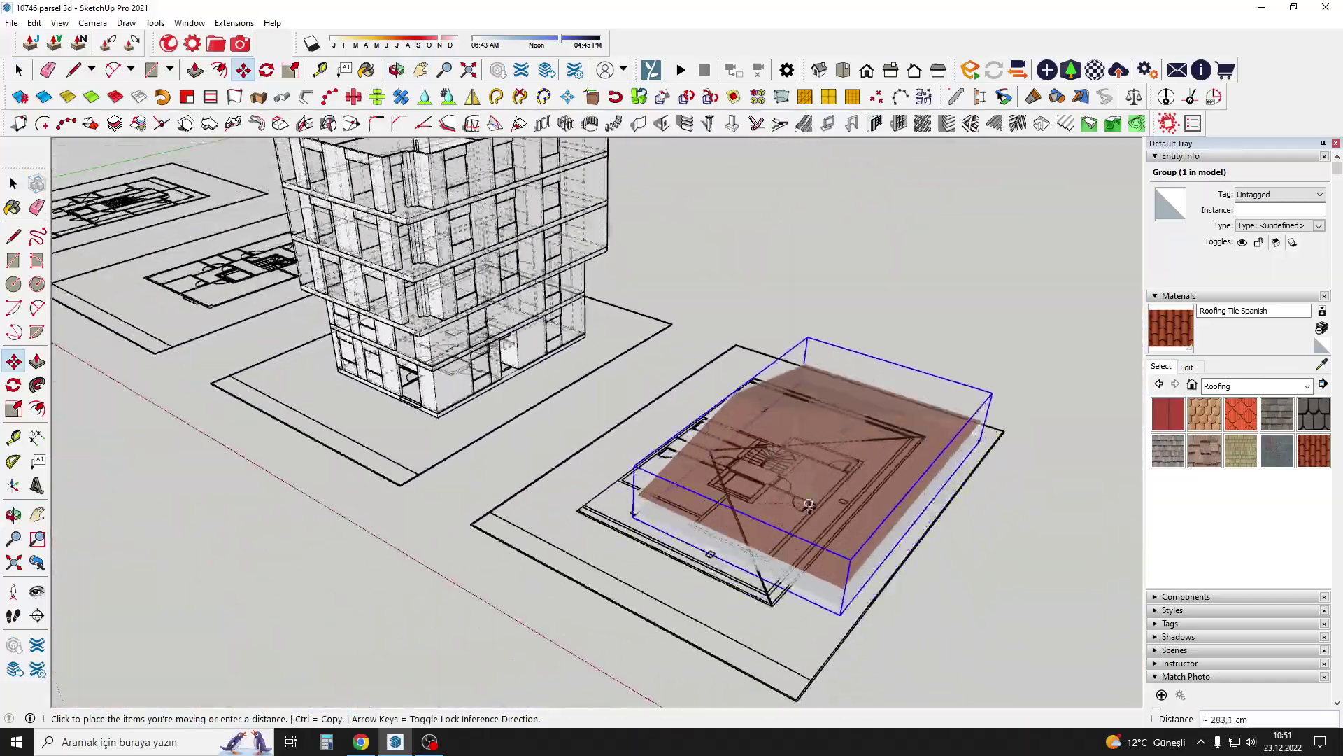
{"action": "scroll", "coordinate": [749, 448], "scroll_direction": "down", "scroll_amount": 2}
{"action": "scroll", "coordinate": [545, 294], "scroll_direction": "up", "scroll_amount": 4}
{"action": "scroll", "coordinate": [543, 249], "scroll_direction": "up", "scroll_amount": 3}
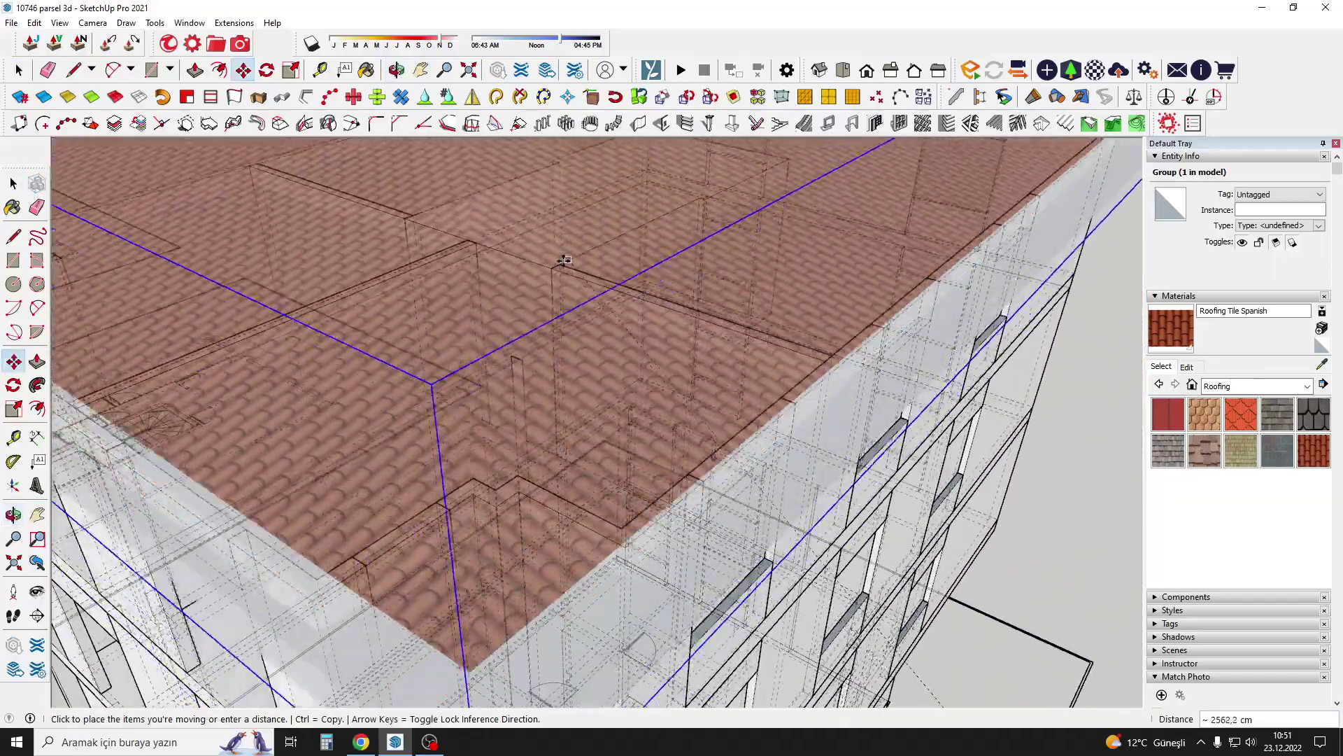
{"action": "scroll", "coordinate": [623, 315], "scroll_direction": "up", "scroll_amount": 3}
{"action": "left_click", "coordinate": [626, 322]}
Shift the roof 30 cm vertically along the blue axis to seat it on the block.
{"action": "scroll", "coordinate": [626, 322], "scroll_direction": "down", "scroll_amount": 3}
{"action": "mouse_move", "coordinate": [626, 321]}
{"action": "middle_mouse_down"}
{"action": "mouse_move", "coordinate": [621, 198]}
{"action": "mouse_move", "coordinate": [588, 266]}
{"action": "middle_mouse_up"}
{"action": "scroll", "coordinate": [591, 208], "scroll_direction": "up", "scroll_amount": 2}
{"action": "left_click", "coordinate": [591, 207]}
{"action": "scroll", "coordinate": [598, 210], "scroll_direction": "up", "scroll_amount": 2}
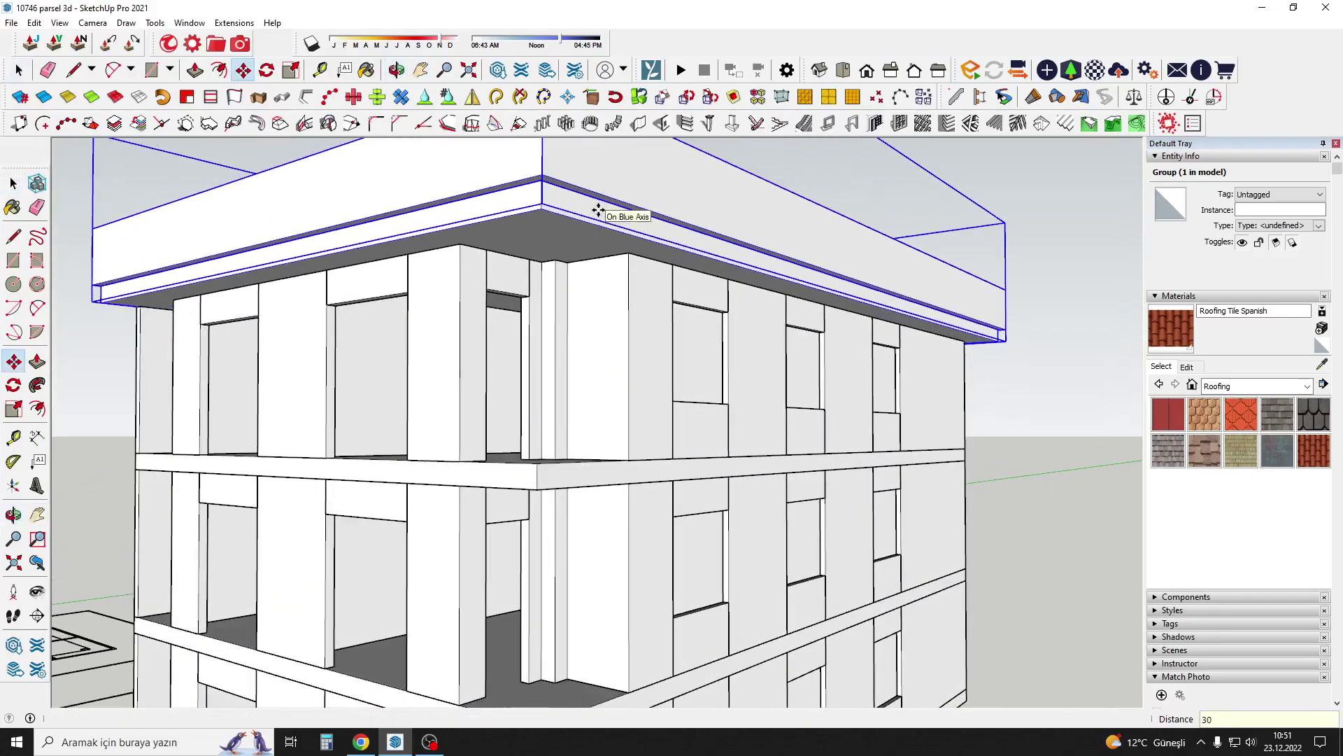
{"action": "left_click", "coordinate": [598, 210]}
{"action": "scroll", "coordinate": [598, 210], "scroll_direction": "down", "scroll_amount": 4}
{"action": "key", "text": "space"}
{"action": "mouse_move", "coordinate": [580, 280]}
{"action": "middle_mouse_down", "text": "shift"}
{"action": "mouse_move", "coordinate": [594, 193]}
{"action": "mouse_move", "coordinate": [599, 385]}
{"action": "middle_mouse_up", "text": "shift"}
{"action": "scroll", "coordinate": [594, 192], "scroll_direction": "down", "scroll_amount": 3}
Erase the imported 10746.dwg plan drawings.
{"action": "scroll", "coordinate": [600, 385], "scroll_direction": "down", "scroll_amount": 3}
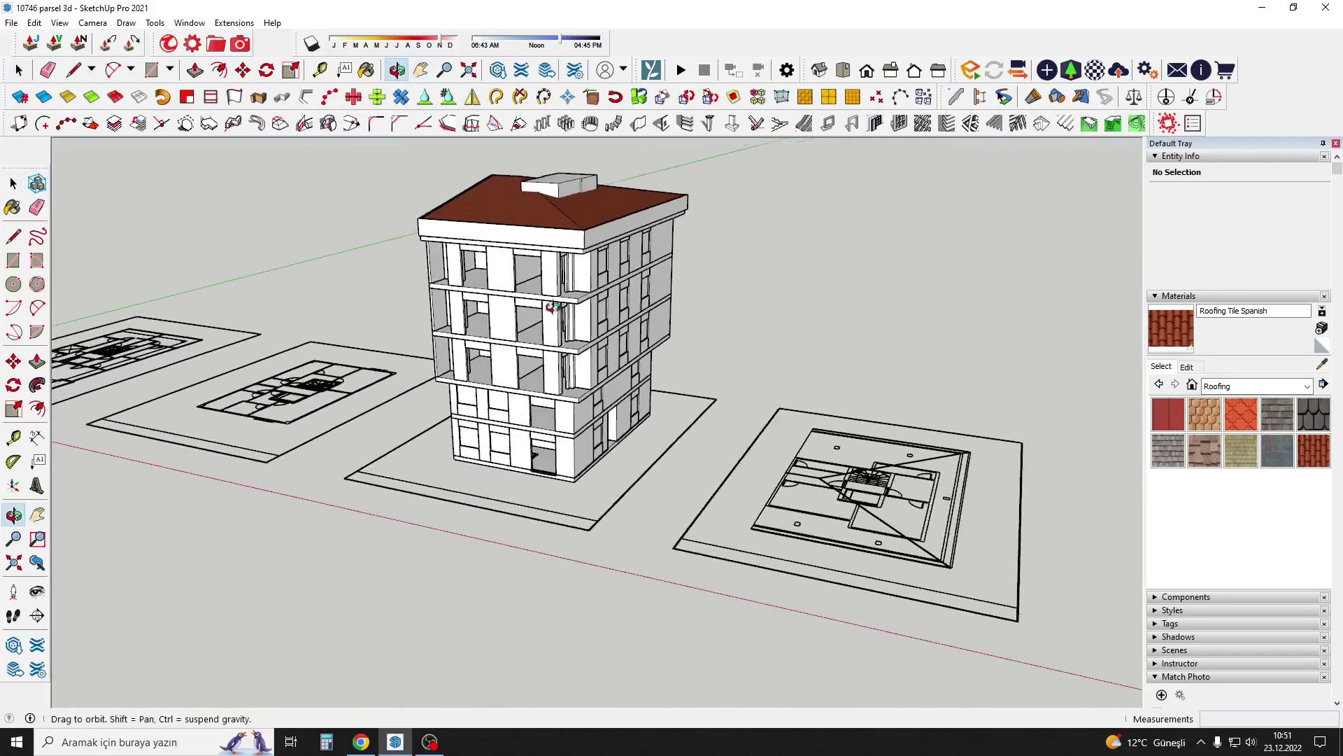
{"action": "scroll", "coordinate": [600, 384], "scroll_direction": "down", "scroll_amount": 2}
{"action": "key", "text": "e"}
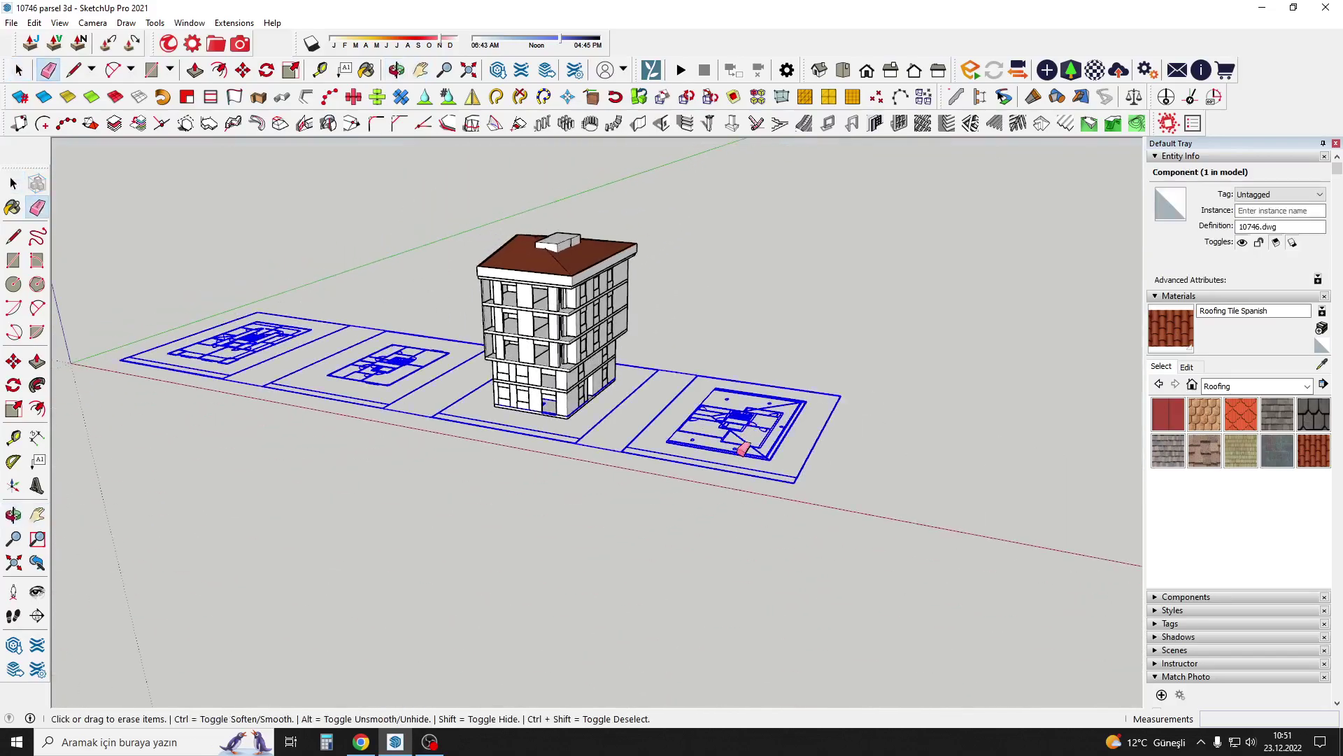
{"action": "left_click", "coordinate": [743, 449]}
{"action": "middle_click_drag", "start_coordinate": [743, 449], "coordinate": [962, 493], "text": "shift"}
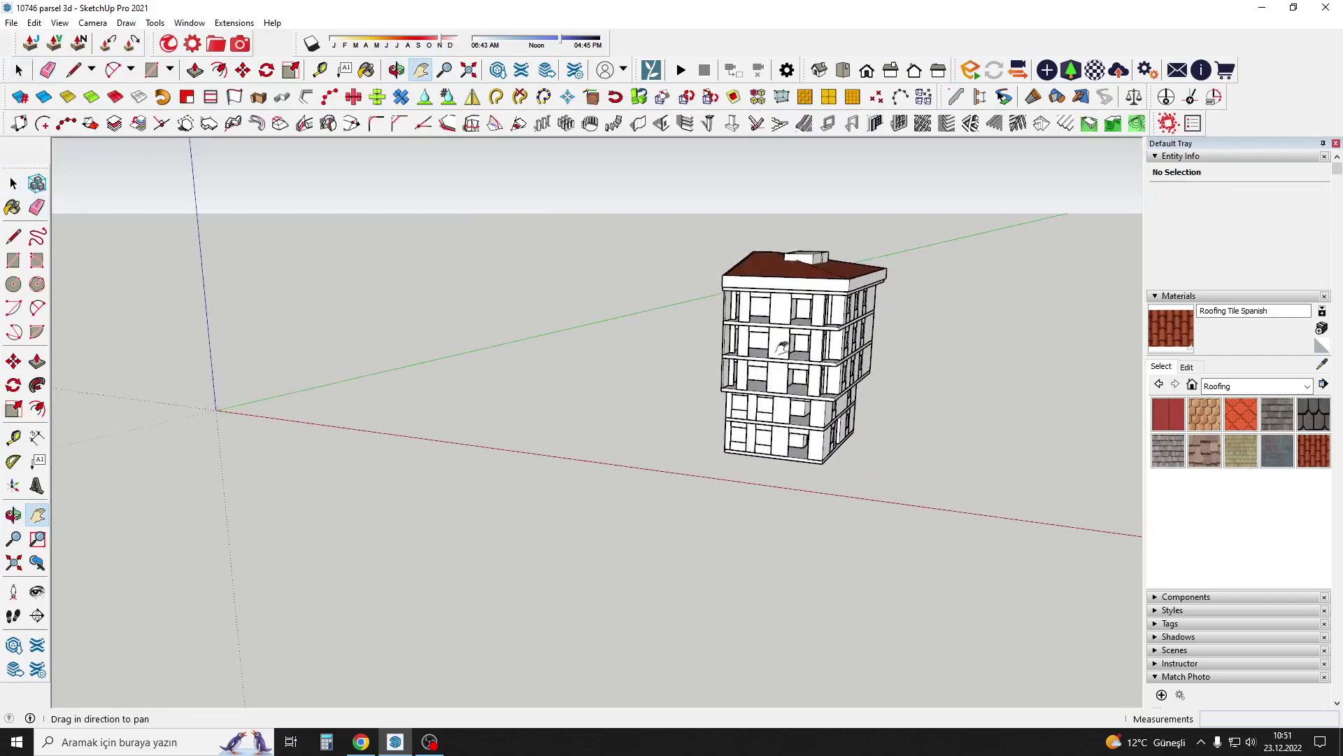
{"action": "scroll", "coordinate": [963, 494], "scroll_direction": "down", "scroll_amount": 2}
{"action": "key", "text": "space"}
Box-select the roofed building and move it near the model origin.
{"action": "left_click_drag", "start_coordinate": [646, 210], "coordinate": [970, 455]}
{"action": "key", "text": "m"}
{"action": "left_click", "coordinate": [758, 504]}
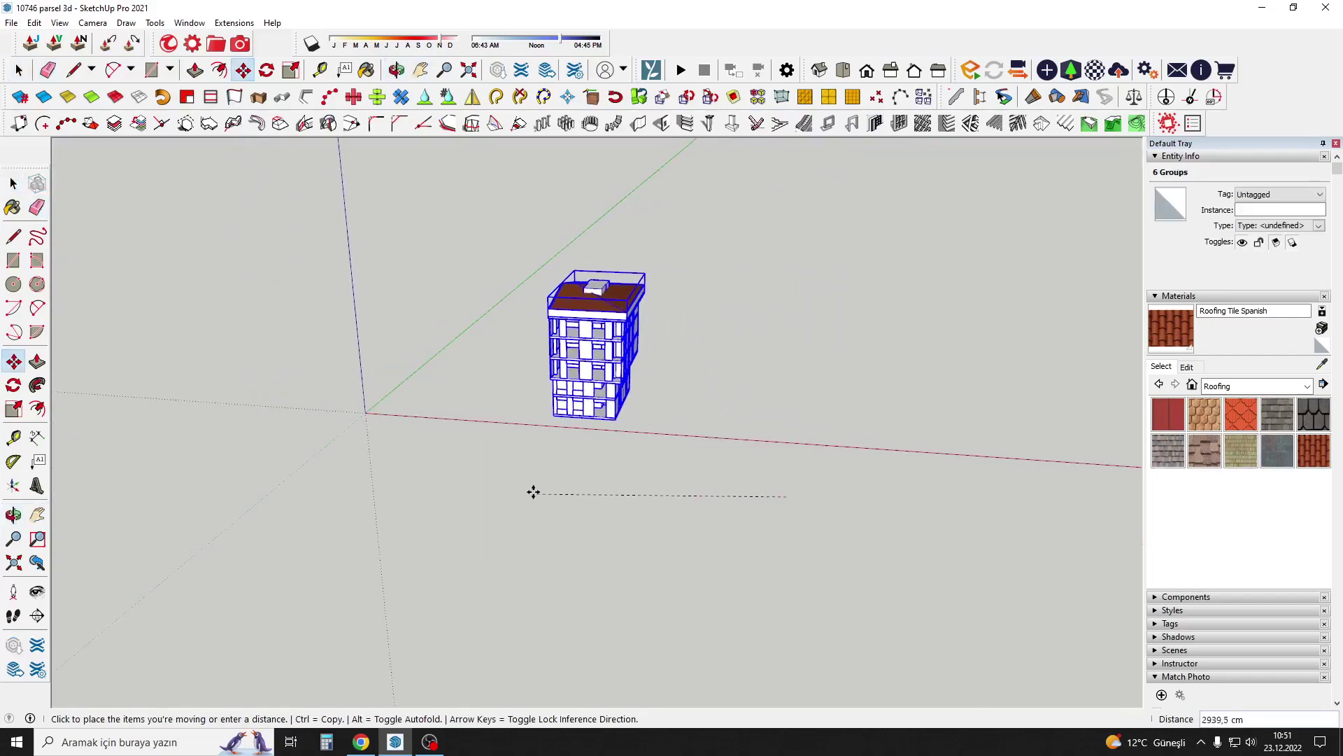
{"action": "left_click", "coordinate": [566, 442]}
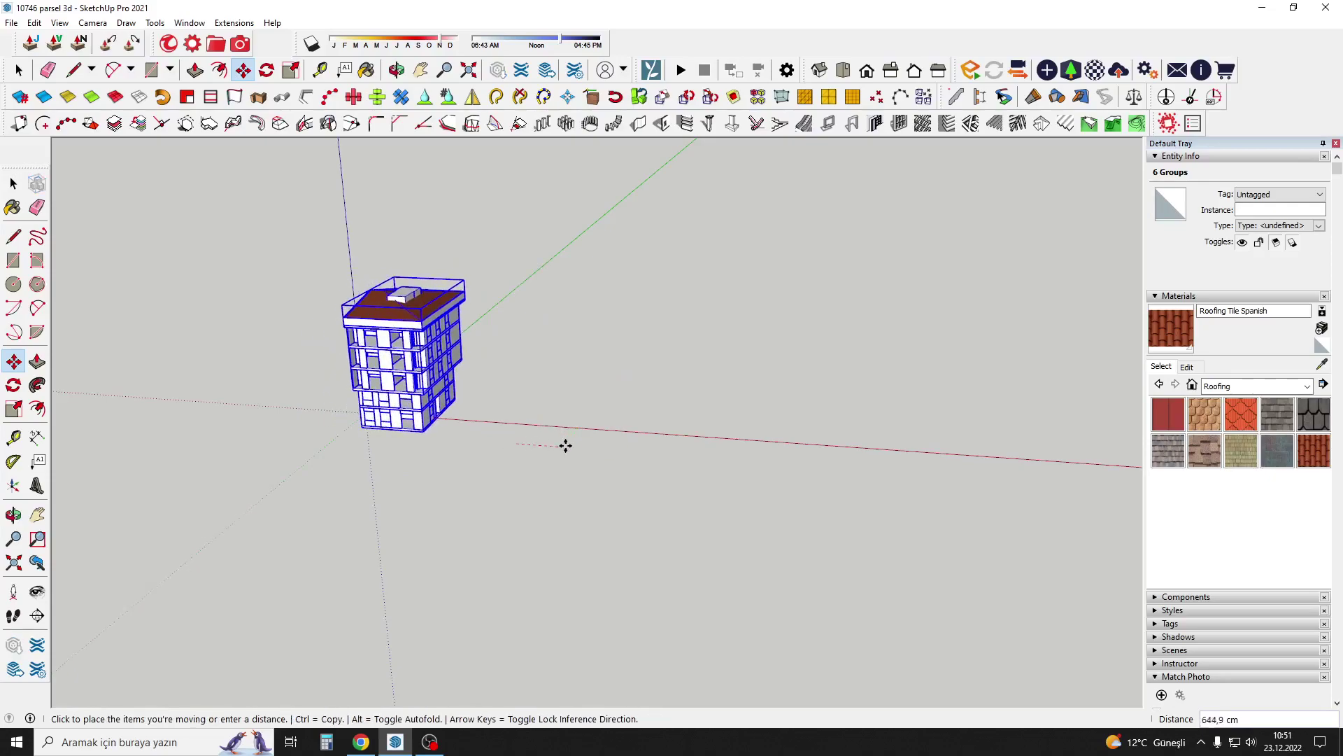
{"action": "key", "text": "space"}
{"action": "scroll", "coordinate": [417, 376], "scroll_direction": "up", "scroll_amount": 2}
{"action": "middle_click_drag", "start_coordinate": [416, 375], "coordinate": [346, 200]}
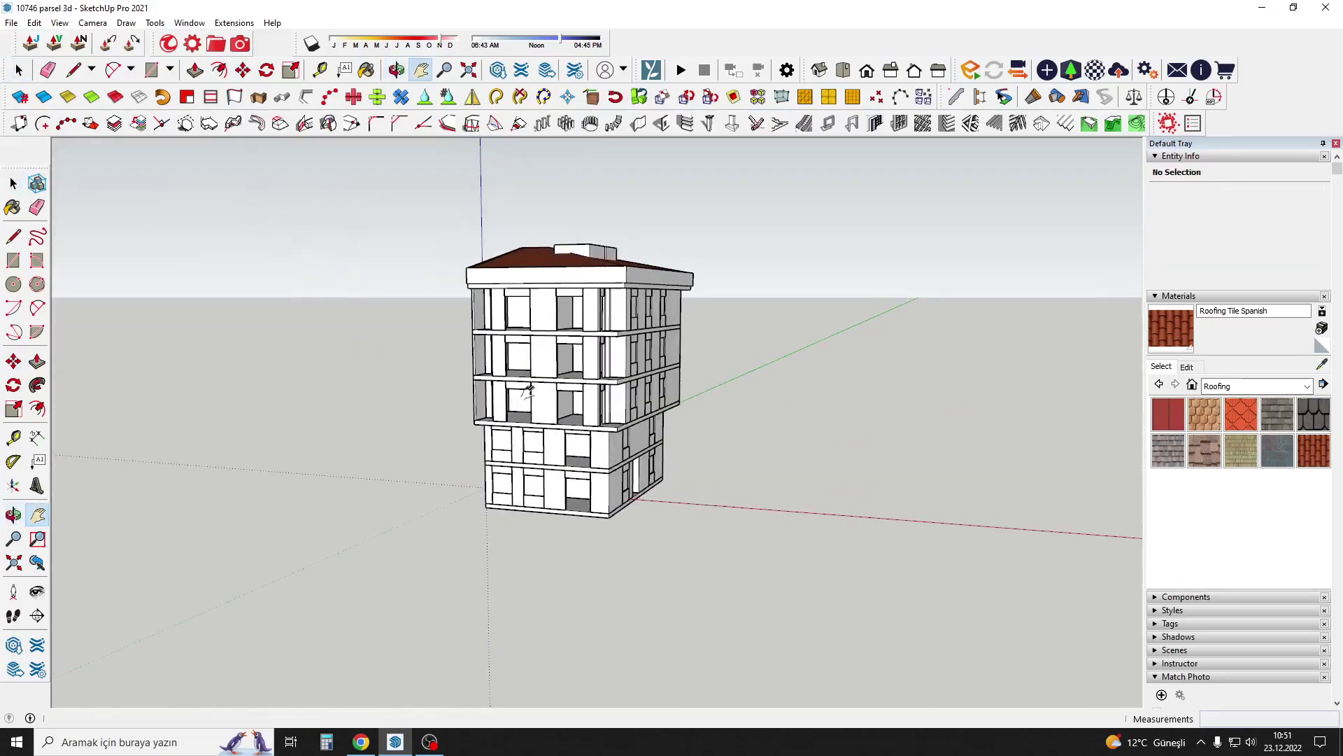
{"action": "key", "text": "space"}
Reselect the whole building and snap its bottom corner onto the origin.
{"action": "left_click_drag", "start_coordinate": [346, 199], "coordinate": [886, 614]}
{"action": "key", "text": "m"}
{"action": "scroll", "coordinate": [647, 526], "scroll_direction": "up", "scroll_amount": 3}
{"action": "scroll", "coordinate": [648, 526], "scroll_direction": "up", "scroll_amount": 2}
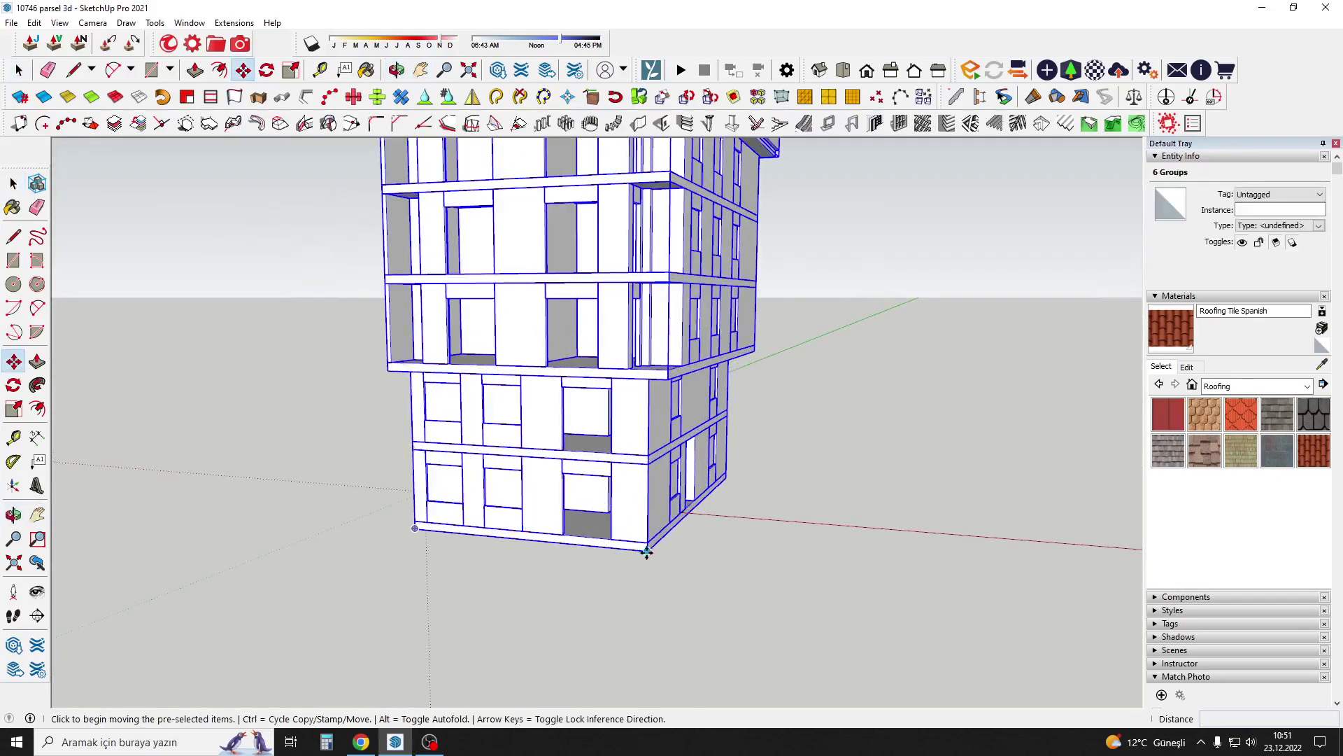
{"action": "left_click", "coordinate": [647, 526]}
{"action": "left_click", "coordinate": [648, 526]}
Orbit to view the finished building from above and clear the selection.
{"action": "middle_click_drag", "start_coordinate": [647, 526], "coordinate": [831, 527]}
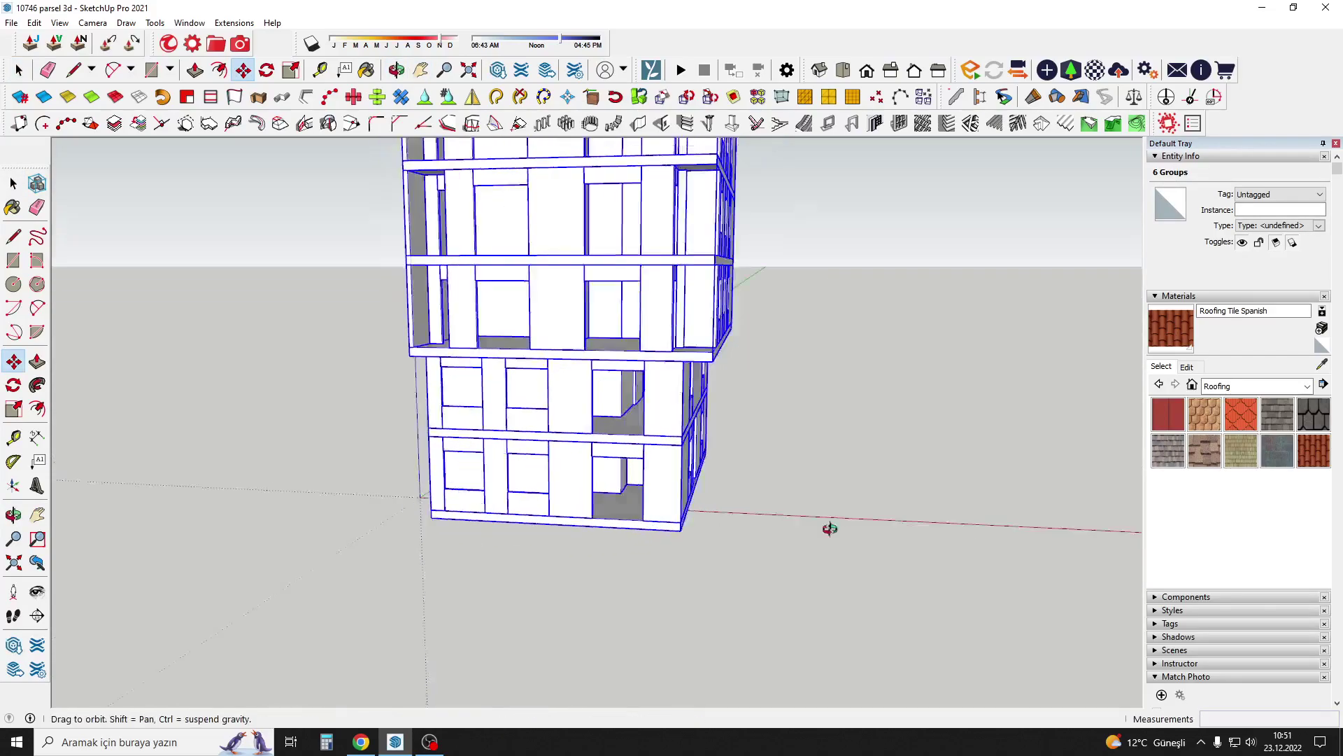
{"action": "scroll", "coordinate": [642, 530], "scroll_direction": "up", "scroll_amount": 3}
{"action": "scroll", "coordinate": [658, 534], "scroll_direction": "down", "scroll_amount": 2}
{"action": "scroll", "coordinate": [548, 534], "scroll_direction": "down", "scroll_amount": 2}
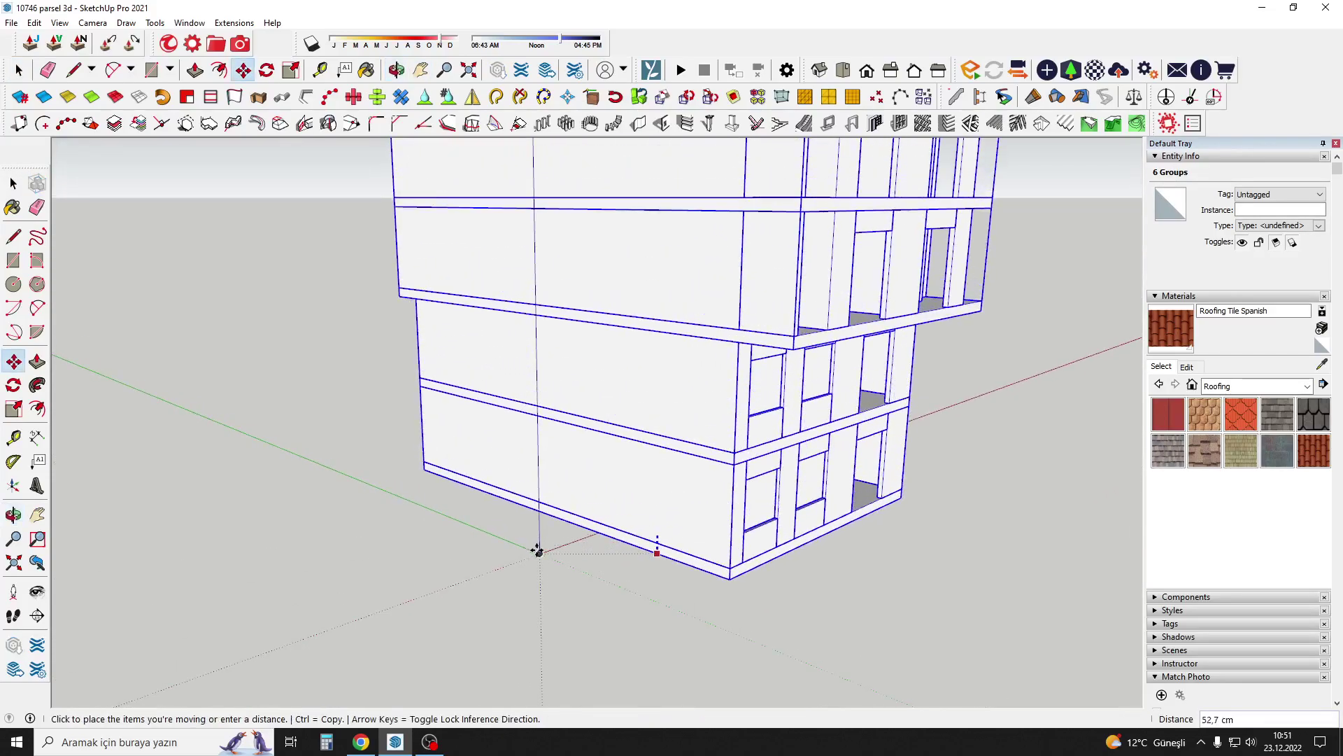
{"action": "mouse_move", "coordinate": [537, 549]}
{"action": "middle_mouse_down"}
{"action": "mouse_move", "coordinate": [756, 465]}
{"action": "mouse_move", "coordinate": [752, 400]}
{"action": "mouse_move", "coordinate": [624, 299]}
{"action": "mouse_move", "coordinate": [592, 296]}
{"action": "mouse_move", "coordinate": [609, 299]}
{"action": "middle_mouse_up"}
{"action": "key", "text": "space"}
{"action": "left_click", "coordinate": [751, 400]}
{"action": "scroll", "coordinate": [630, 307], "scroll_direction": "up", "scroll_amount": 2}
{"action": "scroll", "coordinate": [623, 299], "scroll_direction": "down", "scroll_amount": 2}
{"action": "scroll", "coordinate": [602, 298], "scroll_direction": "up", "scroll_amount": 2}
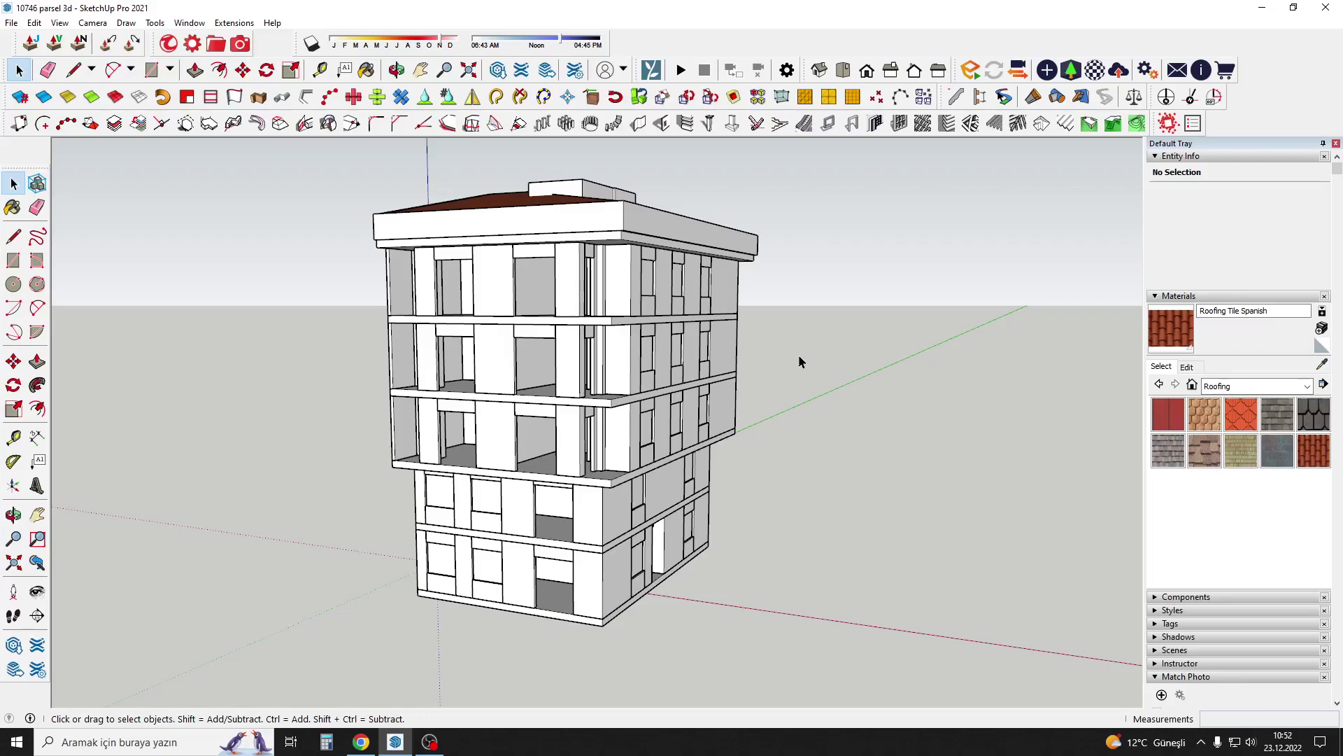
{"action": "mouse_move", "coordinate": [811, 362]}
{"action": "middle_mouse_down"}
{"action": "mouse_move", "coordinate": [605, 346]}
{"action": "mouse_move", "coordinate": [574, 370]}
{"action": "middle_mouse_up"}
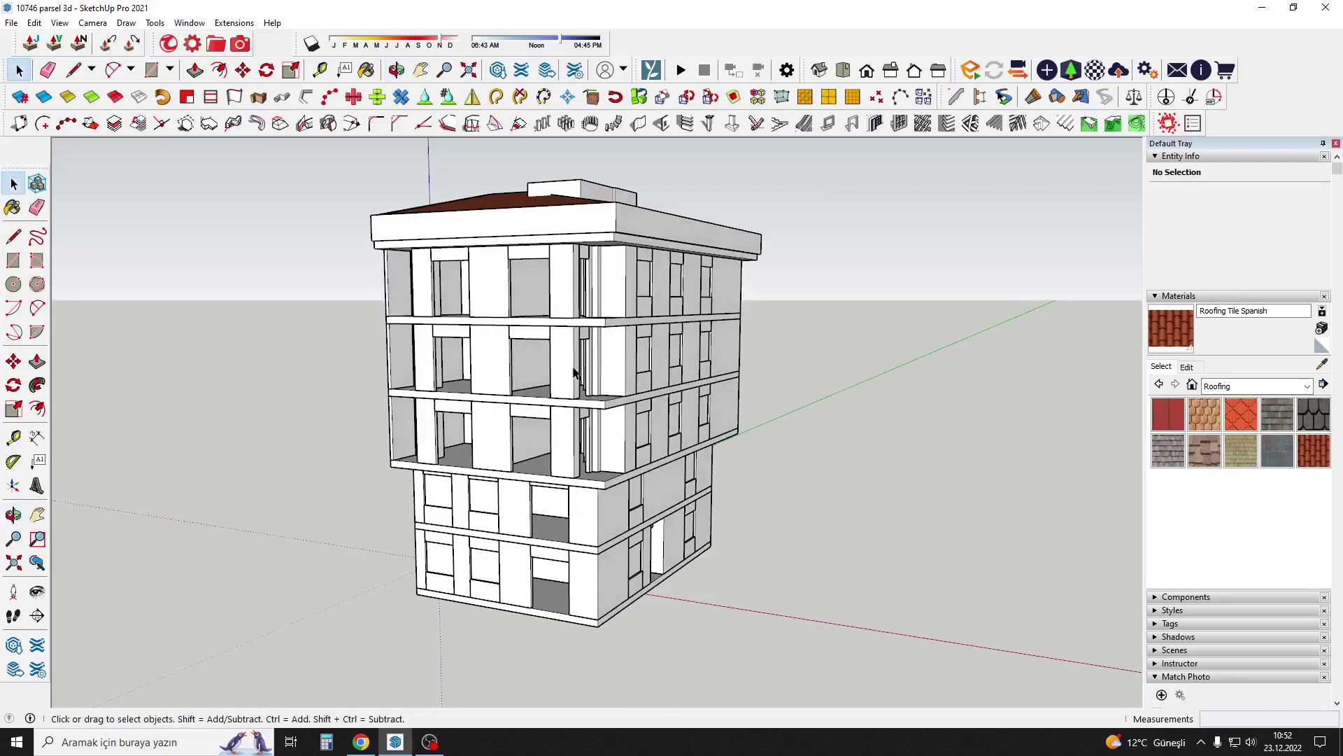